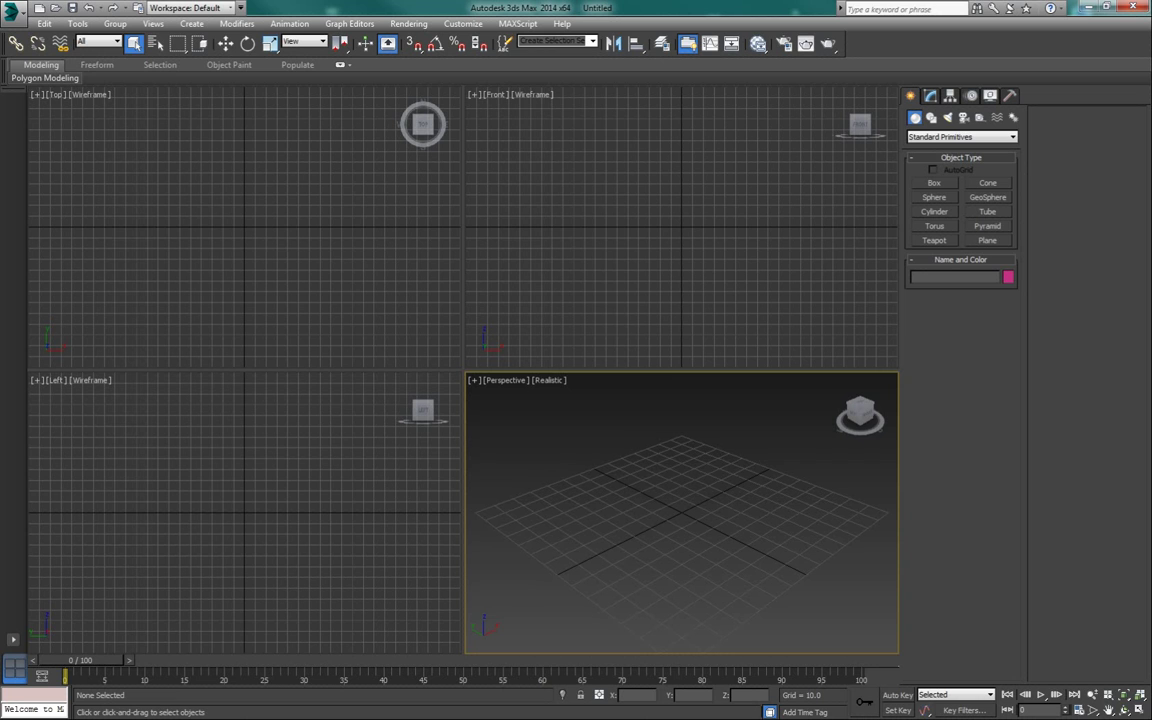
- Play the carpet bombing reference video to examine the explosion, and close the player
left_click_drag(0, 262, 505, 72)
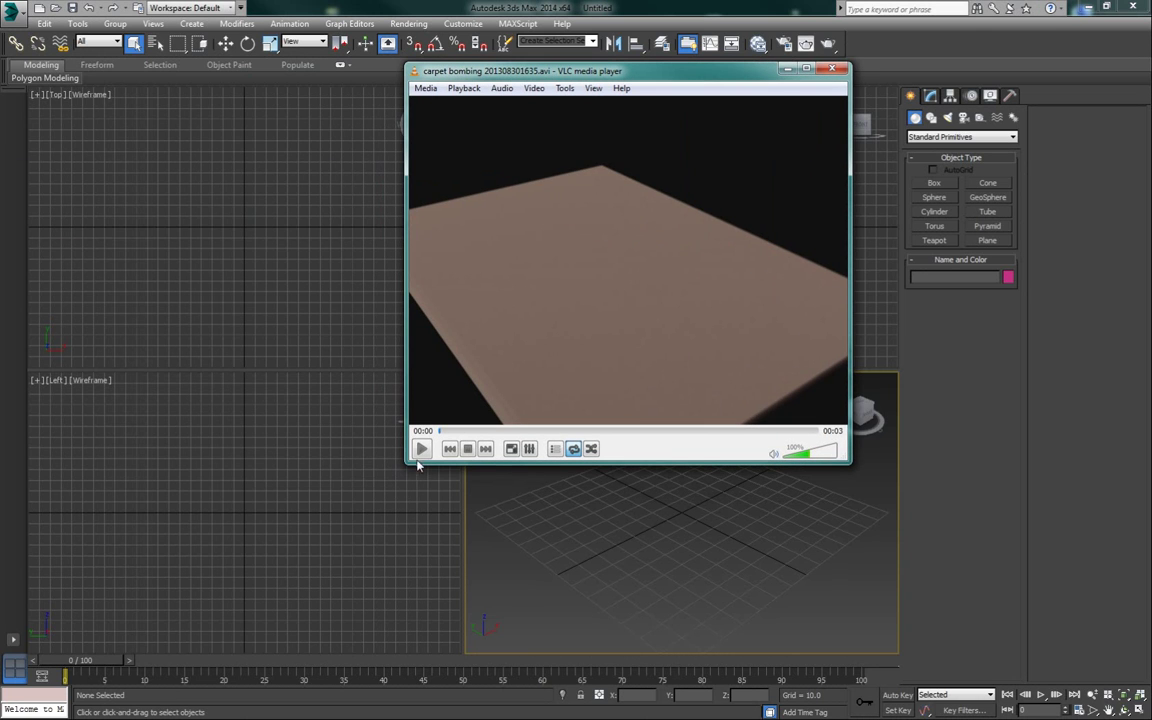
left_click(423, 454)
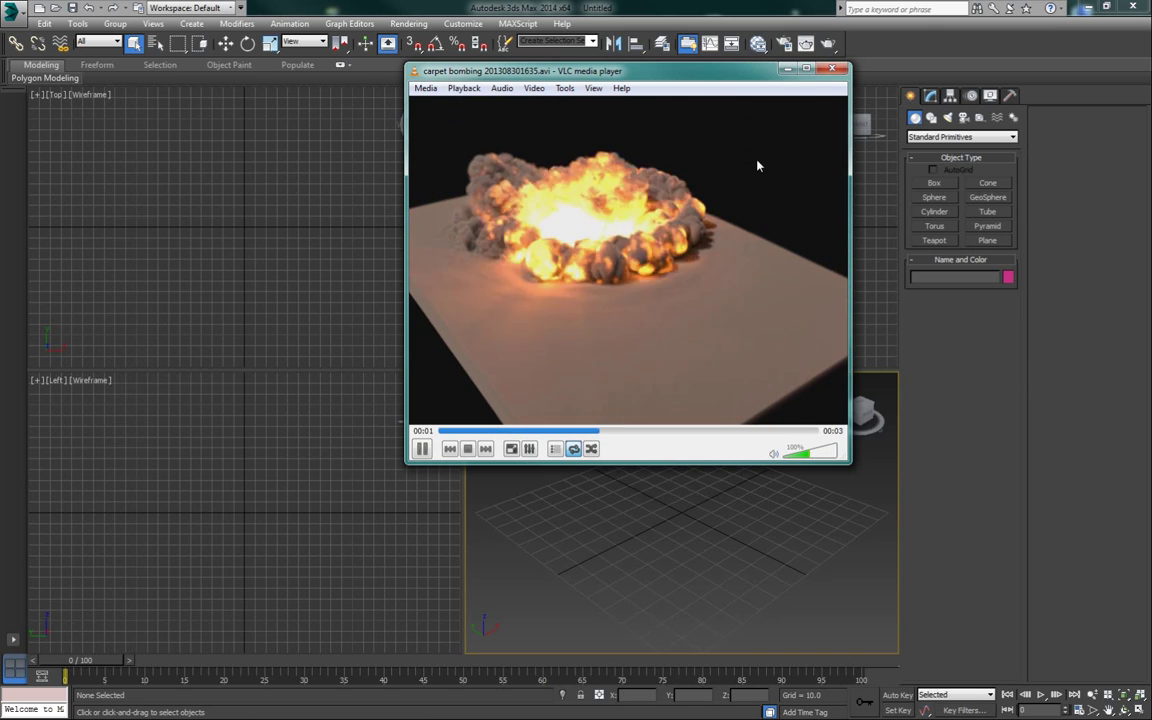
left_click(833, 70)
- Create a PhoenixFD simulator grid of about 121 × 121 × 37 cells centred on the origin in the enlarged perspective view
left_click(932, 96)
left_click(910, 96)
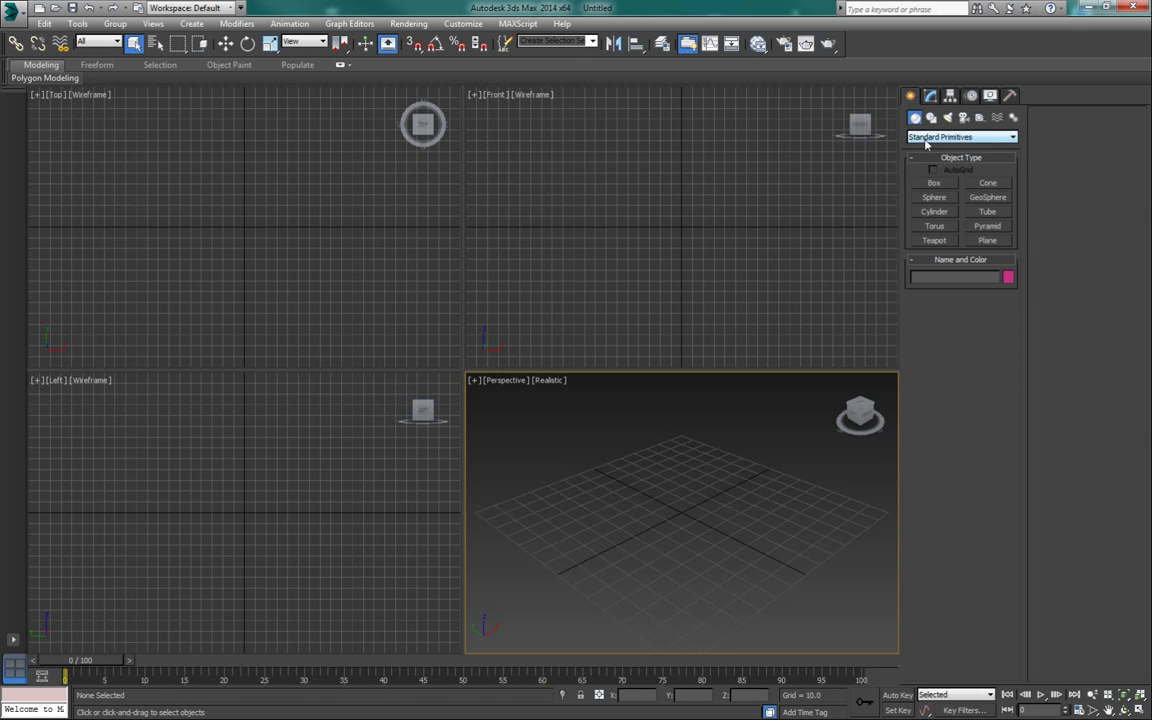
left_click_drag(390, 291, 385, 284)
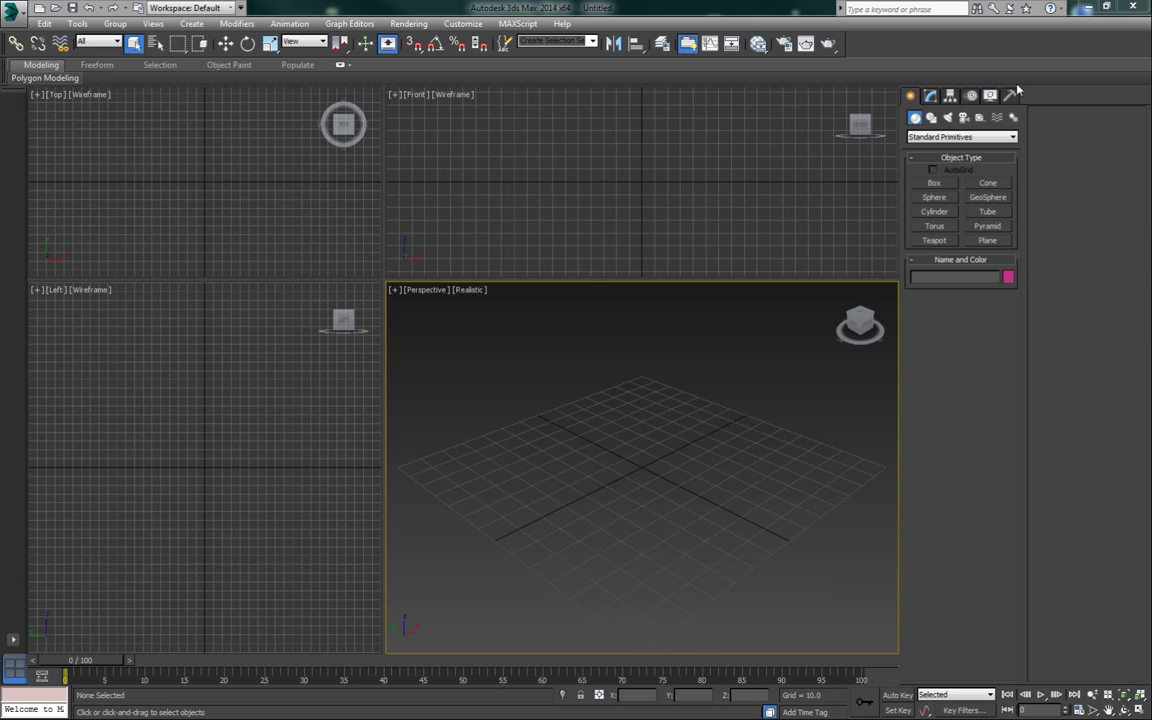
left_click(960, 137)
left_click(940, 265)
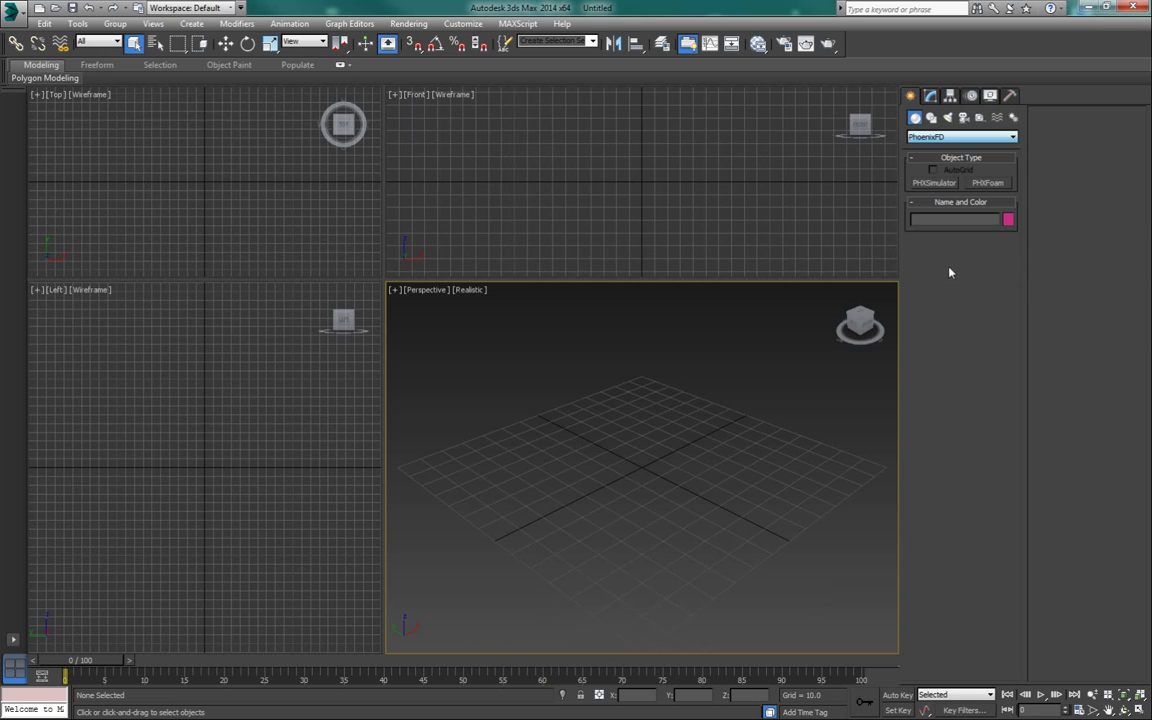
left_click(934, 183)
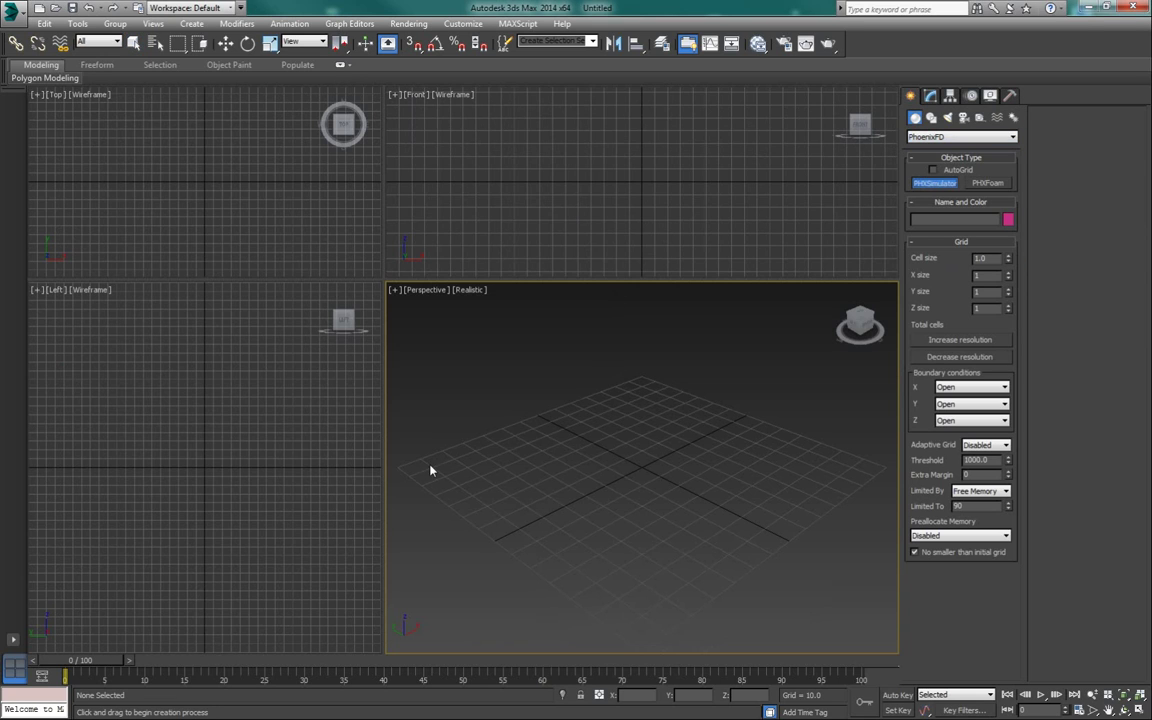
left_click_drag(431, 470, 856, 470)
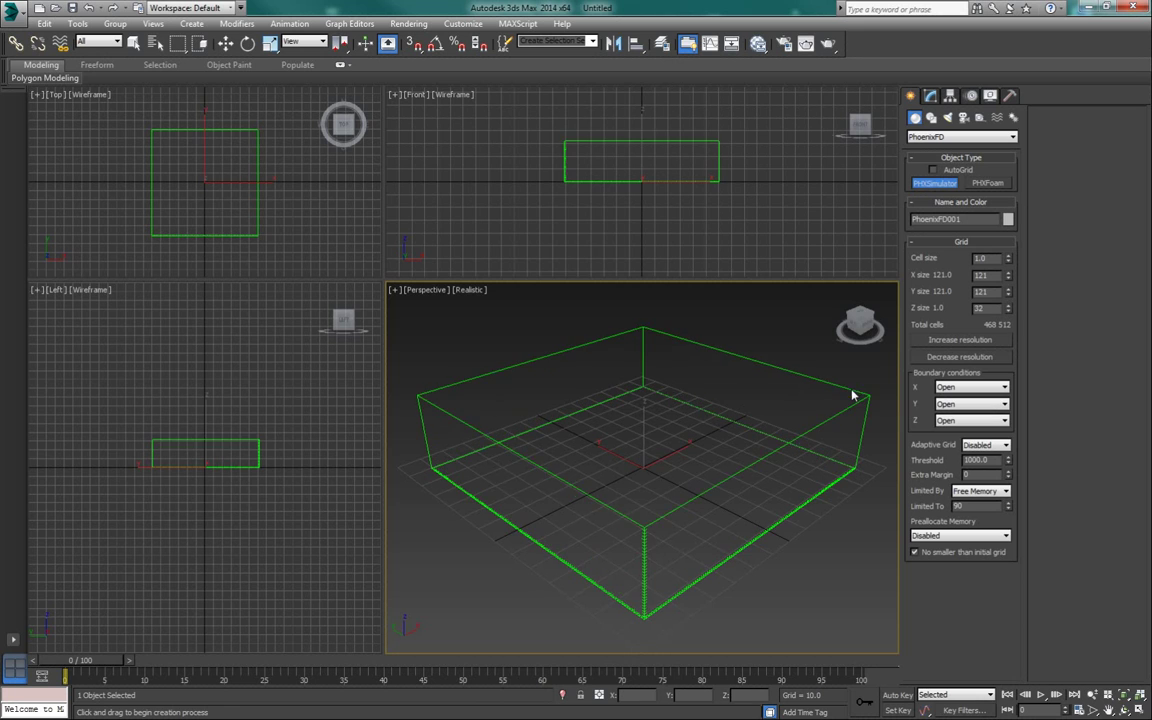
middle_click_drag(666, 480, 664, 505, "alt")
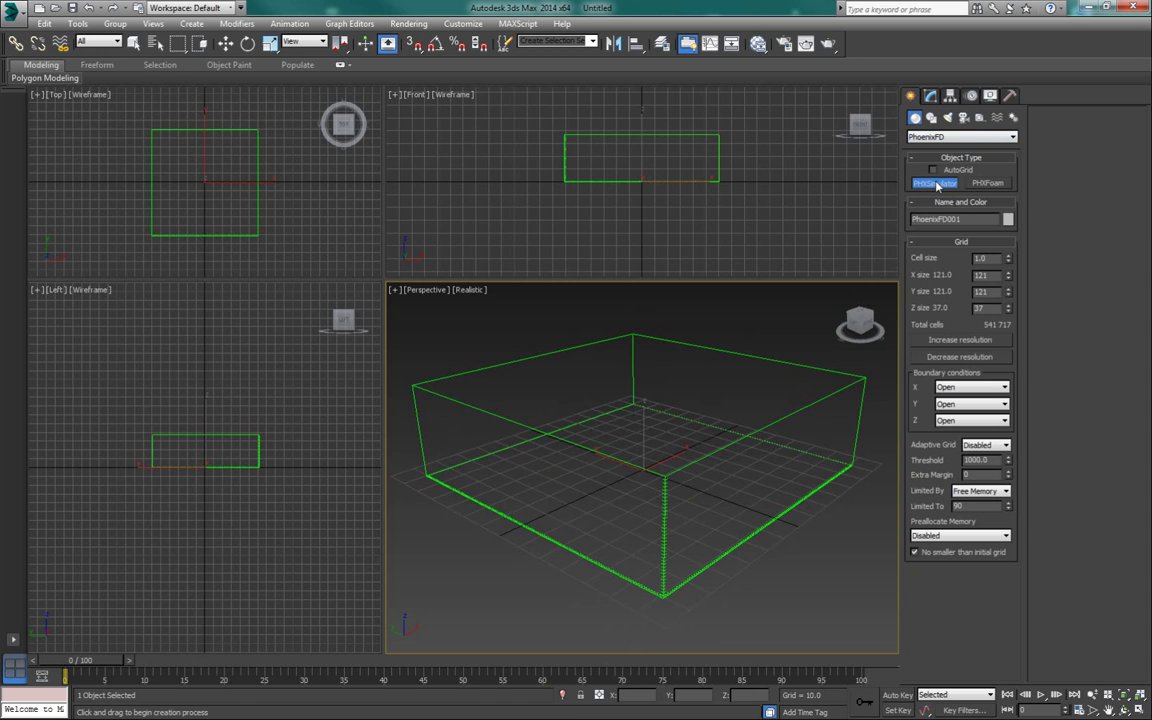
- Create a small sphere with a radius of about 2.7 on the ground near one edge inside the simulator grid
left_click(934, 137)
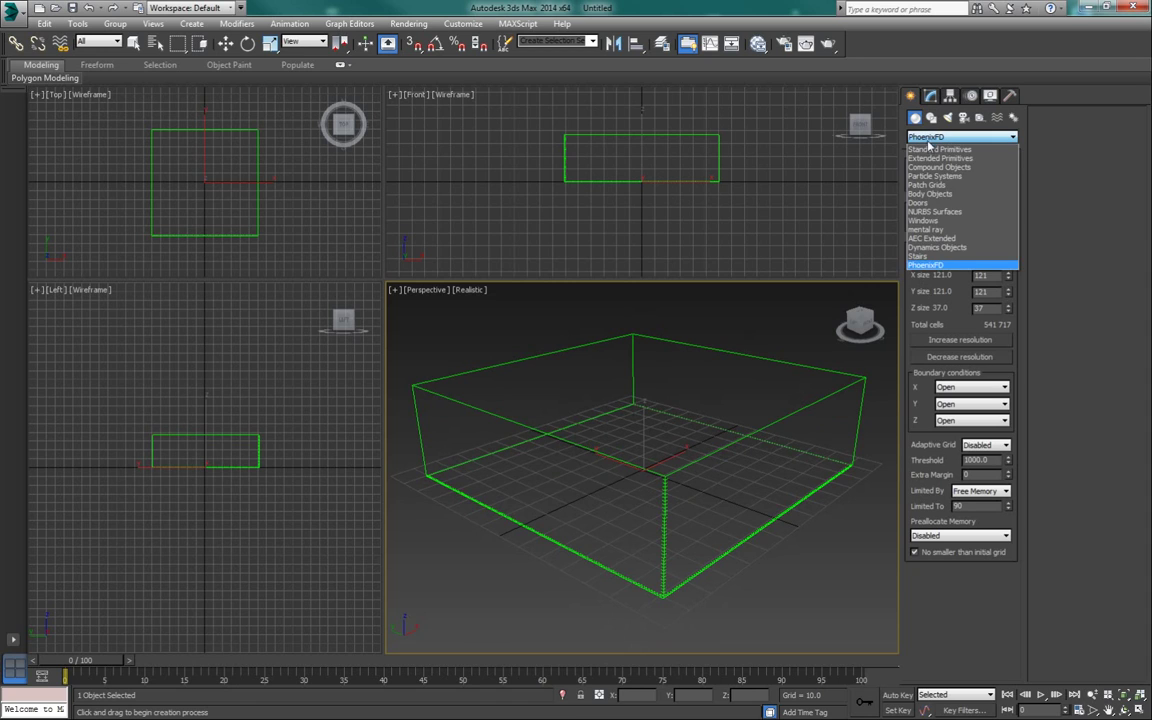
left_click(932, 150)
left_click(936, 200)
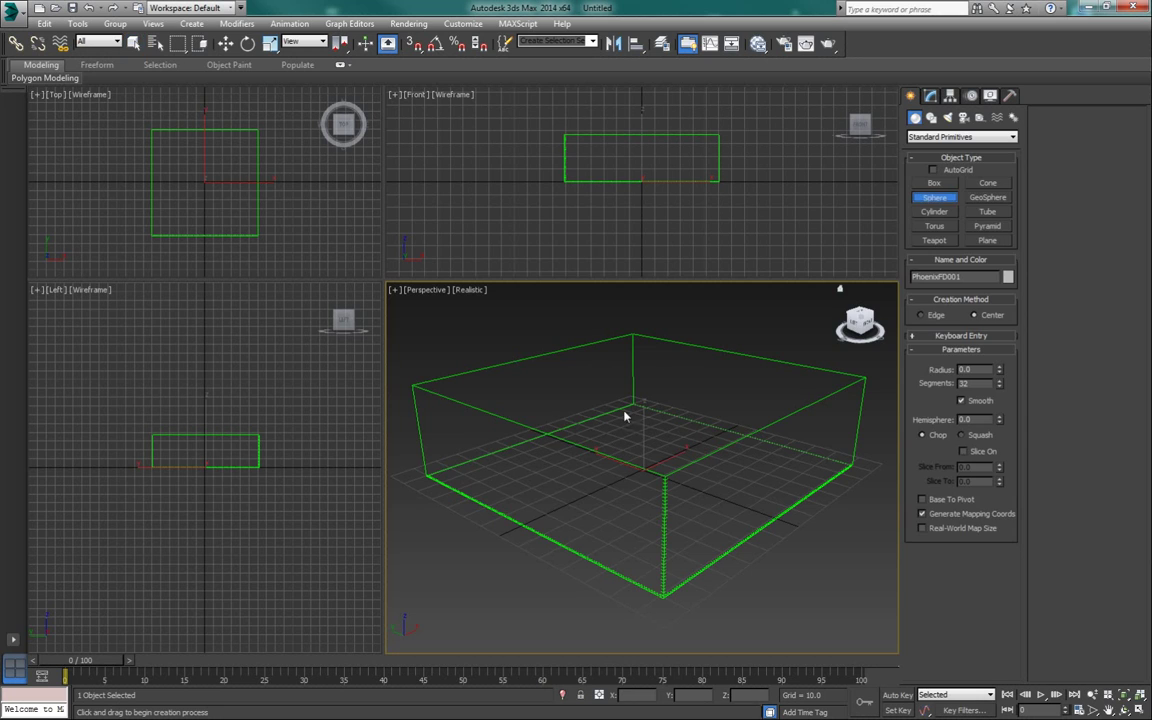
middle_click_drag(591, 442, 549, 436, "alt")
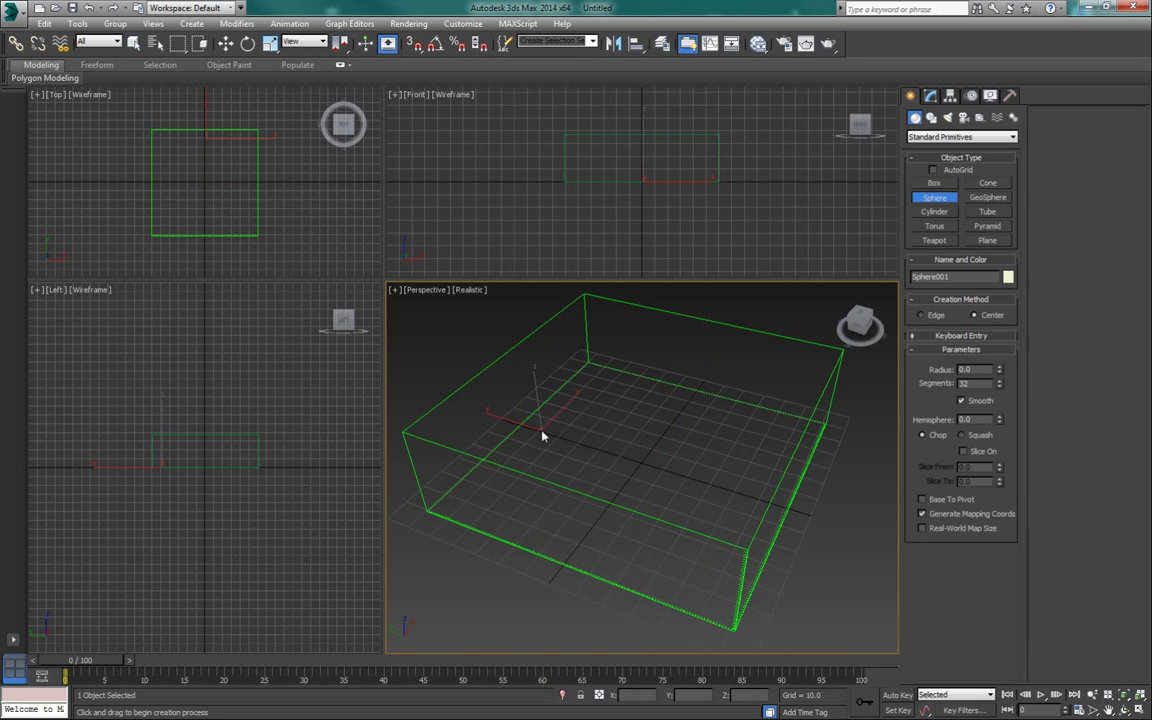
left_click_drag(541, 430, 542, 431)
middle_click_drag(624, 452, 587, 427, "alt")
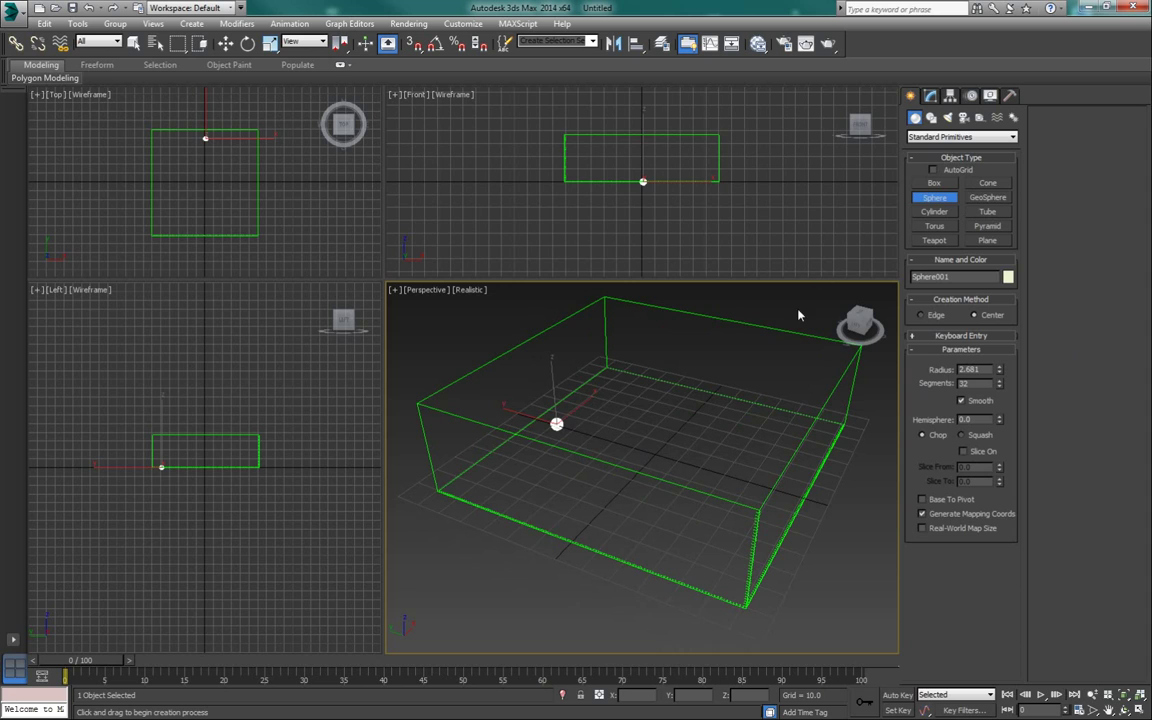
middle_click_drag(653, 395, 673, 404)
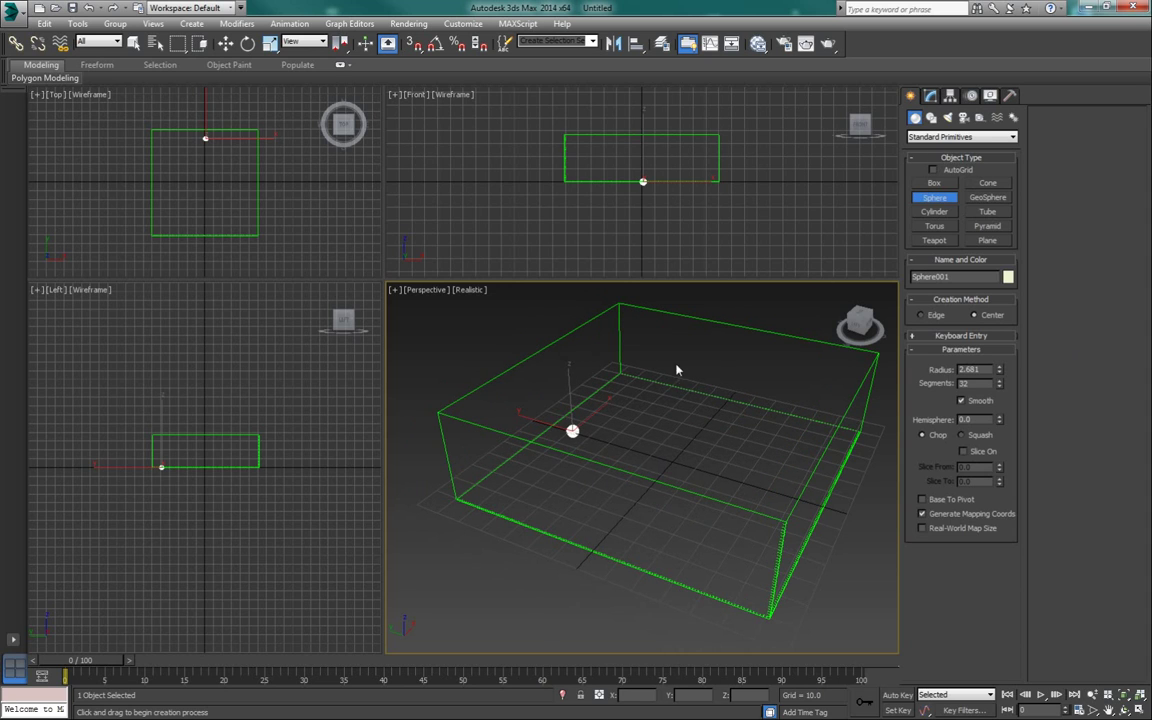
- Place a PhoenixFD PHXSource helper outside the simulator grid, near the edge closest to the sphere
left_click(981, 118)
left_click(960, 136)
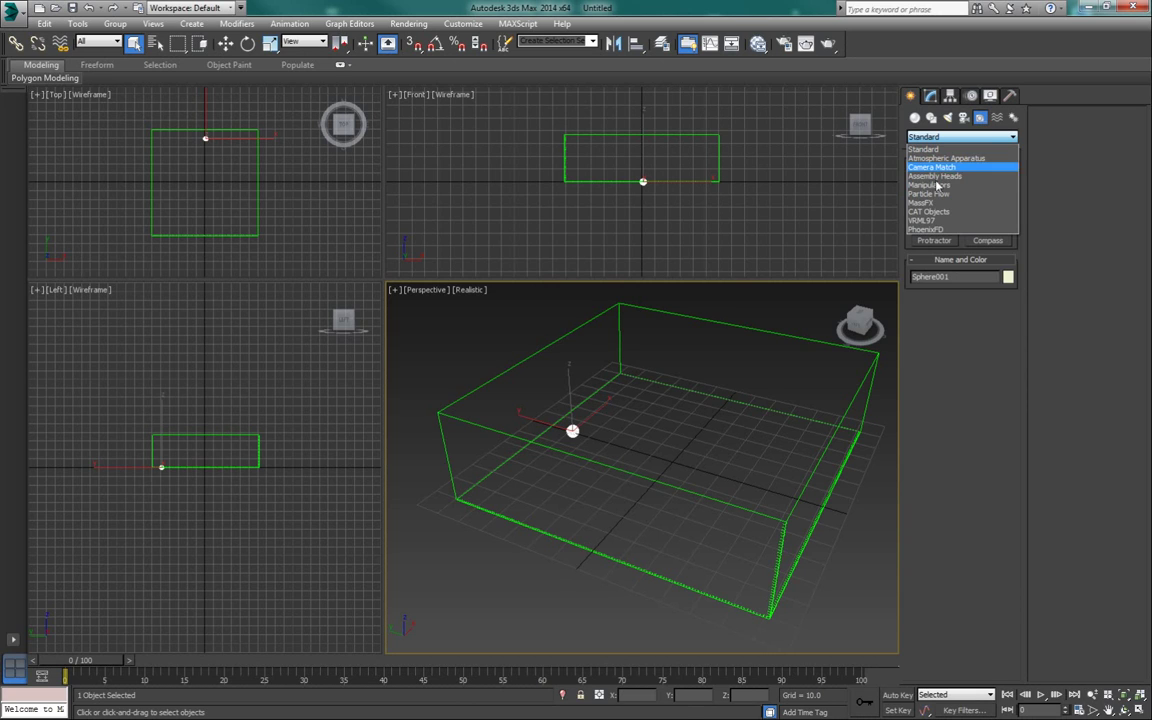
left_click(934, 230)
left_click(939, 186)
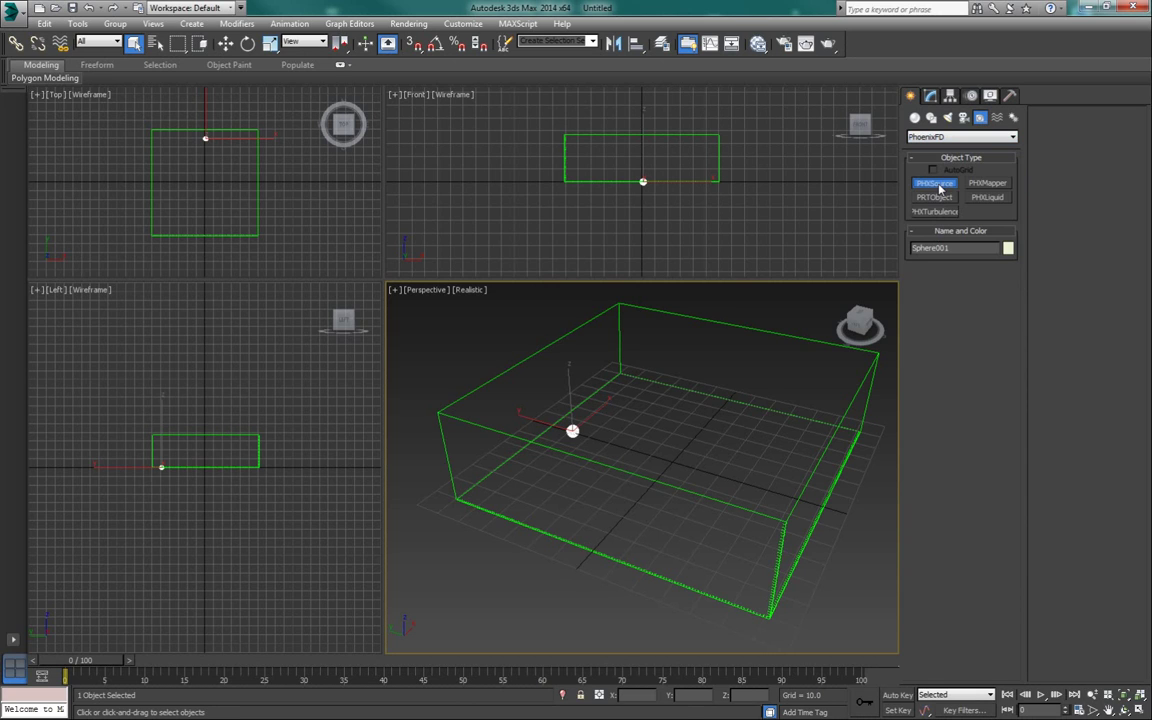
left_click_drag(447, 410, 449, 401)
mouse_move(537, 419)
middle_mouse_down("alt")
mouse_move(527, 421)
mouse_move(548, 418)
middle_mouse_up("alt")
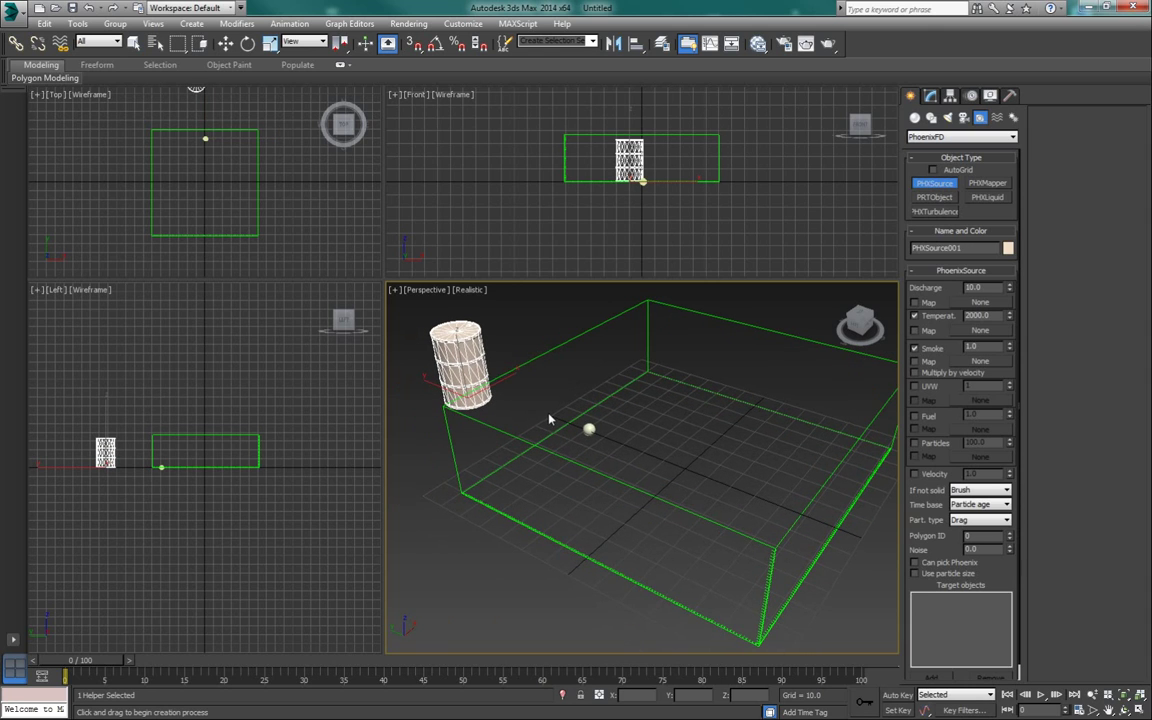
scroll(1007, 582, "down", 1)
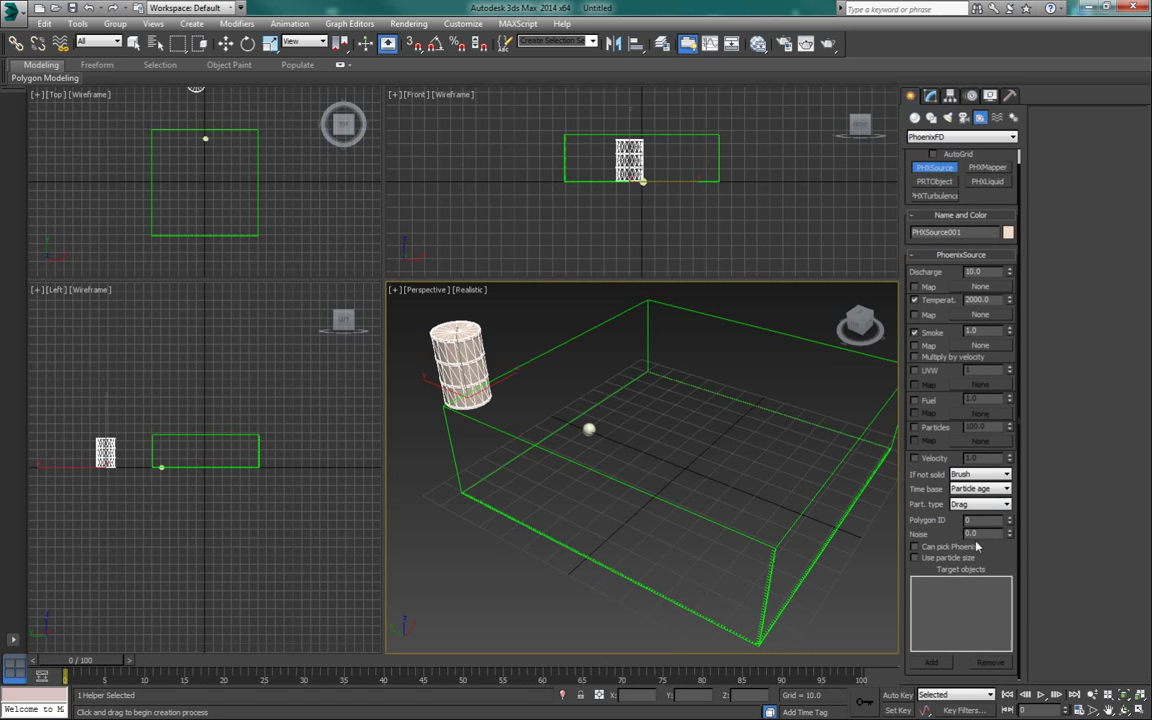
- Add the small sphere to the PHXSource's target objects
right_click(791, 496)
left_click(931, 97)
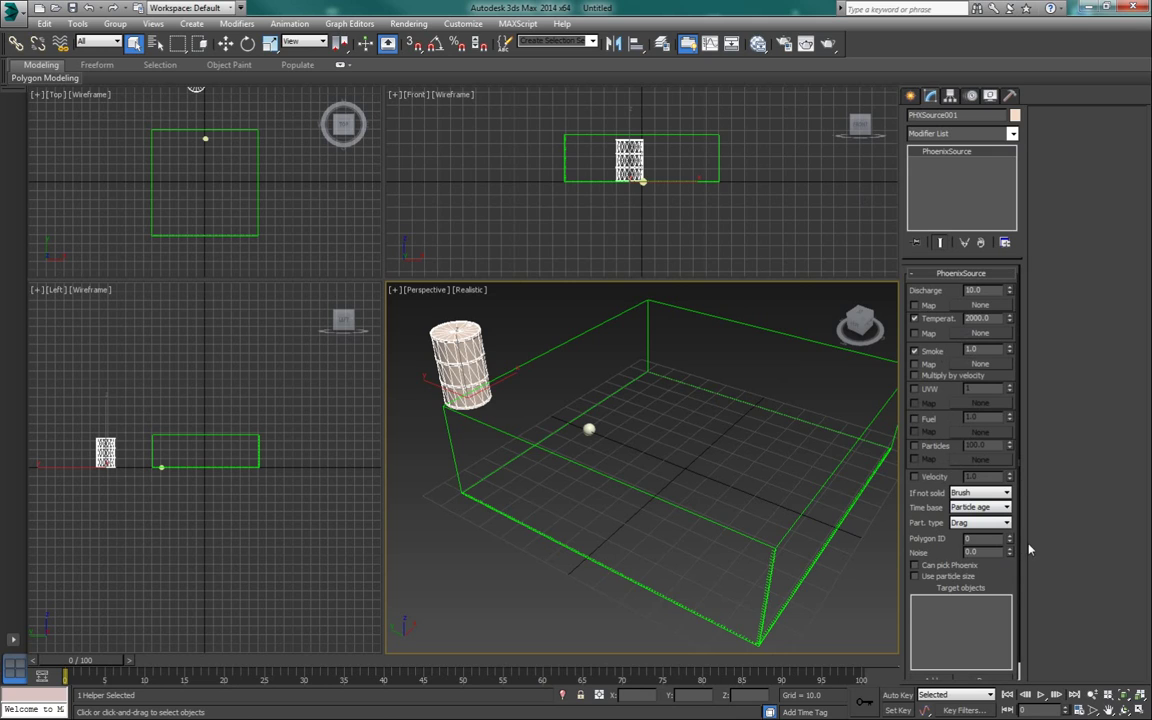
scroll(1003, 581, "down", 1)
left_click(940, 664)
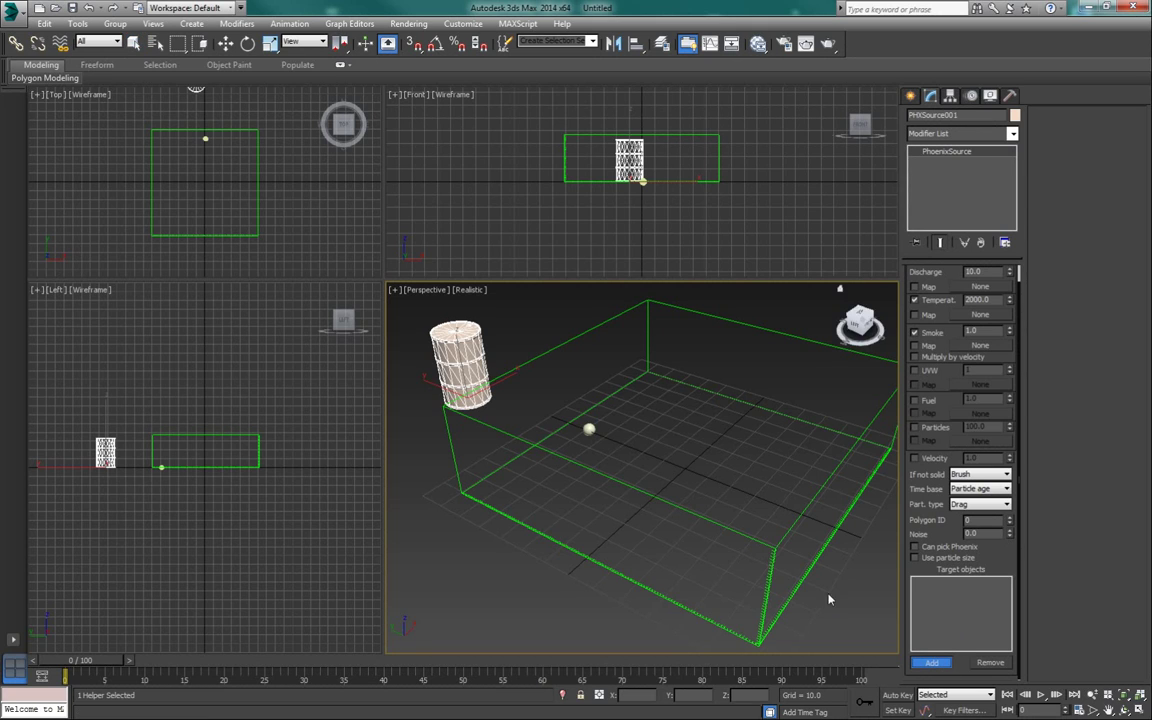
left_click(589, 431)
left_click(950, 583)
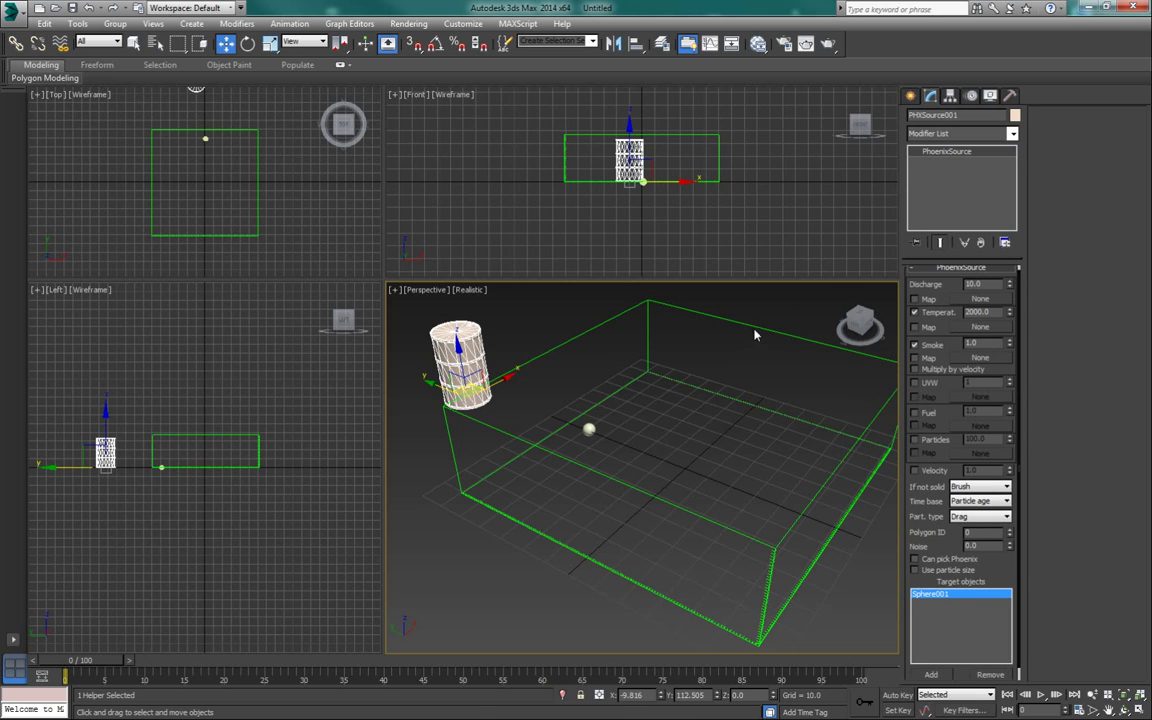
- Run a test simulation on the PhoenixFD grid, inspect the smoke around the sphere, and stop the simulation
middle_click_drag(759, 350, 744, 350)
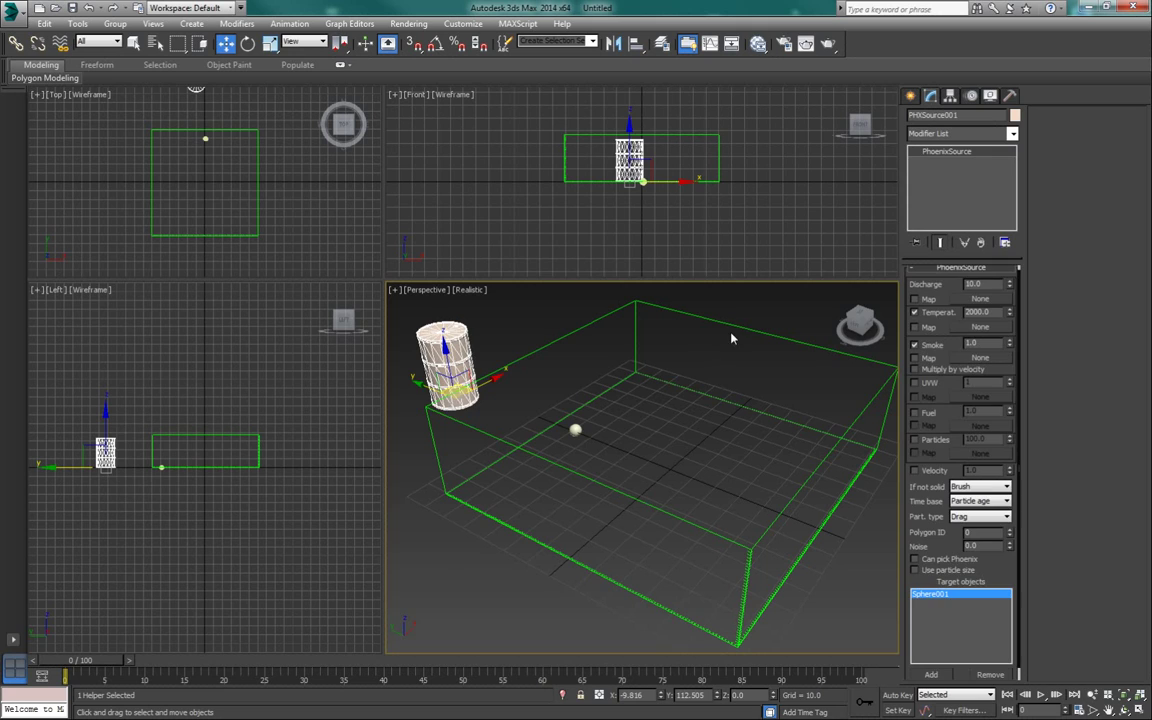
left_click(734, 328)
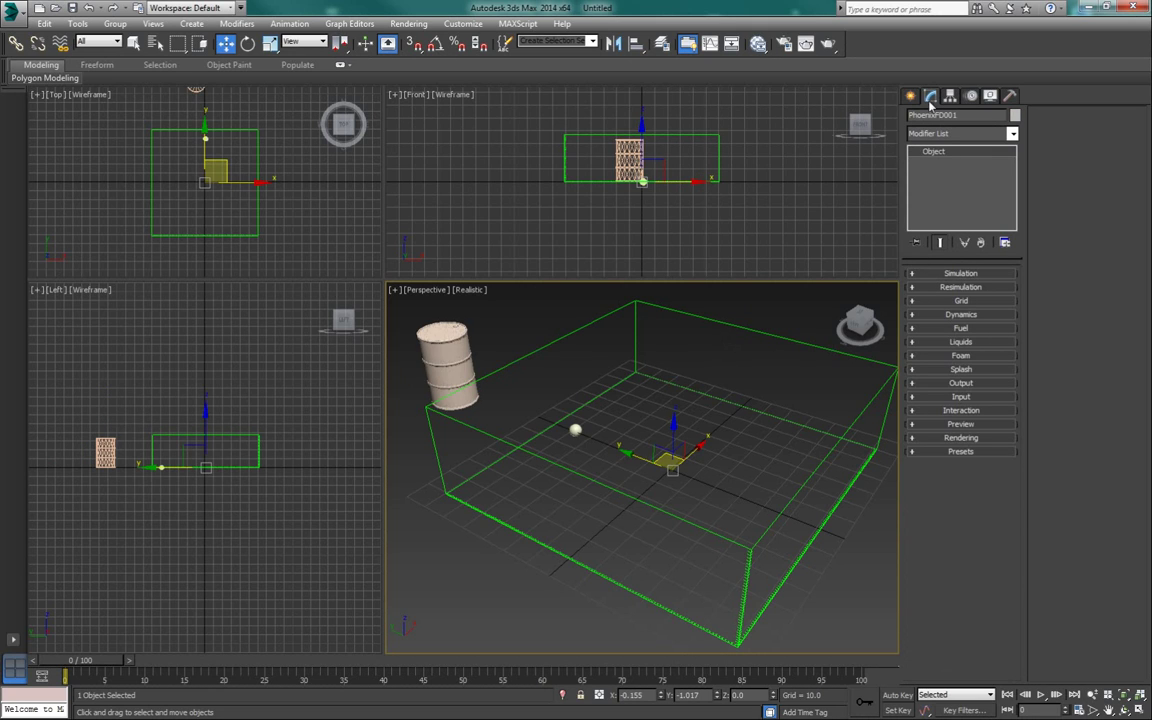
left_click(960, 273)
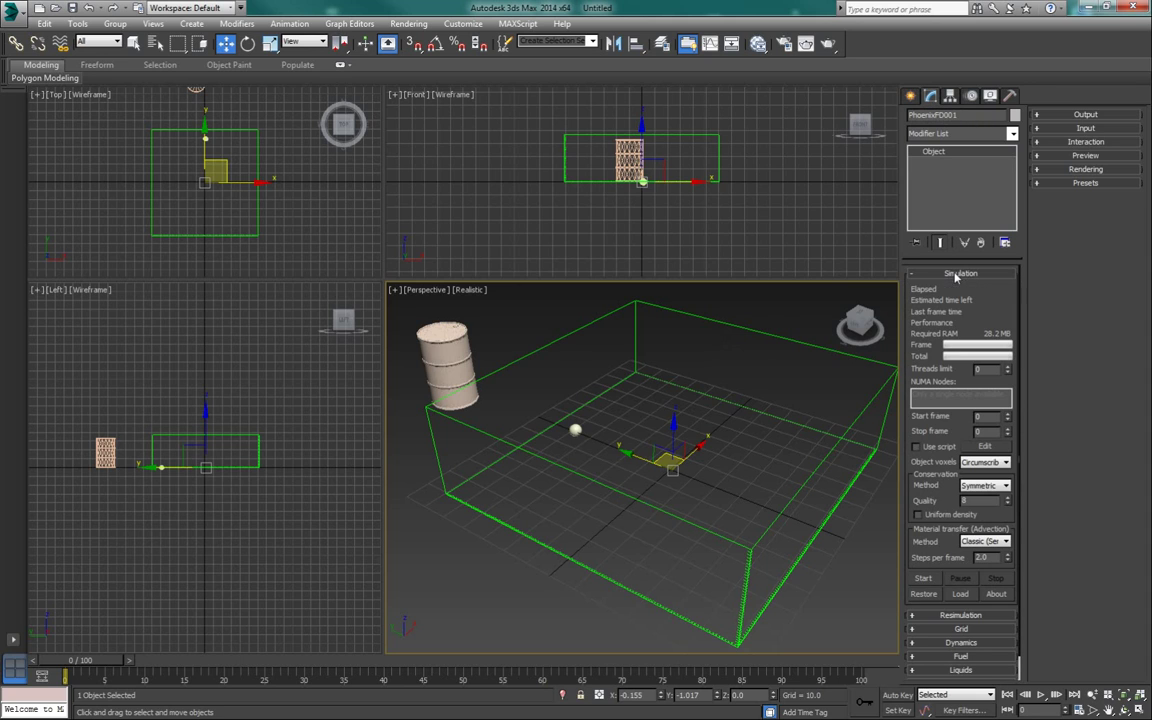
left_click(925, 579)
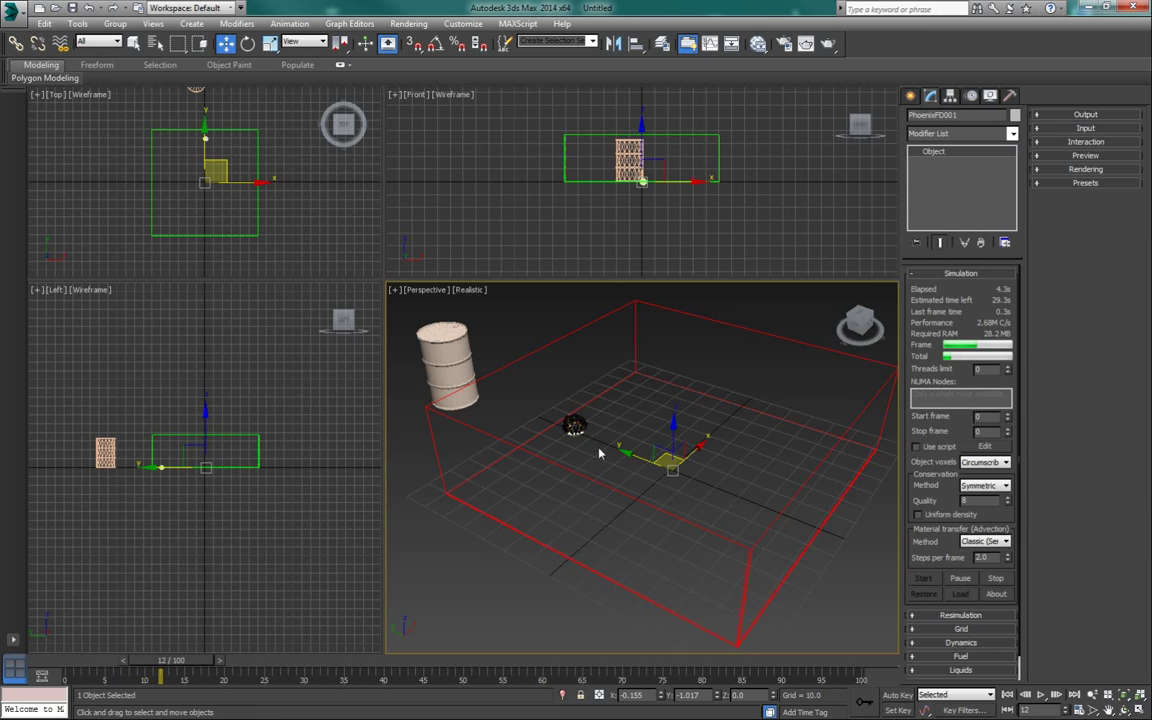
mouse_move(587, 455)
middle_mouse_down("alt")
mouse_move(588, 443)
mouse_move(601, 457)
middle_mouse_up("alt")
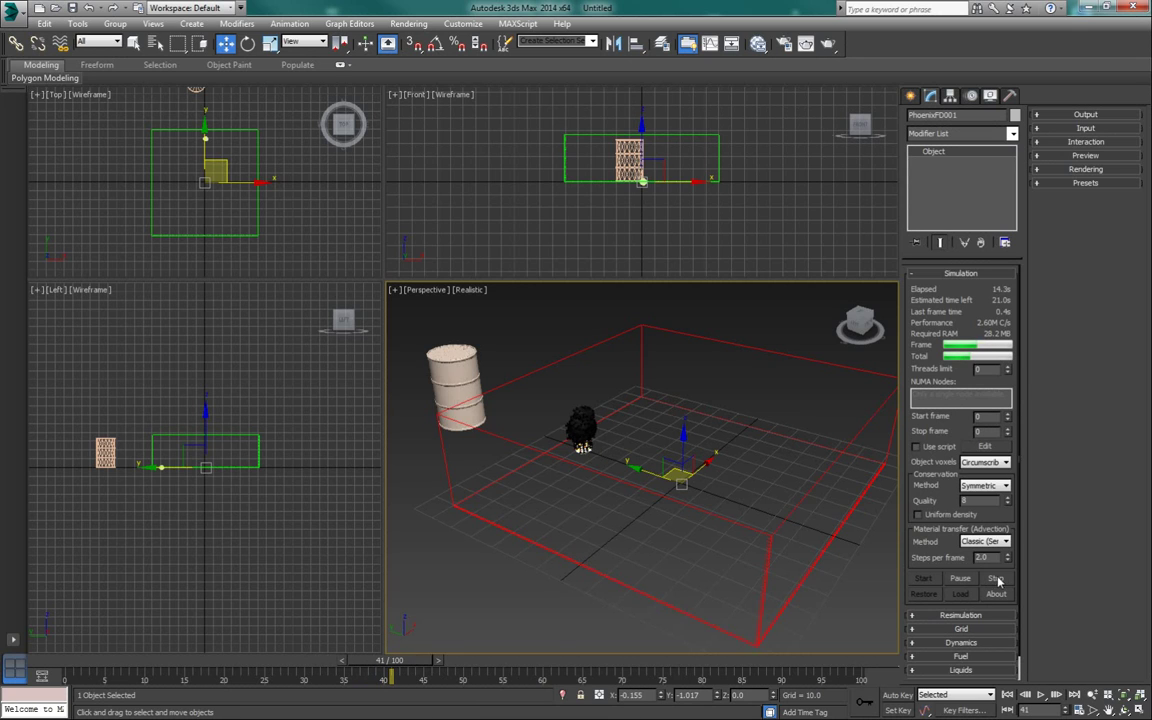
key("Escape")
- Play the animation from the first frame to review the test simulation, and stop playback
left_click(1007, 694)
left_click(1041, 696)
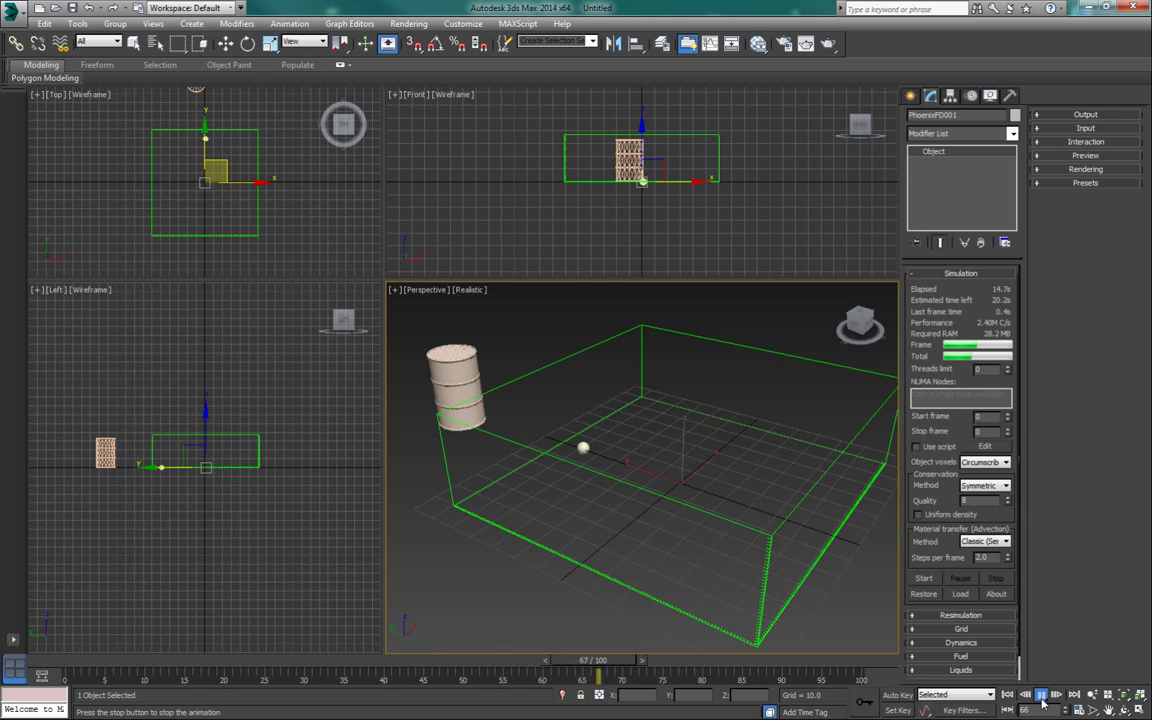
left_click(1041, 696)
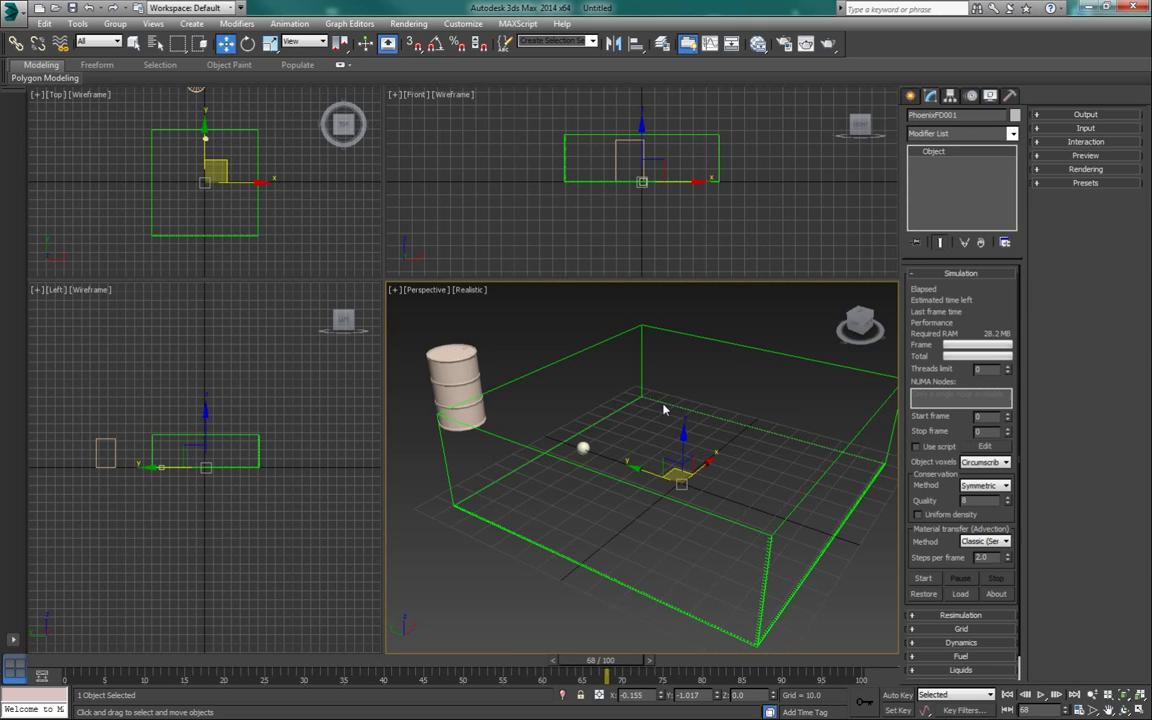
- Add the sphere to the simulator's interaction exclude list
left_click(1080, 143)
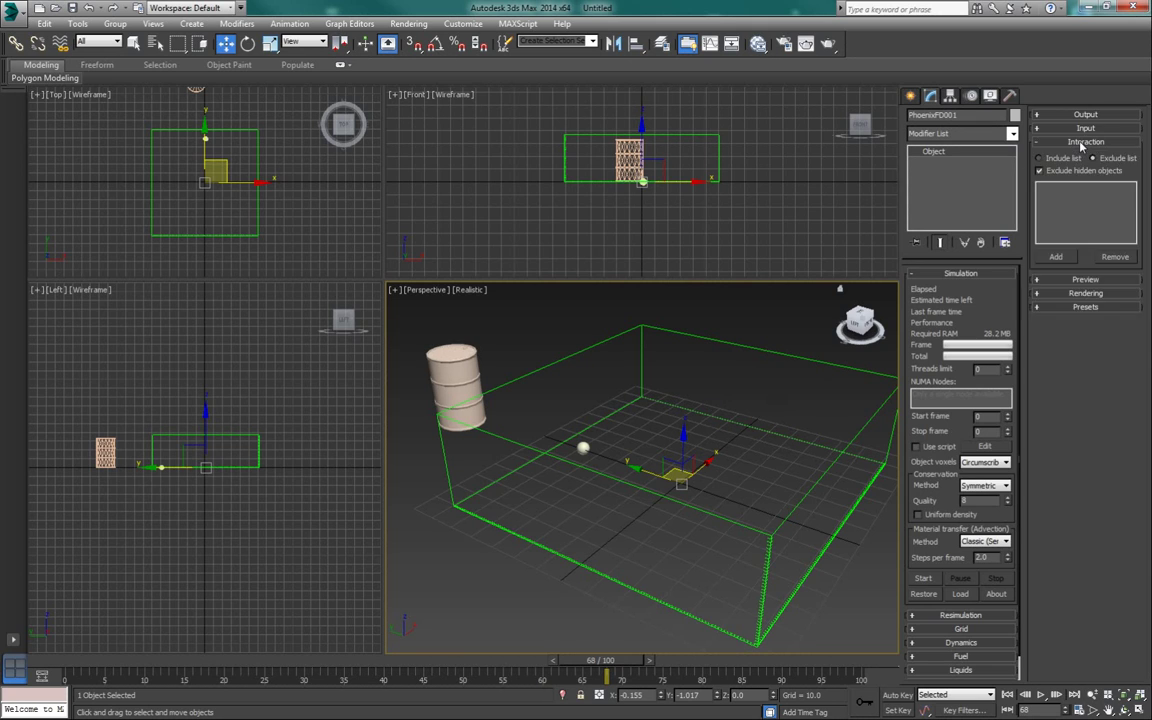
left_click(1057, 258)
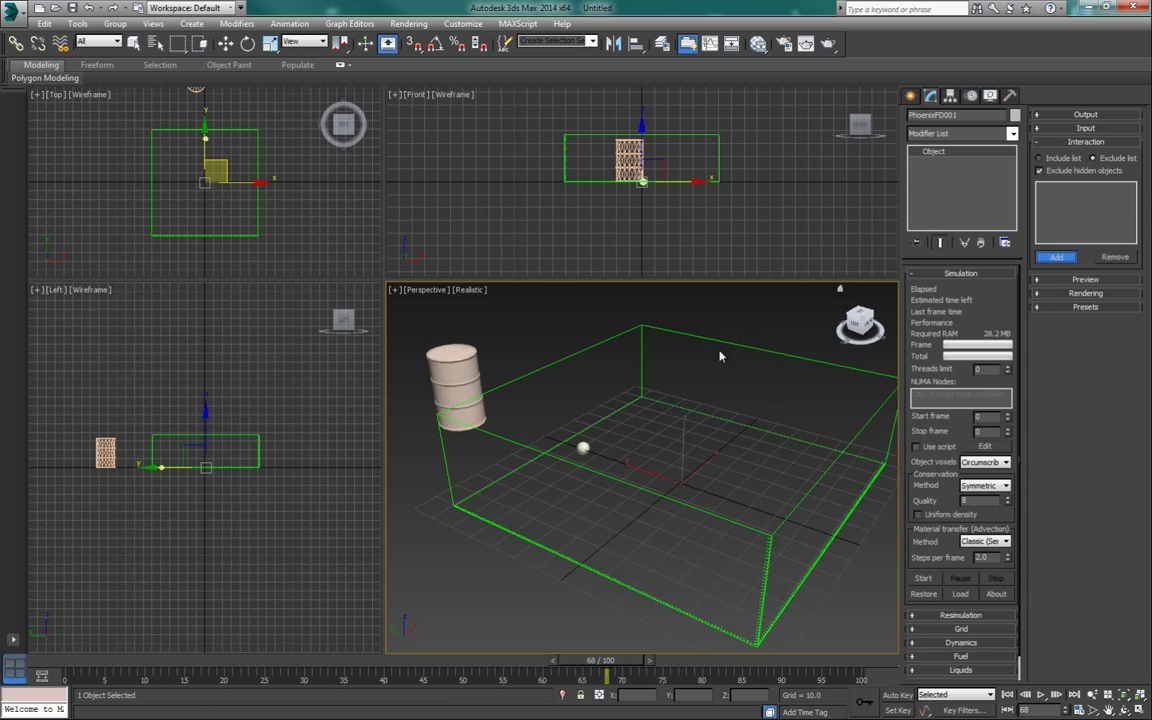
left_click(584, 451)
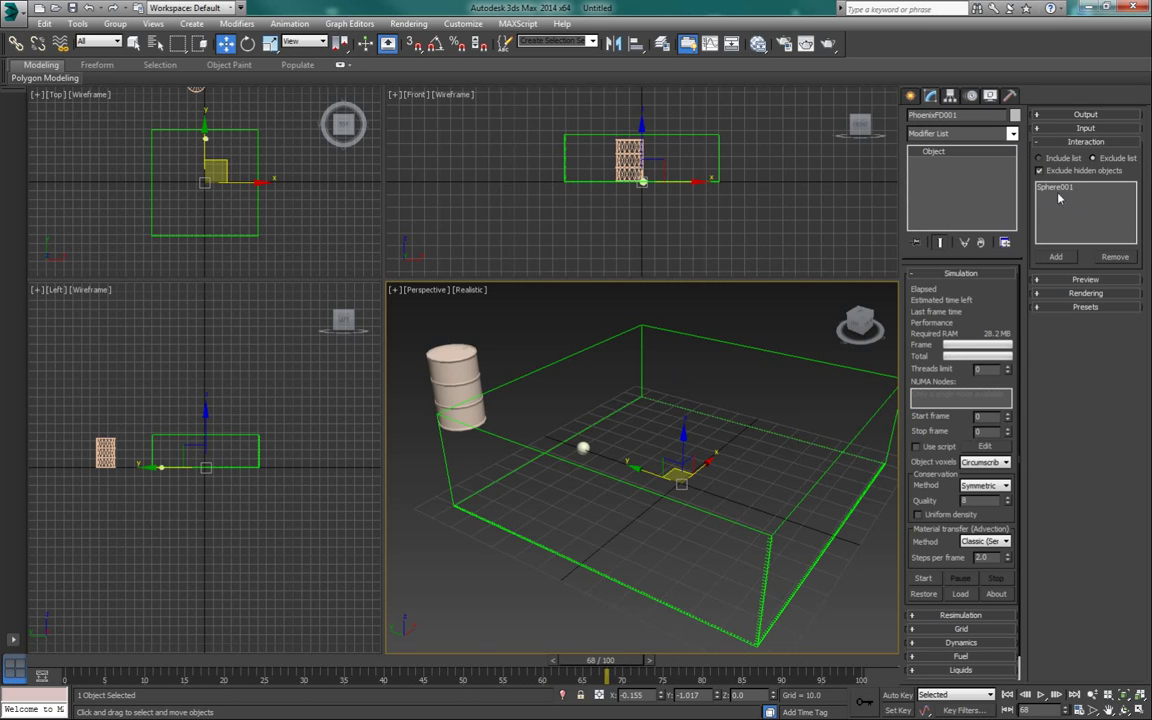
left_click(1077, 143)
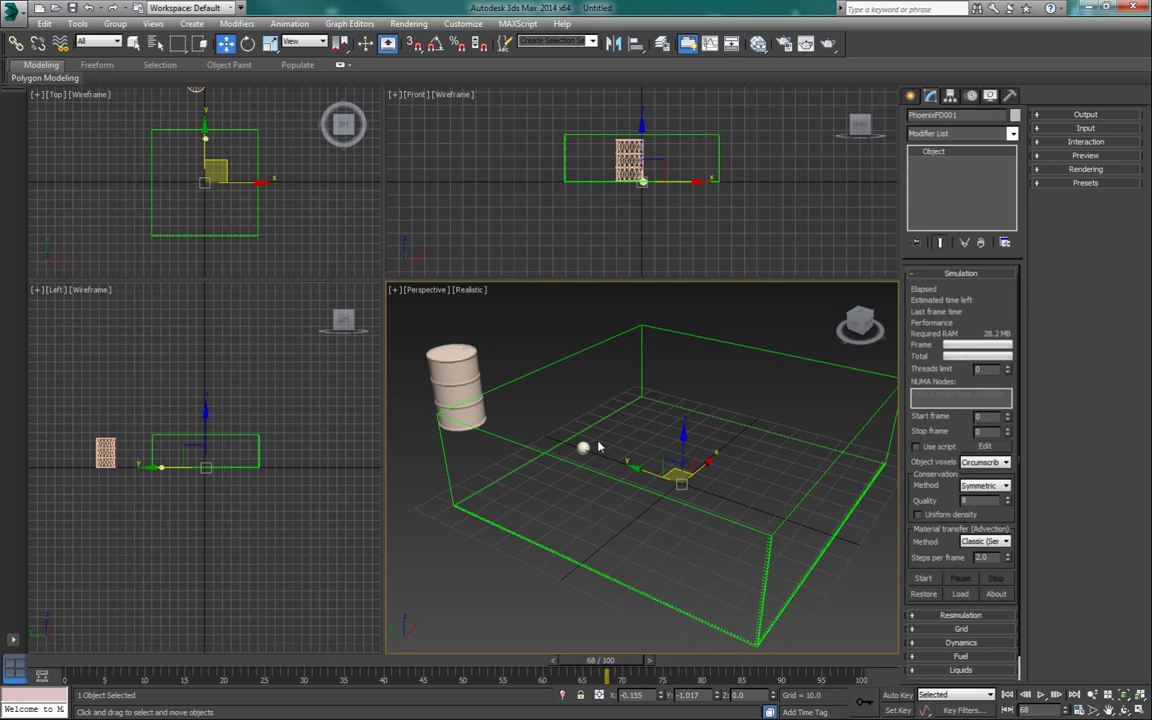
- Set the PHXSource's non-solid behaviour to Inject and its discharge to 1000
left_click(468, 378)
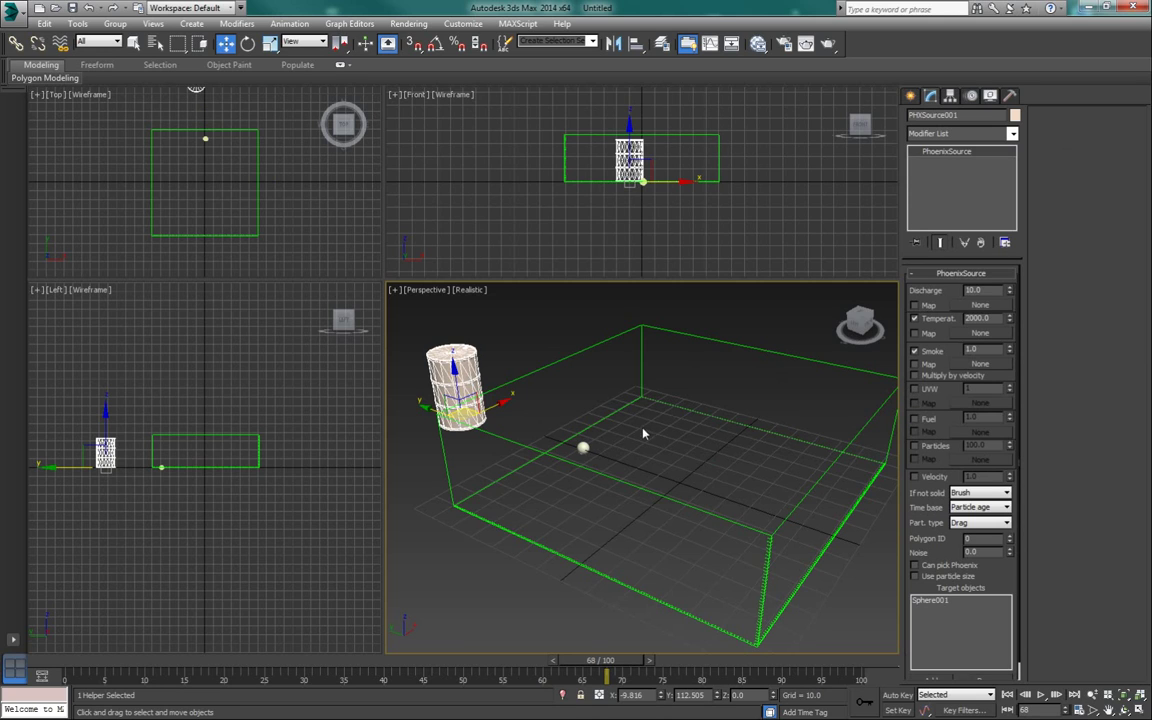
left_click(967, 494)
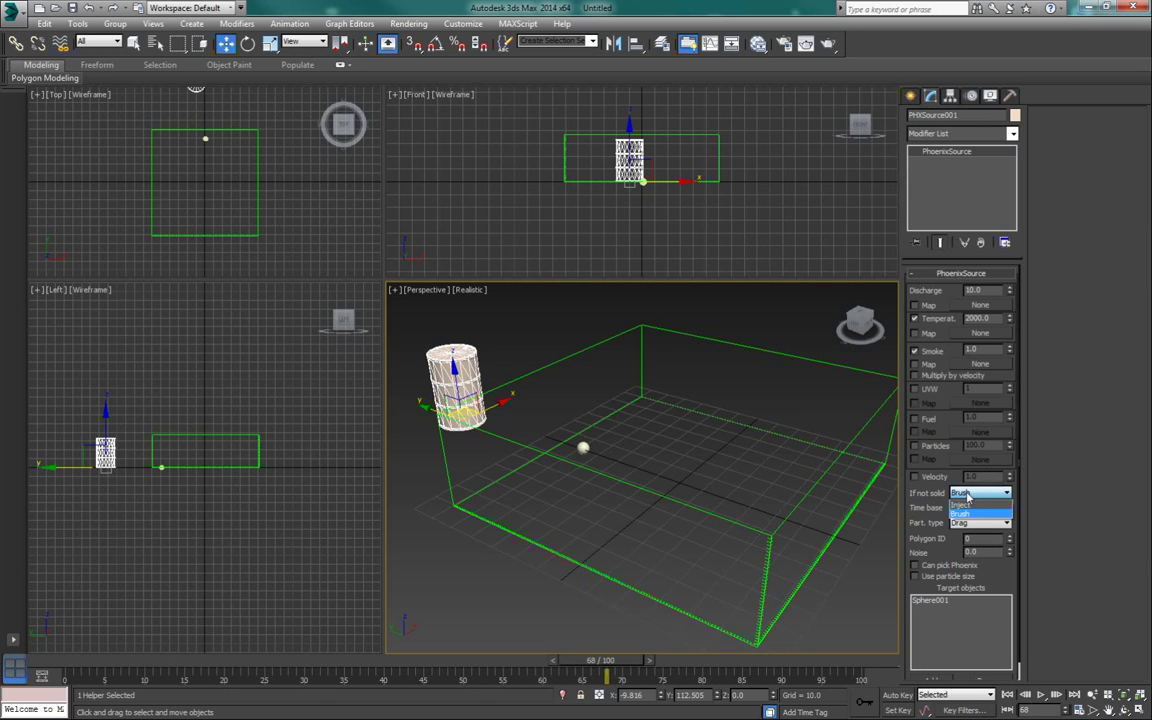
left_click(962, 505)
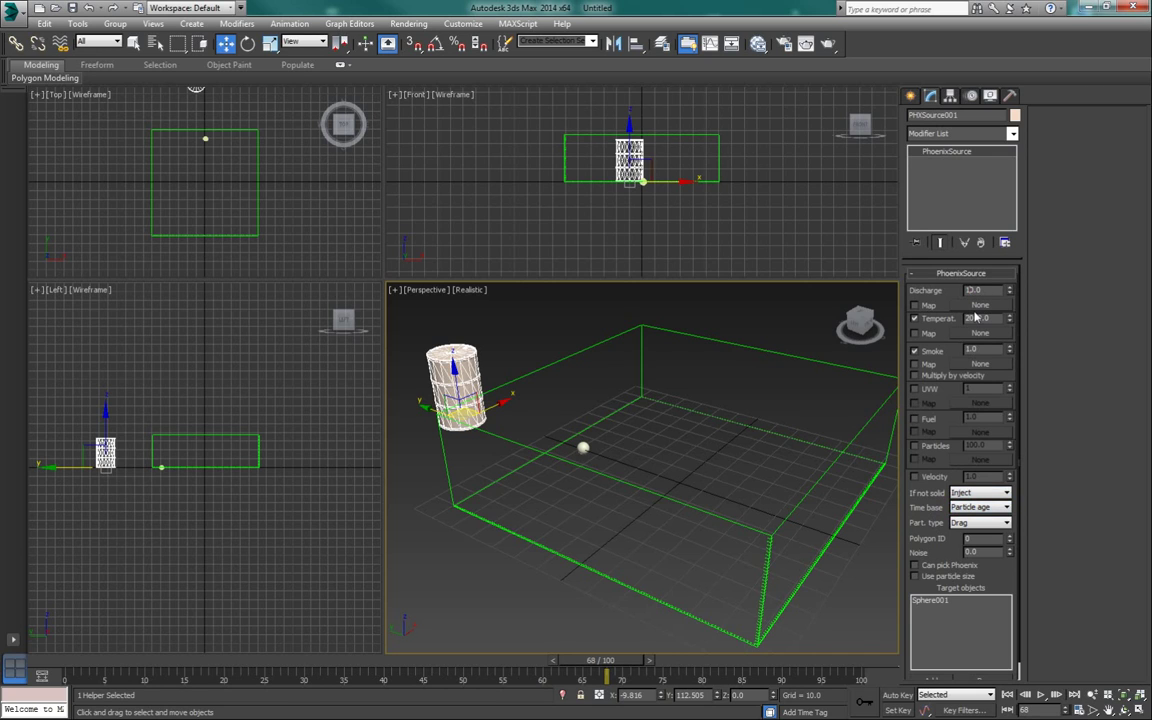
type("000")
key("Return")
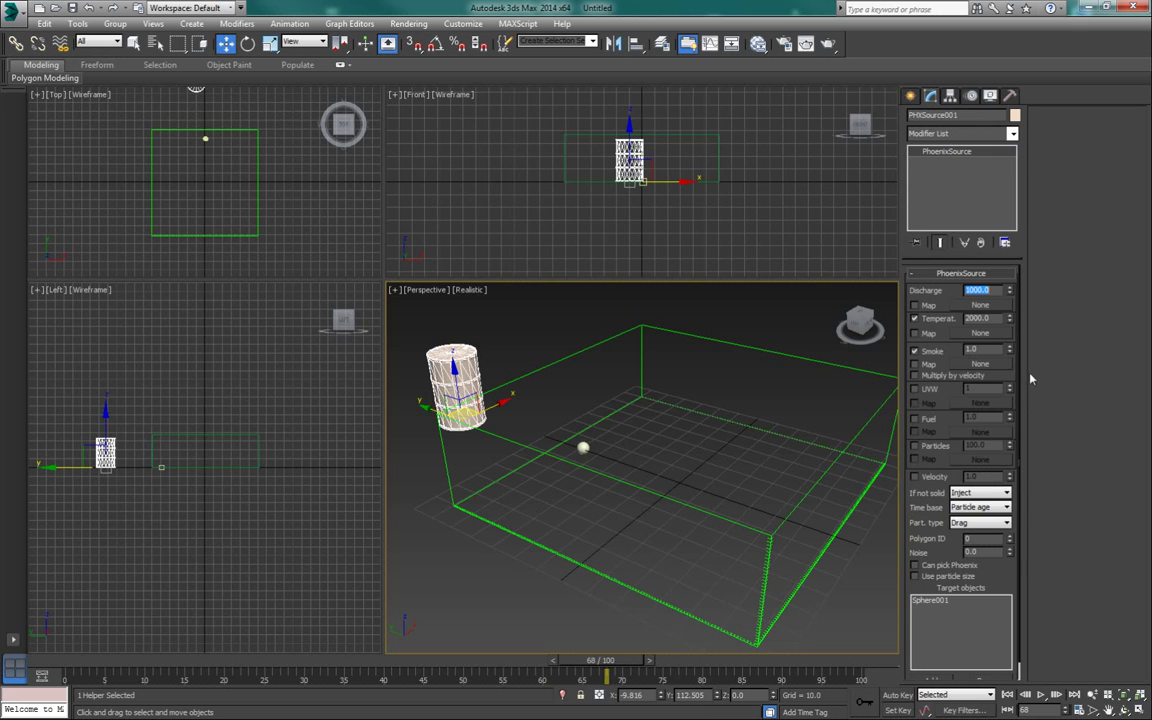
- Run a test simulation on the PhoenixFD grid with the changed source, inspect the smoke from a lower angle, and stop the simulation
left_click(826, 372)
left_click(925, 579)
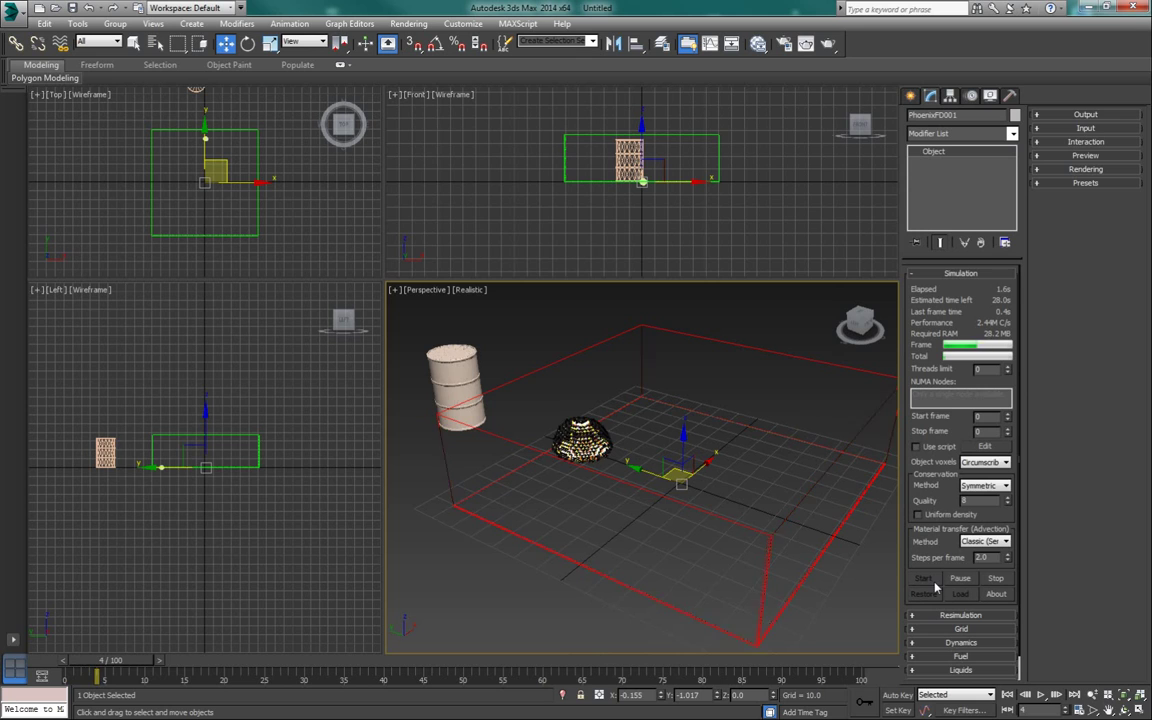
mouse_move(667, 503)
middle_mouse_down("alt")
mouse_move(648, 522)
mouse_move(666, 501)
middle_mouse_up("alt")
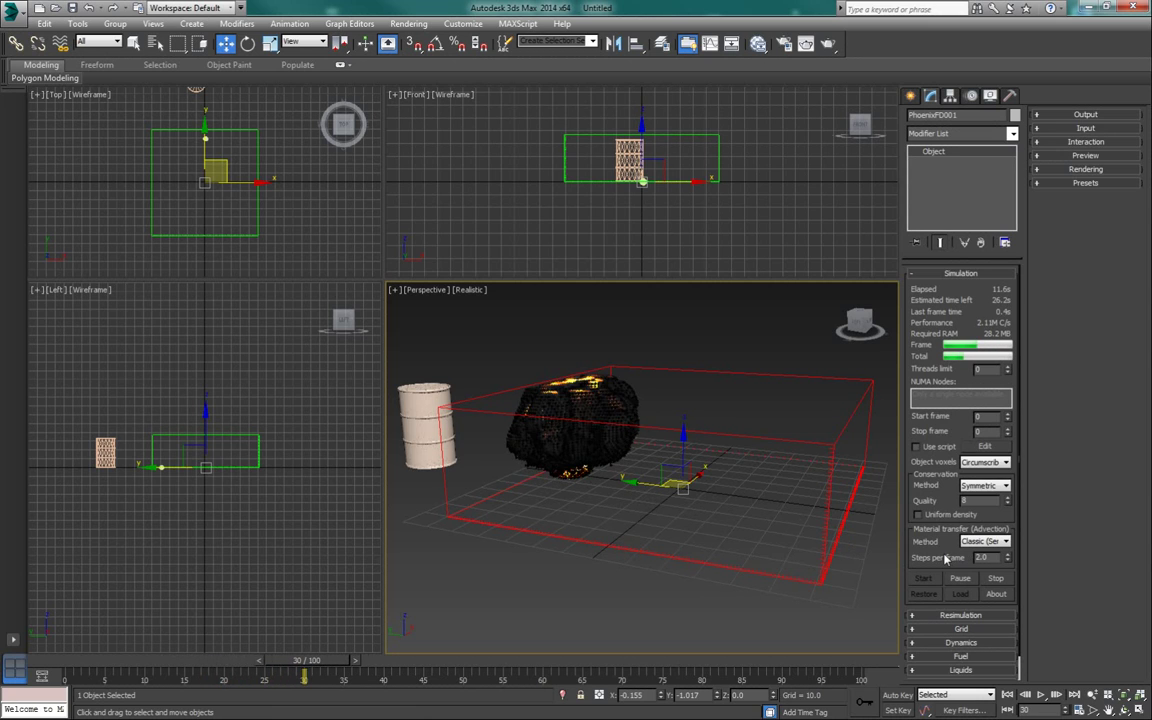
left_click(996, 578)
- Review the injected fire and smoke by playing the animation from the first frame, and stop playback
left_click(1007, 694)
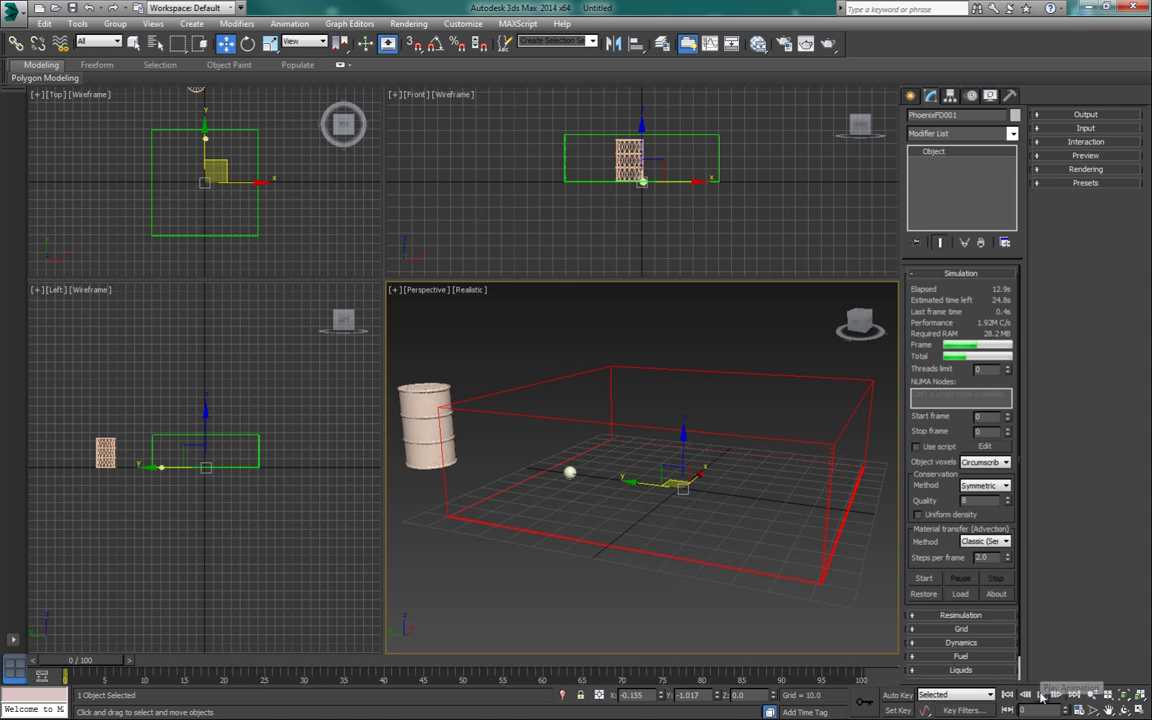
left_click(1040, 695)
left_click(1040, 695)
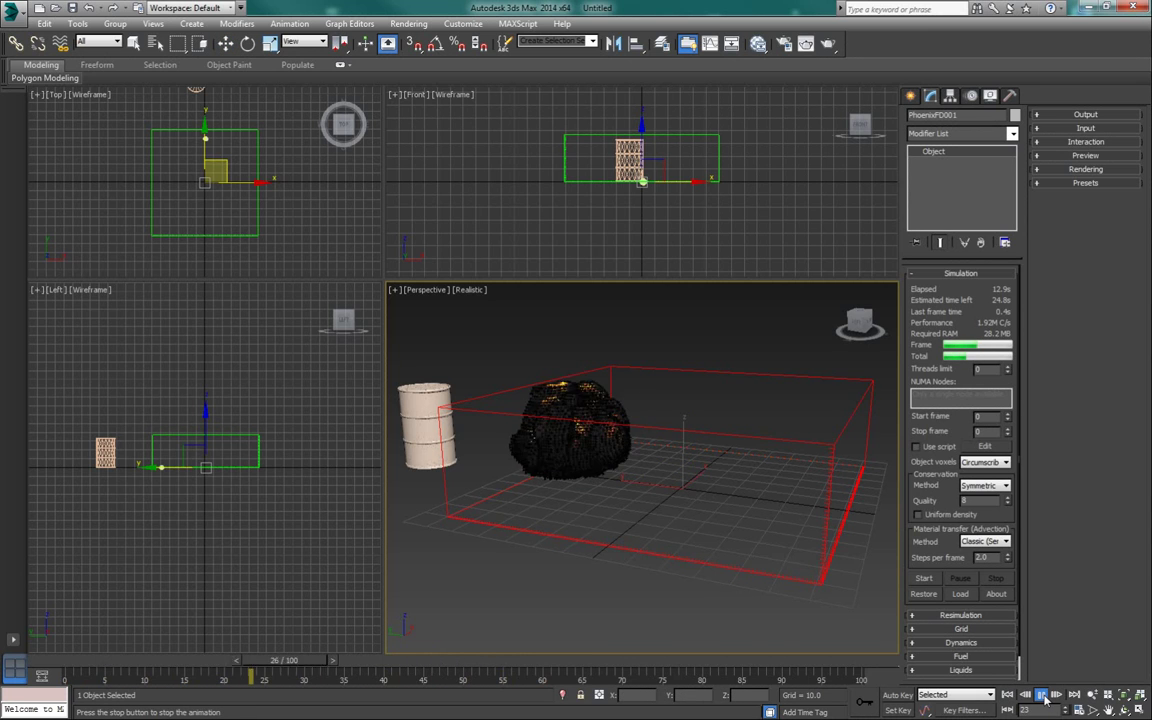
left_click(1043, 695)
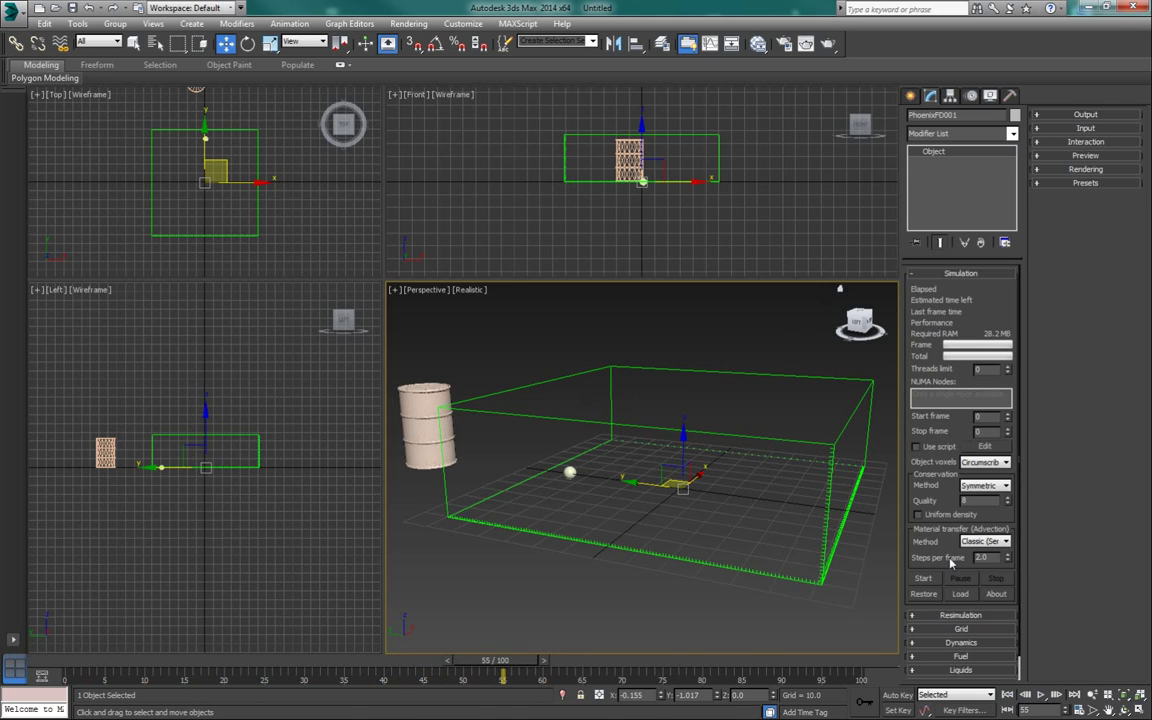
- Set the PhoenixFD simulator's Adaptive Grid to Speed
left_click(961, 629)
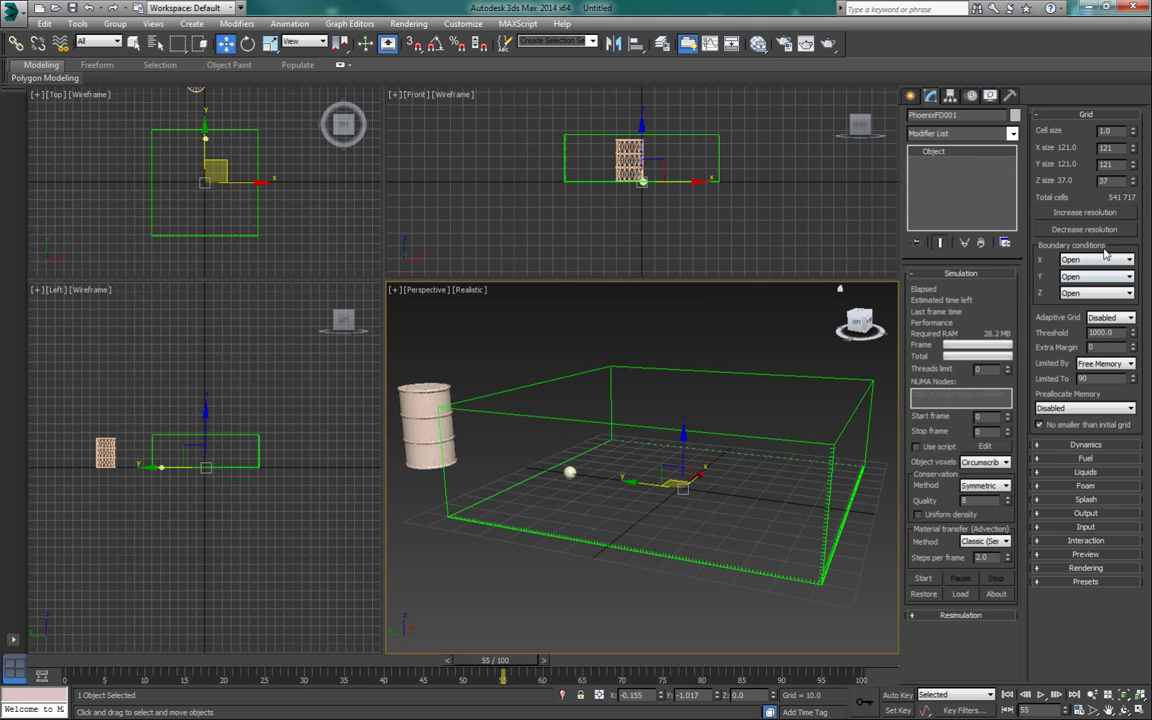
left_click(1108, 318)
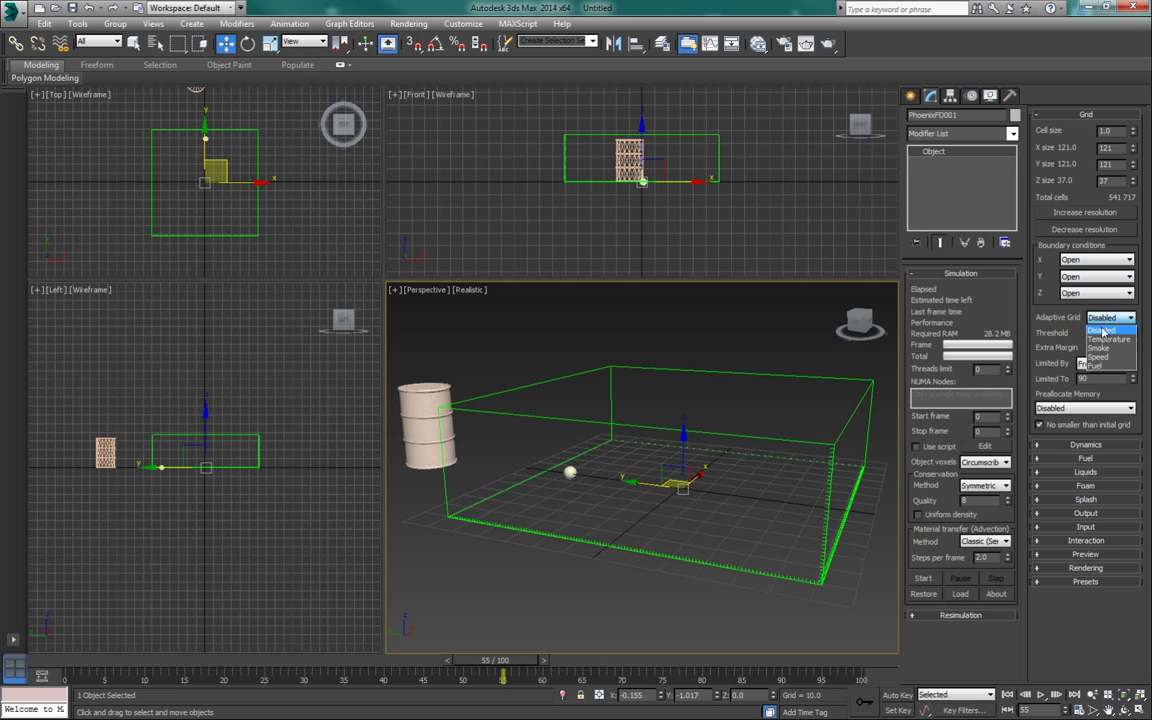
left_click(1110, 358)
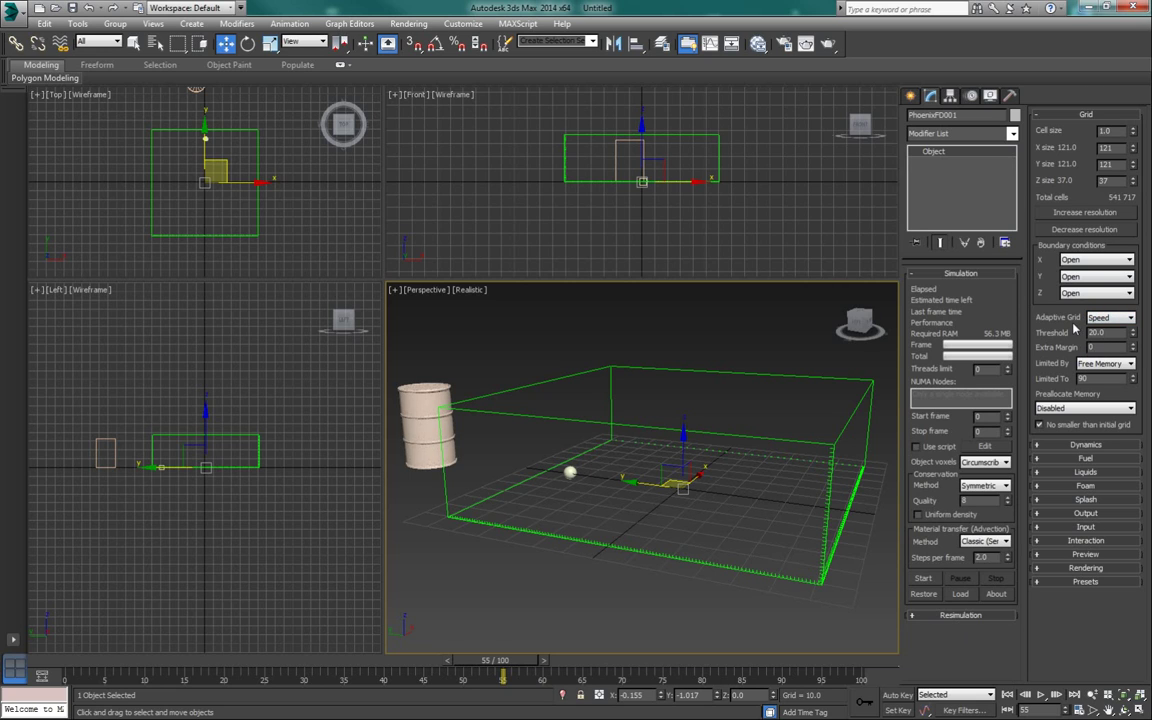
- Run a test simulation with the adaptive grid, inspect how the grid grows around the explosion, and stop the simulation
left_click(922, 580)
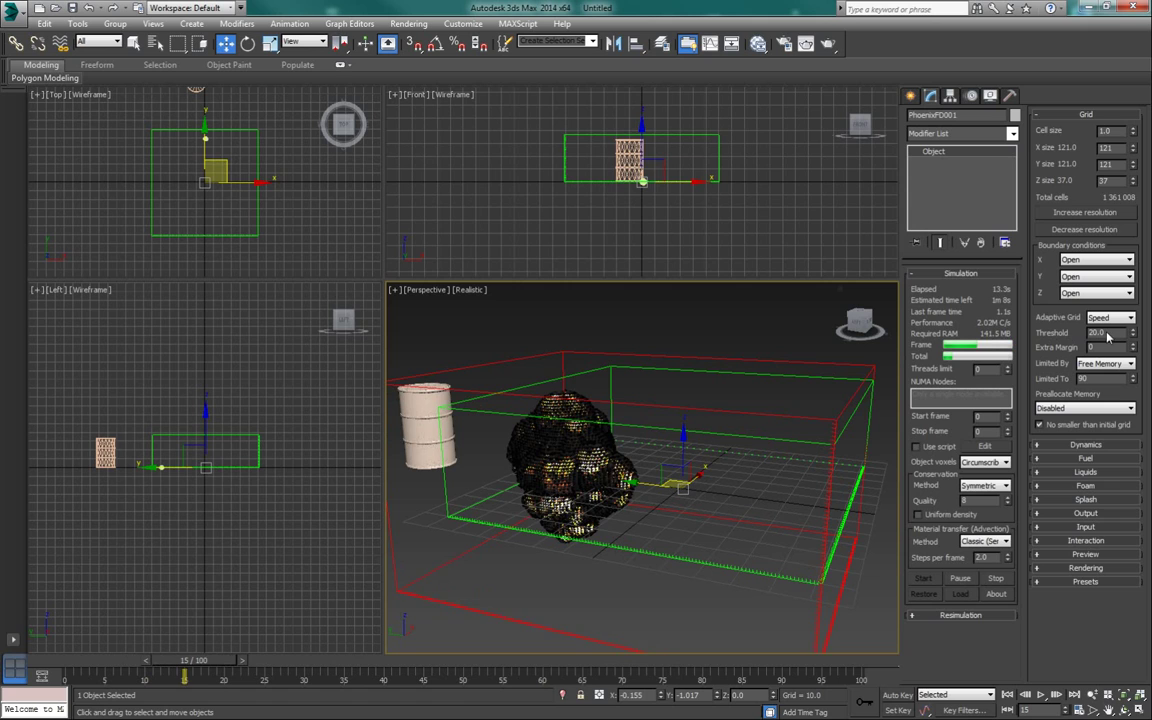
left_click_drag(1108, 334, 1080, 334)
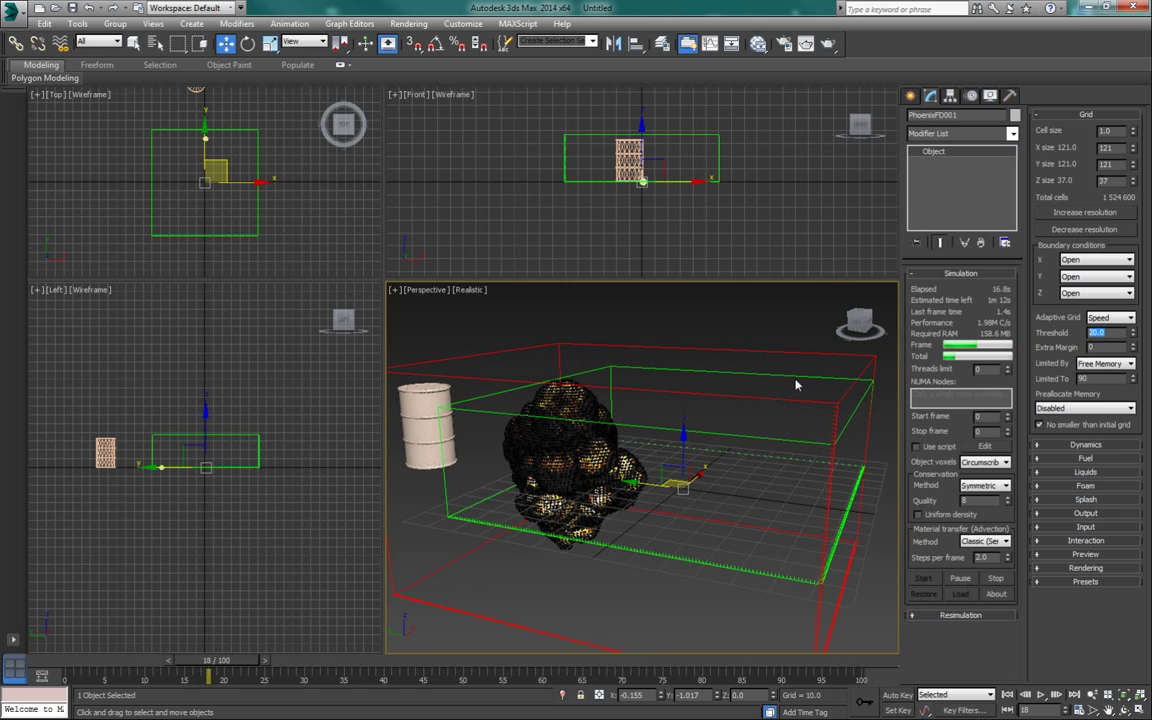
left_click(995, 578)
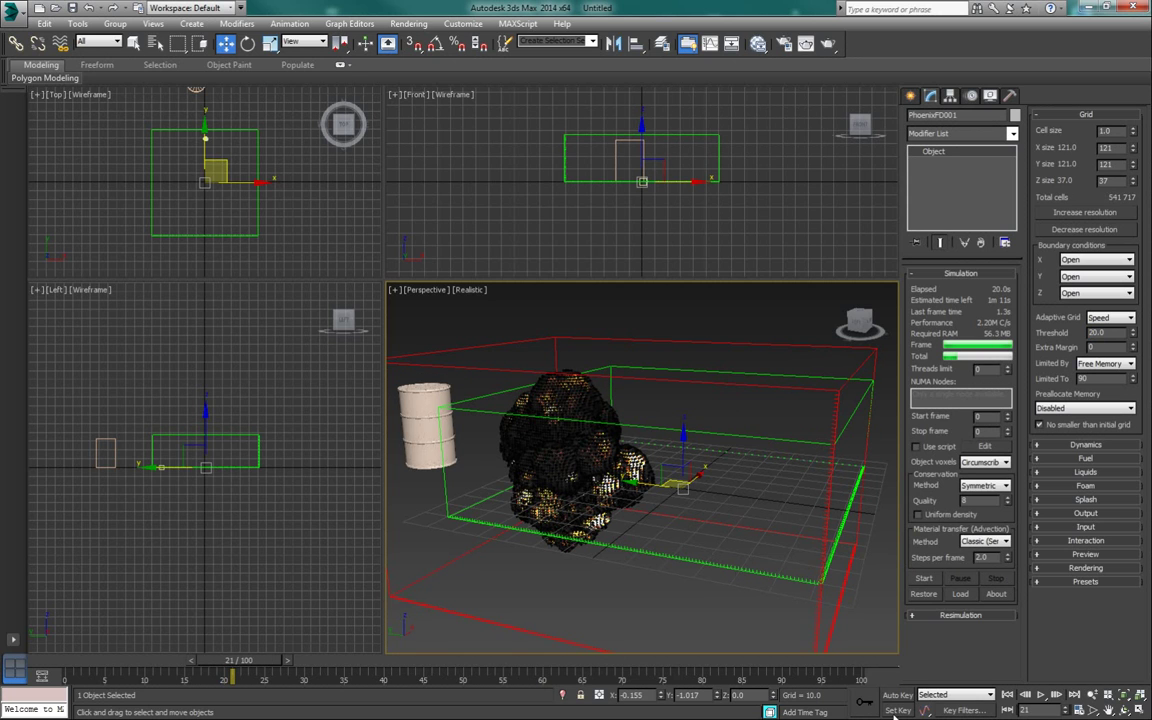
- Play back the adaptive-grid simulation, replay it from the first frame, stop playback, and turn off viewport adaptive degradation
left_click(1040, 694)
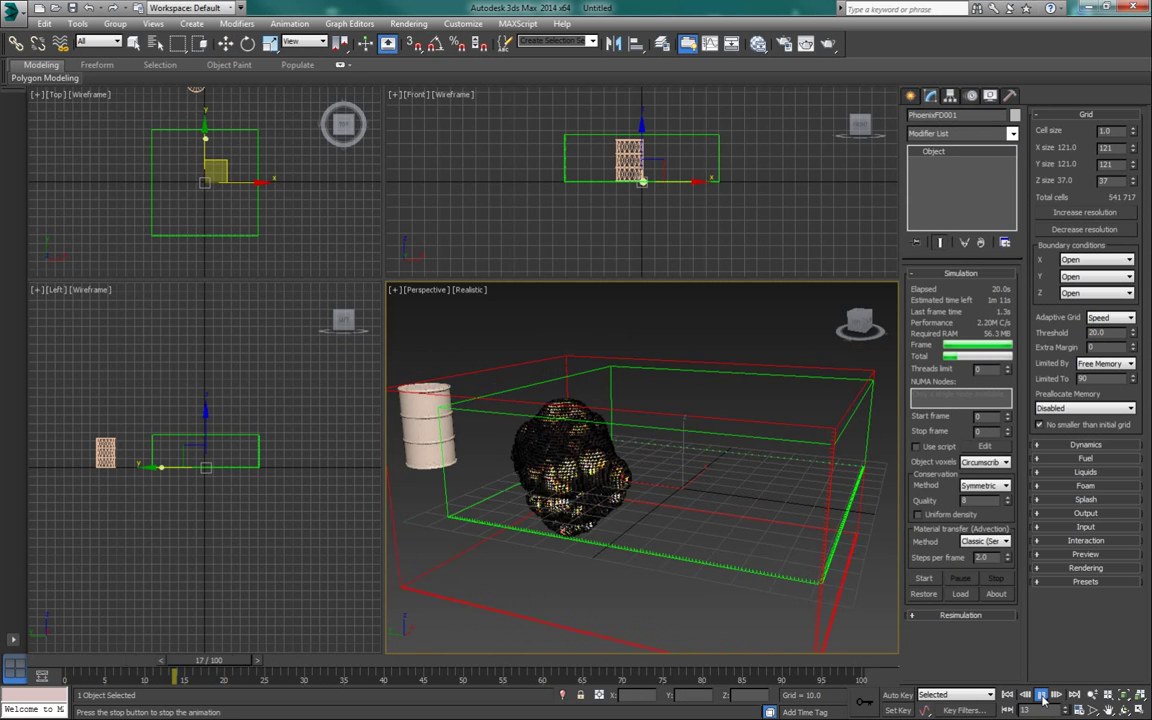
left_click(1041, 694)
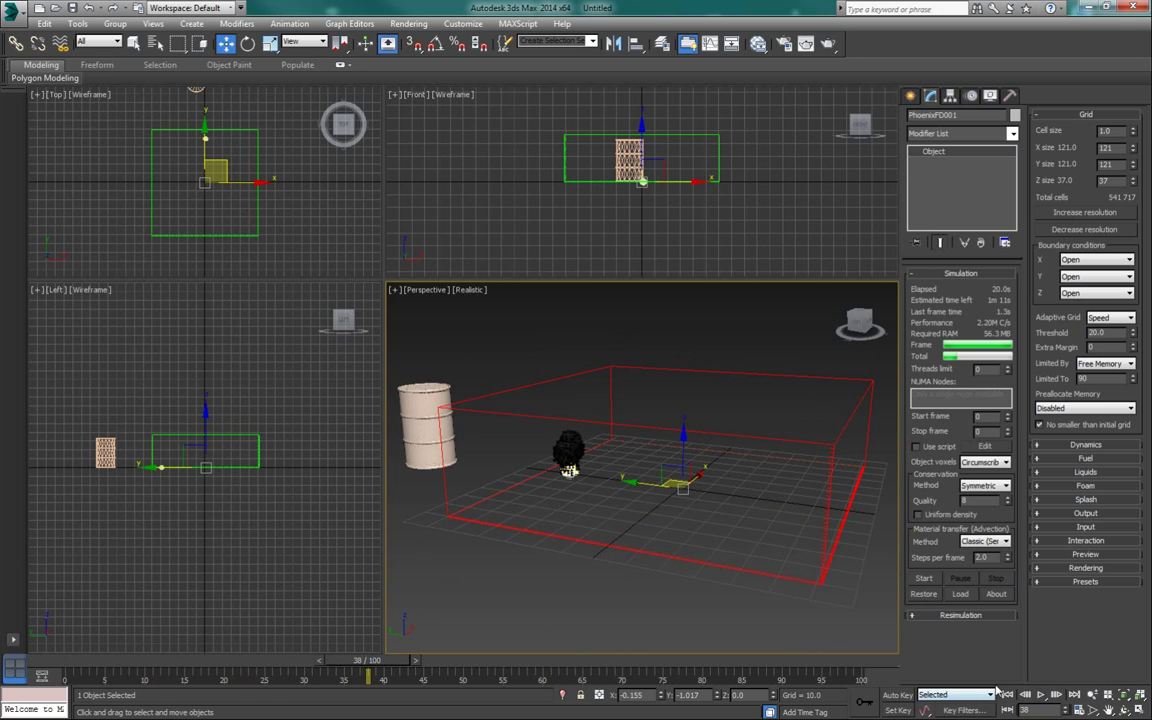
left_click(1009, 697)
left_click(1041, 695)
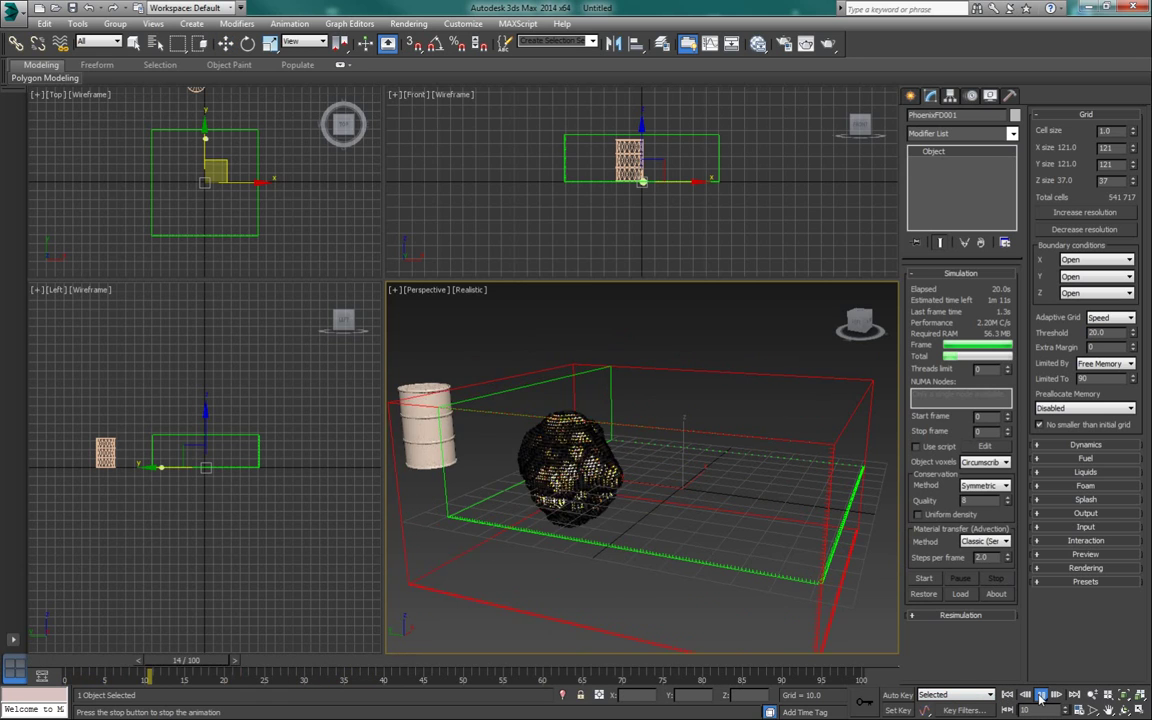
left_click(1041, 695)
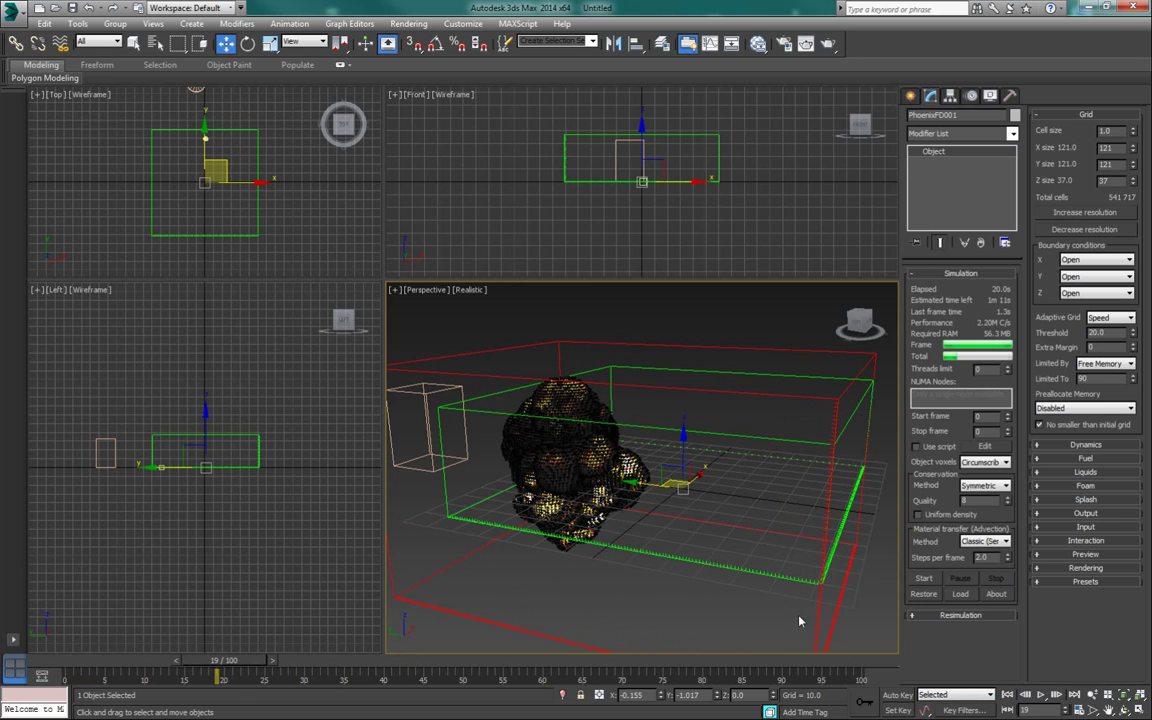
left_click(769, 712)
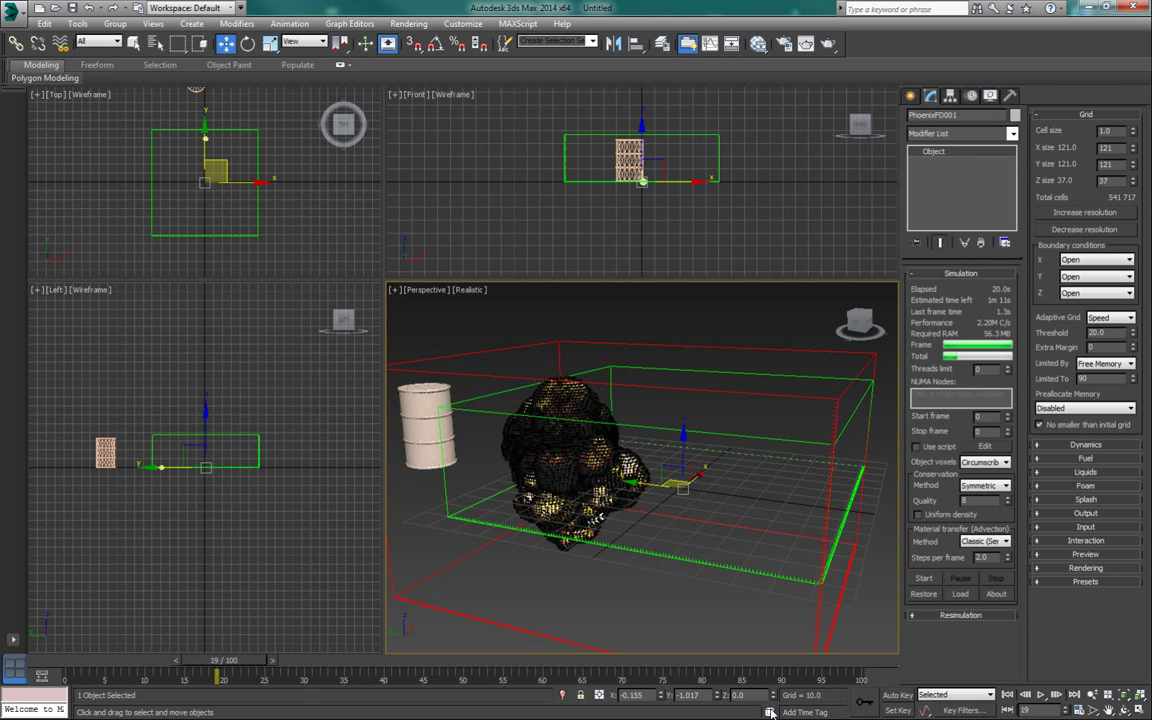
- Set the PHXSource's discharge to 0, turn on Auto Key, and add a discharge keyframe at frame 5
left_click(425, 410)
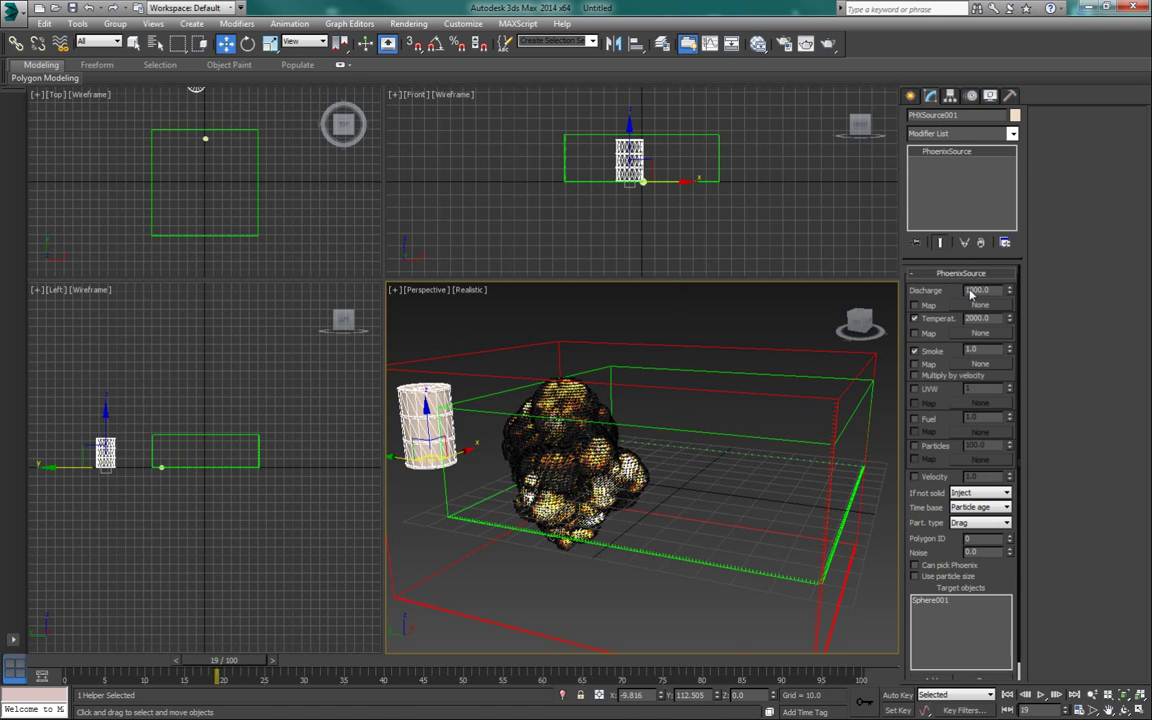
left_click_drag(995, 291, 946, 292)
left_click_drag(182, 656, 155, 659)
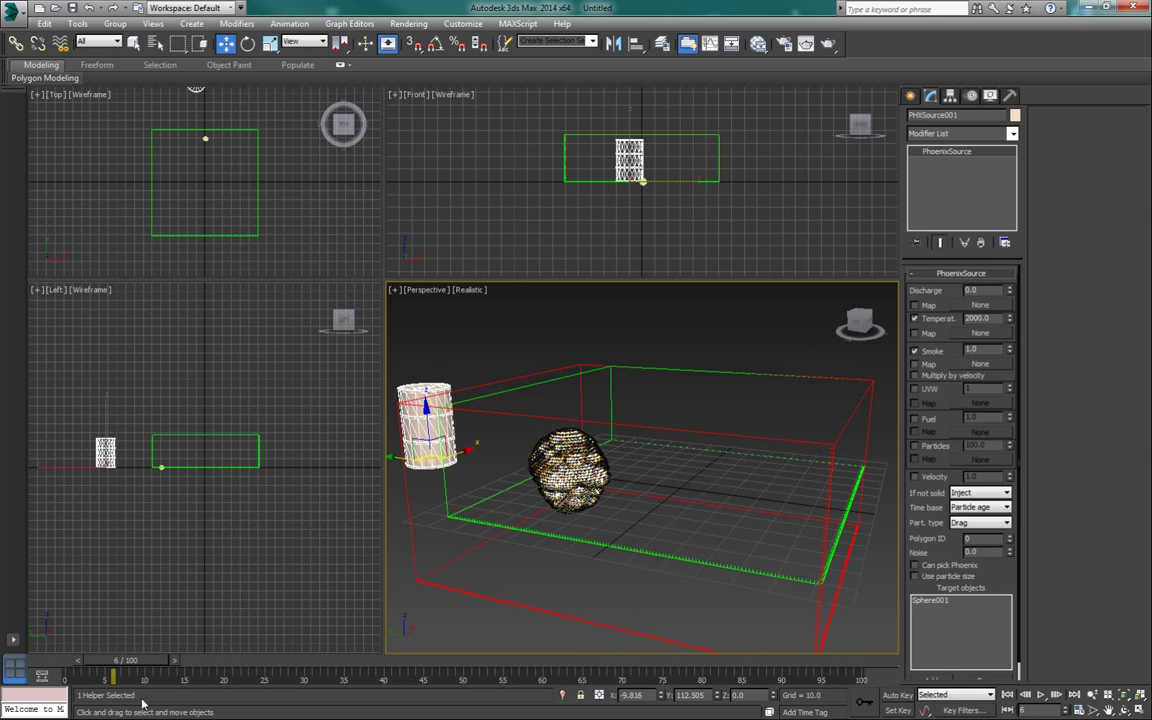
left_click(80, 661)
scroll(996, 580, "down", 1)
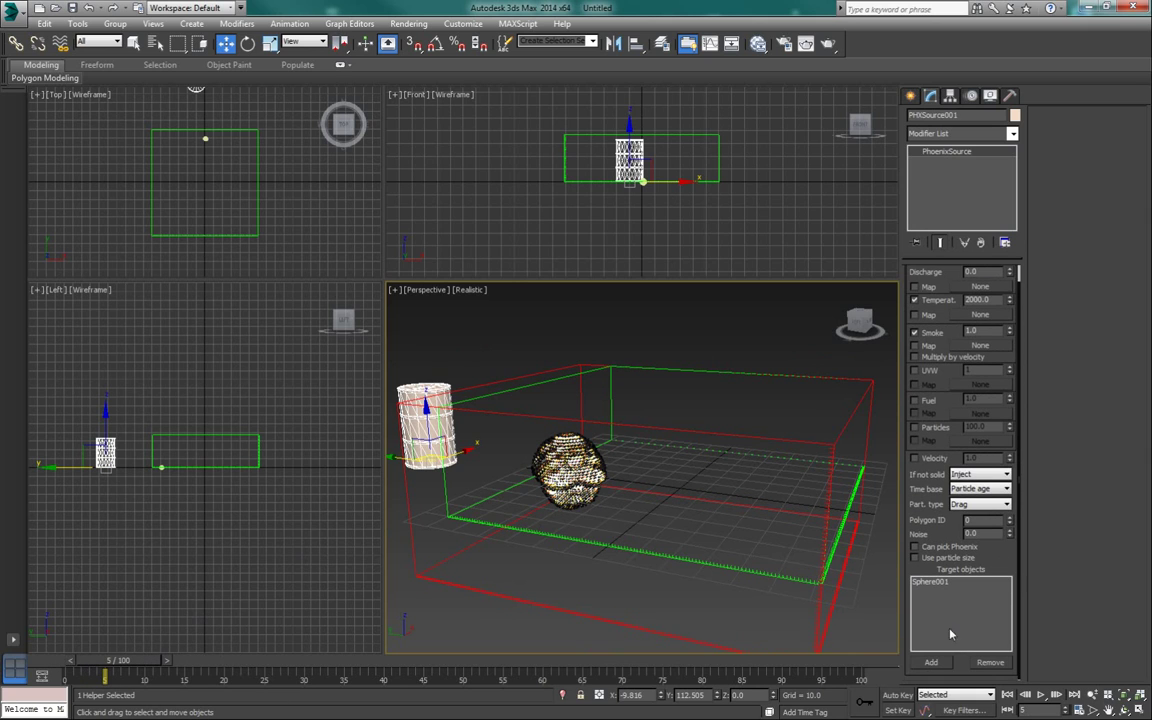
left_click(898, 694)
left_click(1009, 274)
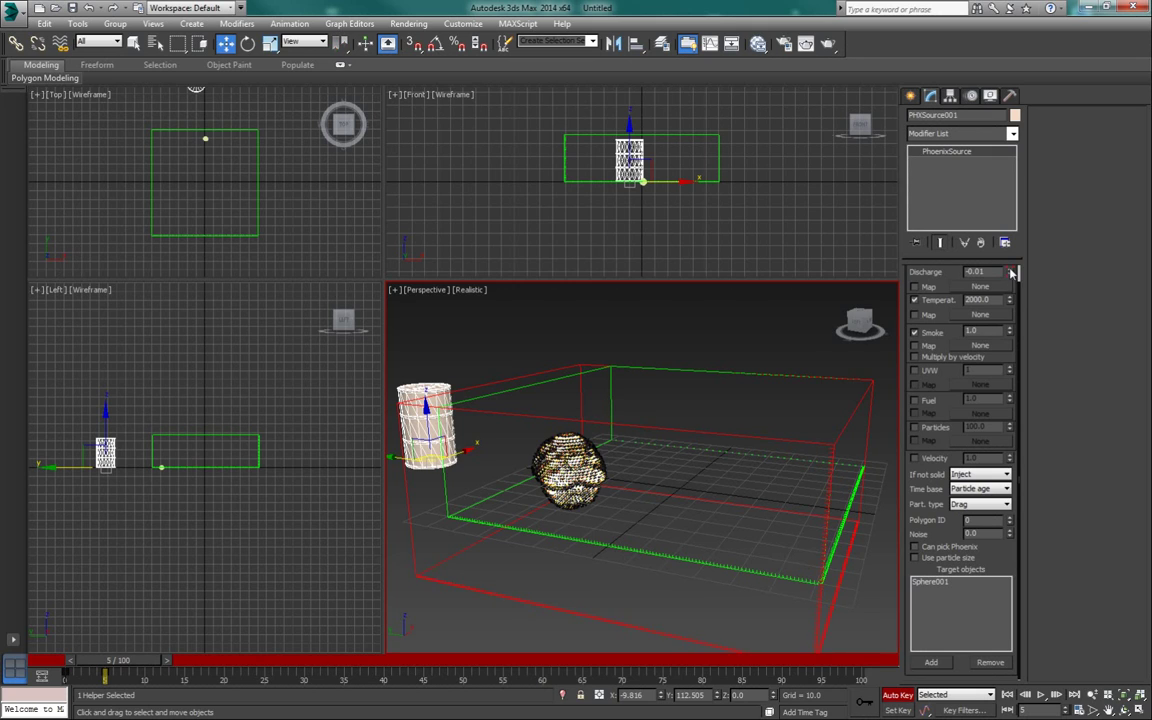
- Key the PHXSource's discharge at 3000 on frame 6
left_click(167, 662)
left_click_drag(990, 273, 921, 273)
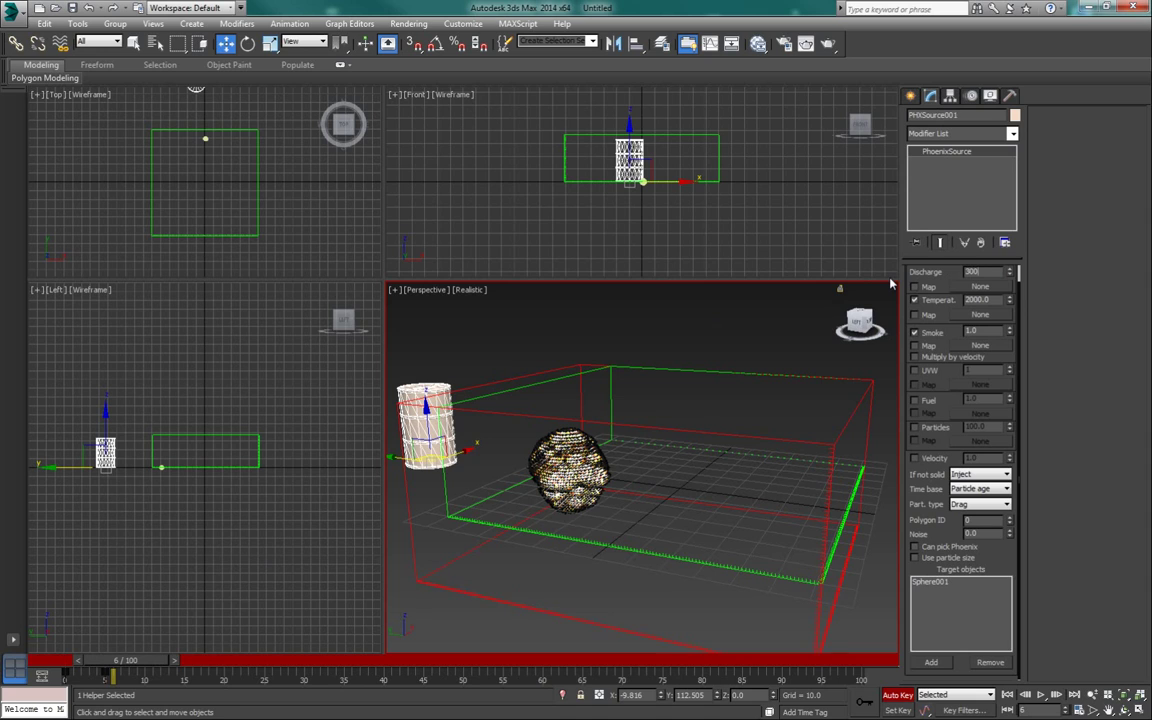
type("3000")
key("Return")
- Key the PHXSource's discharge at 0 on frame 7, turn off Auto Key, and check the keyed frames
left_click(174, 661)
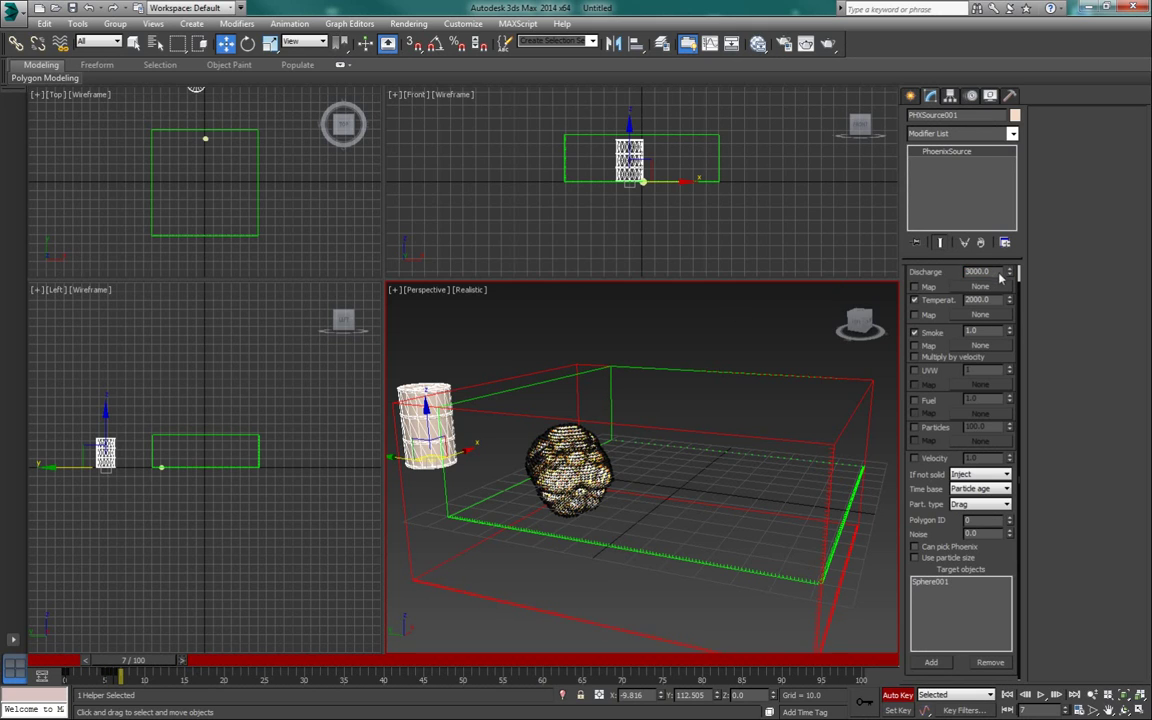
double_click(977, 271)
scroll(940, 295, "up", 1)
left_click(898, 695)
mouse_move(173, 661)
left_mouse_down()
mouse_move(117, 662)
mouse_move(173, 662)
left_mouse_up()
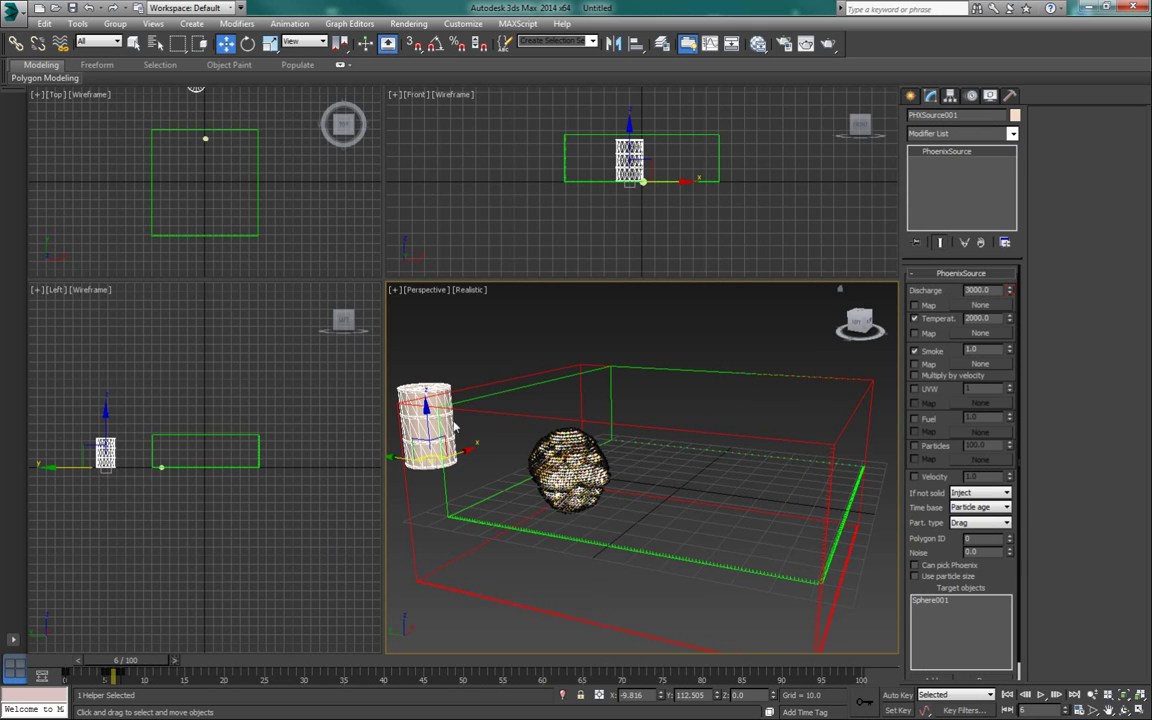
left_click(178, 663)
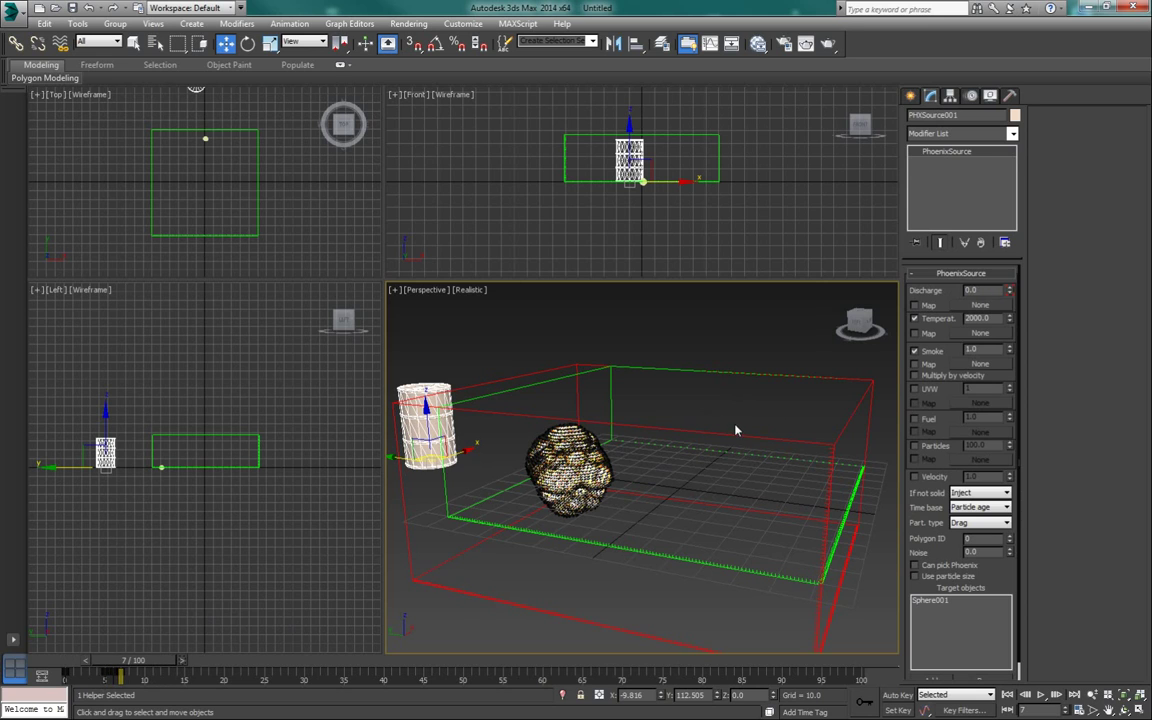
- Run a simulation on the PhoenixFD grid with the keyframed discharge burst, and stop it after inspecting the smoke
left_click(690, 376)
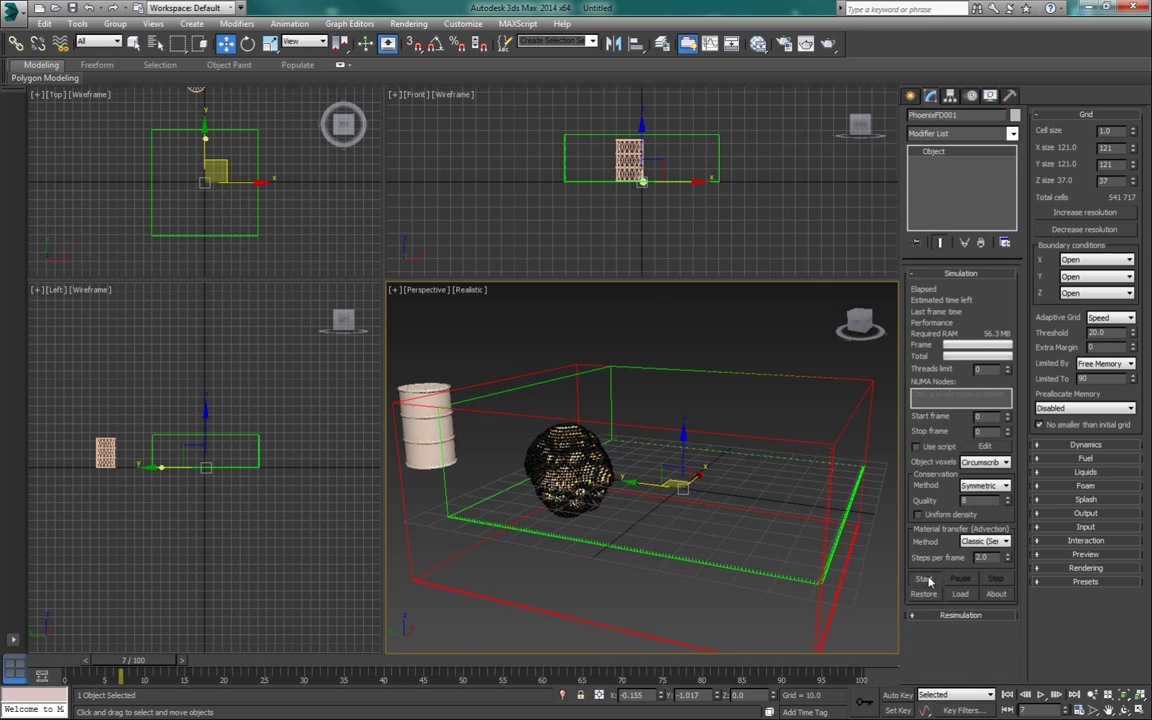
left_click(926, 578)
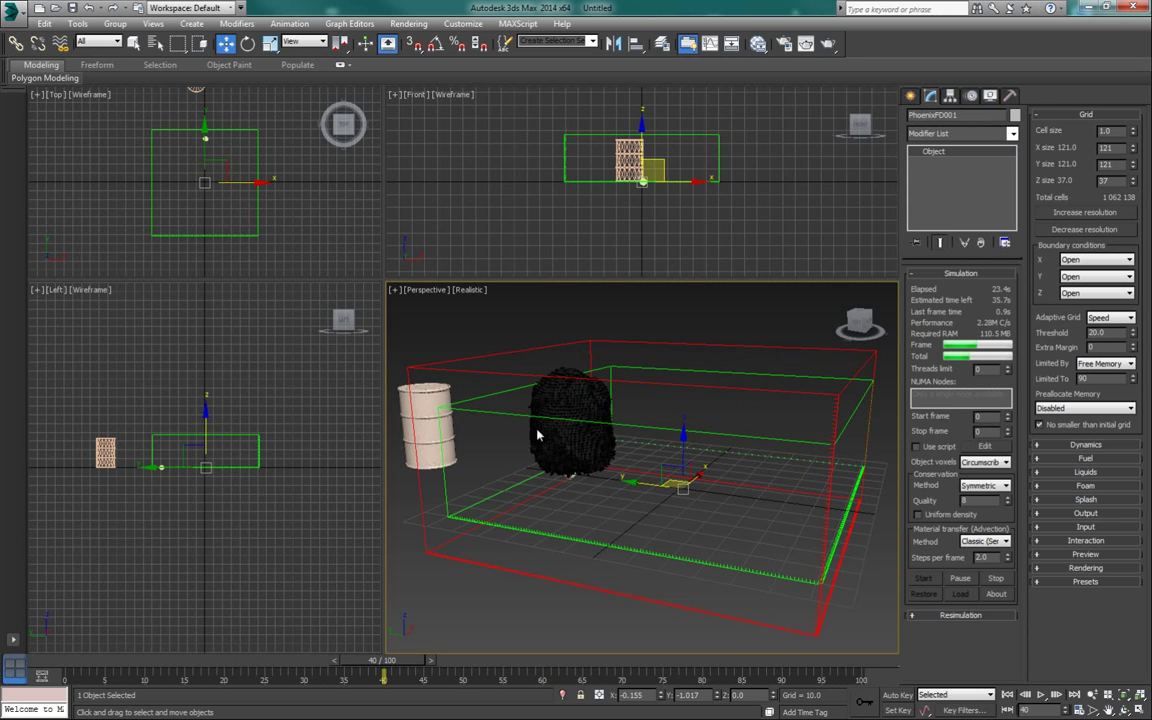
left_click(996, 580)
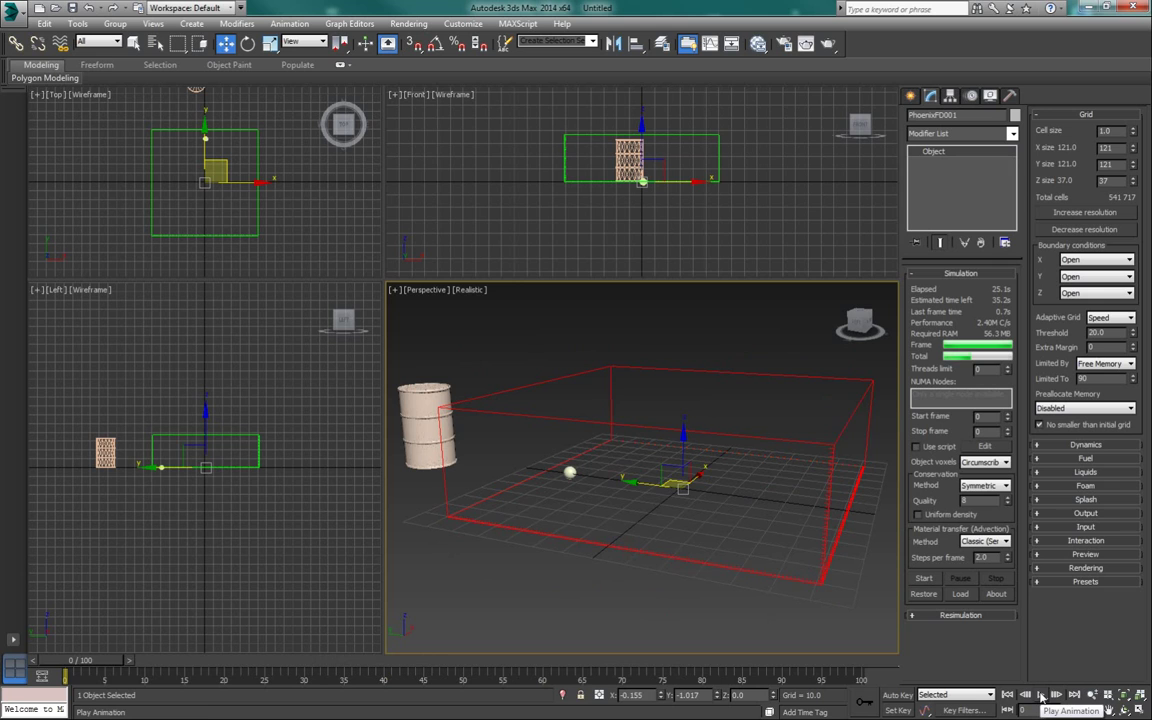
- Play back the burst simulation, stop playback, and return to the first frame
left_click(1041, 697)
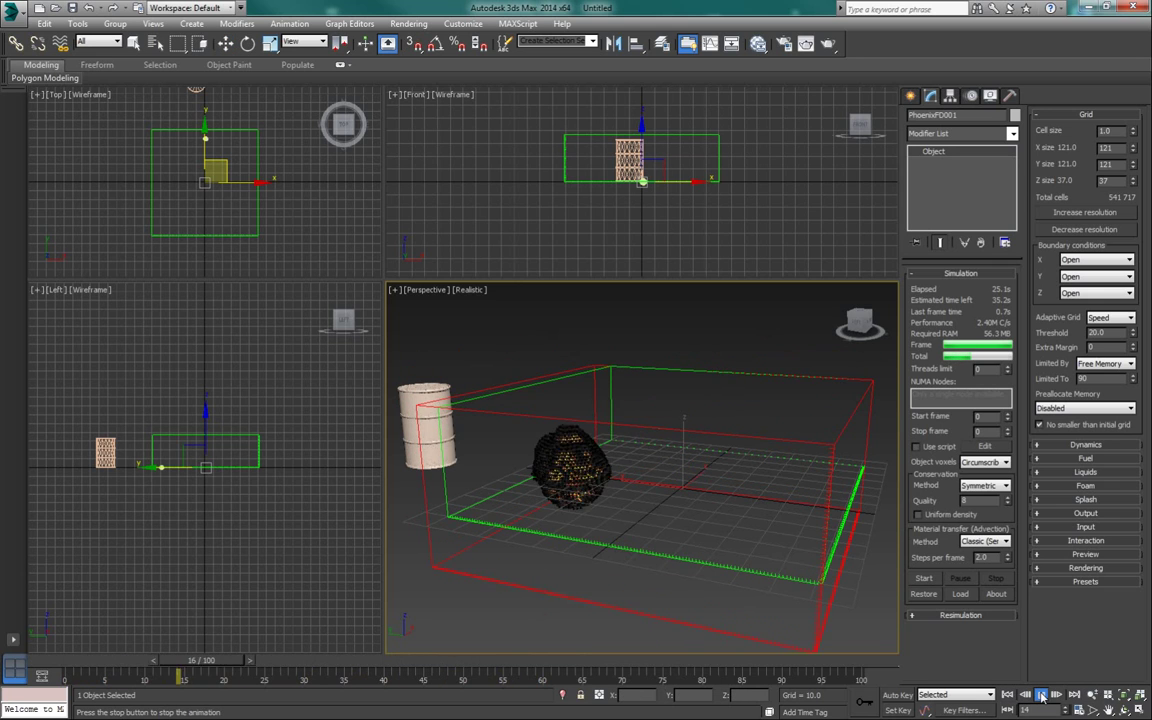
left_click(1041, 697)
left_click(1009, 696)
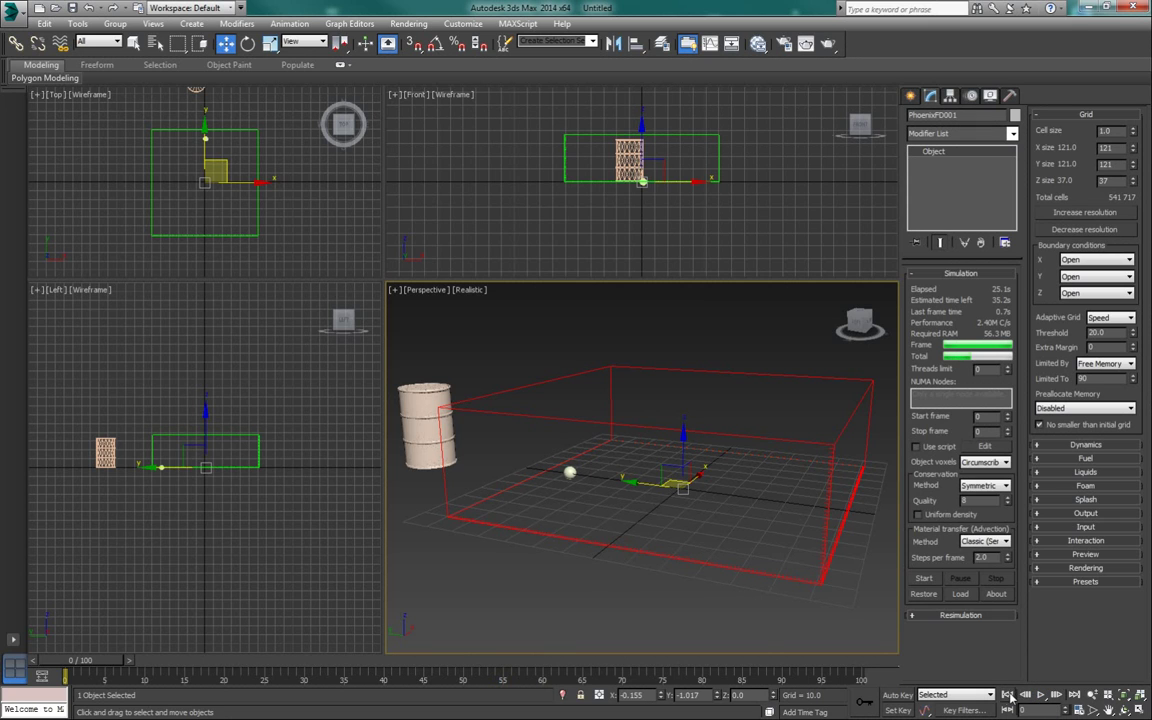
- Move the PhoenixFD simulator down in the front view to about Z -17, so the grid extends below the sphere
left_click(675, 139)
left_click_drag(643, 130, 645, 151)
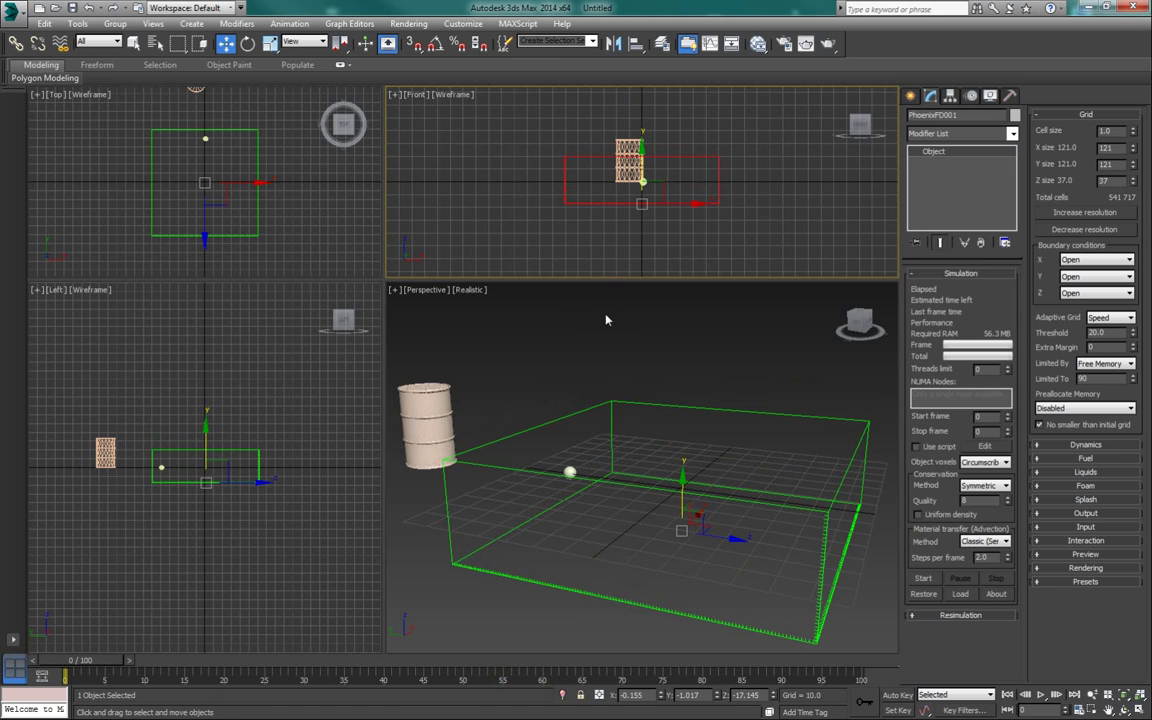
- Rerun the simulation on the lowered grid, stop it, and play back the animation to review the burst
left_click(924, 579)
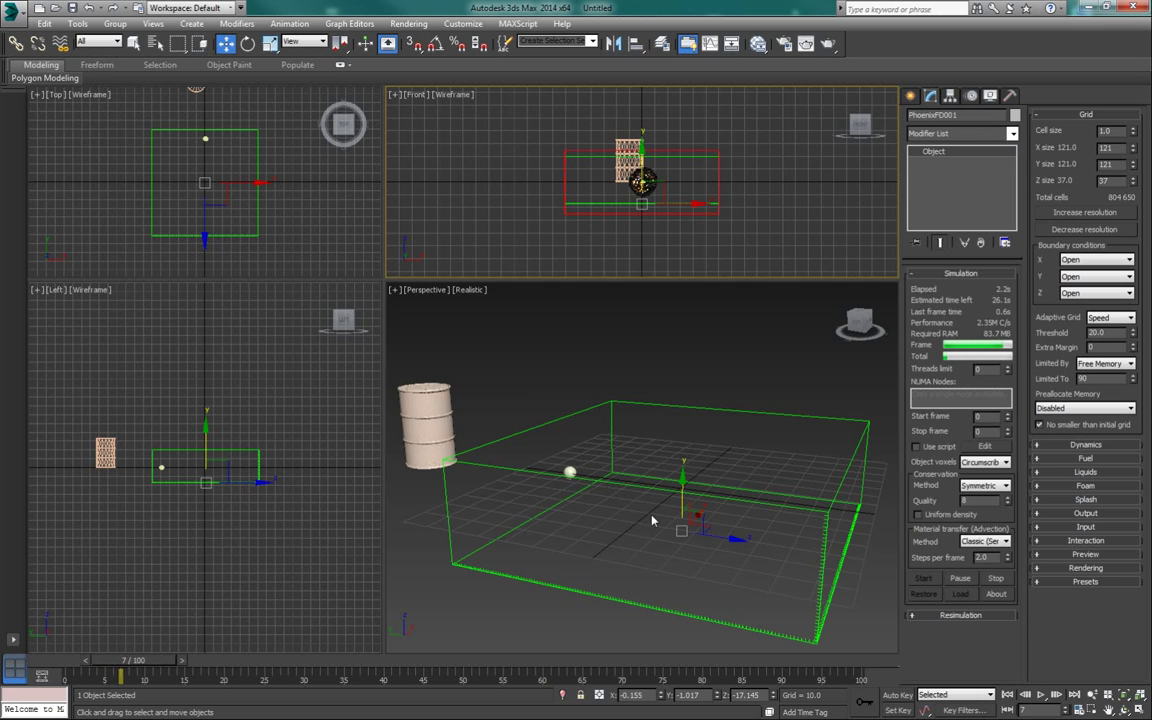
left_click(625, 506)
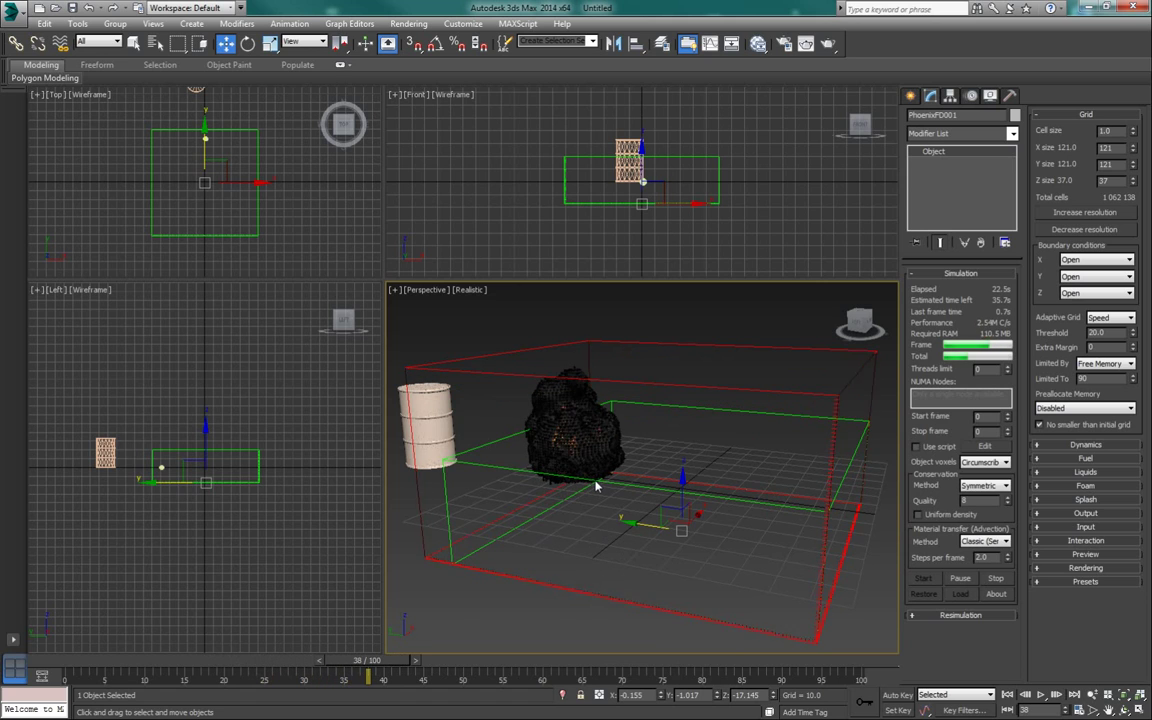
left_click(996, 579)
left_click(1040, 694)
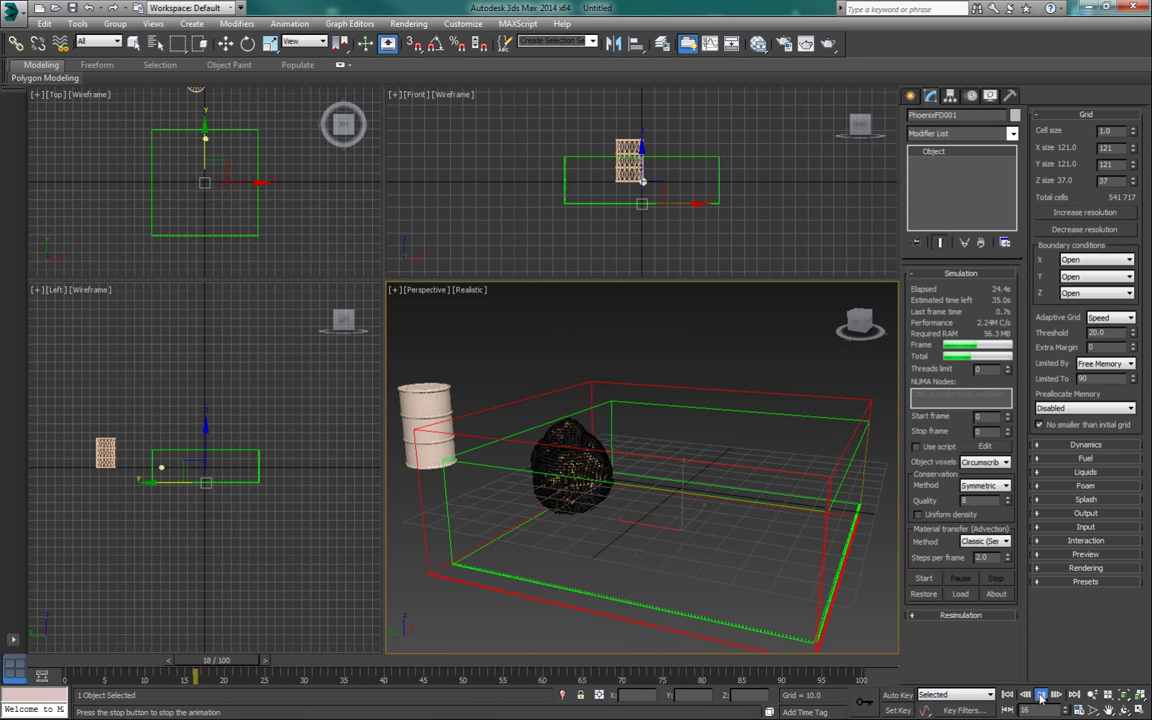
left_click(1040, 694)
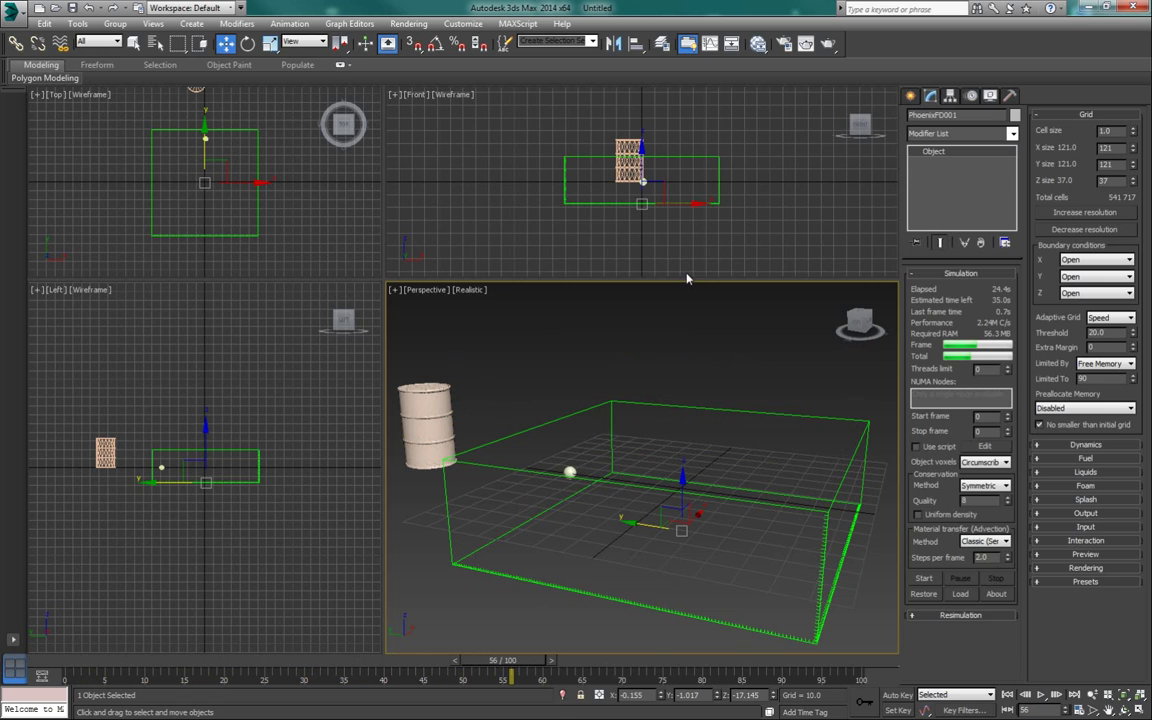
- Create a ground box about 190 long, 201 wide and -28 high, extending beyond the simulator grid
left_click(910, 96)
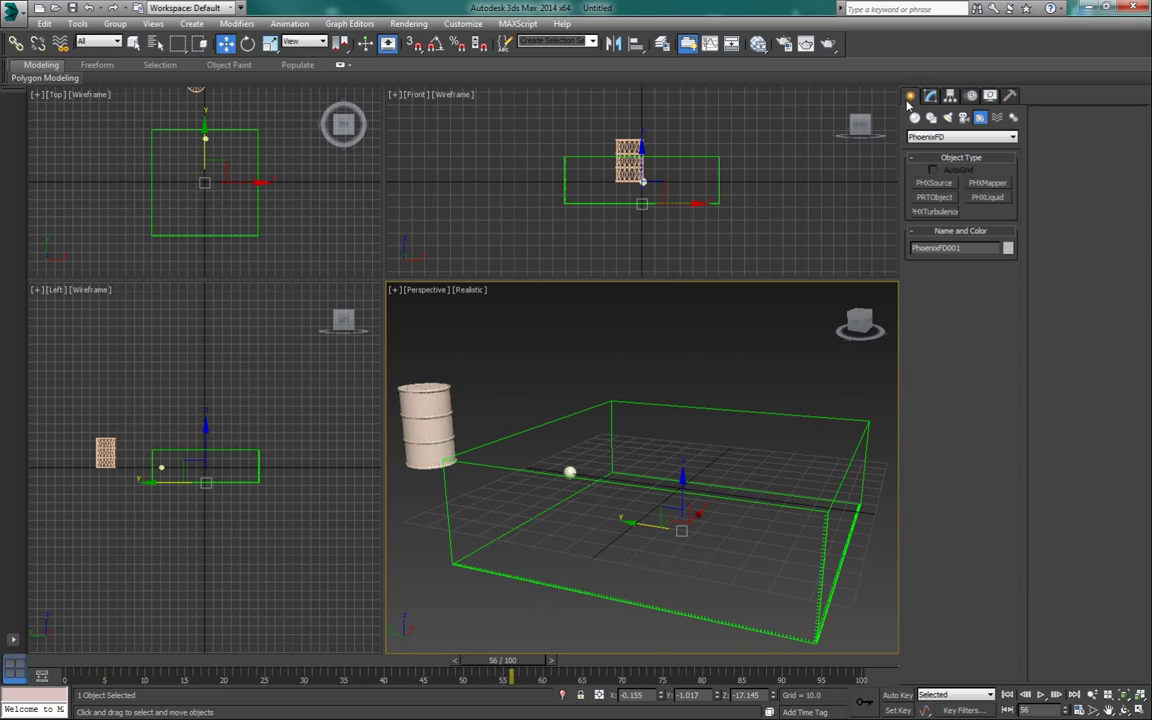
left_click(914, 117)
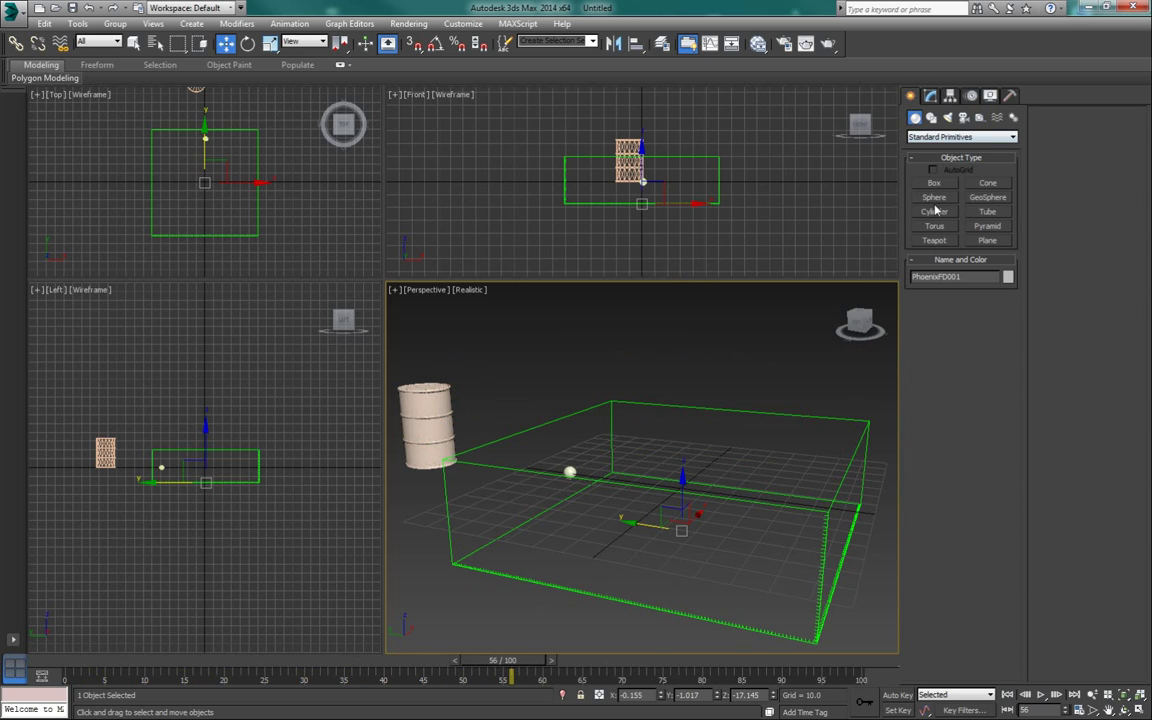
left_click(935, 184)
mouse_move(679, 489)
middle_mouse_down("alt")
mouse_move(668, 494)
mouse_move(679, 503)
mouse_move(663, 478)
mouse_move(669, 486)
middle_mouse_up("alt")
scroll(663, 478, "down", 4)
left_click_drag(432, 488, 880, 448)
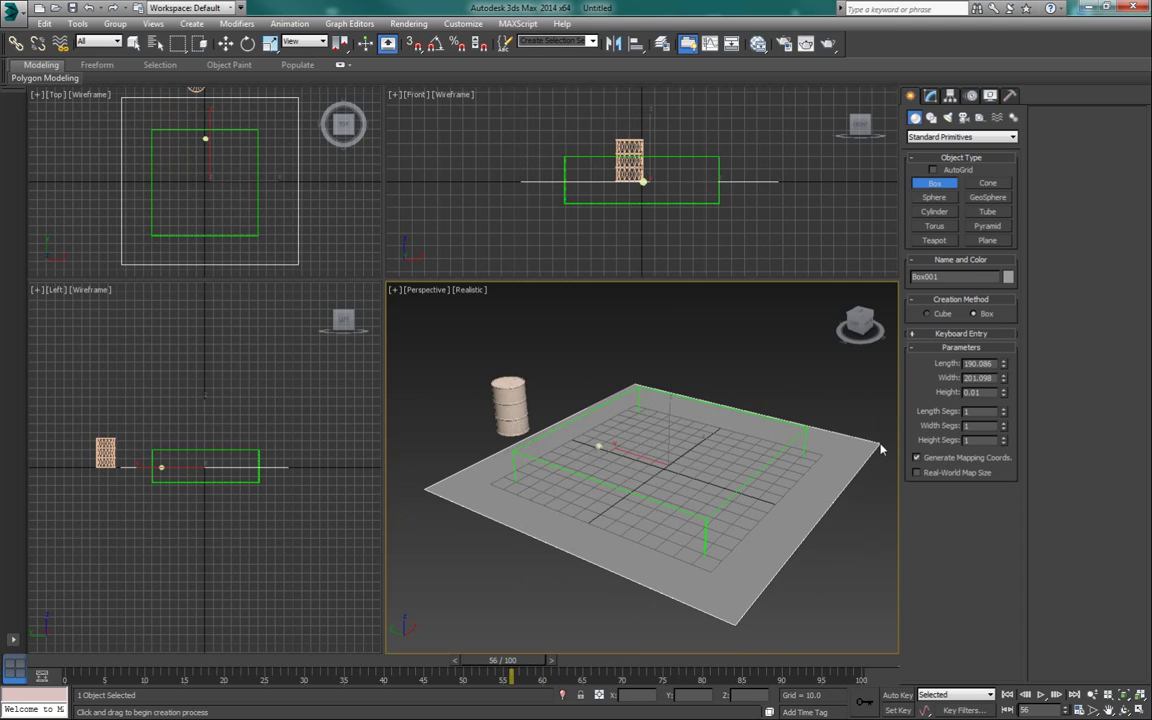
left_click(880, 500)
mouse_move(608, 454)
middle_mouse_down("alt")
mouse_move(615, 443)
mouse_move(688, 492)
mouse_move(594, 458)
middle_mouse_up("alt")
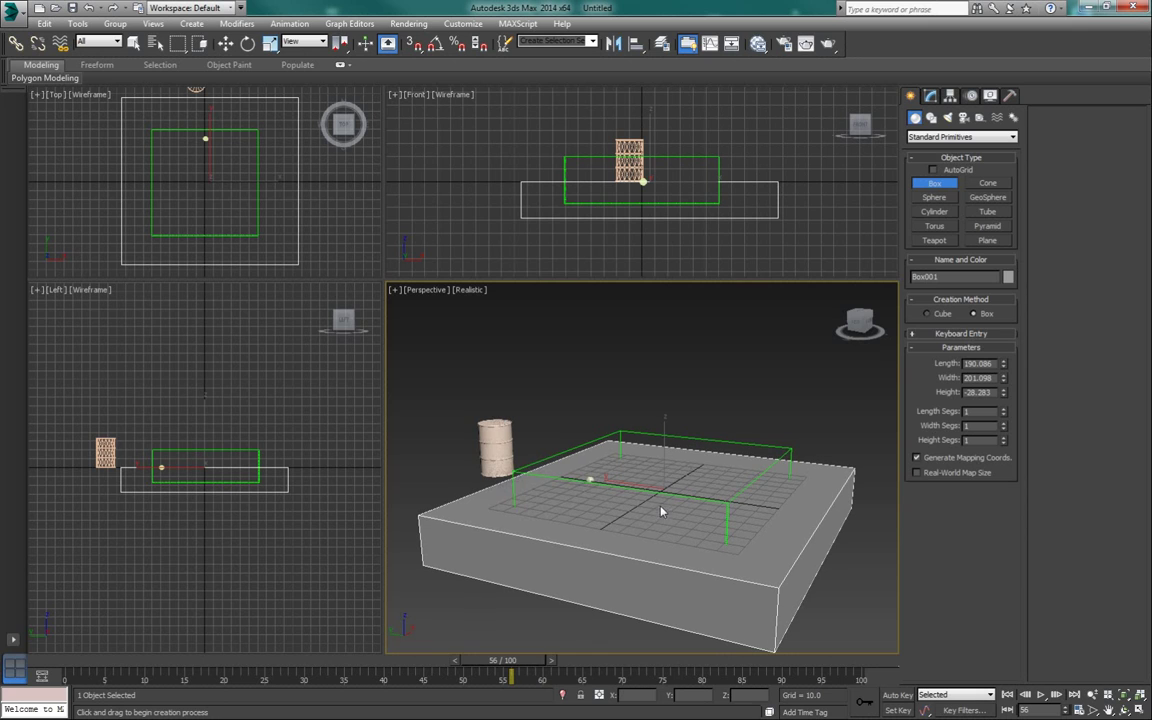
right_click(708, 447)
- Run the PhoenixFD simulation with the ground box in place and watch the smoke form from a lower angle
left_click(708, 447)
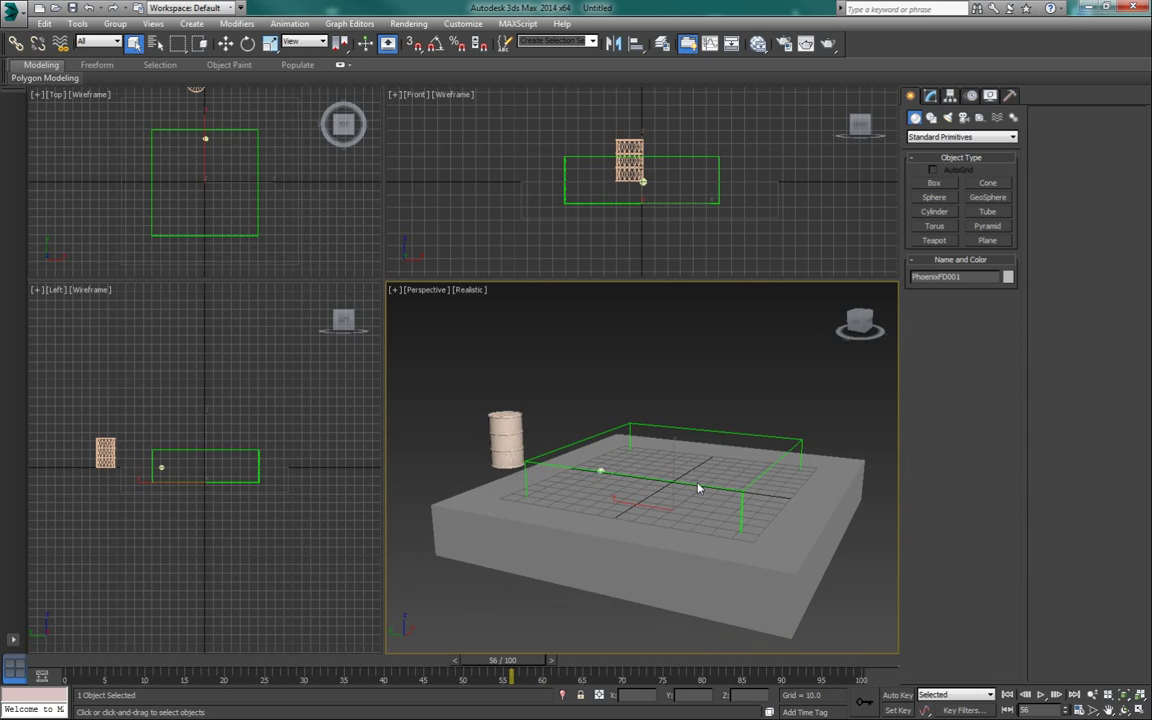
scroll(695, 487, "up", 3)
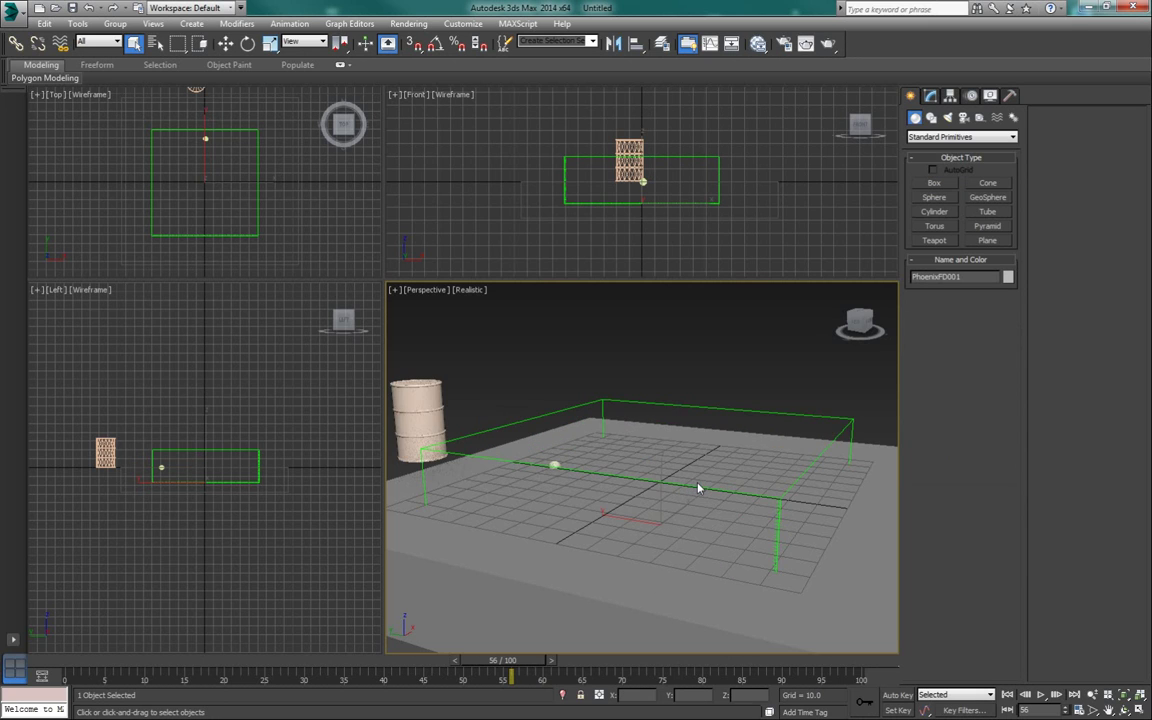
left_click(931, 96)
left_click(923, 579)
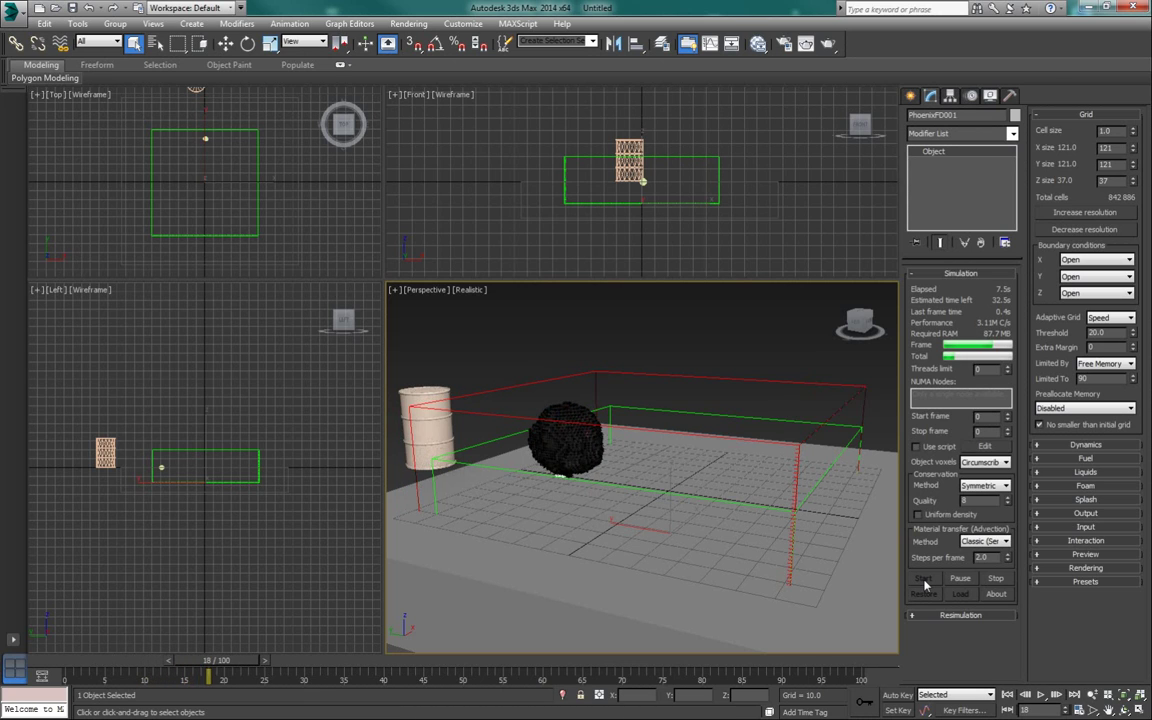
middle_click_drag(694, 545, 611, 541, "alt")
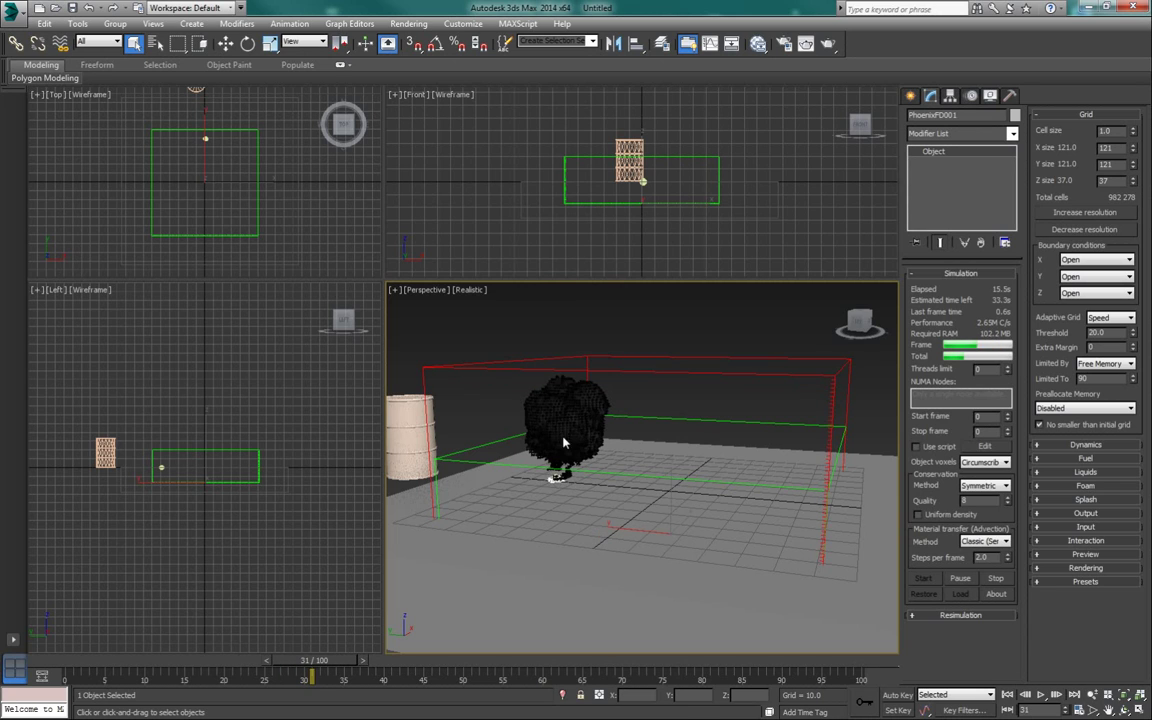
- Switch the Left viewport to the PhoenixFD GPU Preview and make the Perspective view active
left_click(58, 290)
left_click(56, 290)
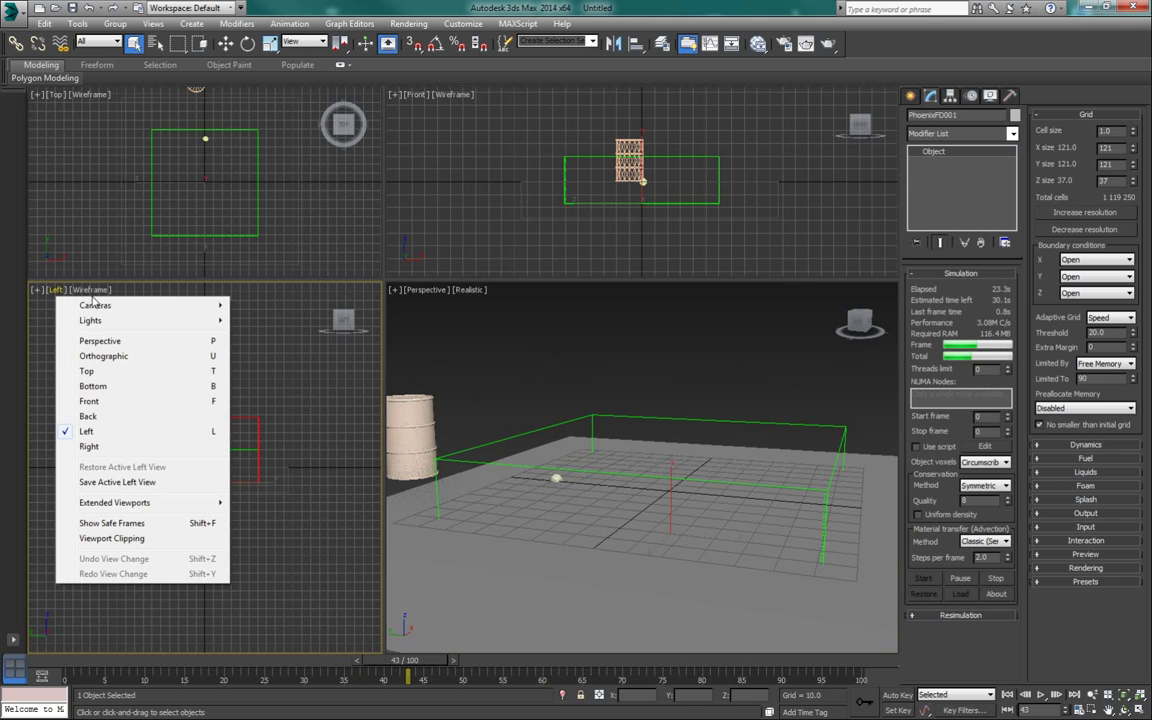
mouse_move(192, 506)
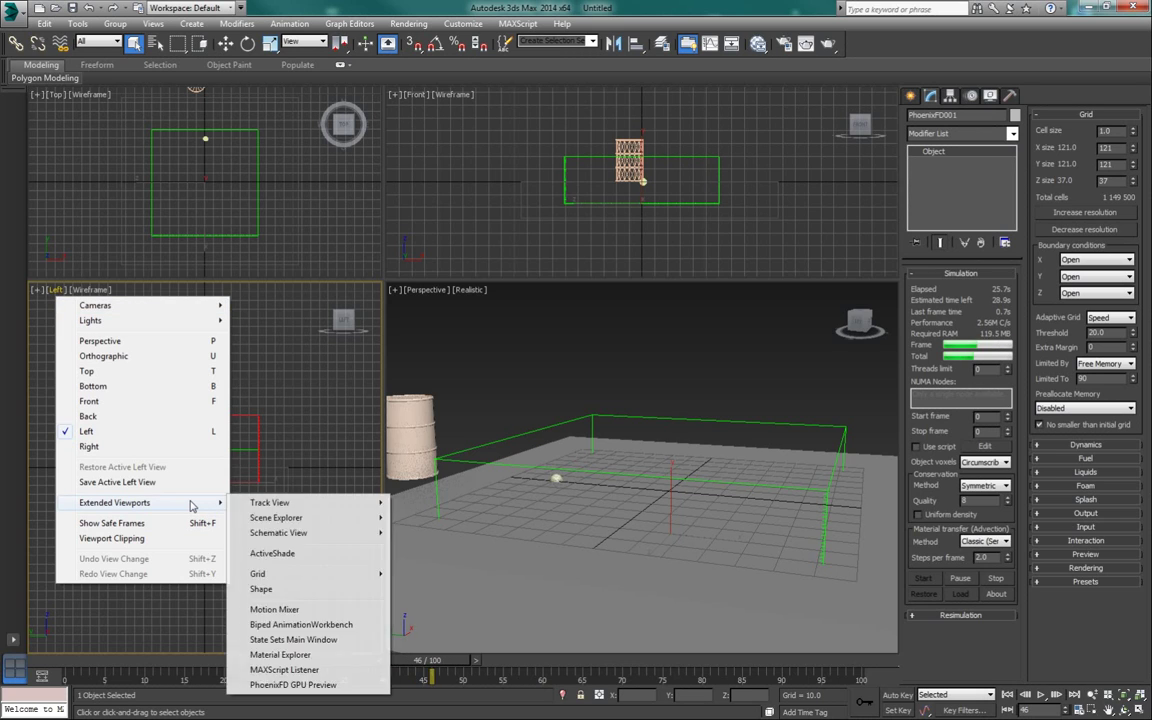
left_click(300, 684)
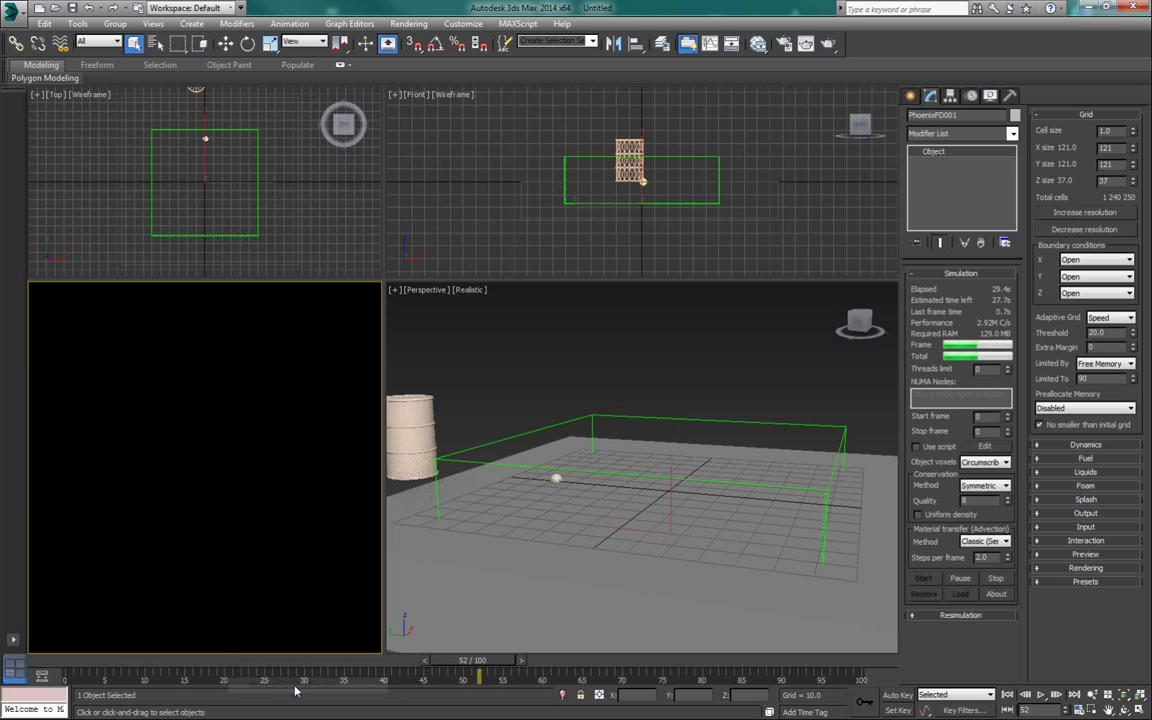
right_click(563, 432)
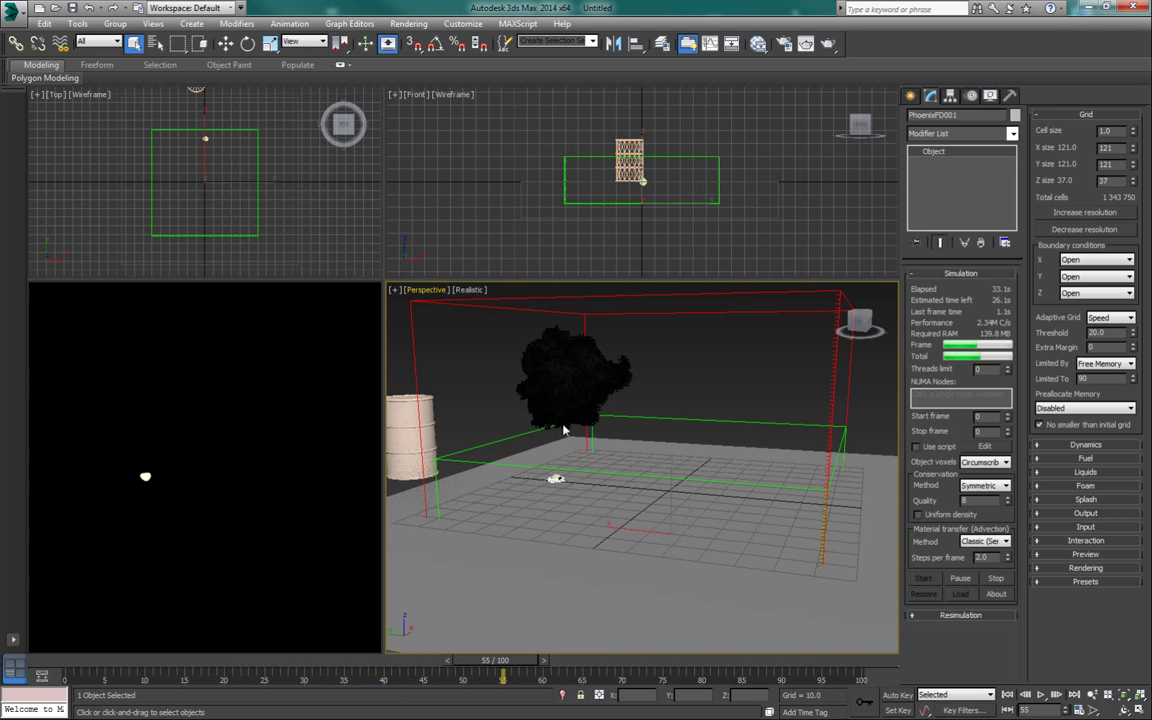
- Scrub to frames 10 and 14 and examine the fireball in the GPU preview from several views
left_click(313, 668)
left_click_drag(313, 668, 156, 673)
scroll(568, 485, "up", 3)
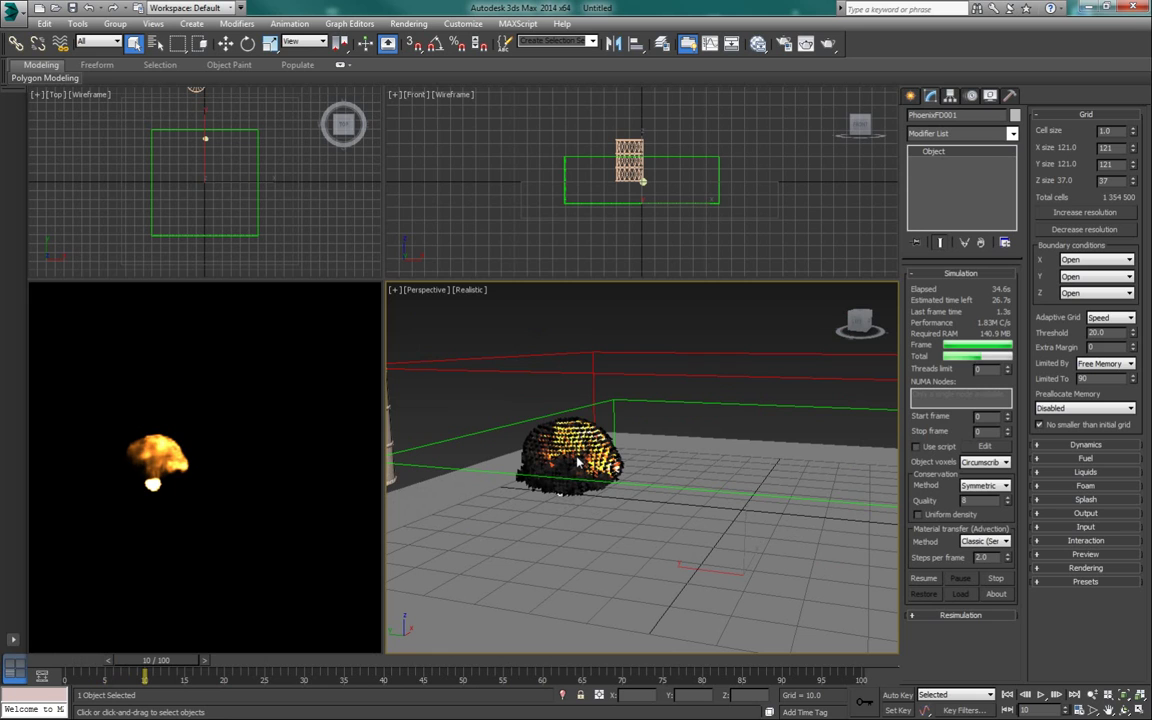
mouse_move(174, 663)
left_mouse_down()
mouse_move(220, 666)
mouse_move(128, 666)
mouse_move(198, 669)
mouse_move(174, 671)
left_mouse_up()
scroll(592, 408, "down", 5)
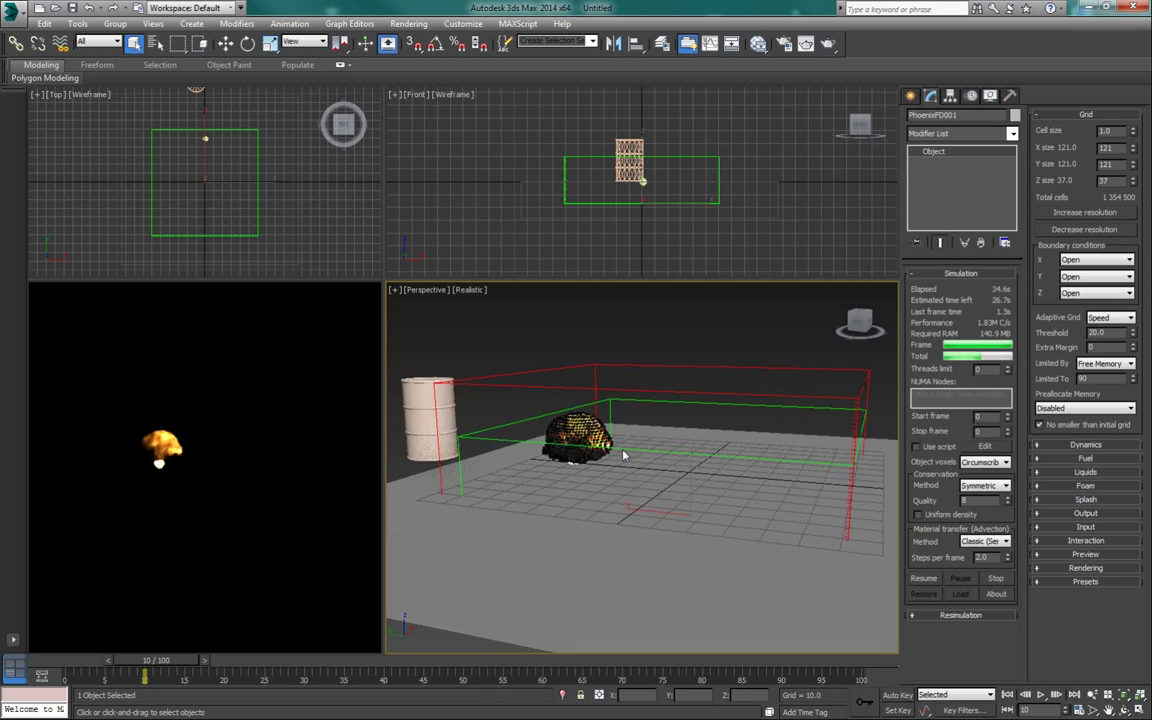
scroll(613, 460, "up", 2)
middle_click_drag(645, 473, 533, 490)
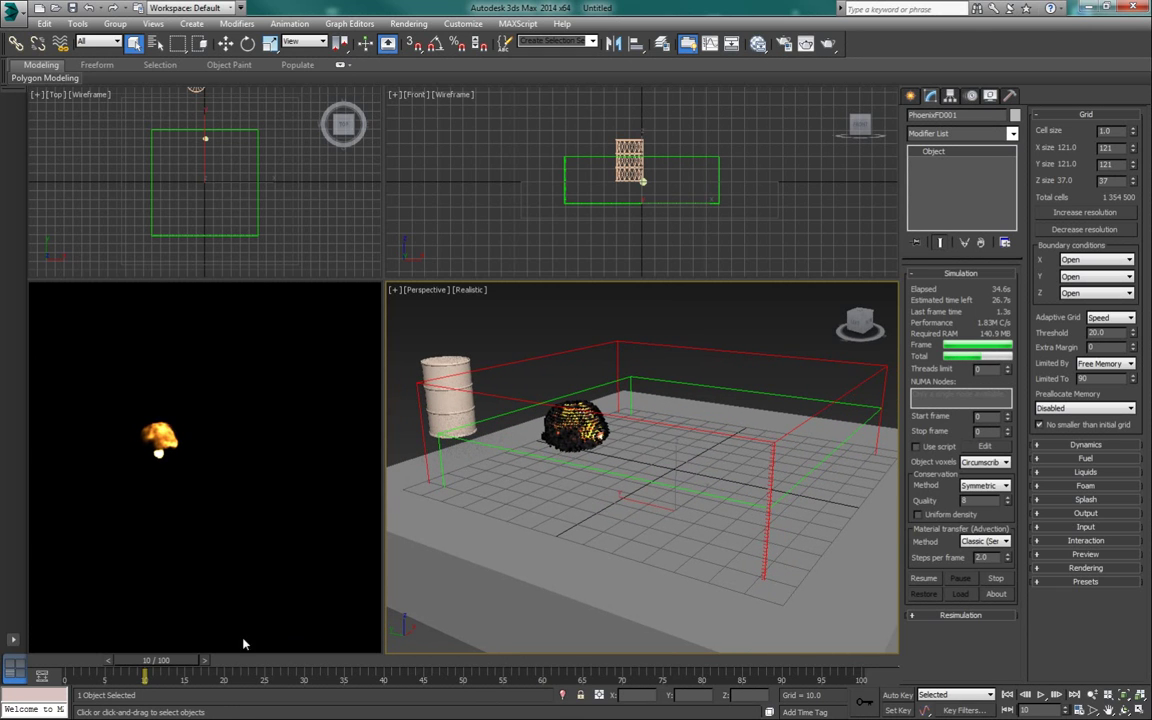
left_click_drag(181, 662, 210, 662)
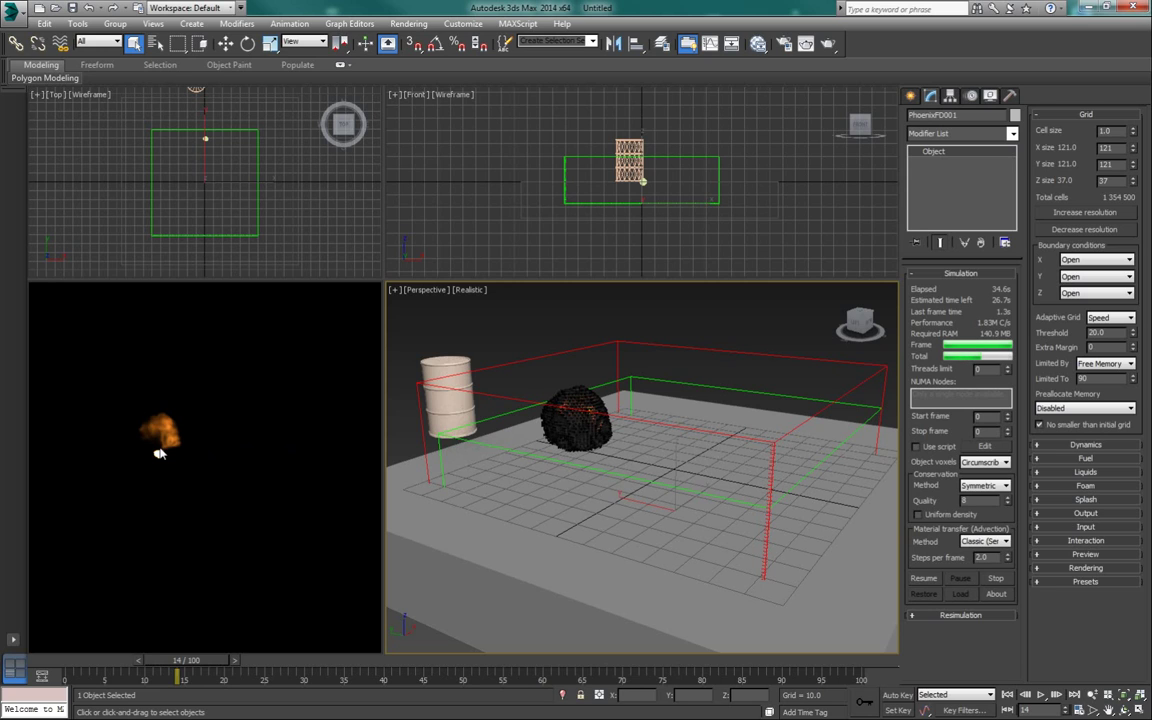
- Create a standard Omni light beside the ground box at about X 101, Y -109
left_click(910, 95)
left_click(948, 118)
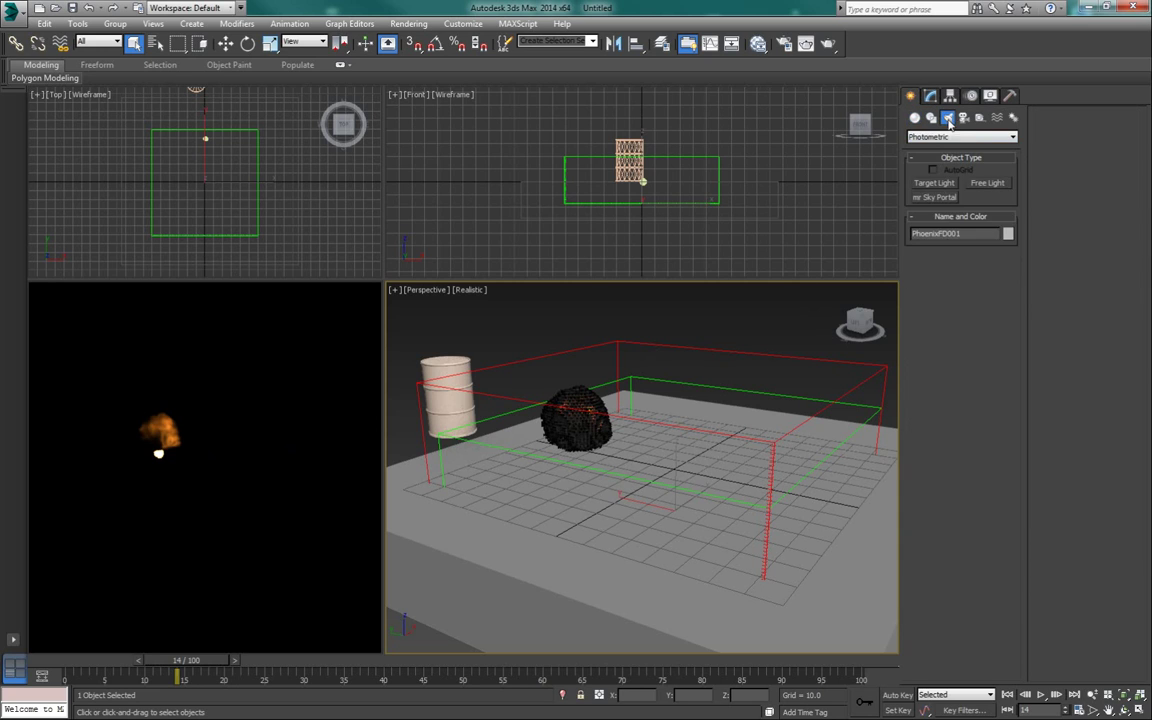
left_click(927, 138)
left_click(929, 157)
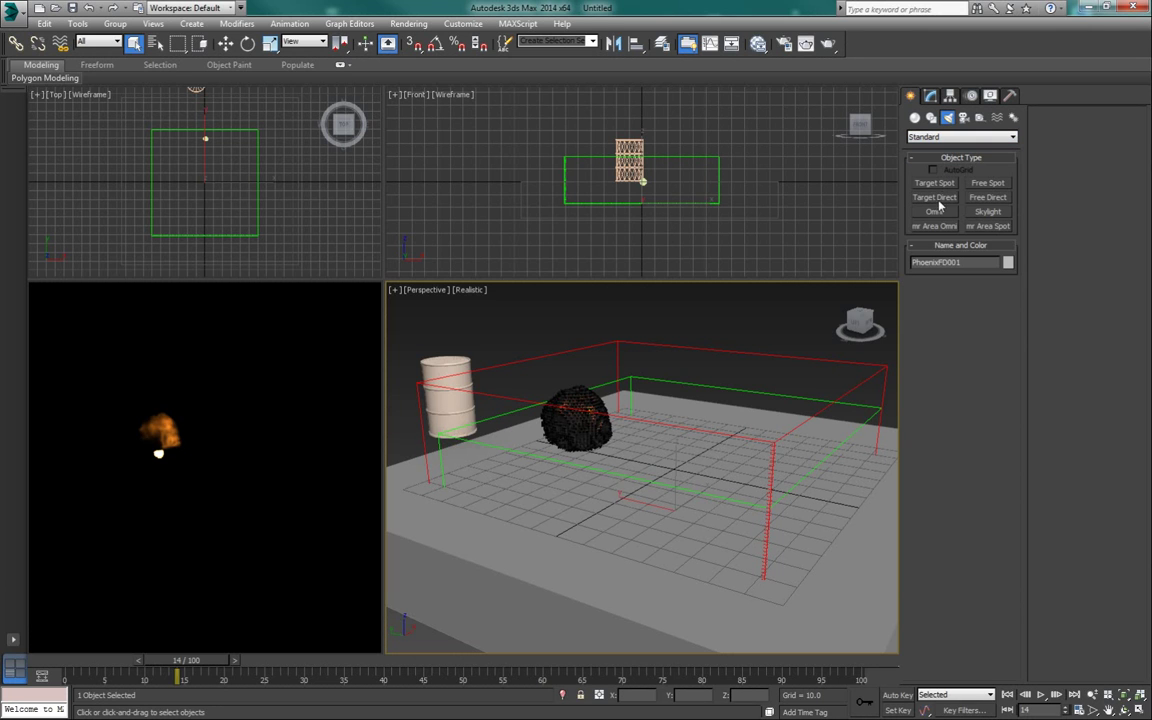
left_click(934, 212)
mouse_move(746, 481)
middle_mouse_down("alt")
mouse_move(743, 491)
mouse_move(687, 476)
mouse_move(738, 488)
middle_mouse_up("alt")
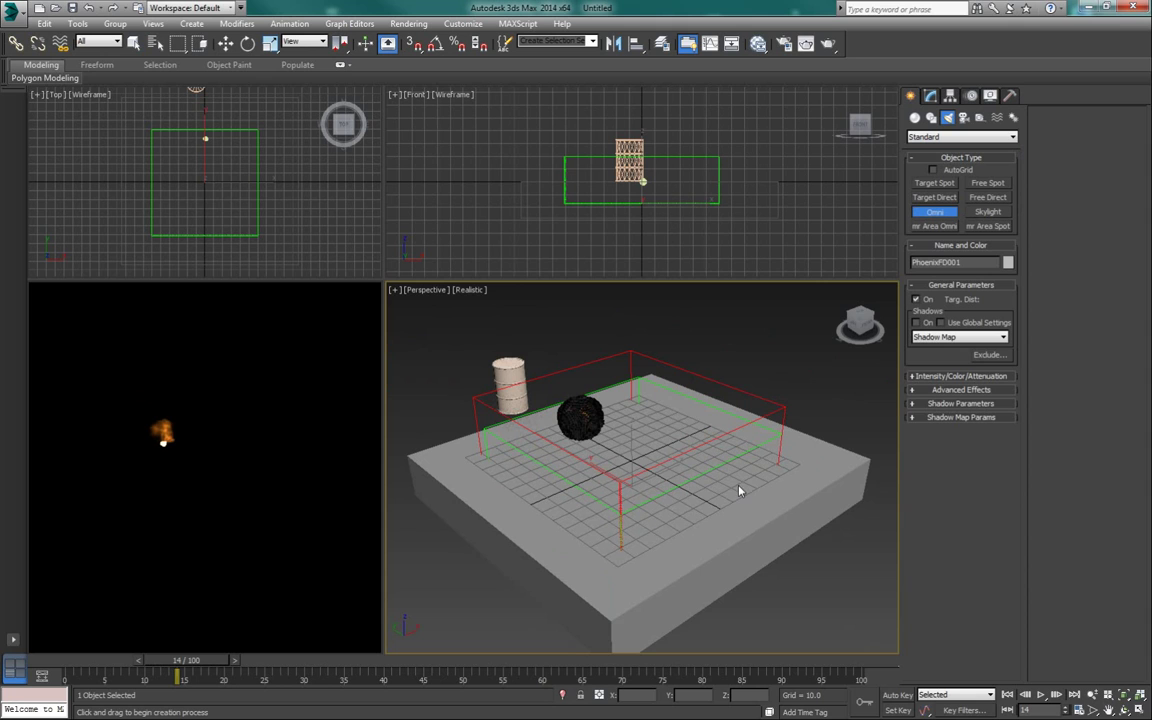
left_click(889, 477)
right_click(890, 470)
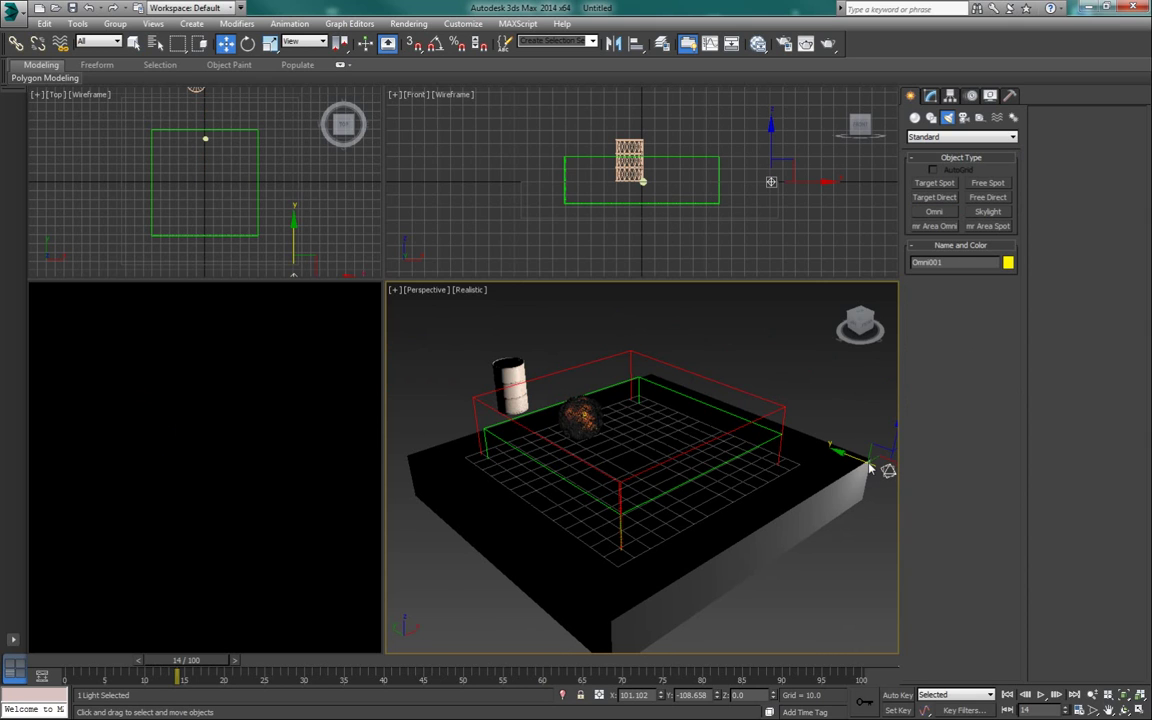
- Raise the Omni light above the ground box to about Z 60
middle_click_drag(890, 470, 834, 446, "alt")
left_click_drag(834, 446, 850, 348)
middle_click_drag(558, 544, 621, 515, "alt")
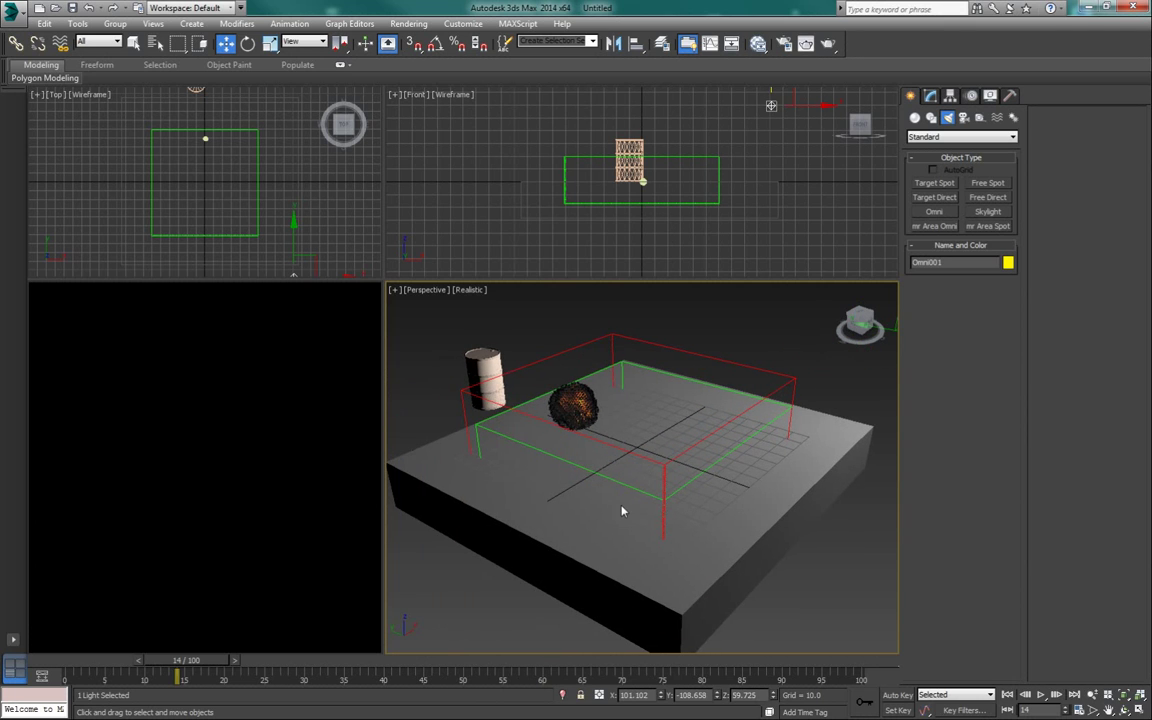
- Assign the Omni light as the lighting source of the PhoenixFD simulator's GPU preview
left_click(702, 390)
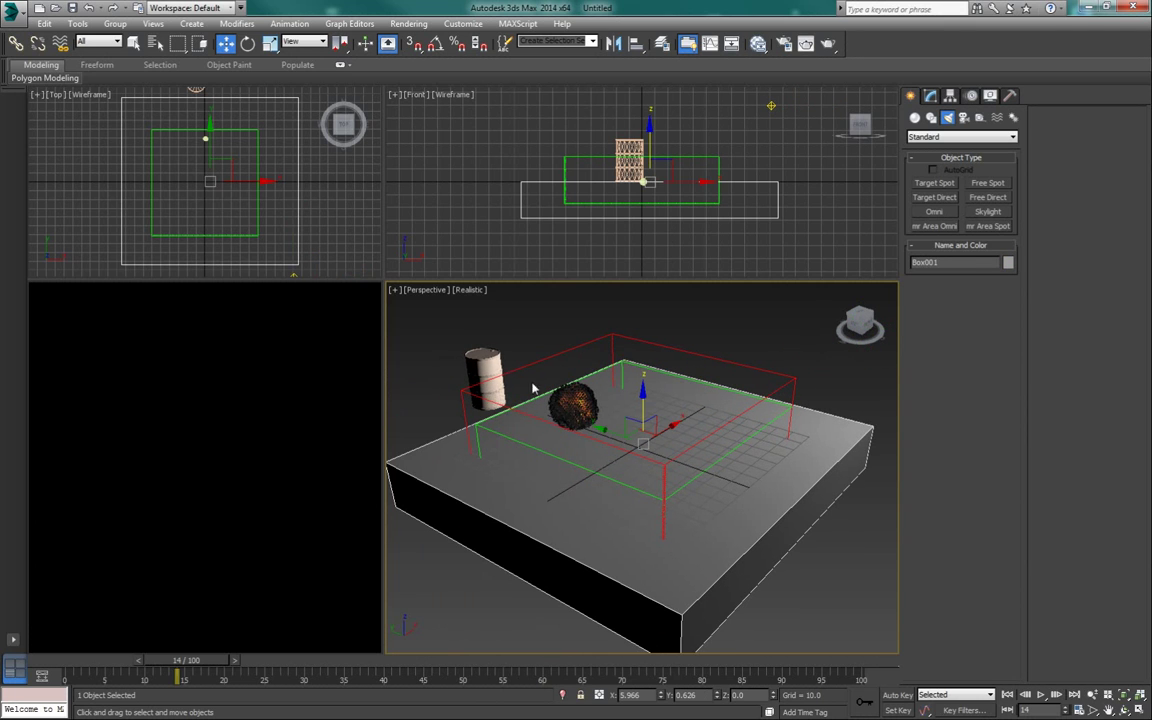
middle_click_drag(581, 446, 585, 436, "alt")
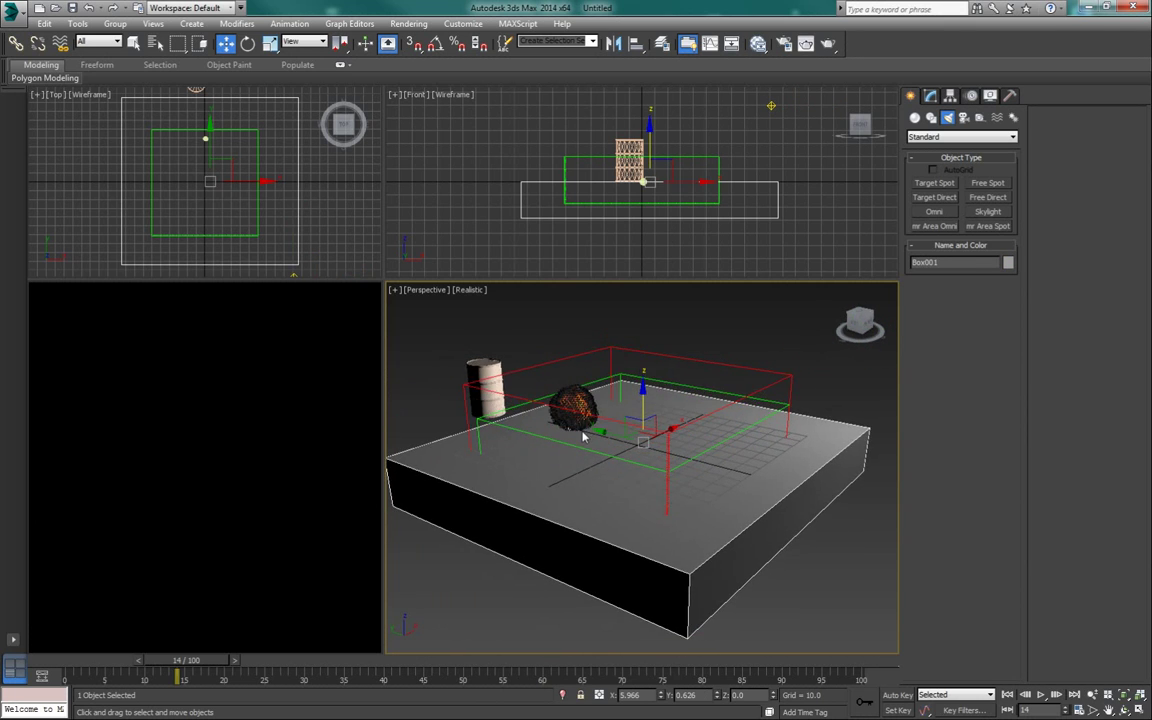
left_click(639, 385)
left_click(930, 95)
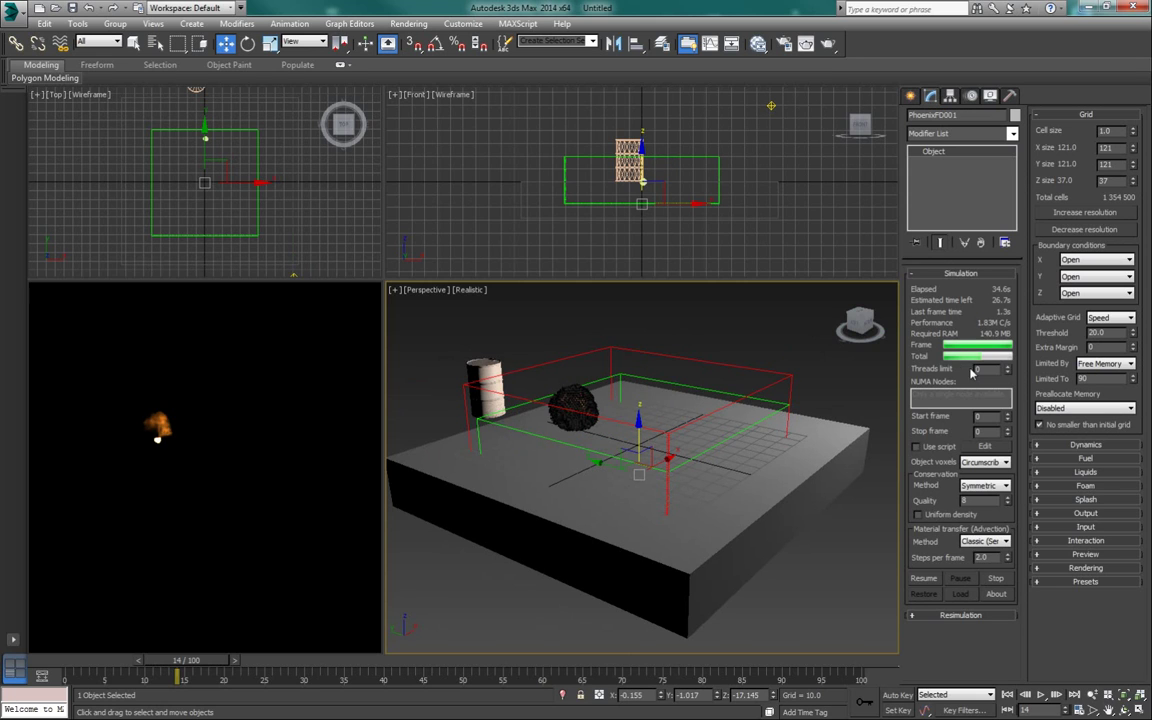
left_click(1097, 556)
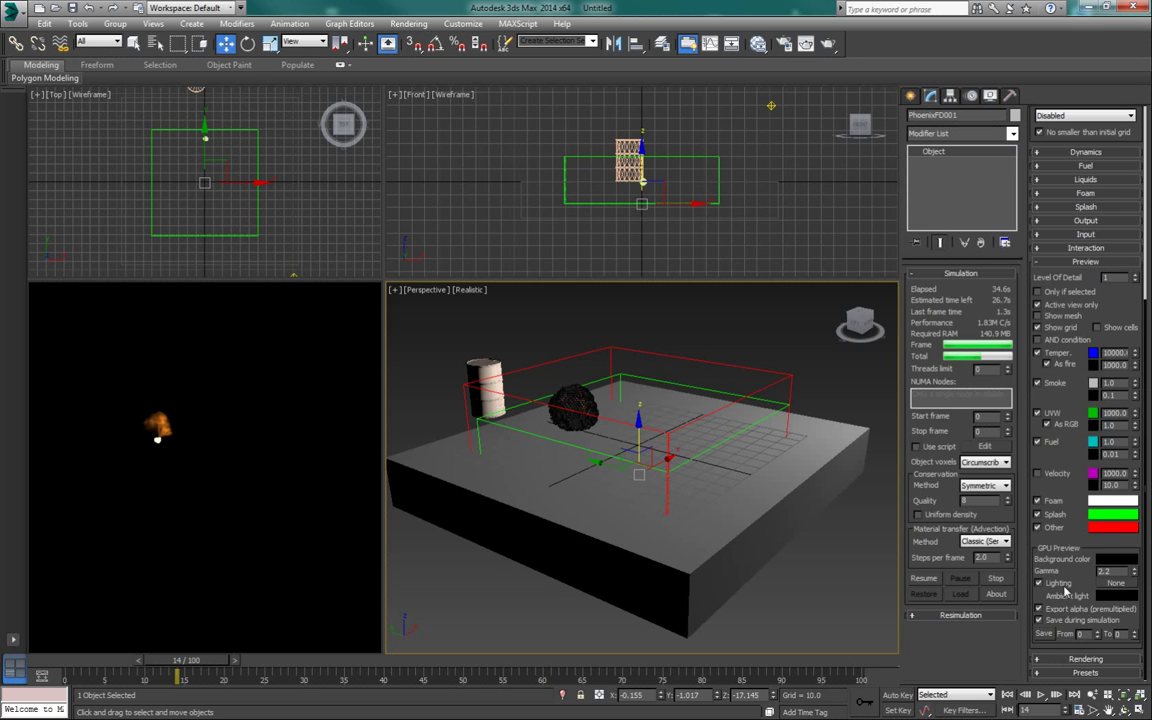
left_click(1119, 585)
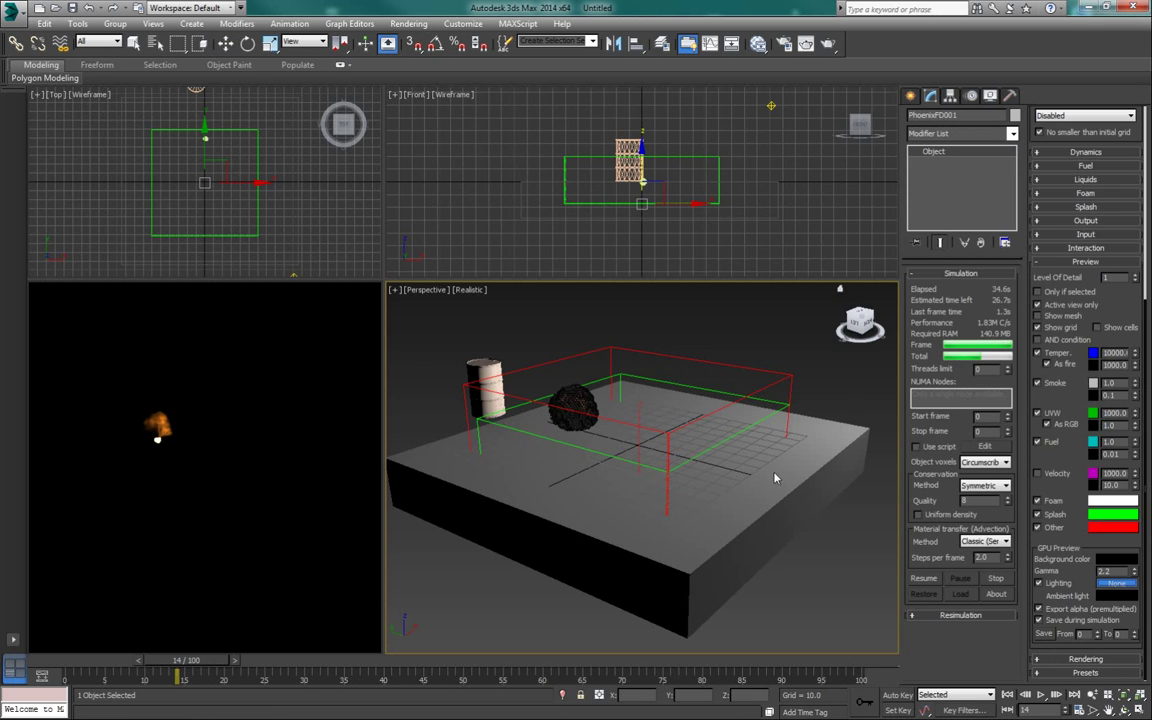
middle_click_drag(843, 379, 740, 407)
left_click(802, 362)
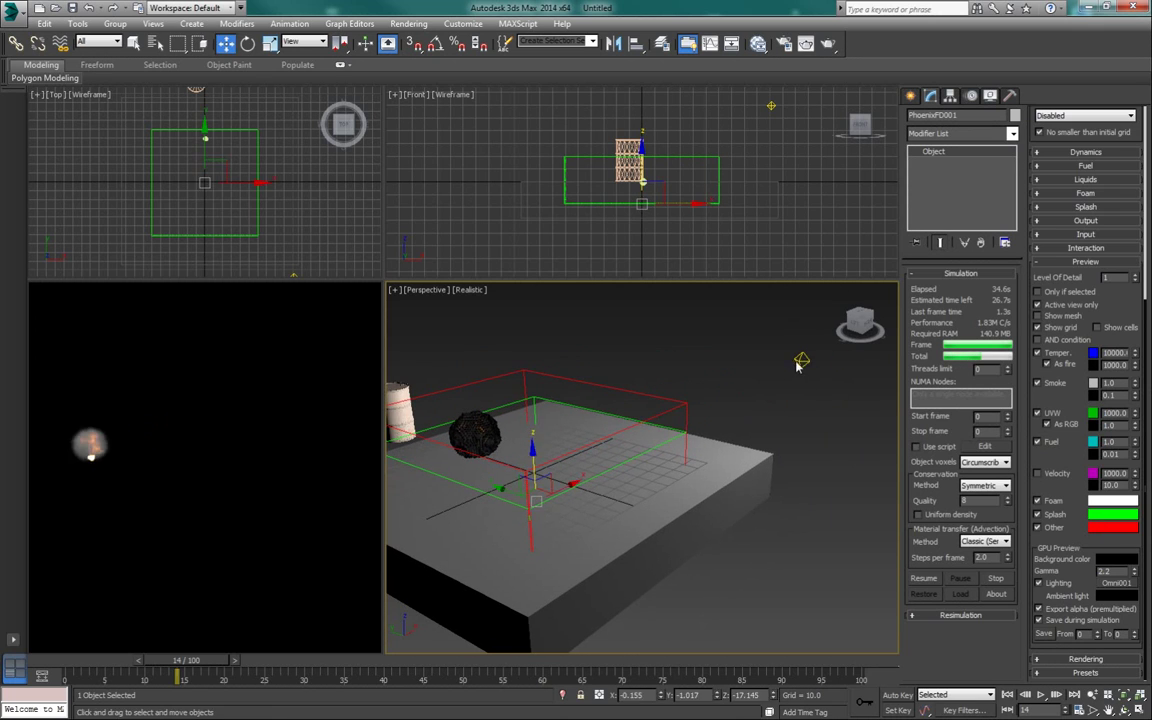
middle_click_drag(665, 425, 730, 418)
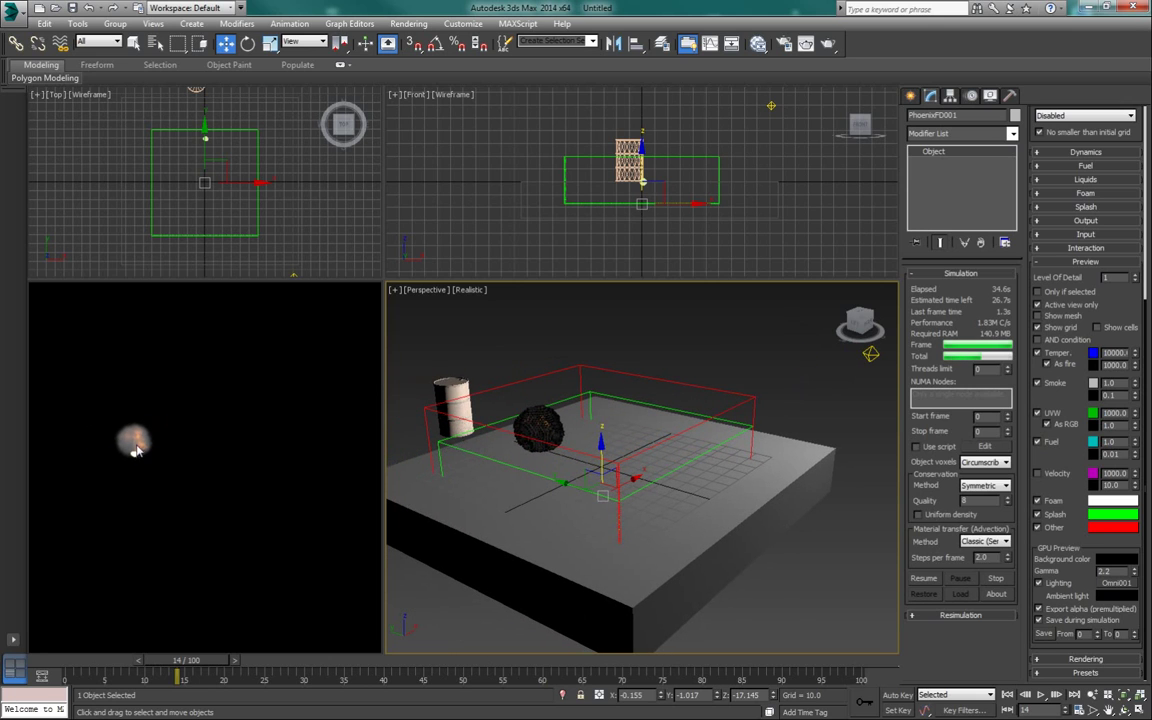
- Scrub back to frame 13 and examine the lit smoke in the GPU preview
mouse_move(181, 677)
left_mouse_down()
mouse_move(95, 677)
mouse_move(241, 677)
mouse_move(168, 677)
left_mouse_up()
key("w")
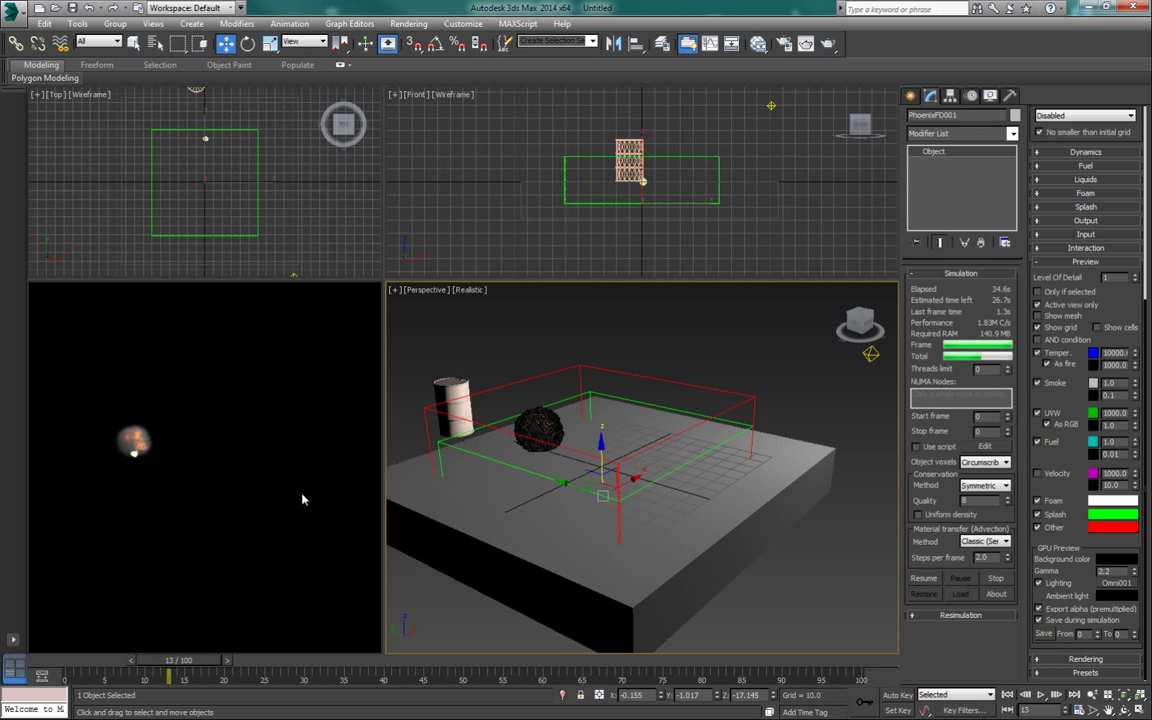
middle_click_drag(598, 450, 596, 470)
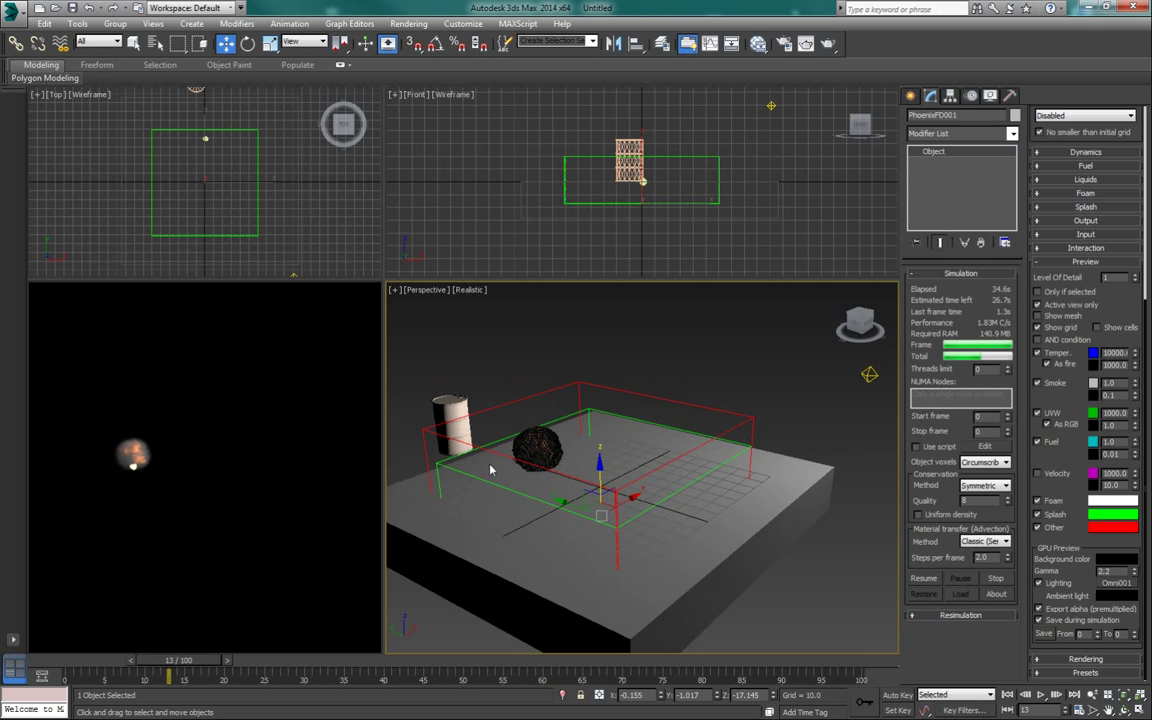
- Enable Ray Traced Shadows and atmosphere shadows on the Omni light, and reselect the PhoenixFD simulator
left_click(869, 375)
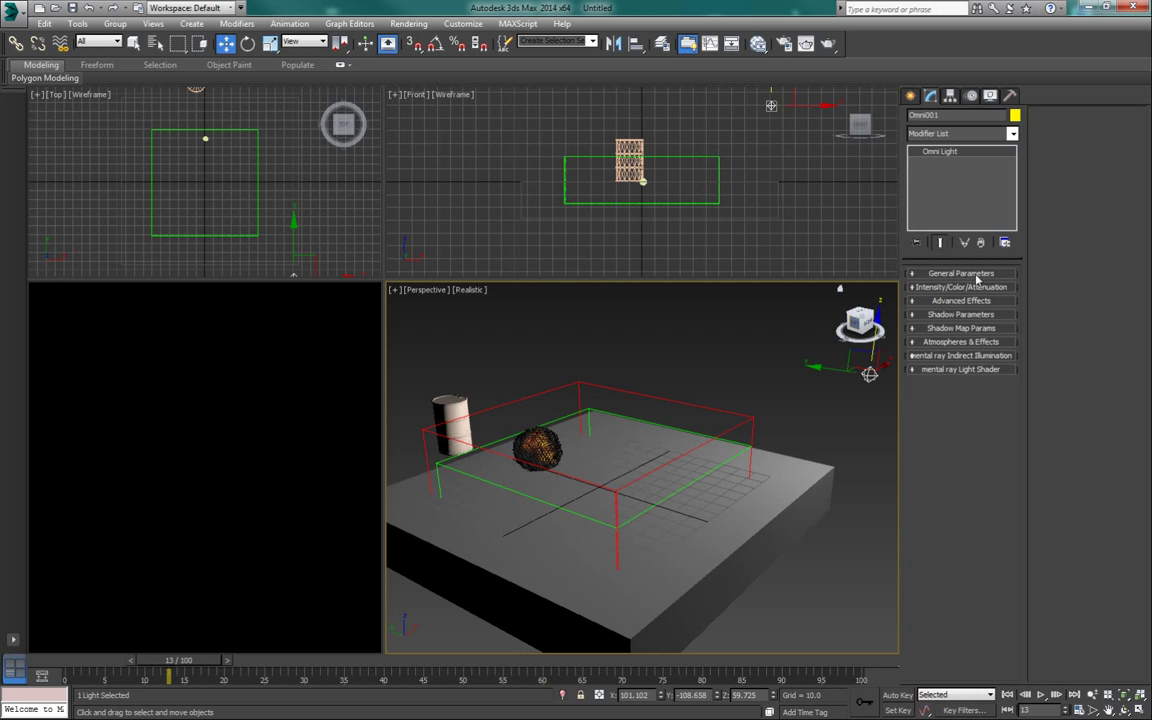
left_click(961, 273)
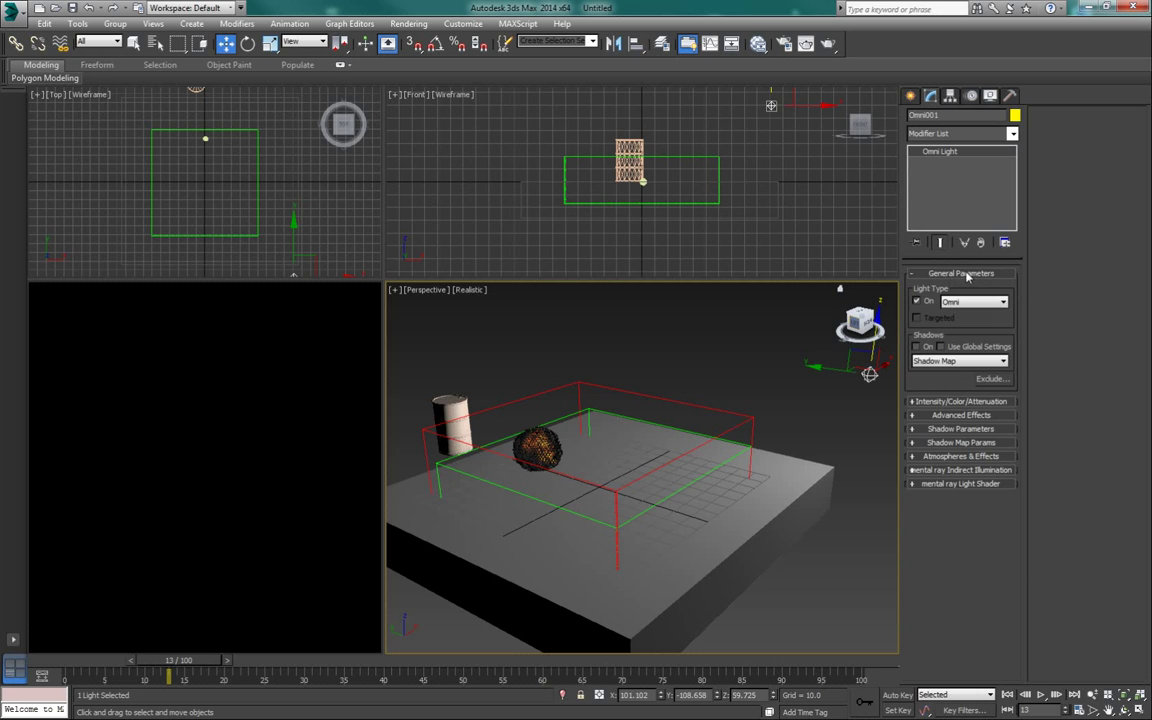
left_click(958, 361)
left_click(971, 410)
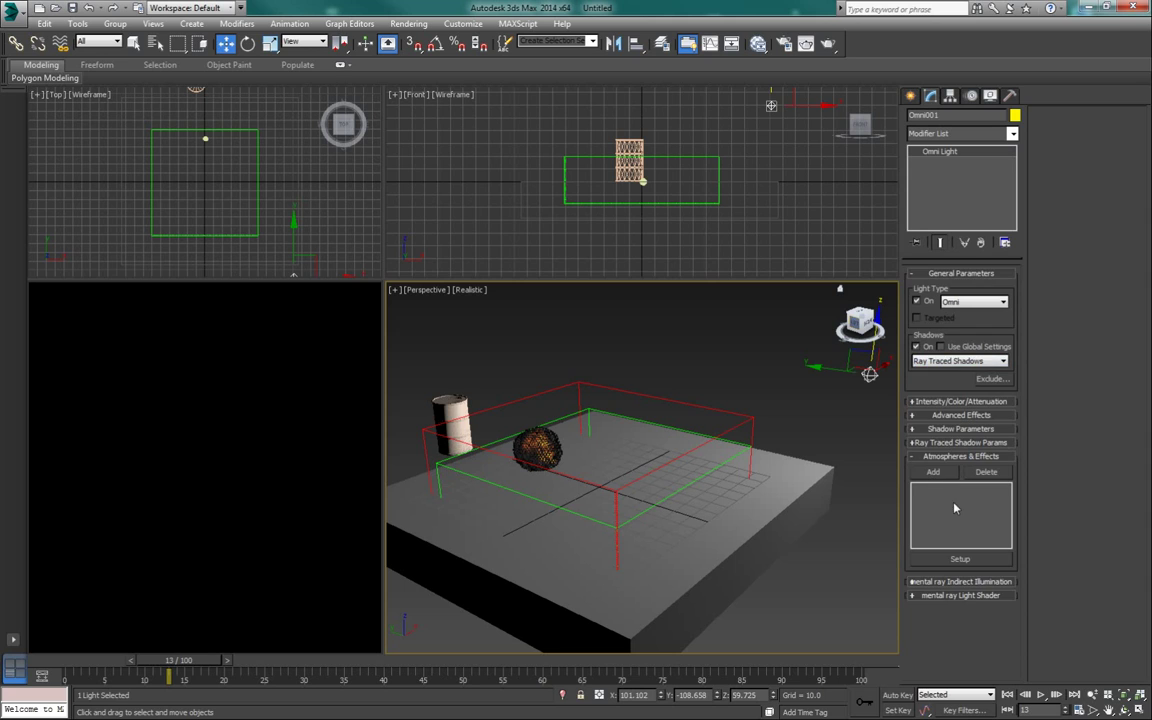
left_click(960, 429)
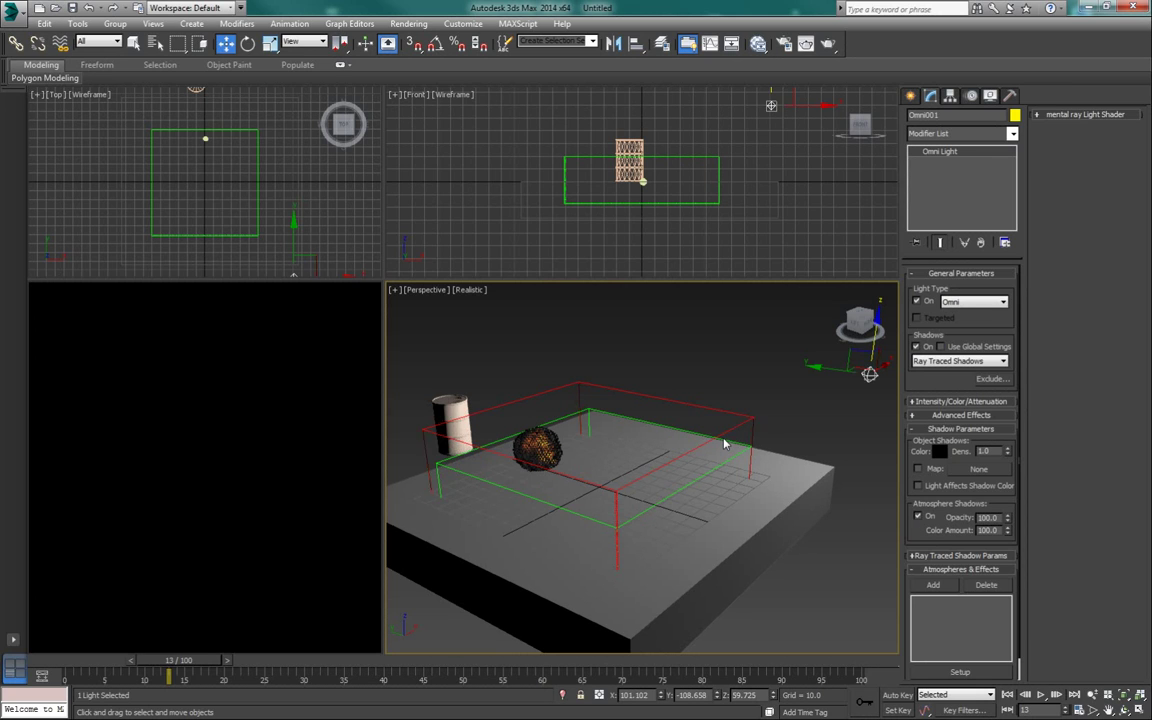
left_click(566, 427)
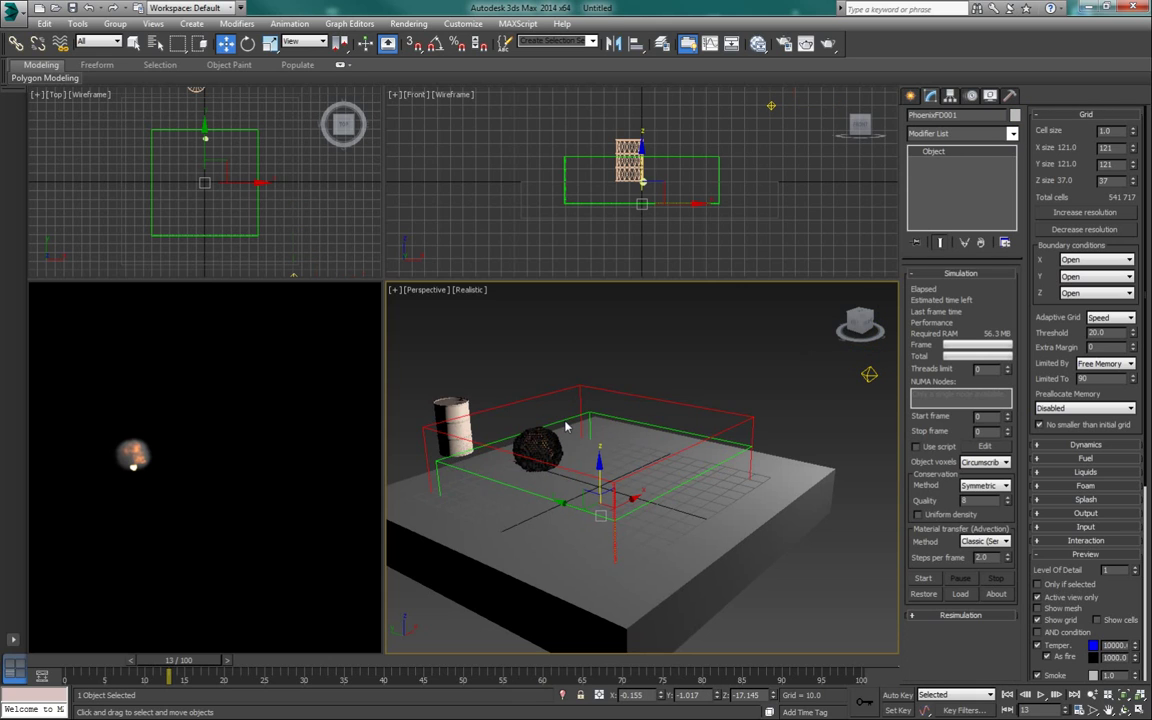
- Run the PhoenixFD simulation to about frame 19, stop it, and render the Perspective view to check the smoke and its shadow
left_click(926, 581)
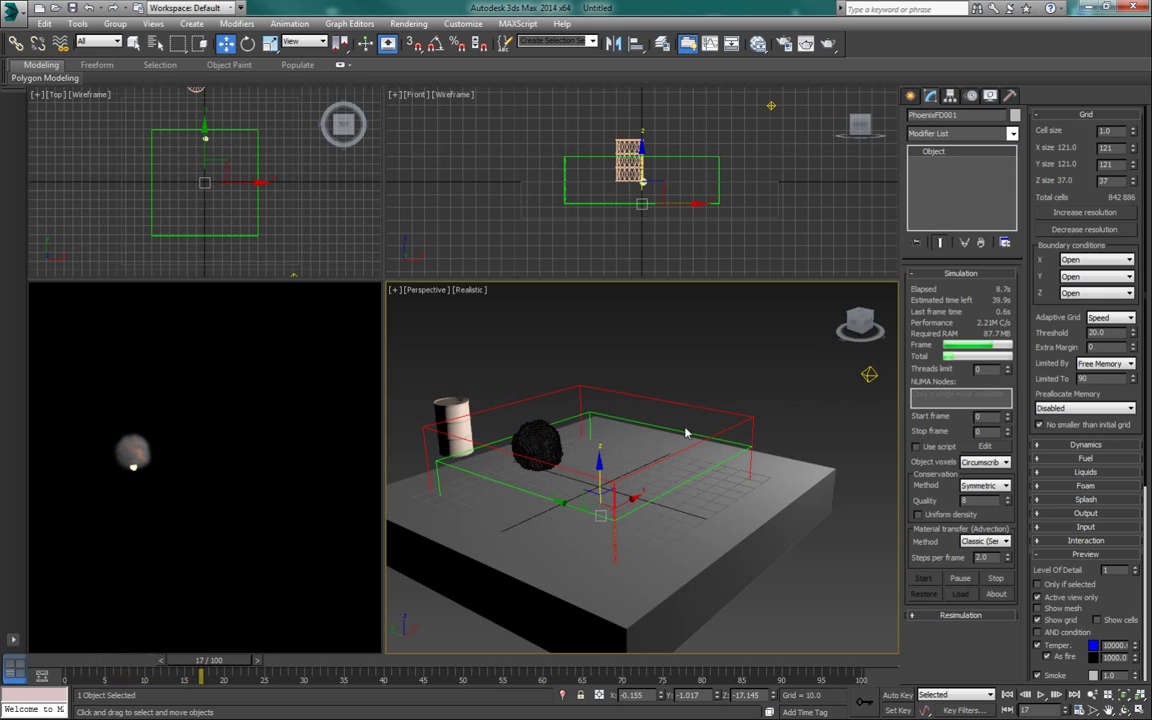
left_click(996, 579)
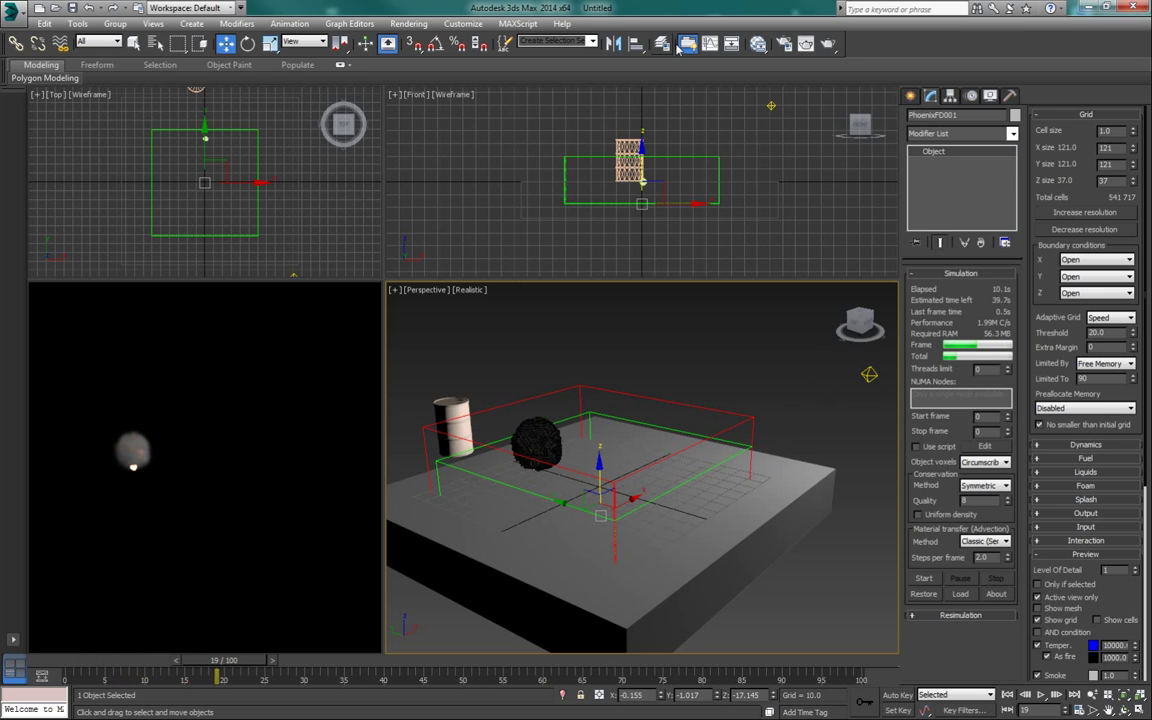
left_click(828, 44)
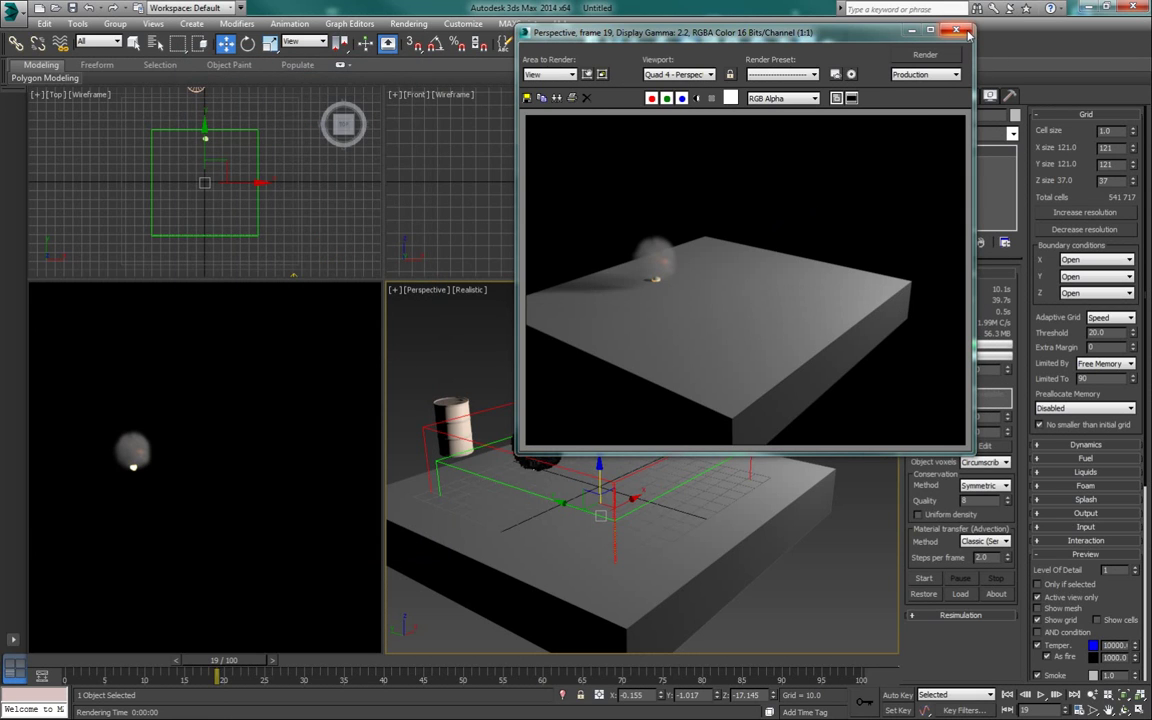
left_click_drag(805, 33, 580, 67)
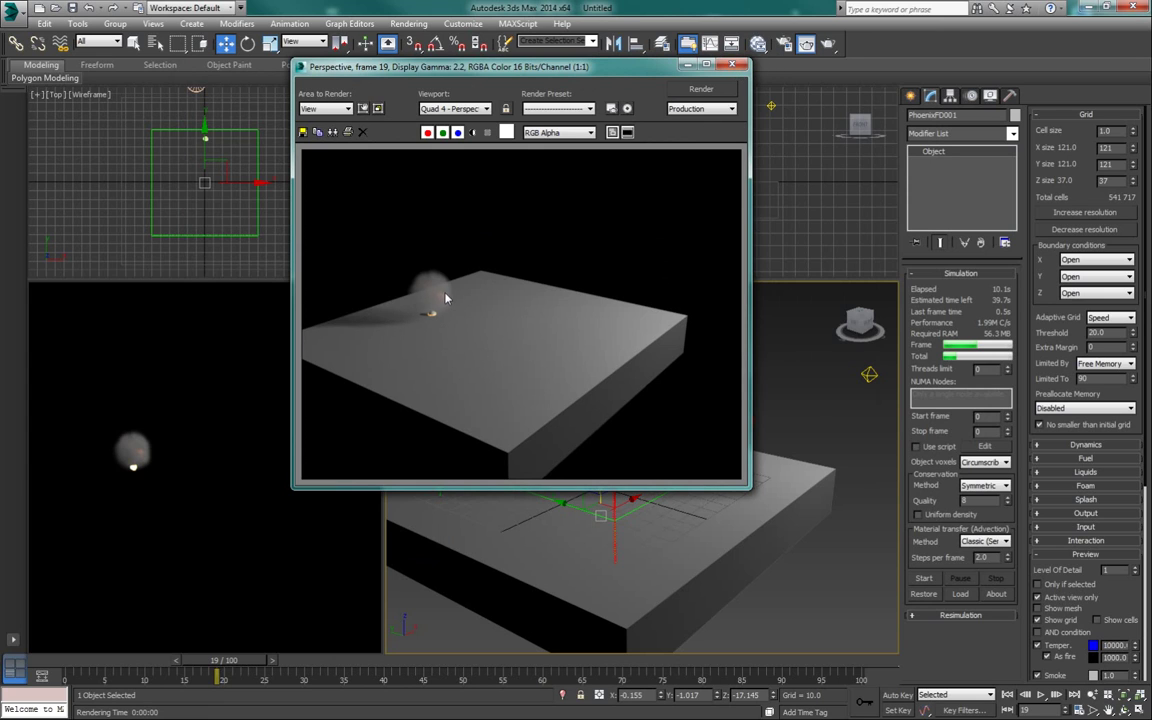
left_click(732, 64)
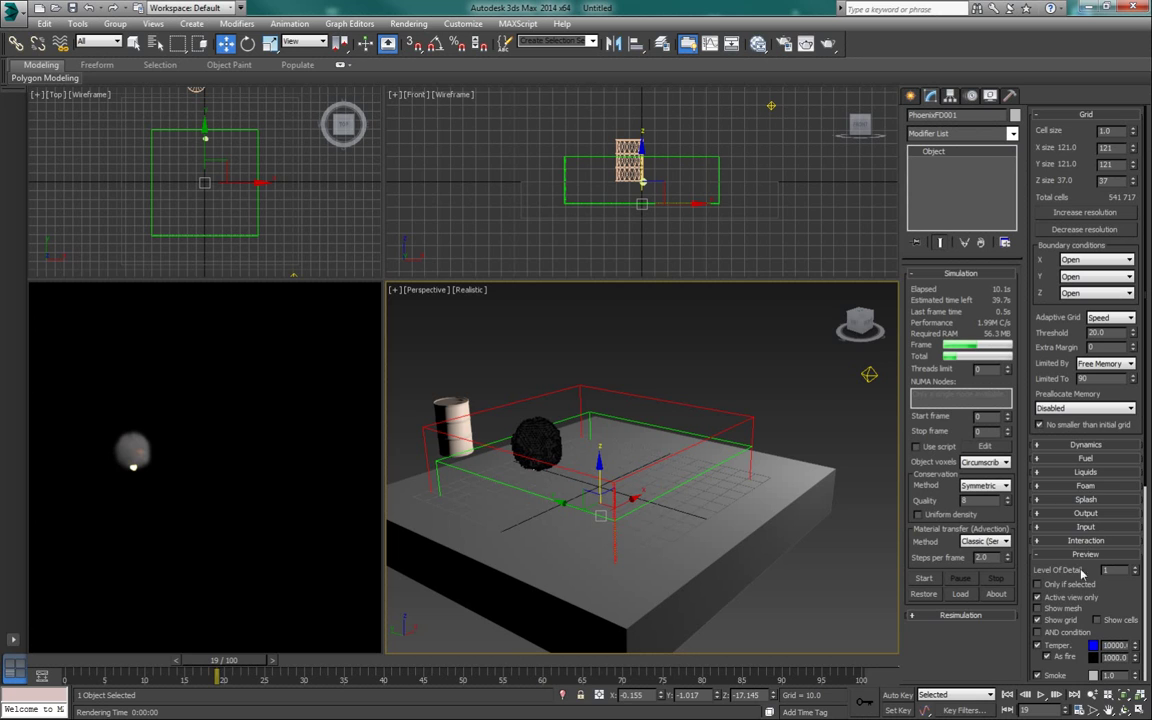
- Return to frame 13 and open the smoke density settings in the simulator's colors and transparency render parameters
scroll(1070, 563, "down", 3)
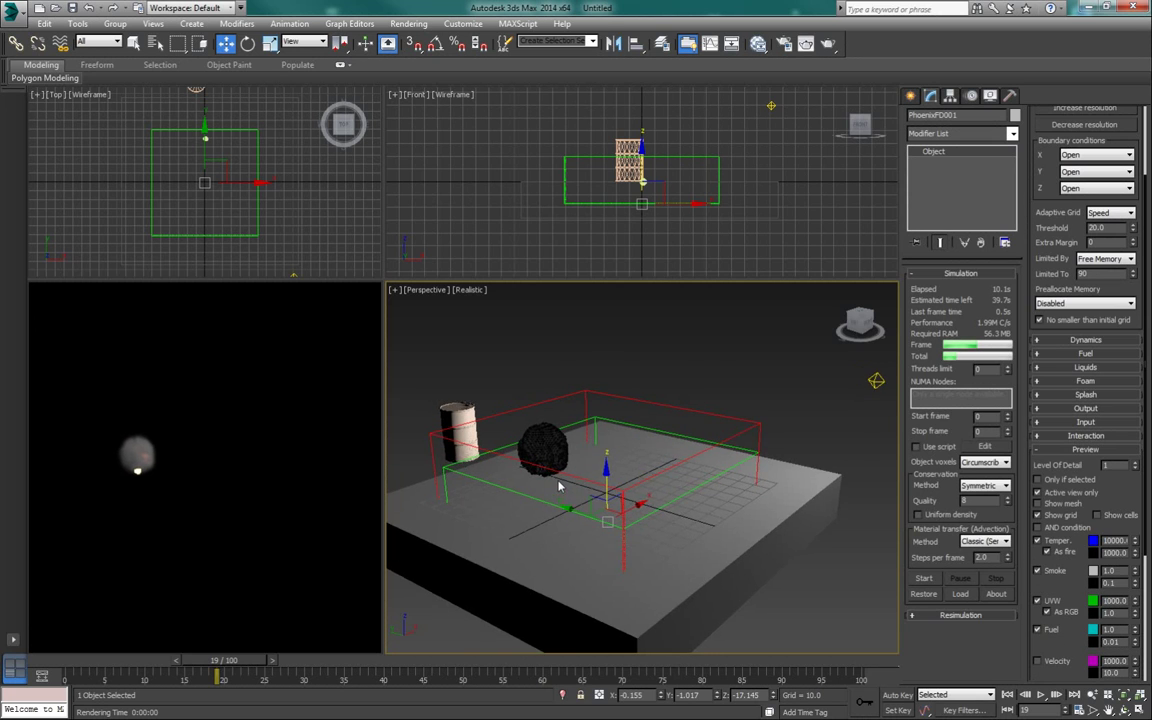
scroll(560, 487, "up", 3)
scroll(1124, 505, "down", 5)
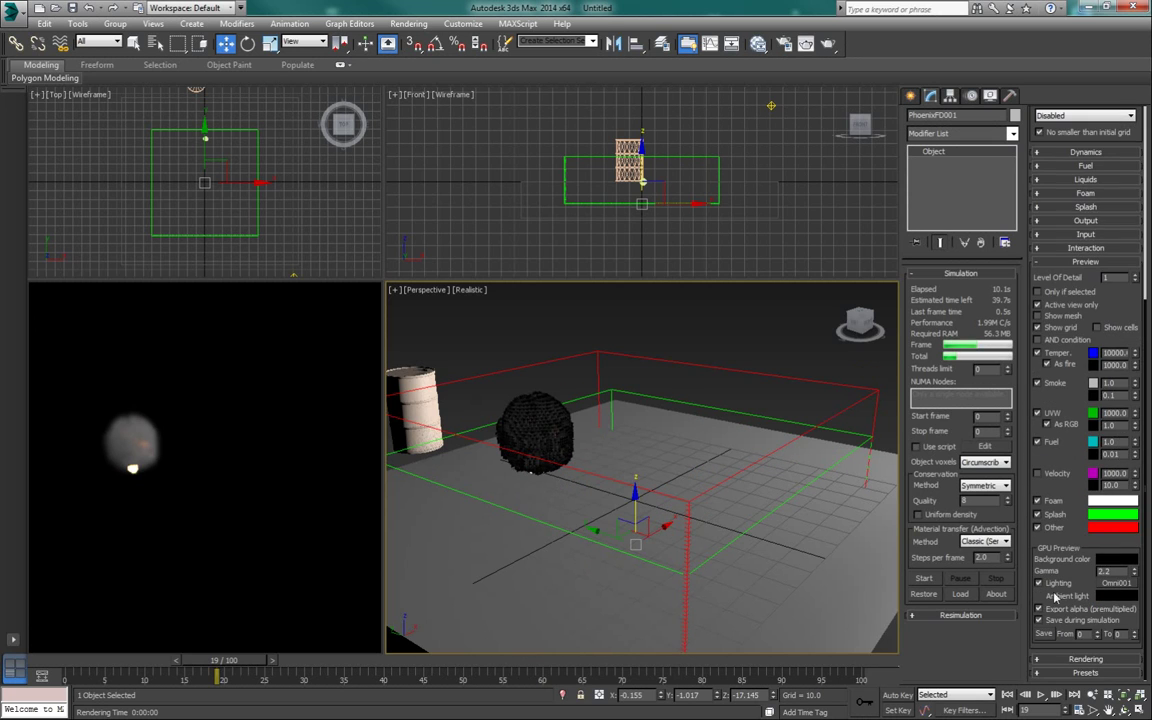
left_click_drag(224, 660, 179, 660)
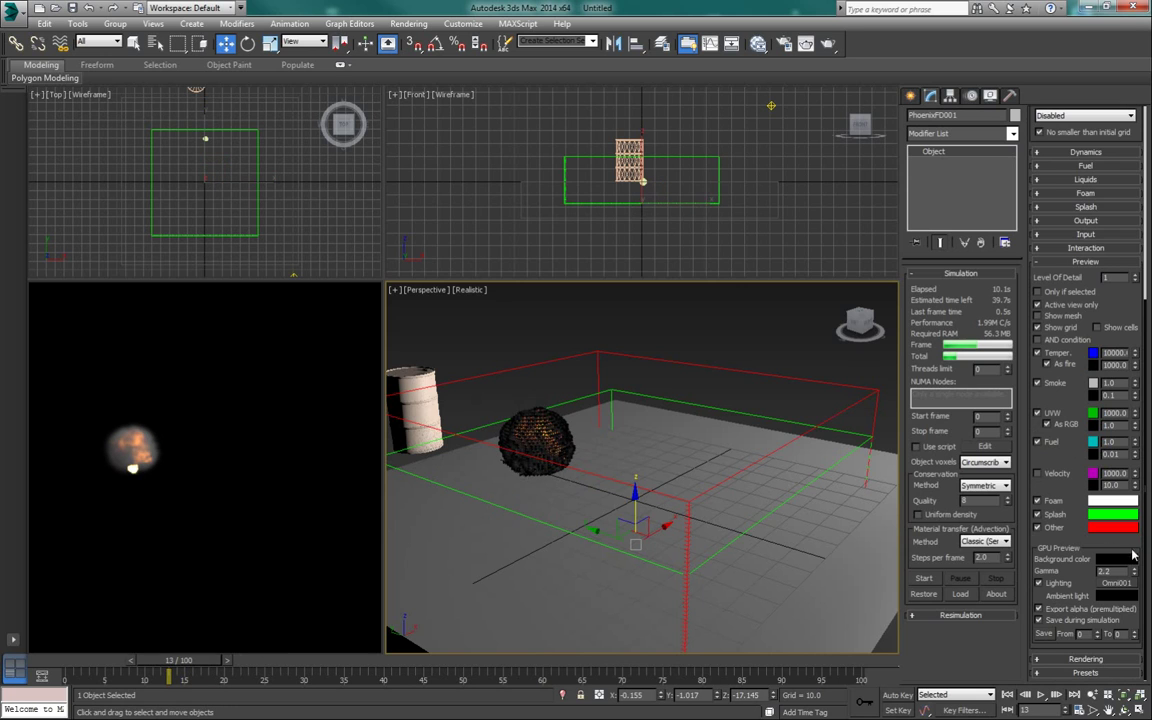
left_click(1085, 659)
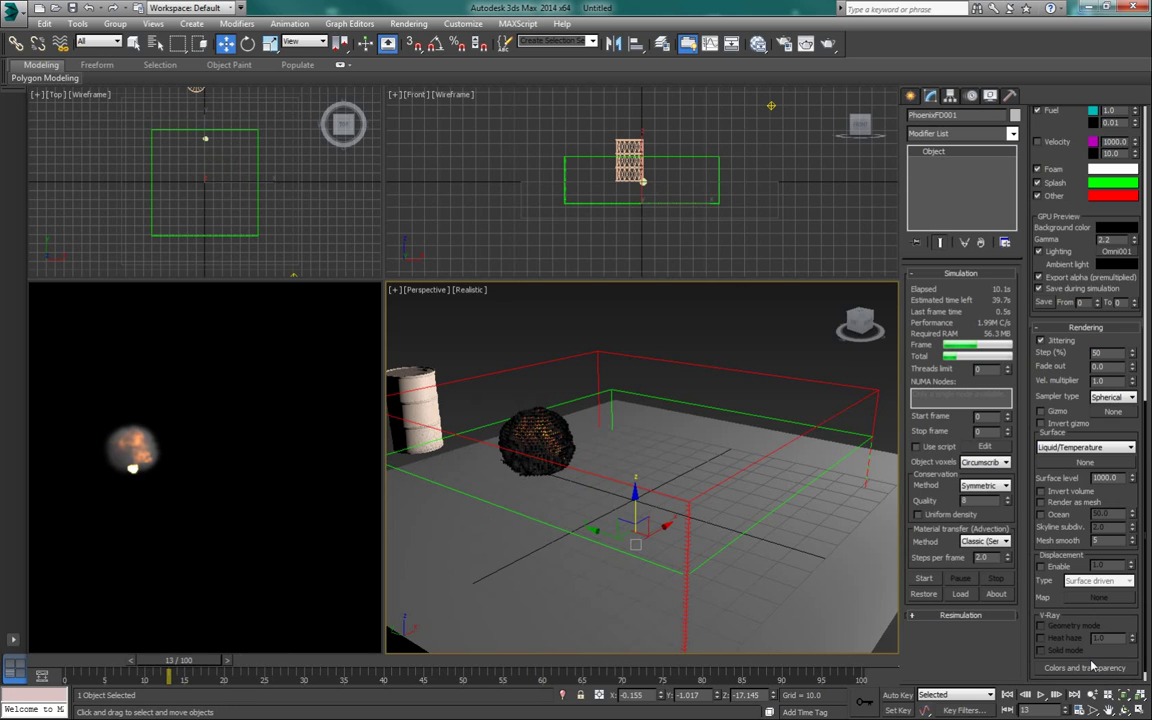
left_click(1093, 668)
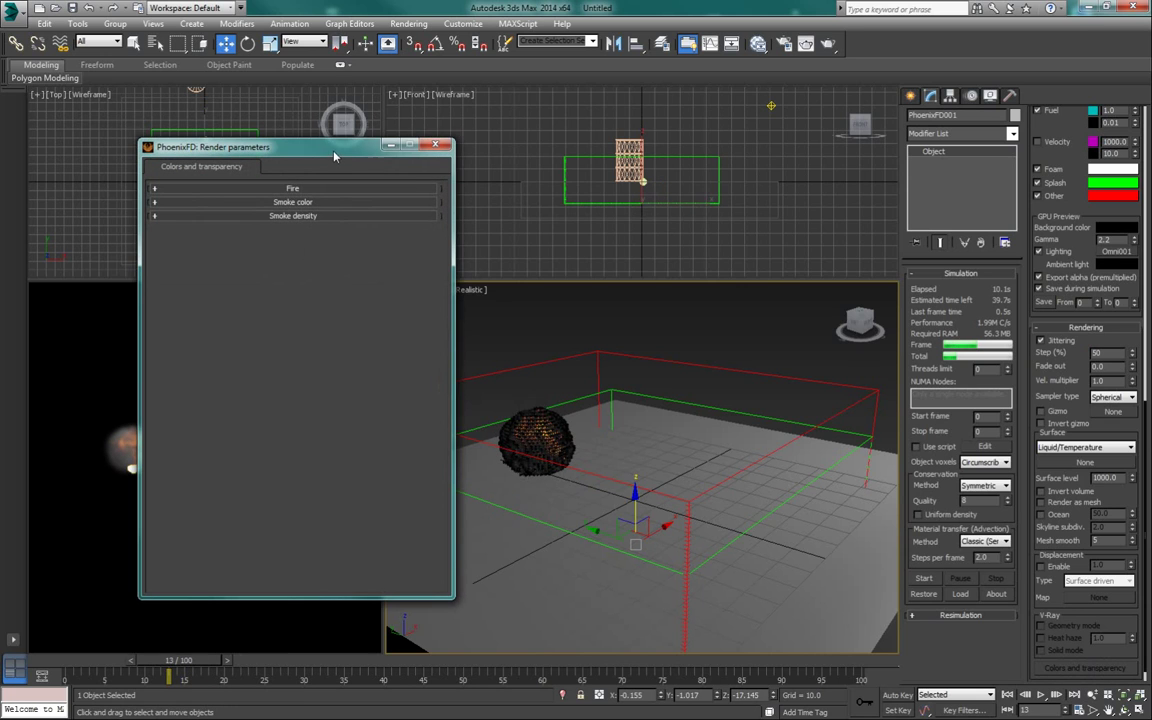
left_click_drag(336, 152, 890, 157)
left_click(852, 217)
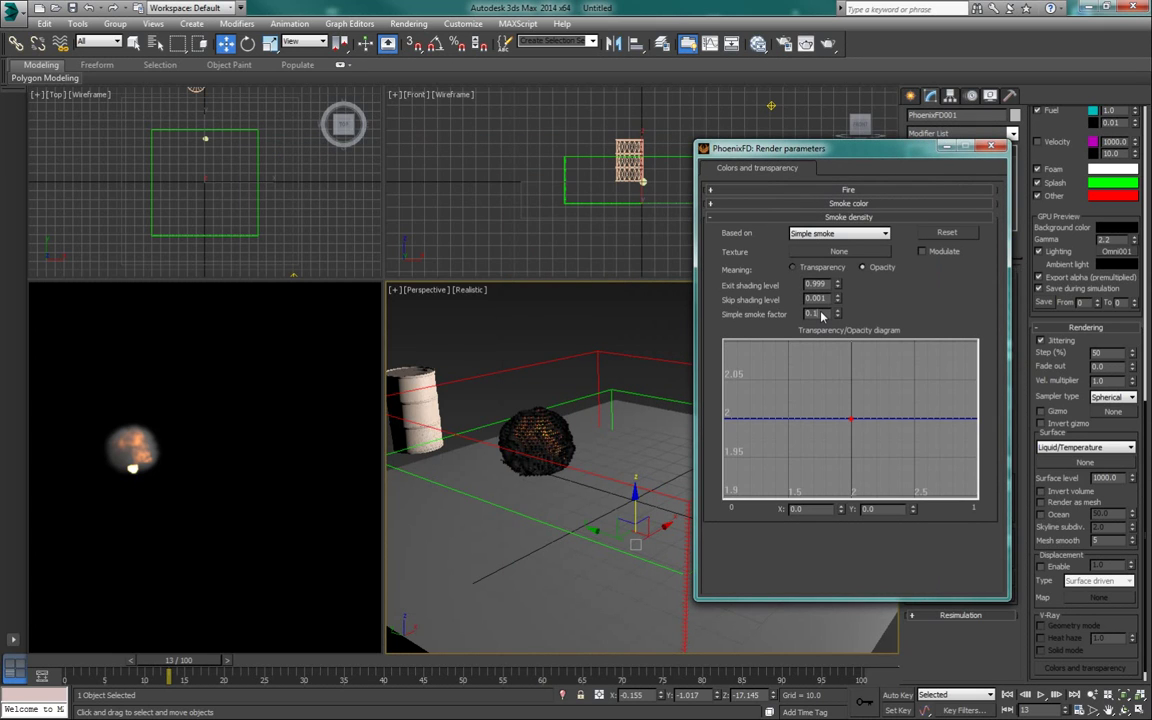
- Set the simple smoke factor to 0.9, close the render parameters, and check the denser smoke up to frame 23
left_click(838, 317)
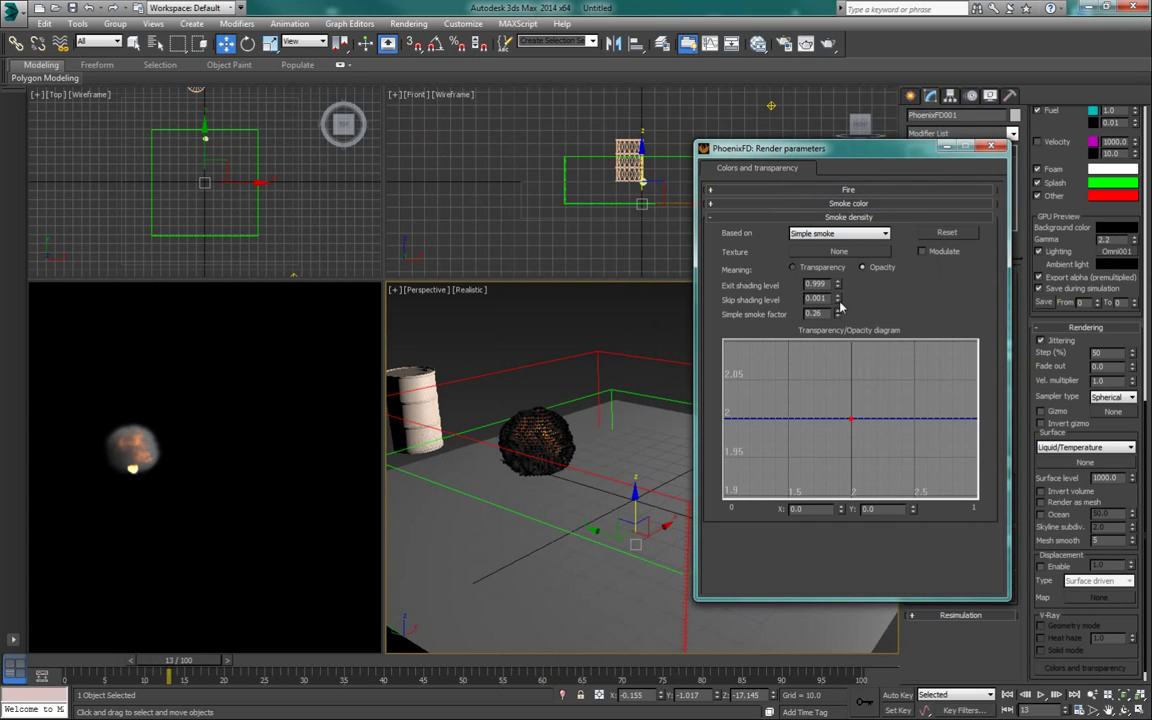
left_click_drag(838, 314, 841, 287)
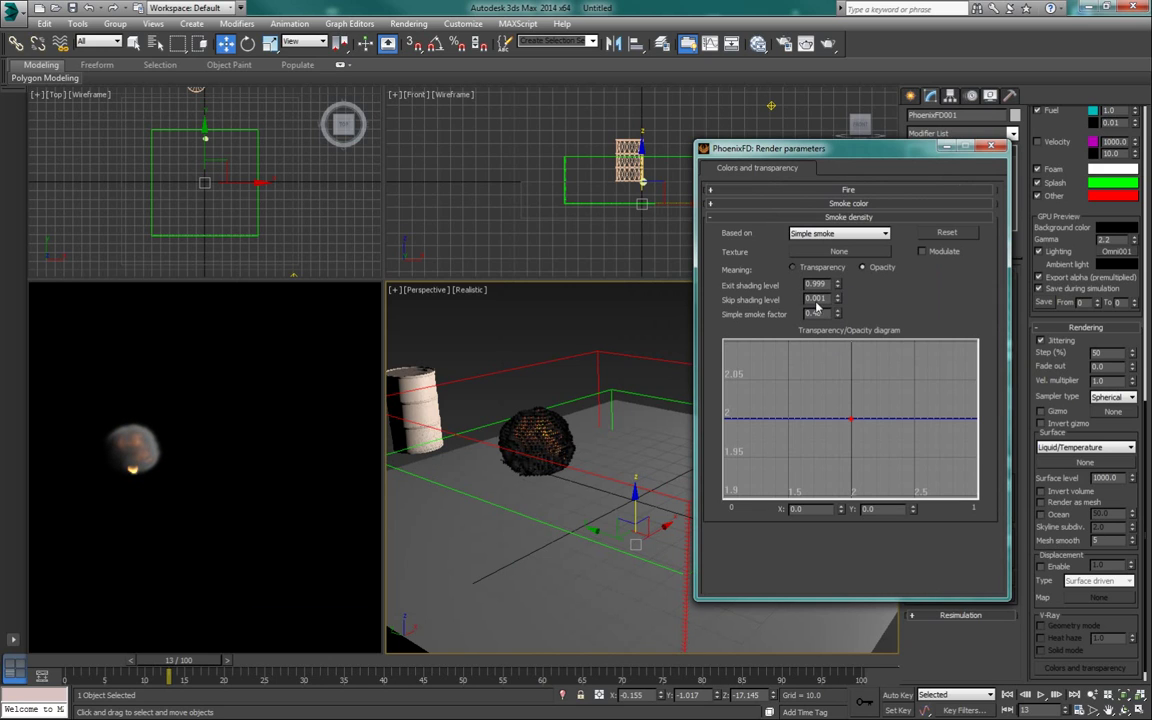
middle_click_drag(580, 430, 625, 421, "alt")
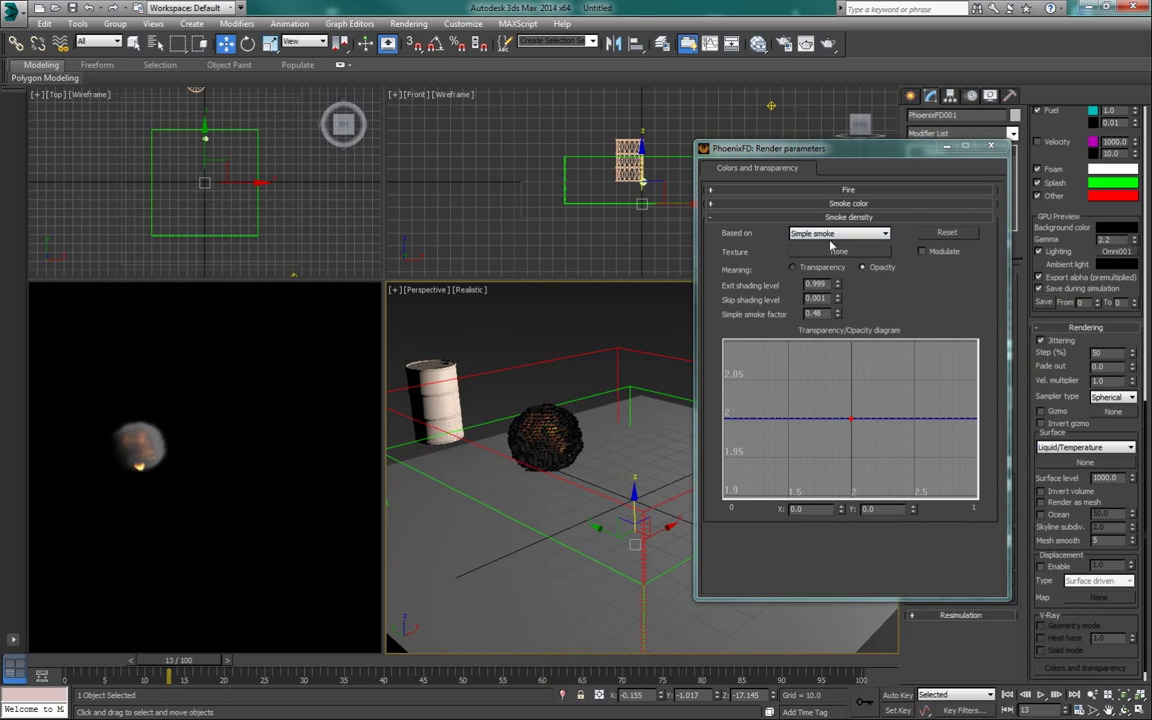
double_click(816, 315)
type("0.9")
key("Return")
left_click(994, 147)
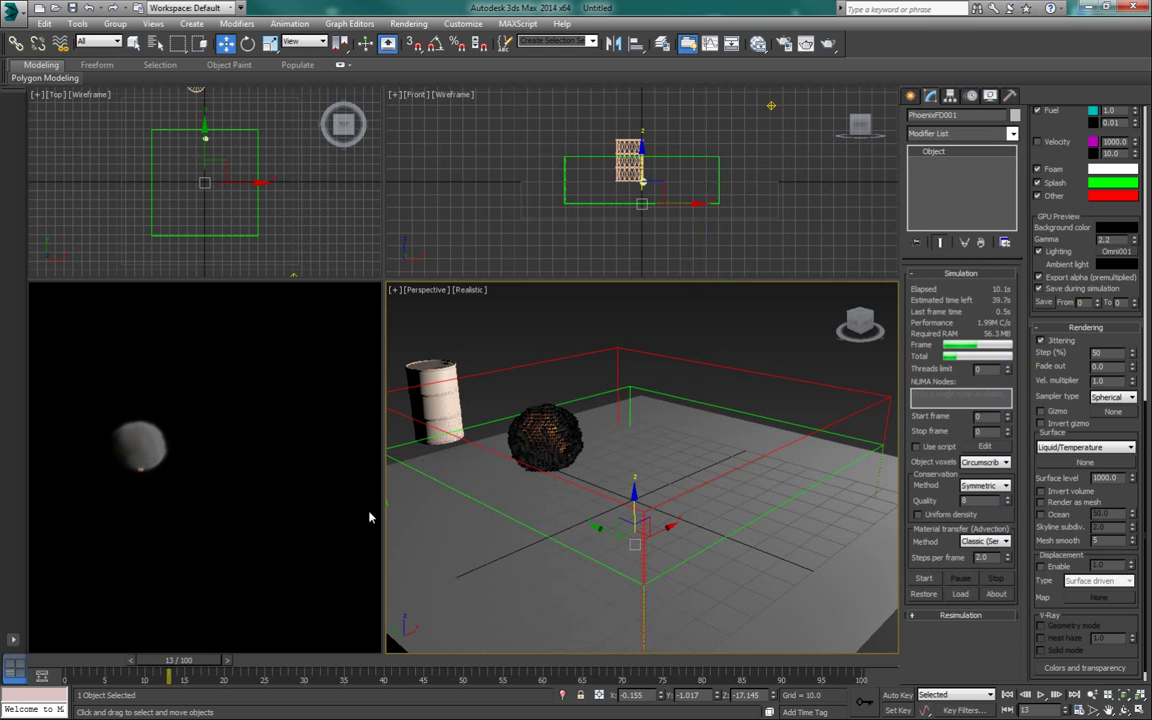
left_click_drag(193, 667, 251, 665)
key("w")
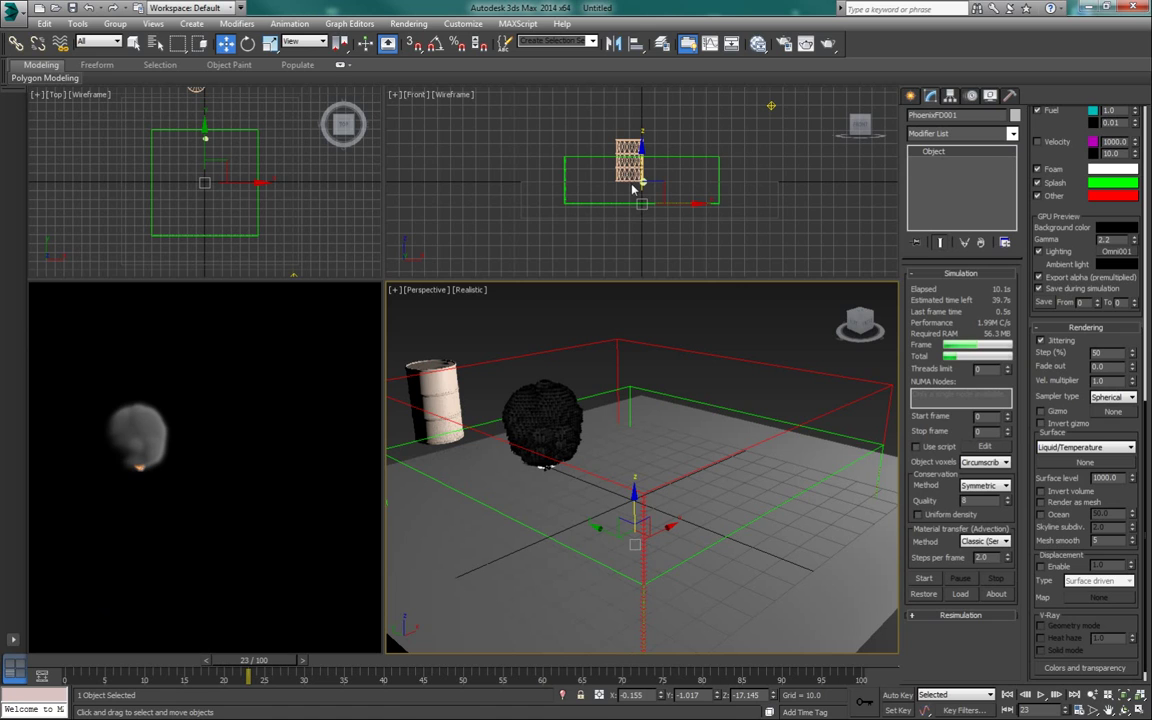
- Lower the ground box in the Front view to about Z -5.6
scroll(661, 191, "up", 5)
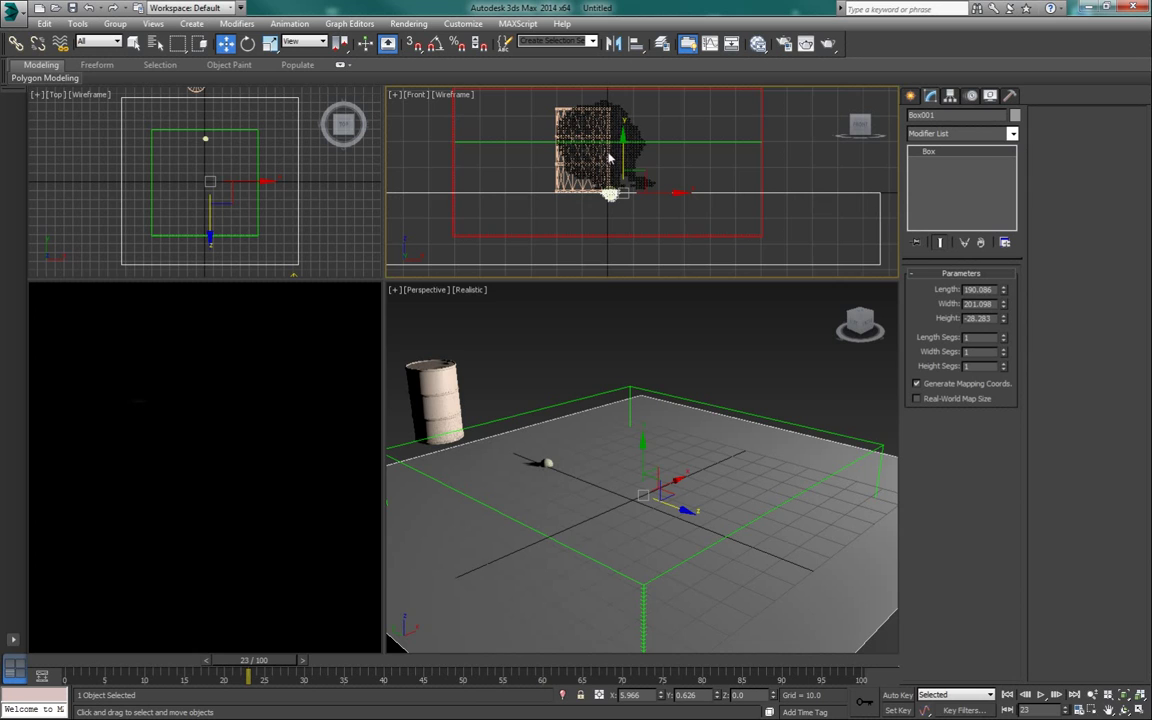
left_click_drag(612, 197, 614, 213)
middle_click_drag(614, 213, 621, 213)
- Move the PhoenixFD source helper outside the simulation grid to about X 97.7
left_click(565, 165)
left_click_drag(649, 196, 925, 198)
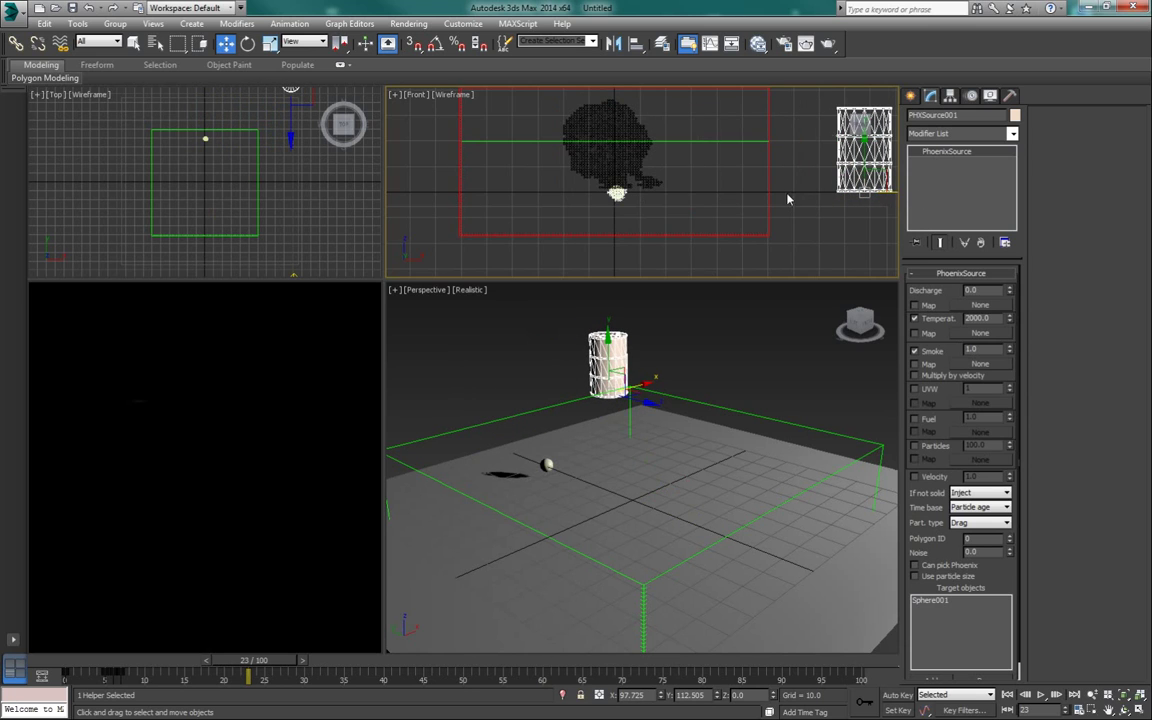
mouse_move(660, 214)
middle_mouse_down()
mouse_move(666, 236)
mouse_move(628, 212)
mouse_move(656, 221)
middle_mouse_up()
left_click(660, 223)
left_click(660, 225)
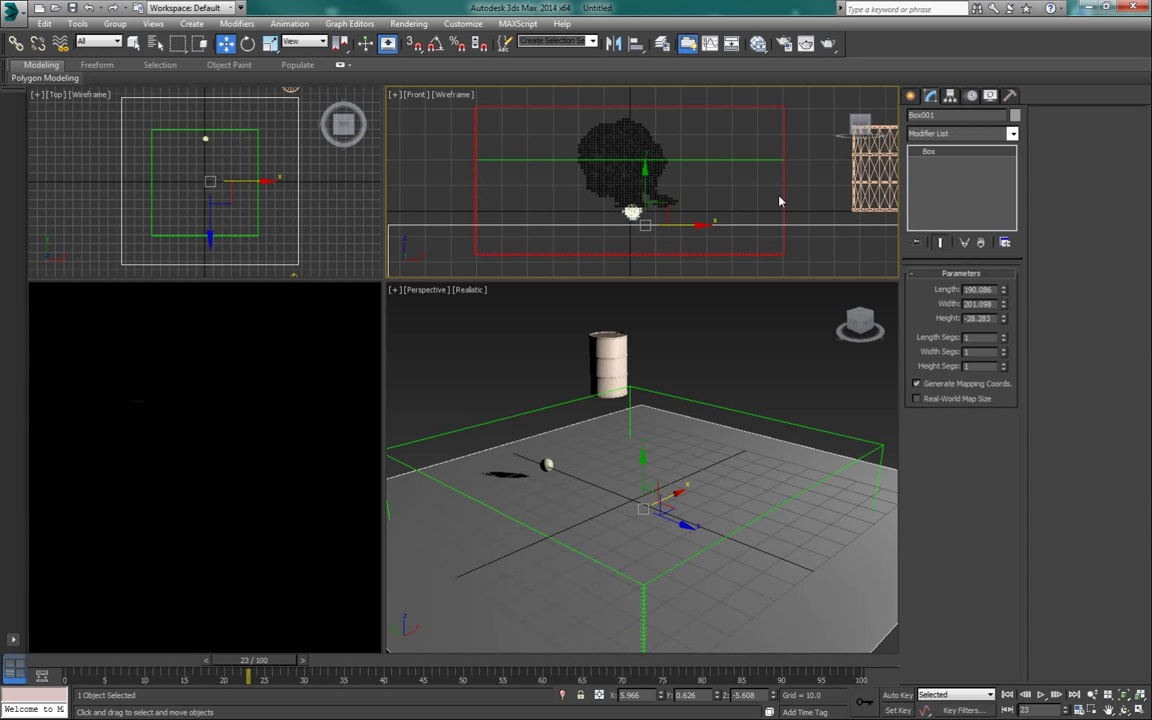
- Reselect the PhoenixFD simulator and rerun its simulation to about frame 60
left_click(784, 198)
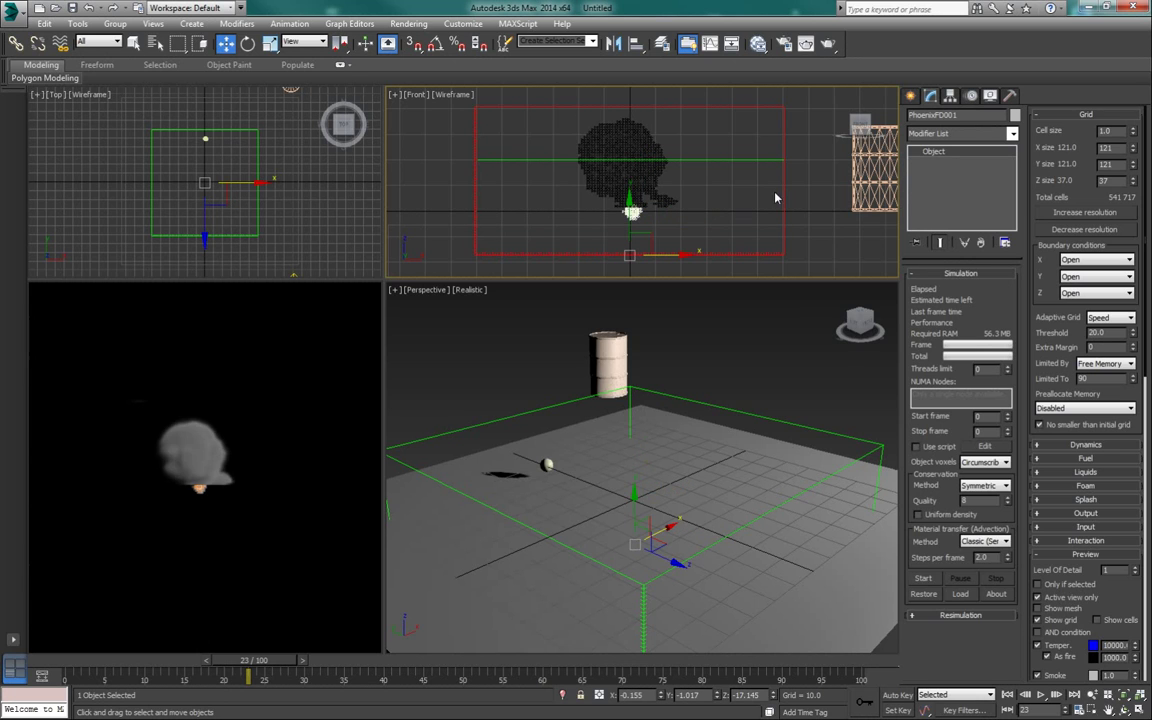
left_click(922, 578)
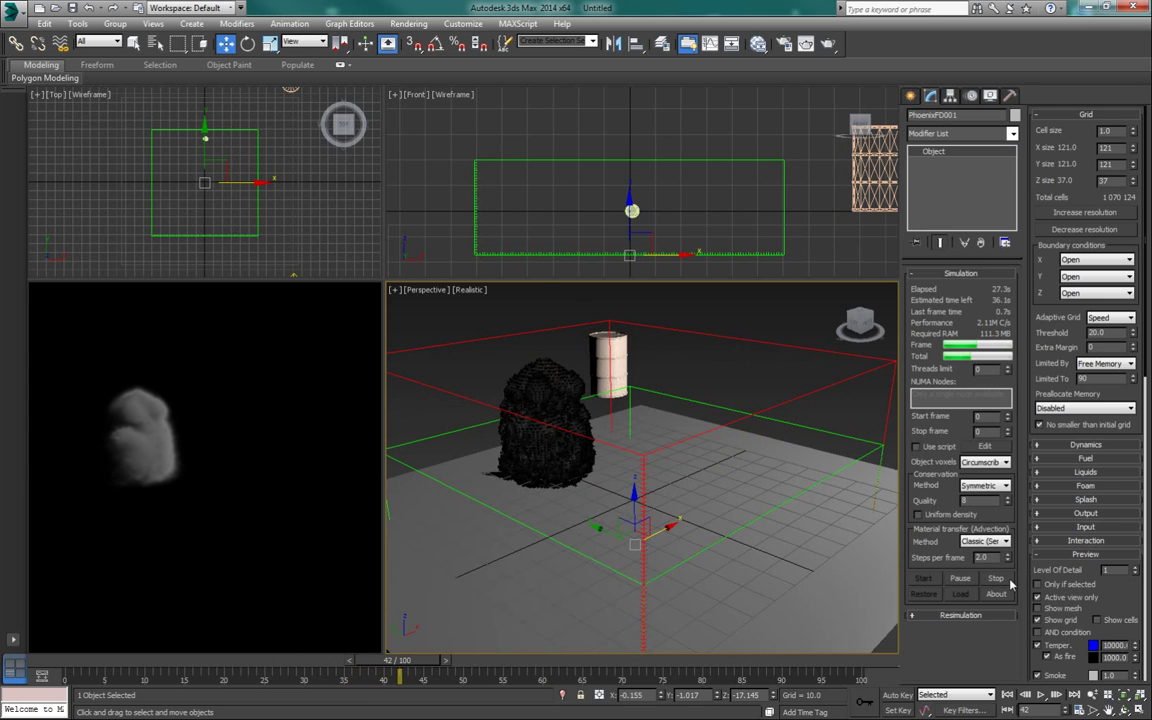
middle_click_drag(647, 524, 664, 509, "alt")
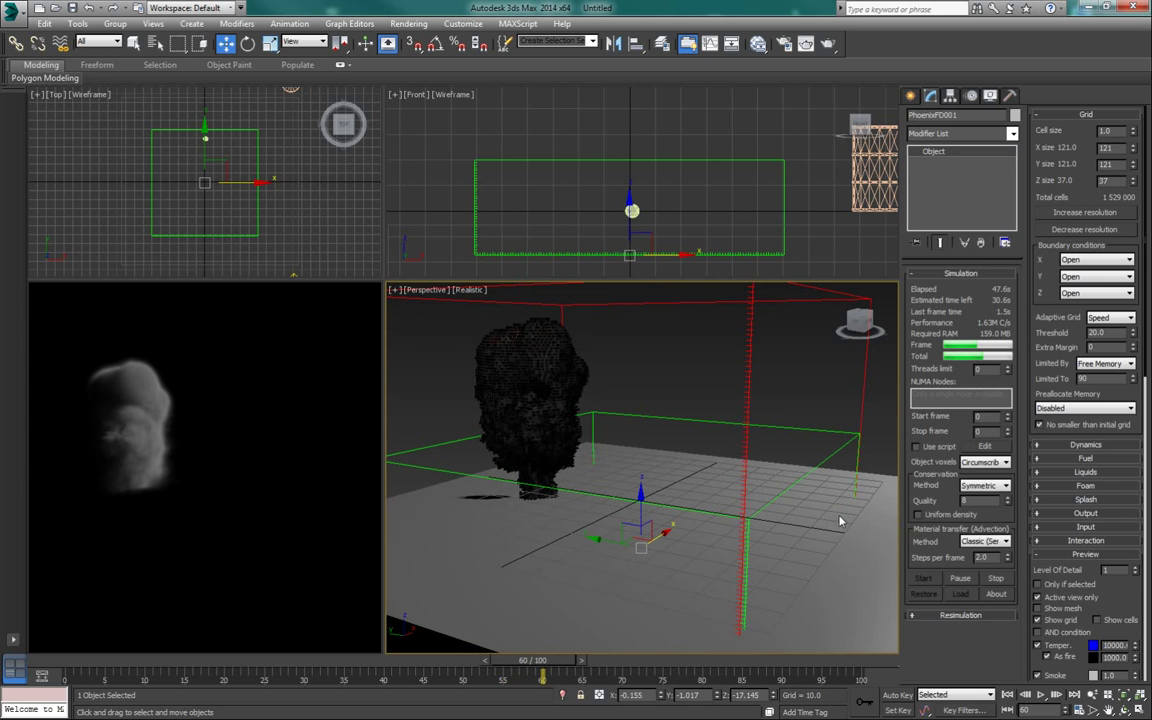
left_click(997, 580)
- Play back the simulated explosion and scrub between frames 6 and 51 to examine how the smoke spreads and rises
left_click(1041, 694)
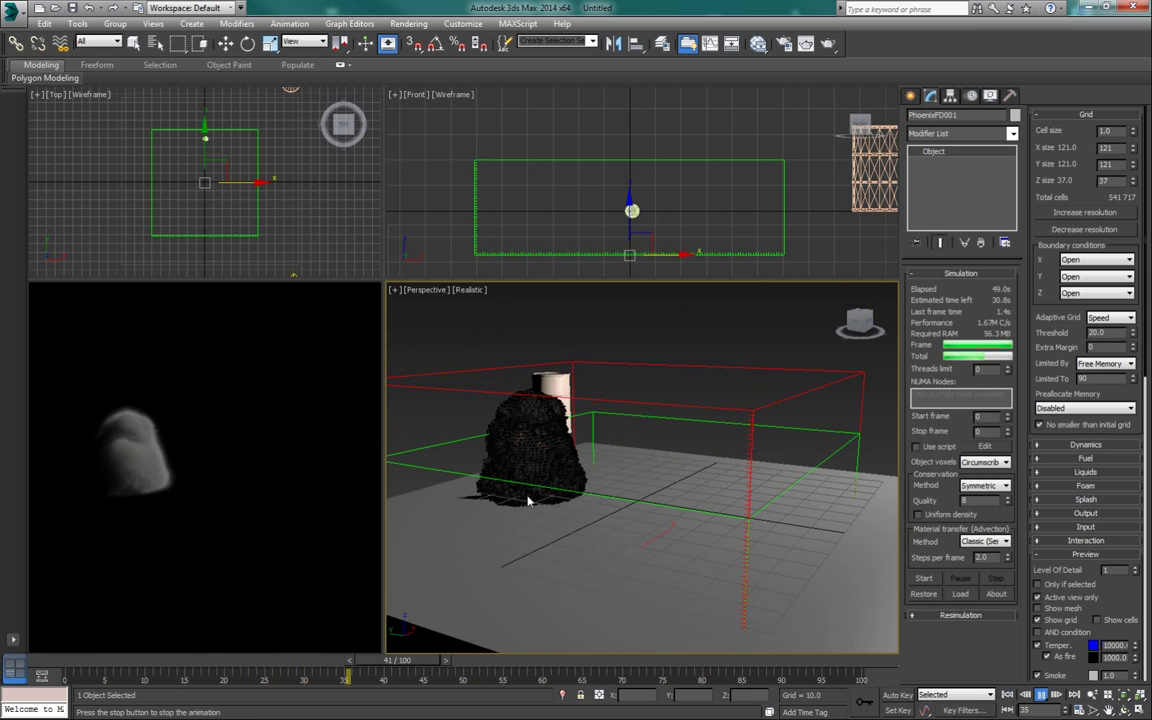
left_click(1044, 695)
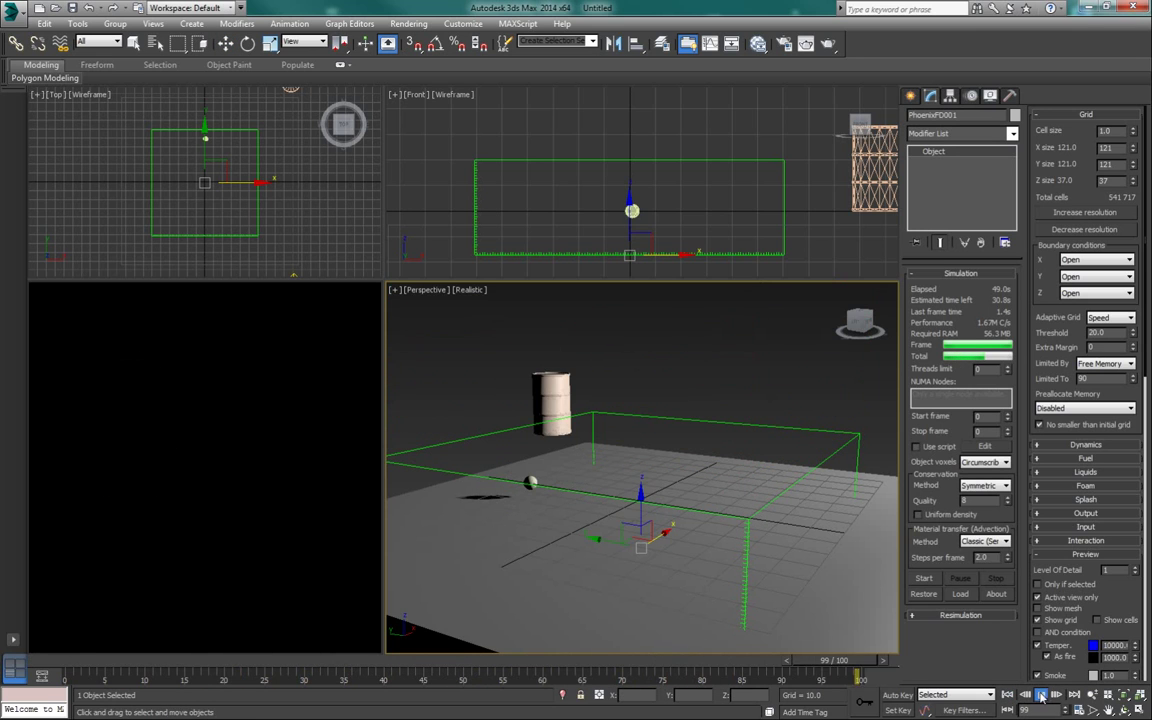
left_click_drag(812, 664, 216, 672)
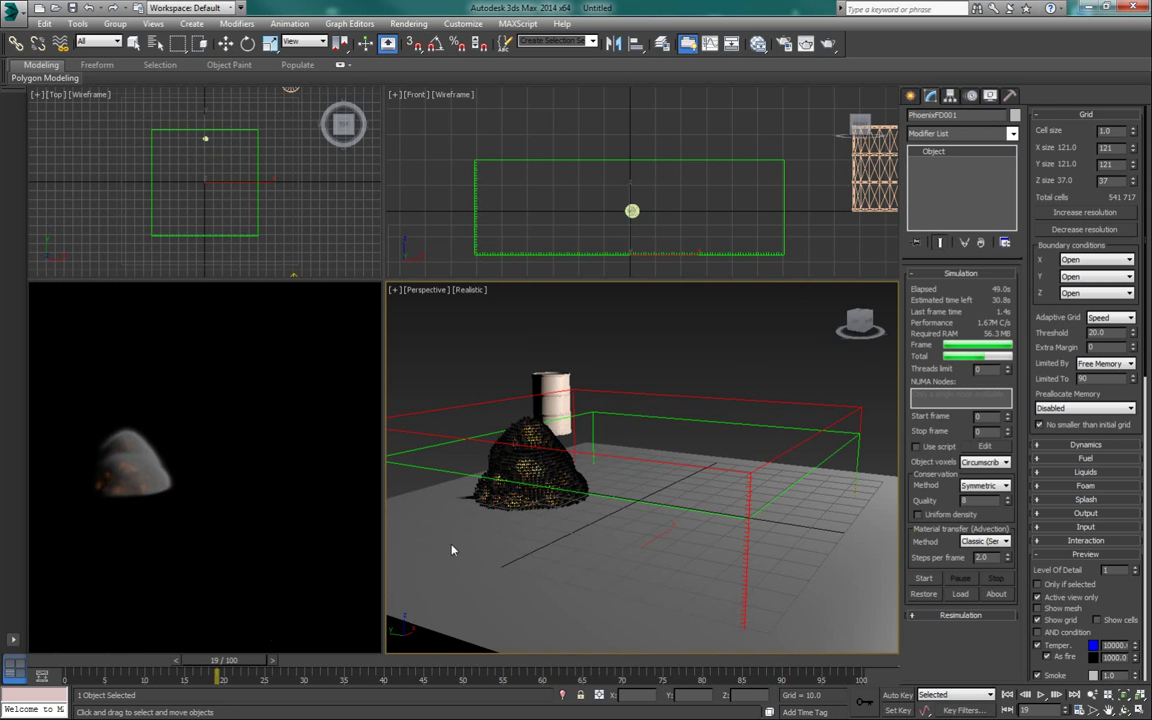
left_click_drag(252, 662, 154, 663)
middle_click_drag(560, 440, 609, 496, "alt")
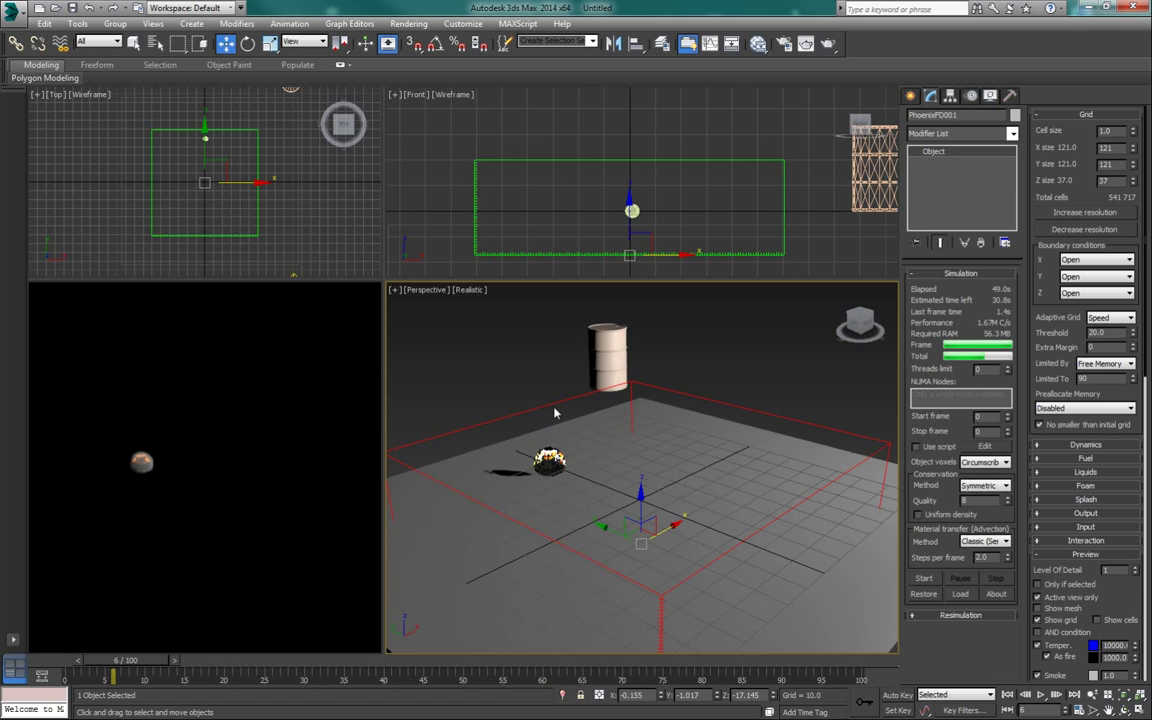
middle_click_drag(554, 408, 556, 411, "alt")
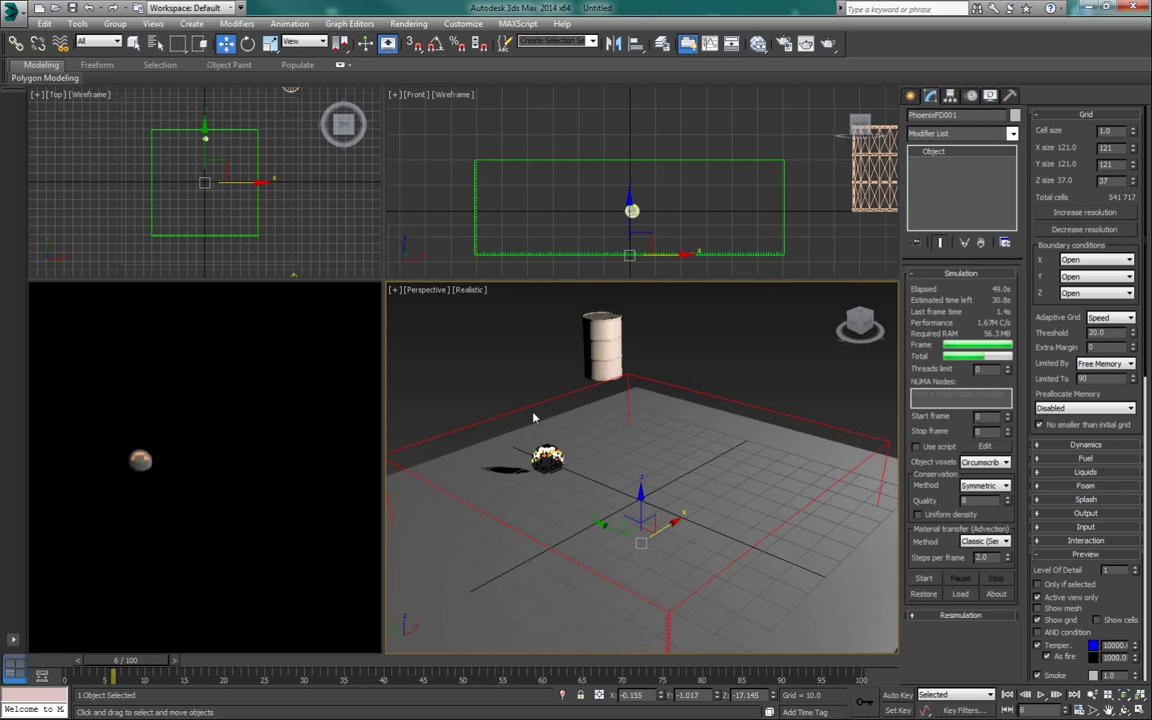
left_click_drag(247, 655, 470, 660)
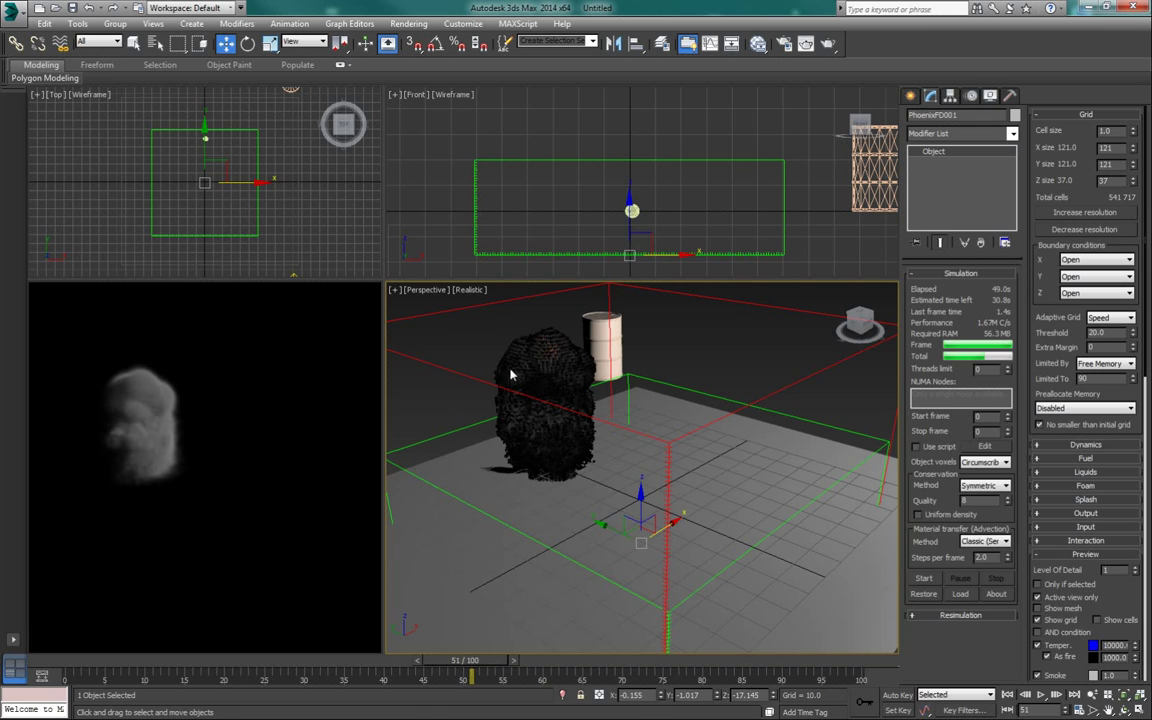
- Set the scene's system unit scale value to 4.0, choose its length unit, and apply the units setup
left_click(463, 23)
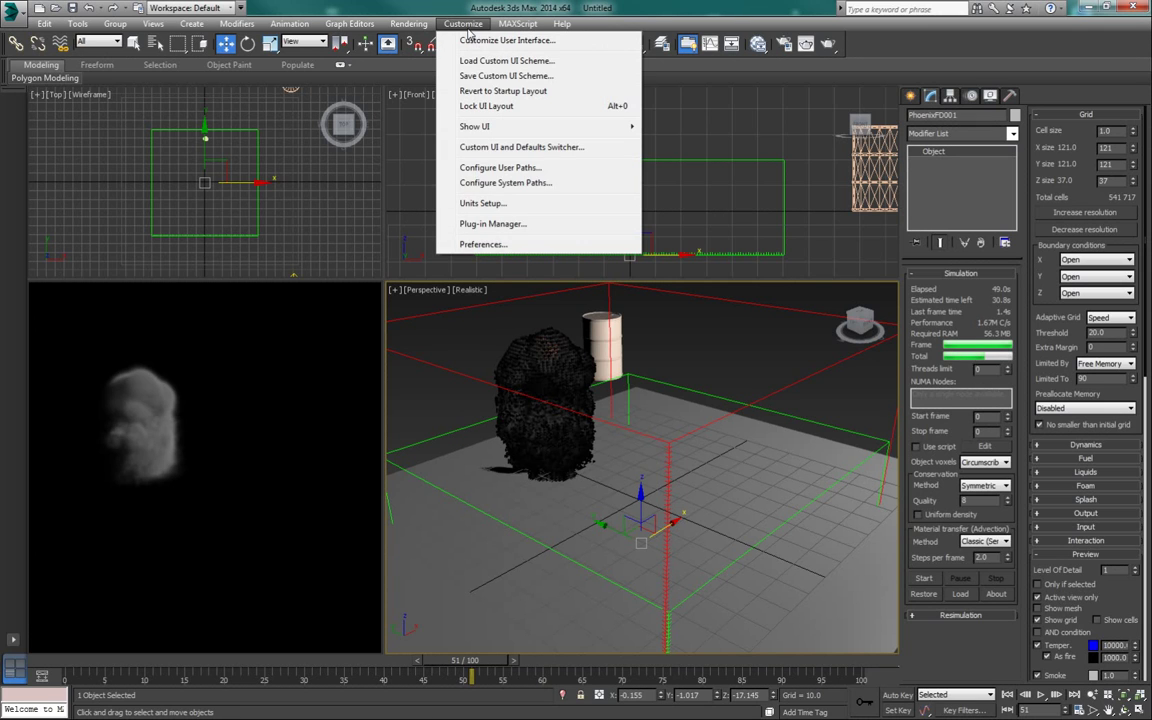
left_click(486, 211)
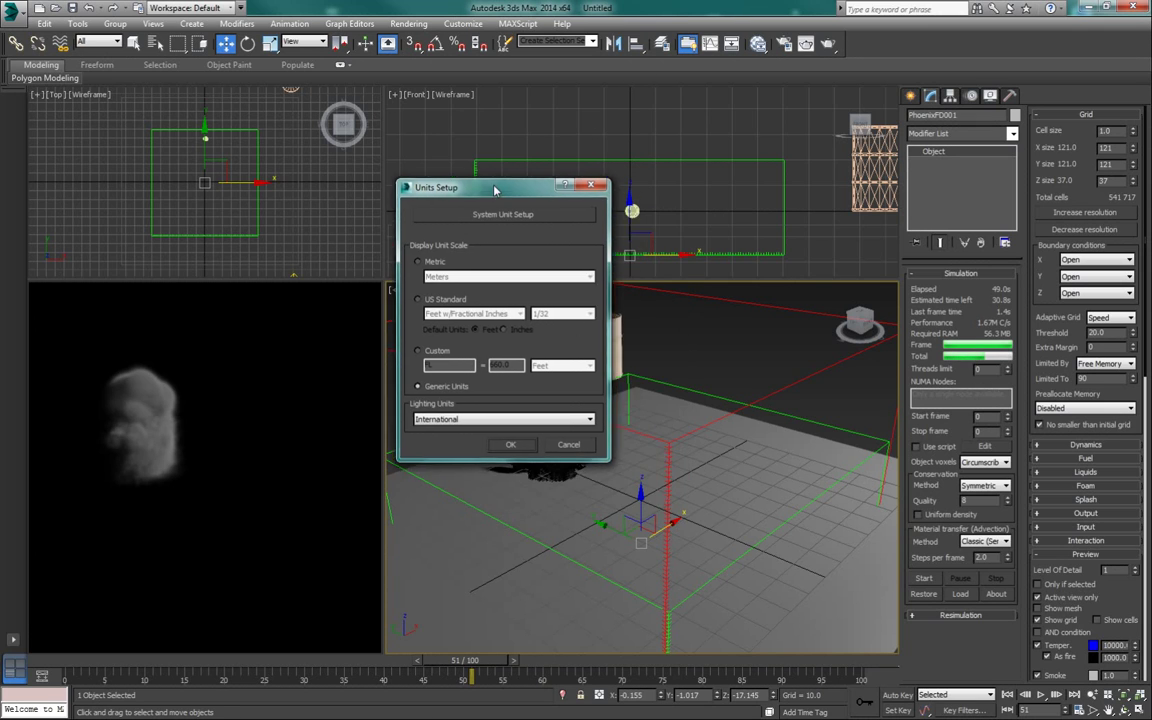
left_click(493, 211)
left_click_drag(476, 278, 449, 278)
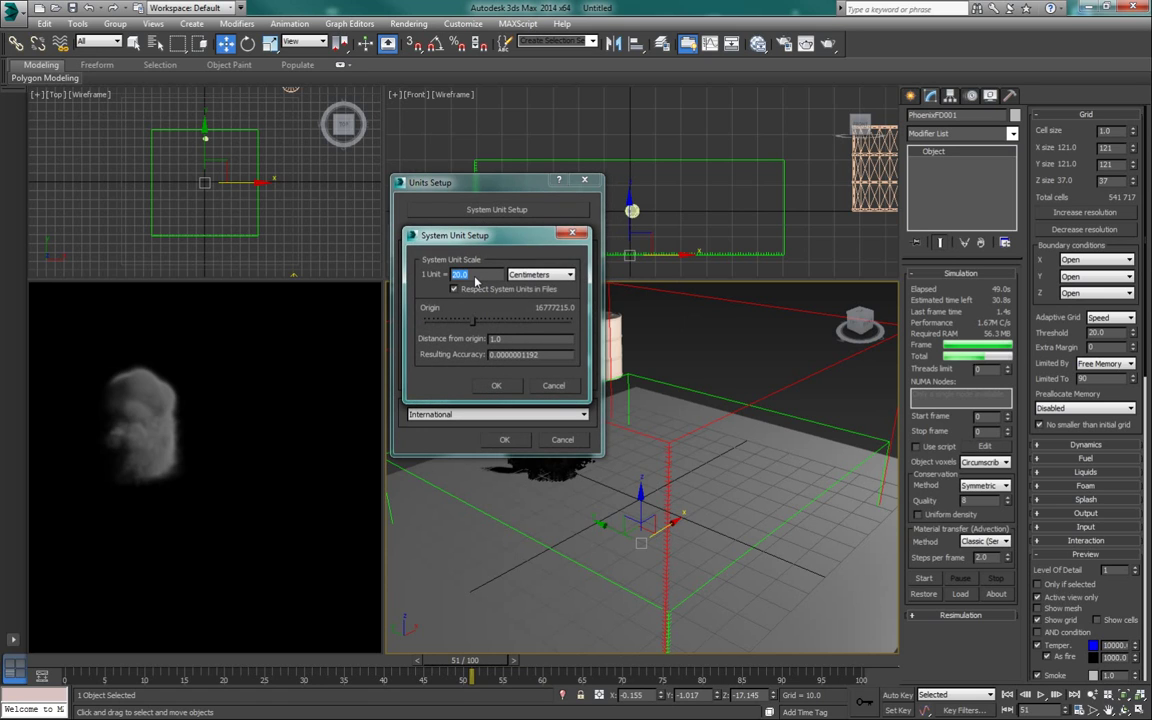
type("4")
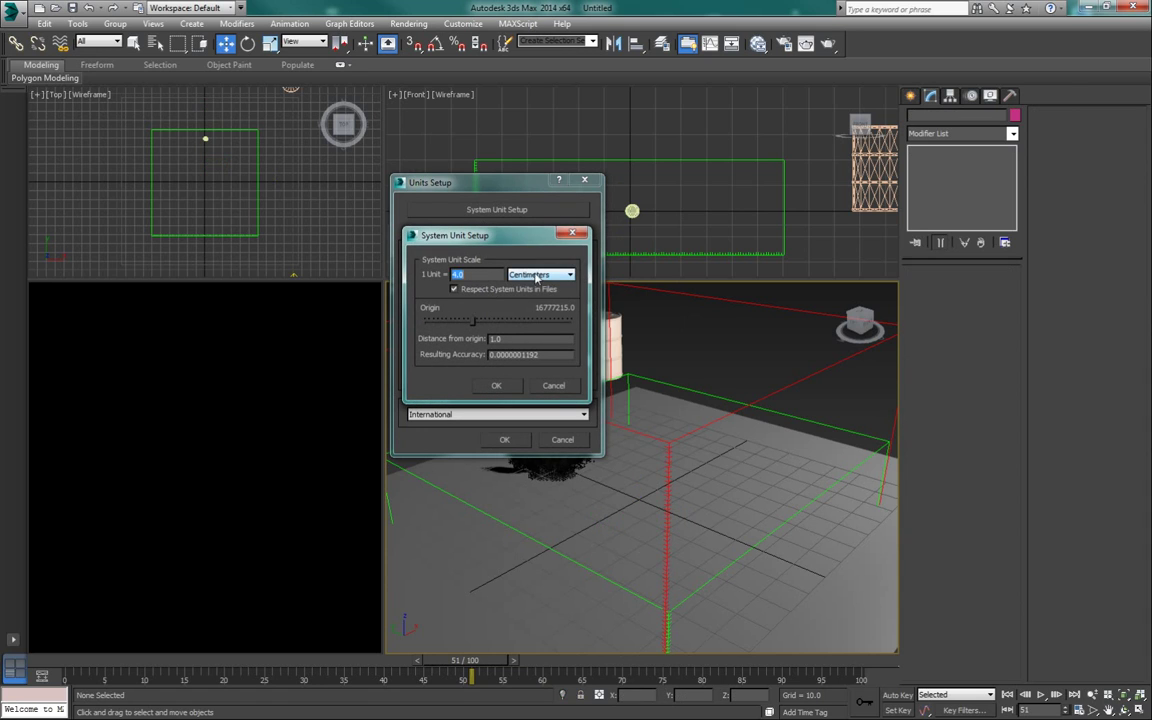
left_click(540, 274)
left_click(525, 333)
left_click(496, 385)
left_click(504, 439)
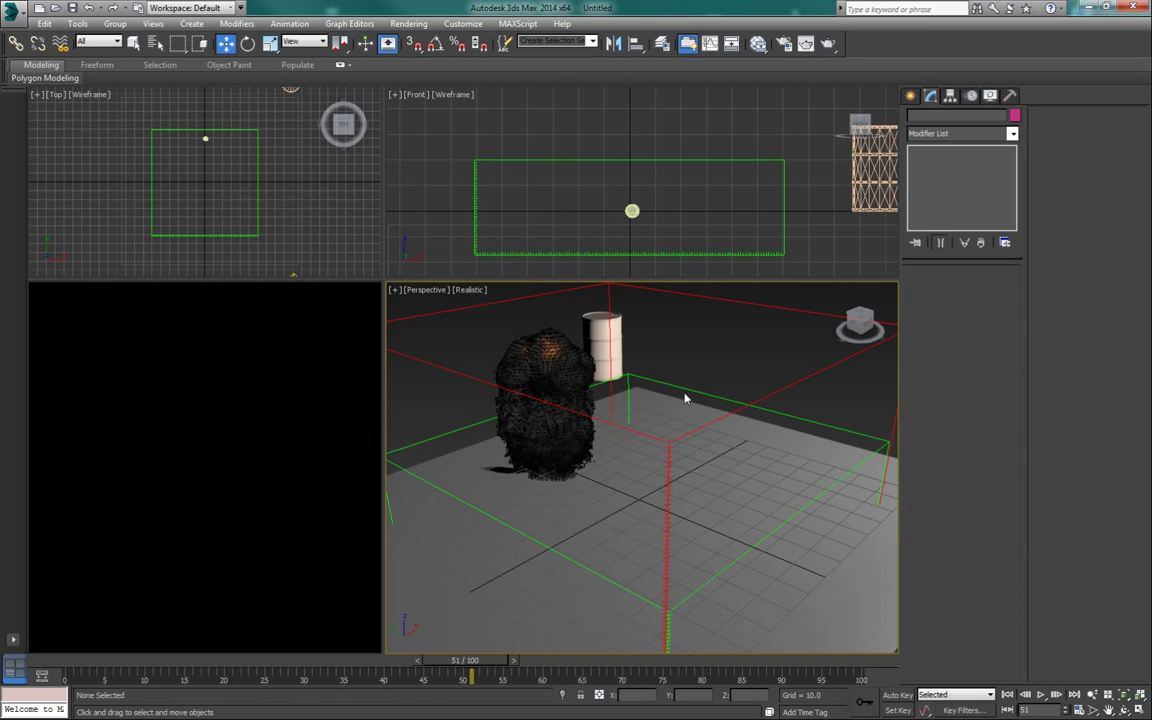
- Reselect the PhoenixFD simulator and examine the smoke column at frame 51 from several angles
left_click(685, 399)
middle_click_drag(691, 517, 705, 394, "alt")
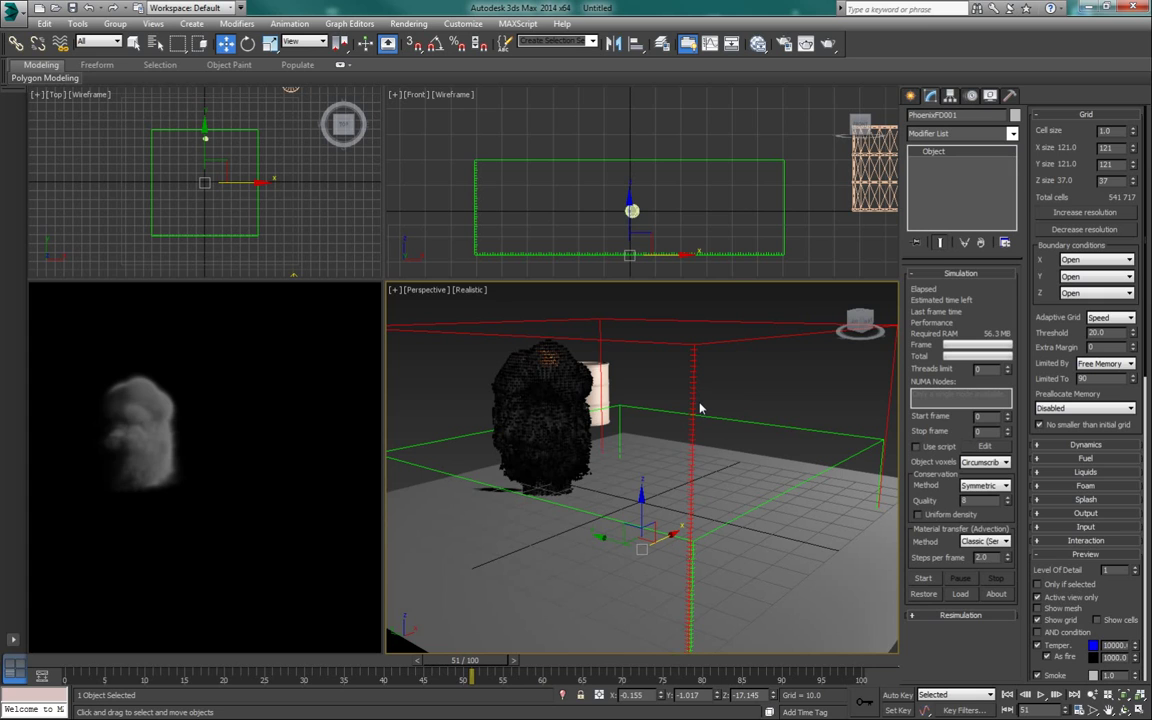
mouse_move(702, 408)
middle_mouse_down("alt")
mouse_move(630, 369)
mouse_move(699, 411)
middle_mouse_up("alt")
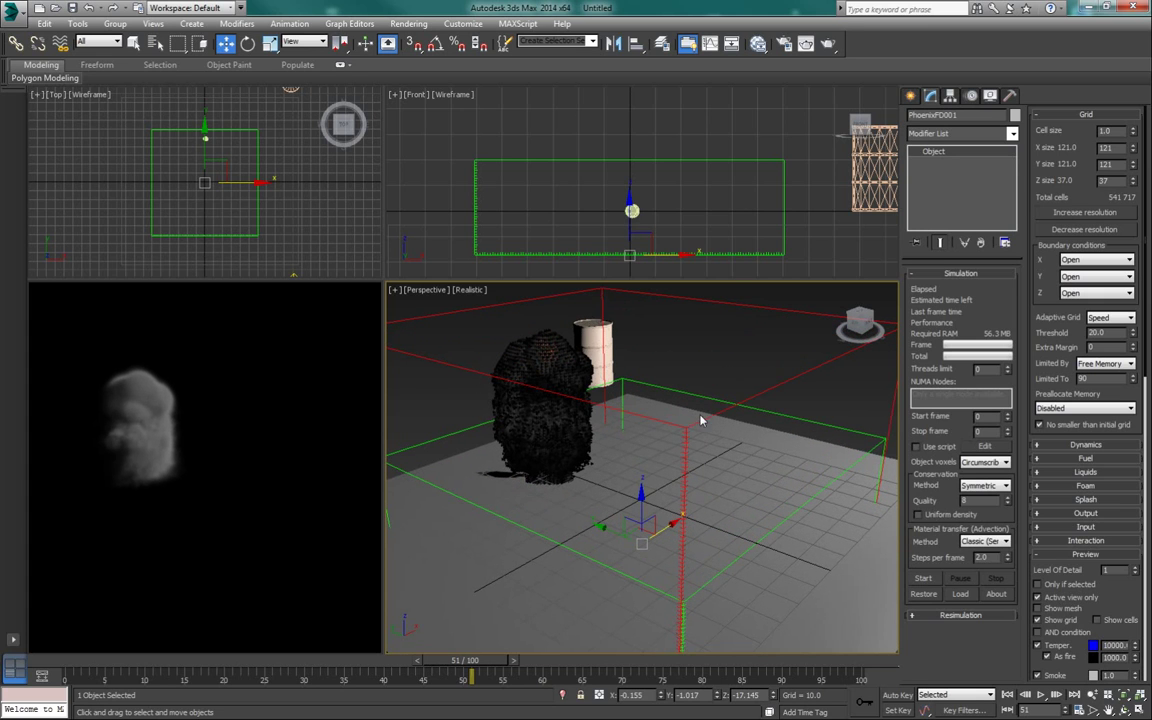
- Increase the PhoenixFD grid resolution by one level to a cell size of 0.8
left_click(1085, 212)
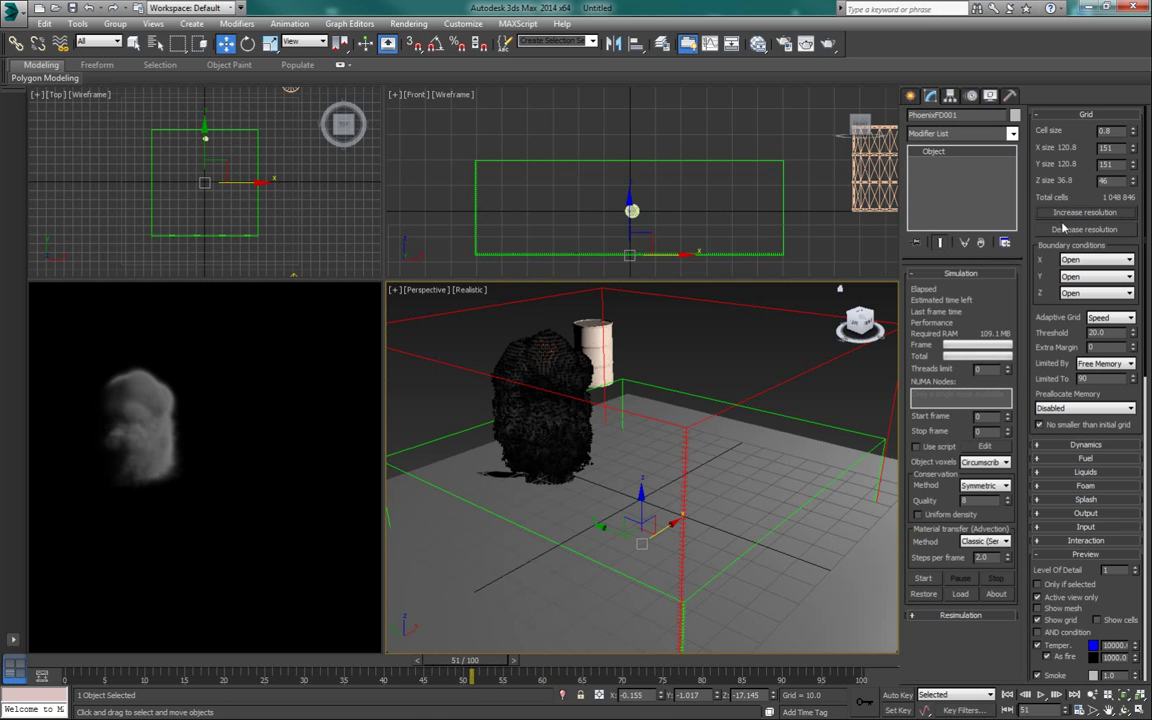
middle_click_drag(620, 444, 776, 349, "alt")
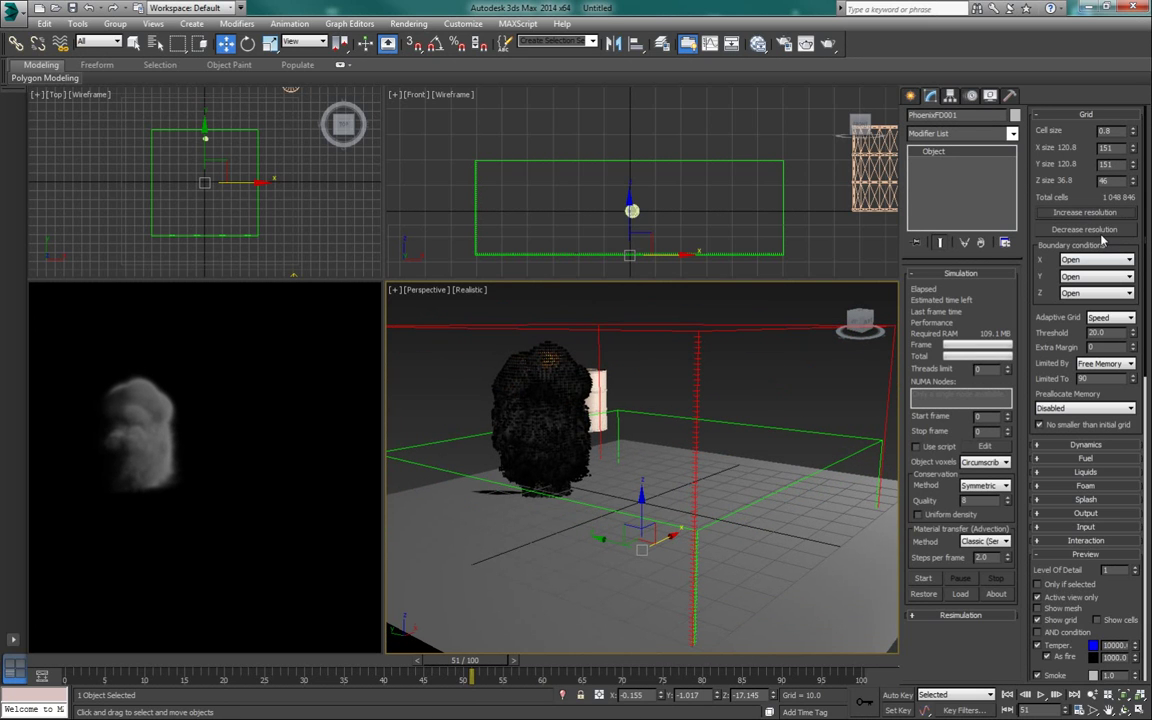
left_click(1098, 229)
left_click(1092, 219)
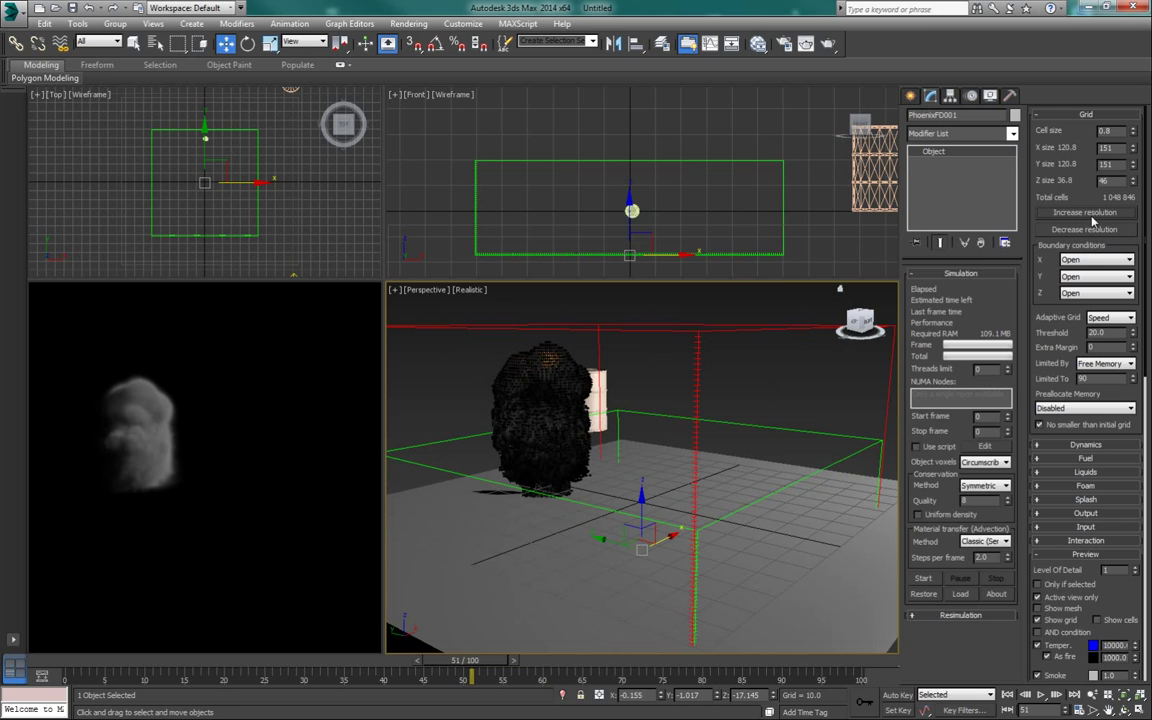
middle_click_drag(674, 526, 695, 537, "alt")
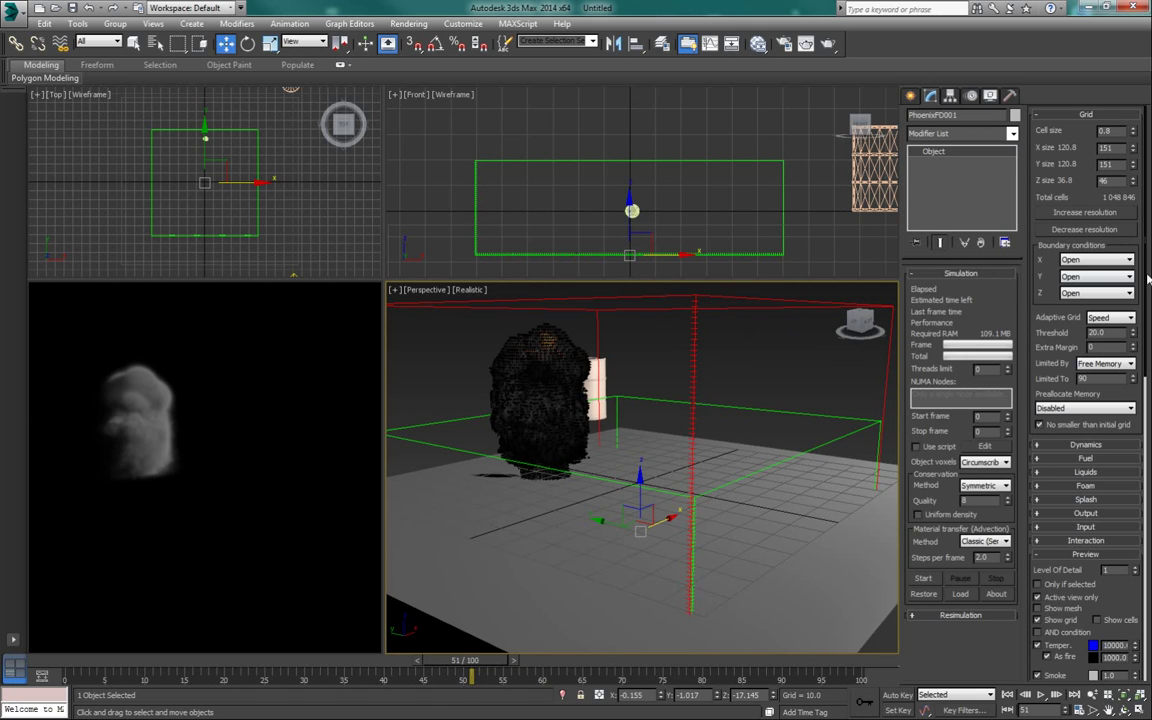
middle_click_drag(794, 531, 722, 519, "alt")
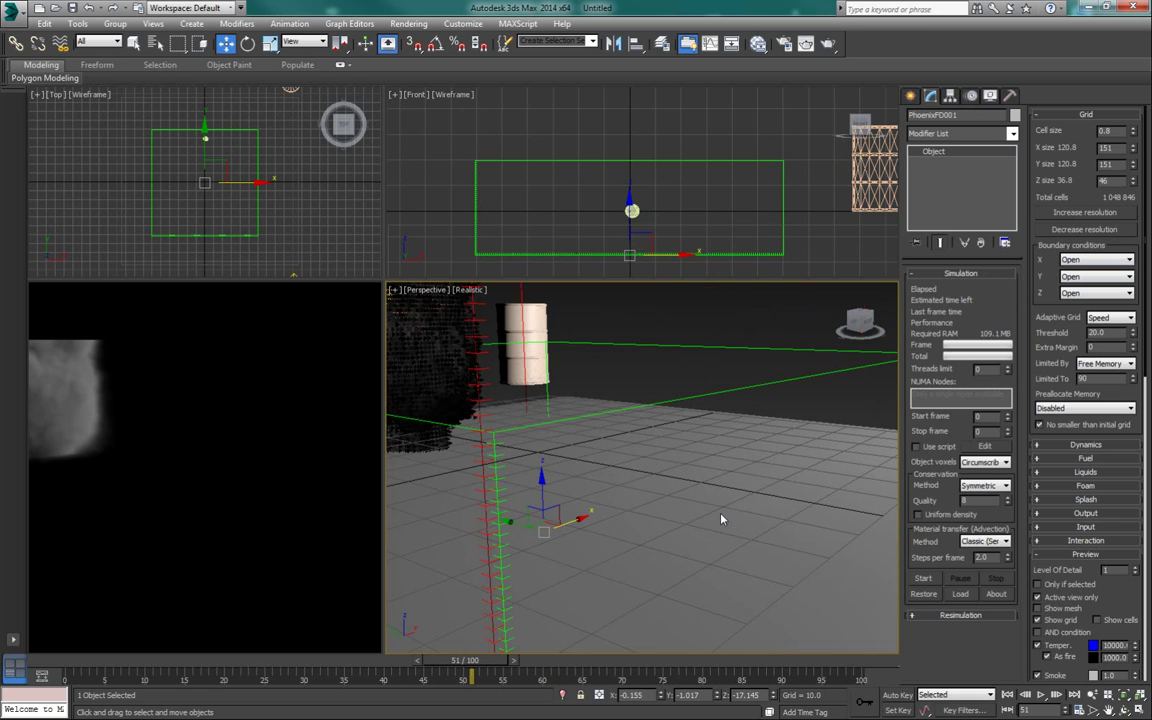
- Try a finer simulator grid with a cell size of 0.512 and return the cell size to 0.8
left_click(1070, 216)
left_click(1070, 216)
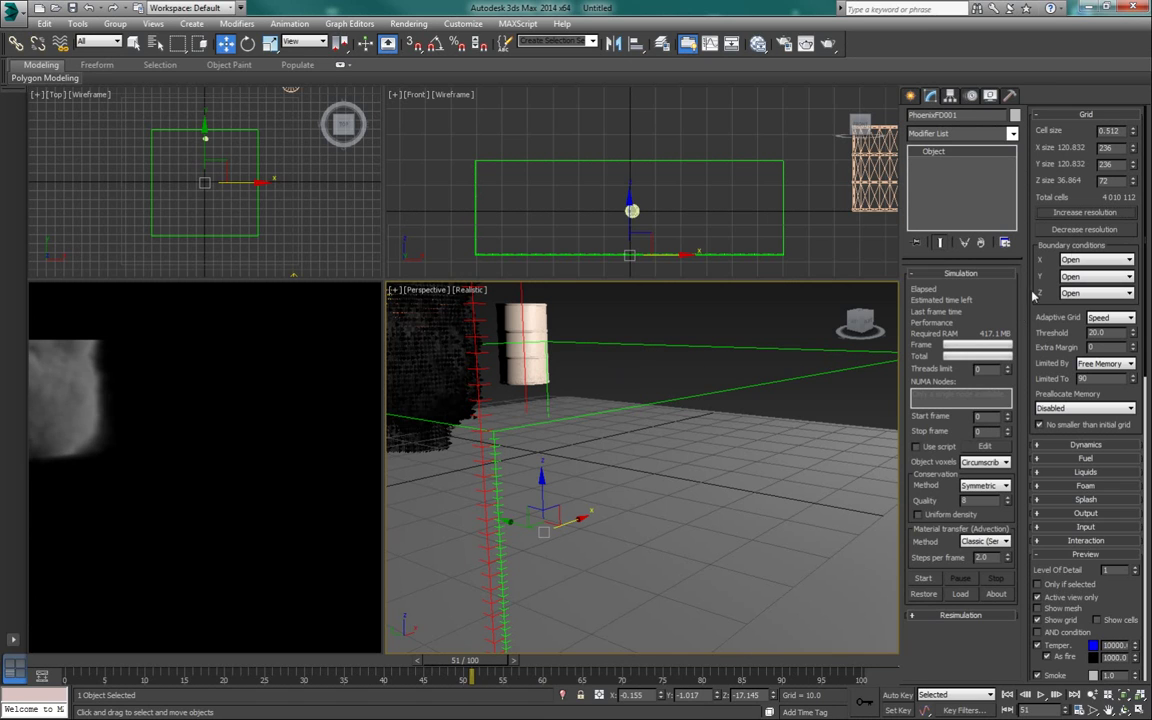
left_click(1085, 229)
left_click(1085, 229)
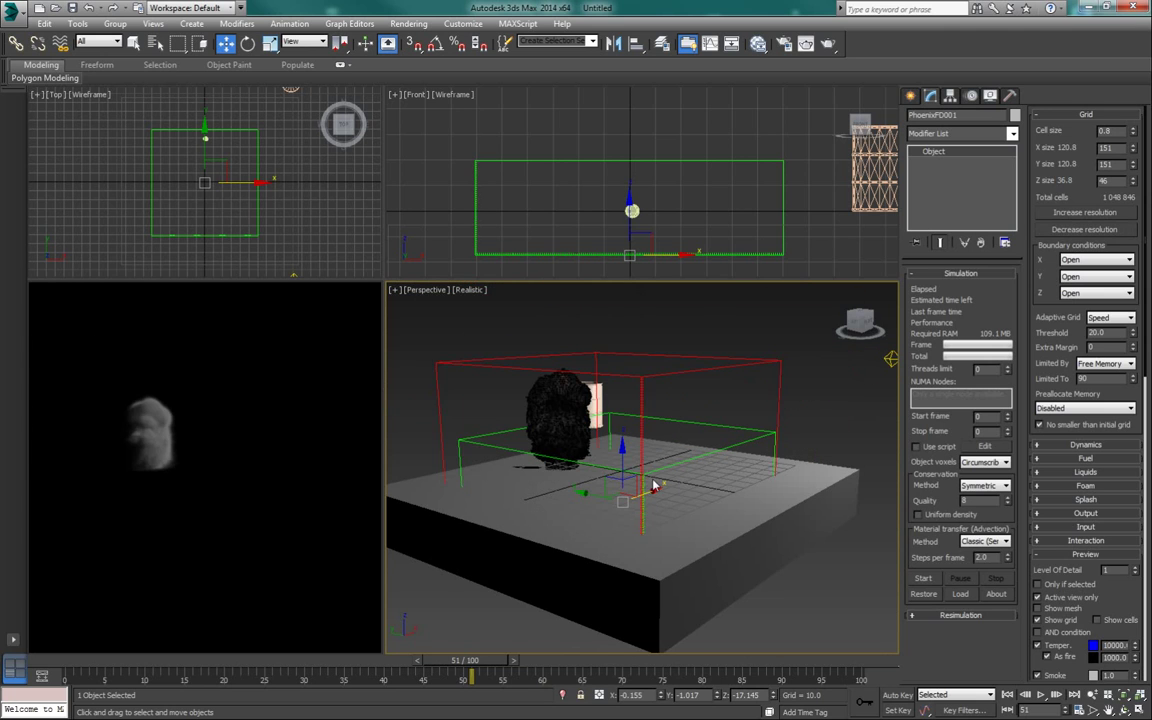
middle_click_drag(656, 478, 688, 449, "alt")
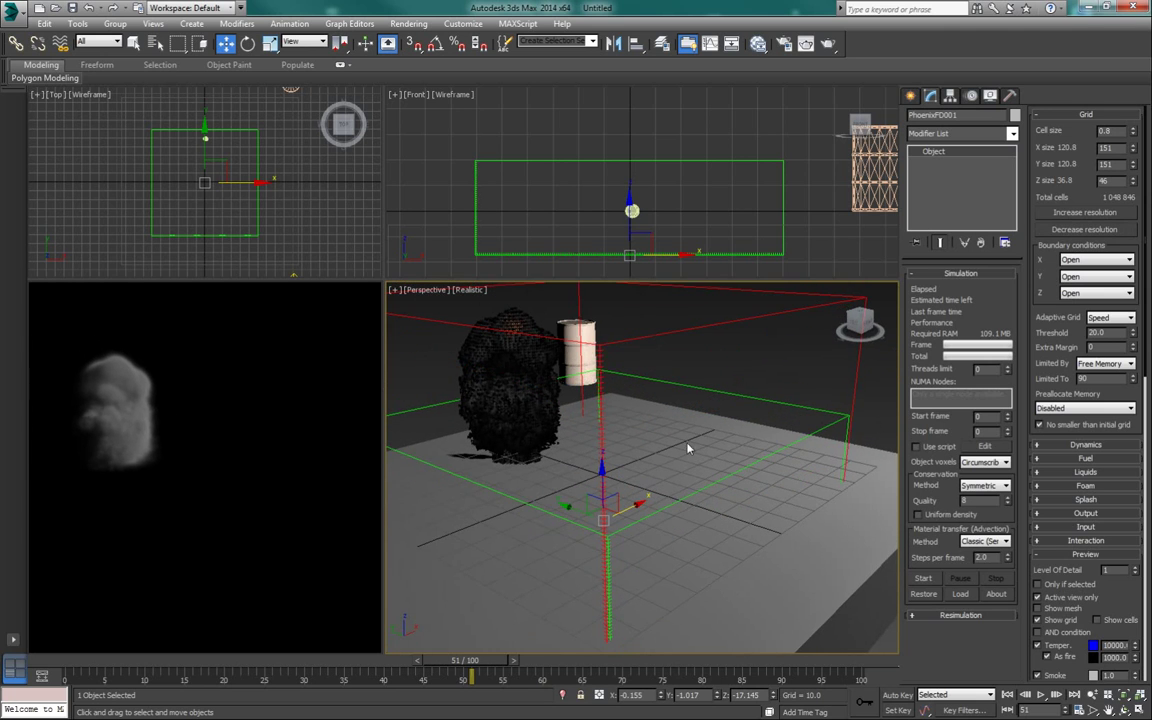
- Review the grid's size values, run the simulation at this resolution to about frame 51 and stop it
double_click(1075, 147)
double_click(1068, 180)
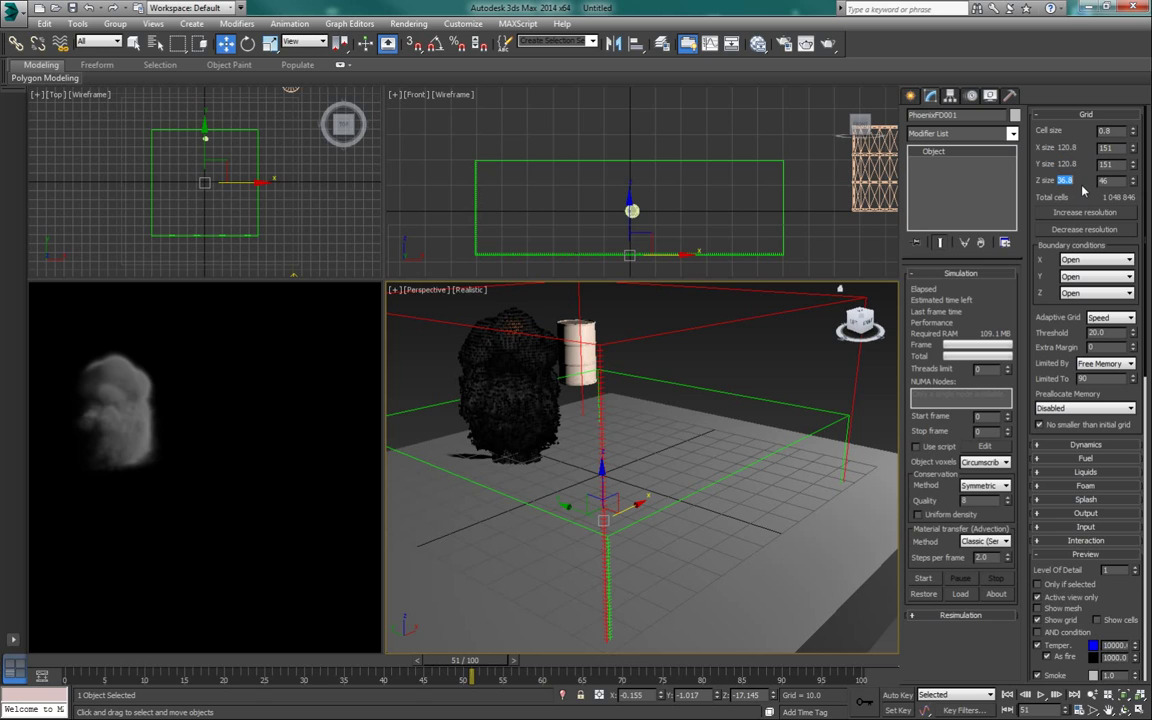
double_click(1104, 134)
double_click(1118, 148)
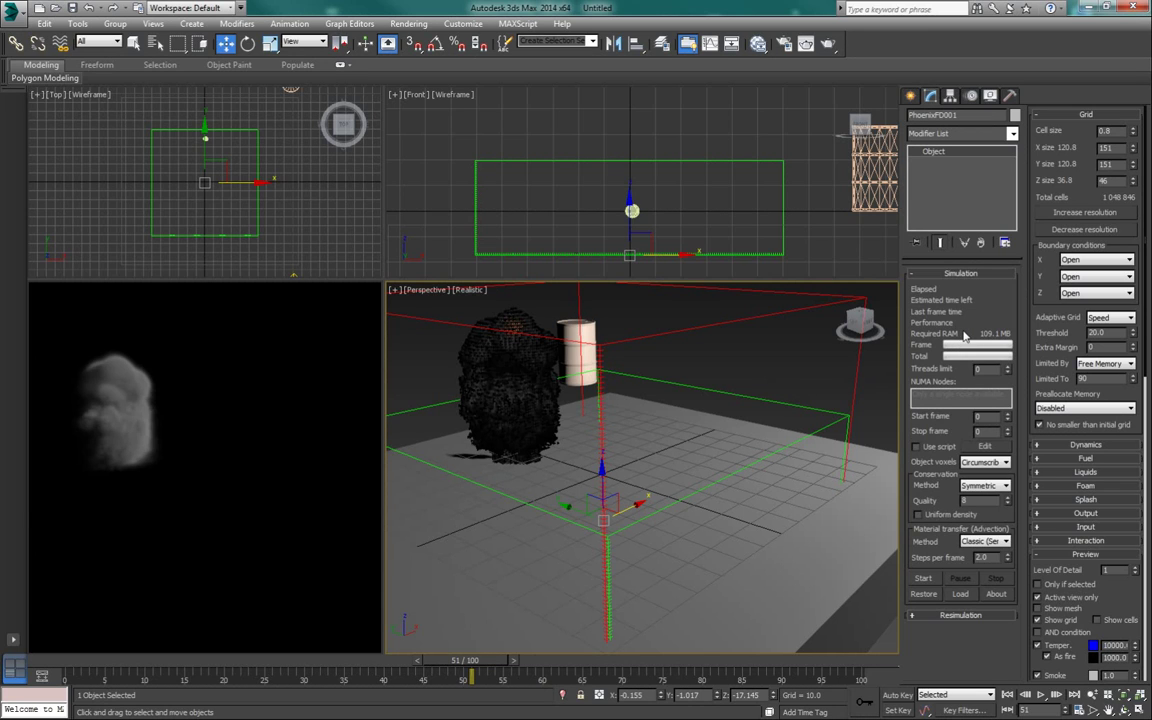
left_click(926, 580)
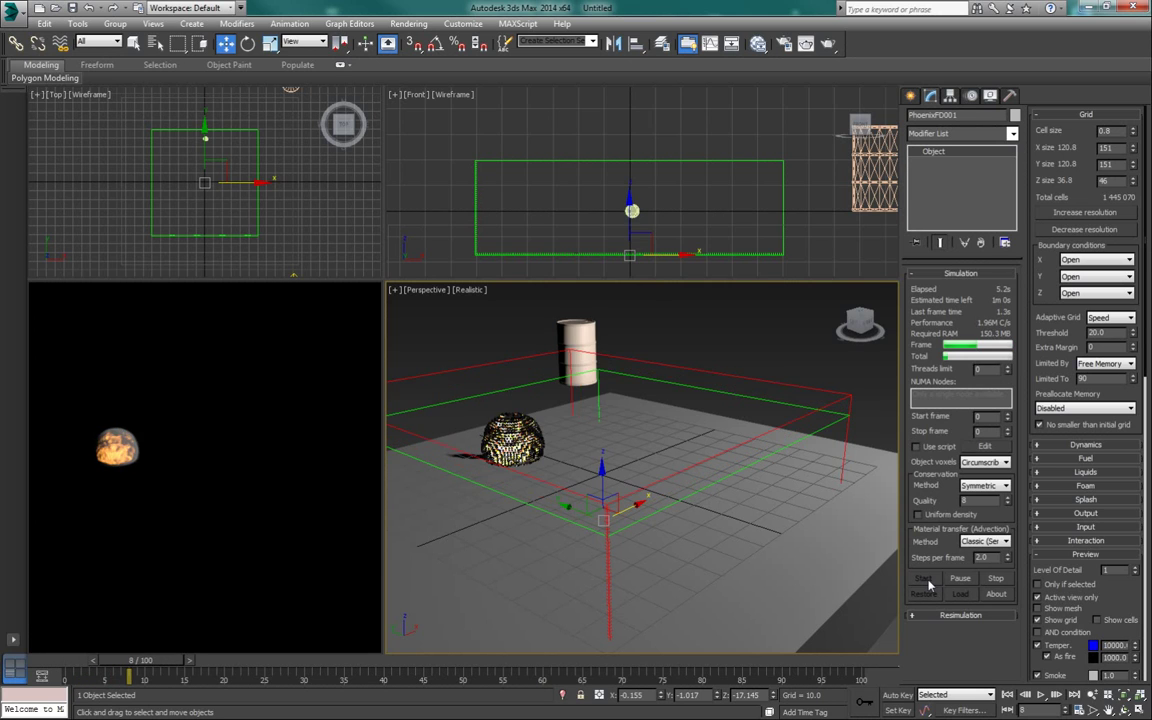
middle_click_drag(640, 445, 616, 466, "alt")
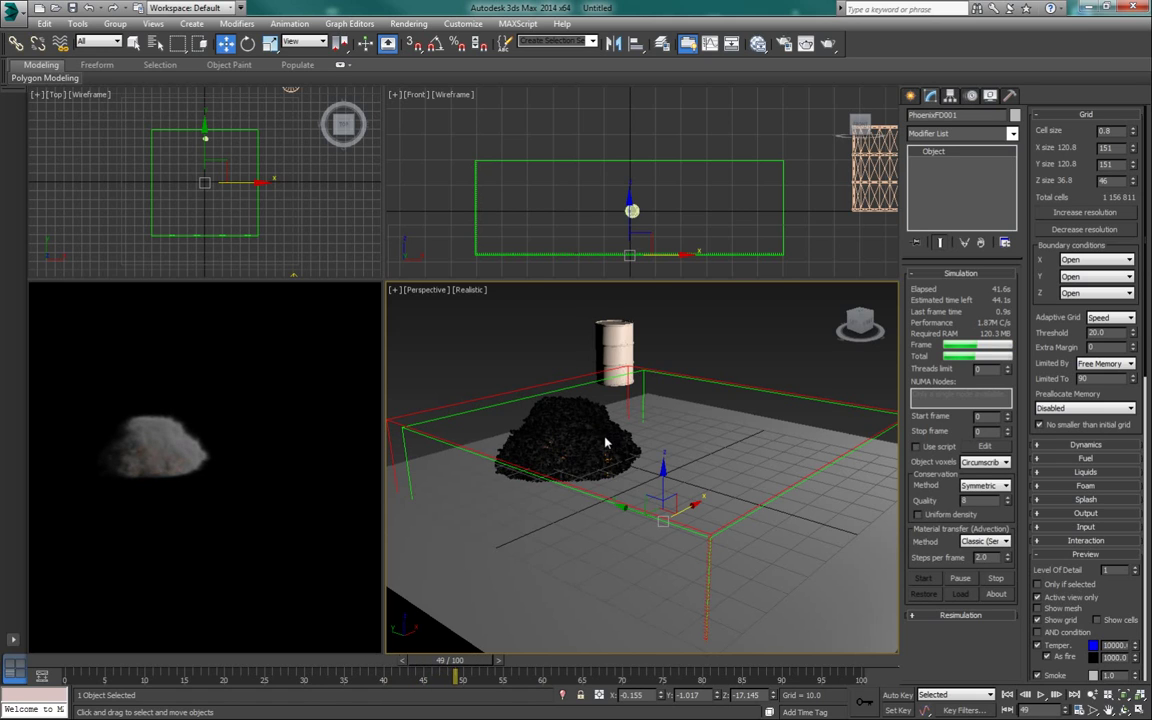
left_click(960, 578)
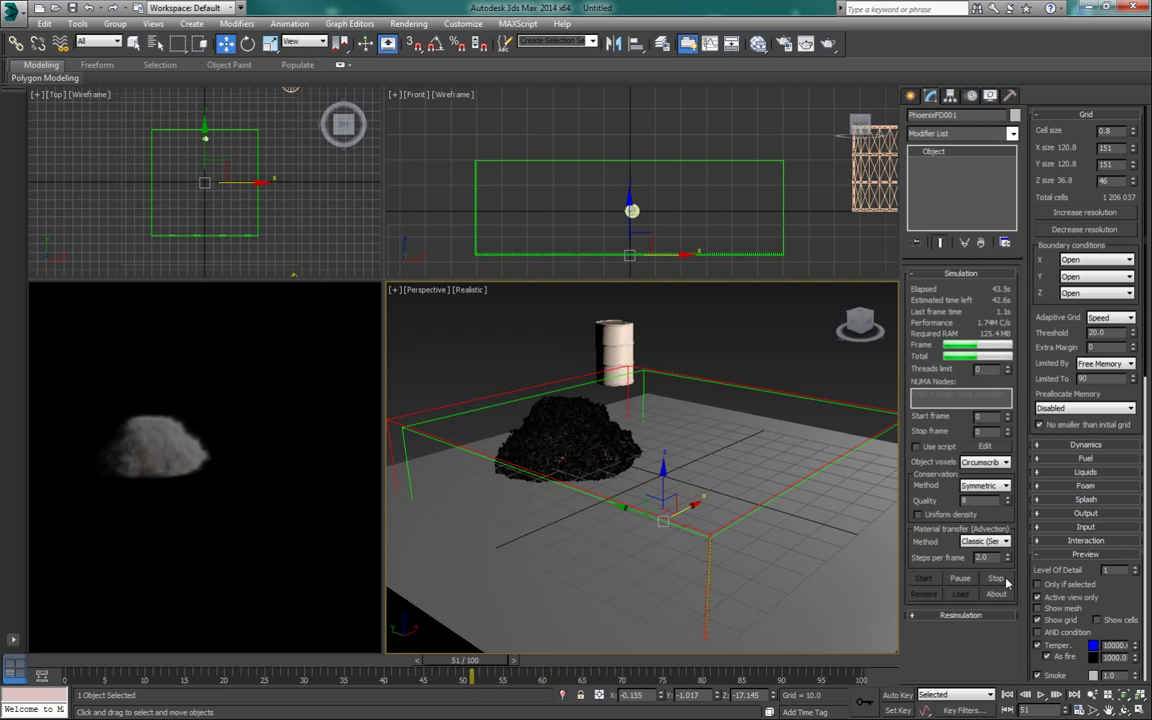
- Set the vorticity in the simulator's dynamics settings to 0.0
scroll(1116, 597, "down", 1)
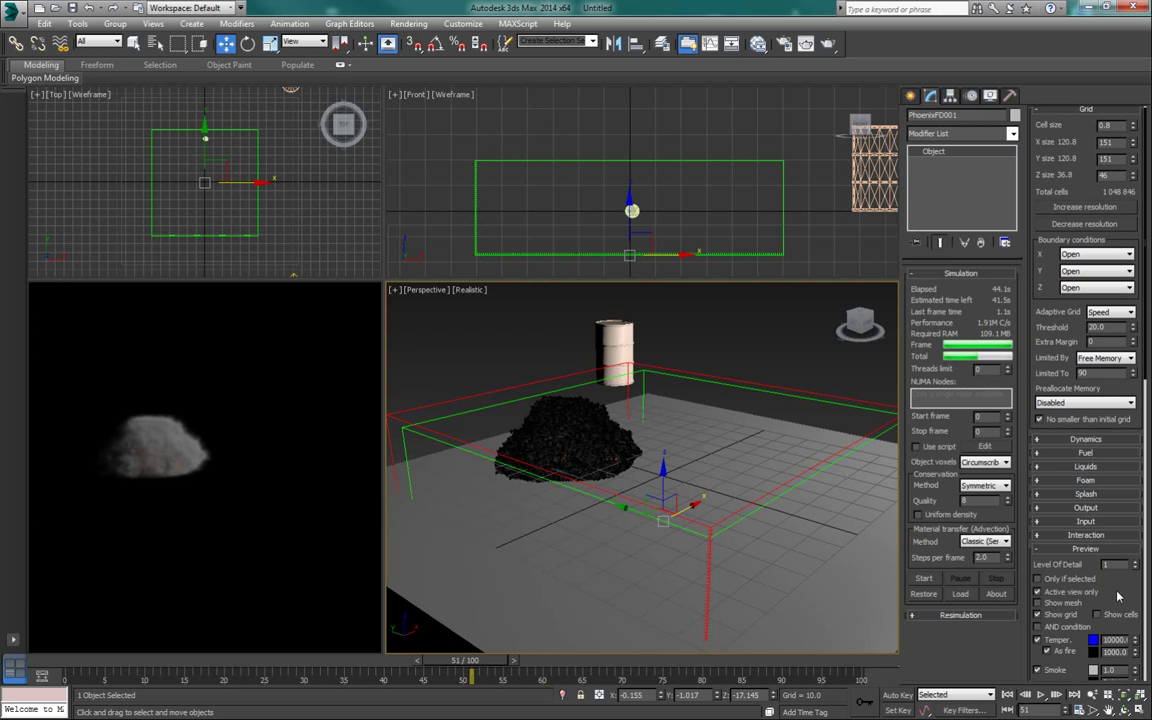
left_click(1084, 440)
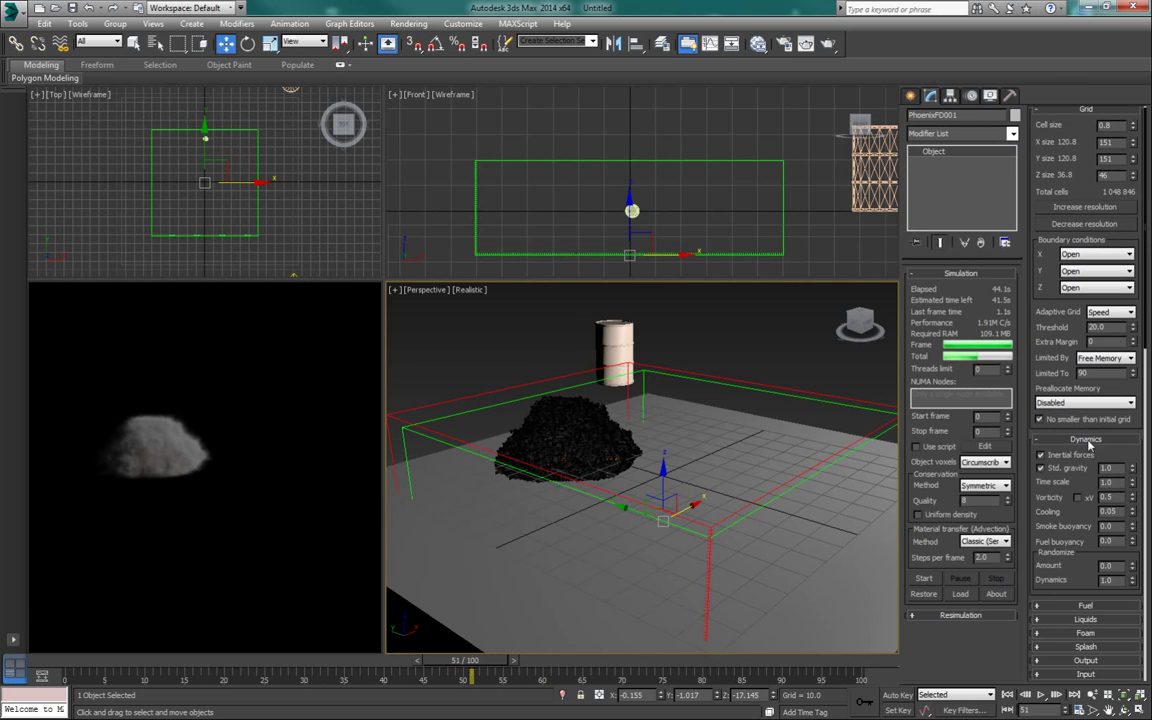
scroll(1052, 508, "down", 2)
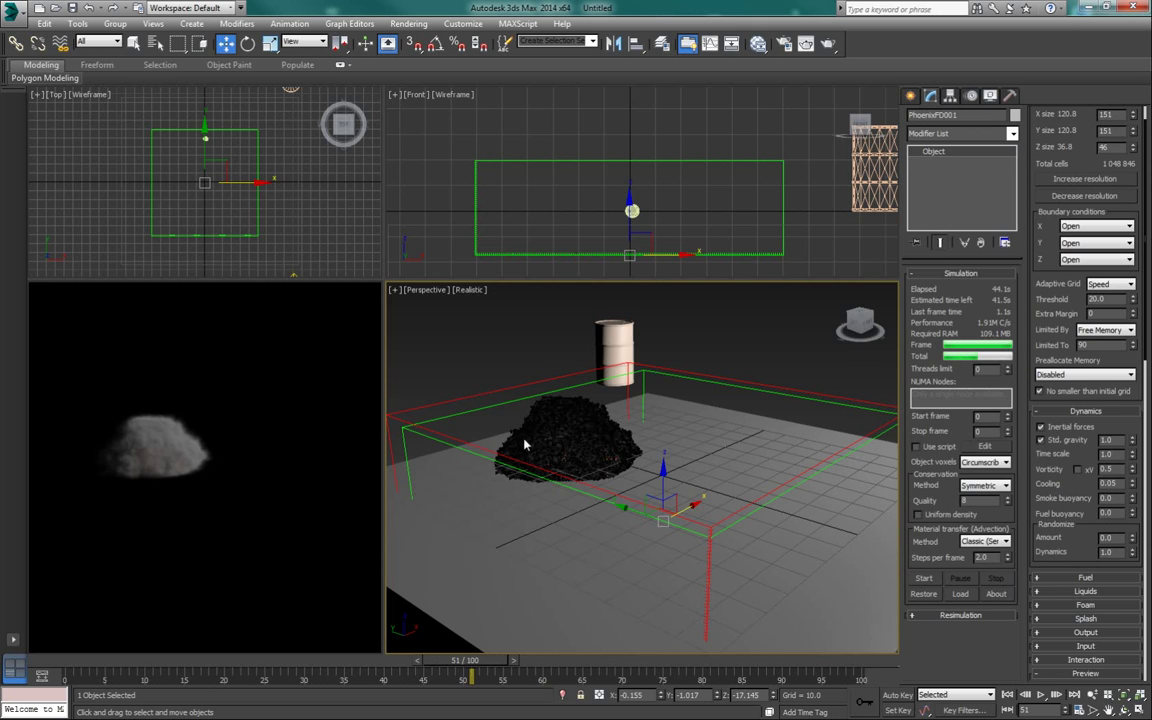
left_click_drag(1114, 471, 1073, 475)
type("0")
key("Return")
- Rerun the simulation without vorticity to about frame 38 and stop it
left_click(923, 578)
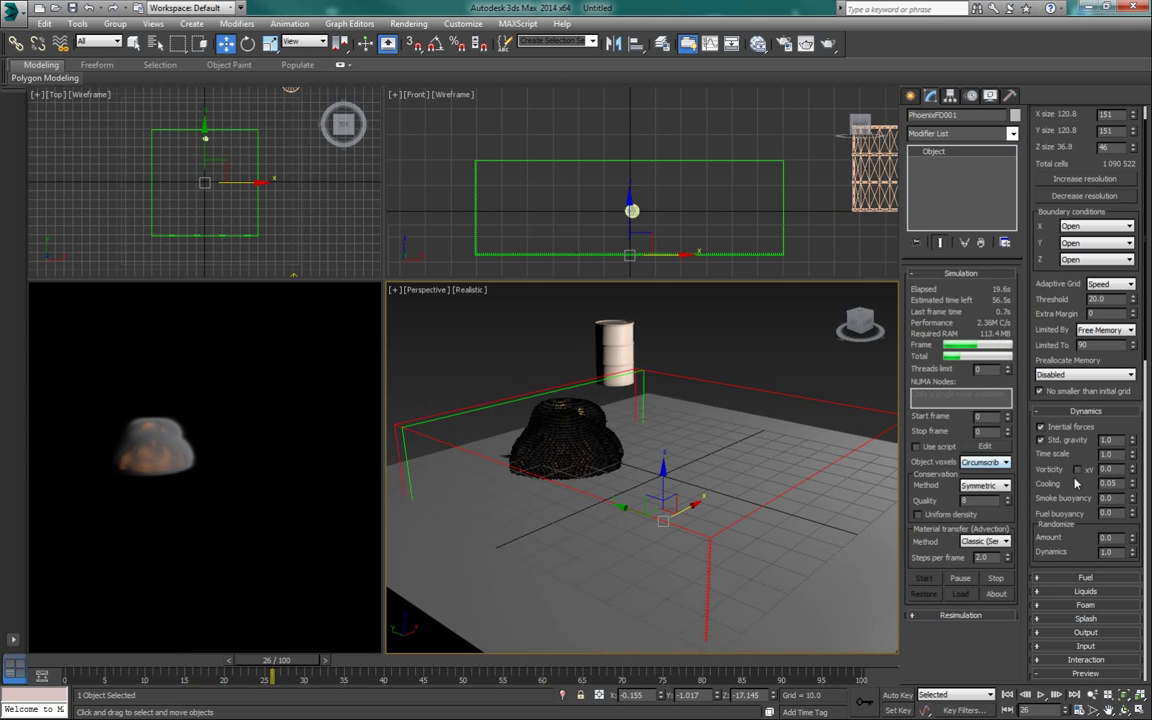
scroll(1052, 457, "down", 1)
left_click_drag(1052, 457, 1051, 446)
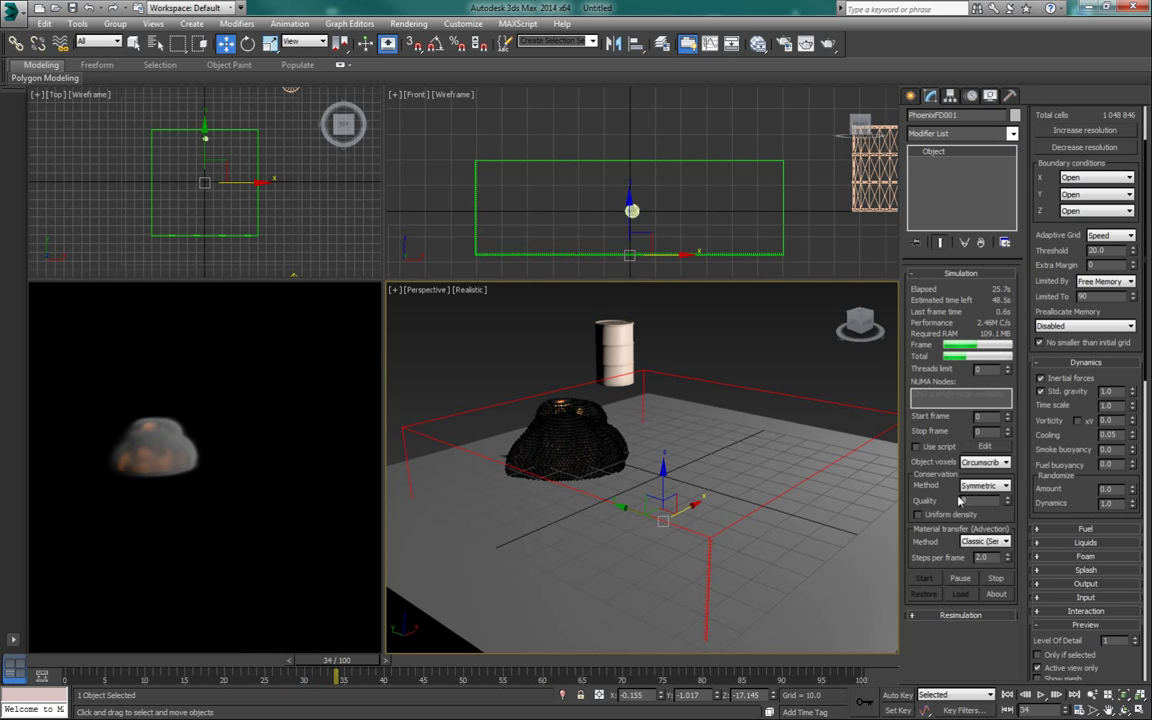
left_click(1003, 581)
- Play back the simulation from the first frame and examine the shape of the smoke from a higher angle
left_click(1008, 696)
left_click(1042, 697)
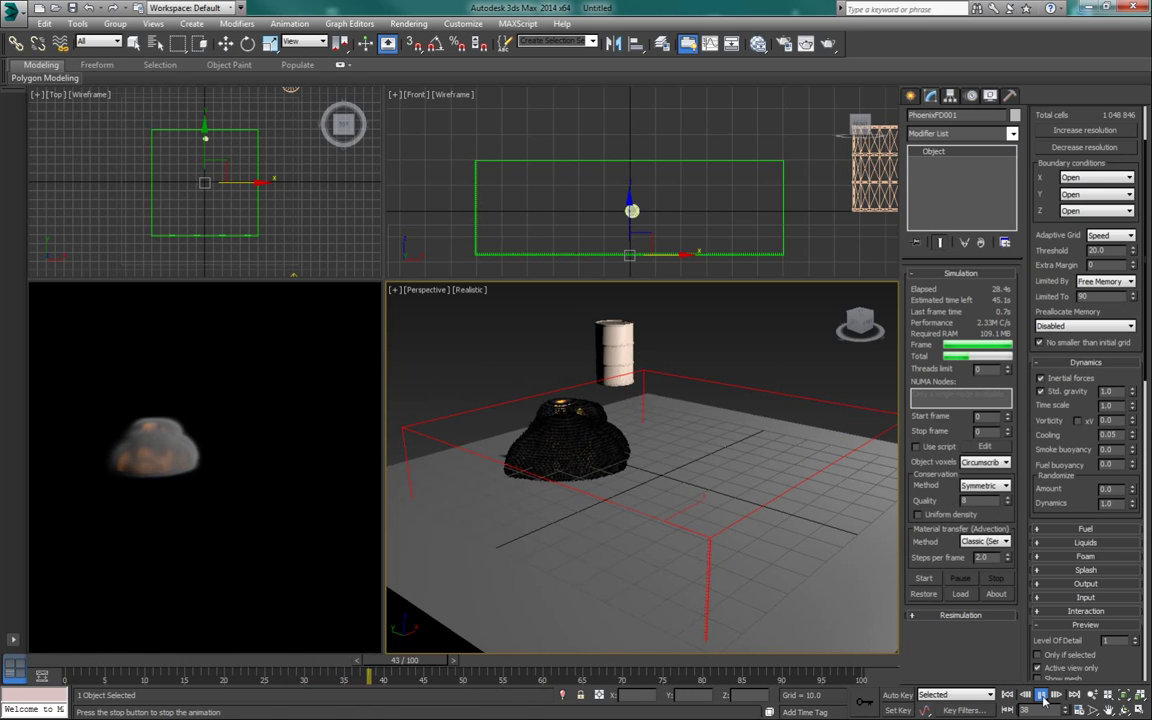
left_click(1042, 697)
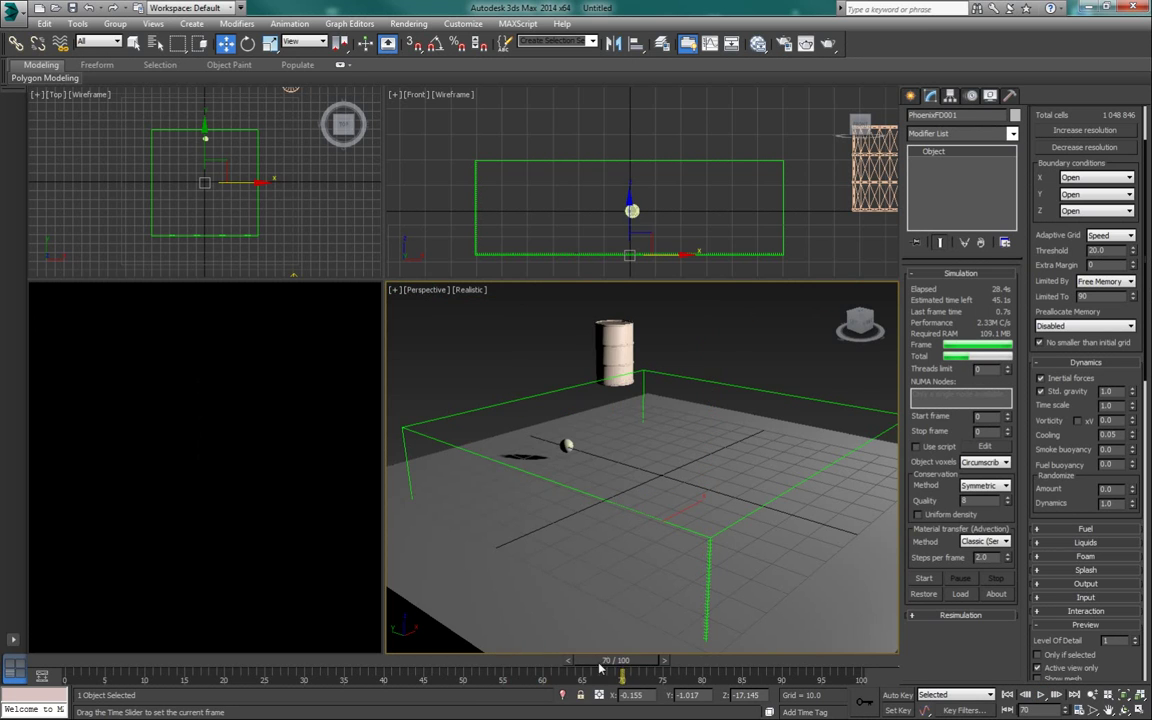
left_click(1042, 697)
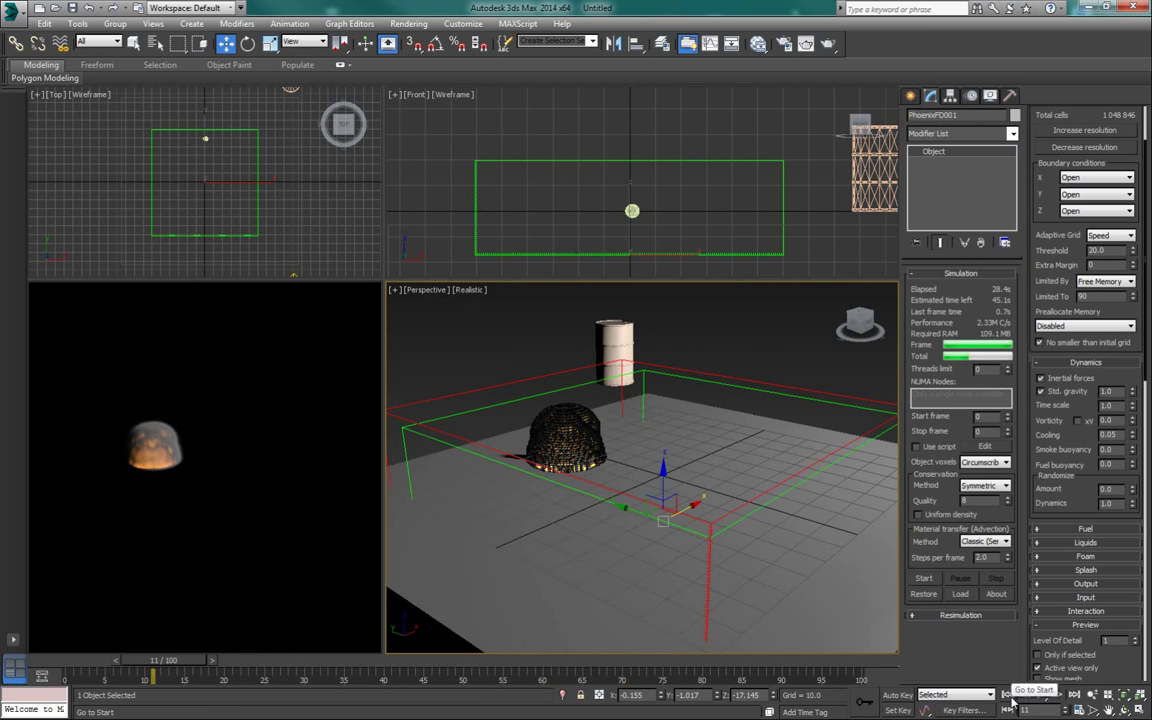
left_click(1042, 697)
middle_click_drag(696, 495, 670, 444, "alt")
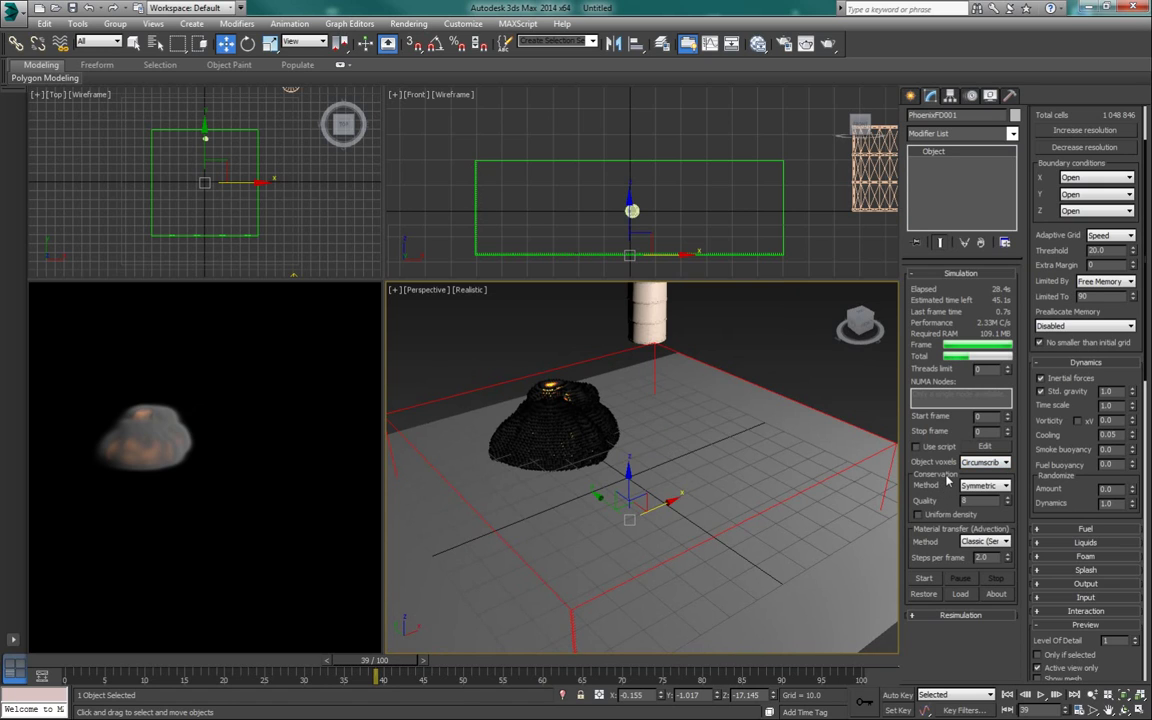
- Set the conservation quality to 50 and start the simulation again
double_click(984, 501)
type("50")
key("Return")
left_click(924, 579)
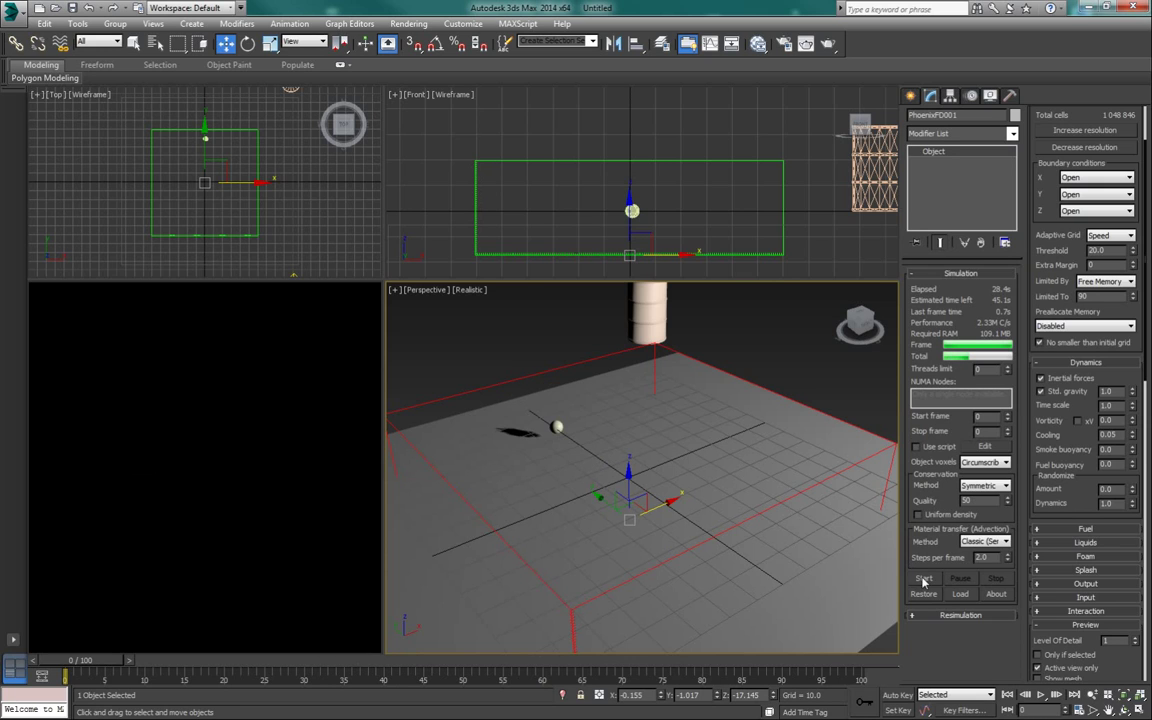
- Review the available conservation methods while the simulation runs, keeping Symmetric
left_click(980, 487)
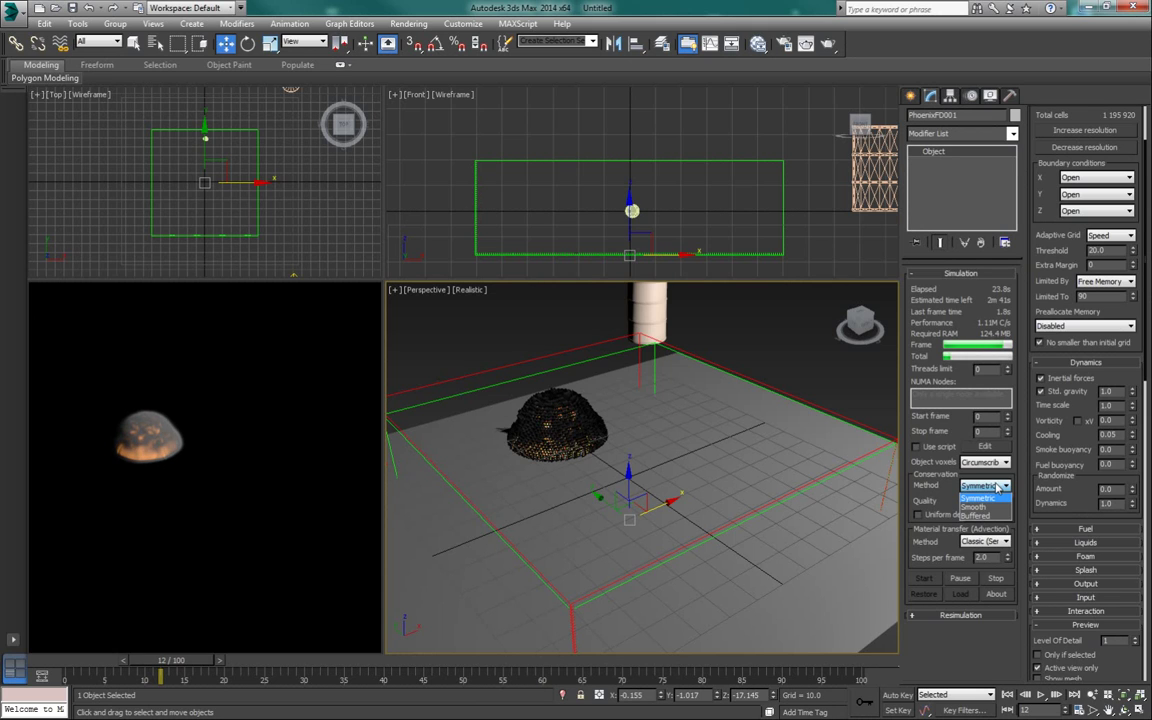
left_click(978, 497)
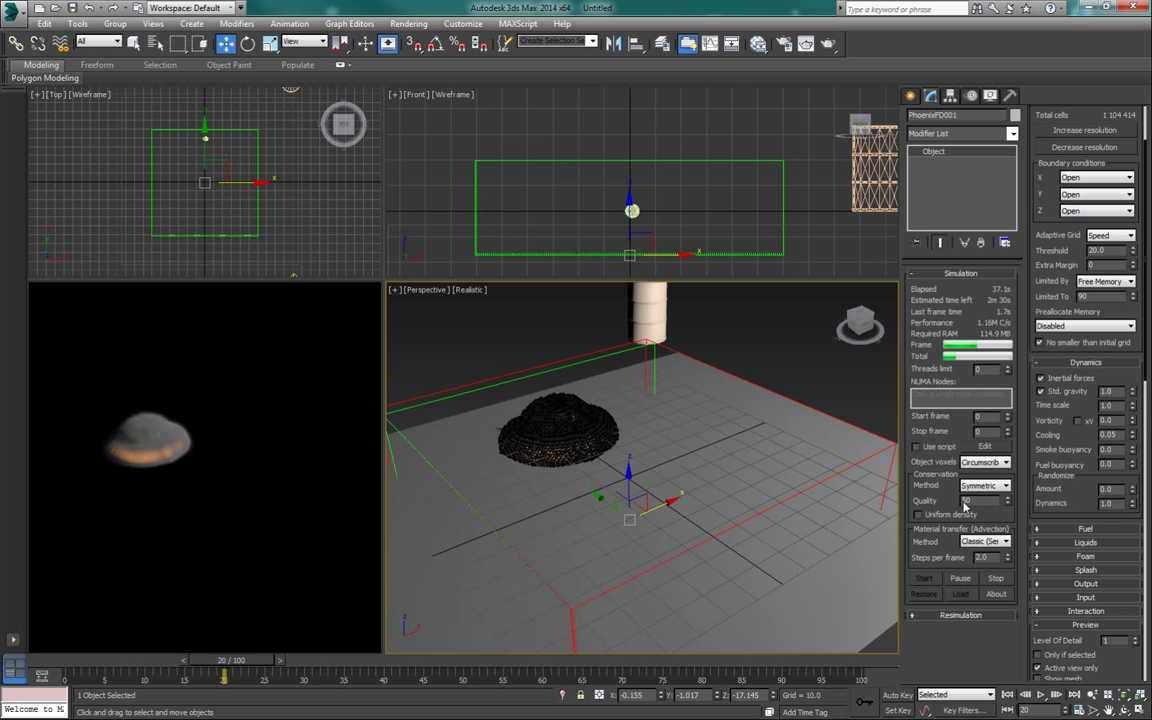
left_click(985, 486)
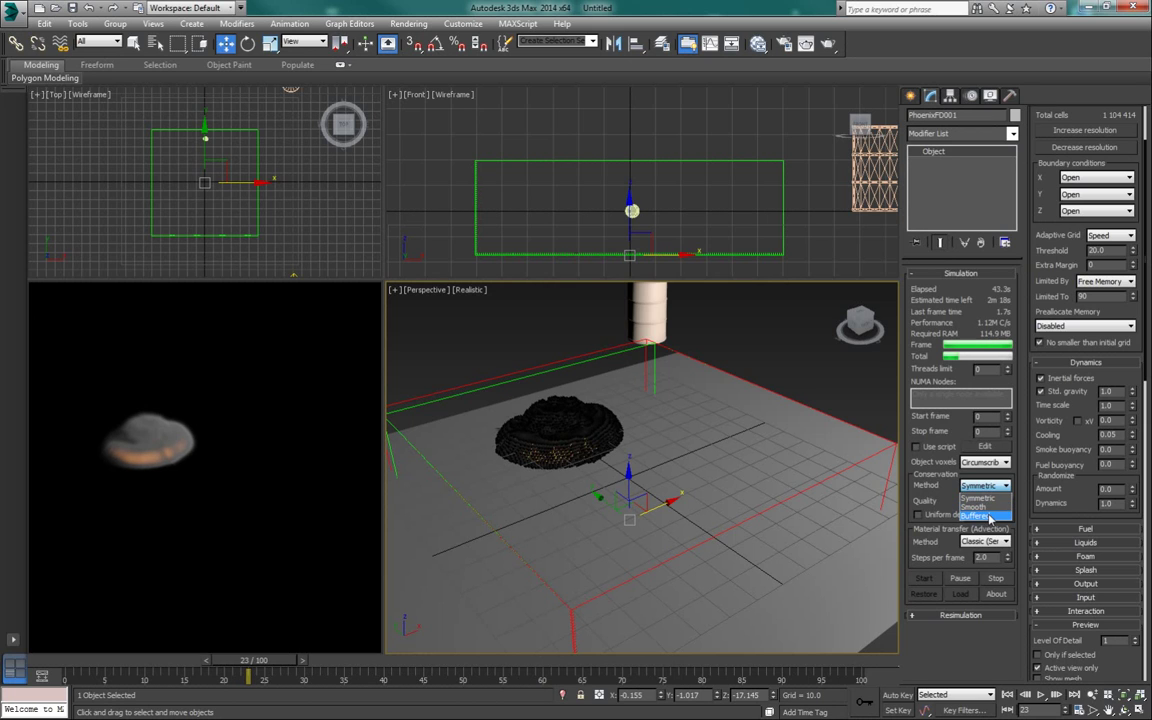
left_click(948, 493)
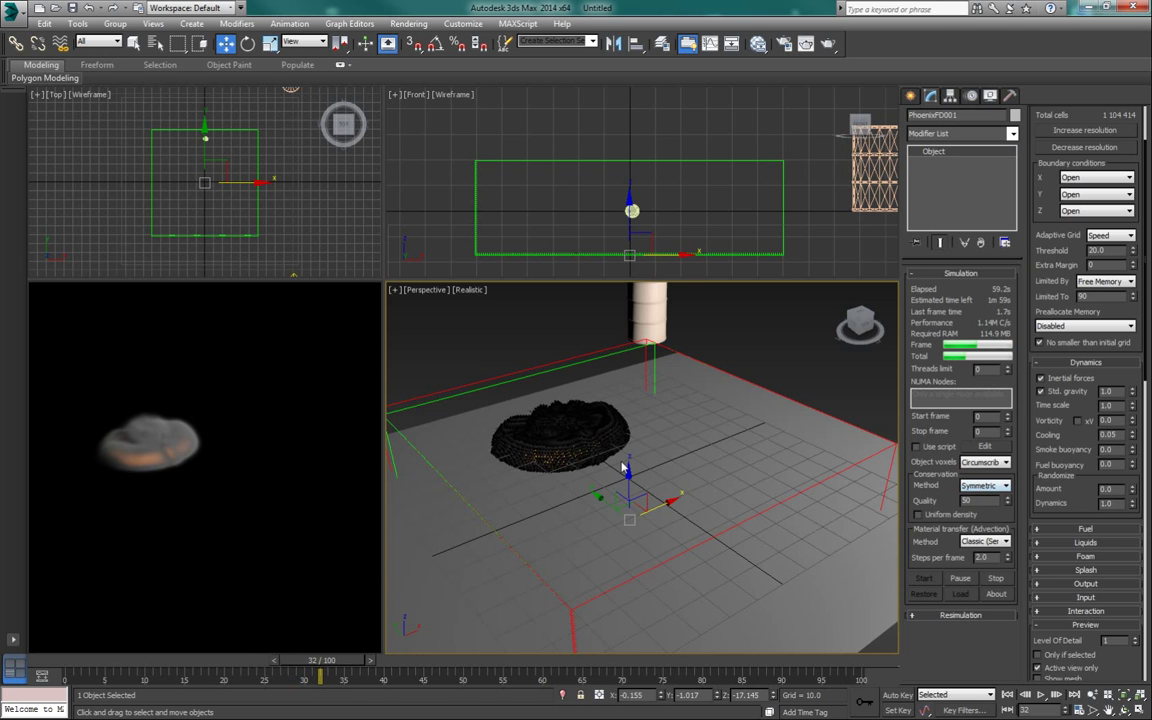
- Examine the spreading smoke from above and from the side, and stop the simulation at about frame 41
middle_click_drag(661, 458, 699, 507, "alt")
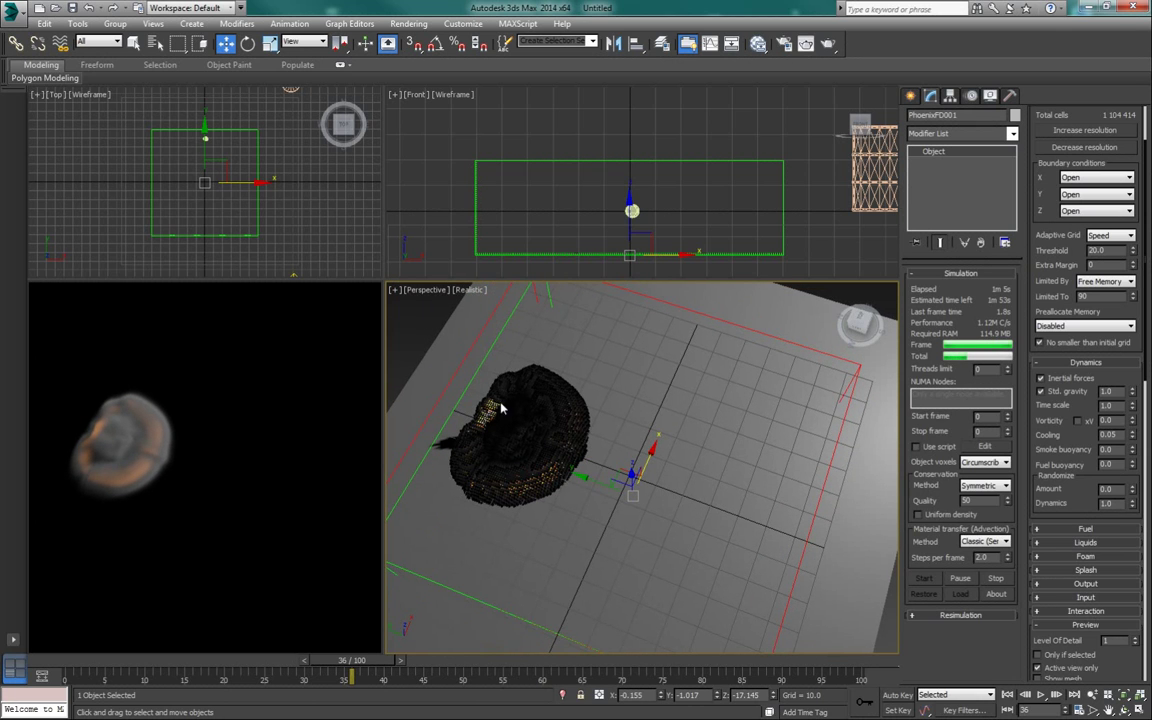
middle_click_drag(558, 470, 548, 437, "alt")
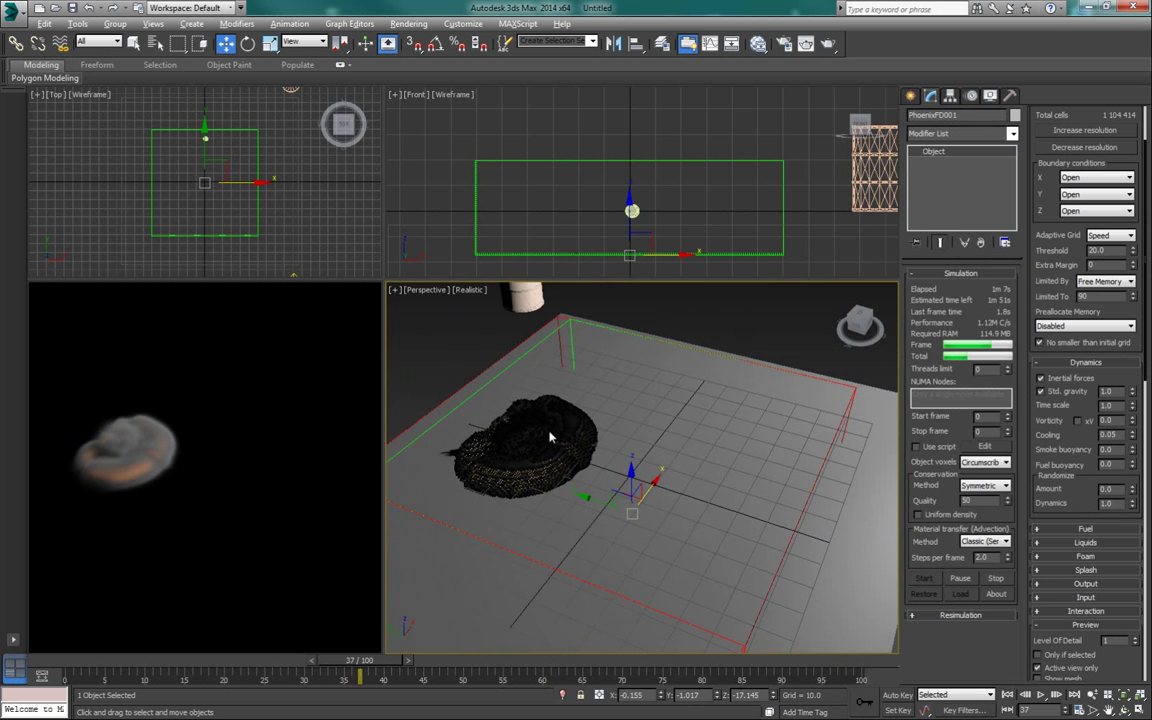
mouse_move(548, 463)
middle_mouse_down("alt")
mouse_move(544, 437)
mouse_move(547, 459)
middle_mouse_up("alt")
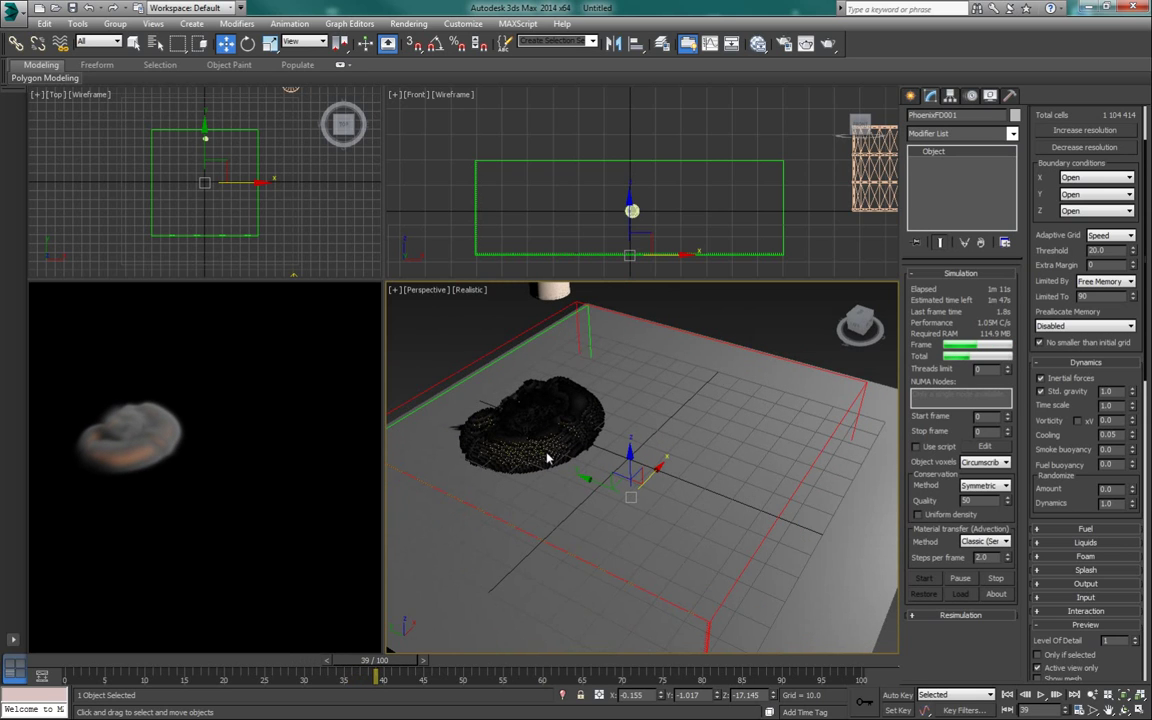
left_click(998, 579)
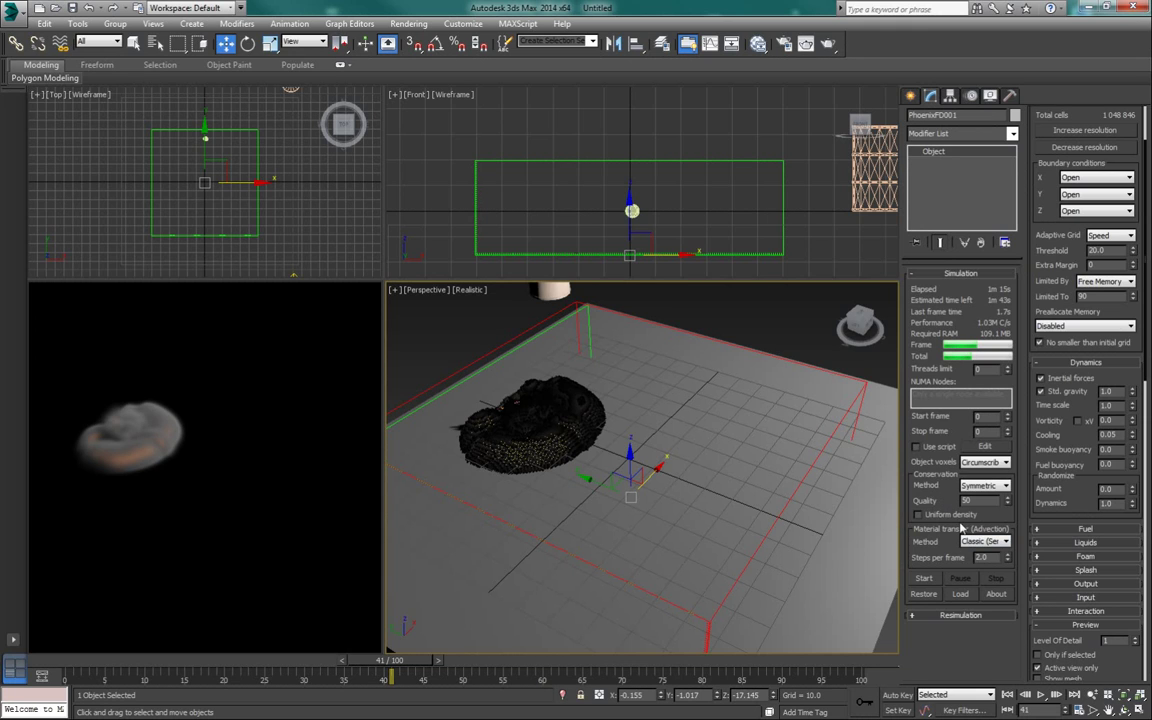
- Change the material transfer (advection) method to Multi-Pass, comparing it with the other available methods
left_click(985, 542)
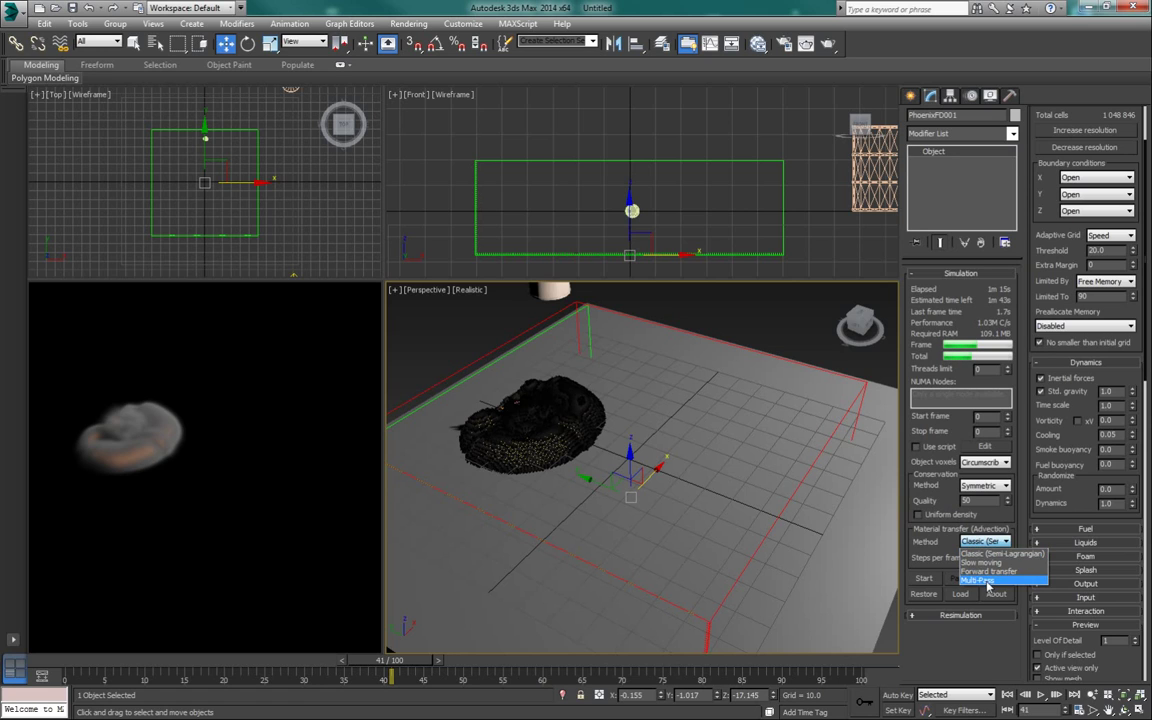
left_click(978, 580)
left_click(982, 541)
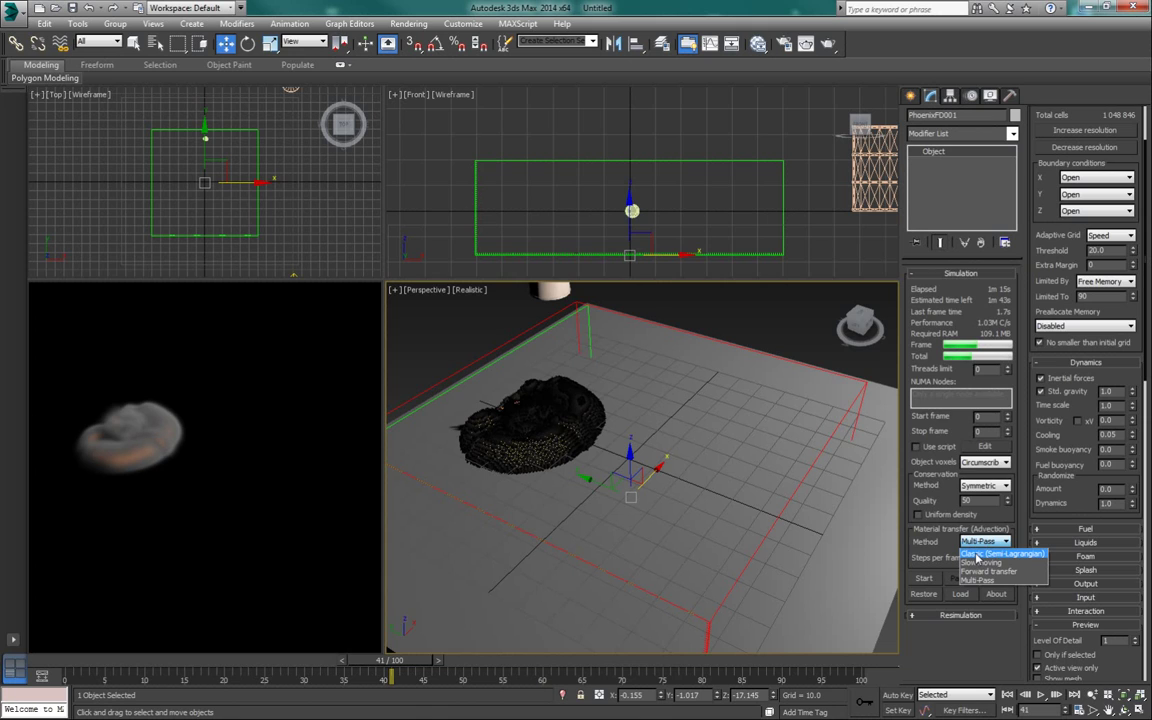
left_click(963, 580)
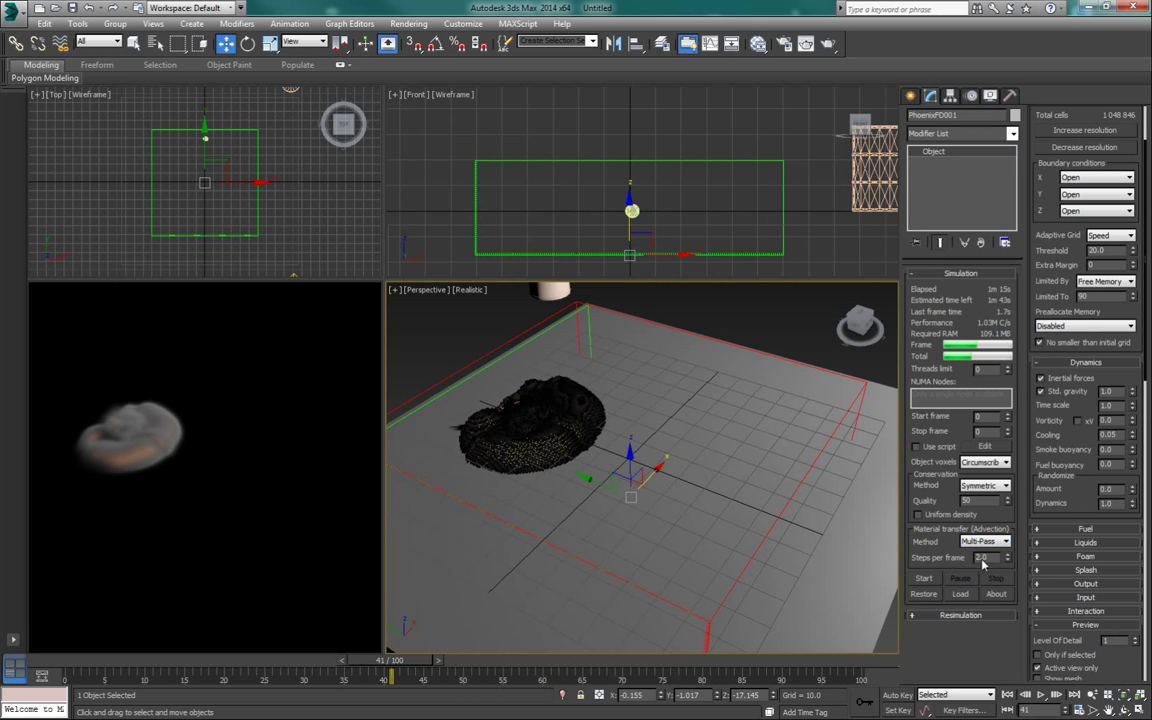
- Set the advection steps per frame to 1.0 and start the simulation
left_click_drag(993, 558, 955, 561)
type("1")
key("Return")
left_click(926, 579)
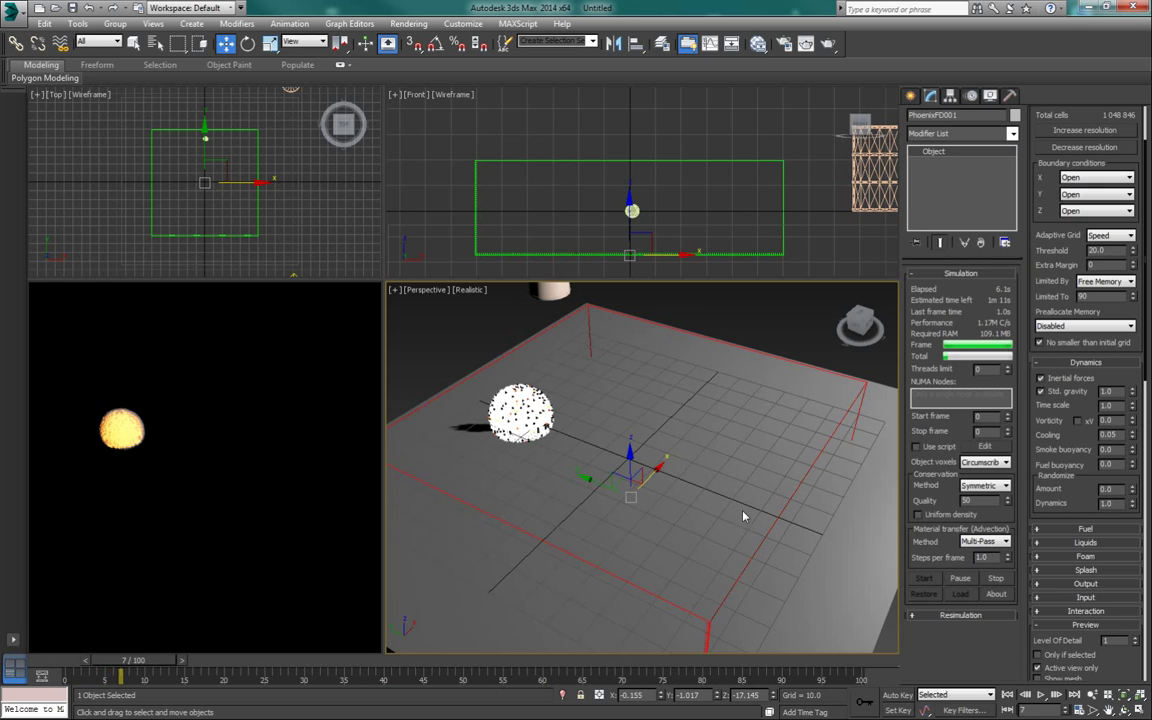
- Stop the running simulation at about frame 21, enable Uniform density and start the simulation again
middle_click_drag(641, 492, 644, 489, "alt")
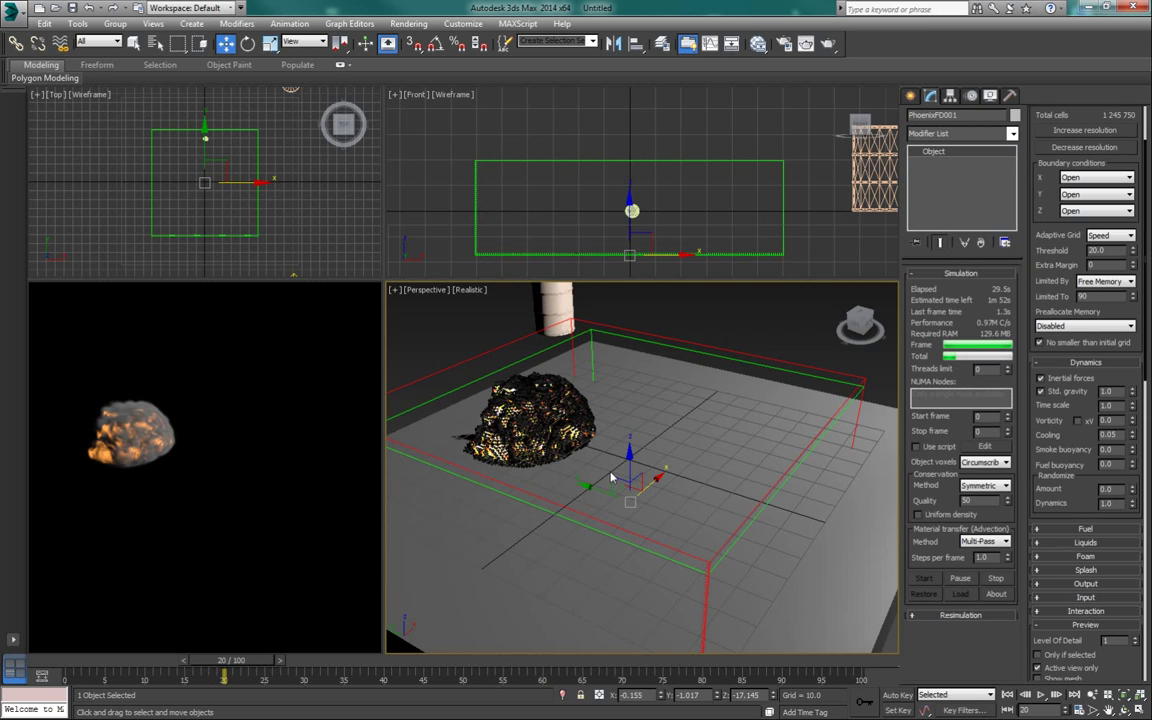
left_click(1004, 580)
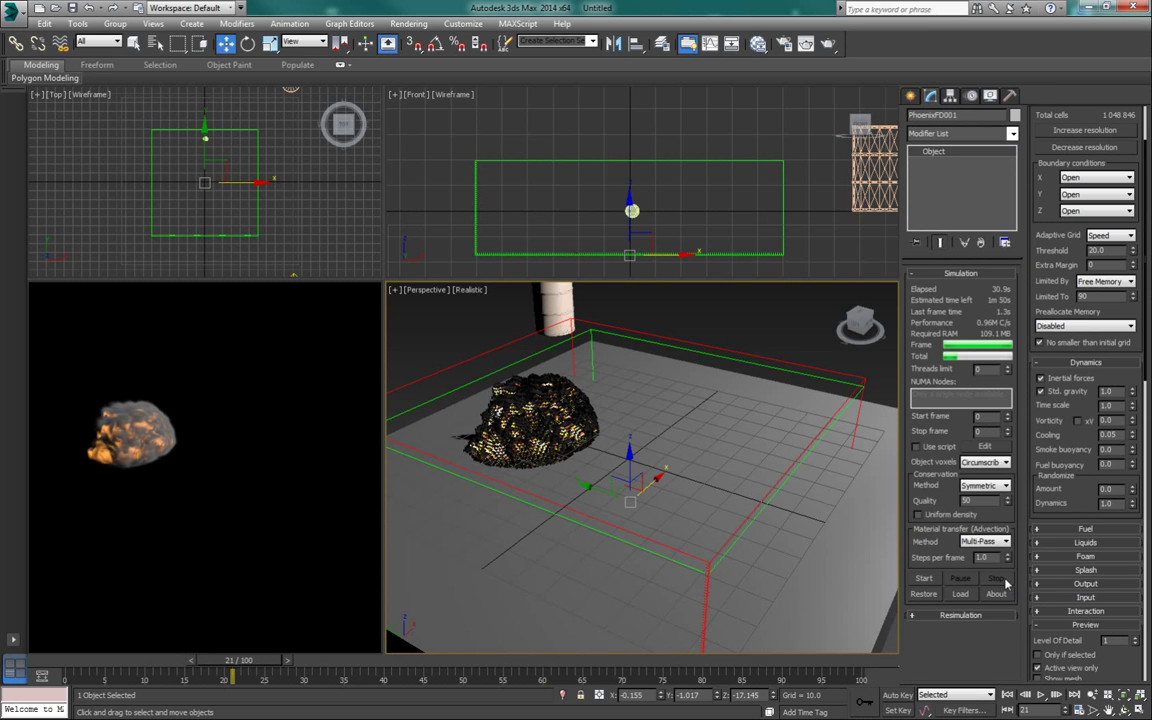
left_click(918, 514)
left_click(924, 579)
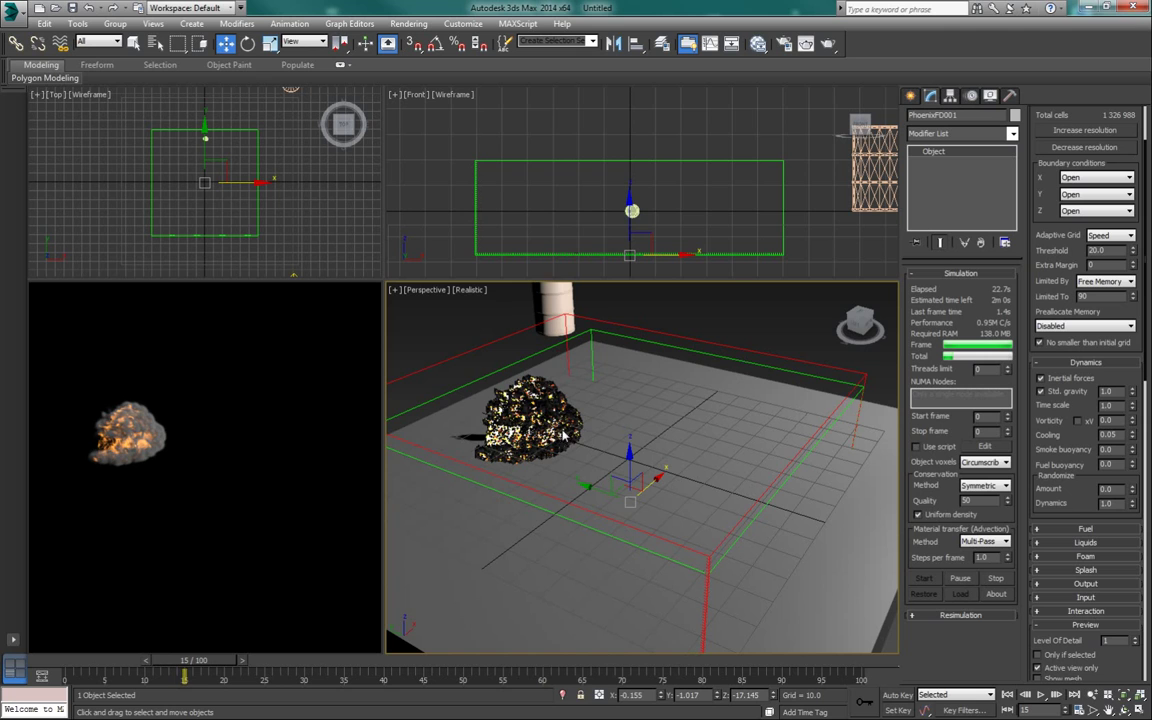
- Examine the uniform-density smoke from several angles and stop the simulation at about frame 35
middle_click_drag(553, 447, 600, 448, "alt")
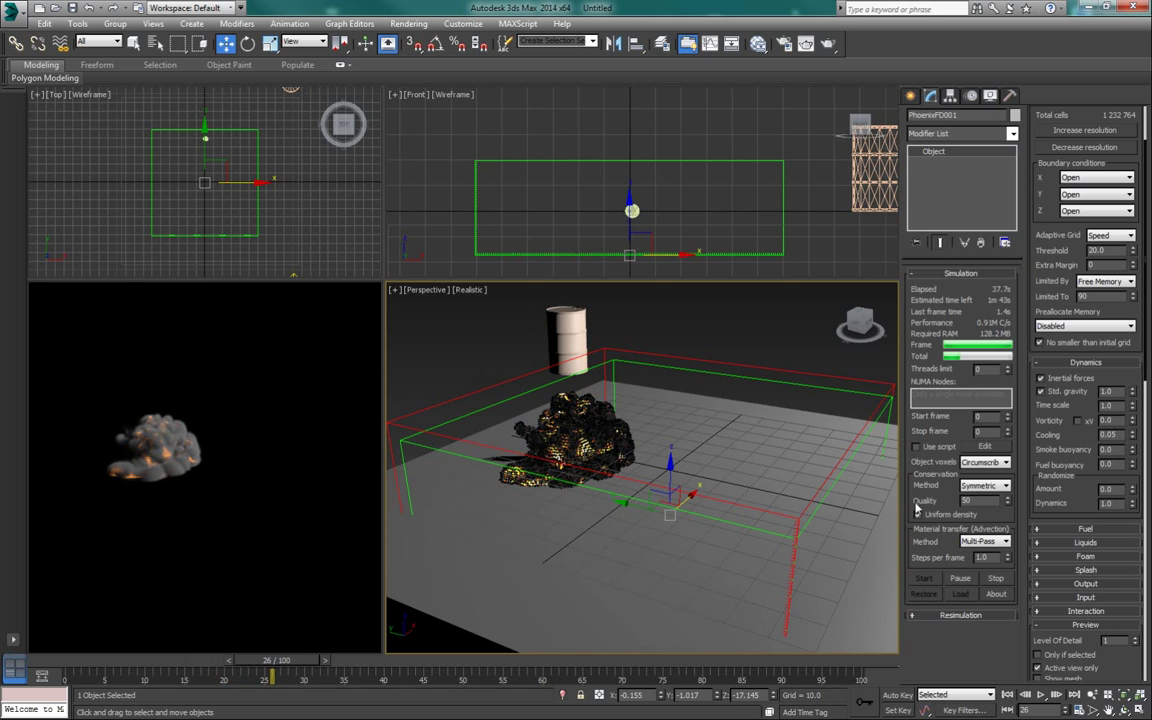
mouse_move(585, 462)
middle_mouse_down("alt")
mouse_move(632, 480)
mouse_move(652, 472)
mouse_move(603, 478)
mouse_move(568, 460)
middle_mouse_up("alt")
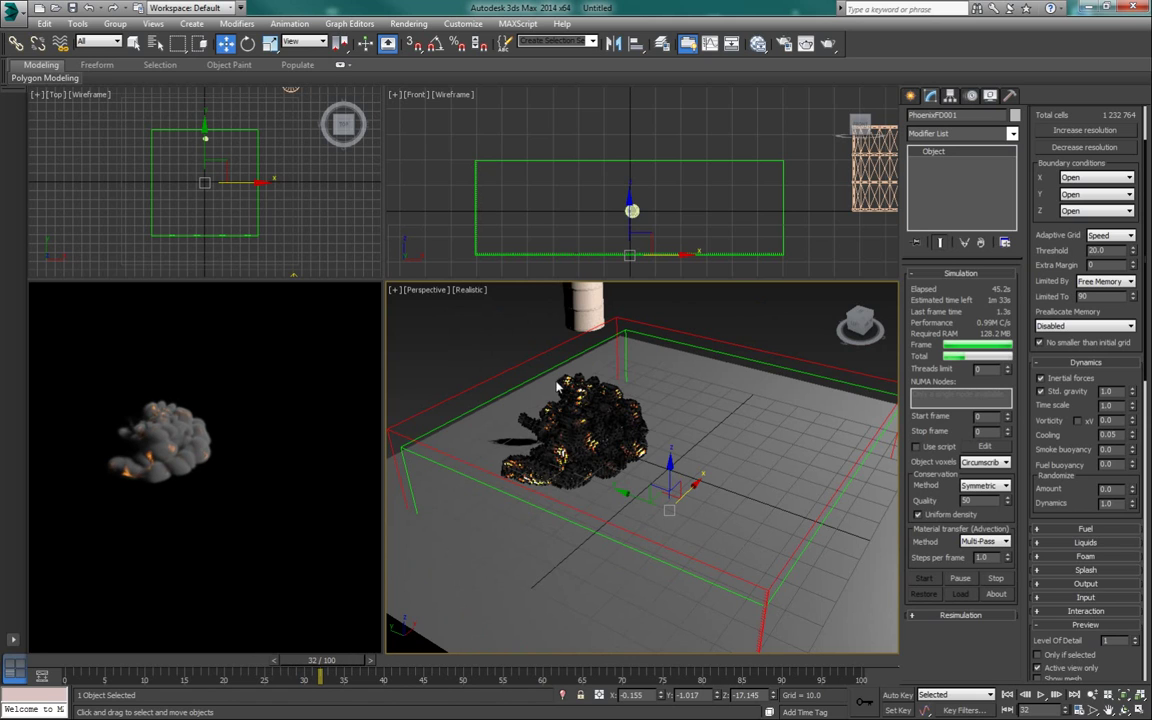
left_click(998, 579)
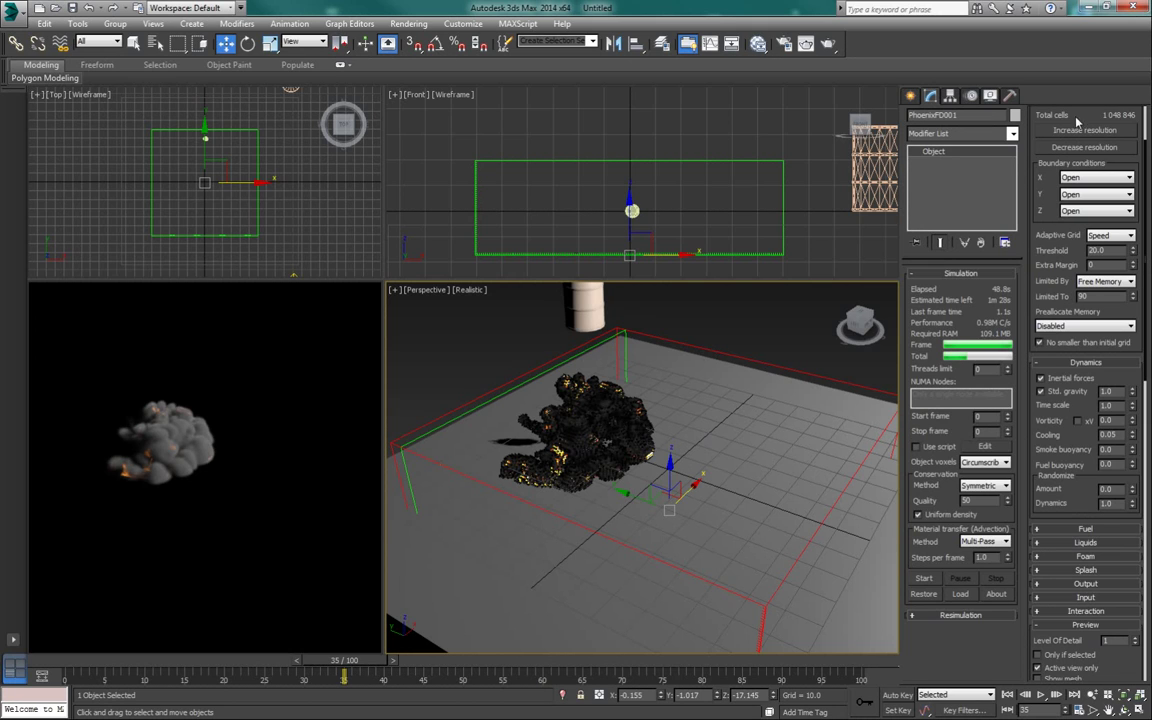
- Enlarge the simulation grid to an X size of 166 and a Y size of 196 cells, and start the simulation
scroll(1090, 150, "up", 3)
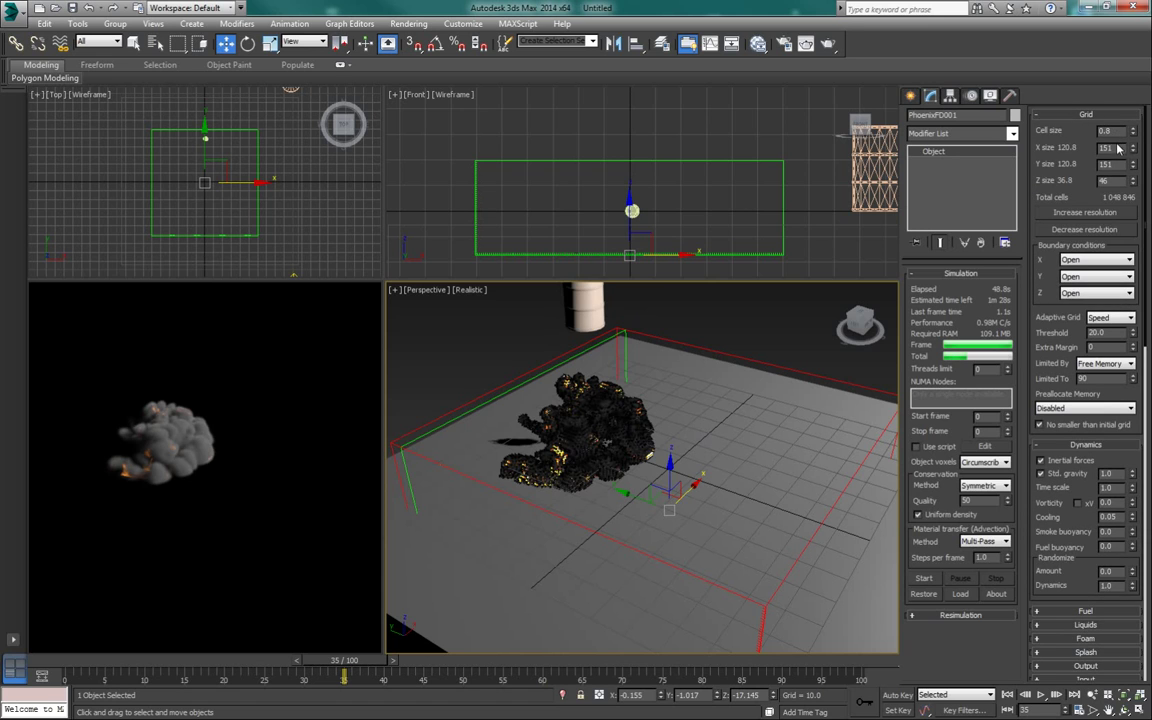
mouse_move(1133, 149)
left_mouse_down()
mouse_move(1135, 159)
mouse_move(1135, 147)
left_mouse_up()
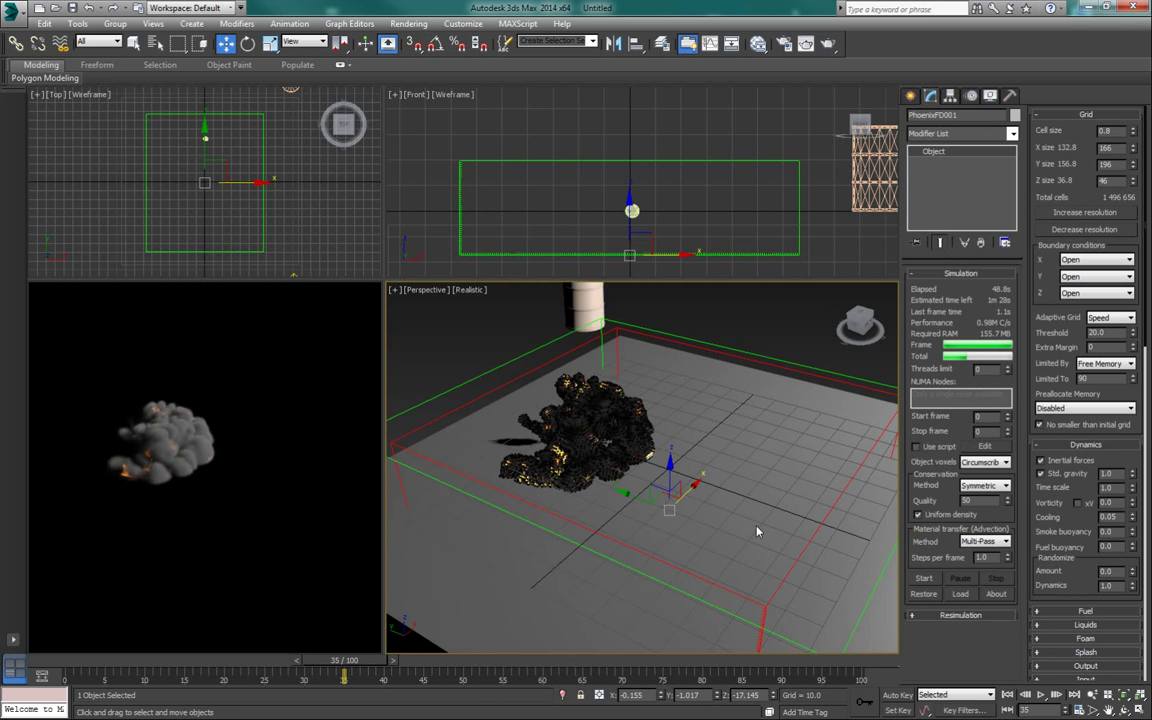
scroll(743, 504, "down", 5)
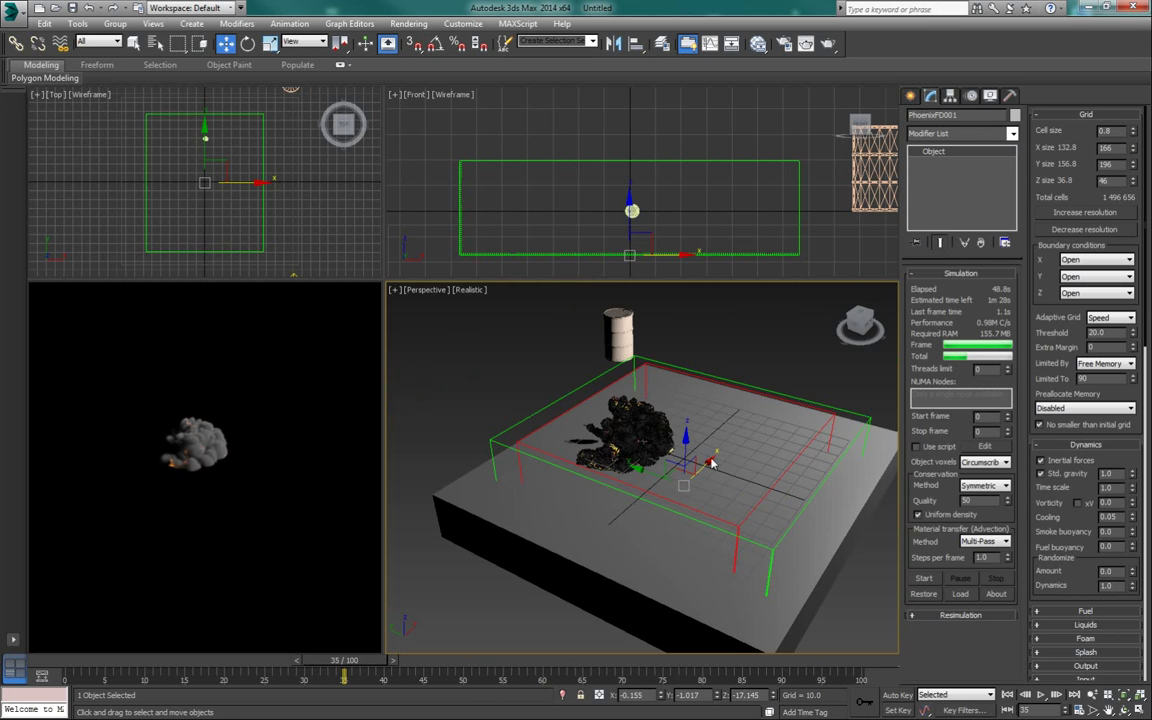
middle_click_drag(841, 504, 775, 525, "alt")
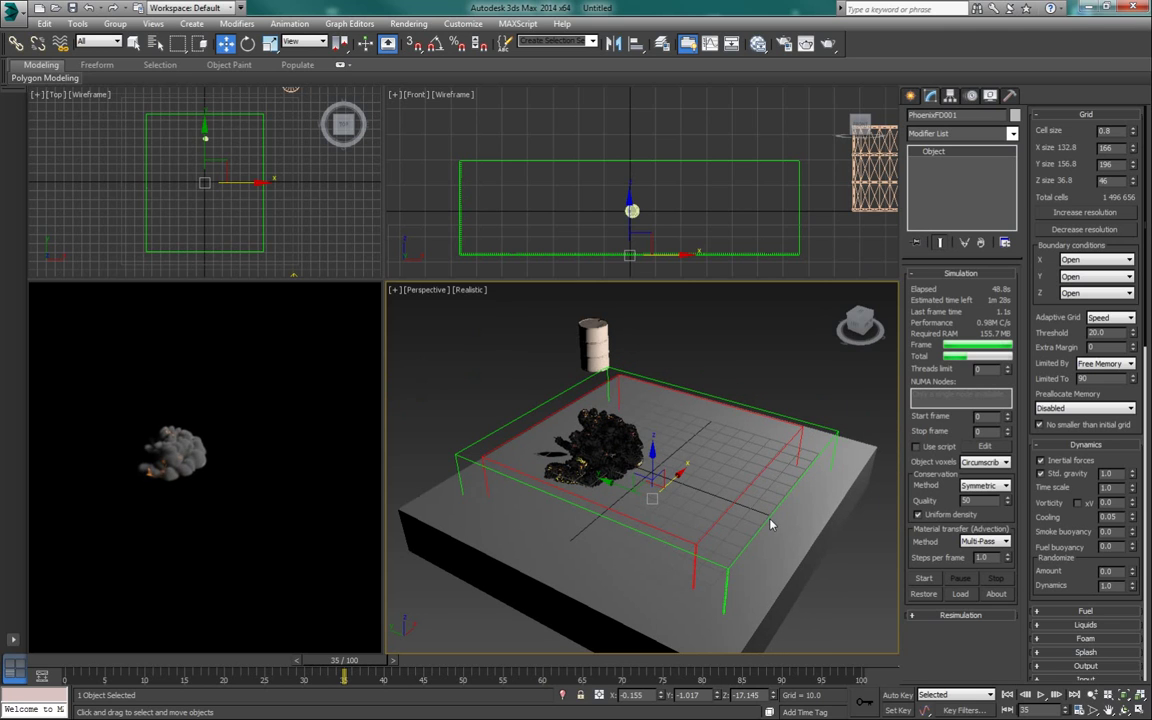
scroll(715, 521, "up", 4)
middle_click_drag(689, 527, 630, 487, "alt")
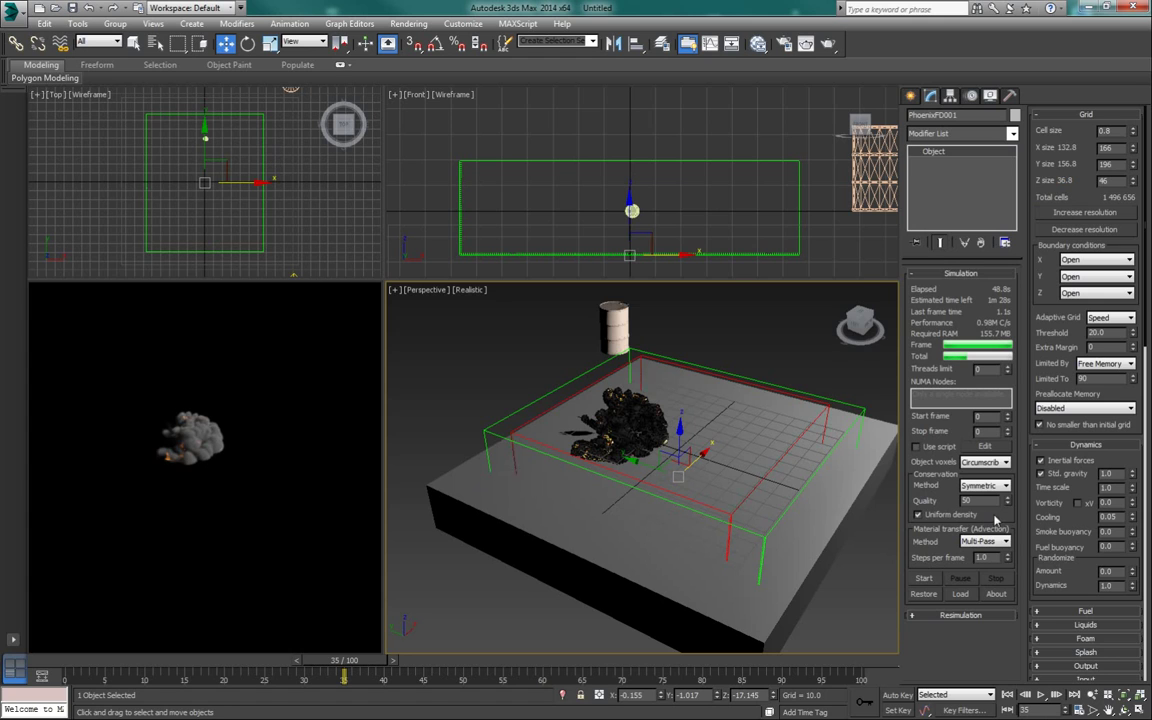
left_click(924, 580)
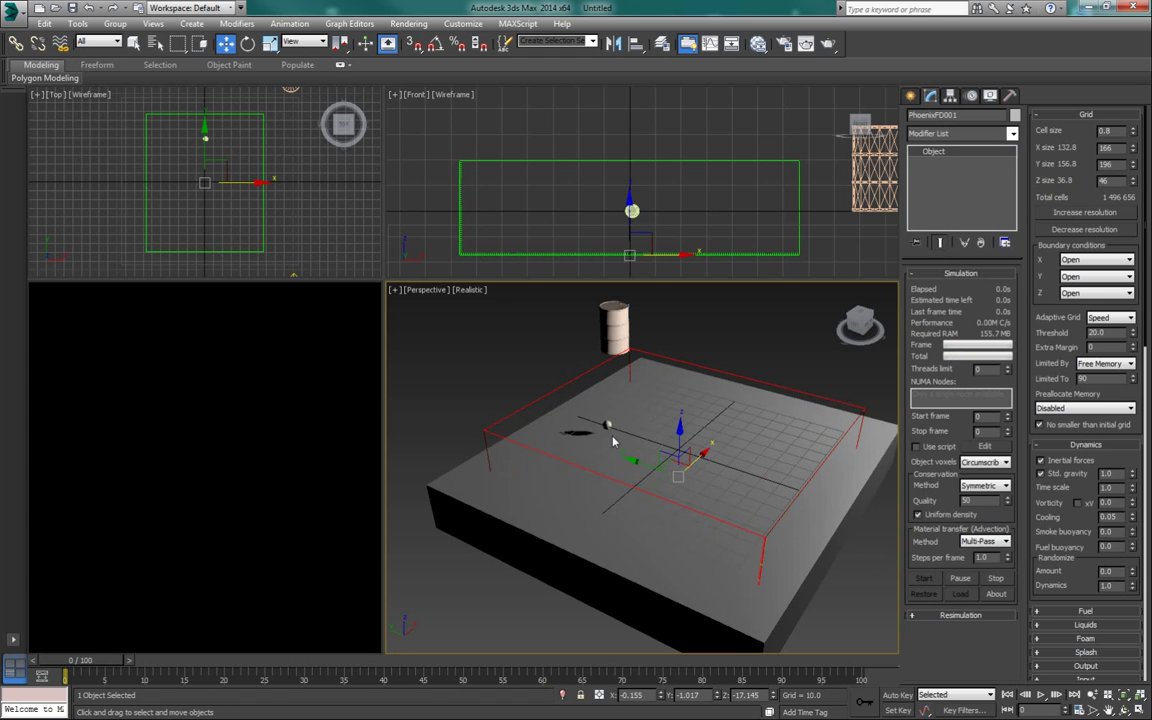
- Examine the spreading explosion, inspect the Phoenix source and the simulator's Cooling setting, and stop the simulation at about frame 51
mouse_move(615, 451)
middle_mouse_down("alt")
mouse_move(610, 440)
mouse_move(625, 458)
middle_mouse_up("alt")
scroll(625, 458, "up", 2)
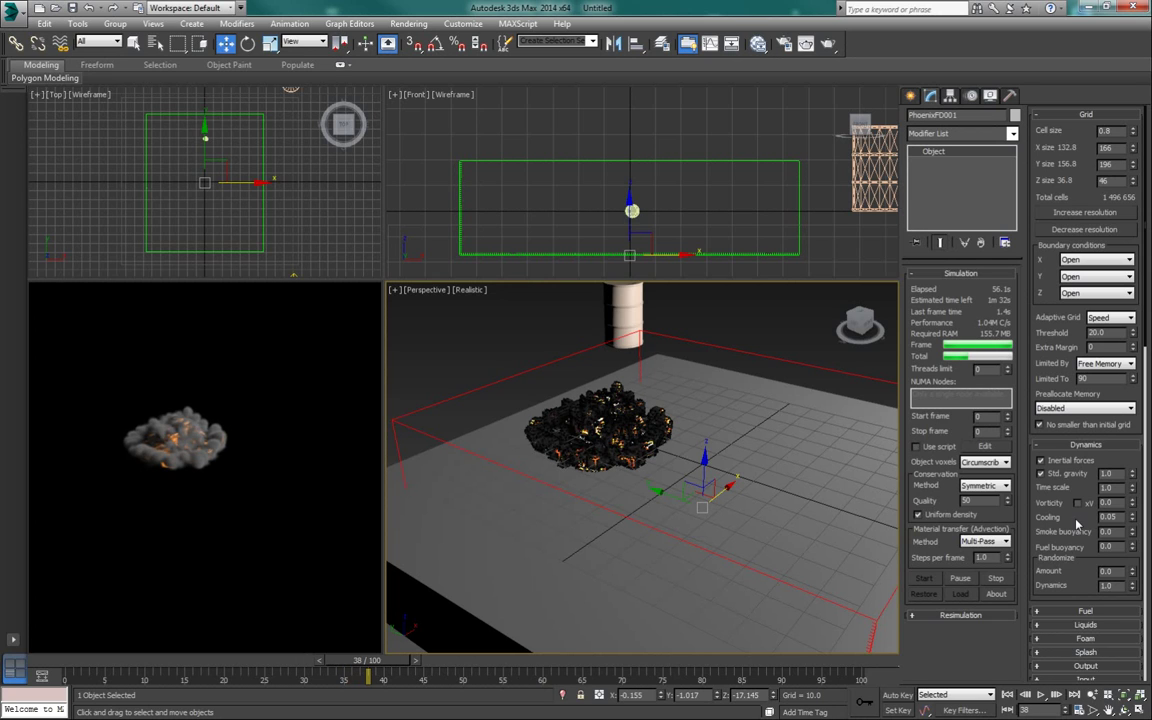
left_click(627, 317)
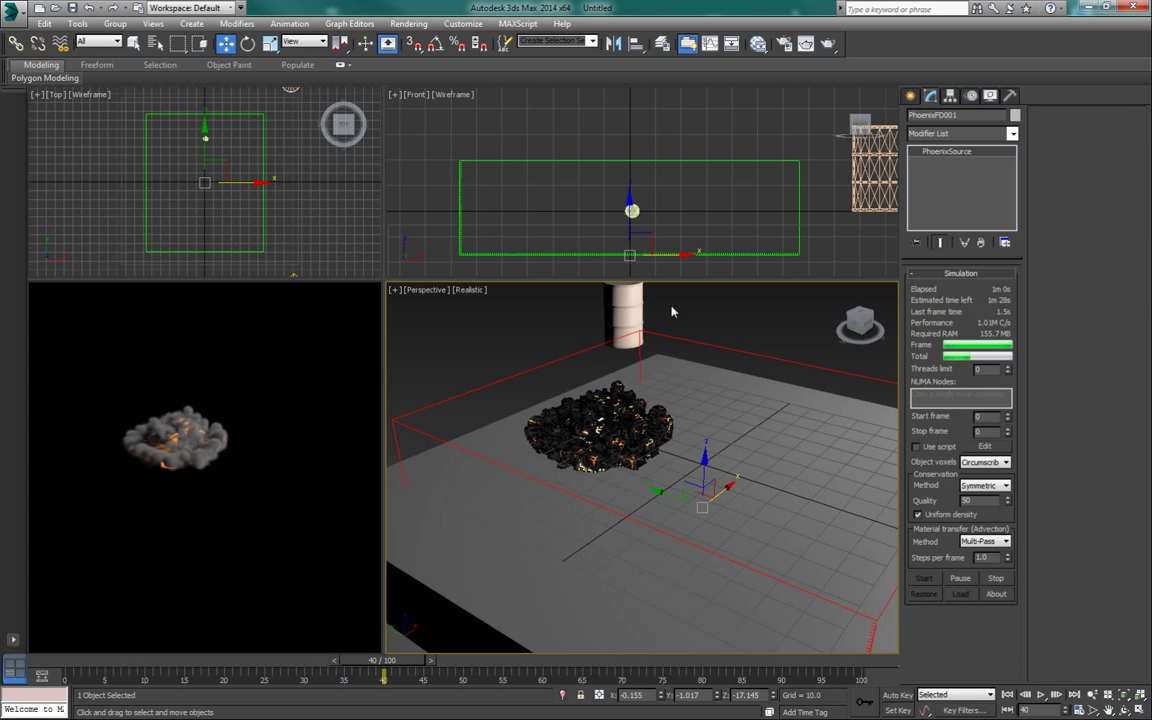
double_click(1090, 159)
left_click(753, 358)
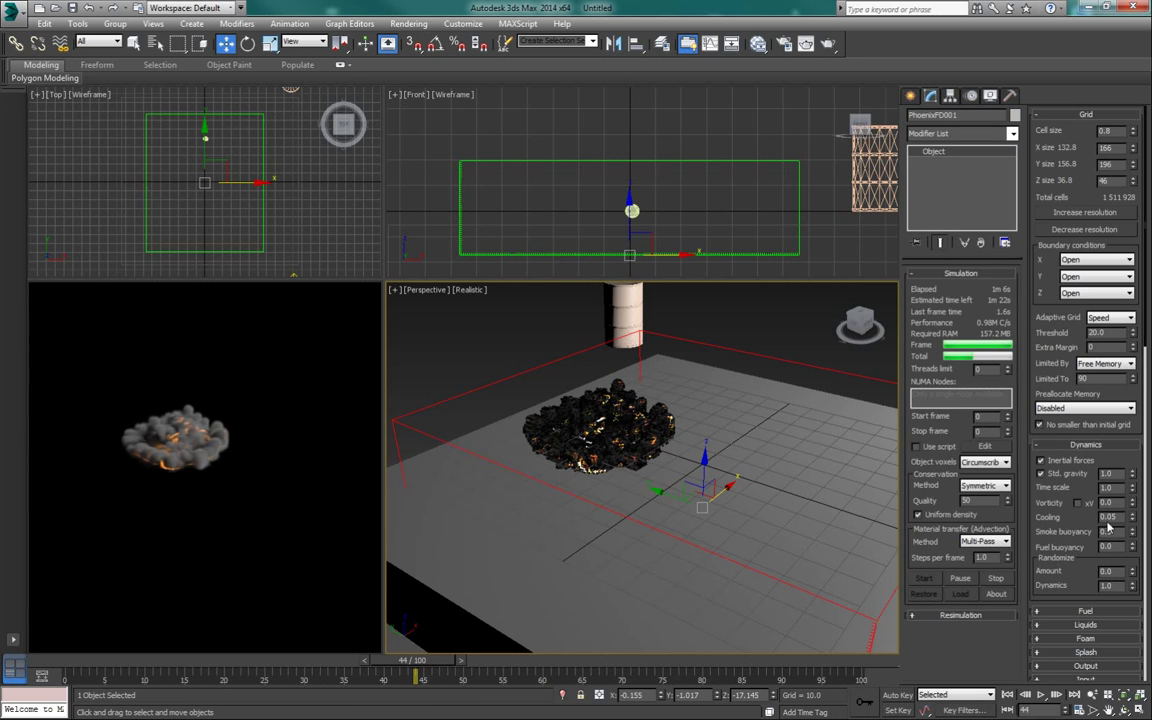
double_click(1108, 517)
left_click(1116, 518)
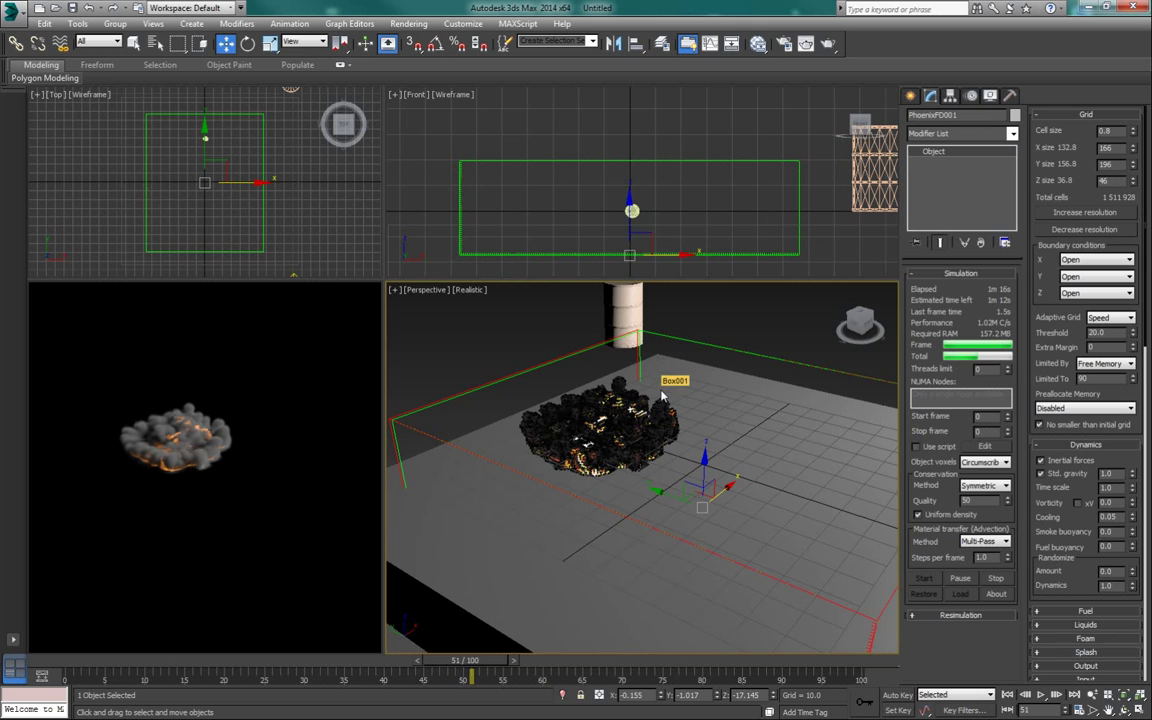
left_click(996, 580)
- Play back the cached explosion from the first frame twice, stopping at about frame 47
left_click(1008, 694)
left_click(1040, 695)
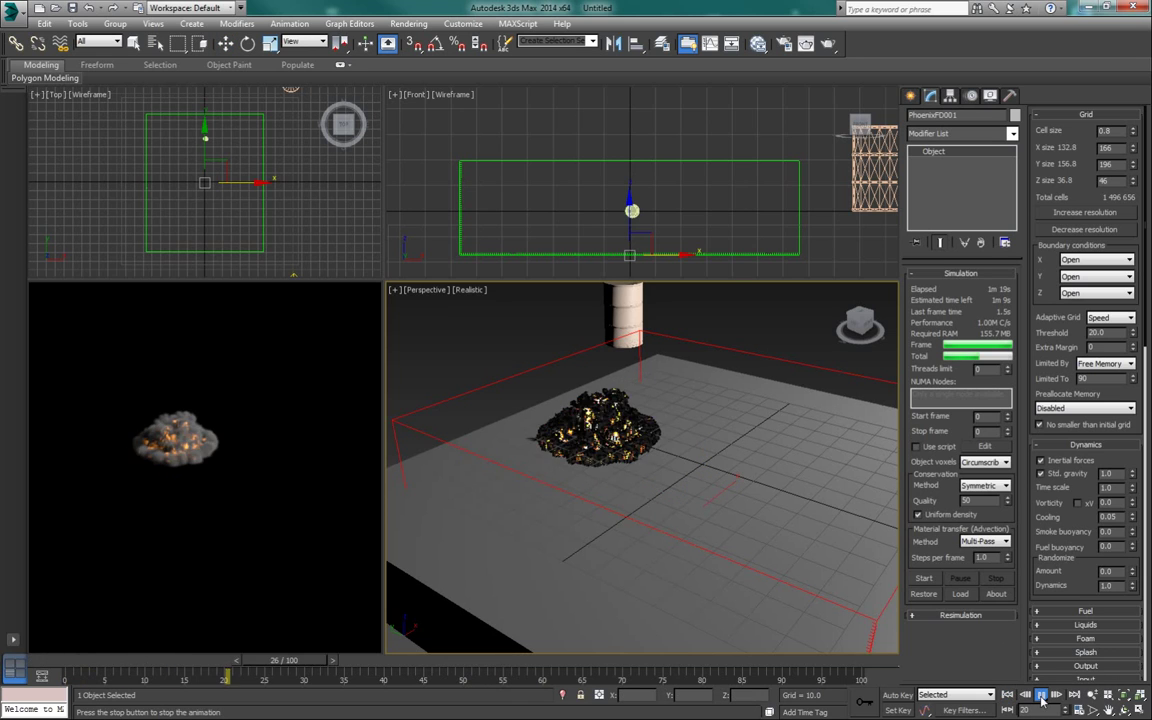
left_click(1040, 695)
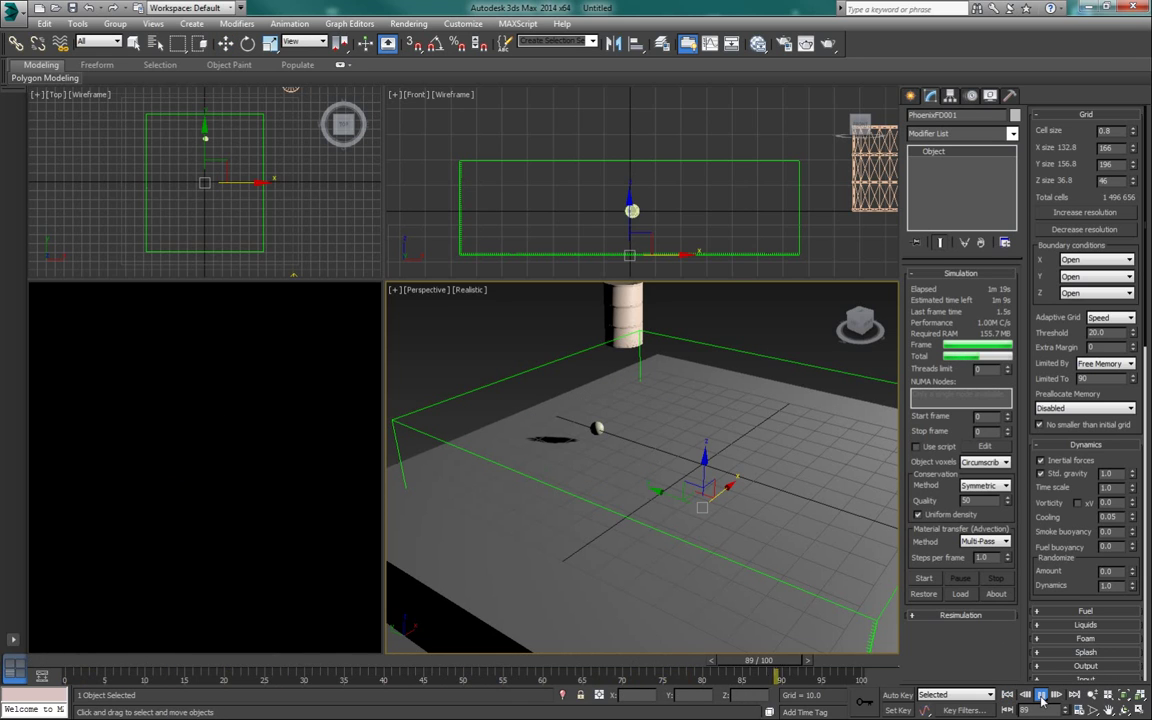
left_click(1008, 694)
left_click(1040, 695)
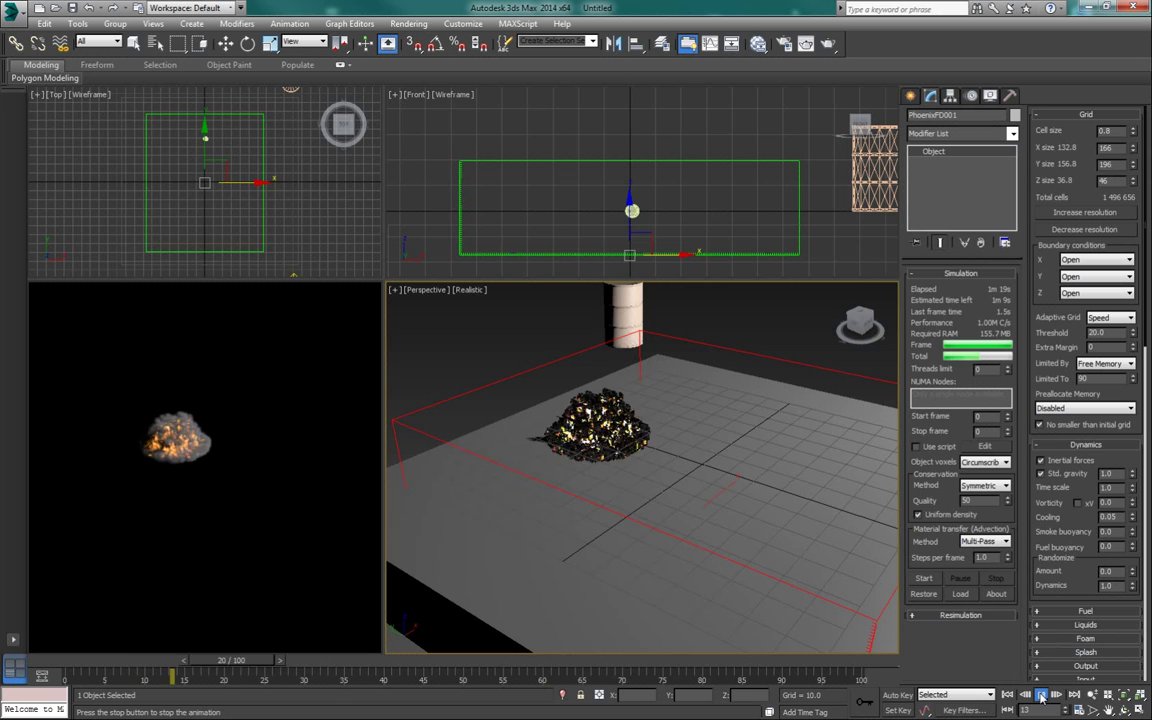
left_click(1040, 695)
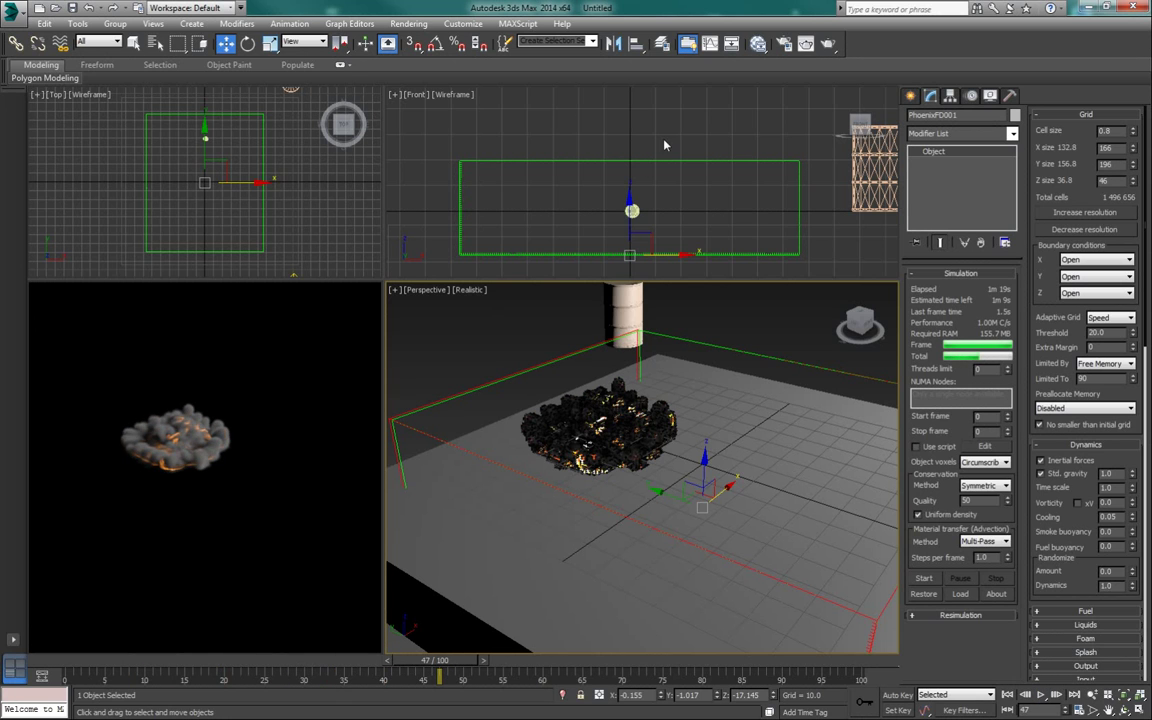
- Try lowering the ground box to a Z position of about -14.7 in the Front view, and rerun the simulation
left_click(685, 236)
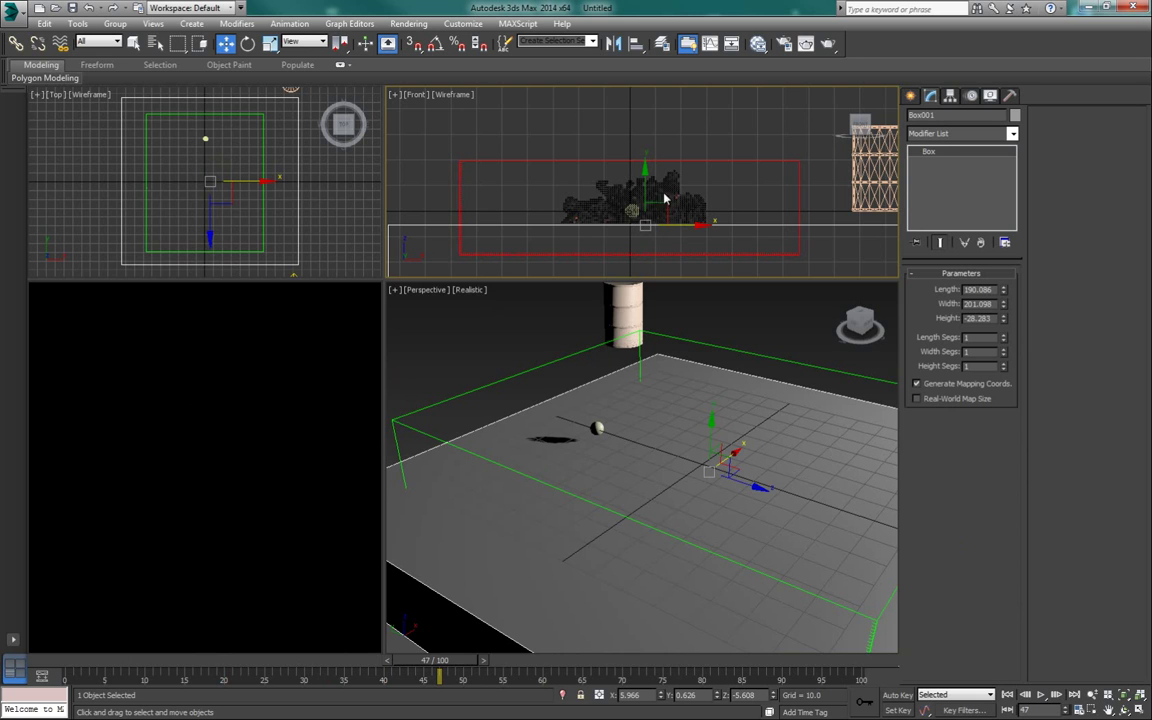
left_click(668, 205)
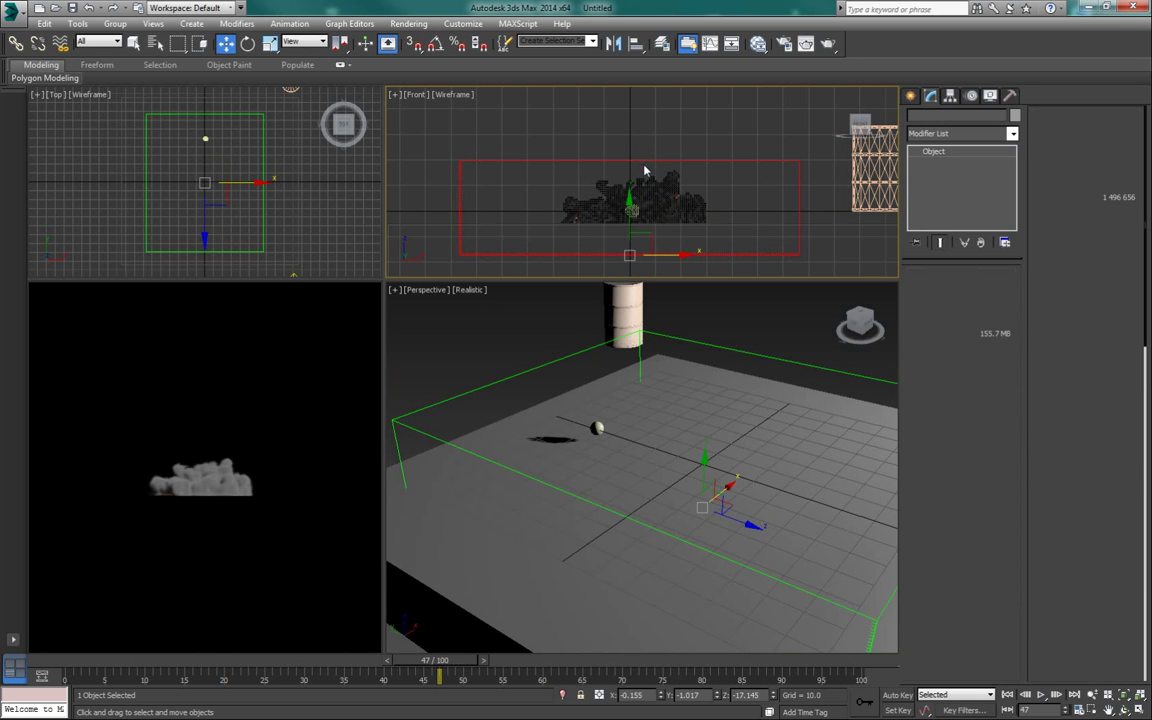
left_click(688, 226)
left_click_drag(646, 170, 676, 176)
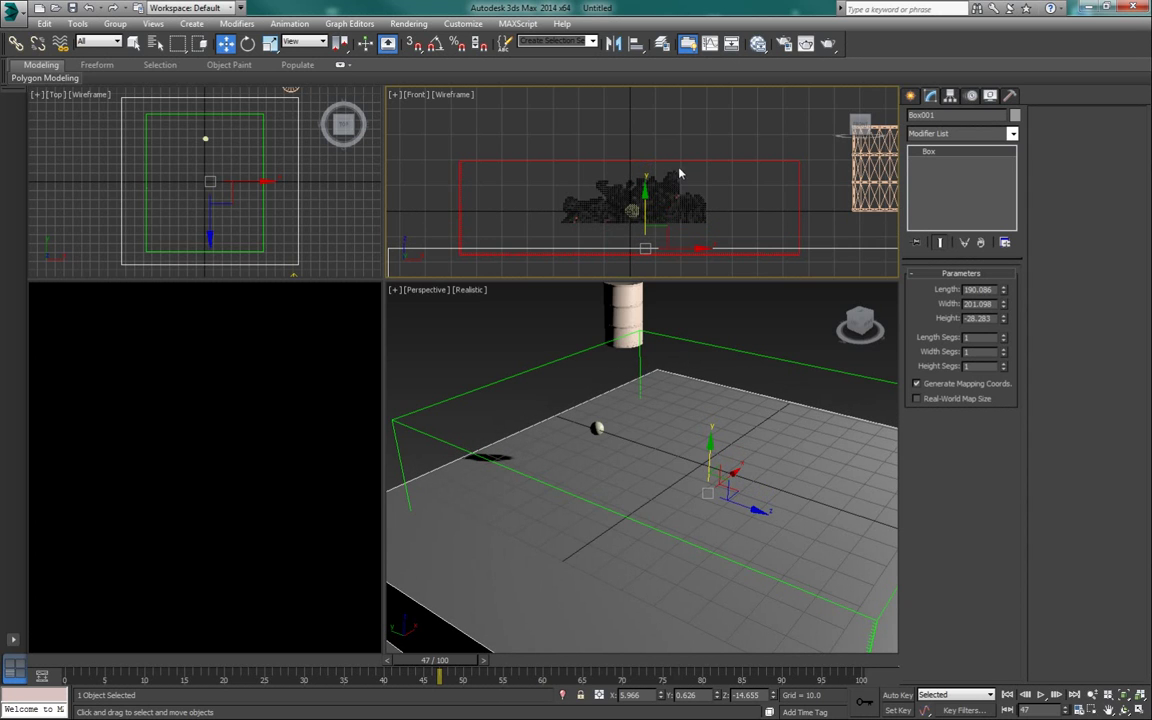
left_click(679, 167)
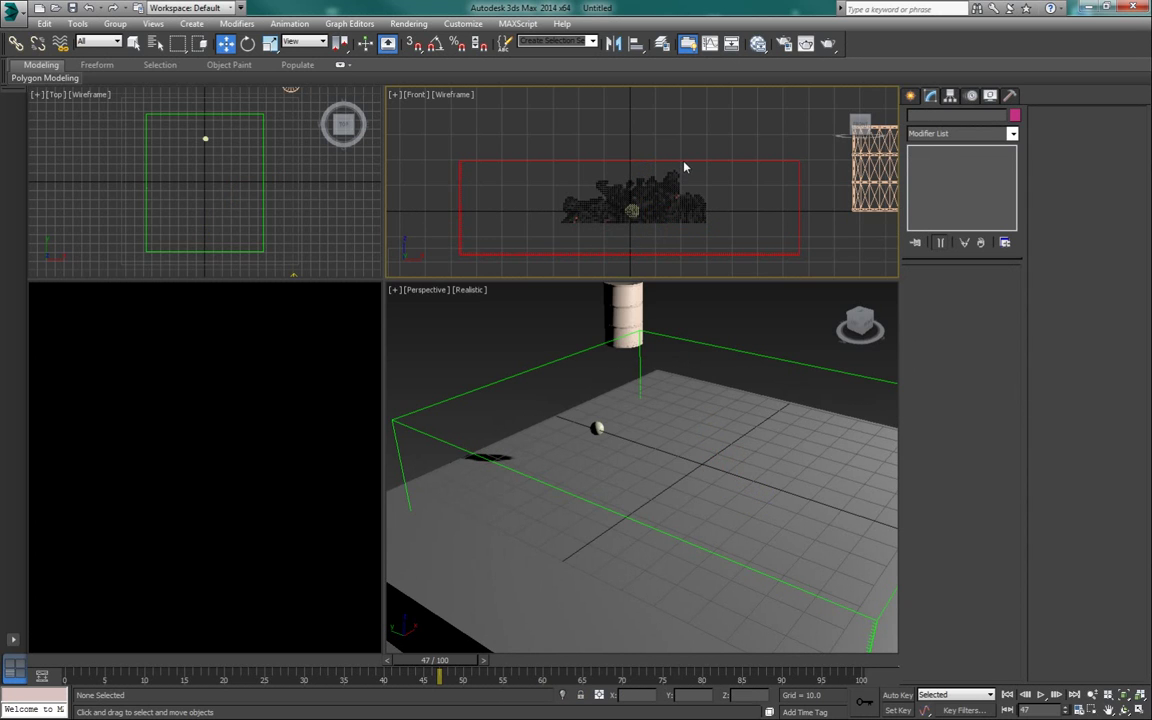
left_click(684, 167)
left_click(922, 578)
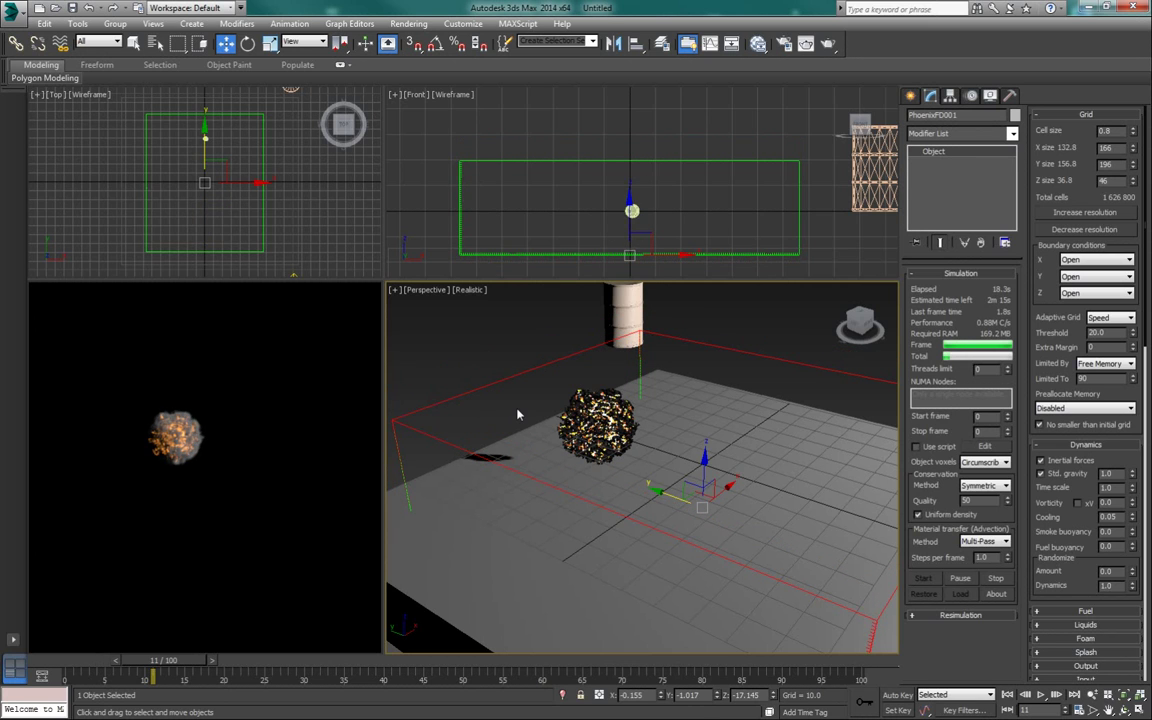
- Examine the airborne burst from a low angle, stop at about frame 25, play back the cache and scrub to frame 27
mouse_move(540, 449)
middle_mouse_down("alt")
mouse_move(563, 410)
mouse_move(542, 441)
mouse_move(545, 430)
middle_mouse_up("alt")
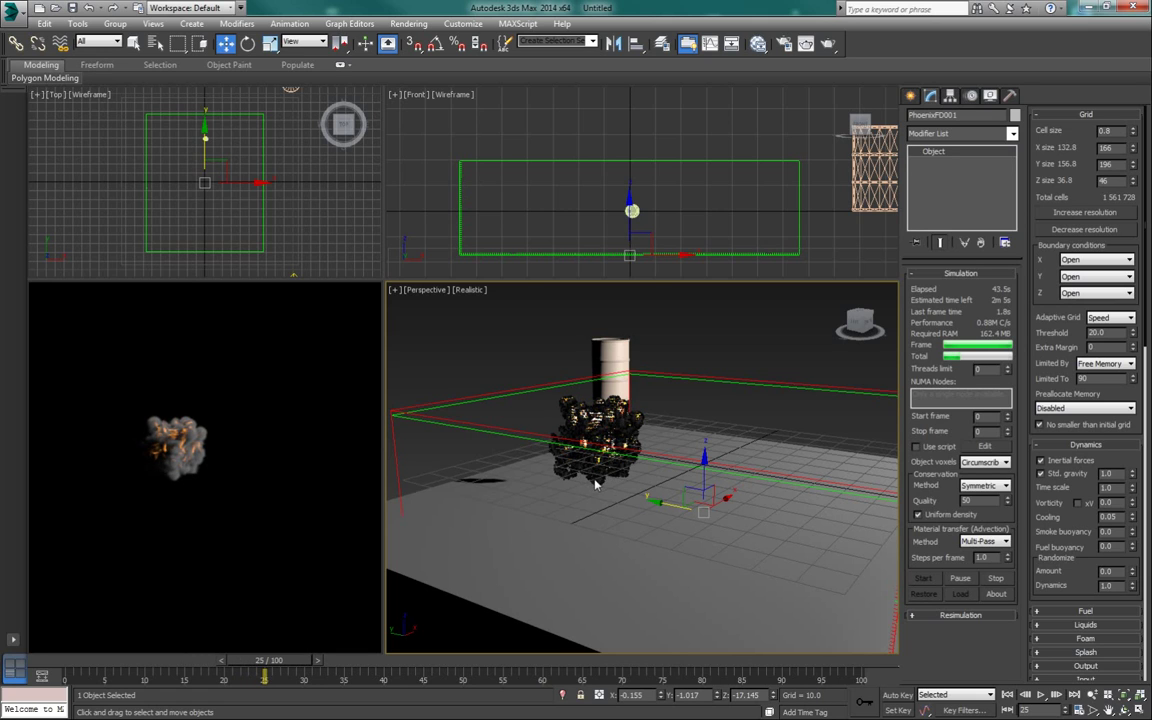
left_click(998, 580)
left_click(1040, 694)
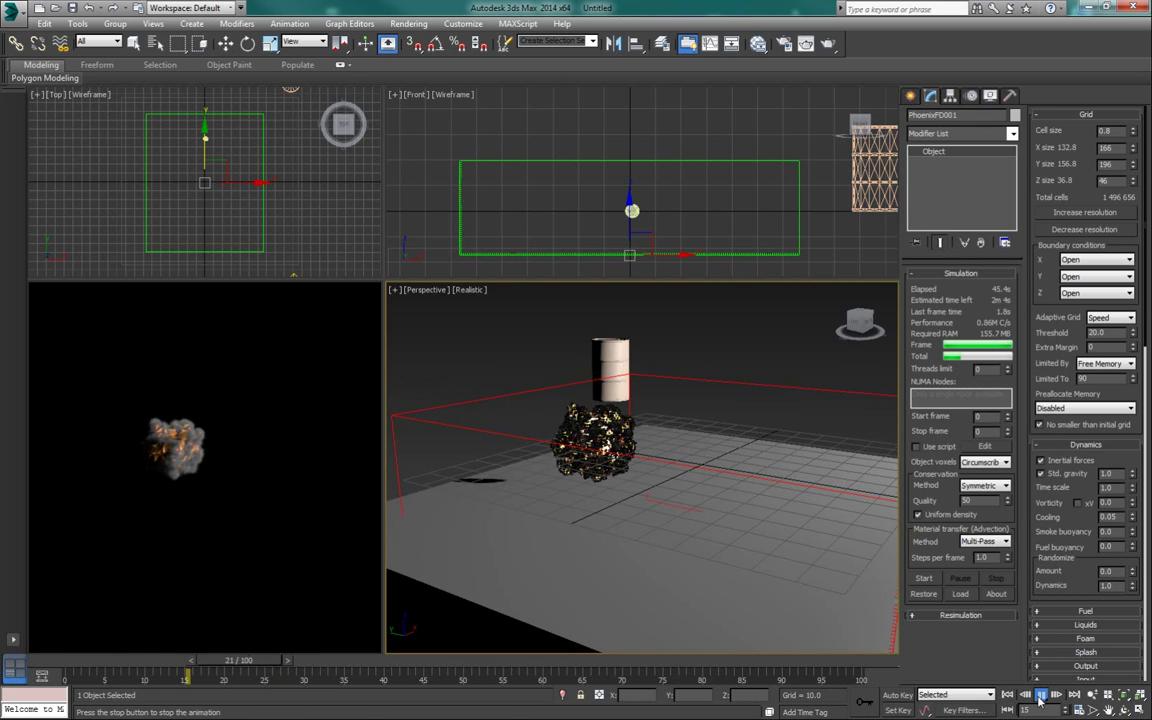
left_click(1040, 694)
left_click(1041, 696)
left_click(1041, 696)
left_click_drag(343, 668, 283, 670)
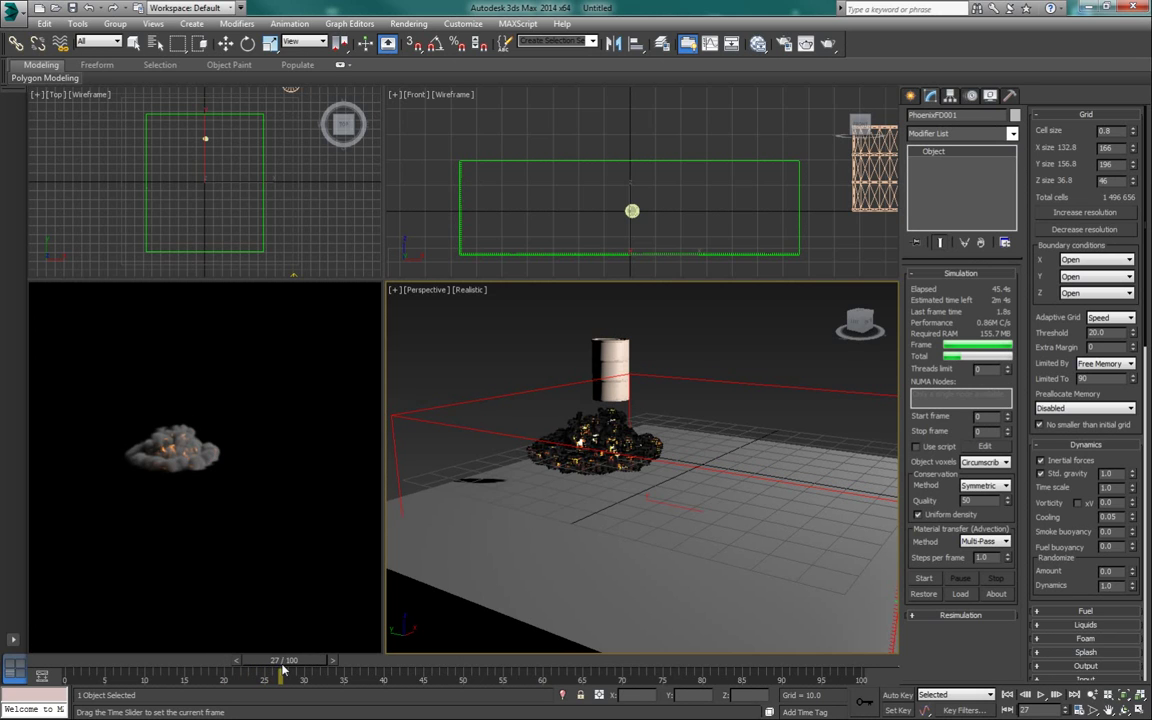
- Undo the lowering of the ground box
key("w")
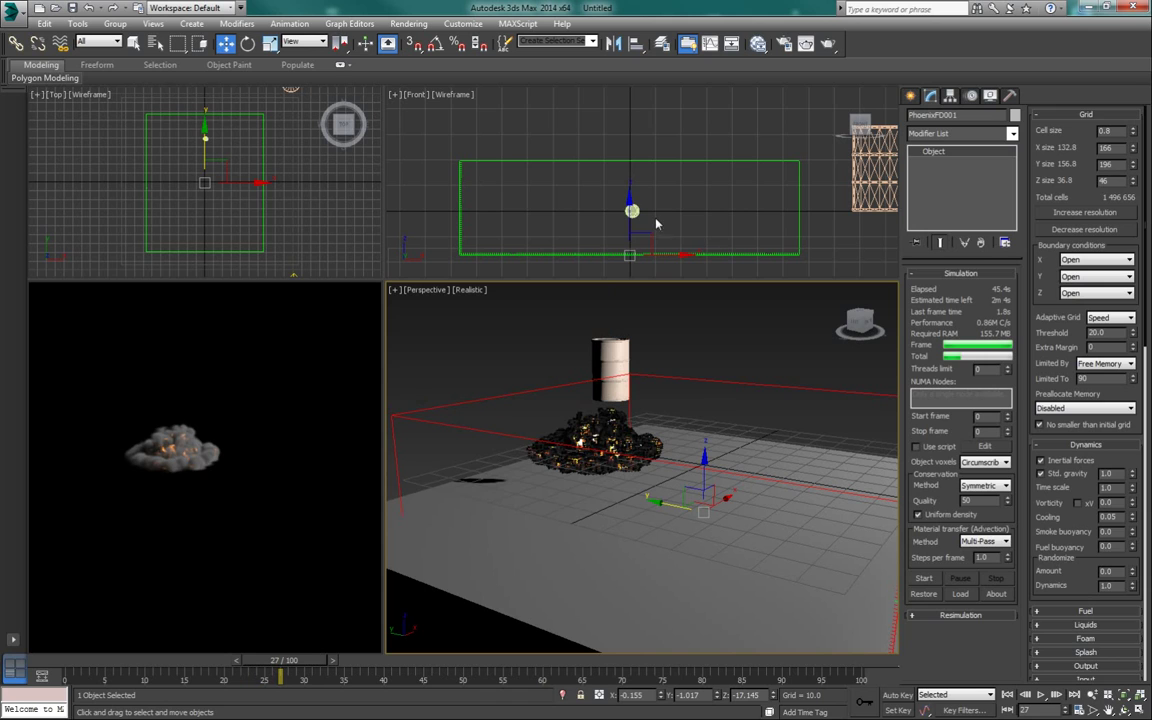
left_click(88, 8)
left_click(88, 8)
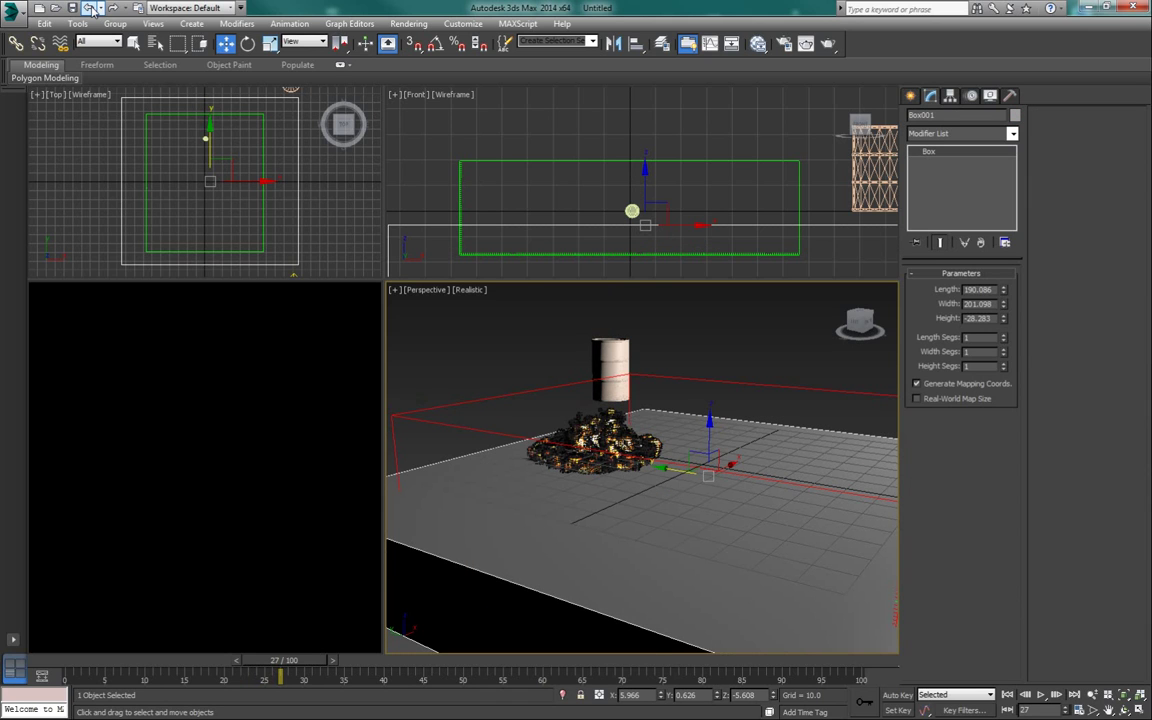
- Squash the emitter sphere along its vertical axis into a flattened ellipsoid in the Front view, and select the PhoenixFD simulator
left_click(631, 211)
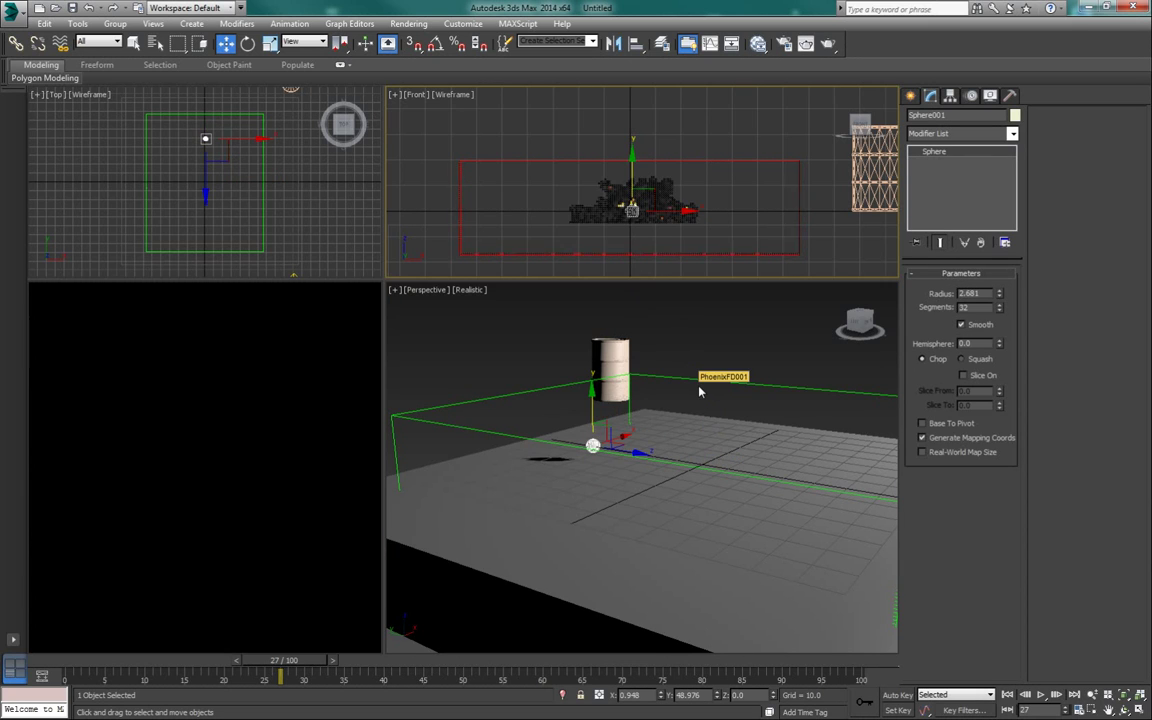
scroll(635, 214, "up", 5)
key("r")
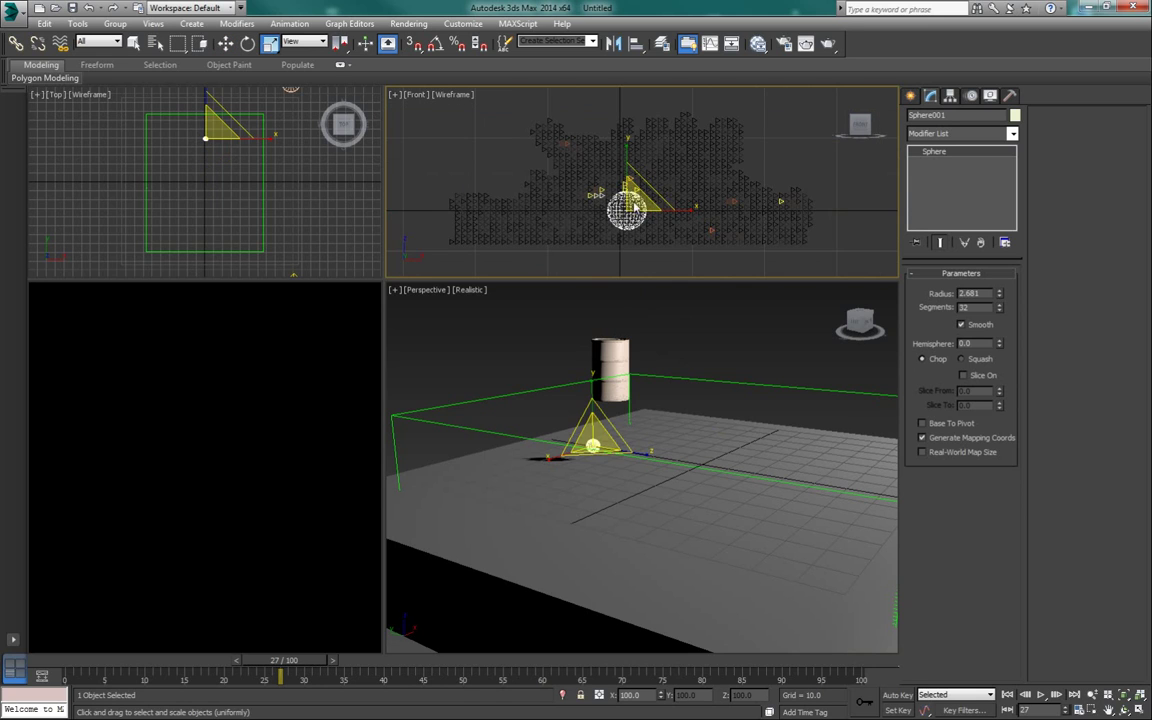
key("r")
left_click_drag(628, 178, 630, 188)
key("q")
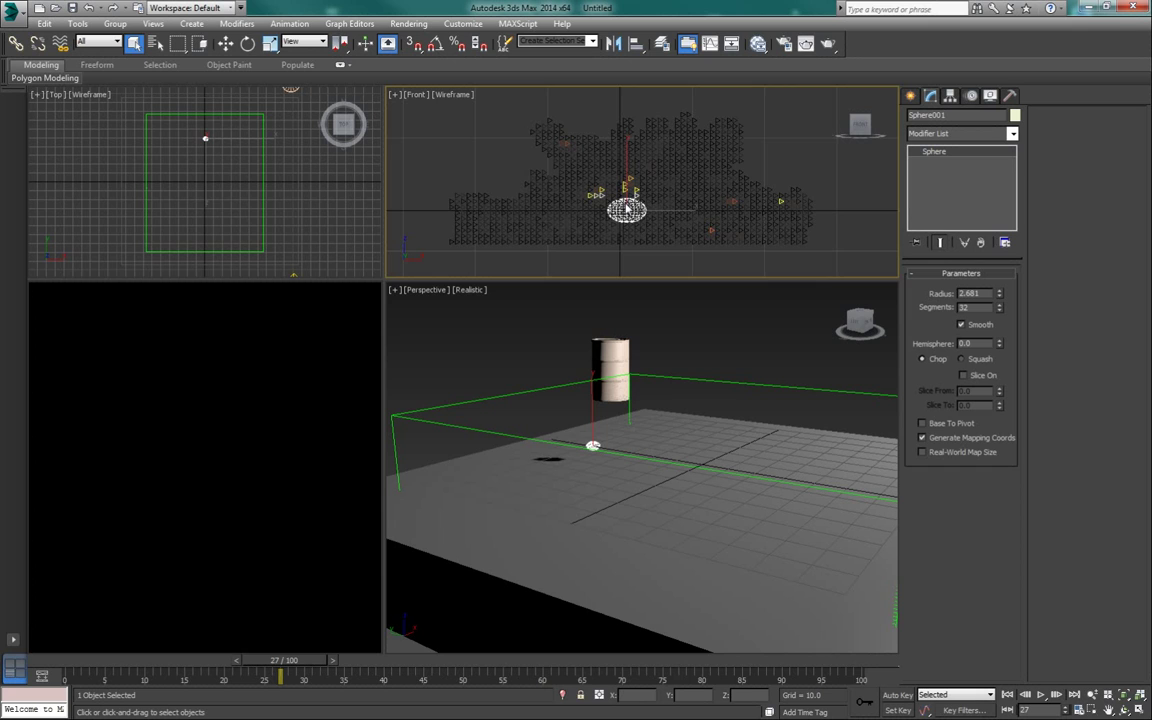
middle_click_drag(627, 213, 626, 200)
scroll(626, 200, "up", 1)
scroll(626, 200, "down", 1)
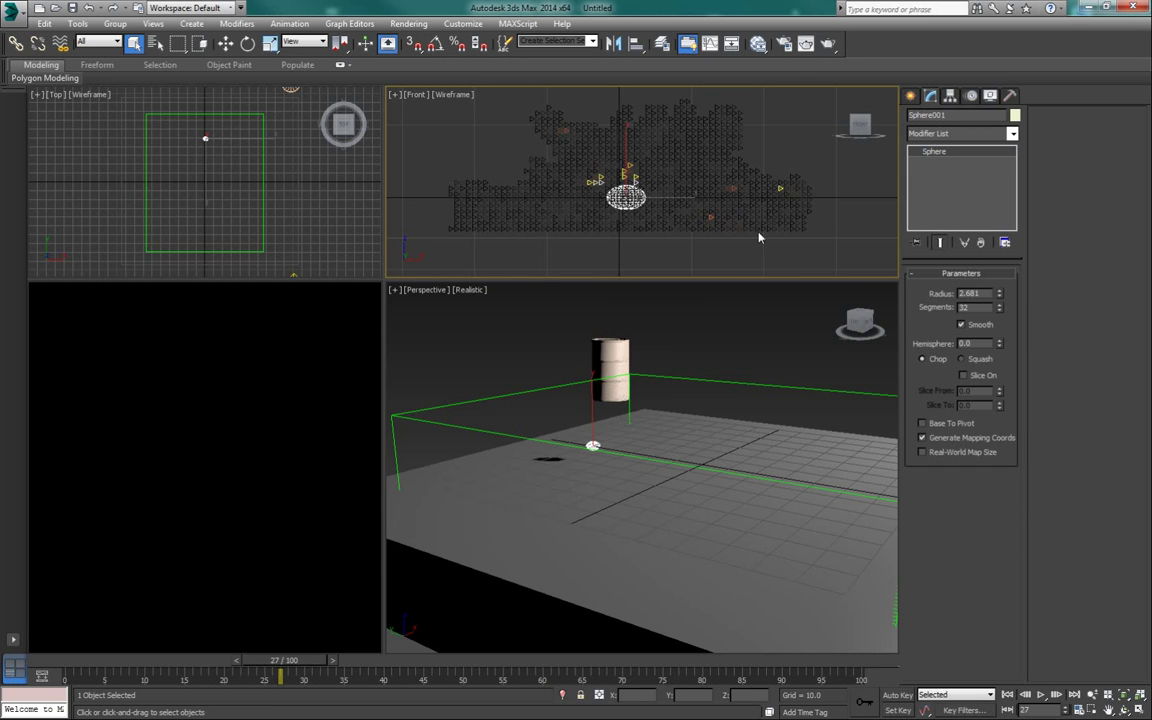
left_click(748, 393)
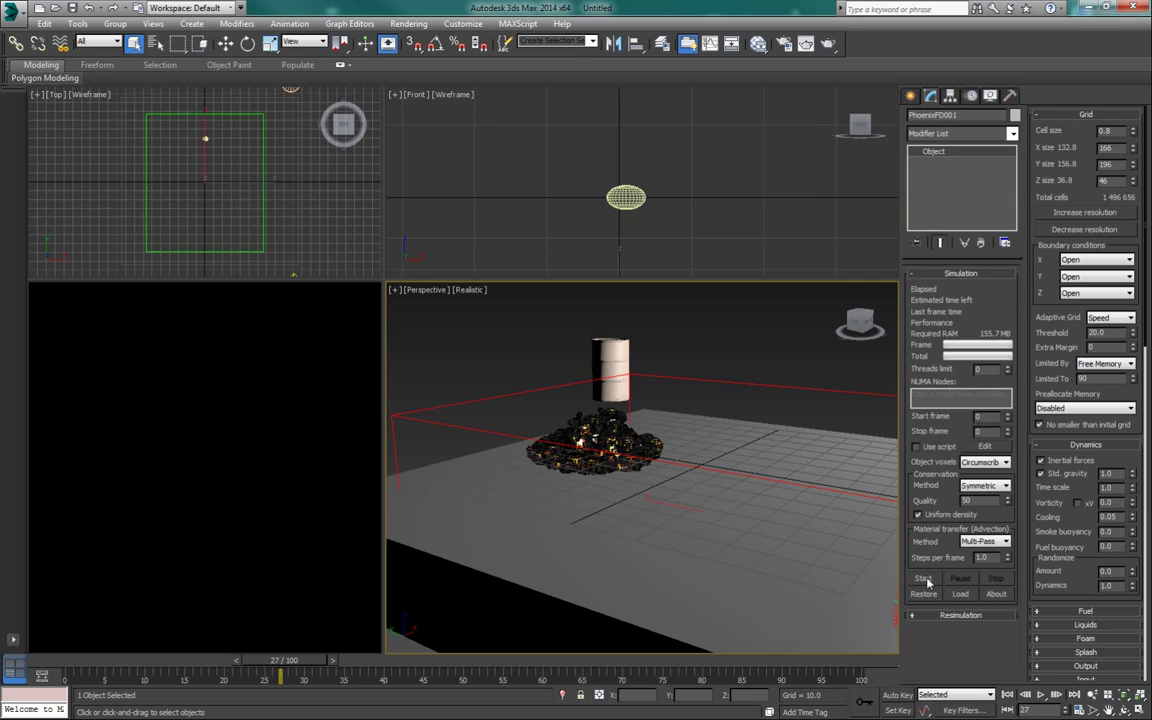
- Rerun the simulation with the flattened emitter, examine the burst from a lower angle, and stop at about frame 91
left_click(925, 578)
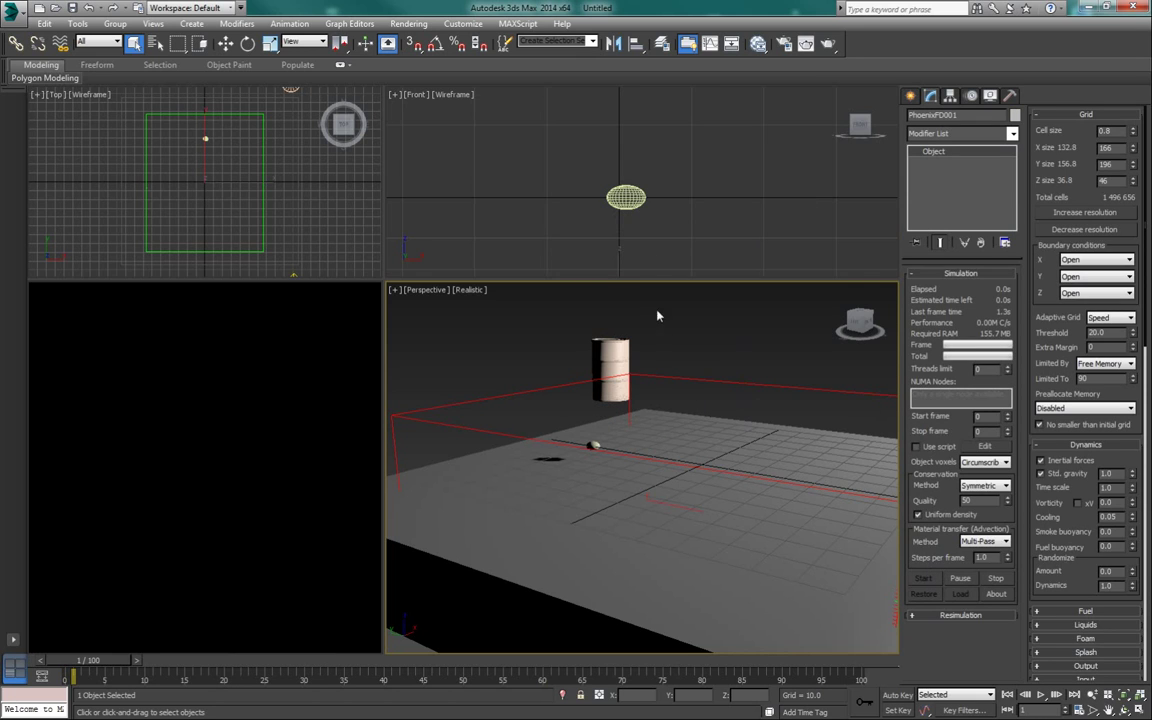
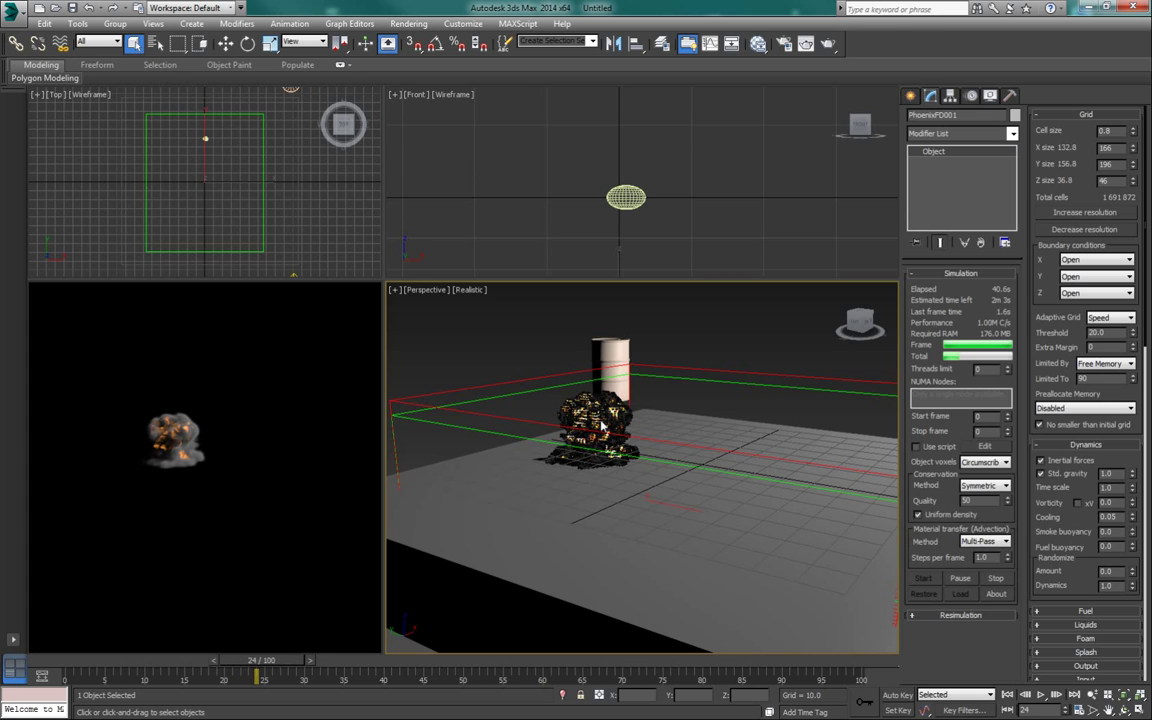
middle_click_drag(613, 438, 619, 433, "alt")
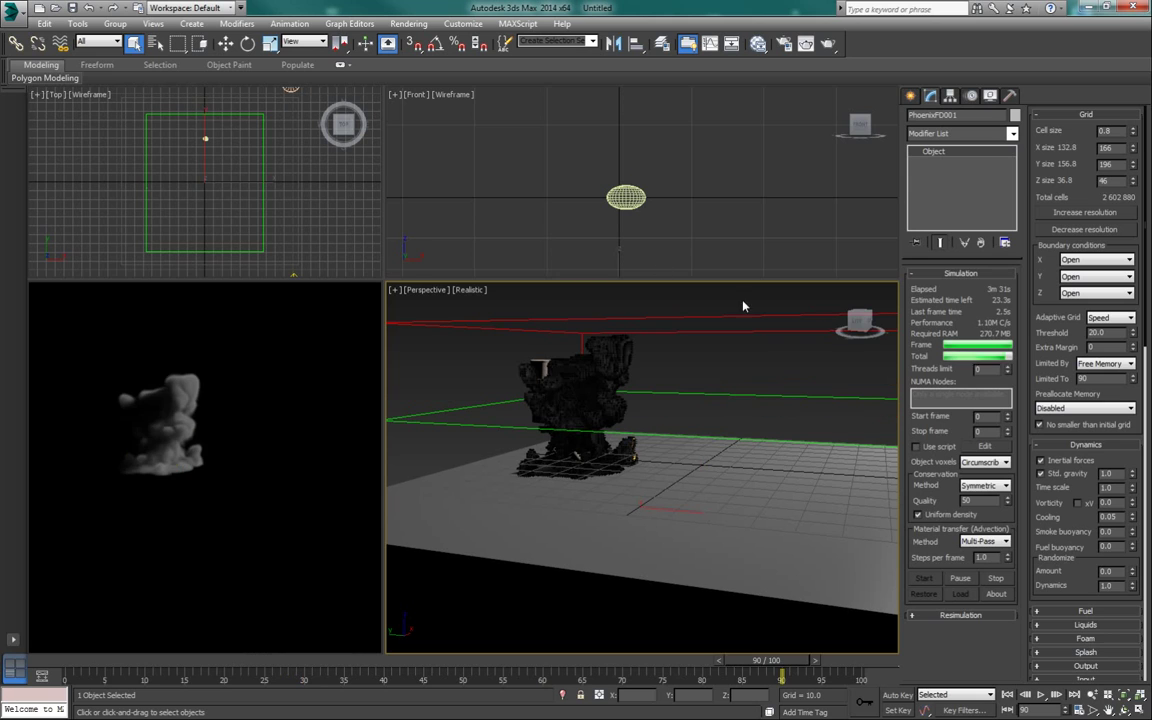
left_click(997, 580)
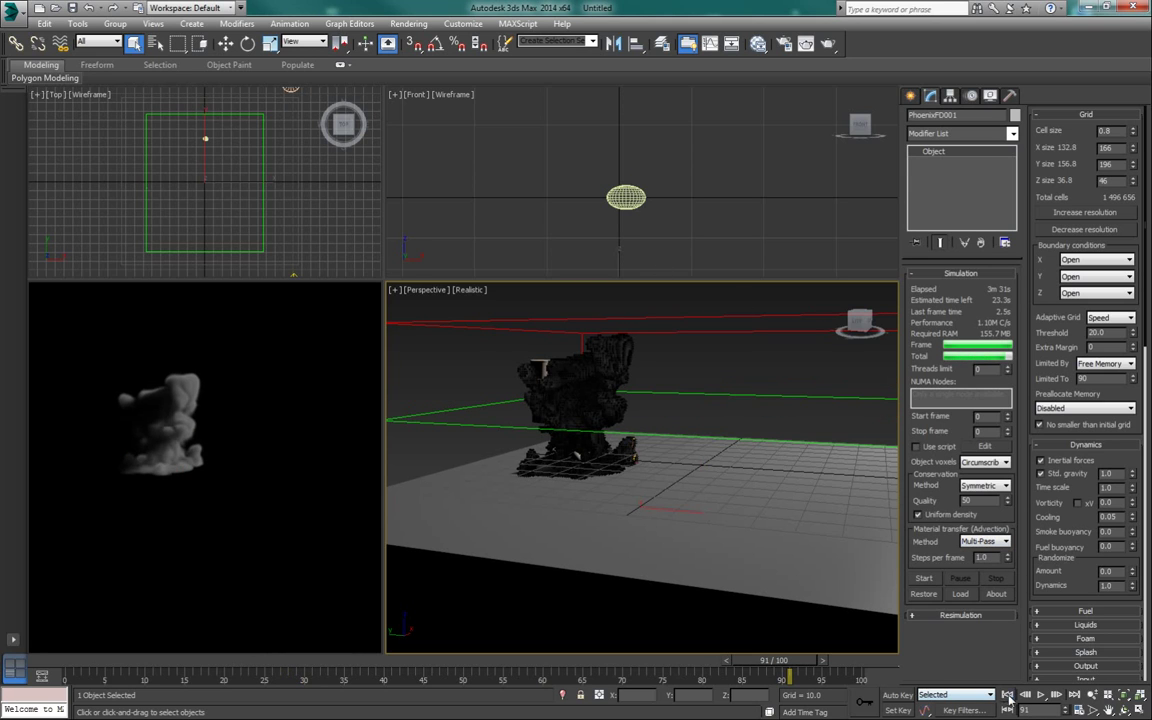
- Play back the simulated cache and scrub the timeline to frame 49 to inspect the burst
left_click(1040, 694)
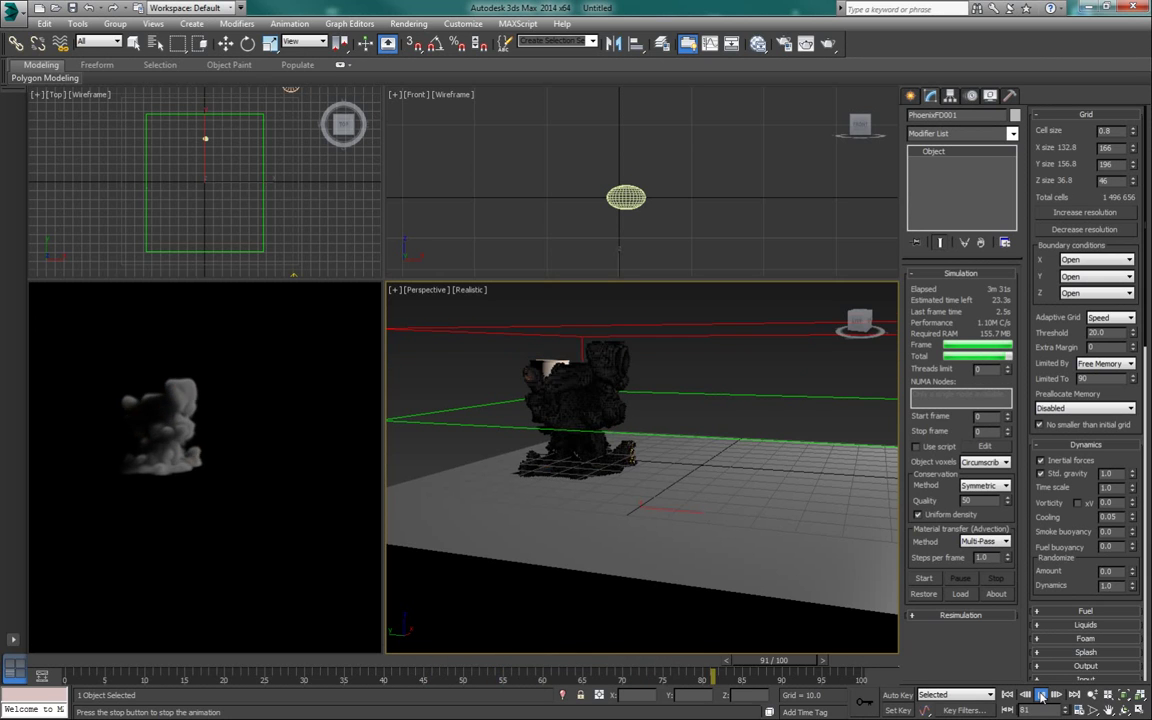
left_click(1040, 694)
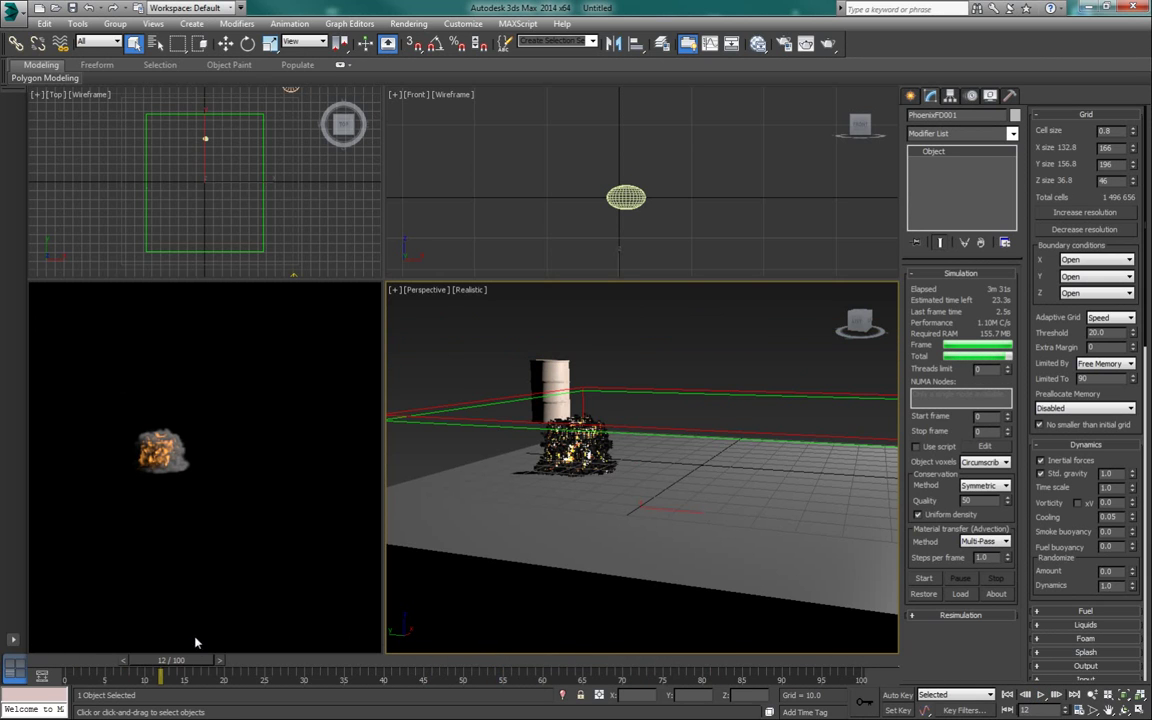
left_click_drag(199, 662, 485, 670)
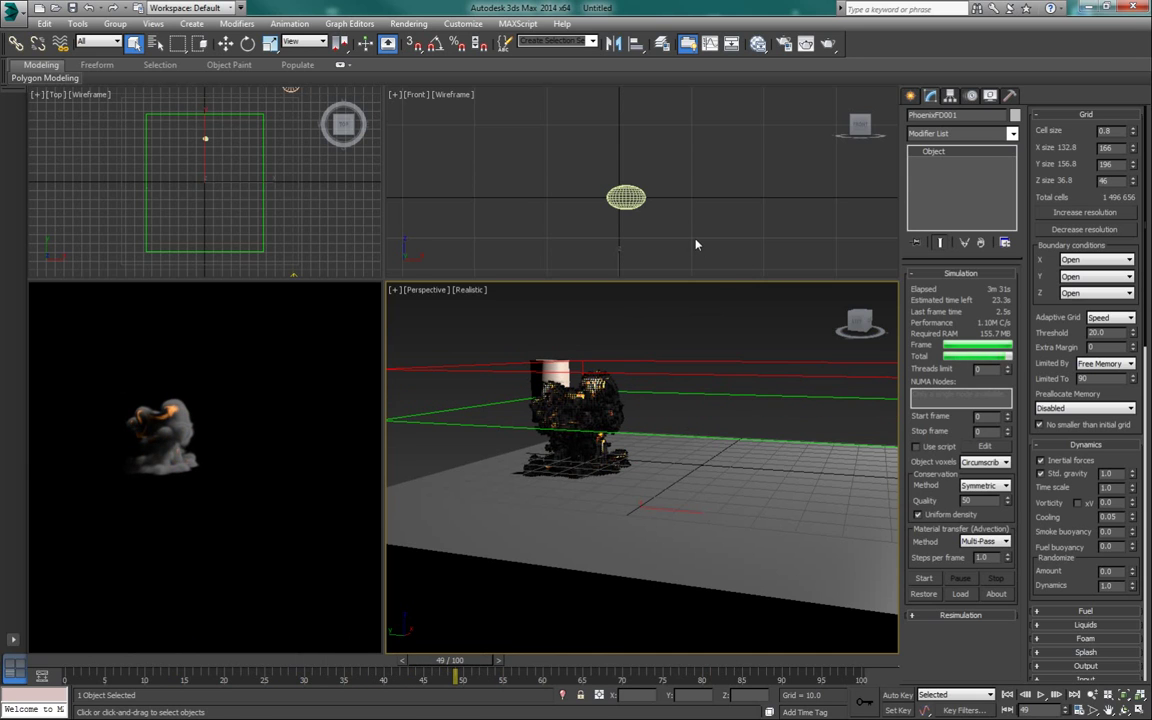
- Scale the emitter sphere's vertical axis up to about 68.8 percent in the Front view, and reselect the PhoenixFD simulator
left_click(697, 240)
key("w")
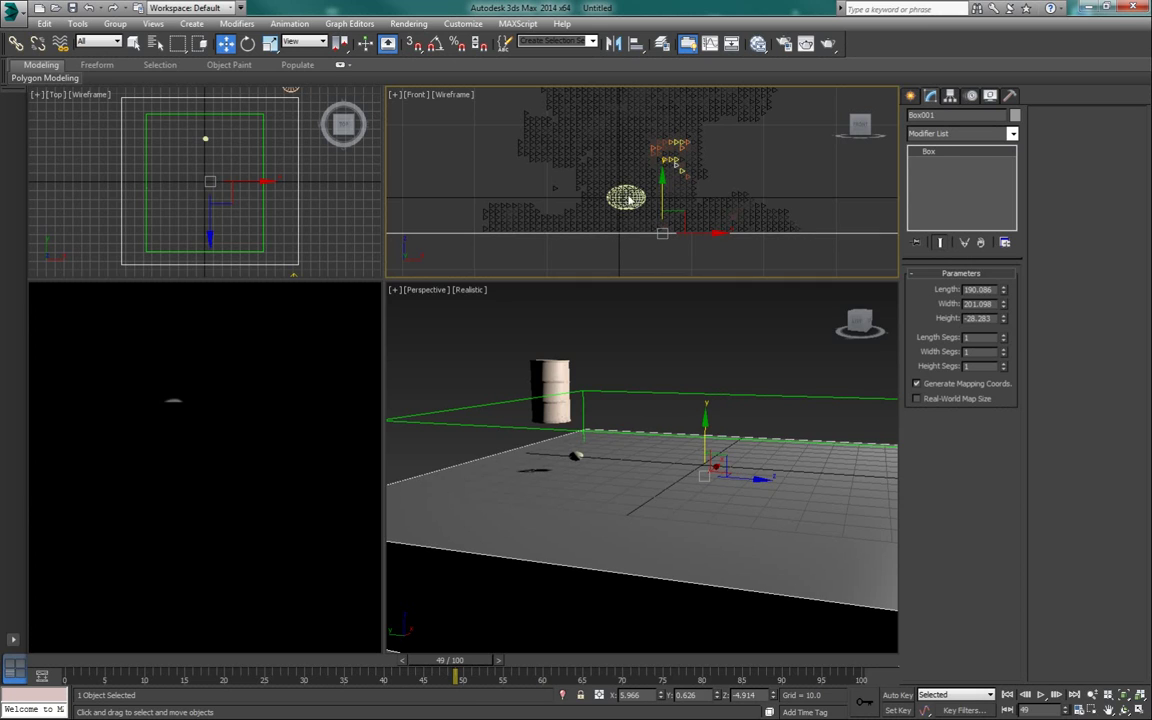
left_click(622, 199)
key("r")
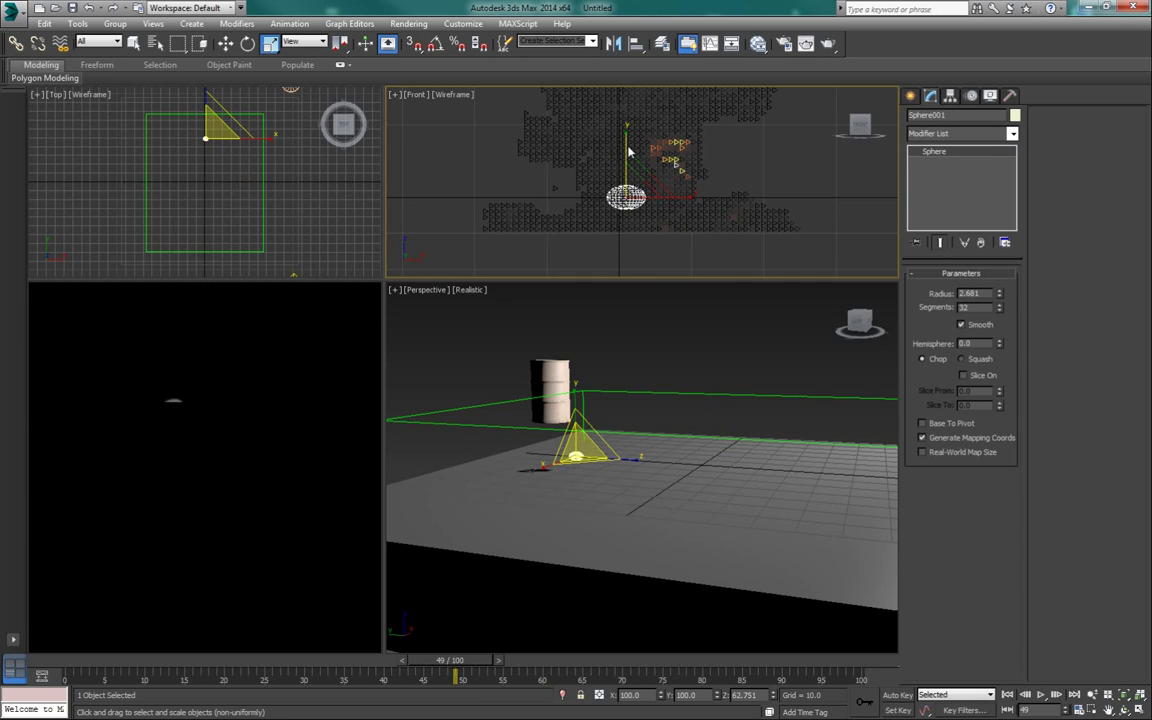
left_click_drag(628, 142, 628, 143)
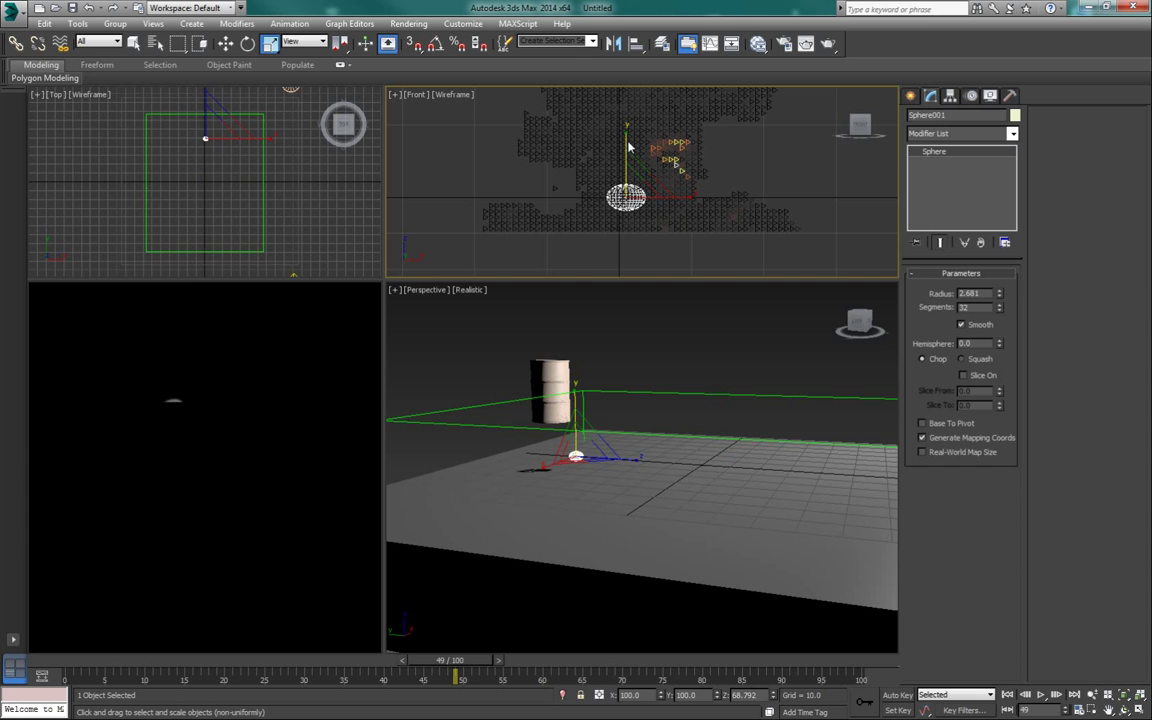
key("q")
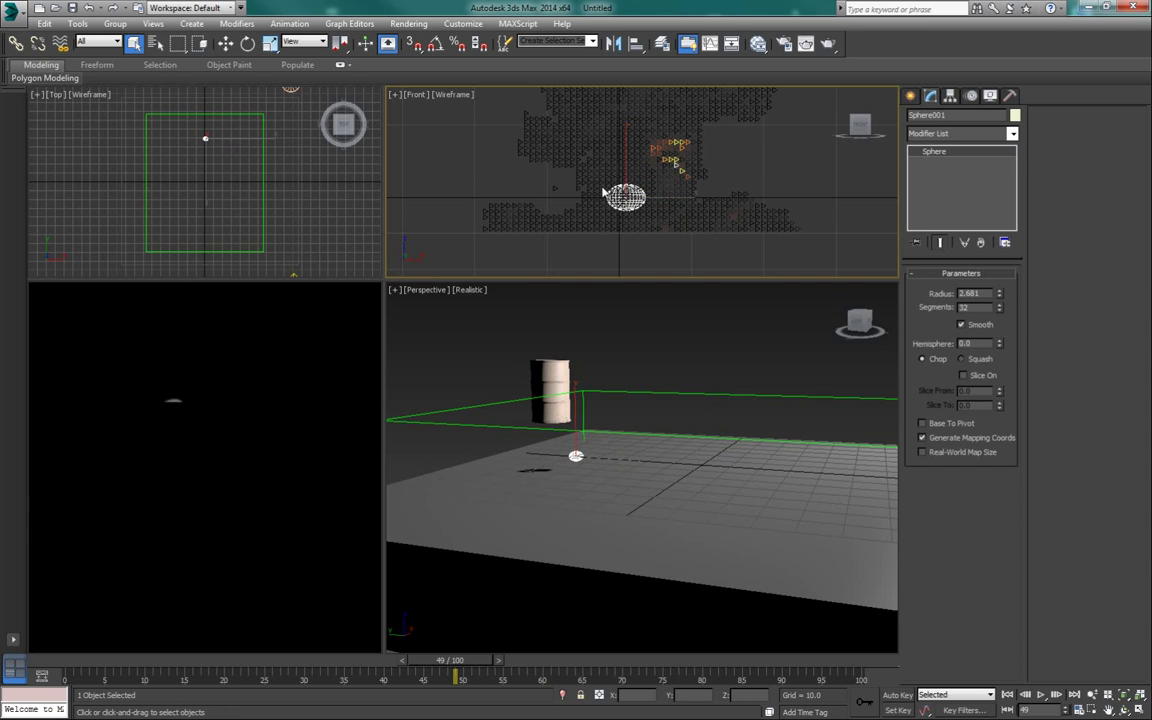
left_click(643, 308)
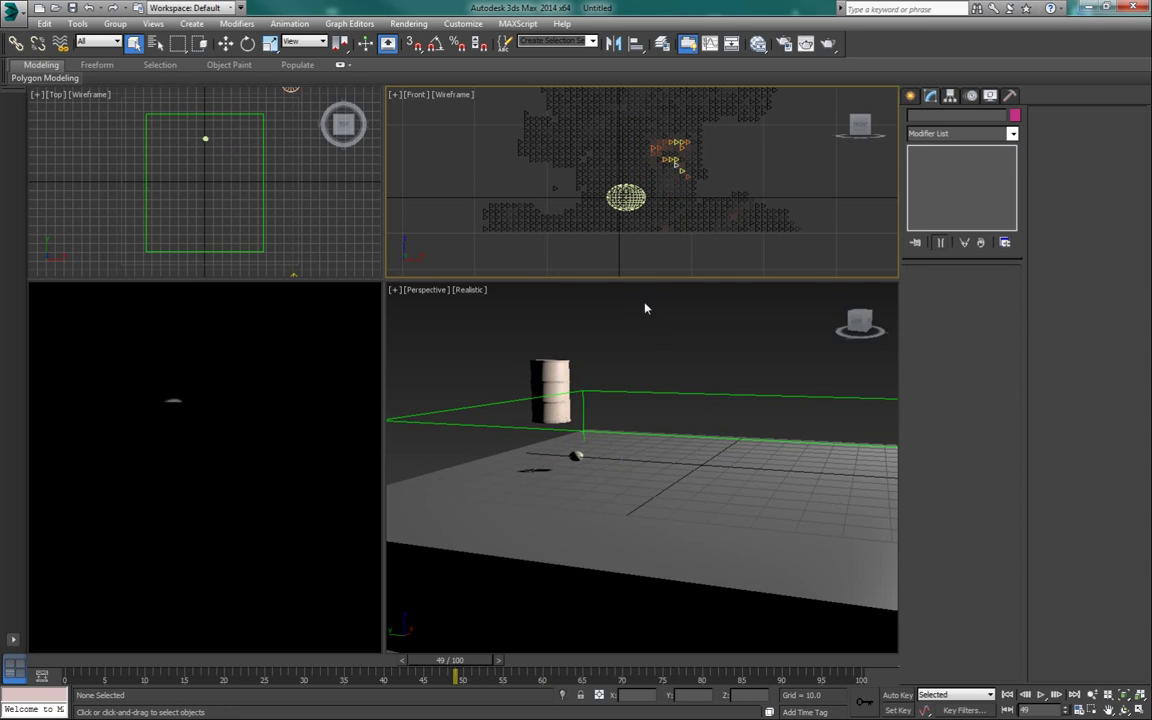
left_click(665, 402)
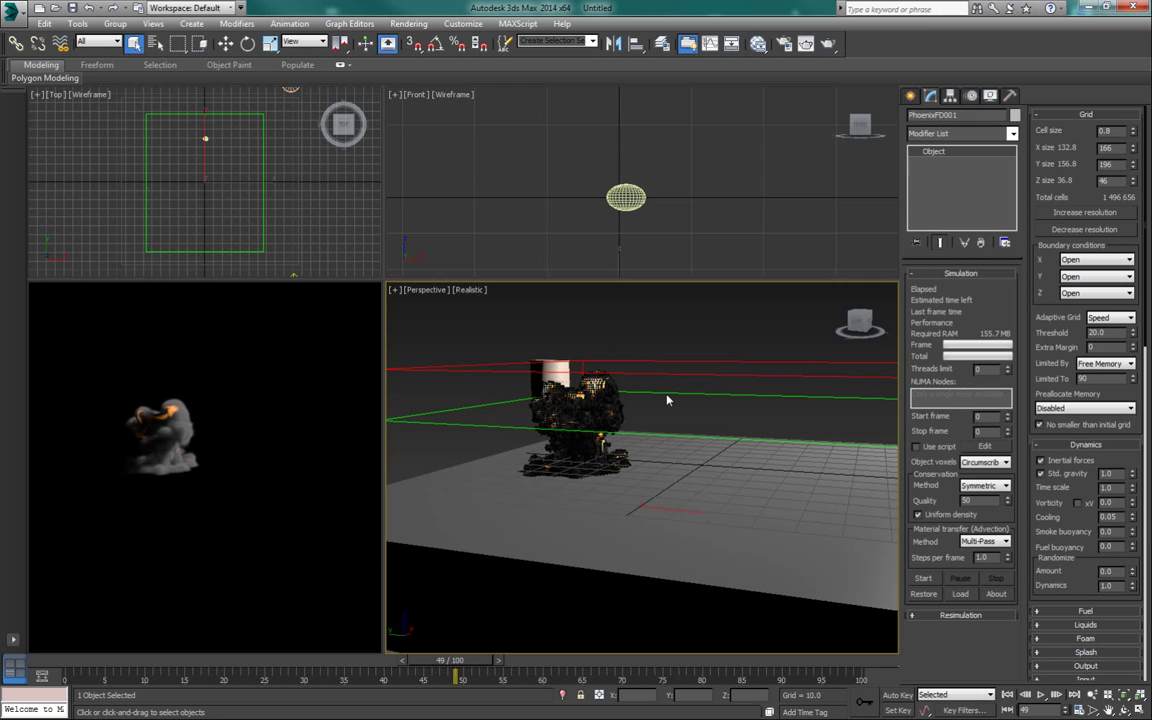
- Draw a second box over the ground in the Perspective view, about 206 long, 218 wide and -16.7 high
scroll(670, 404, "down", 6)
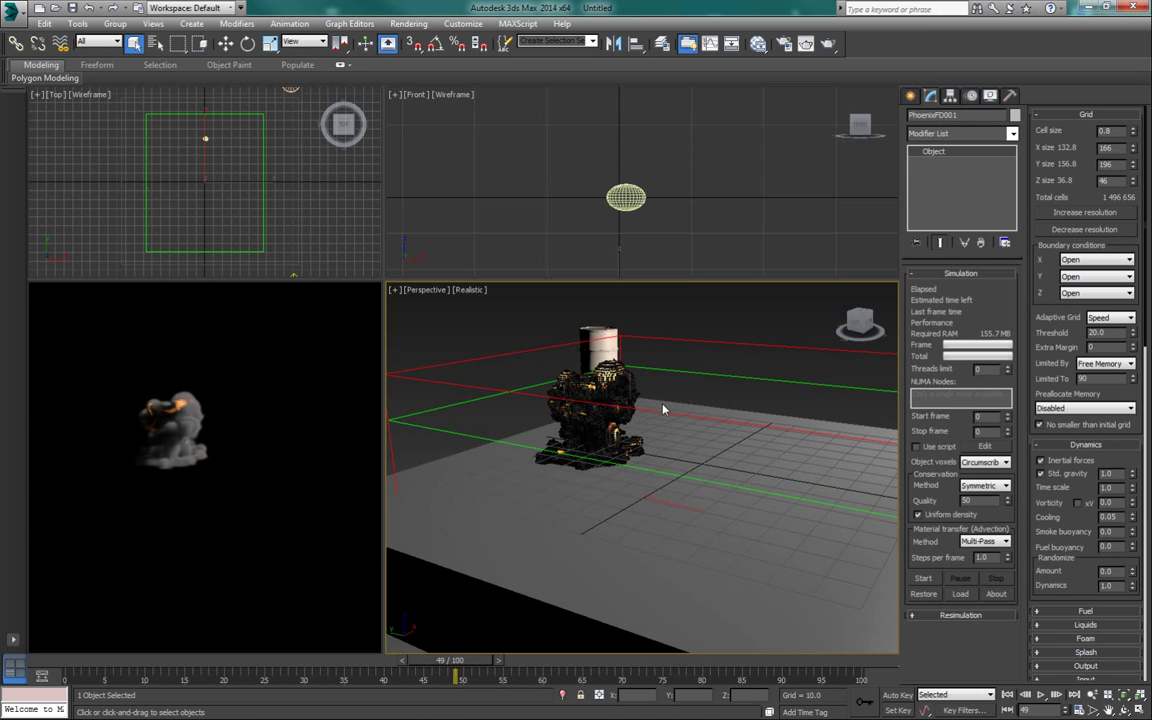
middle_click_drag(663, 408, 615, 405)
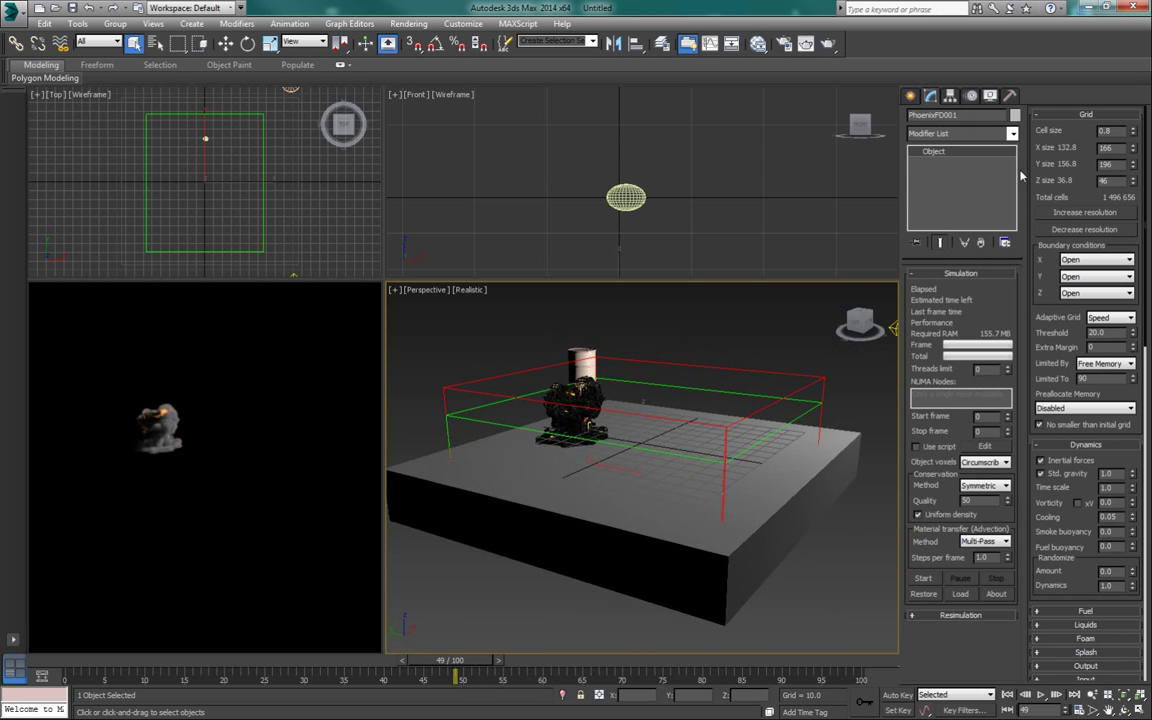
left_click(914, 97)
left_click(914, 117)
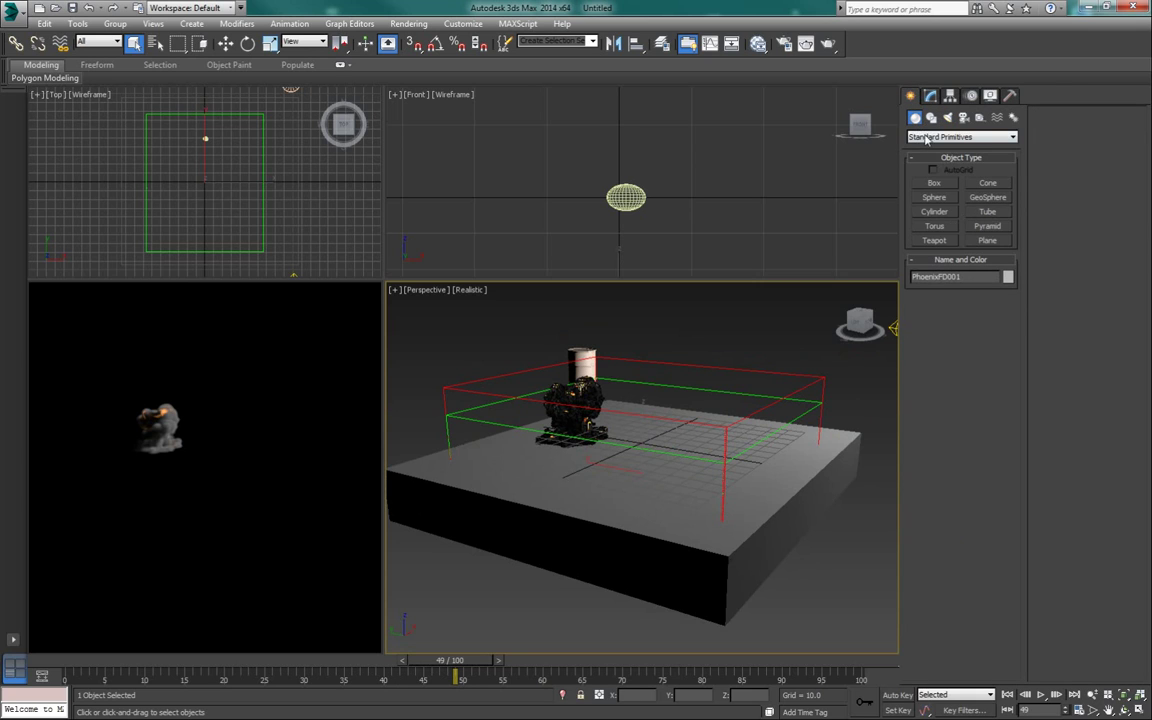
left_click(928, 137)
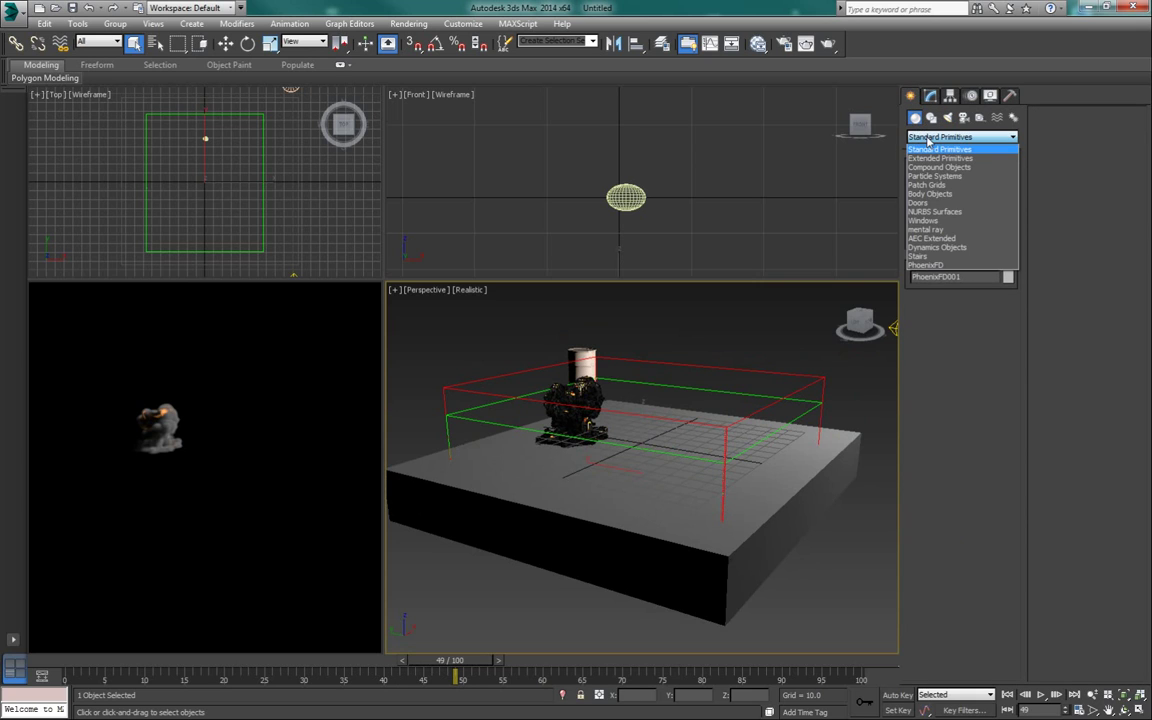
left_click(928, 138)
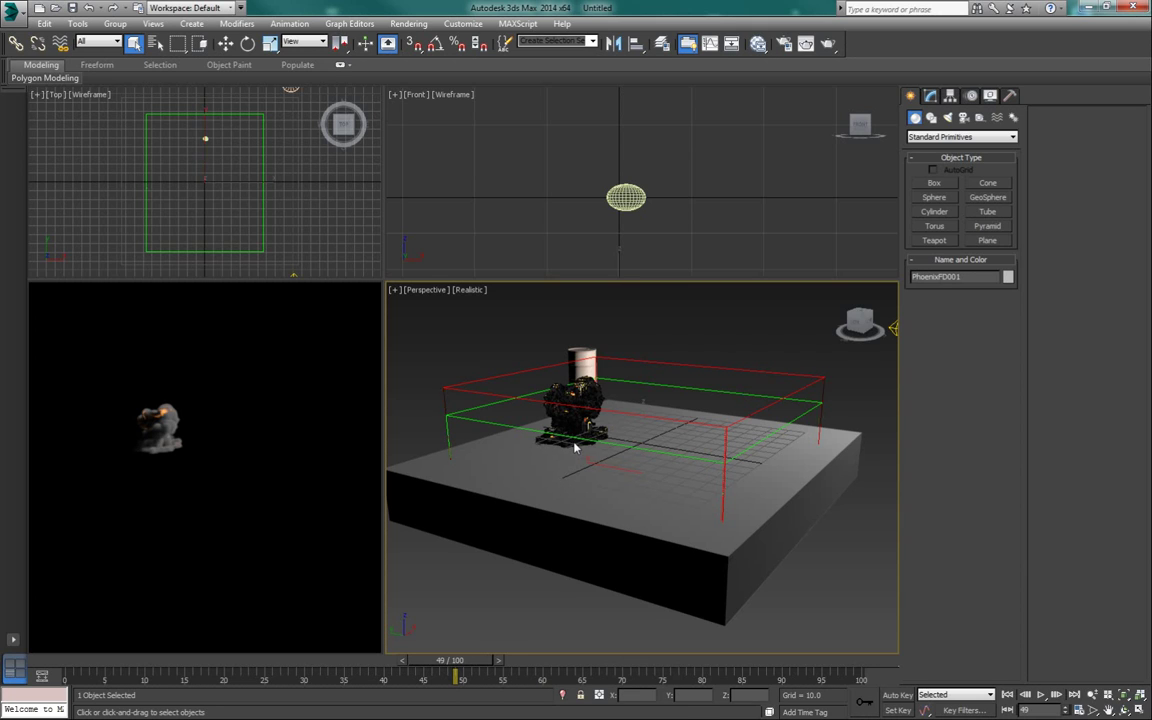
left_click(933, 184)
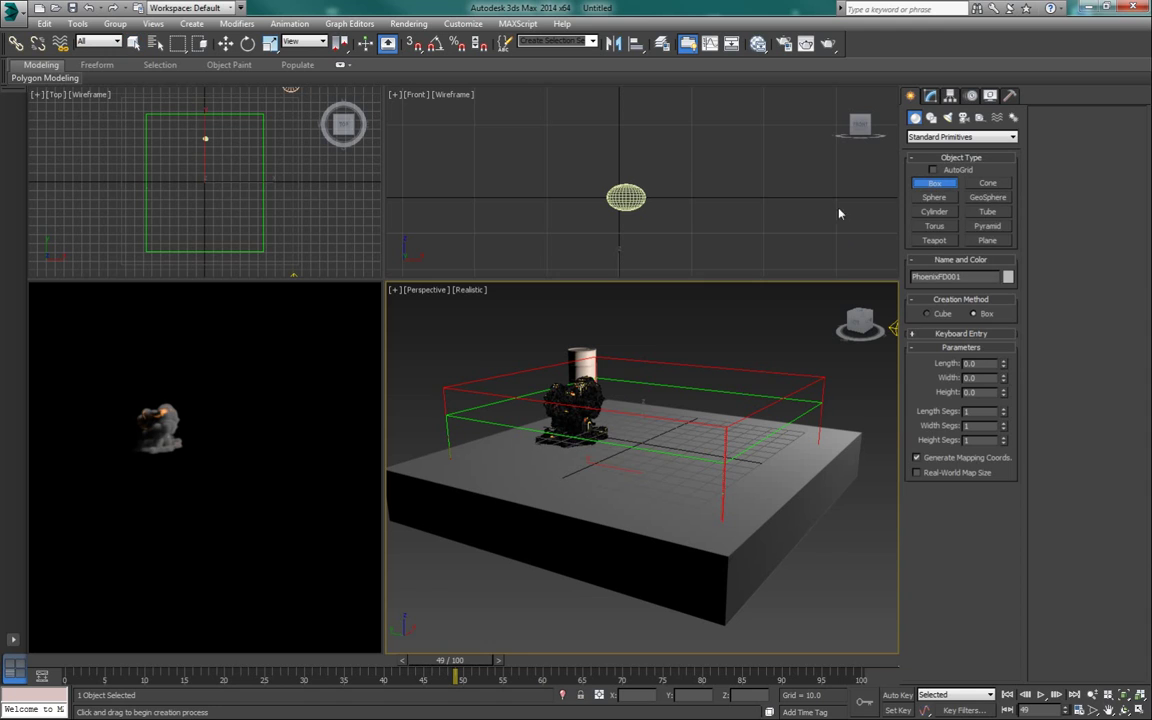
scroll(664, 504, "up", 1)
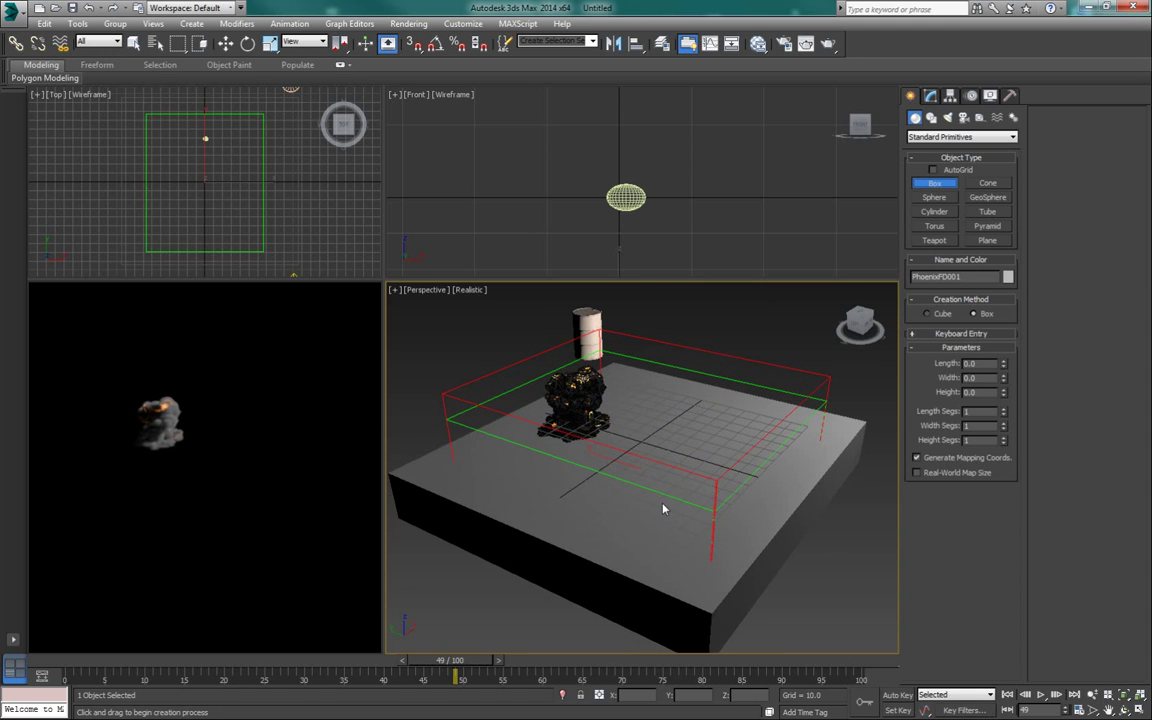
scroll(567, 466, "down", 2)
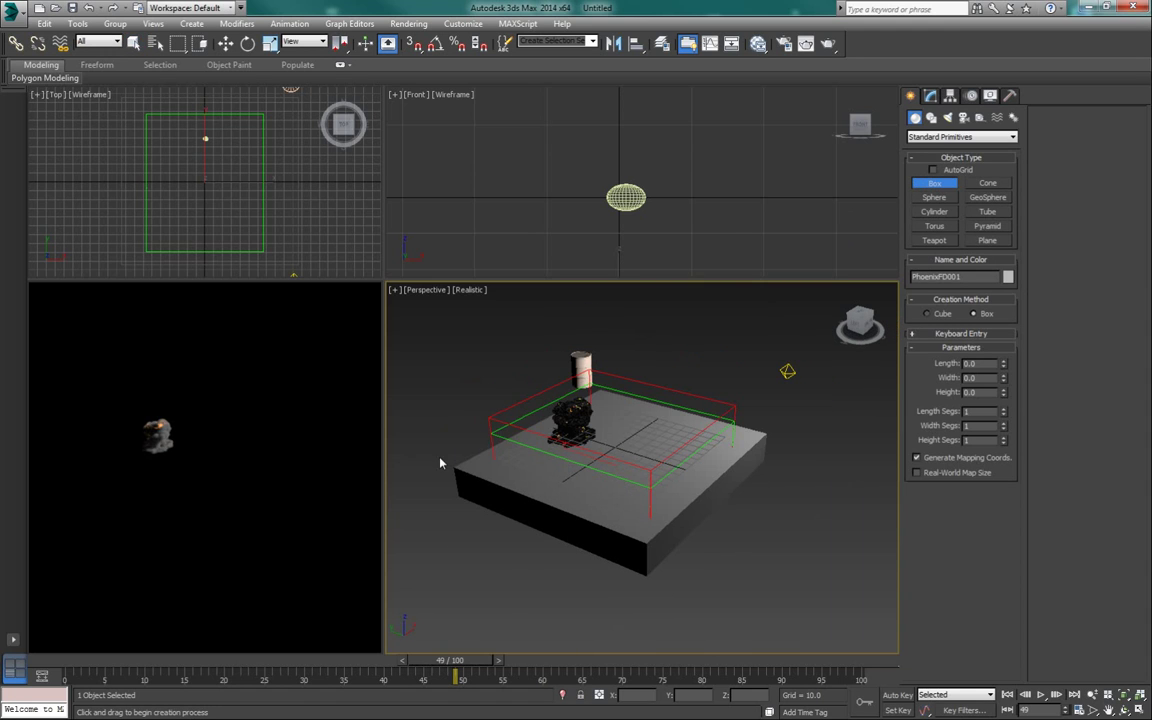
left_click_drag(440, 471, 782, 443)
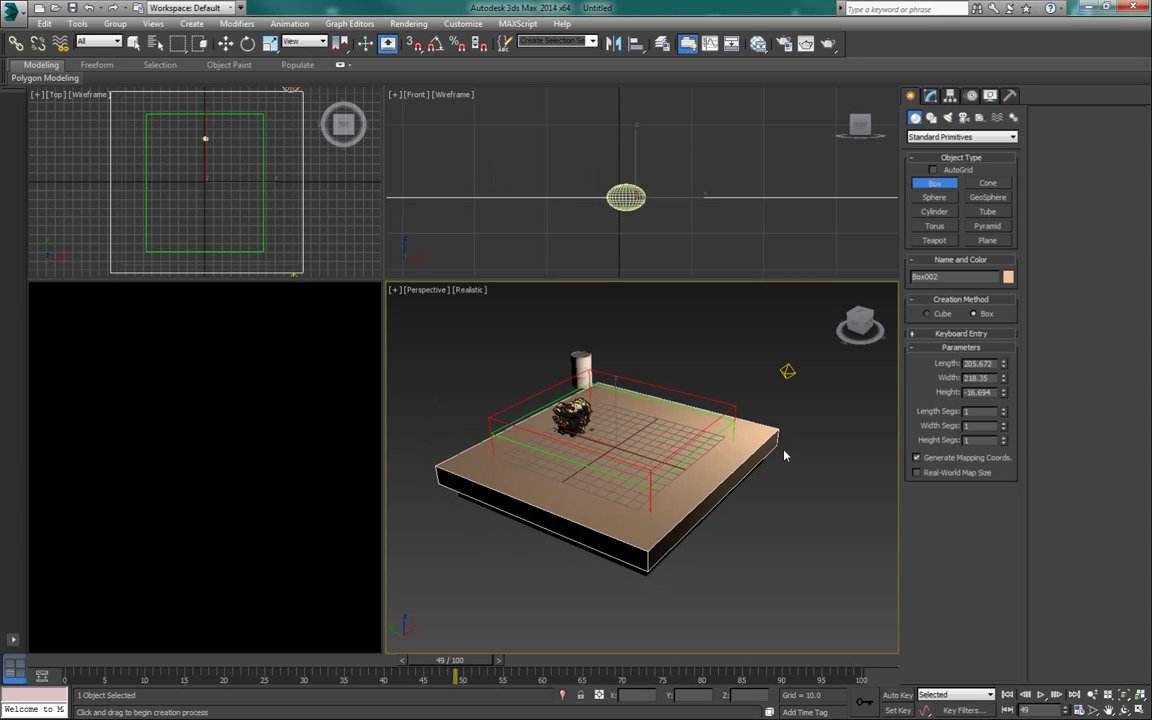
left_click(785, 456)
- Create a second PHXSource helper in the Perspective view, placed behind the ground beside the existing source
middle_click_drag(599, 507, 601, 494, "alt")
scroll(617, 476, "up", 4)
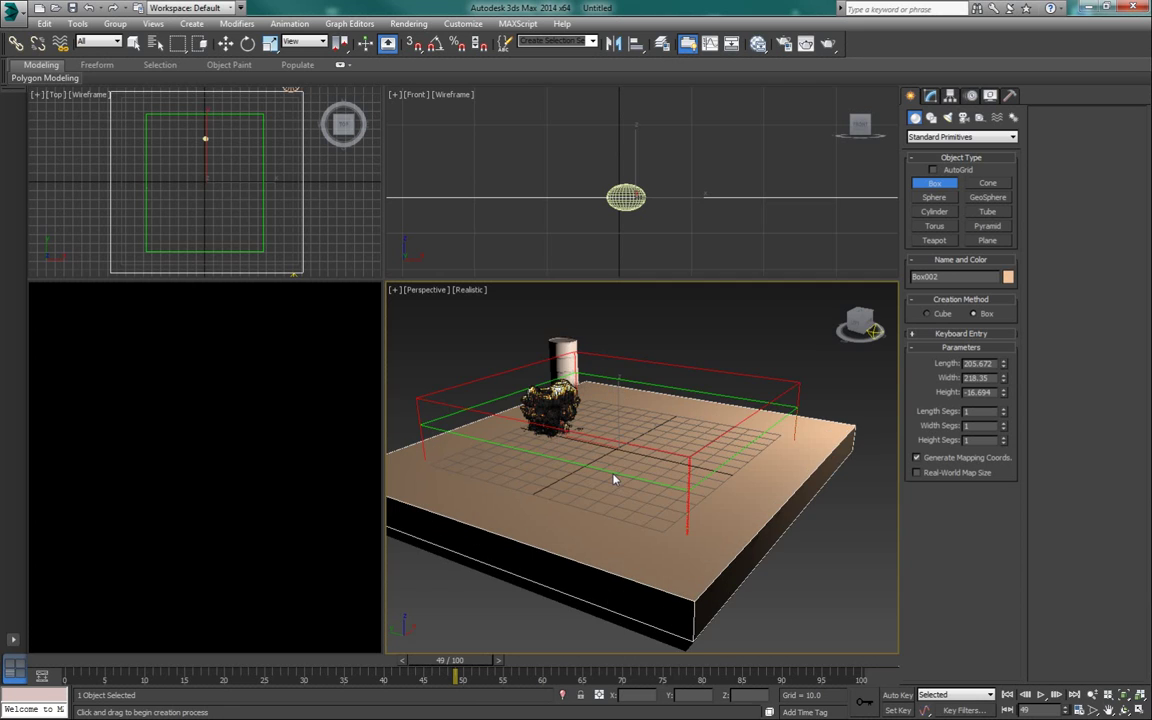
middle_click_drag(620, 463, 637, 345, "alt")
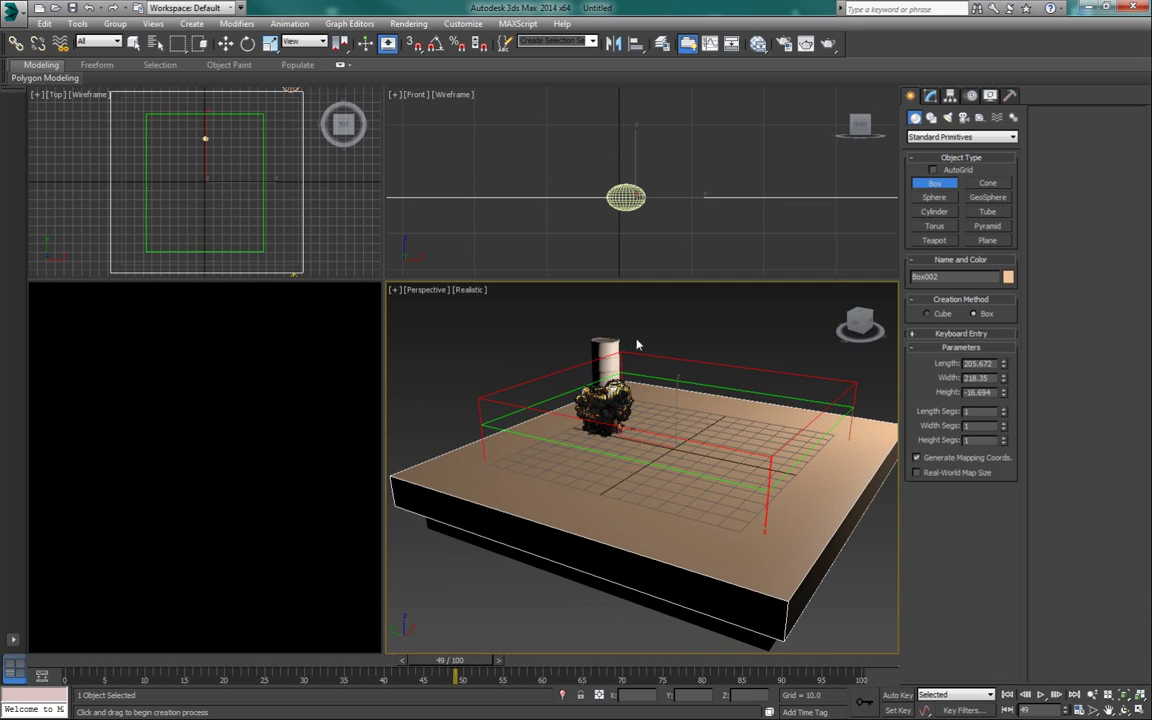
left_click(933, 96)
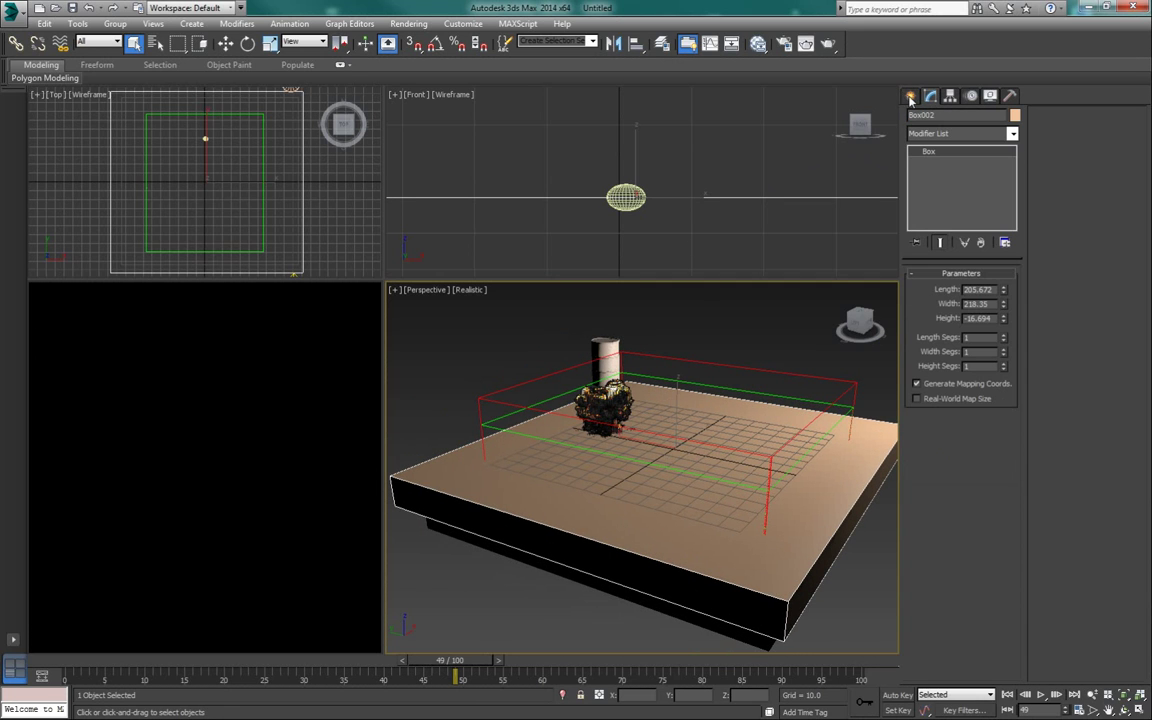
left_click(911, 96)
left_click(980, 117)
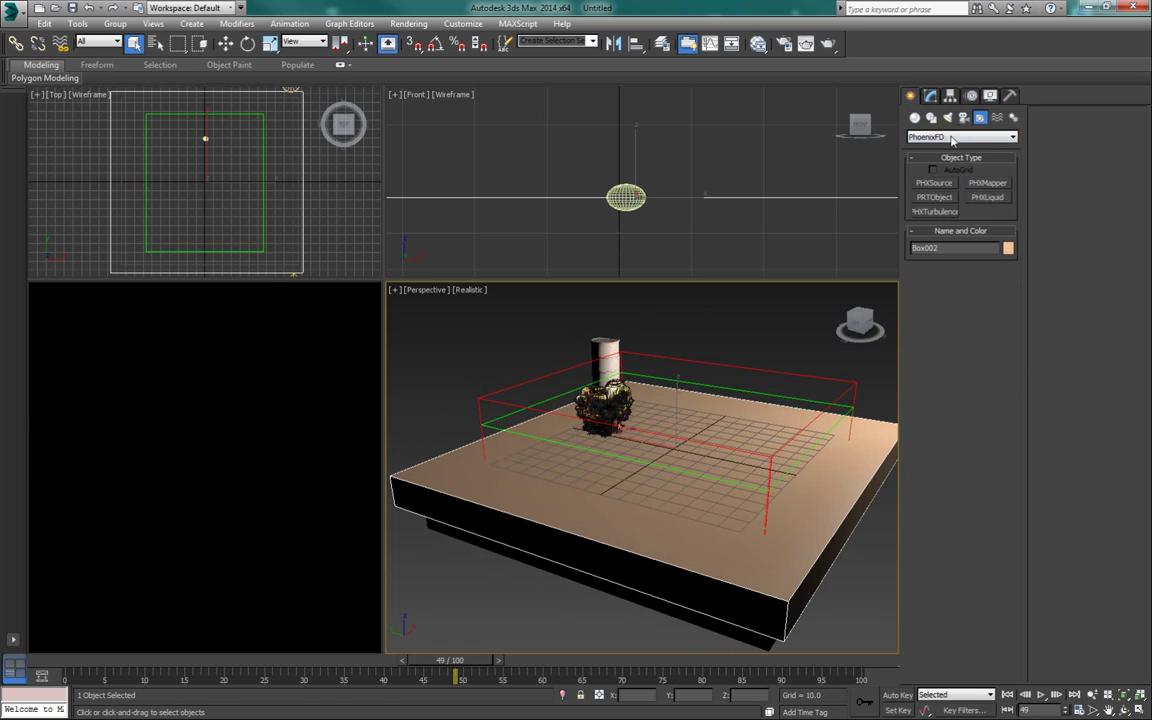
left_click(944, 137)
left_click(925, 229)
left_click(934, 183)
left_click_drag(531, 371, 548, 368)
left_click(557, 362)
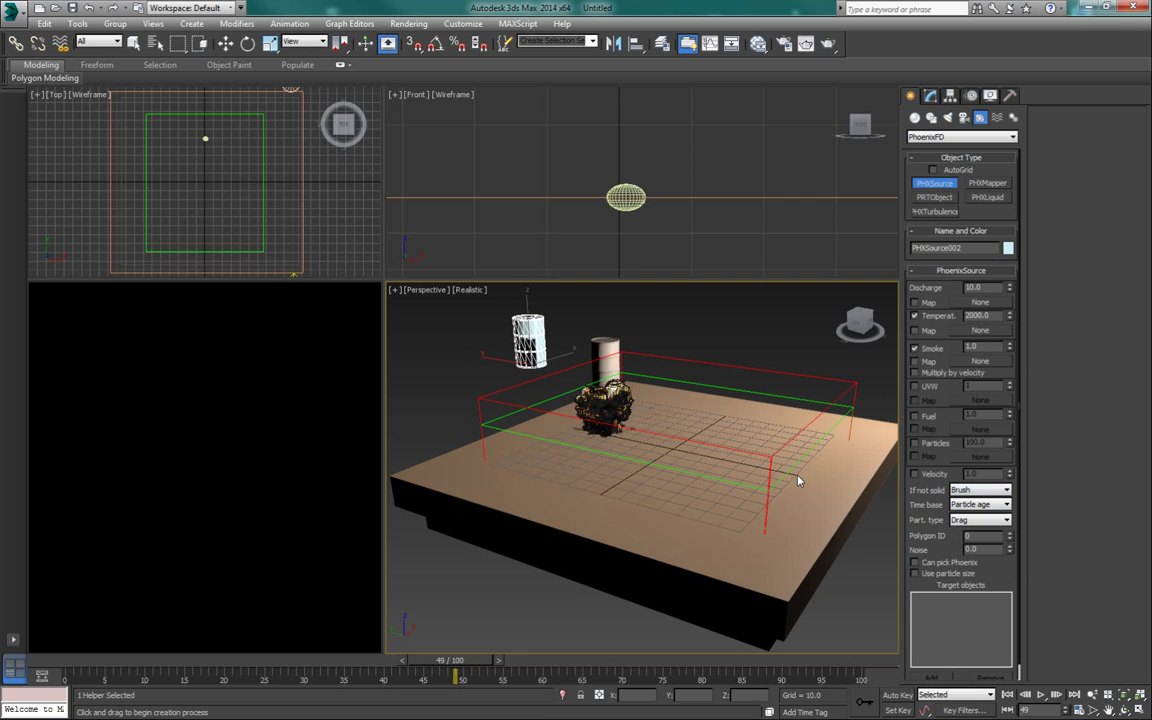
left_click(645, 227)
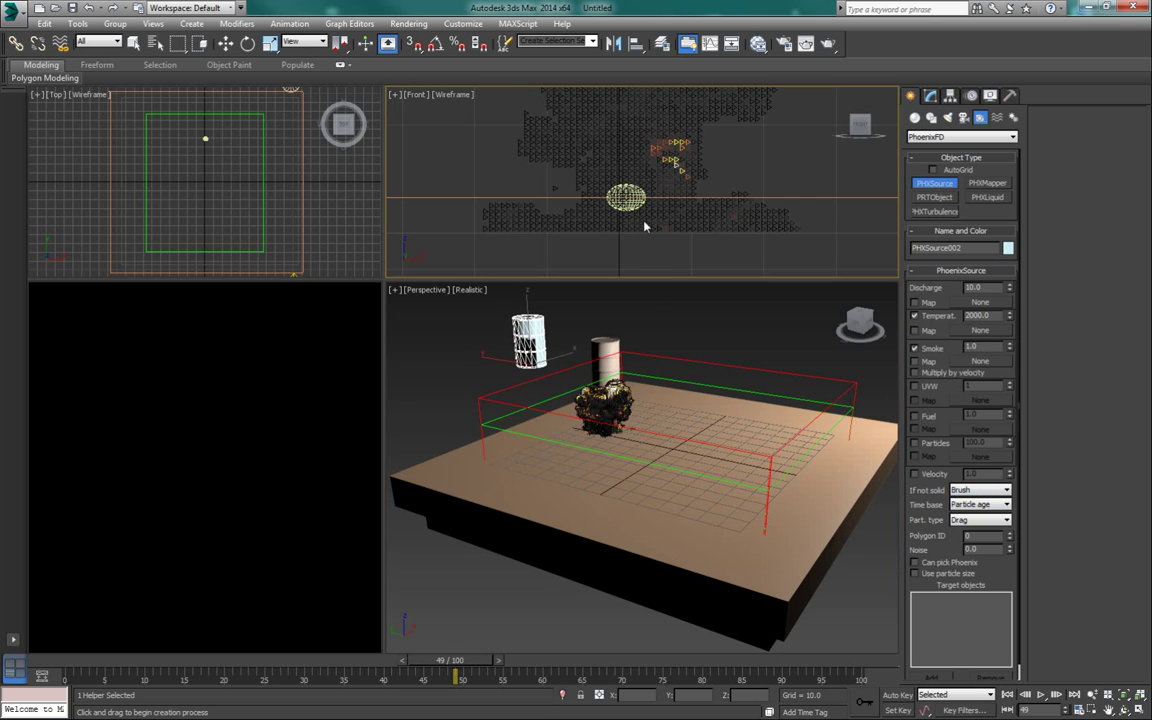
- Set the new PHXSource's temperature to 300
left_click(966, 316)
type("300")
key("Return")
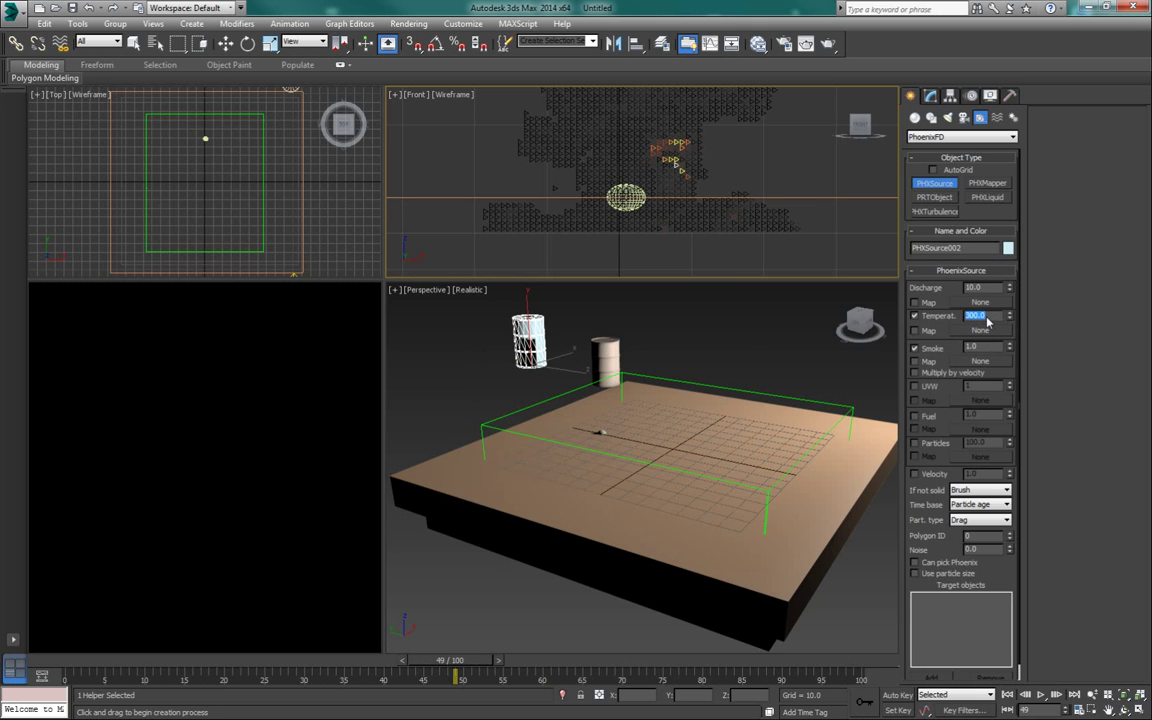
left_click(992, 319)
left_click_drag(988, 318, 961, 319)
left_click(987, 318)
double_click(972, 316)
- Review the new source's smoke amount and set its discharge to 100
left_click_drag(981, 348, 957, 349)
left_click_drag(984, 347, 965, 349)
double_click(984, 349)
left_click(986, 350)
double_click(976, 288)
key("Tab")
key("Tab")
middle_click_drag(855, 430, 826, 450, "alt")
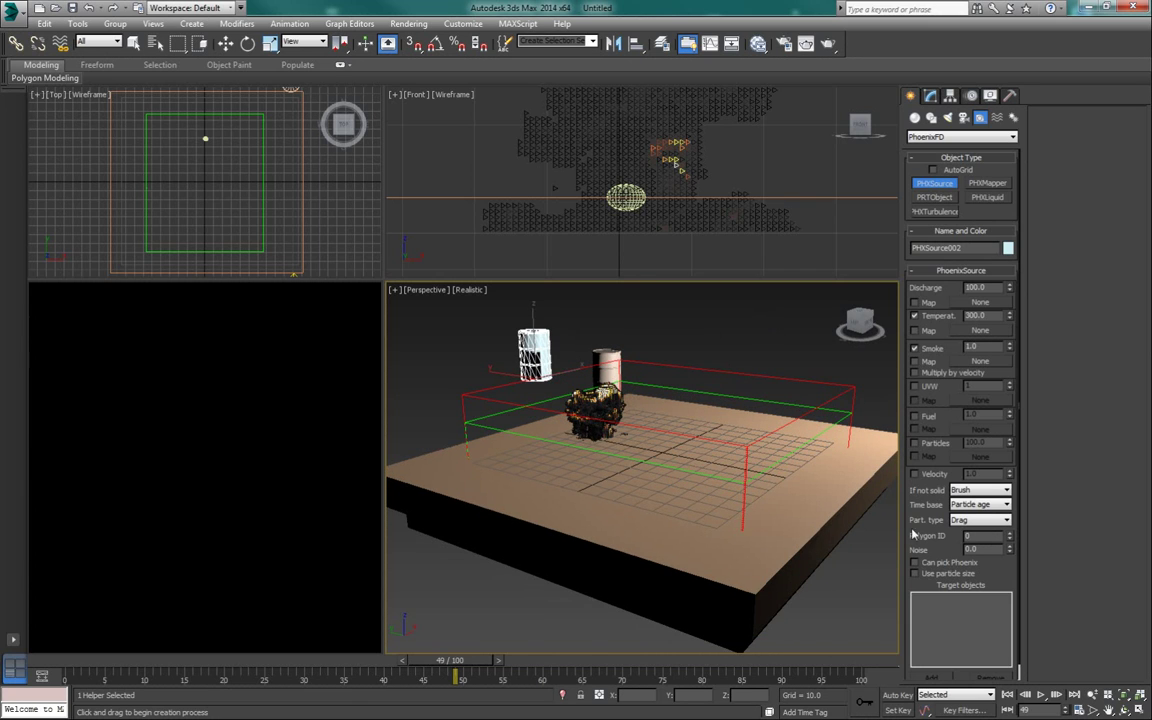
- Add the new ground box, Box002, to the second source's target objects
left_click(930, 96)
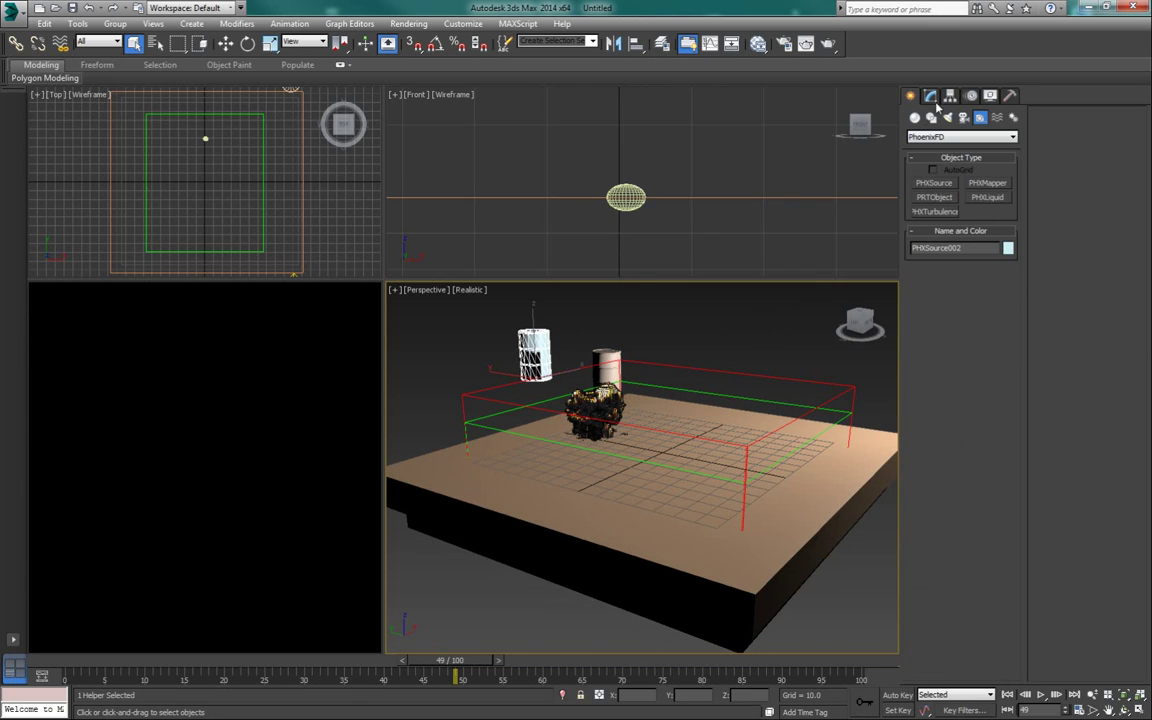
scroll(993, 602, "down", 2)
left_click(931, 662)
left_click(893, 455)
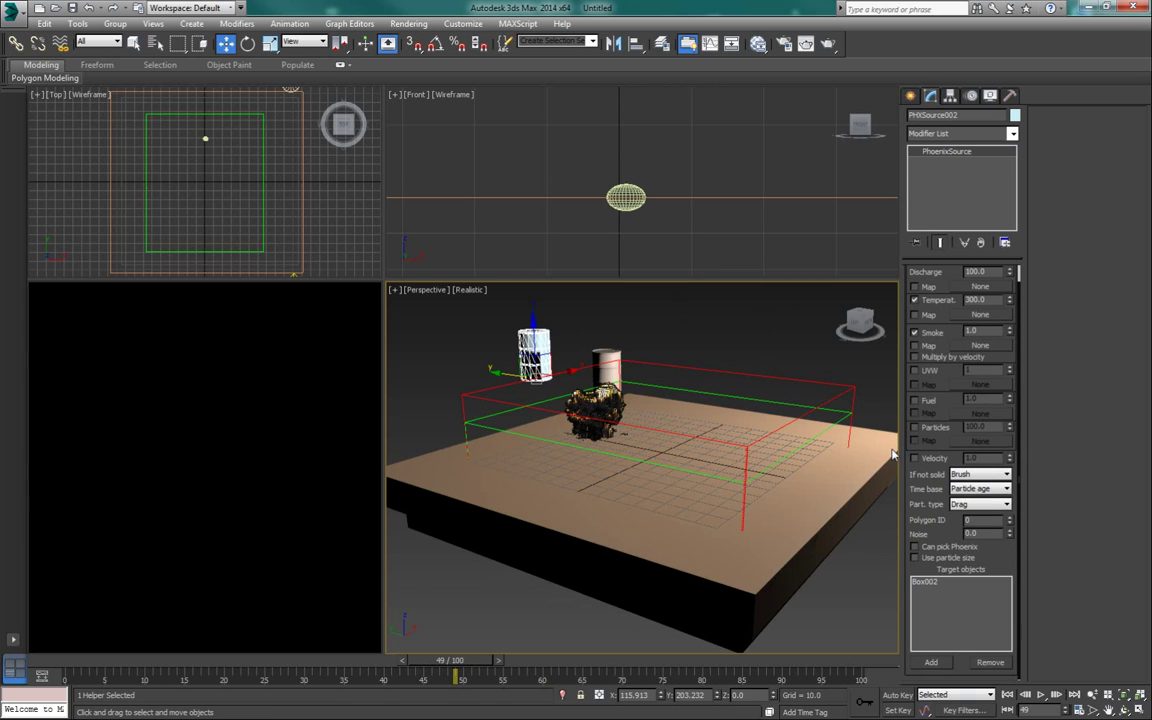
- Add the ground box Box002 to the PhoenixFD simulator's interaction exclude list
left_click(758, 398)
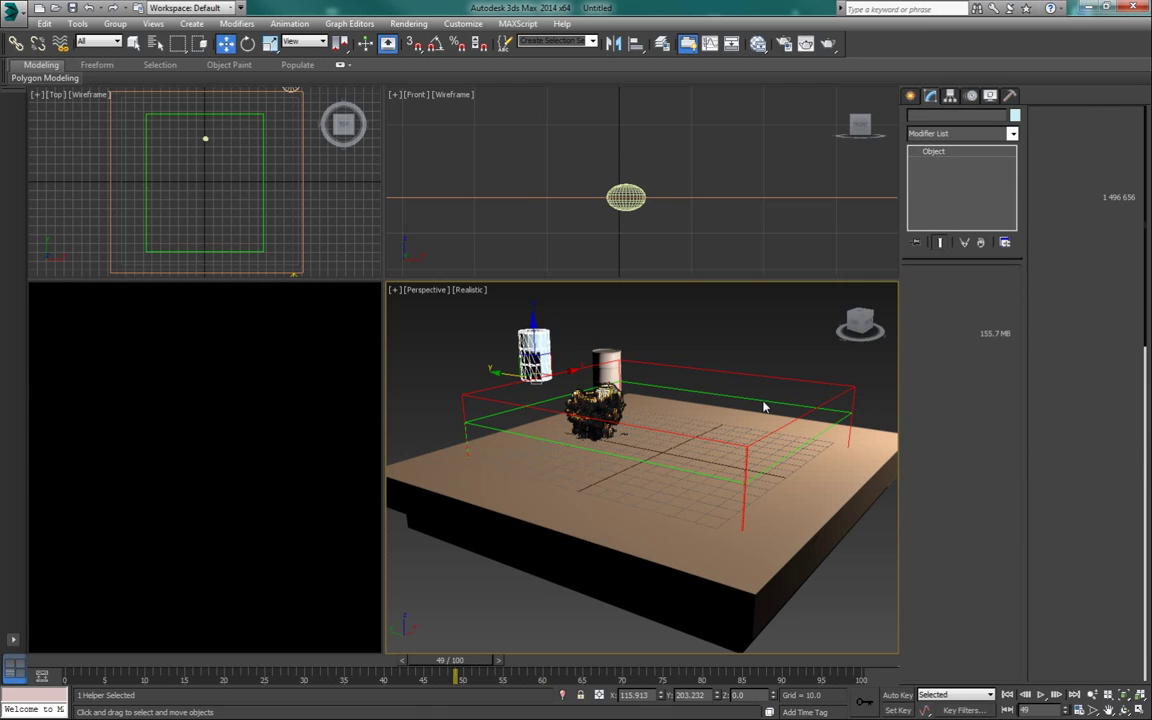
scroll(1092, 519, "down", 5)
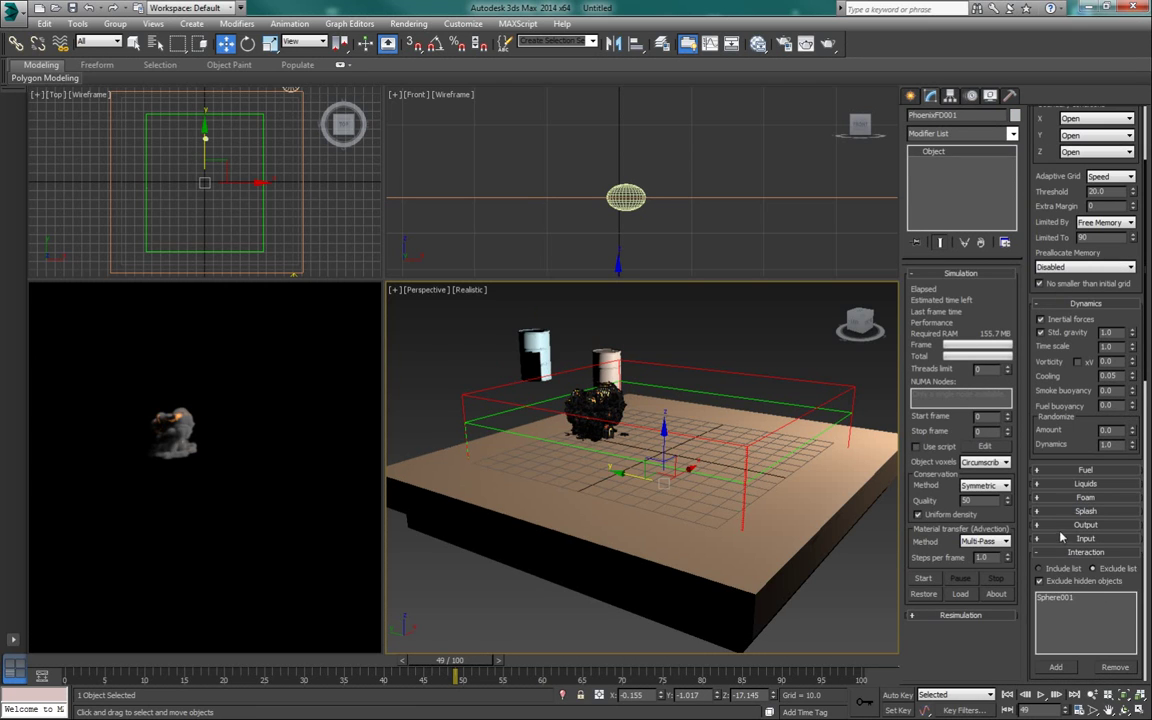
scroll(1090, 460, "down", 3)
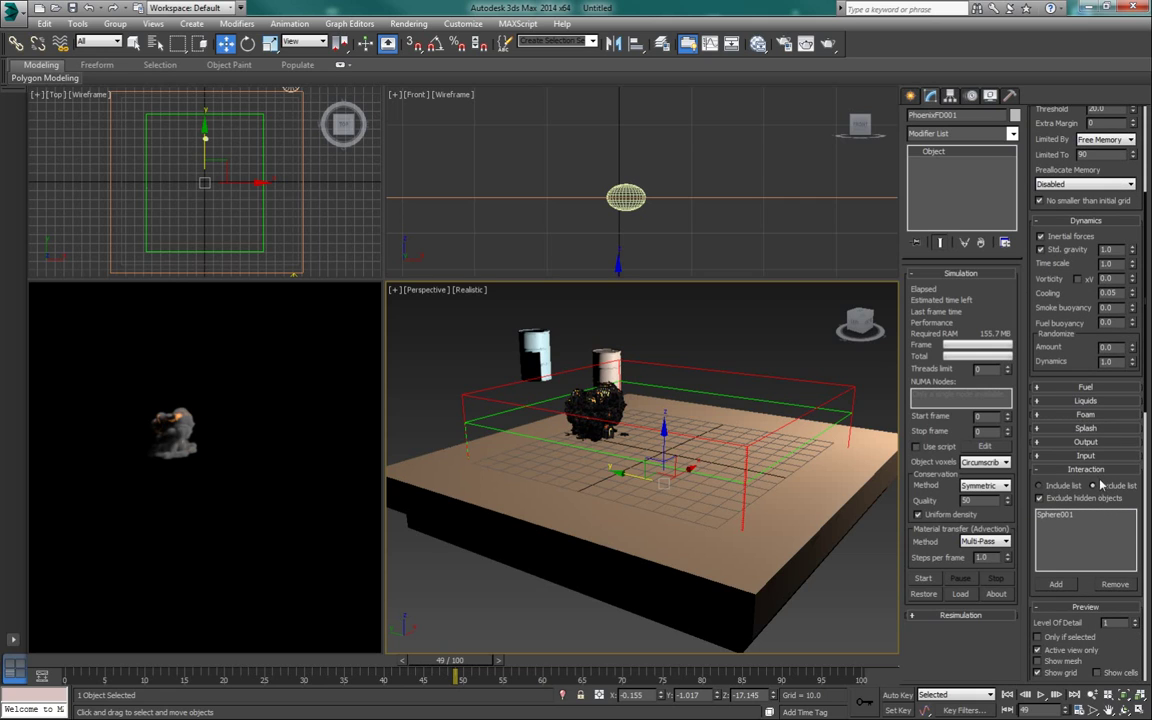
left_click(1056, 584)
left_click(600, 410)
left_click(875, 434)
- Make the ground box Box002 non-renderable and set it to display as a box
left_click(875, 439)
right_click(875, 439)
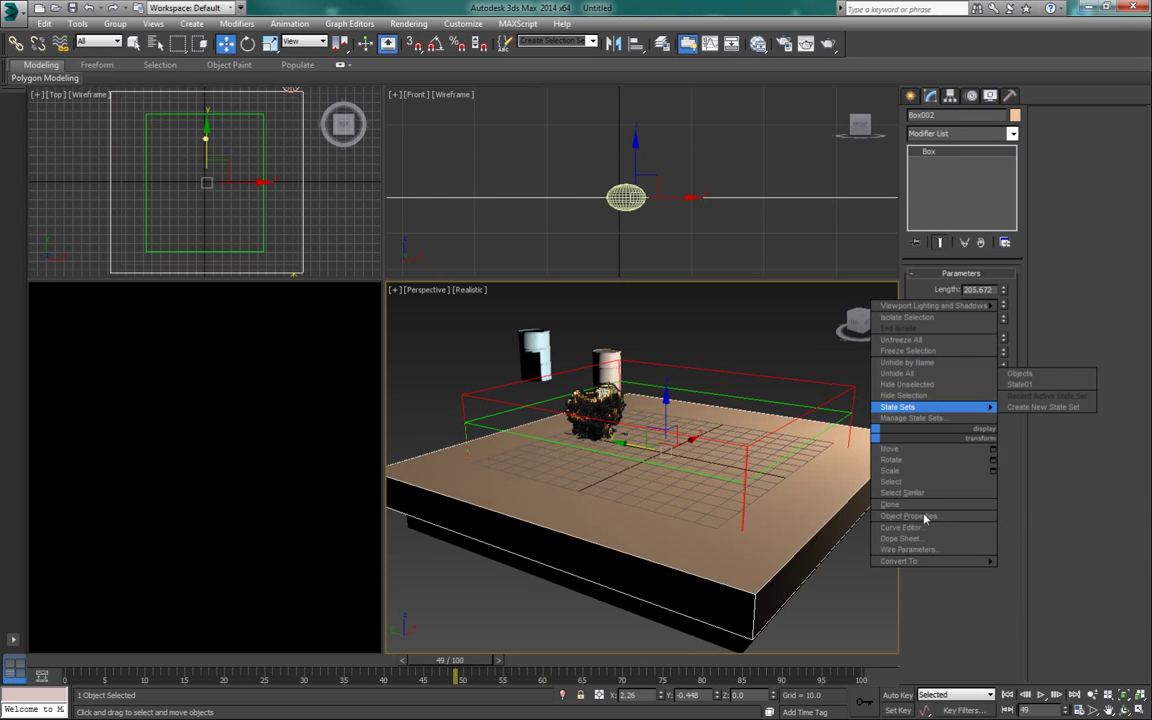
left_click(924, 517)
right_click(874, 440)
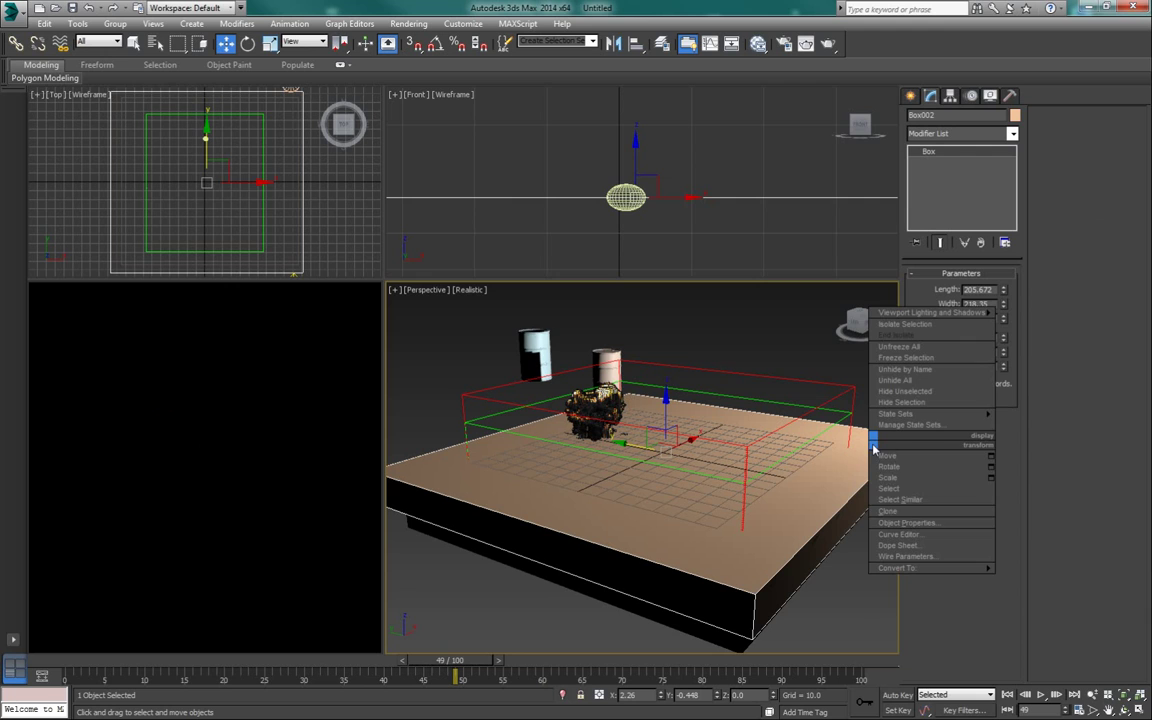
left_click(907, 522)
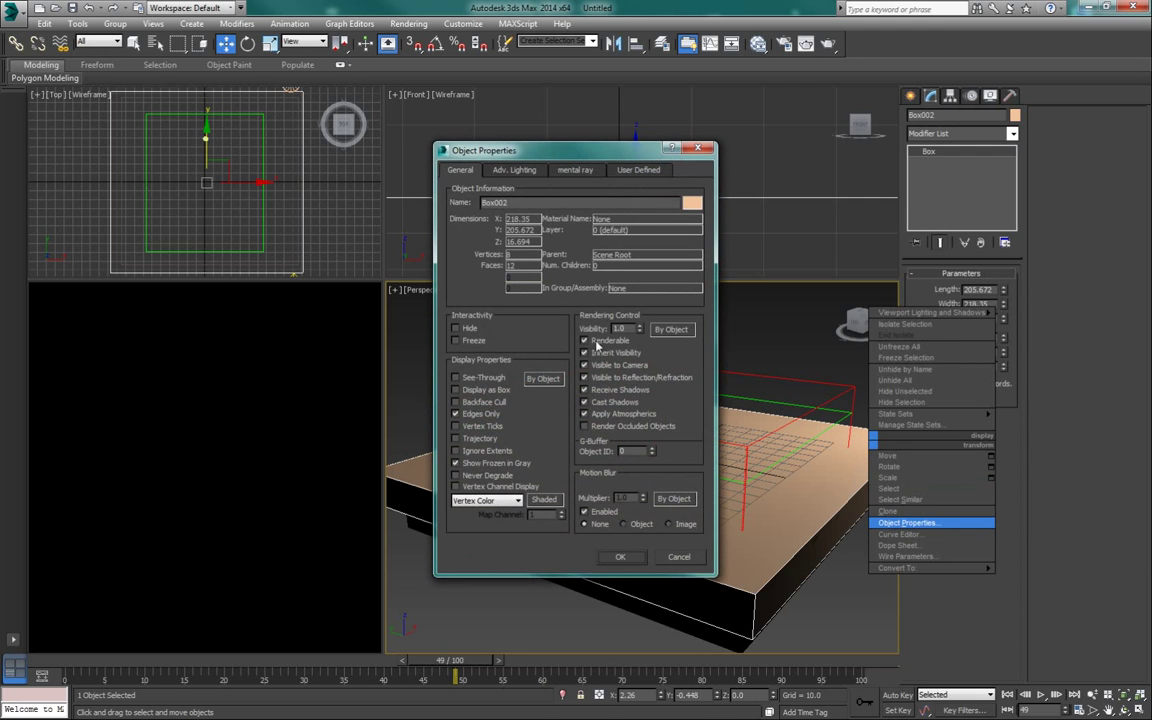
left_click(597, 342)
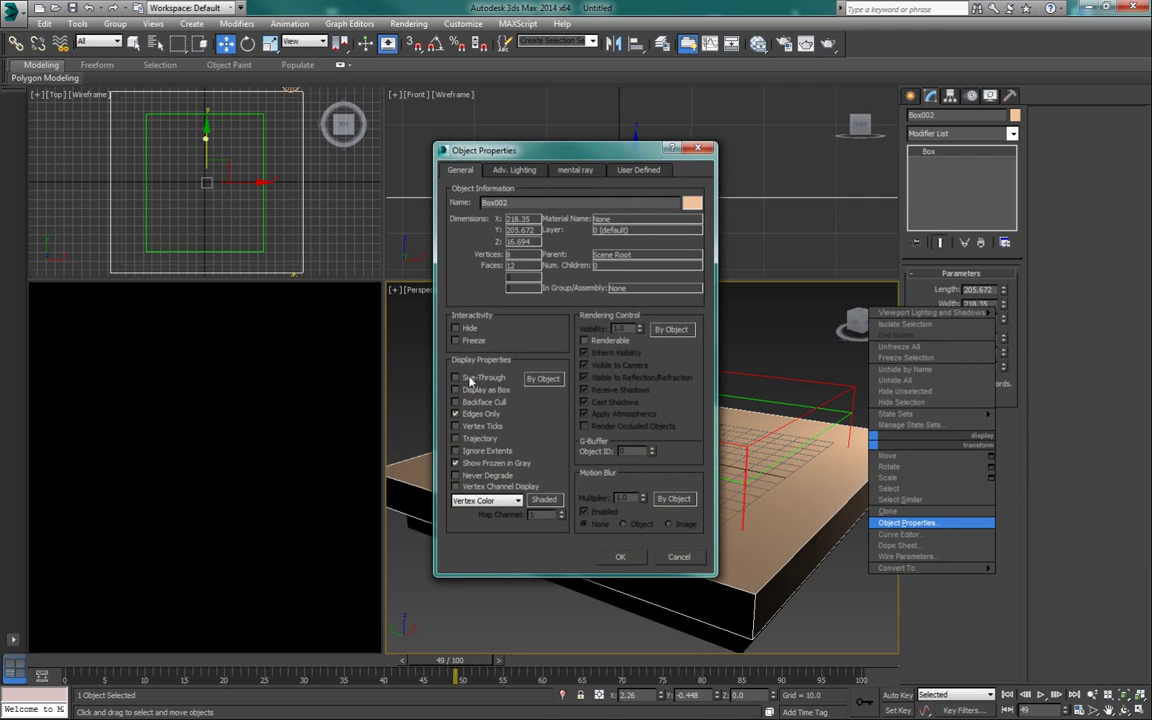
left_click(466, 381)
left_click(619, 556)
- Select the PhoenixFD simulator and start its simulation
middle_click_drag(856, 454, 789, 446, "alt")
left_click(780, 415)
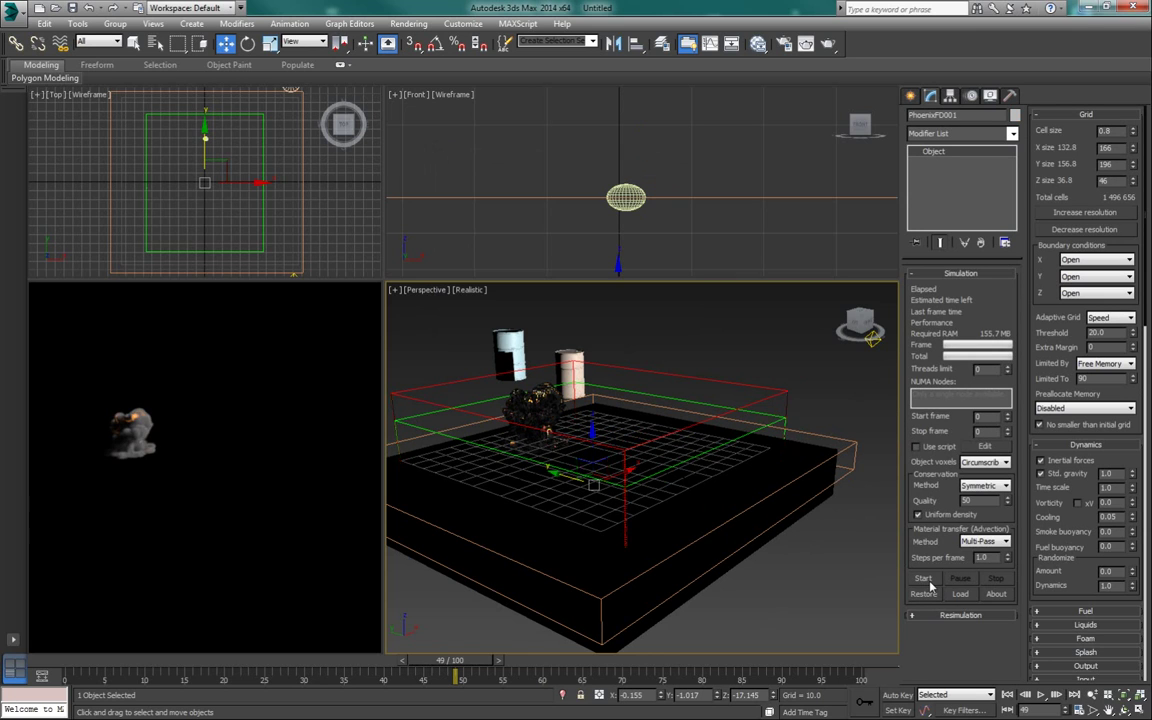
left_click(928, 582)
- Examine the explosion and the ground smoke while the simulation runs, and stop it at about frame 25
middle_click_drag(610, 478, 661, 481)
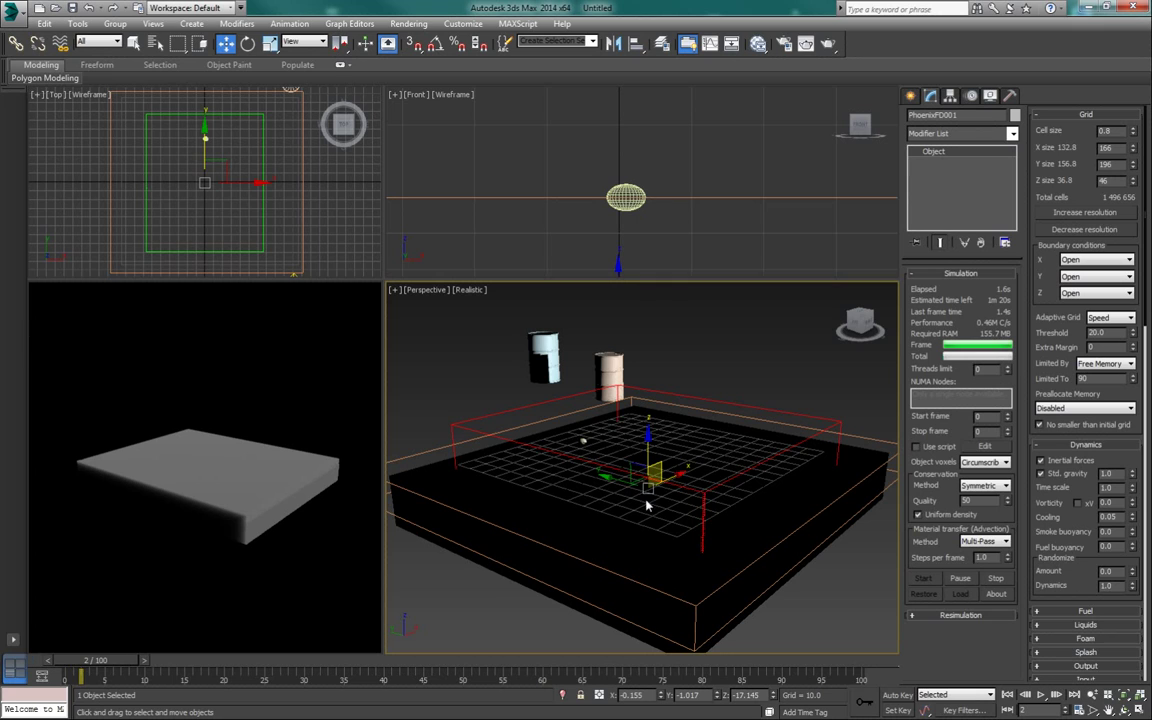
middle_click_drag(626, 486, 592, 455)
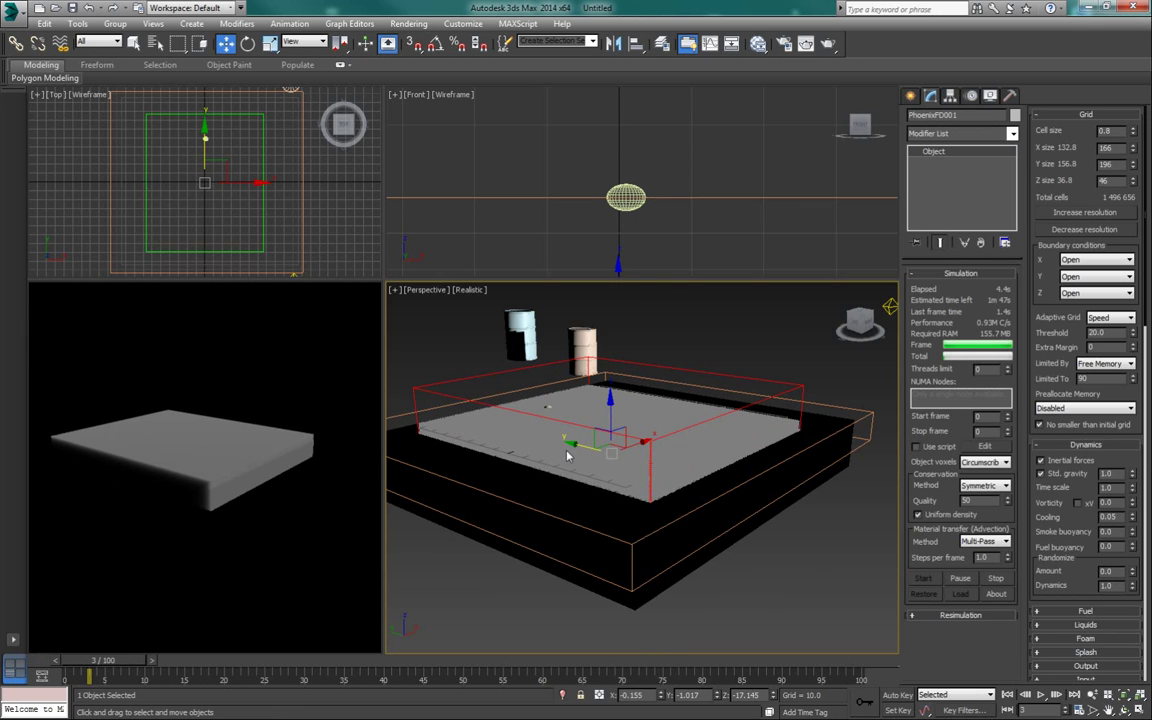
scroll(624, 511, "up", 3)
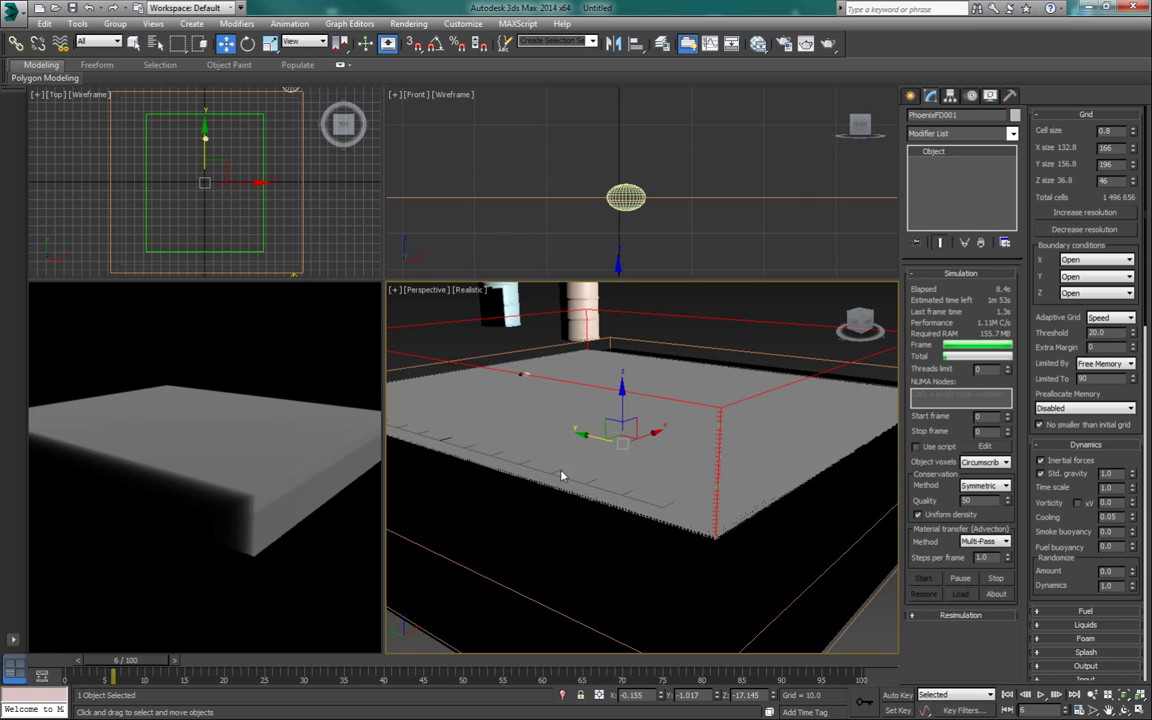
scroll(565, 485, "up", 2)
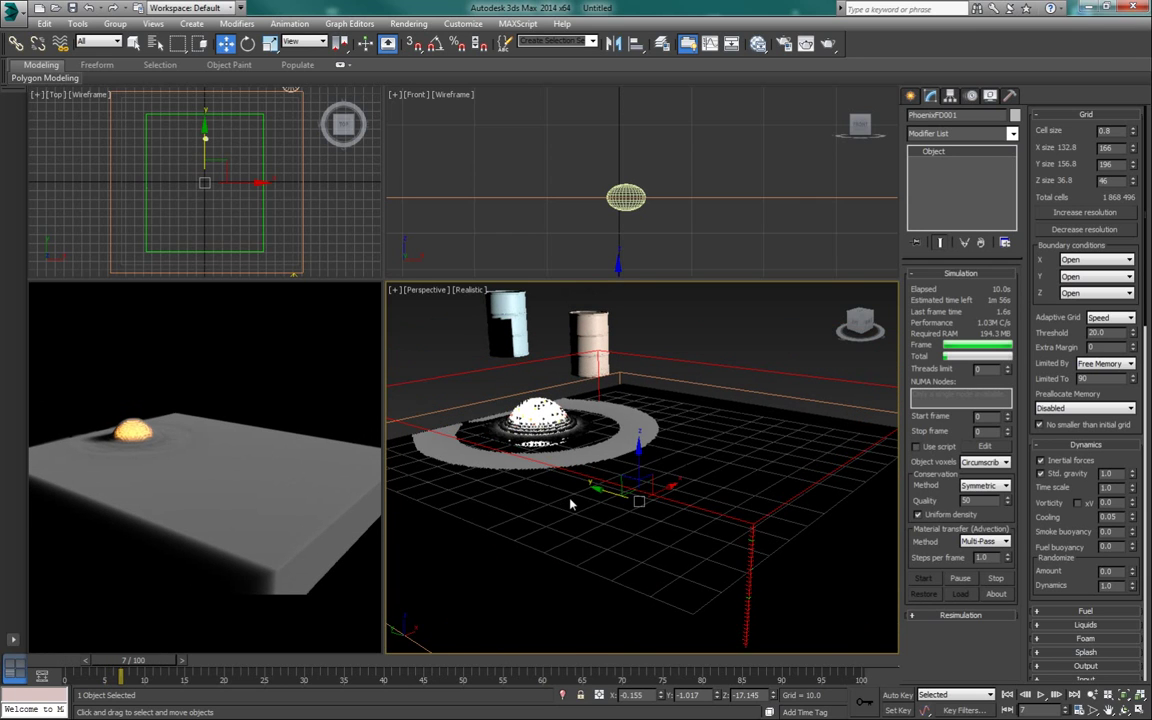
scroll(570, 505, "up", 2)
middle_click_drag(574, 522, 573, 528)
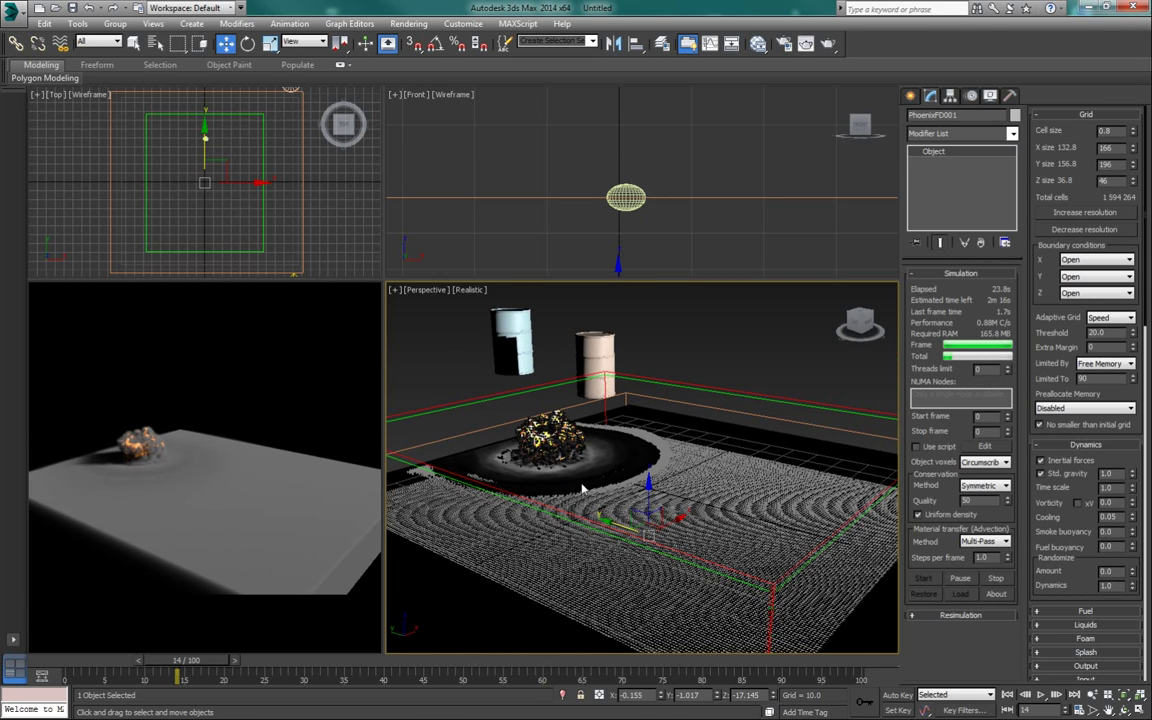
scroll(581, 488, "up", 4)
scroll(619, 492, "down", 4)
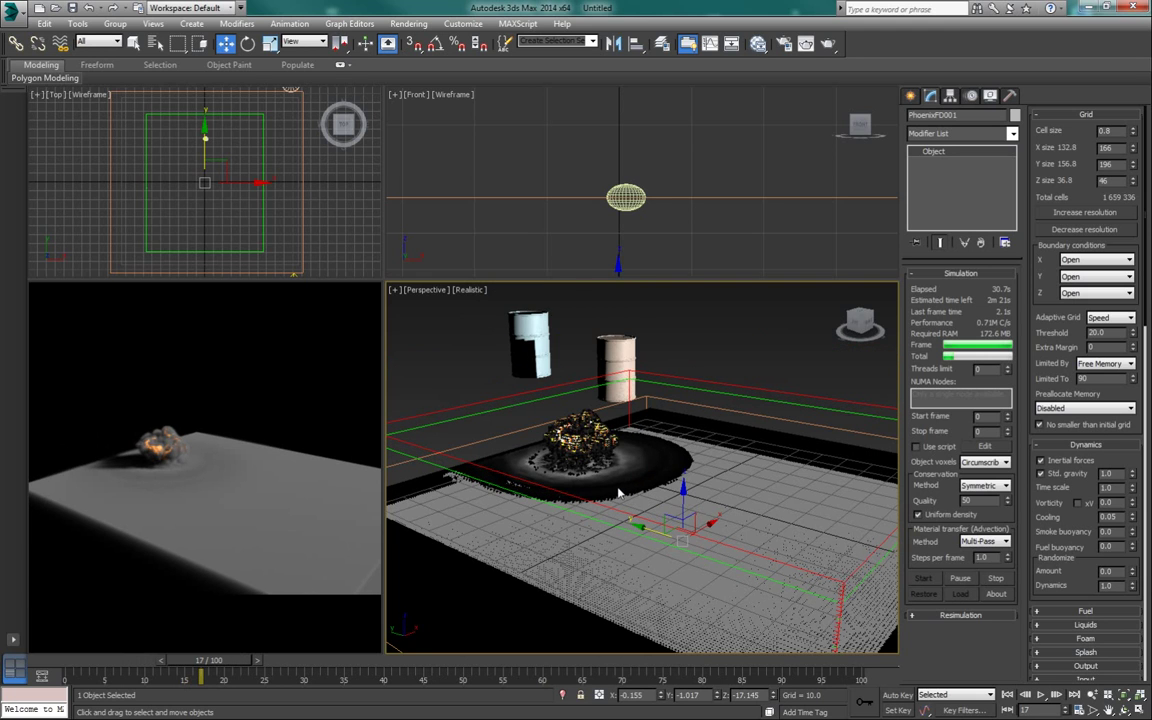
middle_click_drag(616, 492, 630, 480, "alt")
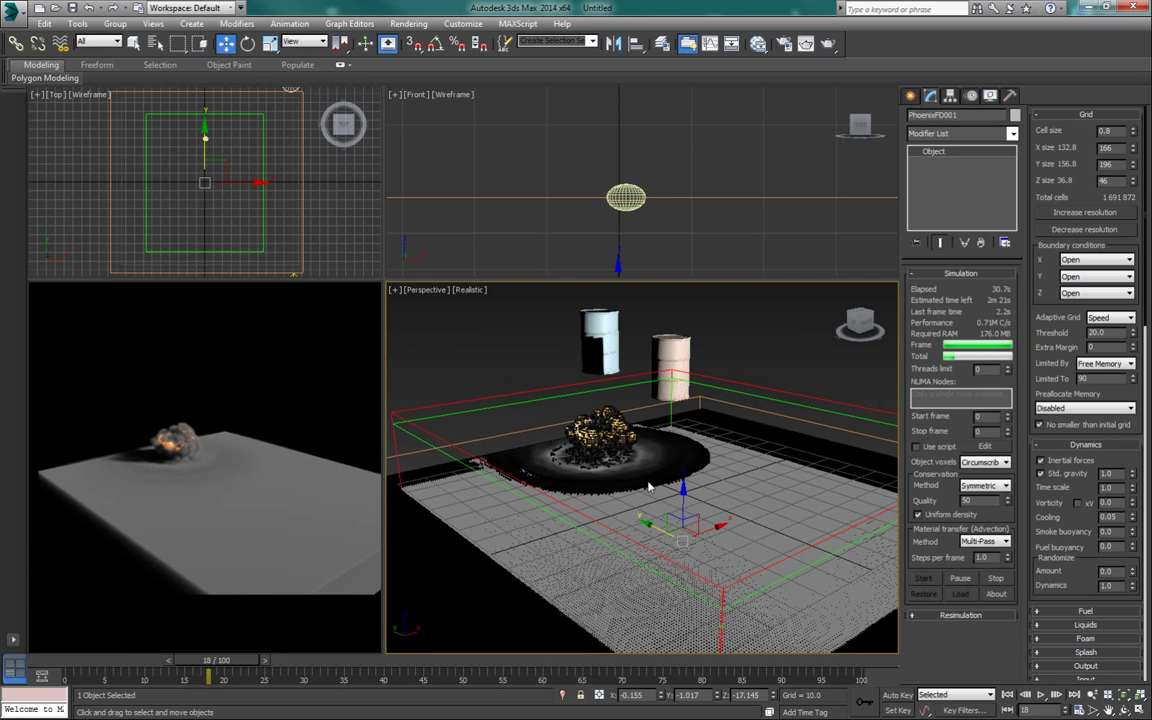
middle_click_drag(632, 484, 593, 484, "alt")
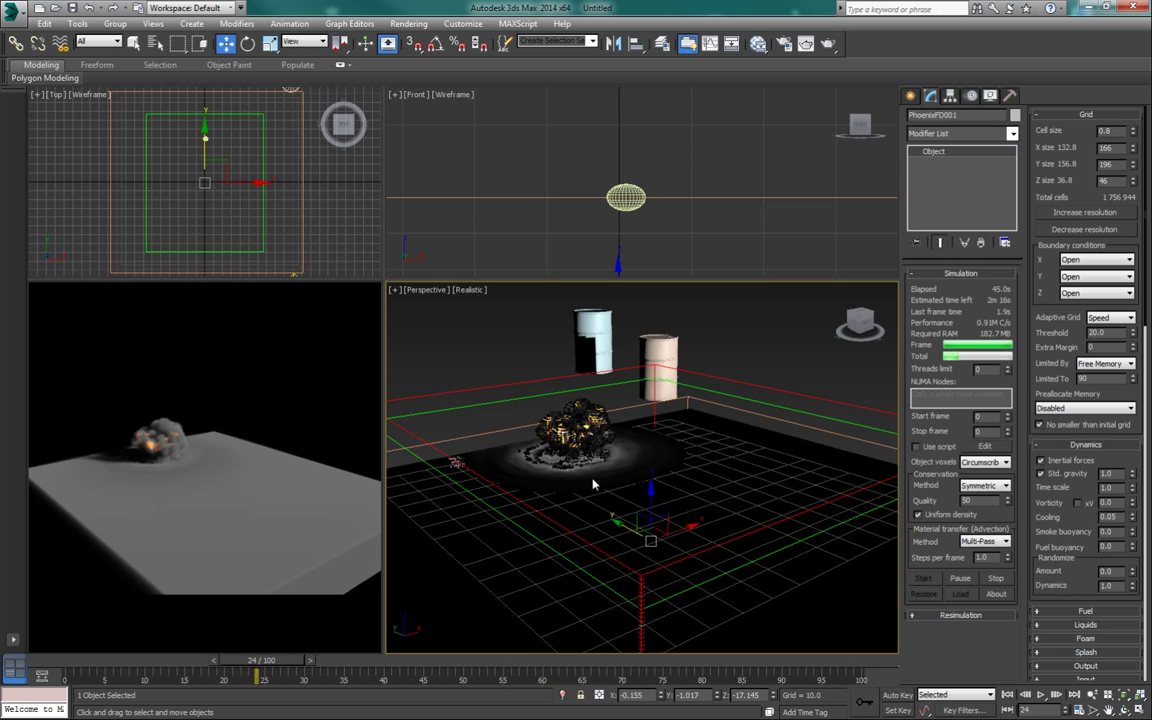
left_click(994, 580)
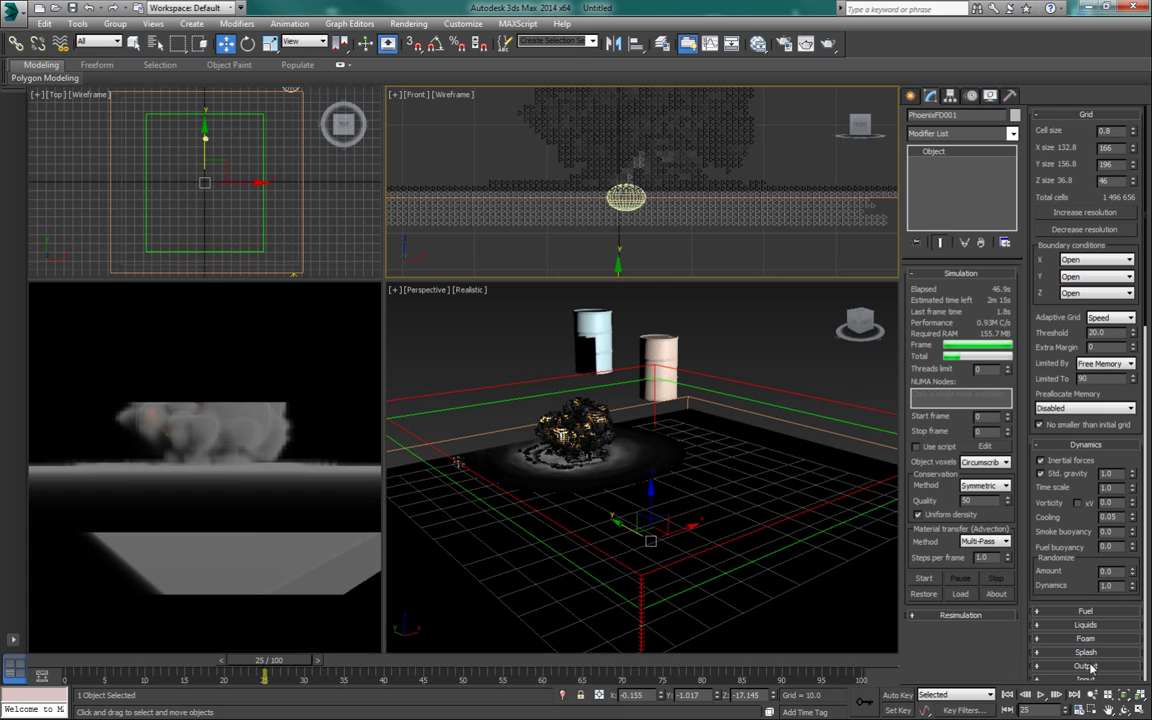
- Play back the simulated explosion twice and scrub back to frame 9
left_click(1024, 694)
left_click(1041, 694)
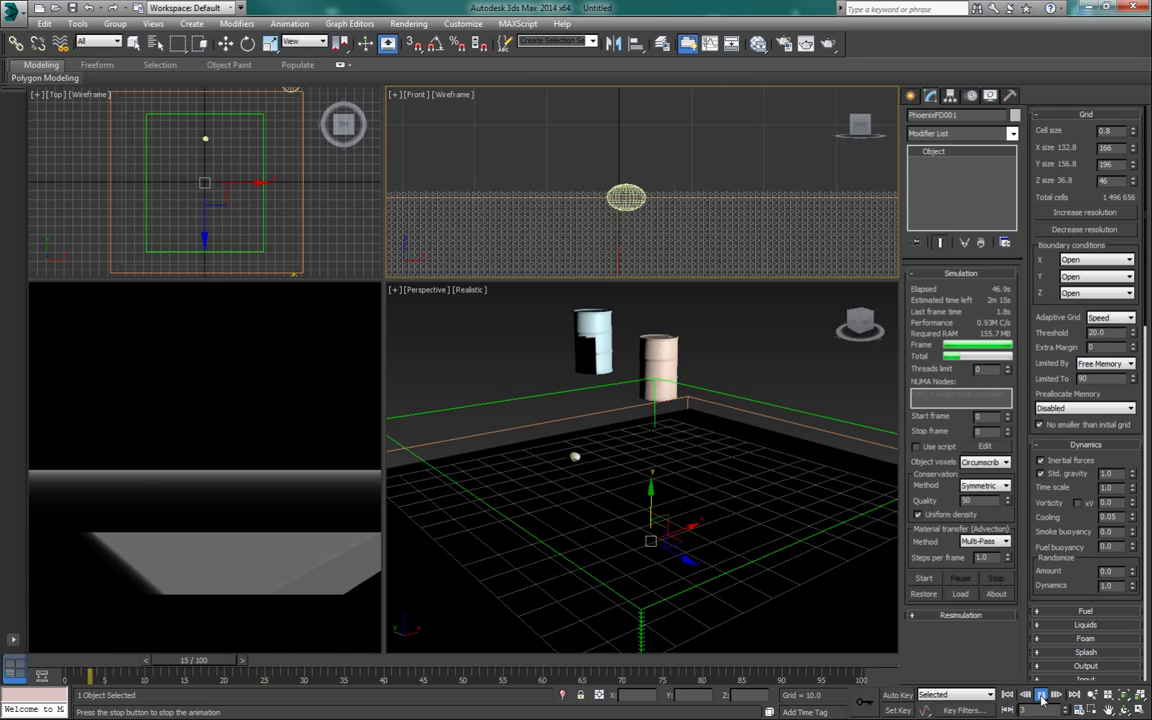
key("slash")
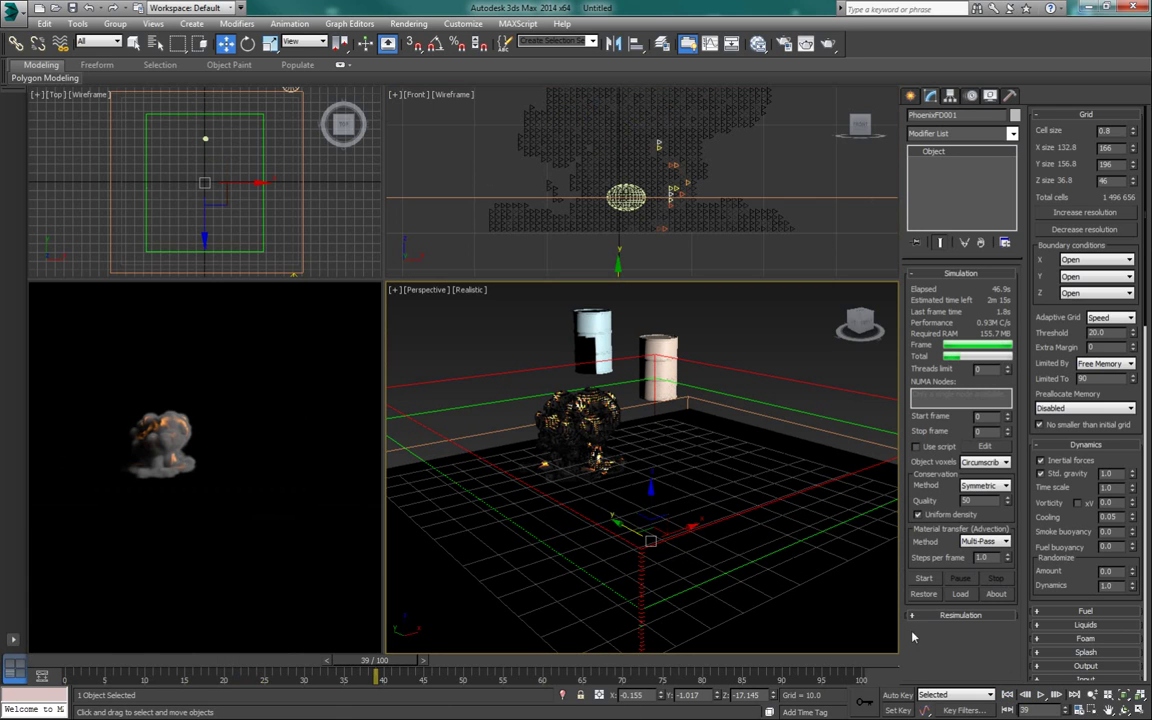
left_click(1024, 694)
left_click(1041, 694)
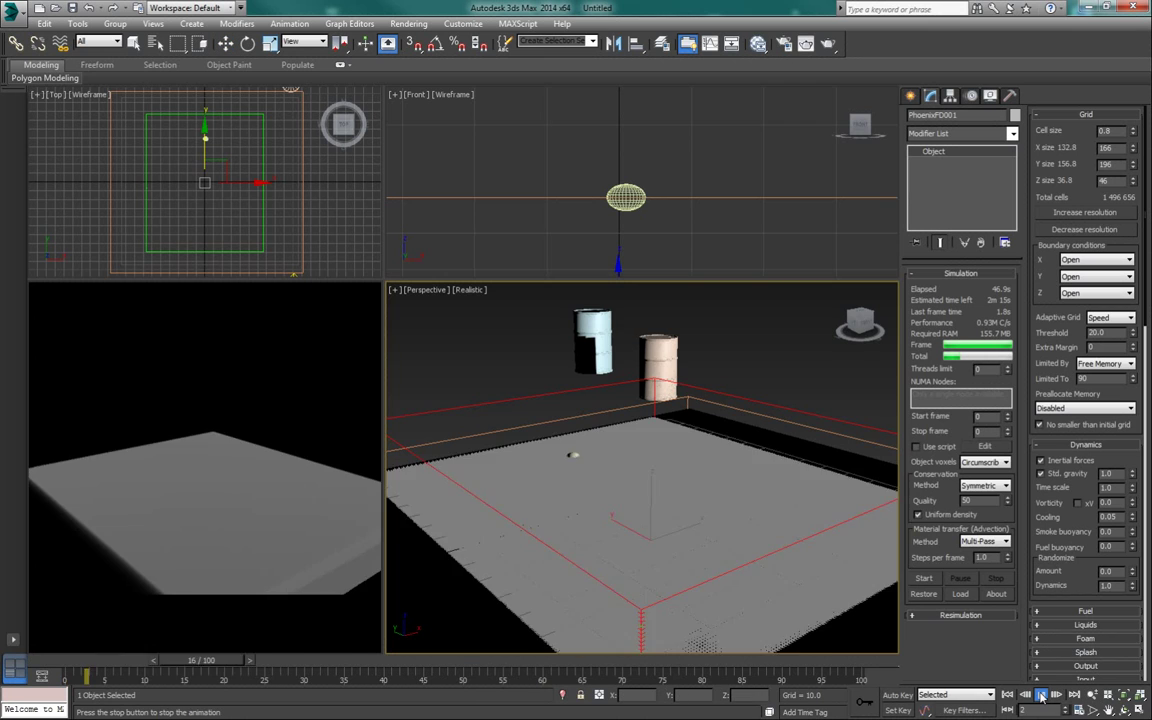
key("slash")
left_click_drag(430, 661, 174, 664)
key("w")
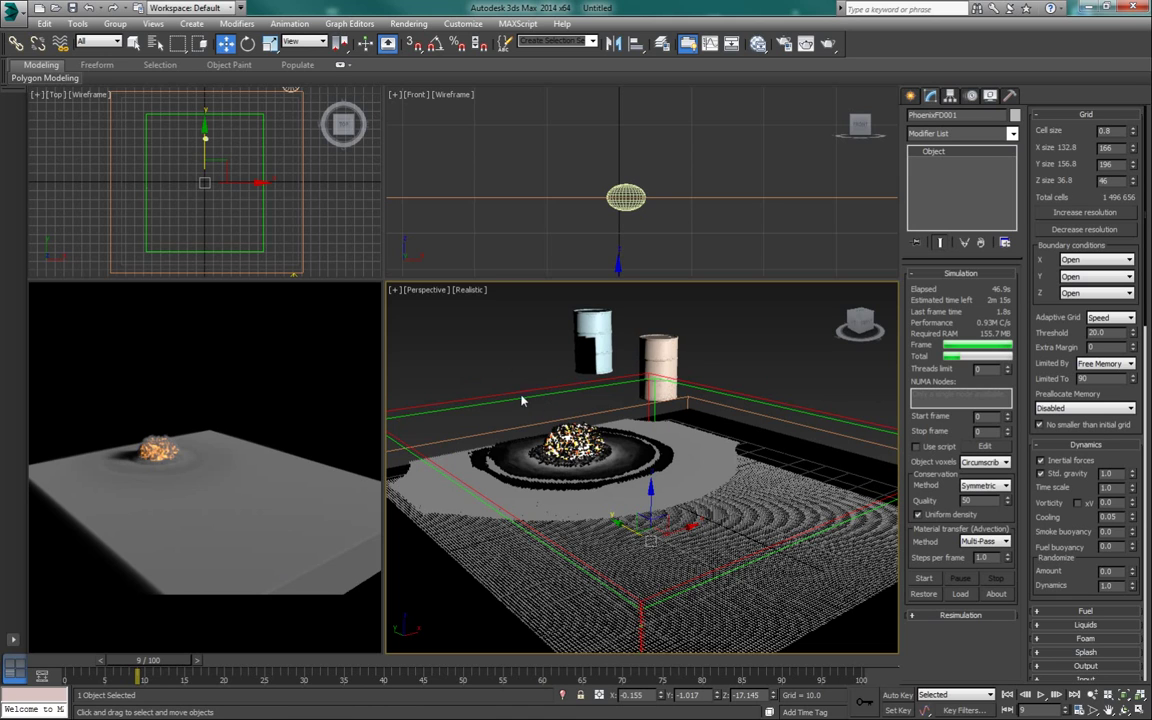
- Raise the lower ground box Box001 in the Front view to a Z position of about -3.35
scroll(708, 231, "down", 3)
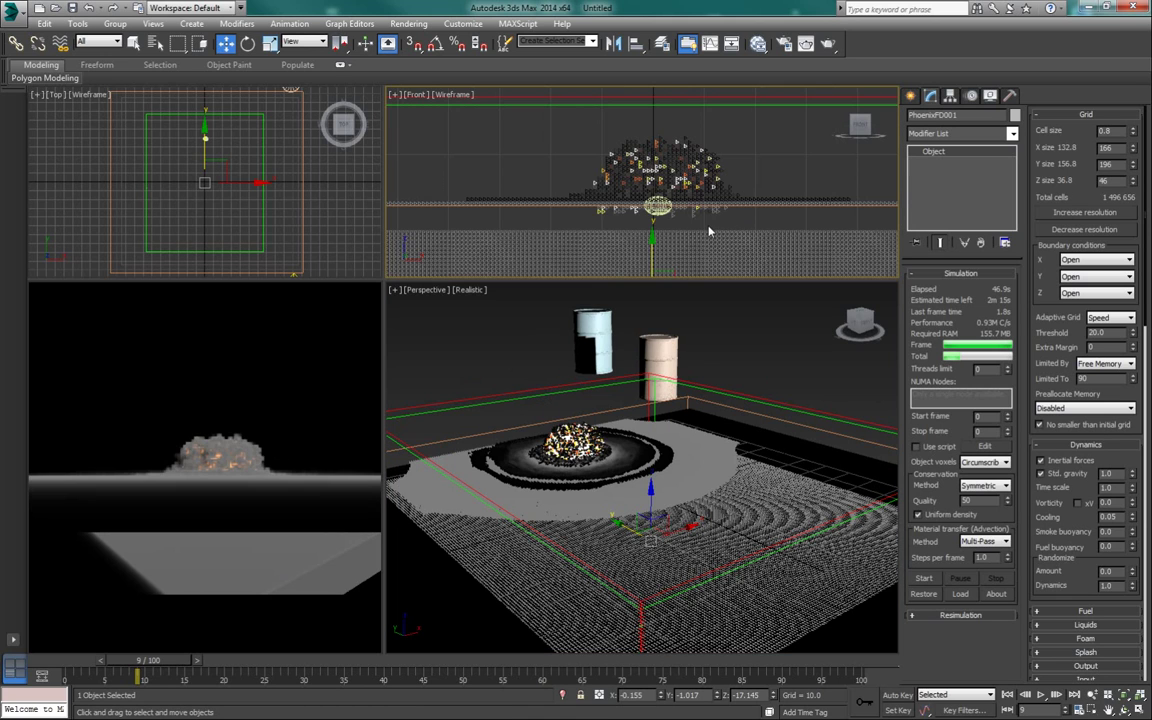
scroll(700, 226, "down", 2)
scroll(740, 238, "down", 1)
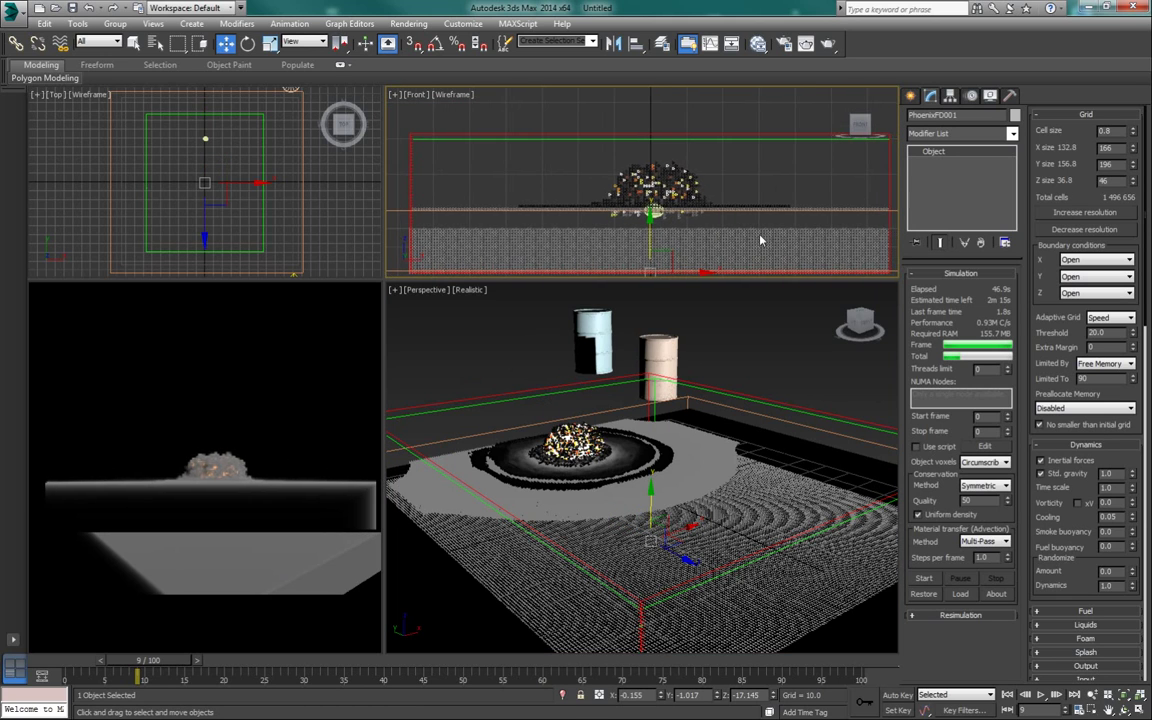
left_click(785, 213)
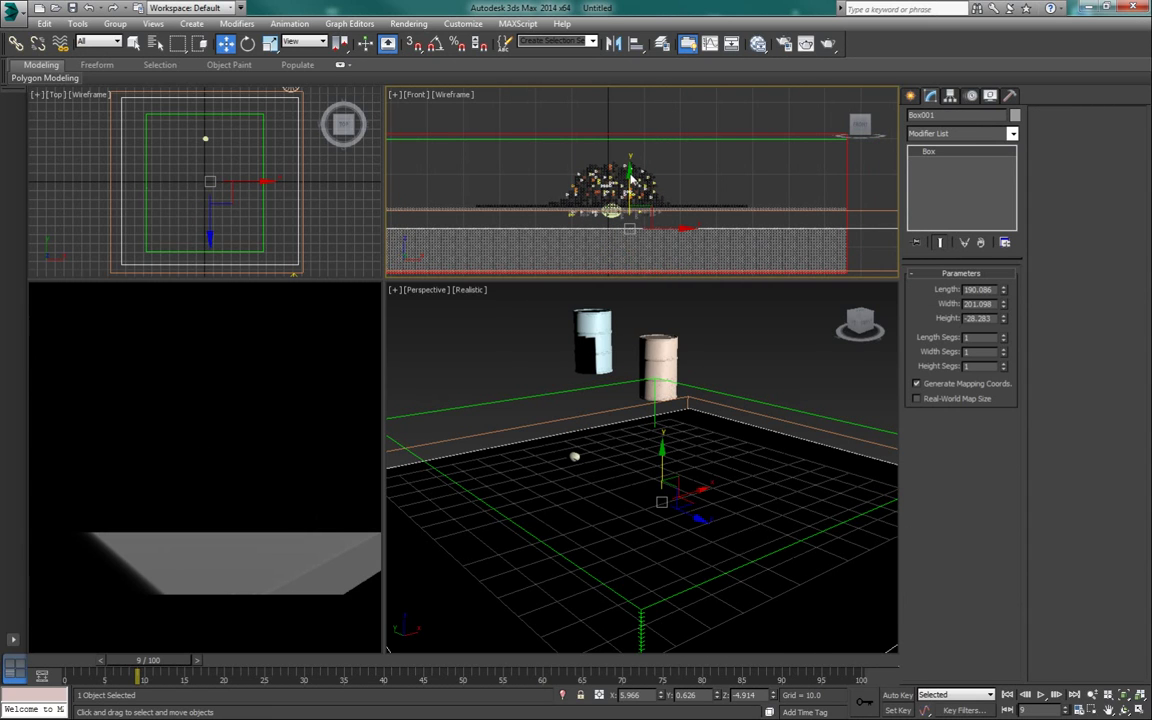
left_click_drag(631, 178, 630, 173)
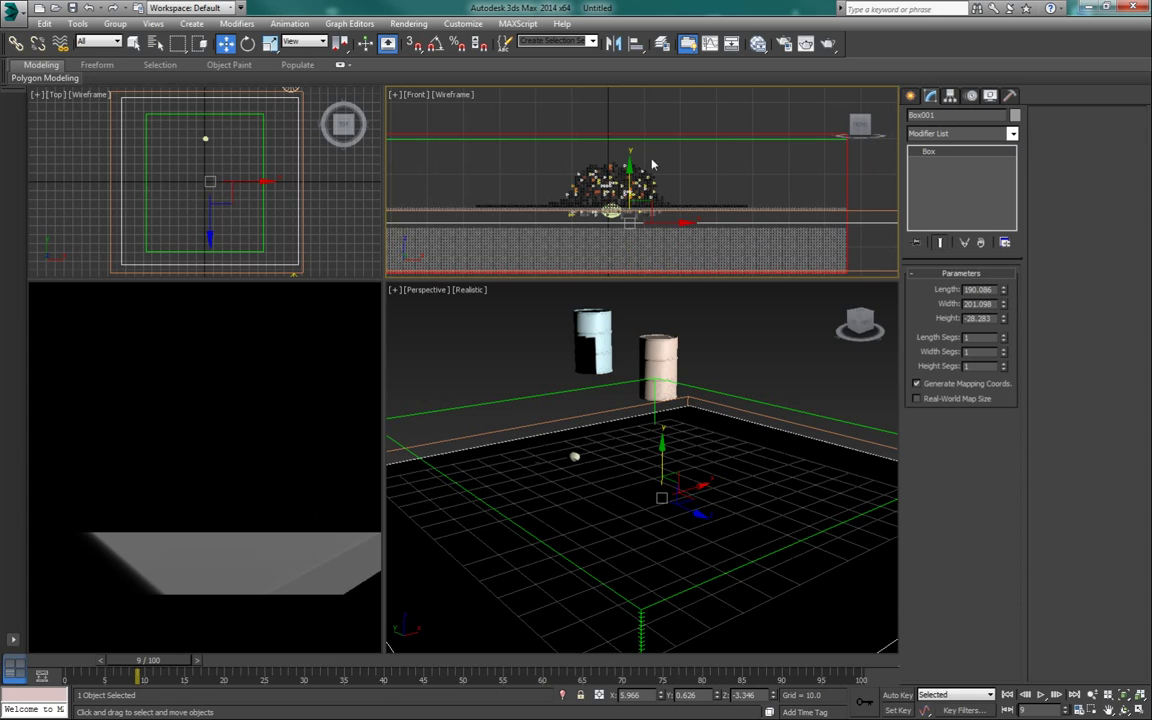
- Rerun the PhoenixFD simulation from the start and stop it at about frame 17
left_click(700, 142)
key("Home")
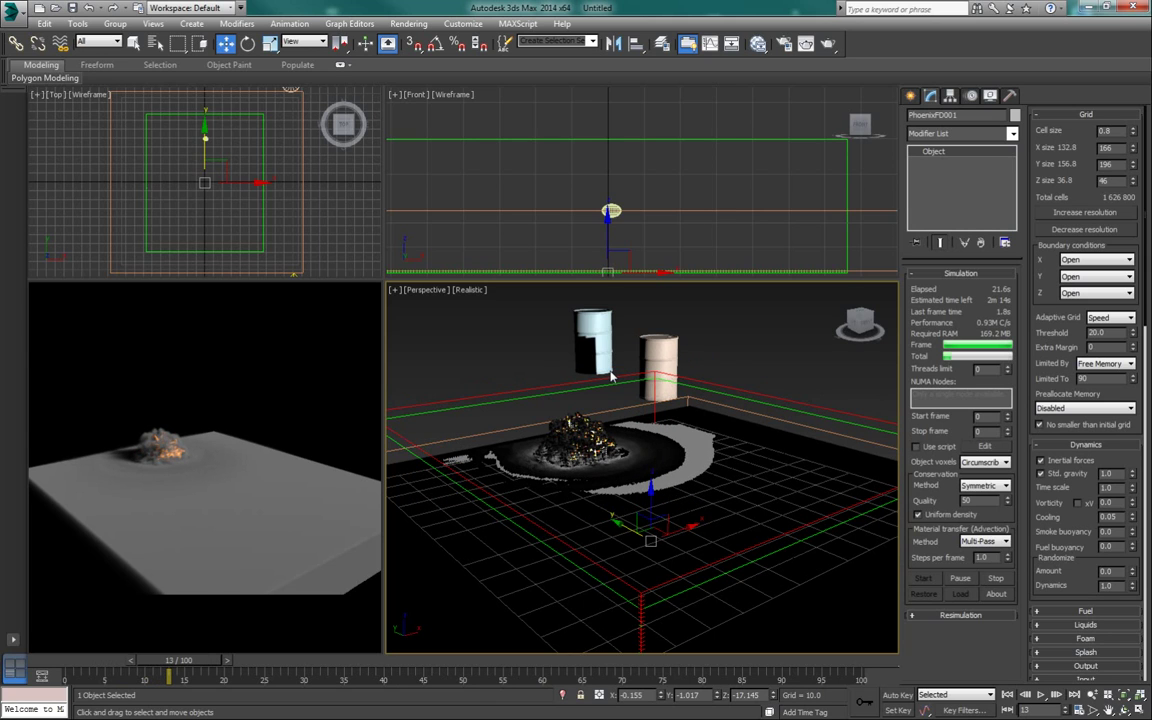
left_click(996, 579)
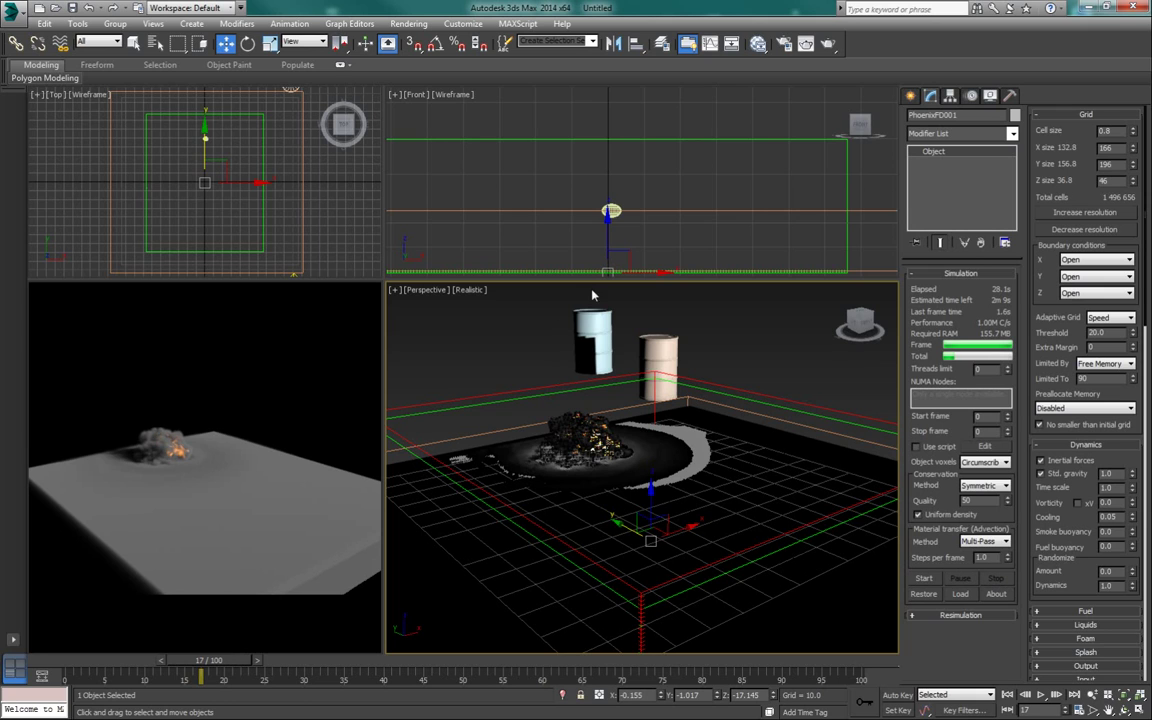
left_click(448, 342)
left_click(779, 418)
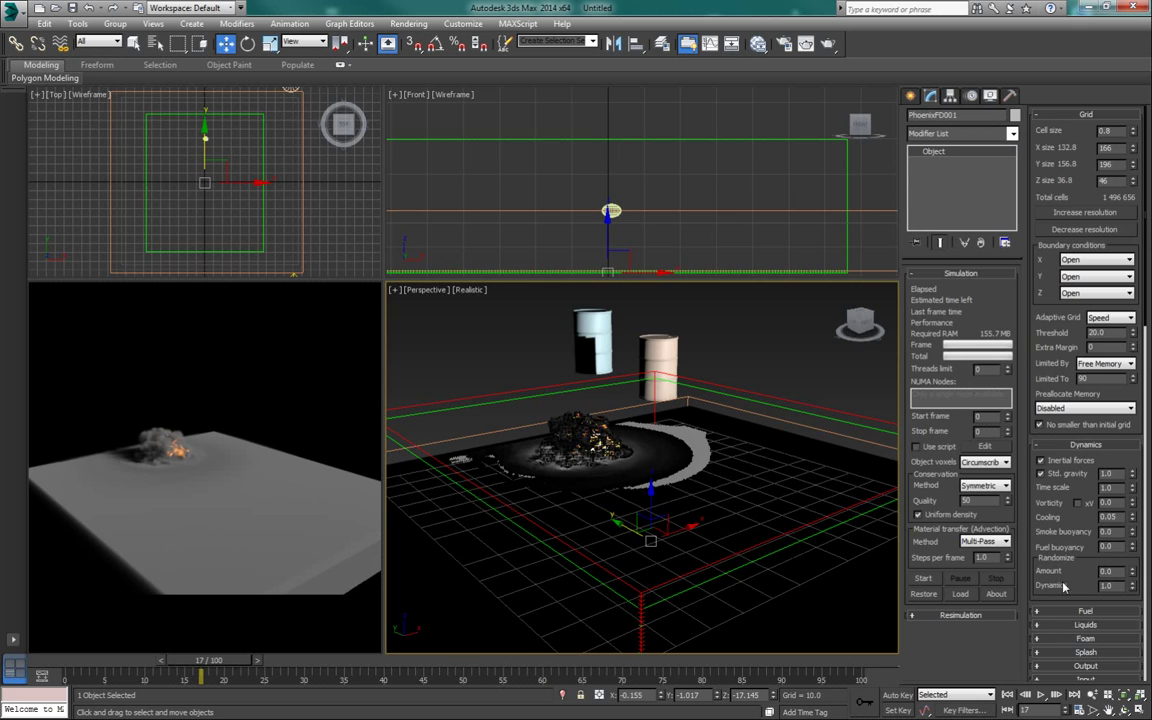
left_click(1087, 592)
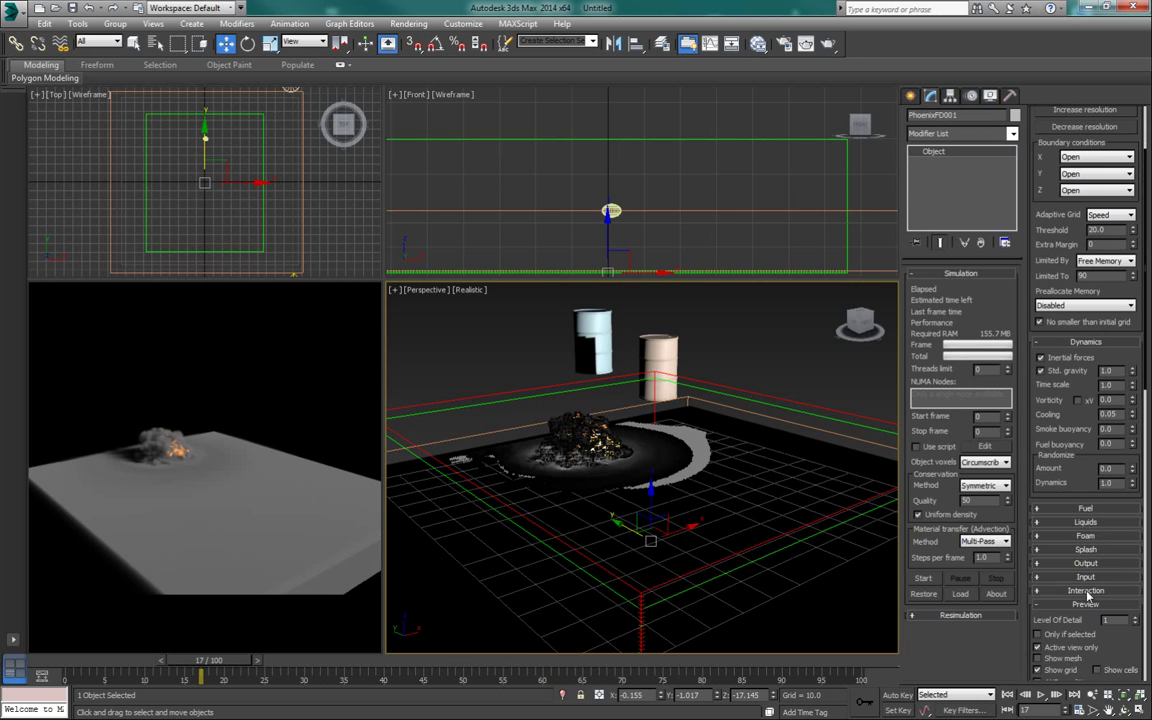
scroll(1094, 570, "down", 5)
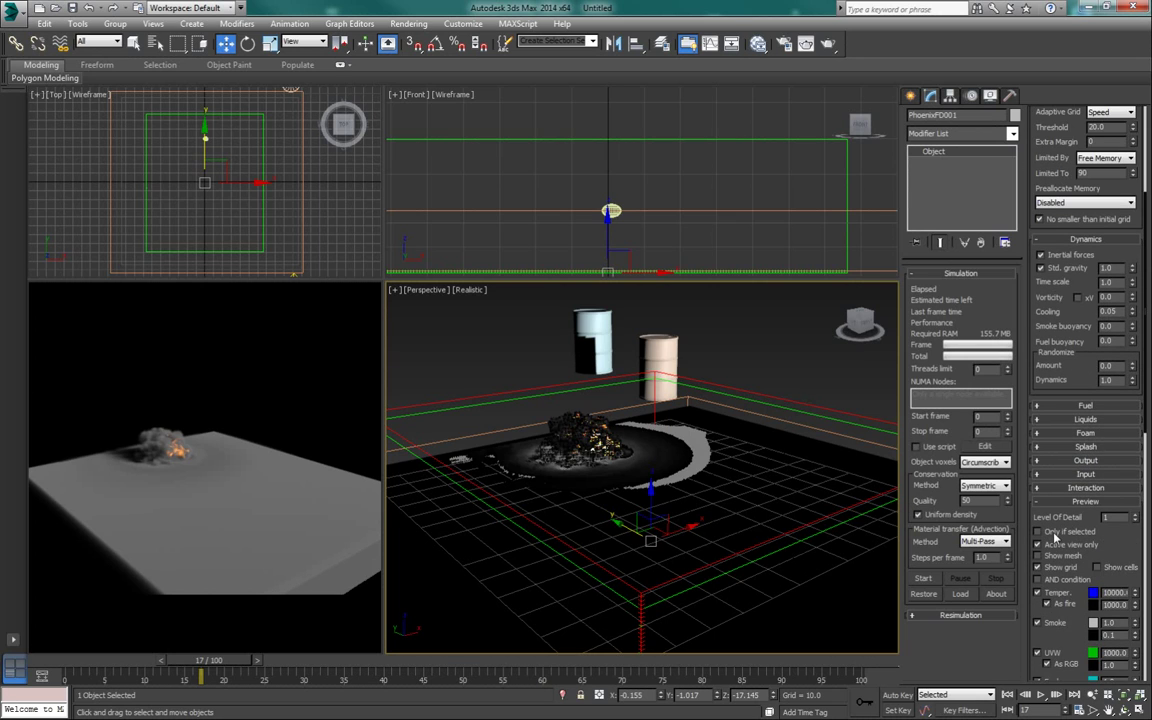
left_click(762, 369)
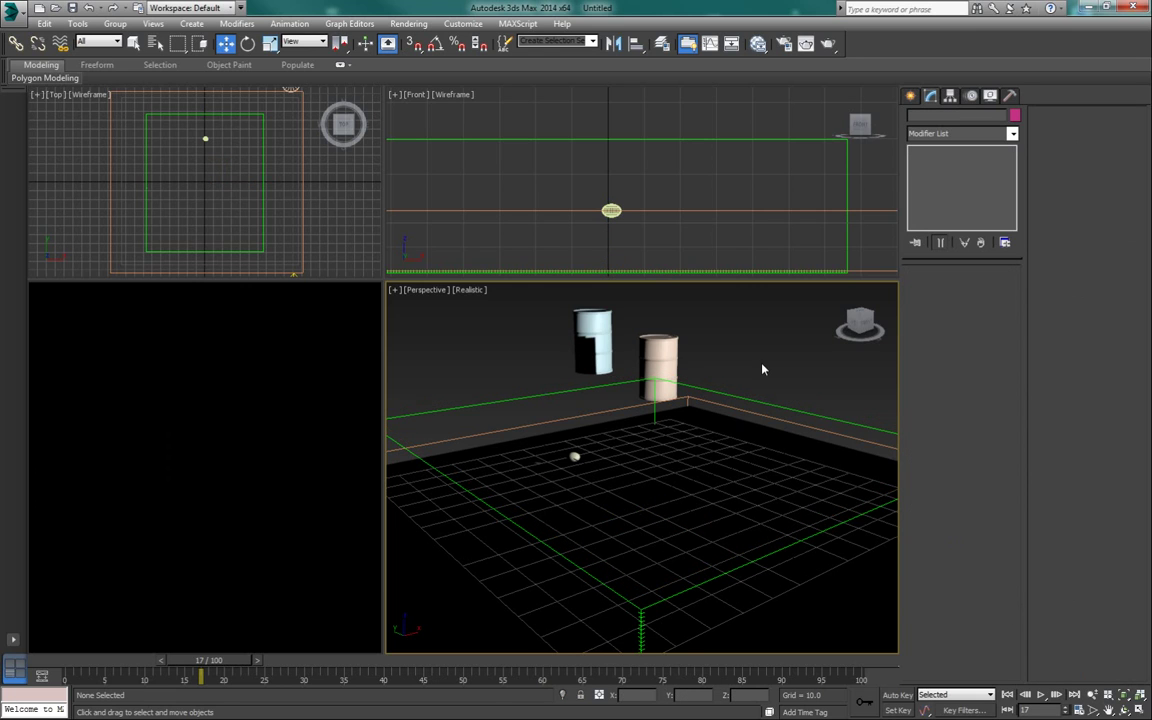
- Create two more spheres on the ground near the existing emitter, with radii of about 3.4 and 2.3
middle_click_drag(772, 398, 759, 420, "alt")
scroll(770, 411, "down", 3)
scroll(740, 432, "up", 5)
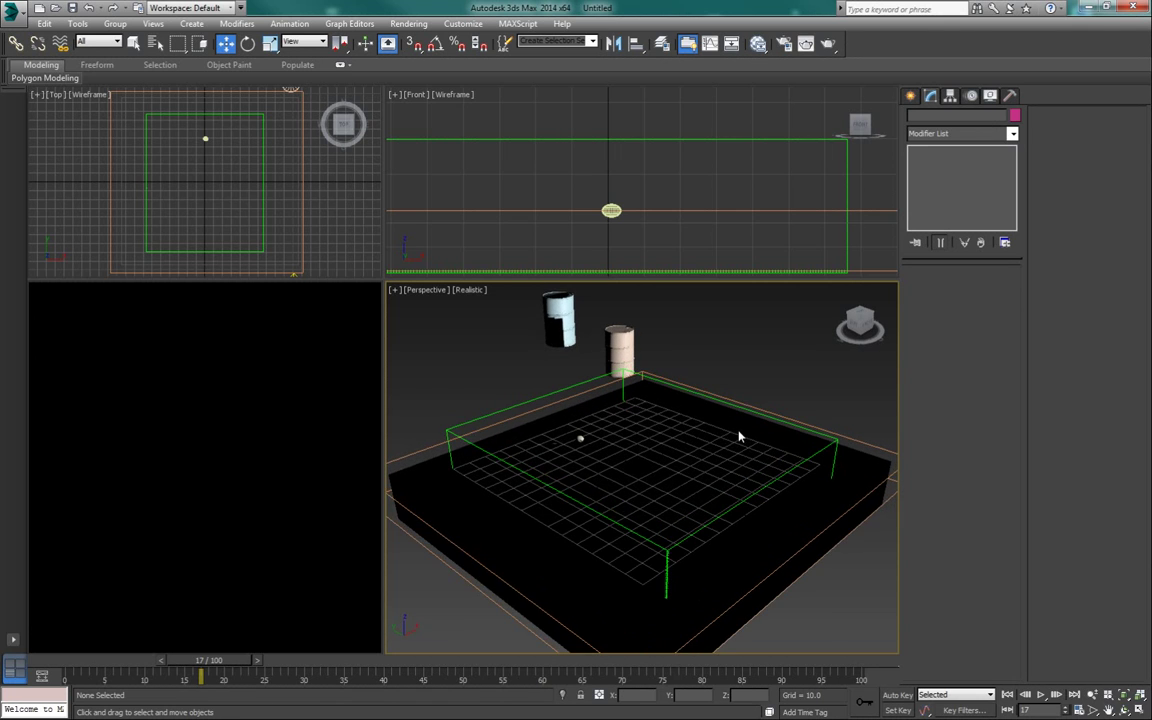
left_click(910, 96)
left_click(915, 117)
left_click(932, 137)
left_click(938, 149)
left_click(934, 197)
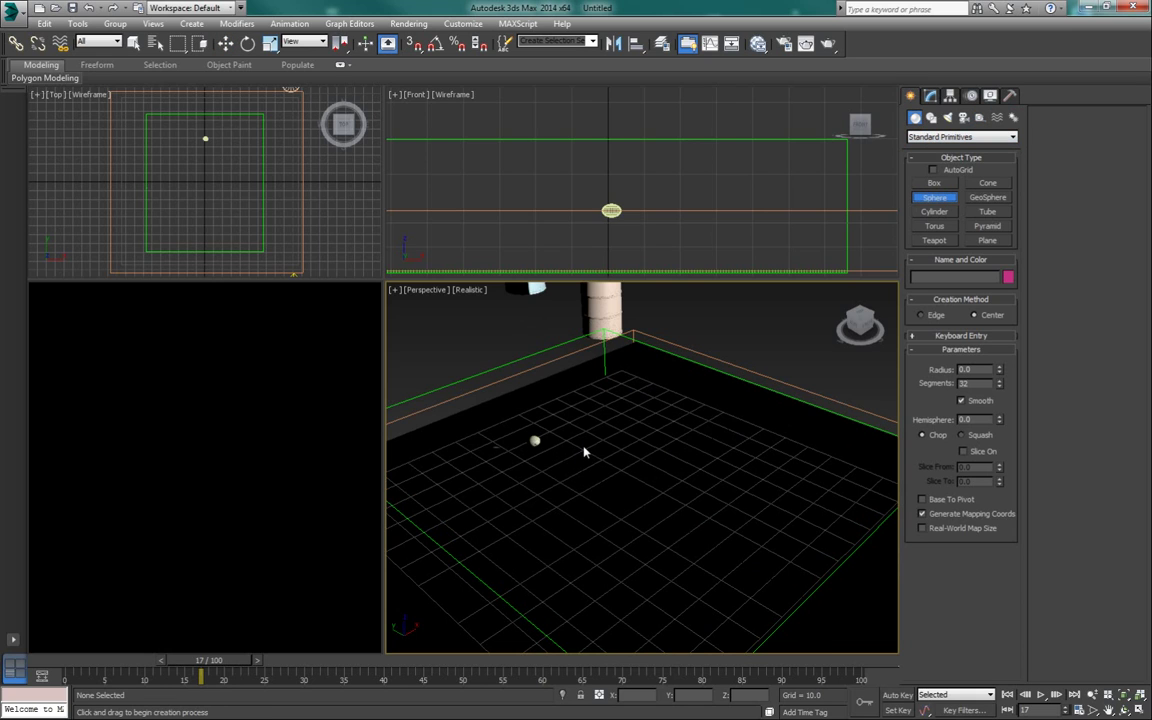
left_click_drag(585, 452, 589, 449)
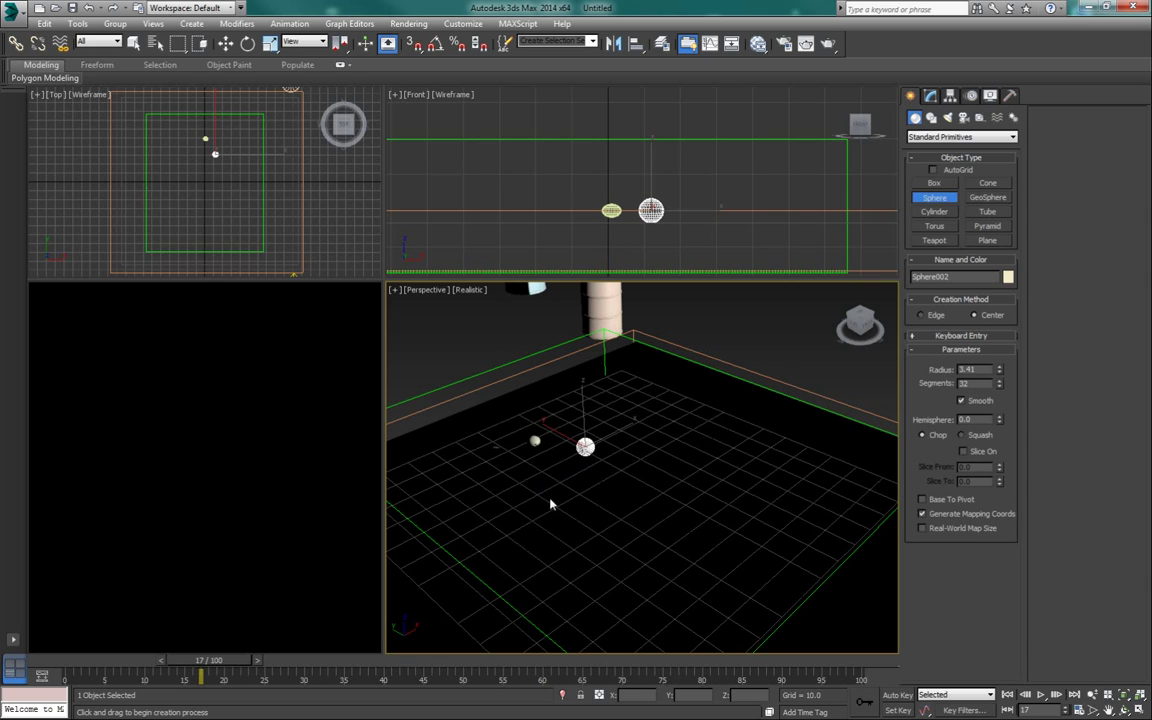
left_click_drag(546, 499, 549, 498)
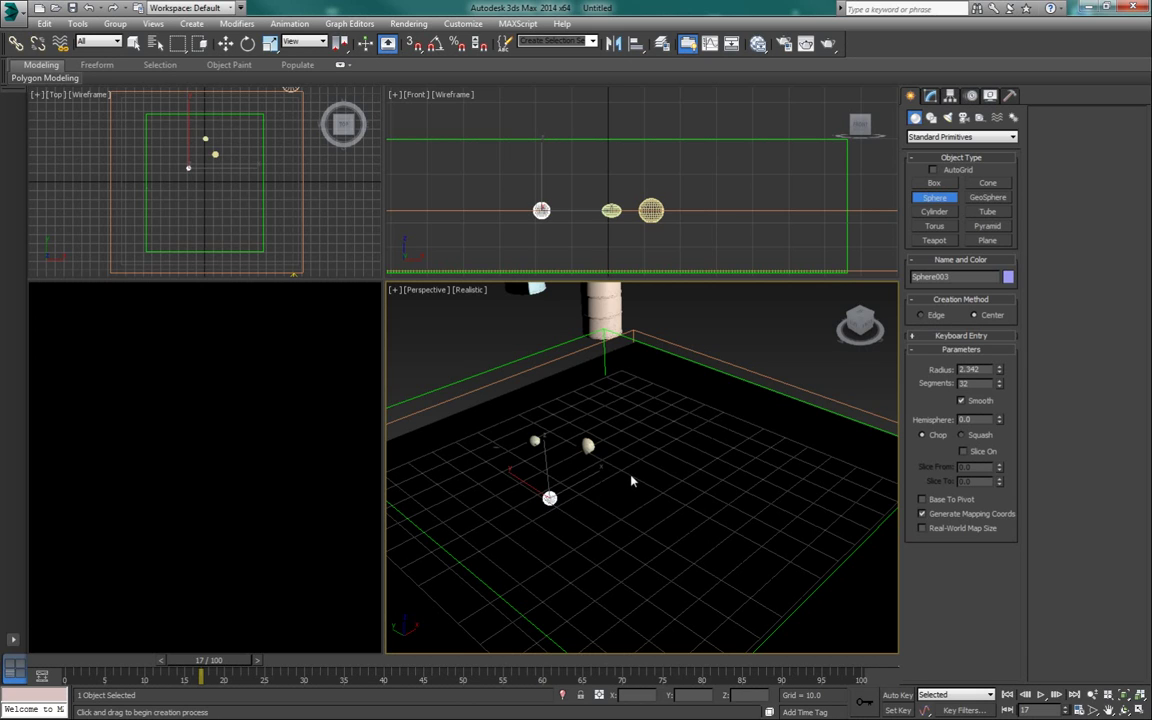
- Create four more spheres spread across the ground grid towards its near corner, the last one about 3.1 in radius
left_click_drag(636, 492, 707, 494)
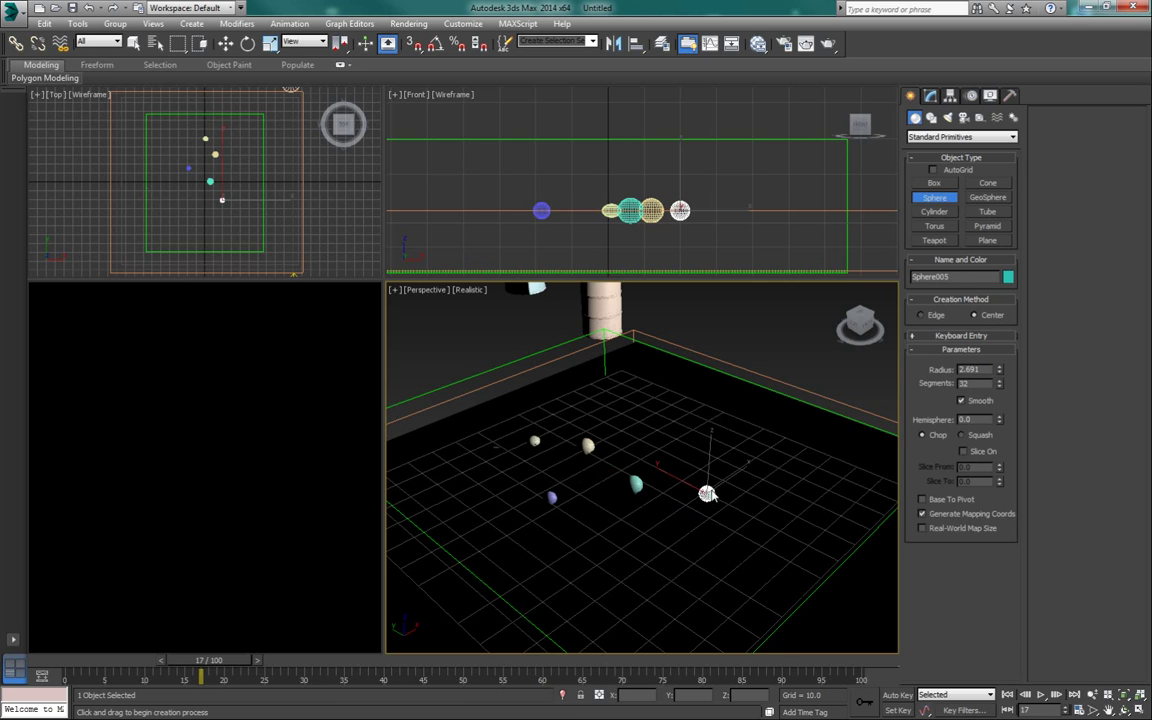
left_click_drag(661, 561, 662, 558)
left_click_drag(746, 553, 750, 553)
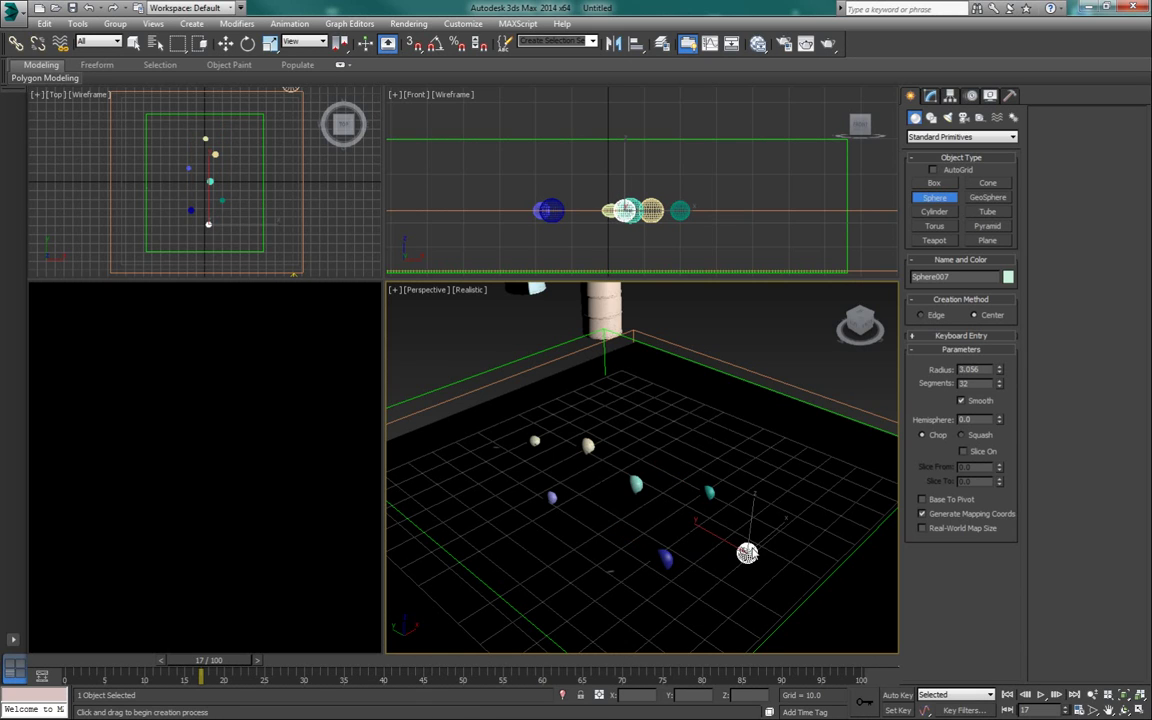
middle_click_drag(784, 566, 767, 534)
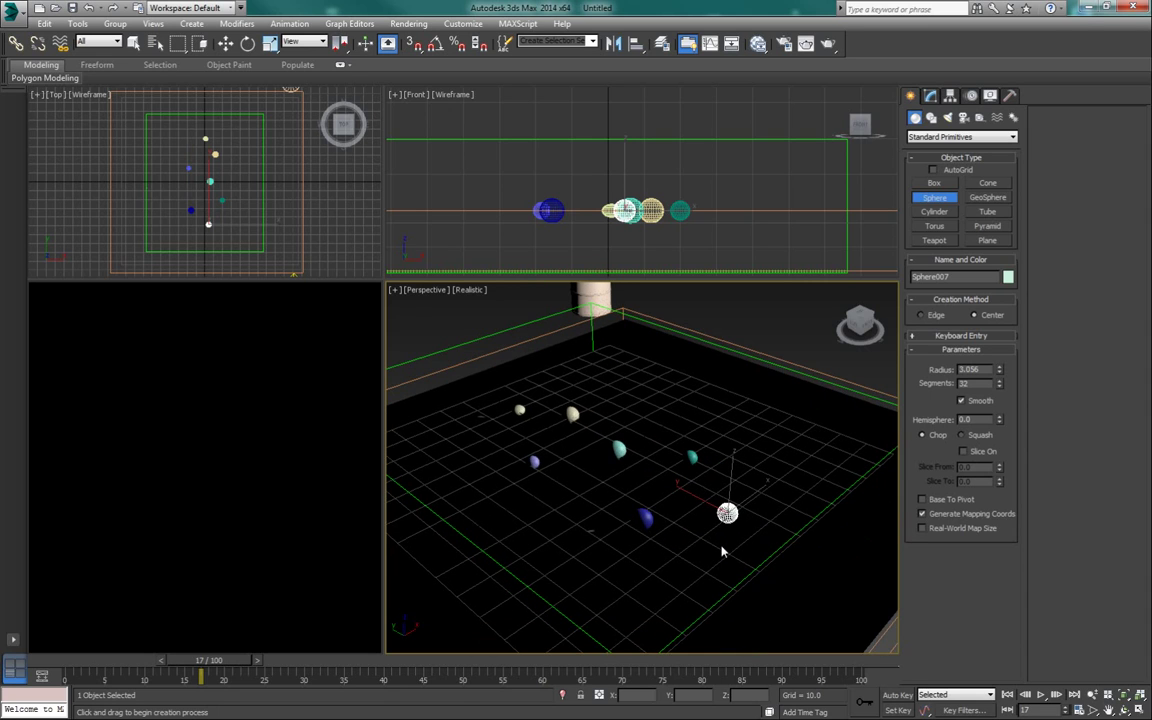
- Undo a trial sphere and create another about 3.1 in radius near the simulator's near edge instead
left_click_drag(722, 565, 719, 563)
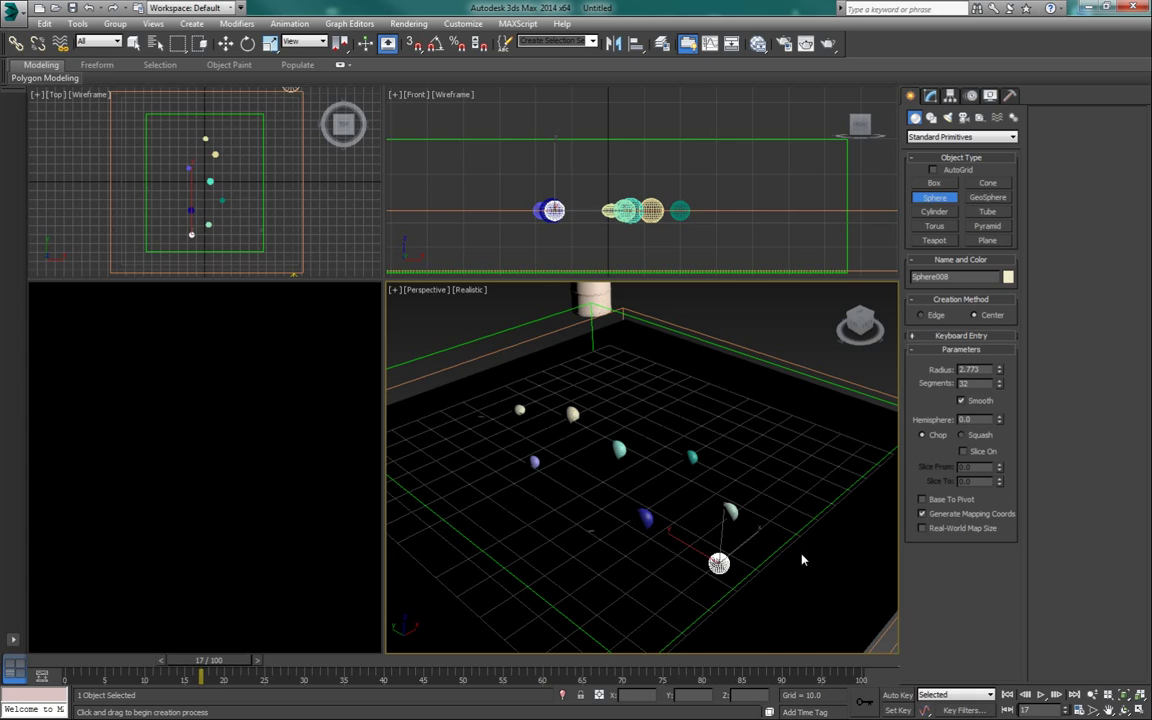
key("ctrl+z")
left_click_drag(785, 547, 789, 541)
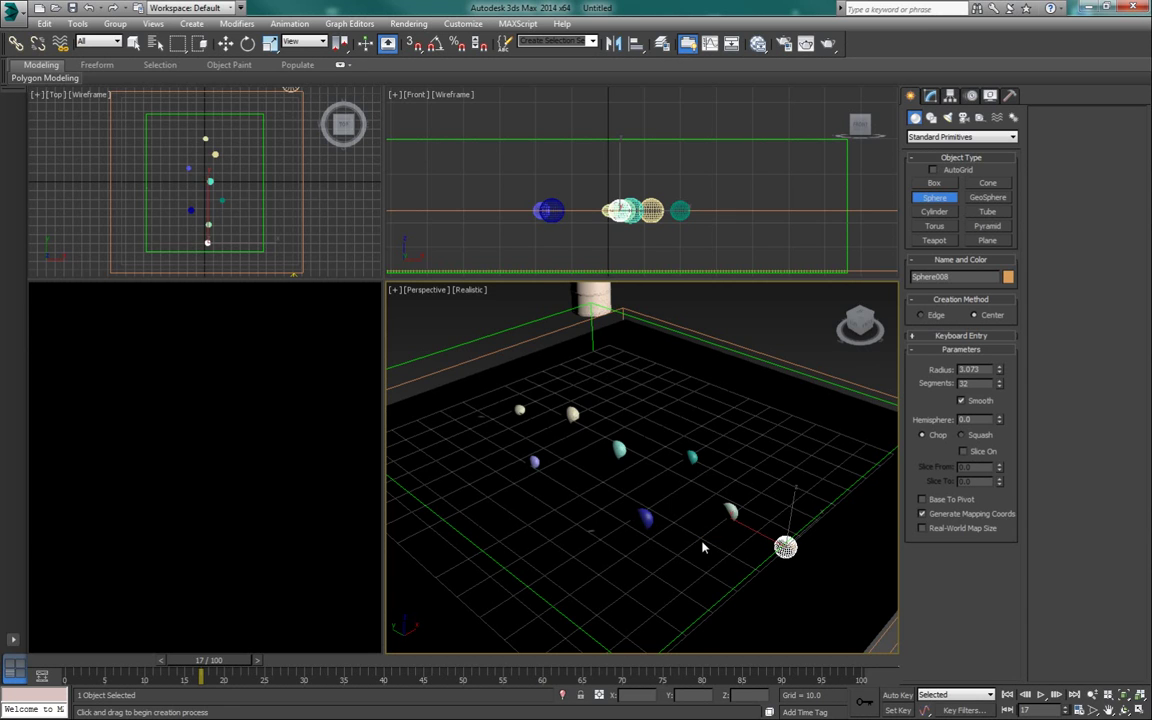
middle_click_drag(702, 542, 690, 532)
scroll(690, 532, "down", 2)
scroll(690, 532, "up", 1)
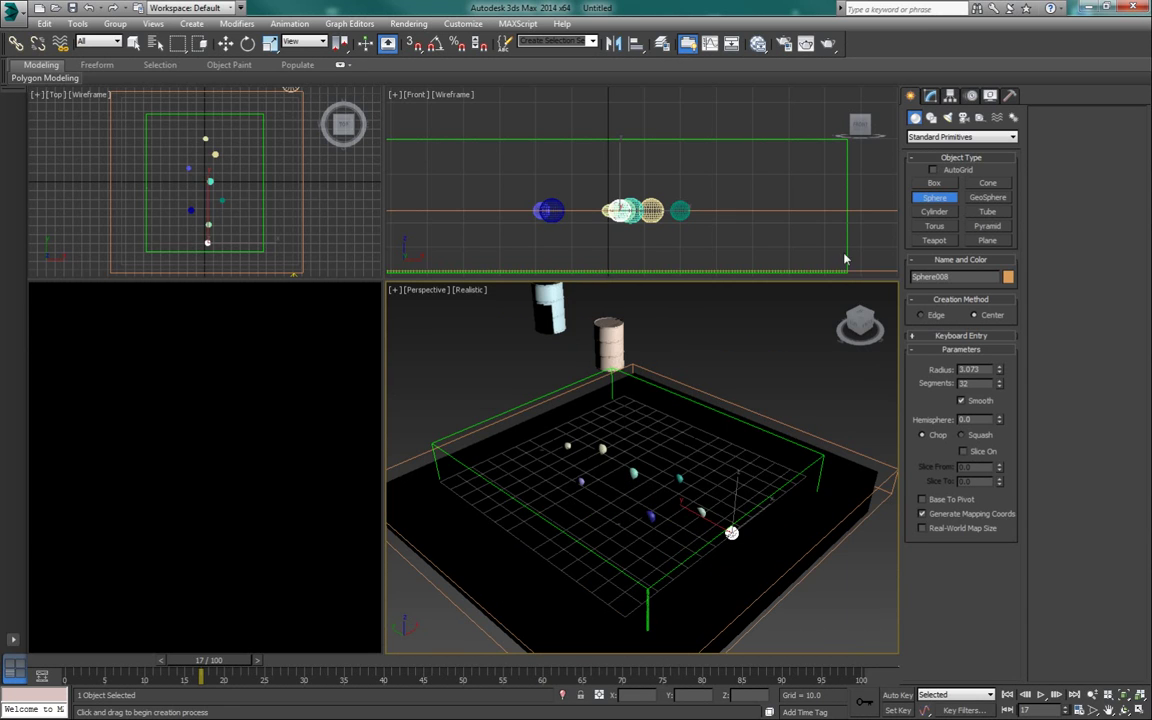
- Enlarge the PhoenixFD001 simulation grid to 214 cells in Y so it encloses all the spheres
left_click(930, 95)
left_click(772, 440)
left_click(591, 381)
left_click(591, 384)
left_click(743, 368)
left_click(810, 140)
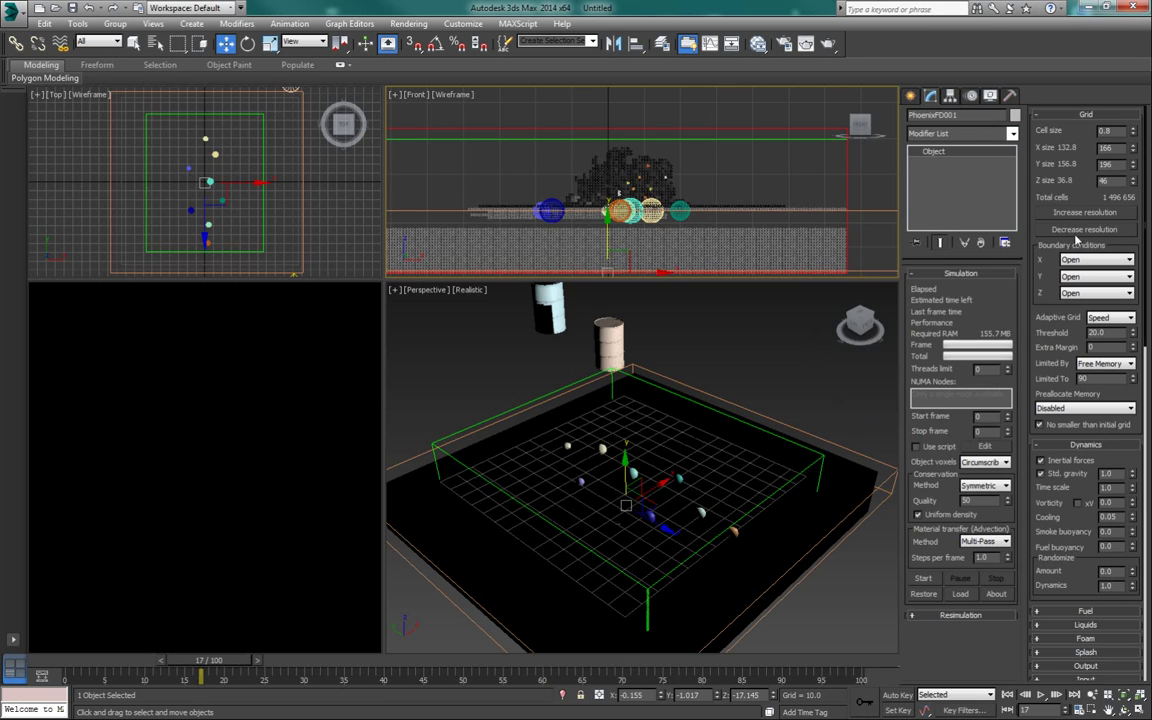
mouse_move(815, 455)
middle_mouse_down("alt")
mouse_move(840, 472)
mouse_move(825, 478)
middle_mouse_up("alt")
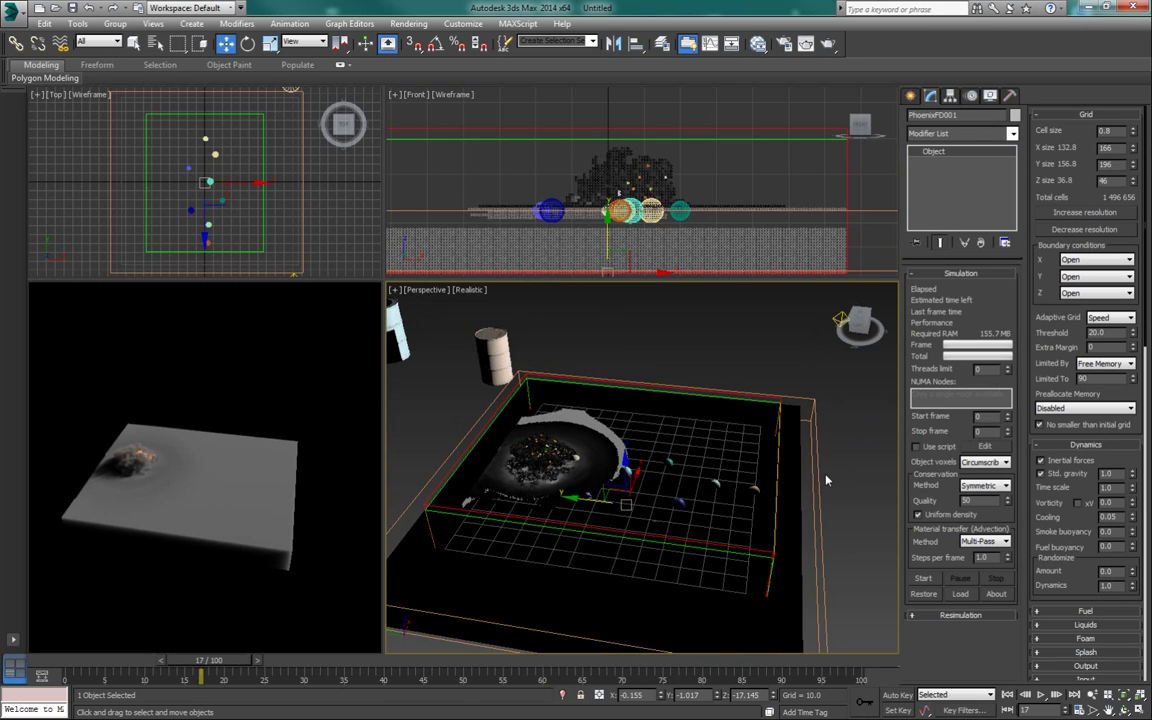
left_click(1133, 168)
left_click(1133, 167)
left_click(1134, 162)
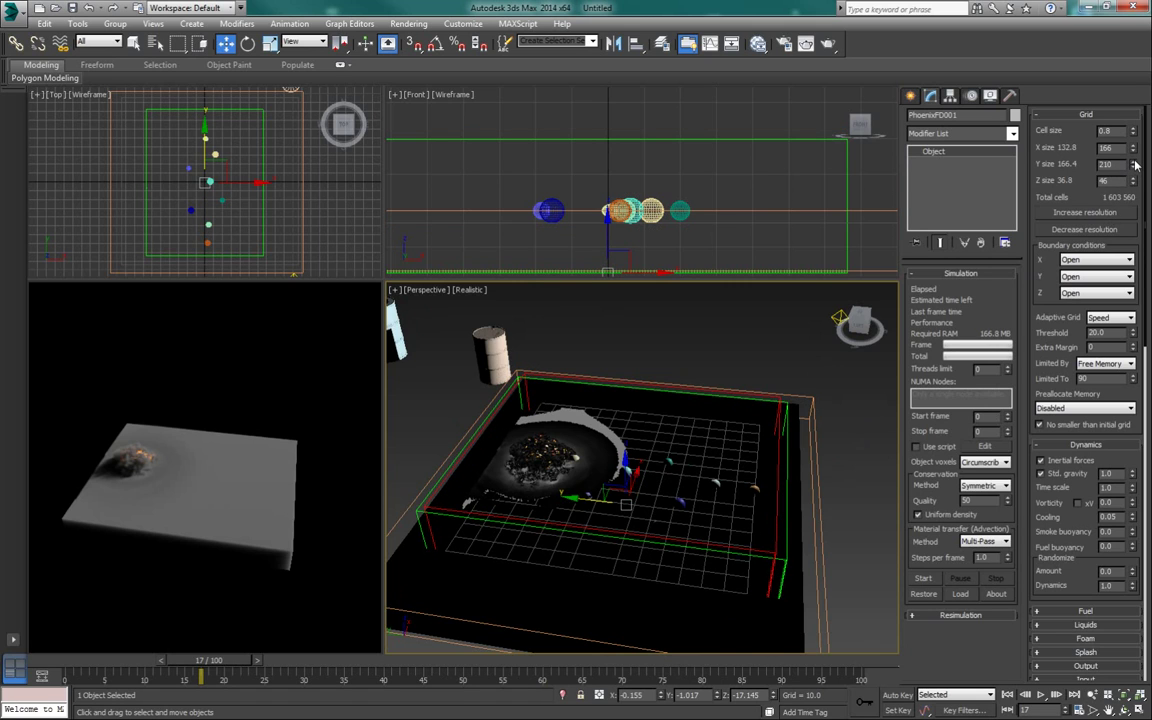
left_click(1134, 162)
middle_click_drag(832, 449, 765, 438, "alt")
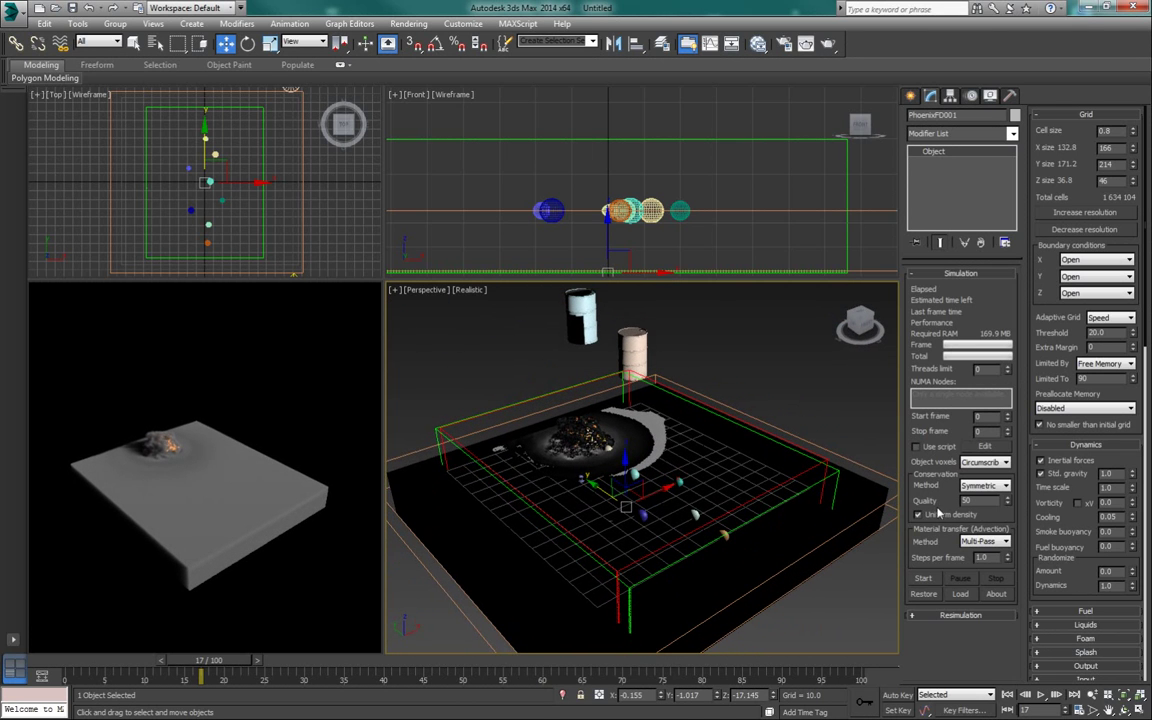
middle_click_drag(748, 473, 745, 466, "alt")
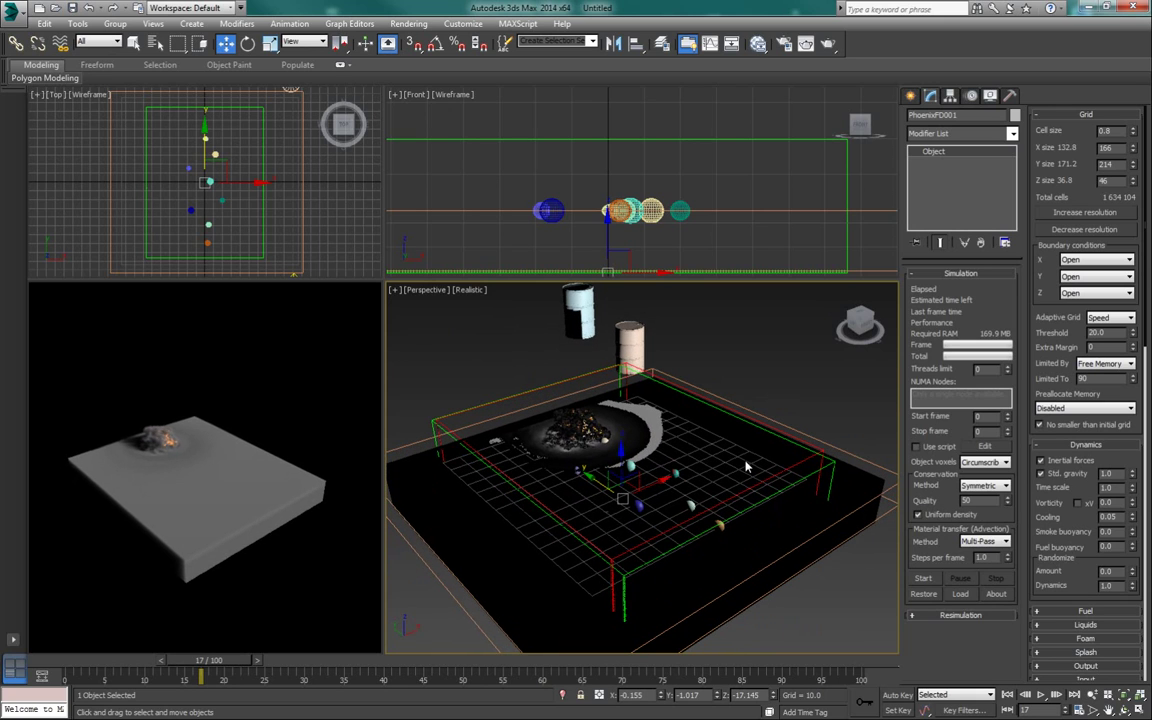
- Set the local Z scale of Sphere001 to 100 percent using exact transform values
left_click(603, 210)
right_click(603, 210)
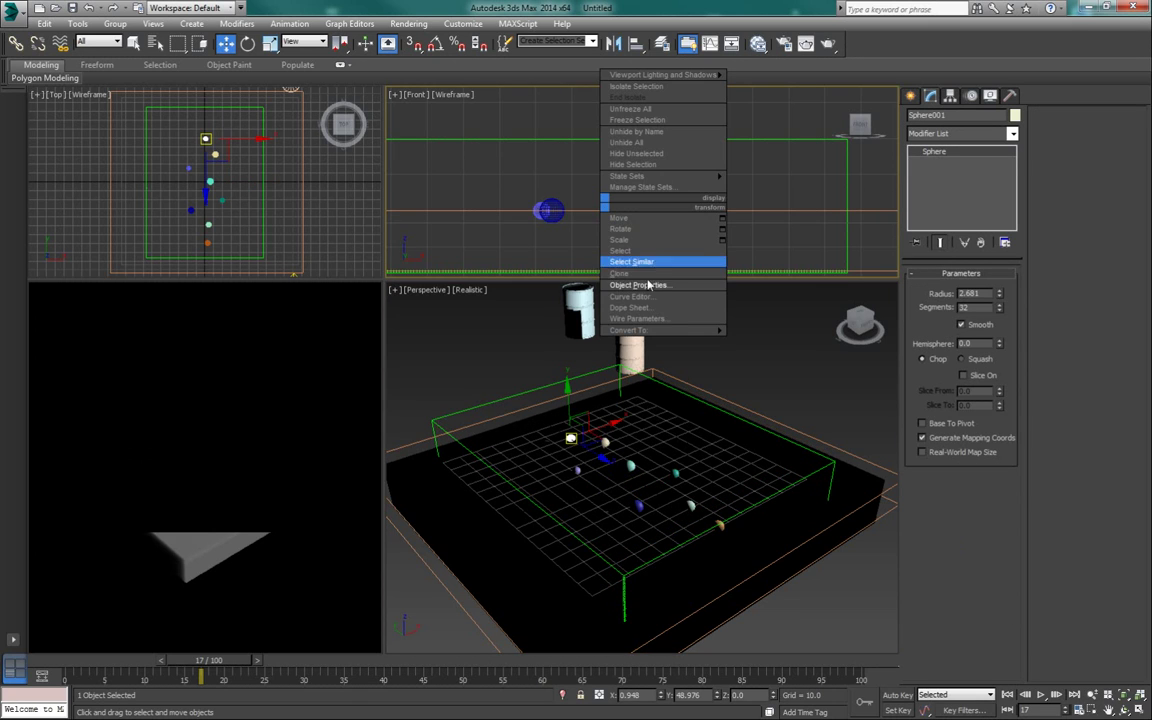
left_click(721, 240)
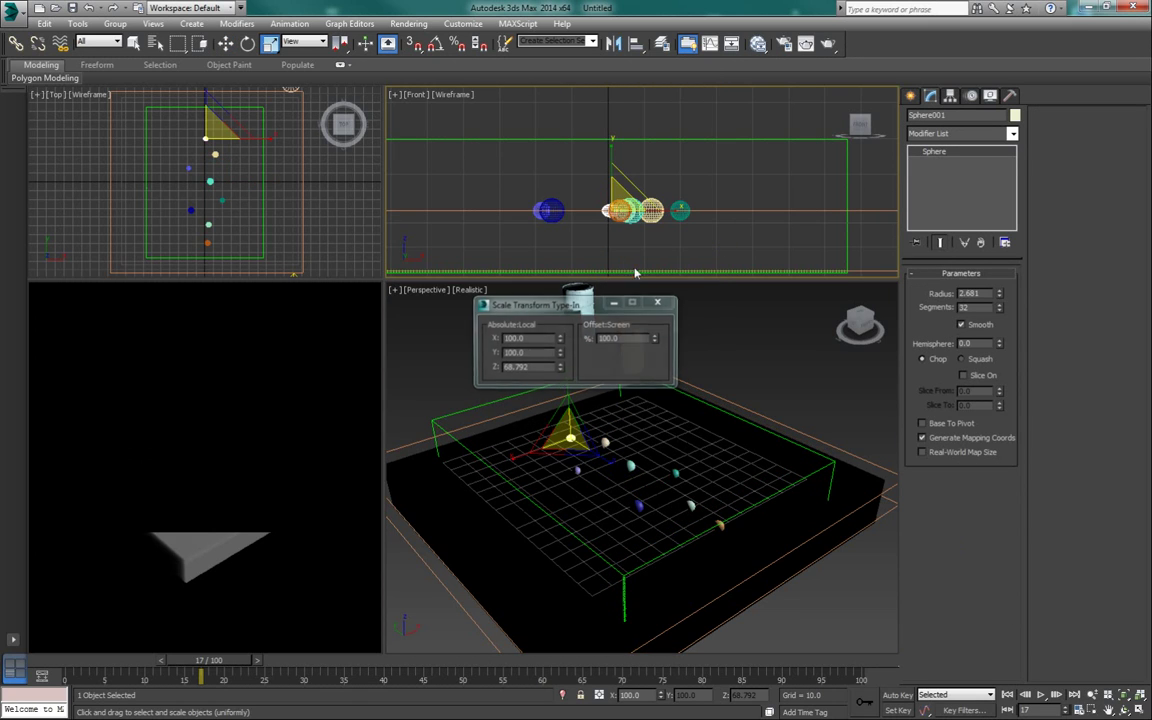
double_click(530, 368)
type("100")
key("Return")
- Flatten all eight spheres together by setting their local Z scale to 68 percent
left_click(541, 221)
left_click_drag(472, 181, 704, 216)
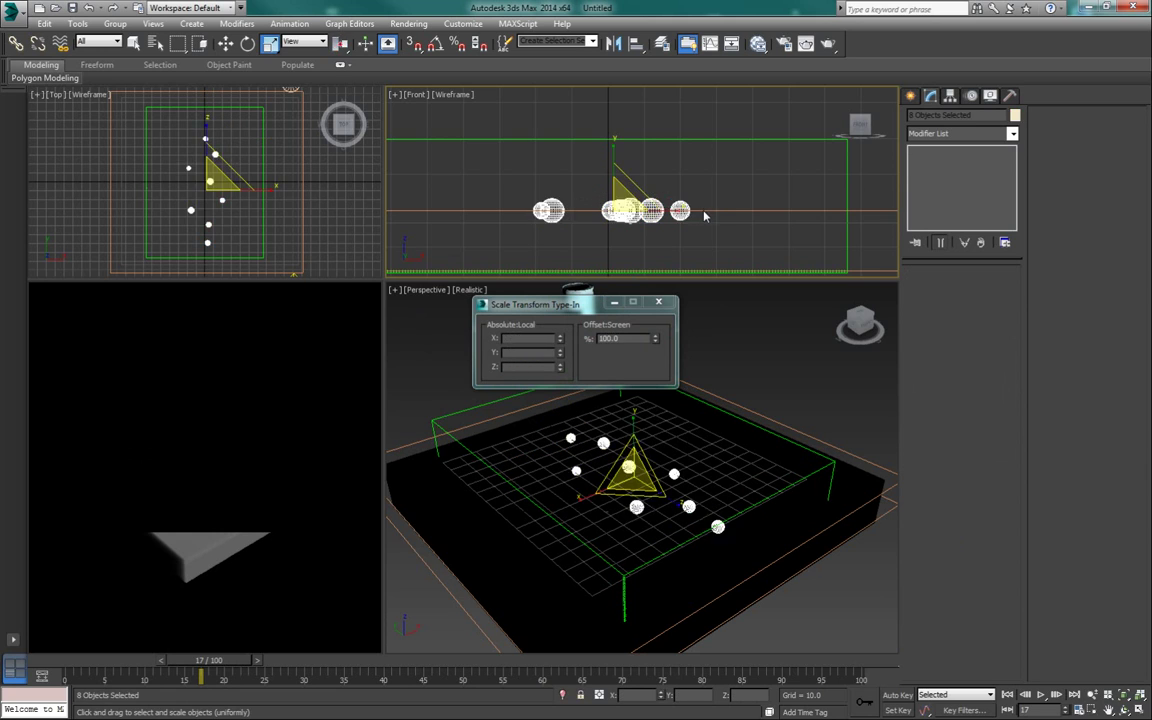
left_click(519, 374)
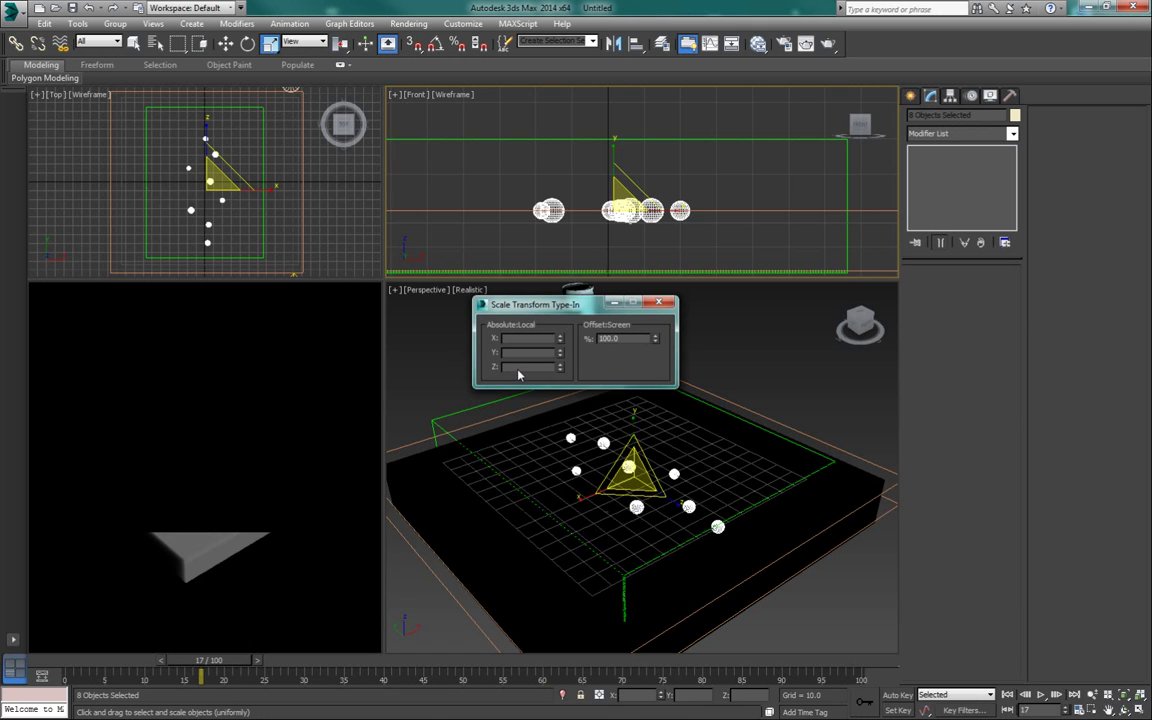
type("68")
key("Return")
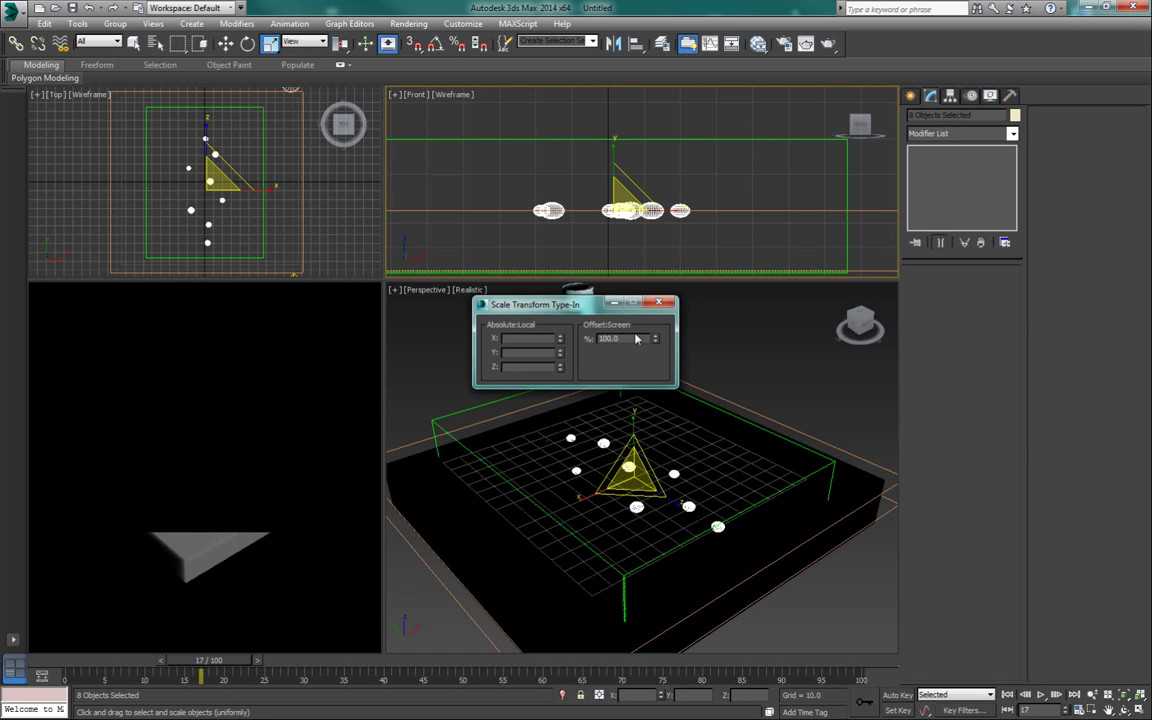
left_click(659, 302)
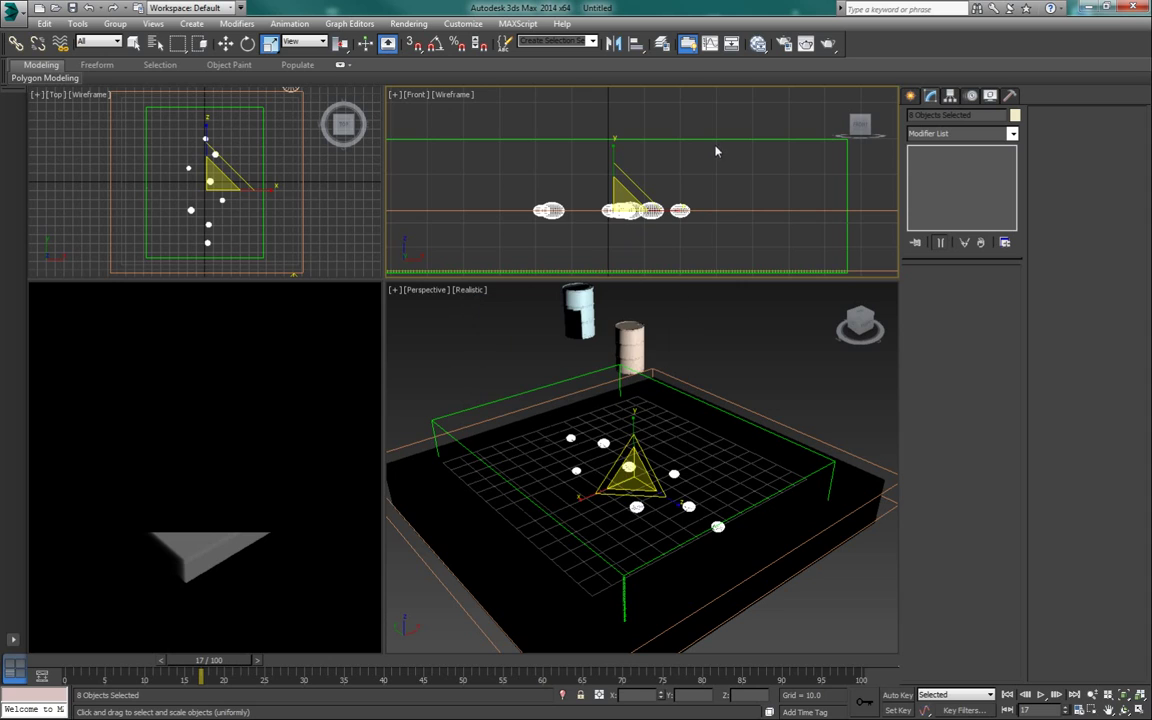
left_click(727, 208)
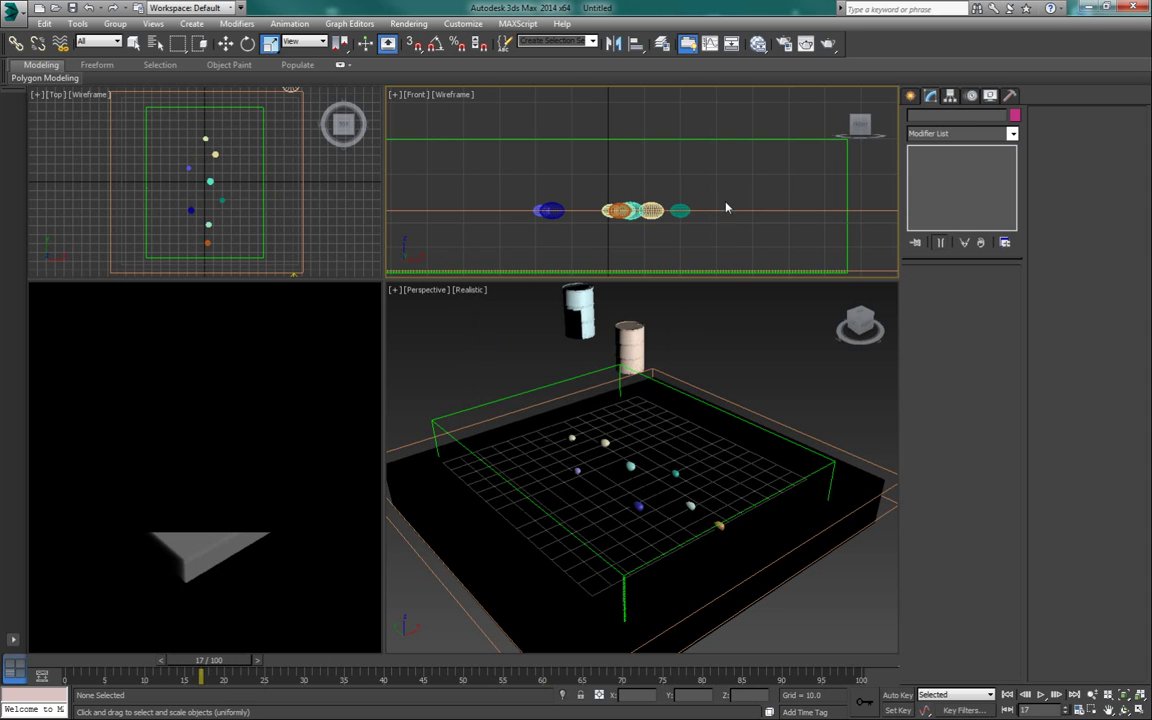
- Move the PHXSource001 helper outside the simulation grid to about X 115.2, Y 92.0
left_click(632, 352)
key("w")
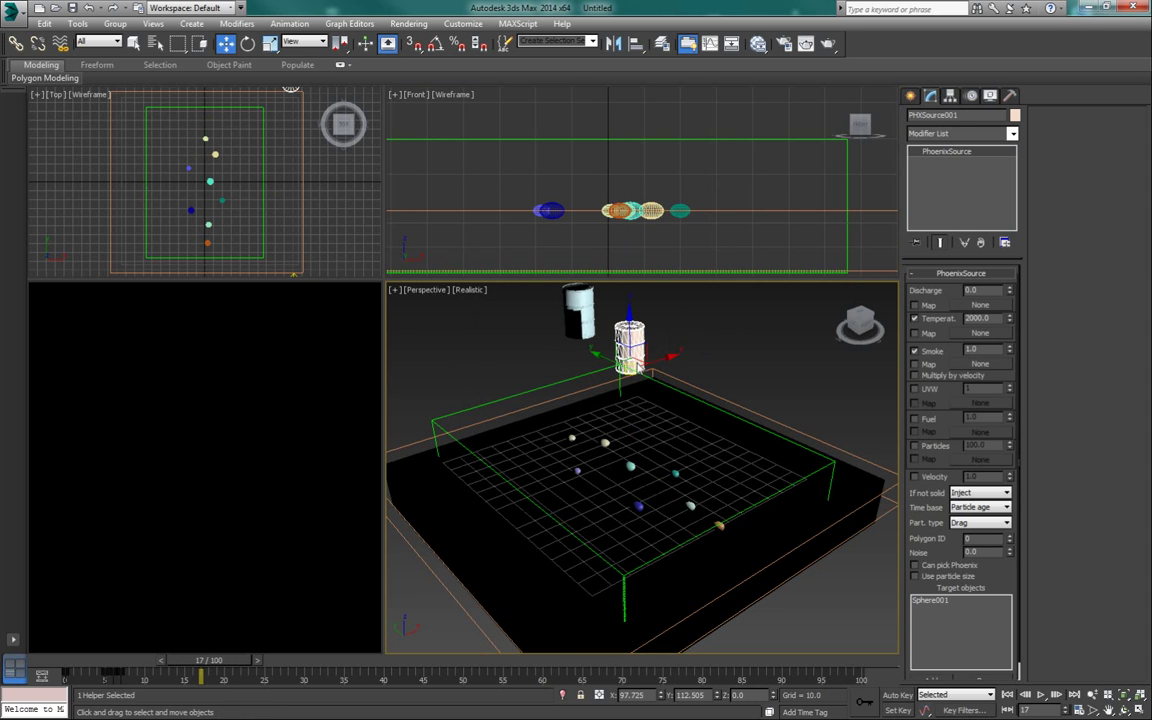
left_click_drag(636, 366, 674, 372)
middle_click_drag(697, 392, 645, 416, "alt")
- Clone the PHXSource001 helper twice in a row beside the grid, at Y positions of about 65.9 and 39.5
right_click(598, 347)
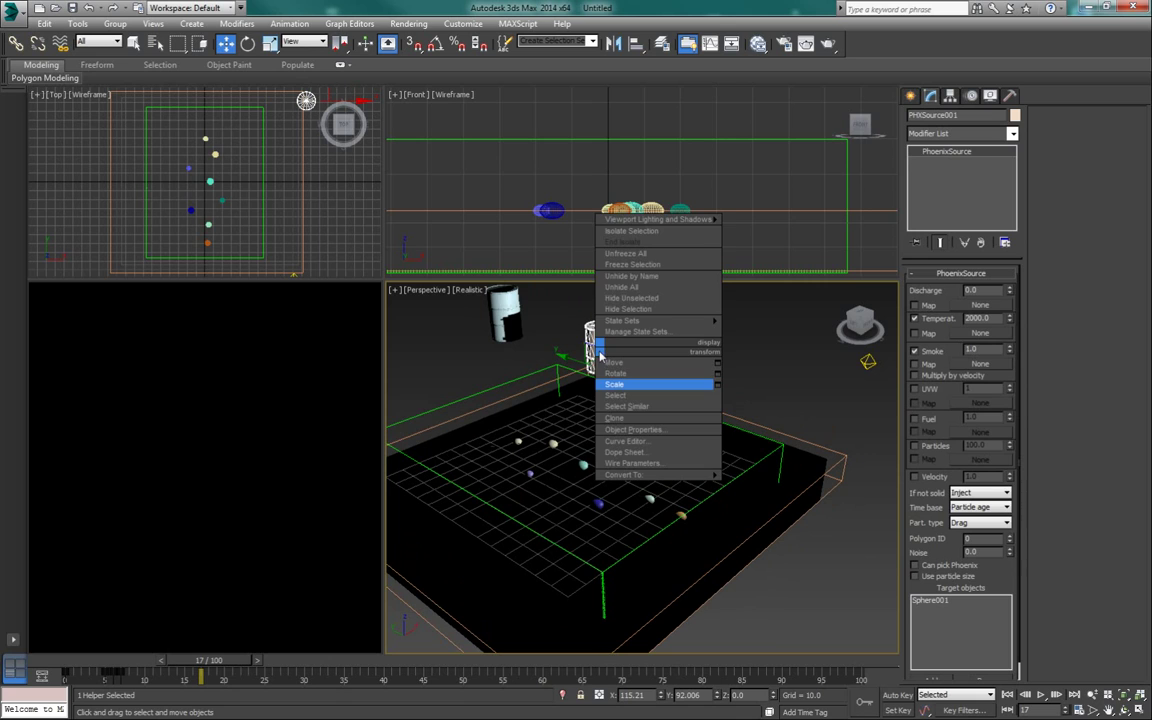
left_click(625, 418)
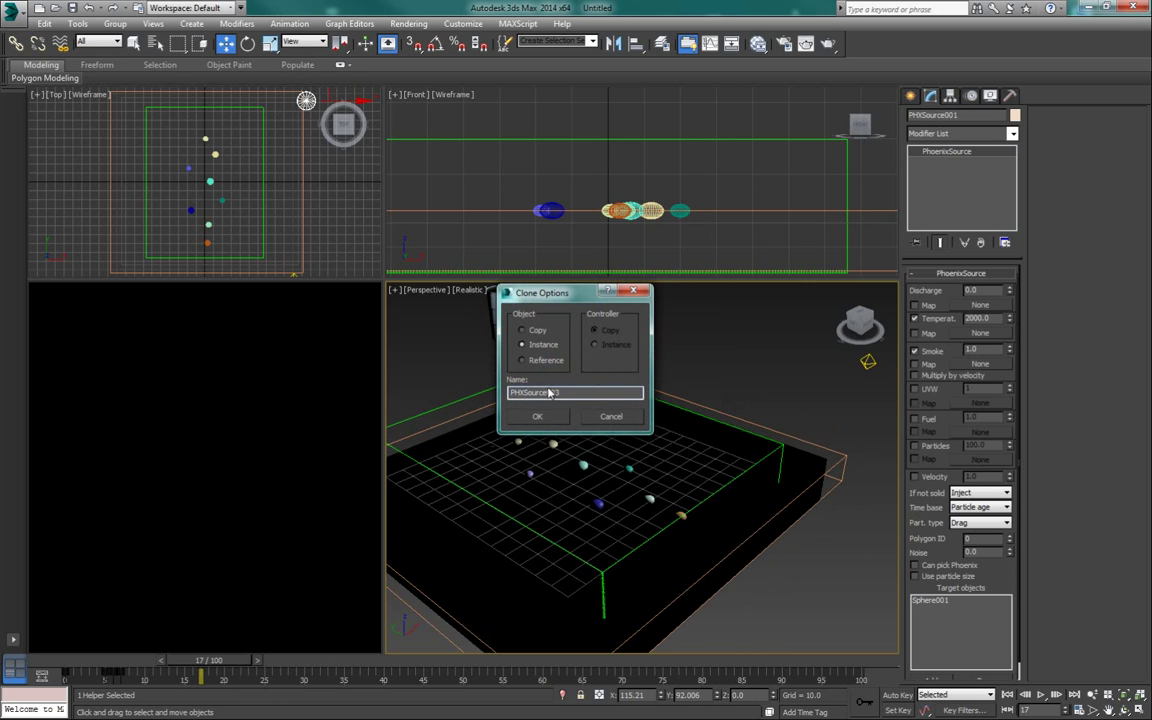
left_click(550, 418)
left_click_drag(599, 359, 628, 372)
right_click(626, 372)
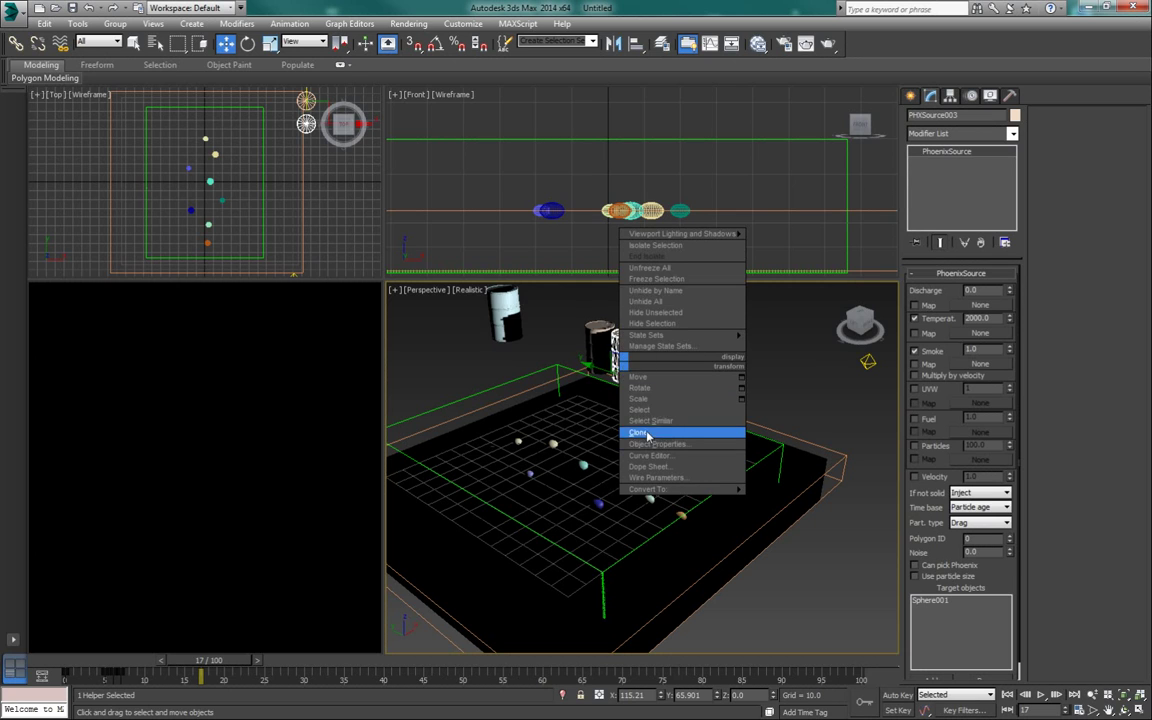
left_click(690, 432)
left_click(544, 418)
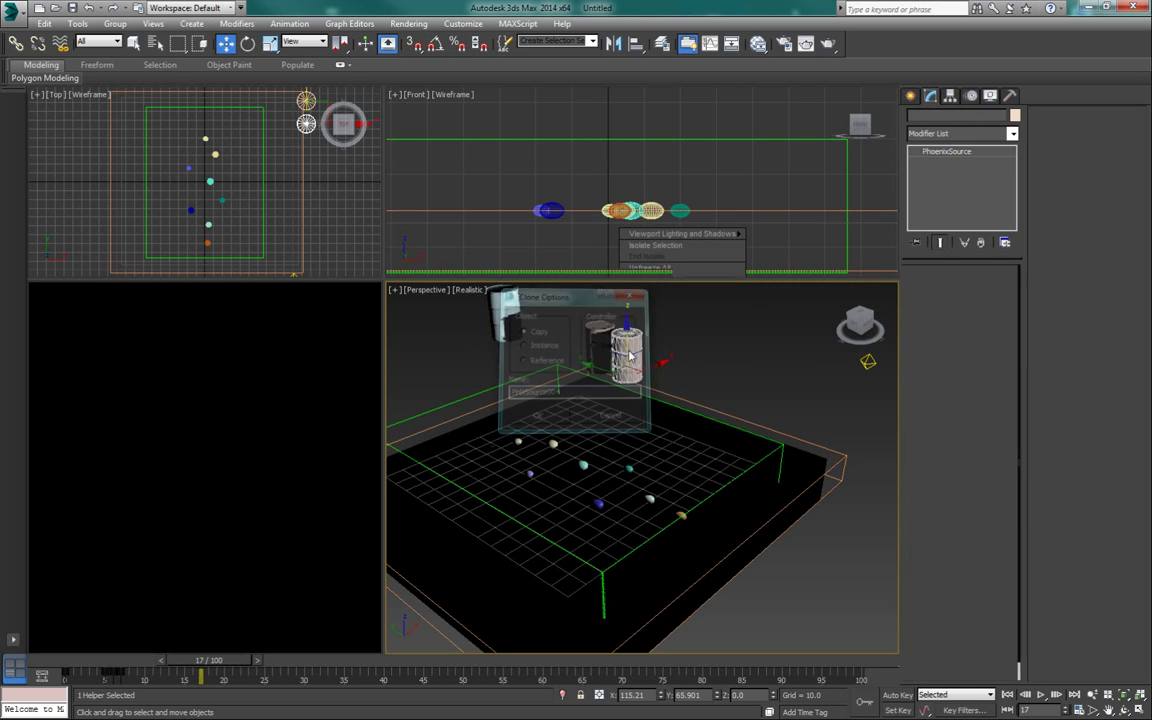
left_click_drag(588, 379, 618, 383)
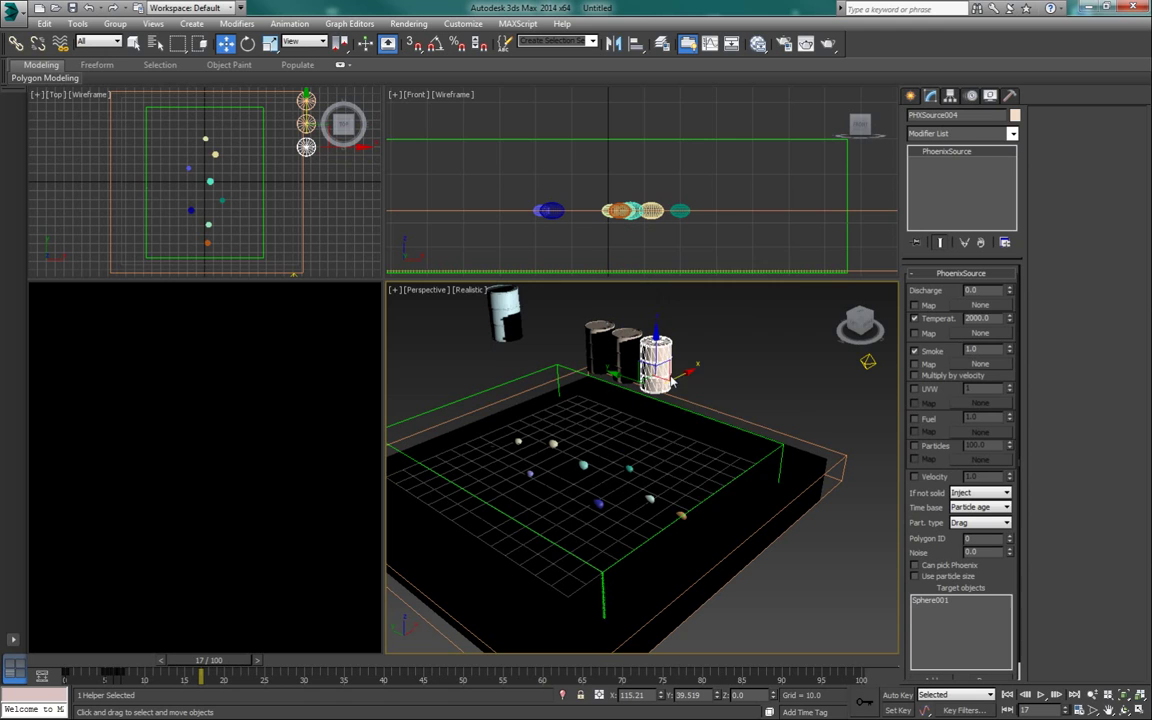
- Extend the row with two more copied Phoenix sources at Y positions of about 14.9 and -10.3
right_click(603, 345)
left_click(660, 440)
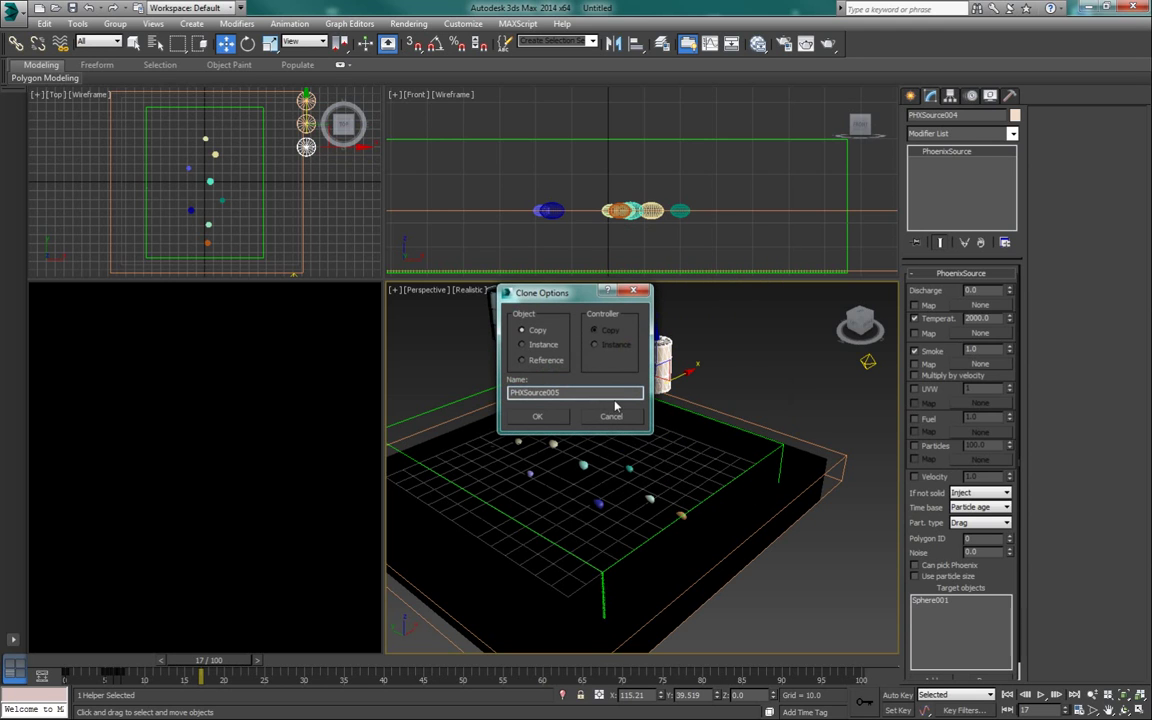
left_click(537, 416)
left_click_drag(662, 372, 690, 380)
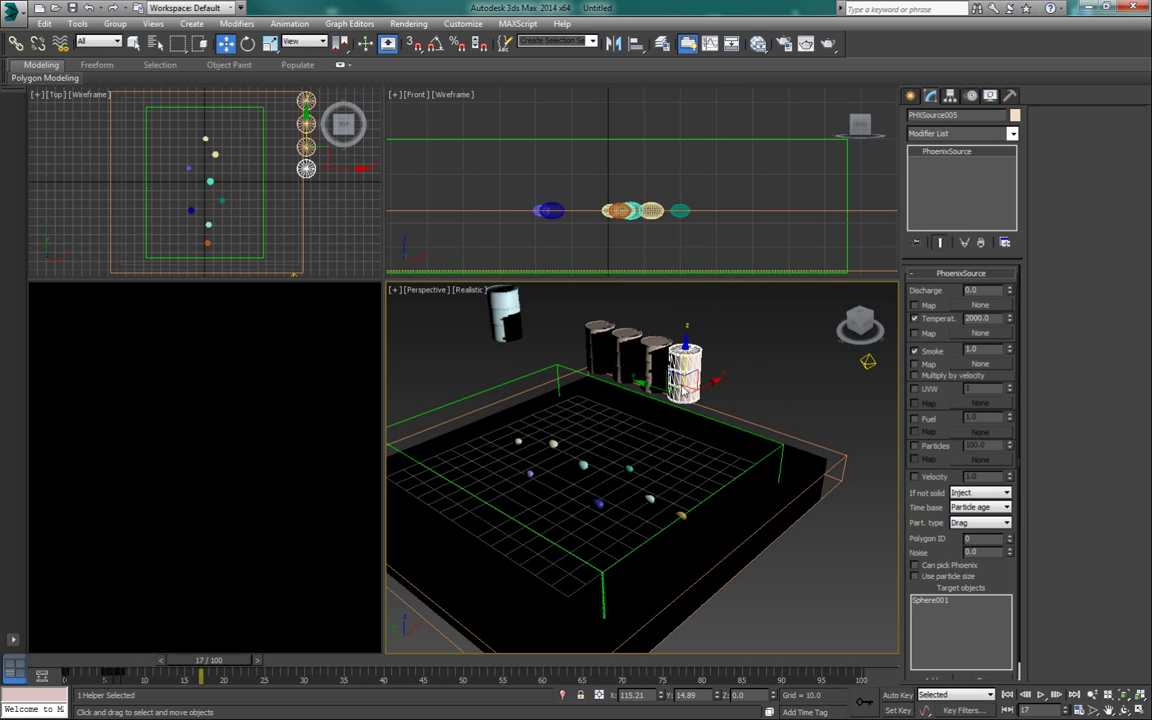
right_click(686, 378)
left_click(708, 460)
left_click(537, 415)
left_click_drag(648, 387, 678, 390)
- Clone PHXSource006 and place the new source at the end of the row, at about Y -32.2
right_click(721, 389)
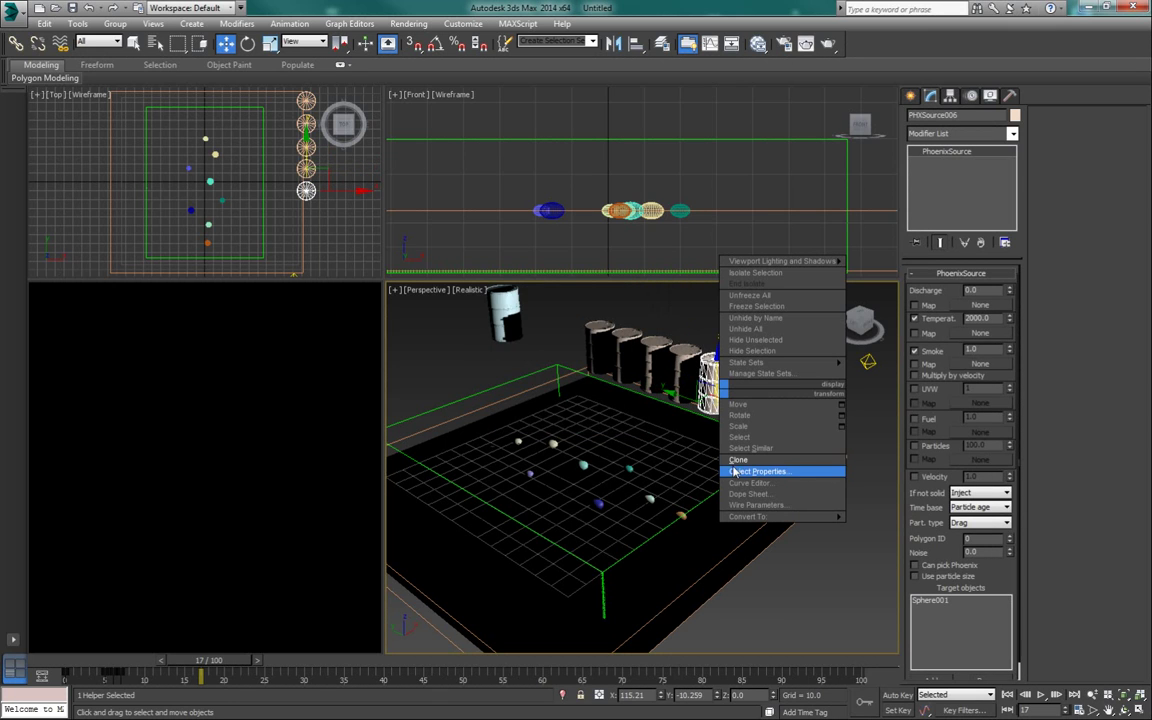
left_click(738, 460)
left_click(537, 415)
left_click_drag(680, 405, 710, 410)
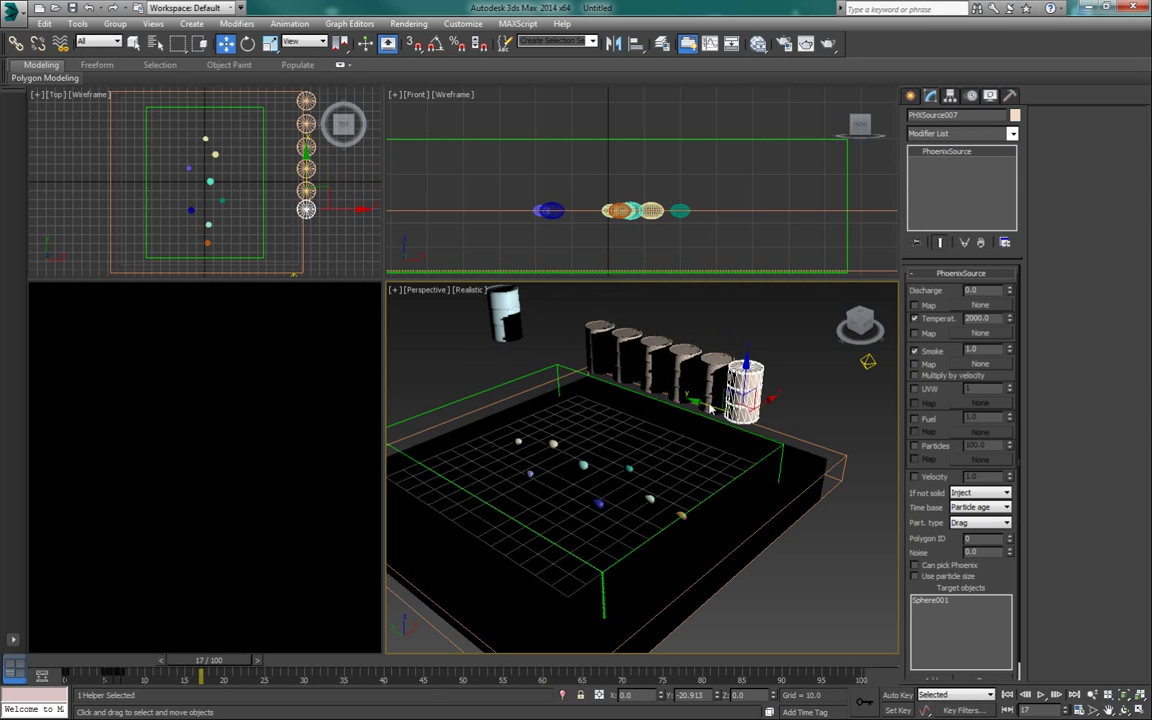
- Clone PHXSource007 as a copy to continue the row of Phoenix sources
right_click(666, 360)
left_click(690, 436)
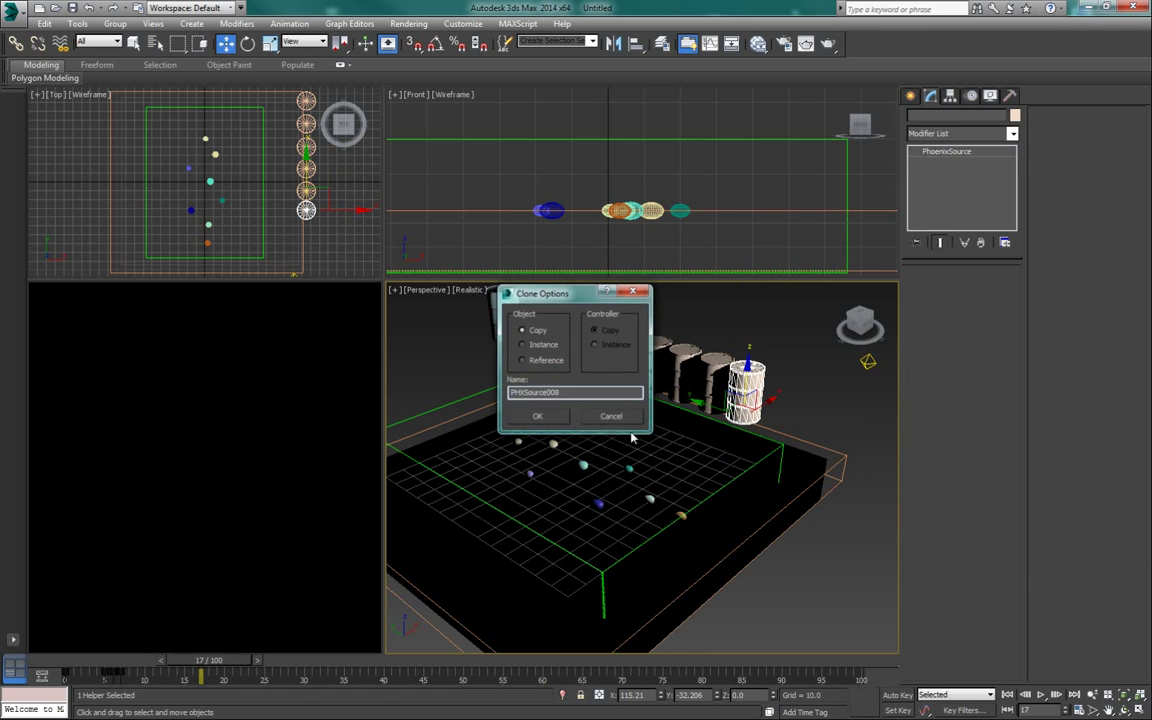
- Clone the end barrel source twice as copies, extending the row along Y to about -55.1 and -77.6
left_click(537, 415)
left_click_drag(705, 415, 737, 425)
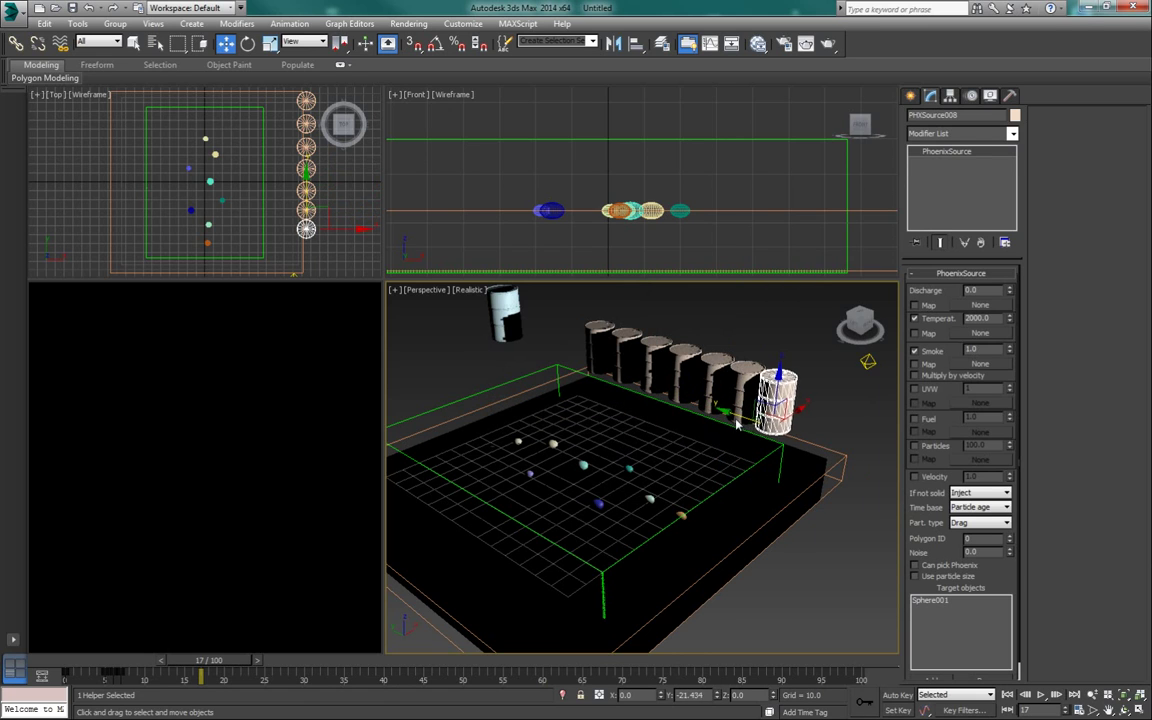
right_click(781, 406)
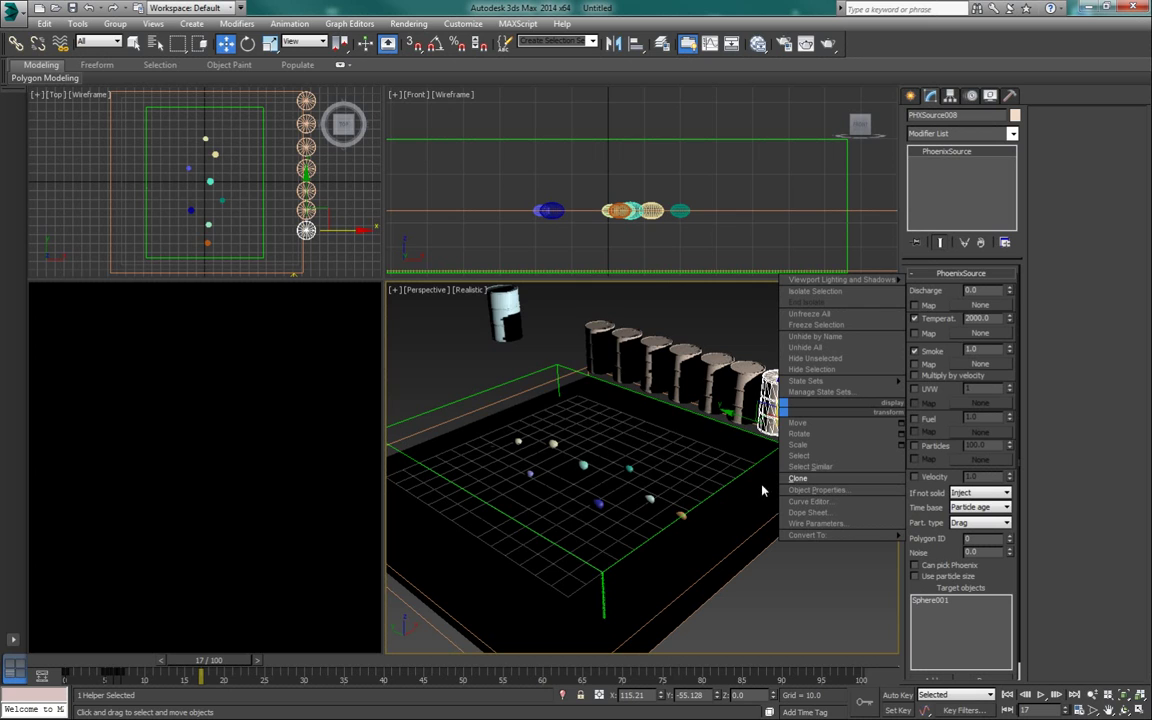
left_click(800, 478)
left_click(539, 417)
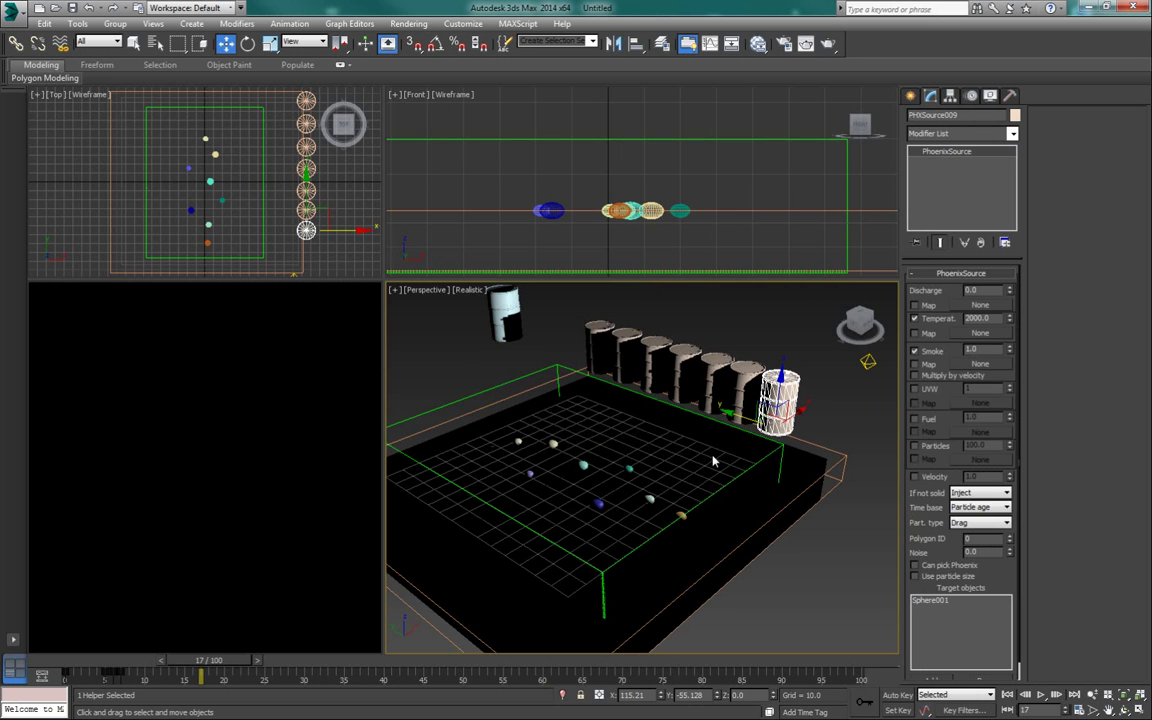
left_click_drag(748, 425, 772, 433)
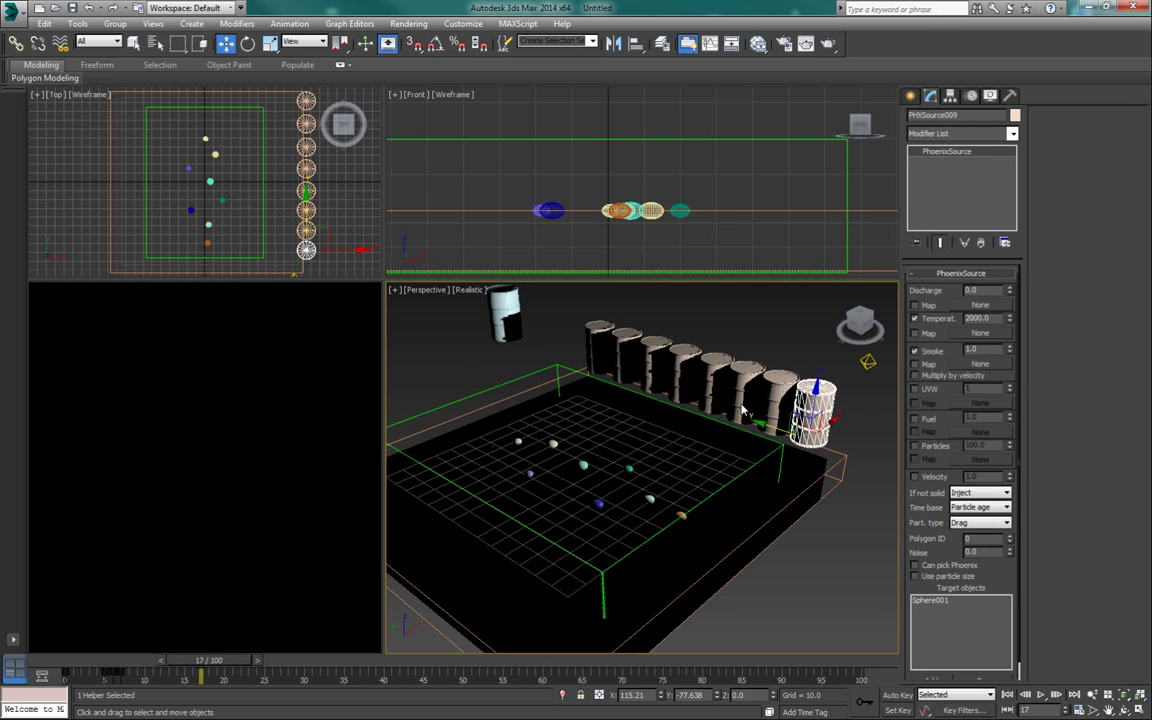
- Replace Sphere001 with Sphere002 in the target objects of the second barrel source in the row
left_click(748, 327)
left_click(626, 350)
left_click(930, 599)
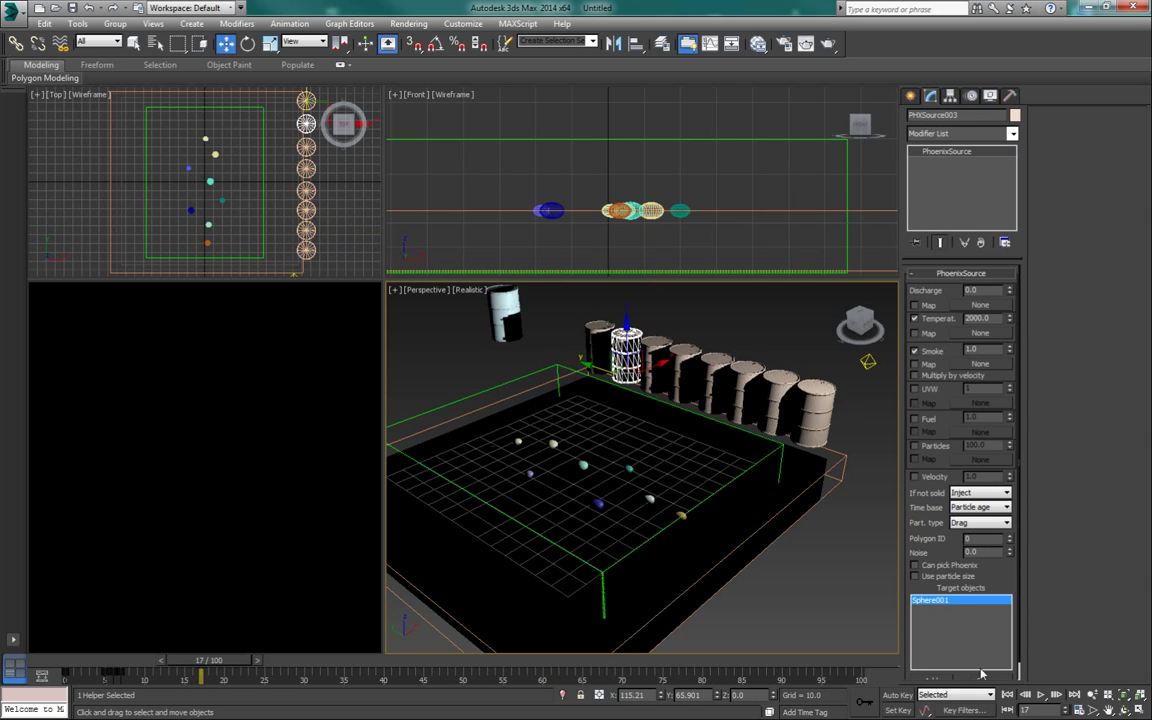
left_click(985, 681)
left_click(553, 445)
- Replace Sphere001 with Sphere003 as the target object of the third barrel source
left_click(655, 355)
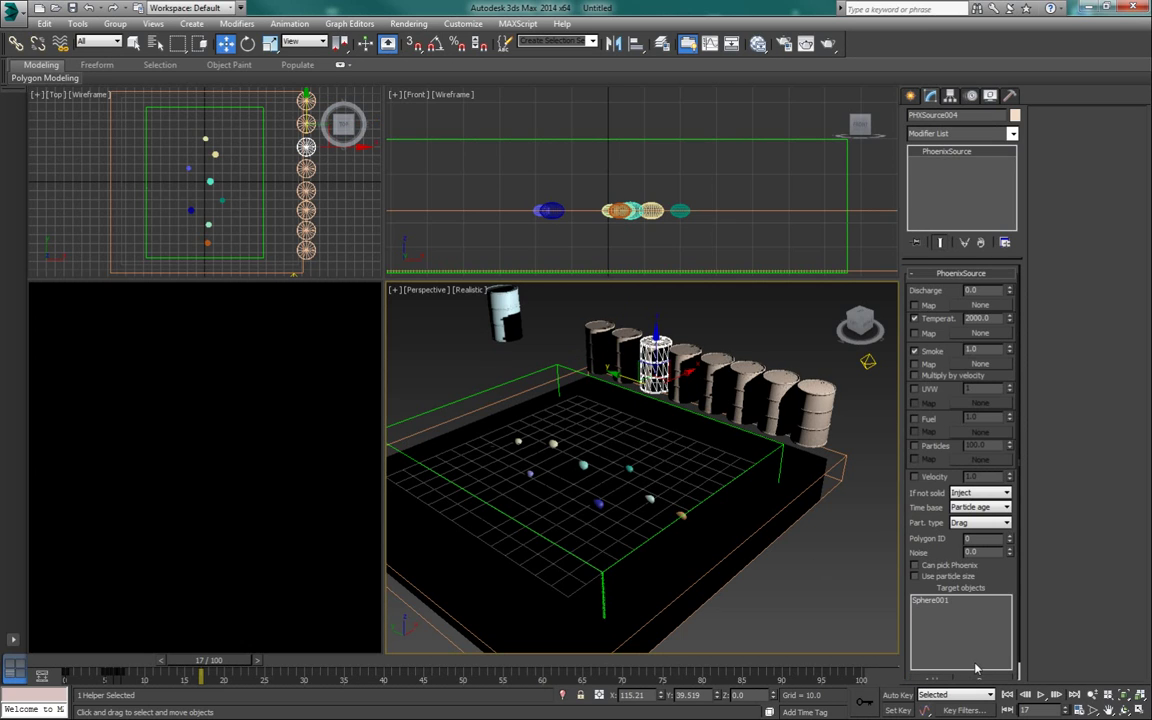
left_click(950, 600)
left_click(985, 681)
left_click(930, 681)
key("w")
- Replace Sphere001 with Sphere004 as the target object of the fourth barrel source
left_click(686, 372)
left_click(953, 600)
left_click(978, 678)
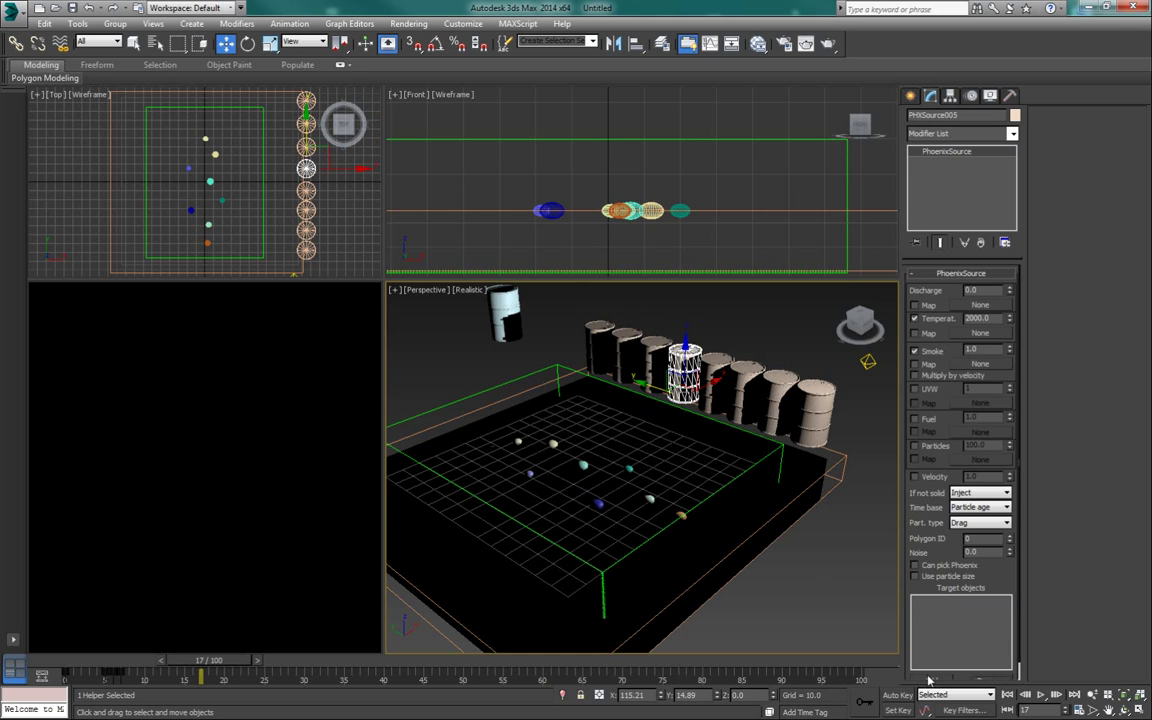
left_click(520, 440)
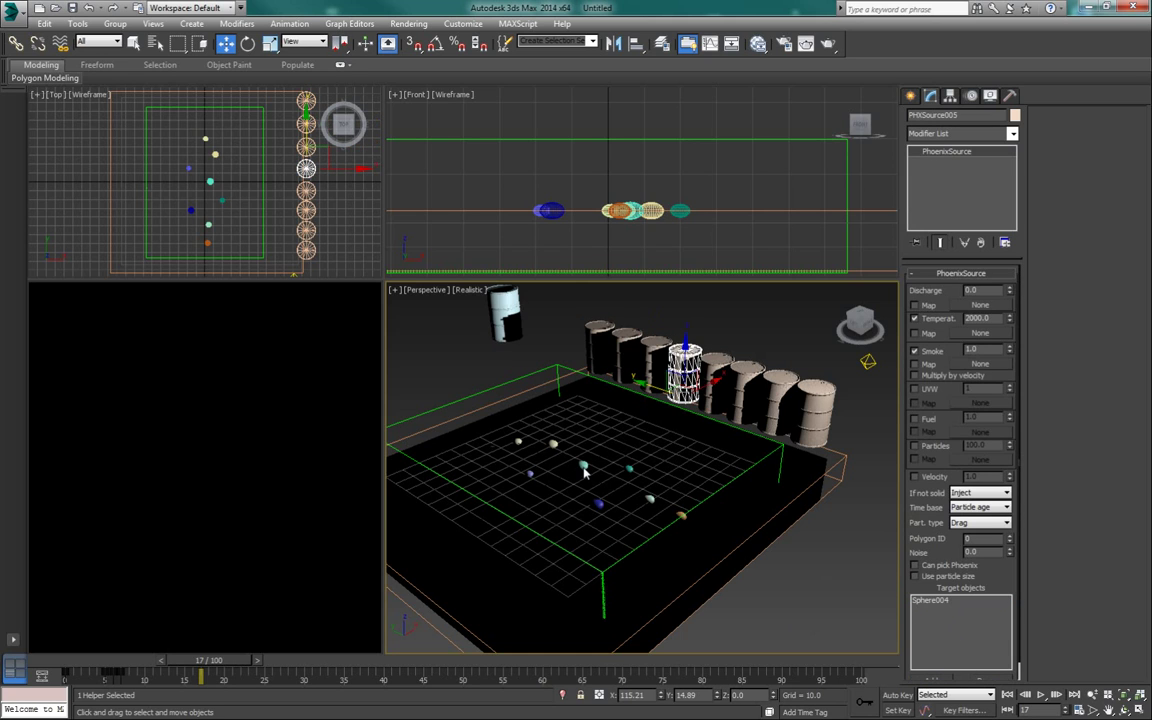
- Swap the fifth barrel source's target from Sphere001 to Sphere005, the teal sphere
left_click(716, 381)
left_click(930, 600)
left_click(978, 678)
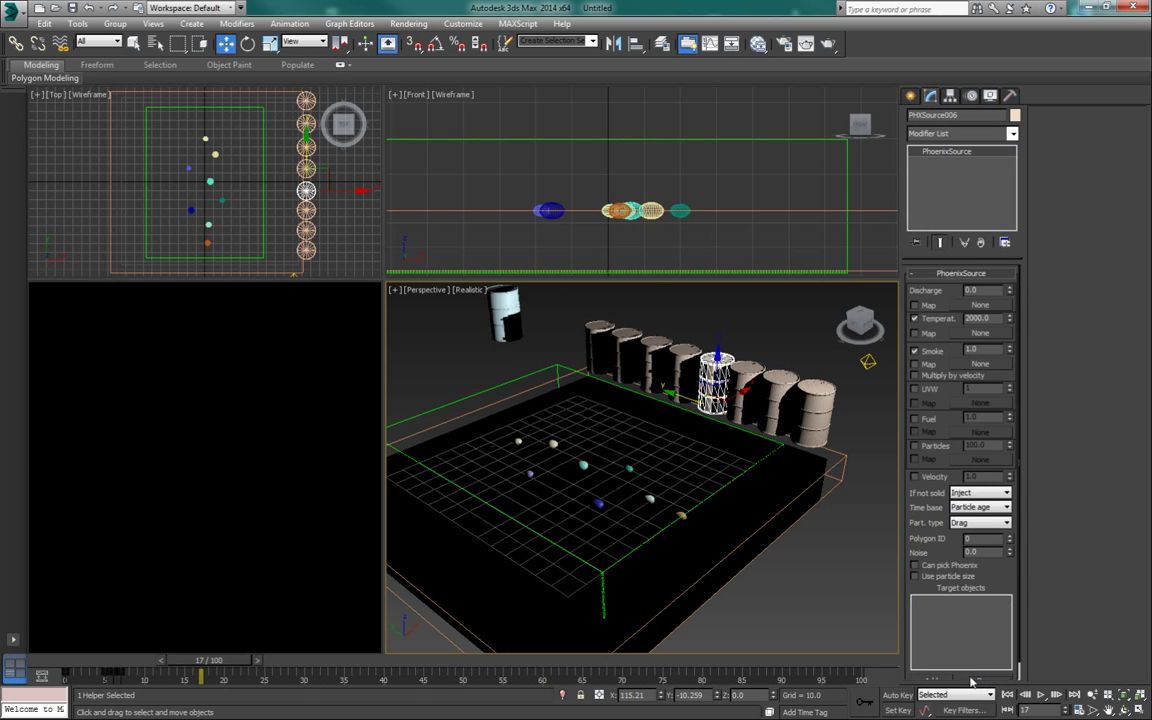
left_click(631, 468)
- Remove Sphere001 from the targets of the sixth and seventh barrel sources and assign each its own remaining sphere
left_click(745, 388)
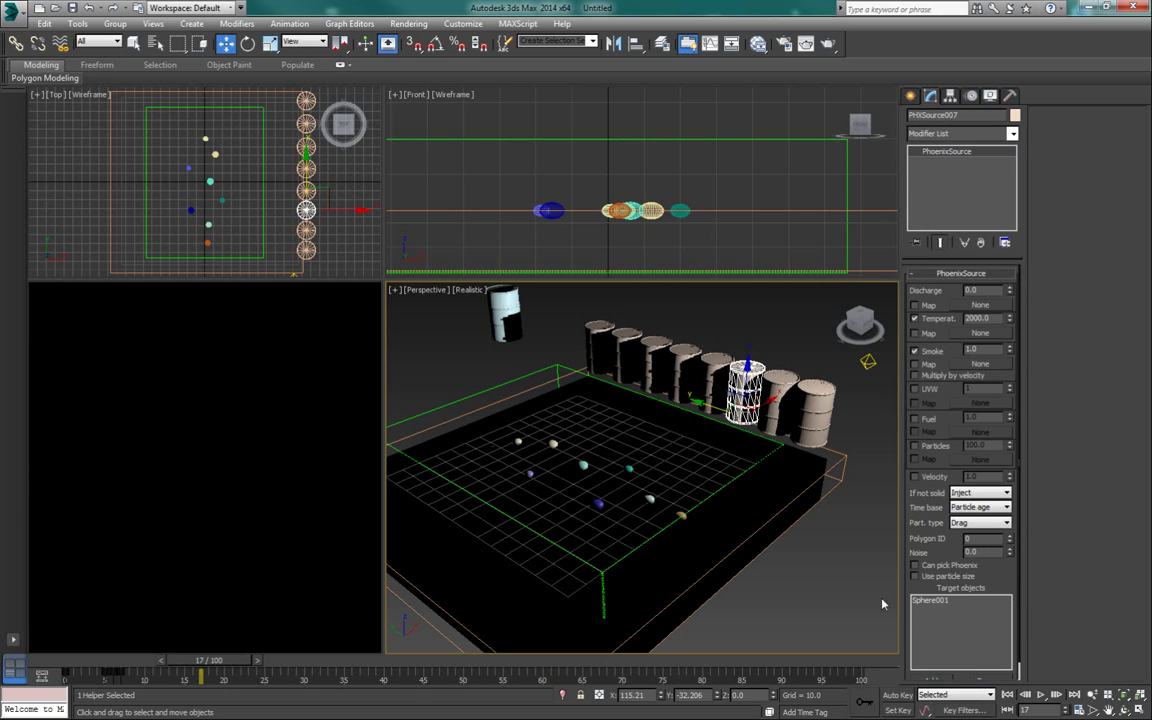
left_click(951, 617)
left_click(990, 680)
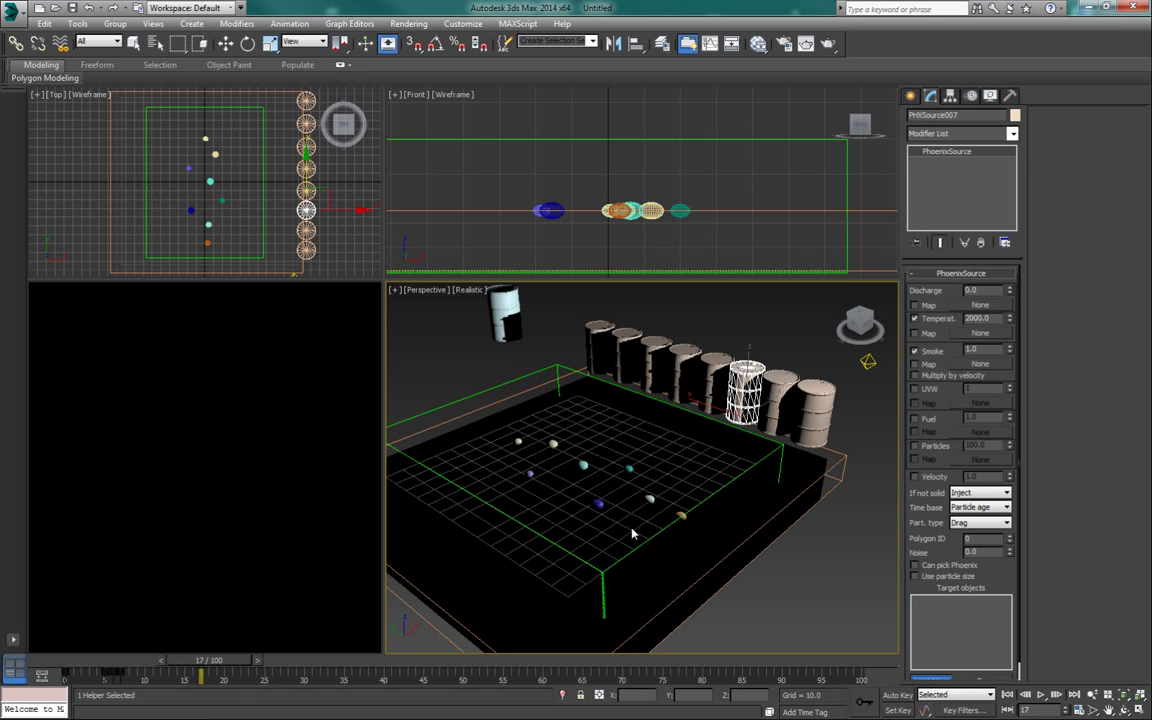
left_click(778, 395)
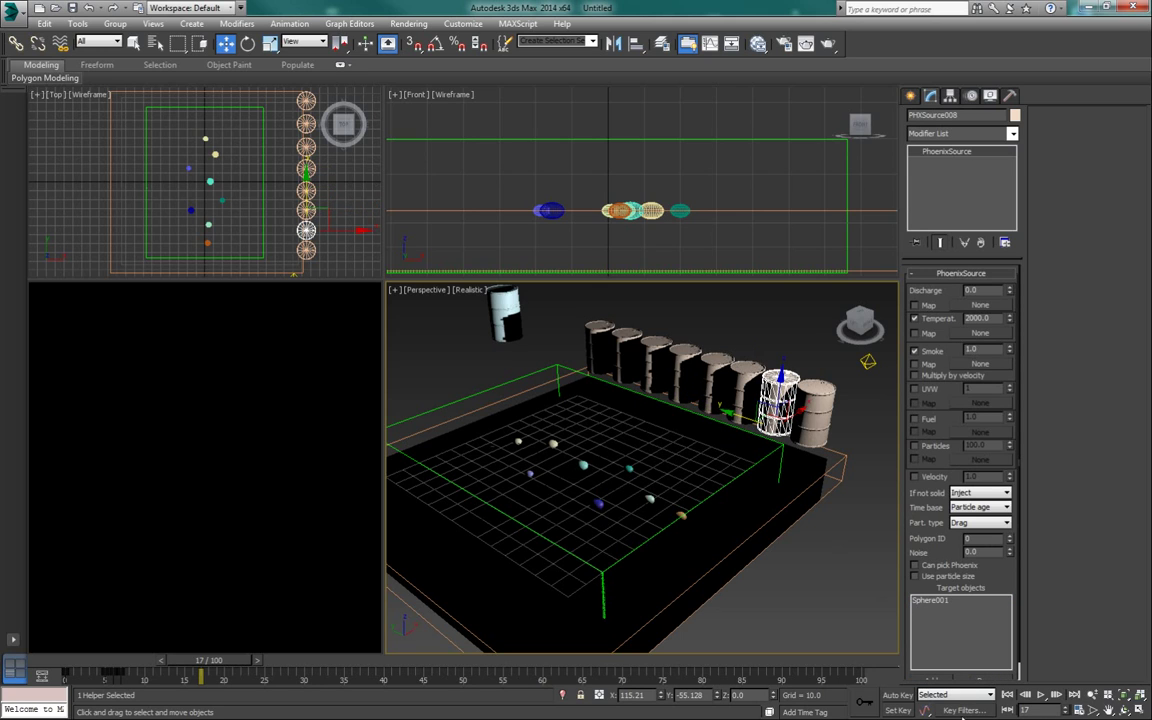
left_click(985, 679)
- Set Sphere008, the orange sphere, as the only target of the last barrel source, removing Sphere001 and the wrongly picked Box001
left_click(813, 408)
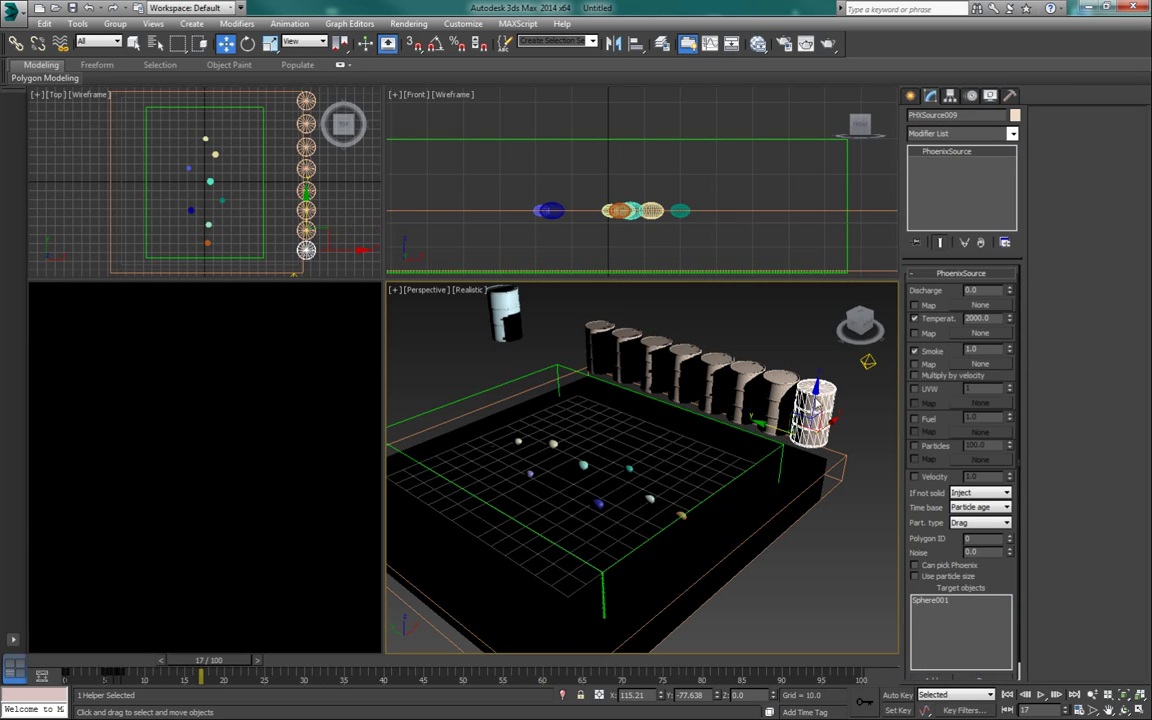
left_click(930, 601)
left_click(985, 679)
left_click(677, 516)
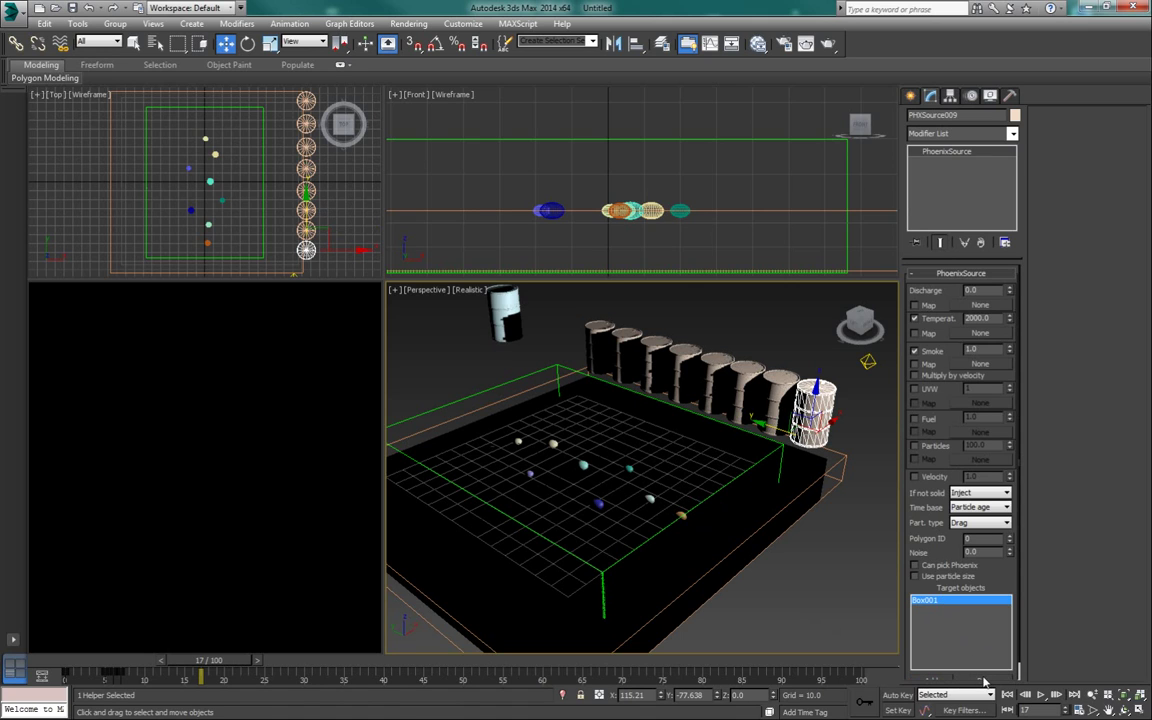
left_click(985, 681)
left_click(942, 680)
left_click(681, 518)
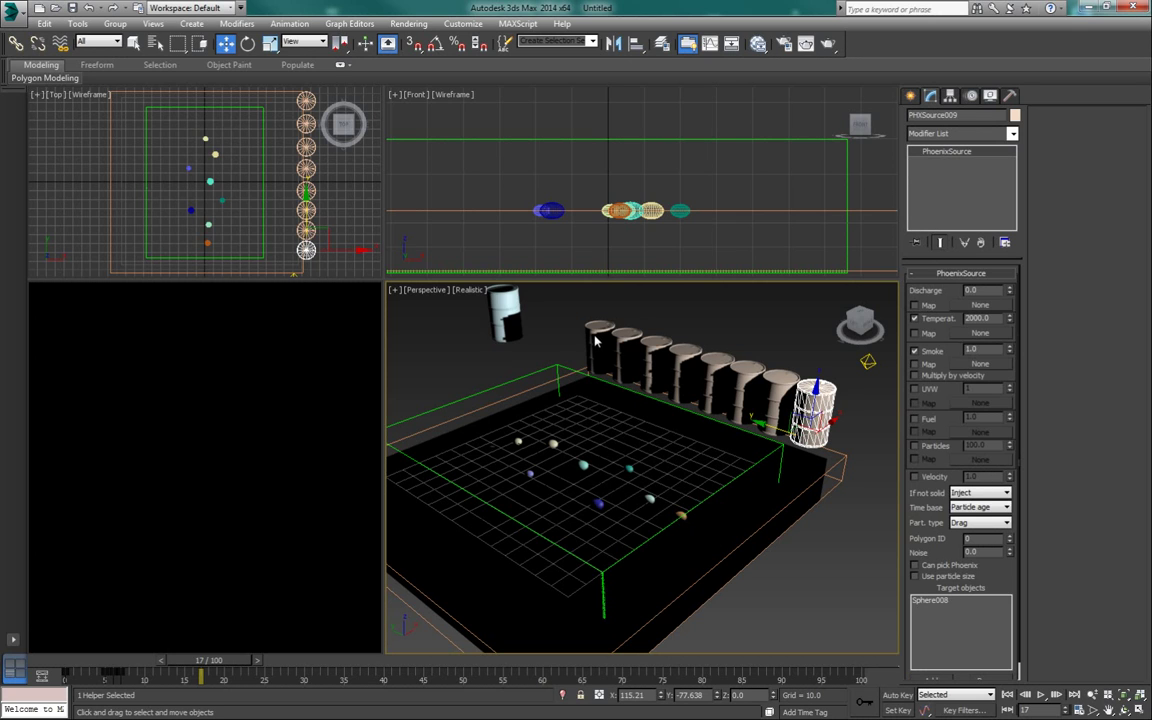
- Examine the target object assigned to each barrel source along the row
left_click(622, 345)
left_click(658, 353)
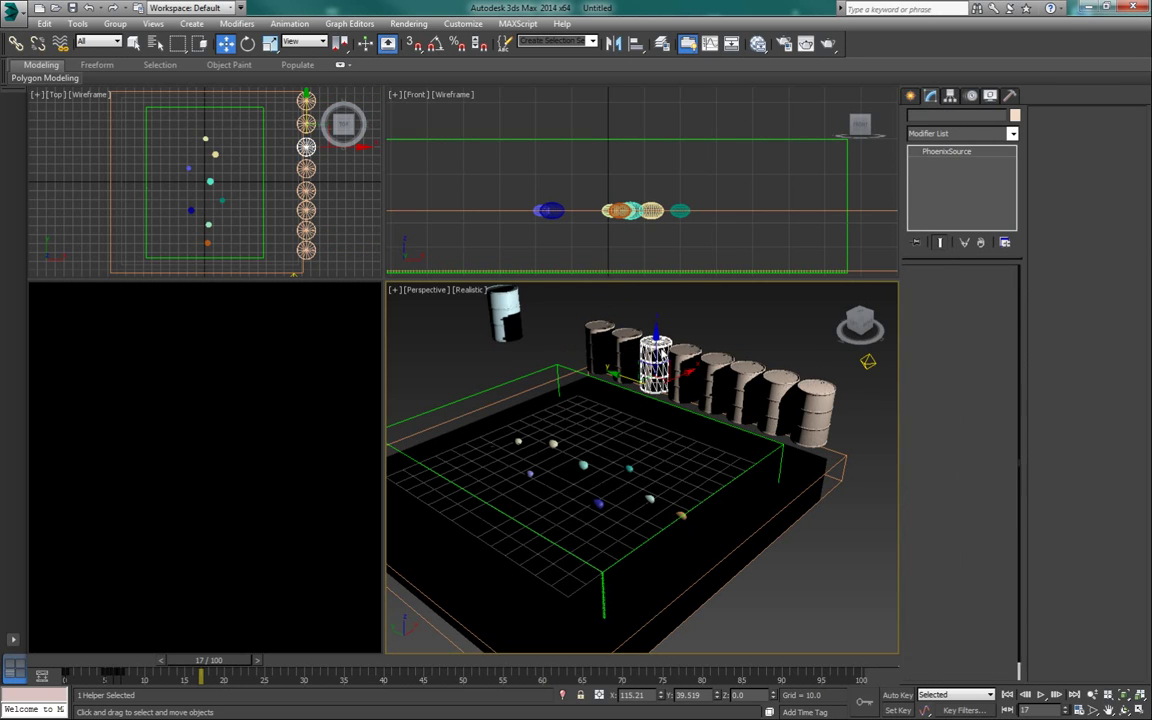
left_click(688, 361)
left_click(715, 368)
left_click(752, 380)
left_click(783, 385)
left_click(814, 382)
left_click(735, 478)
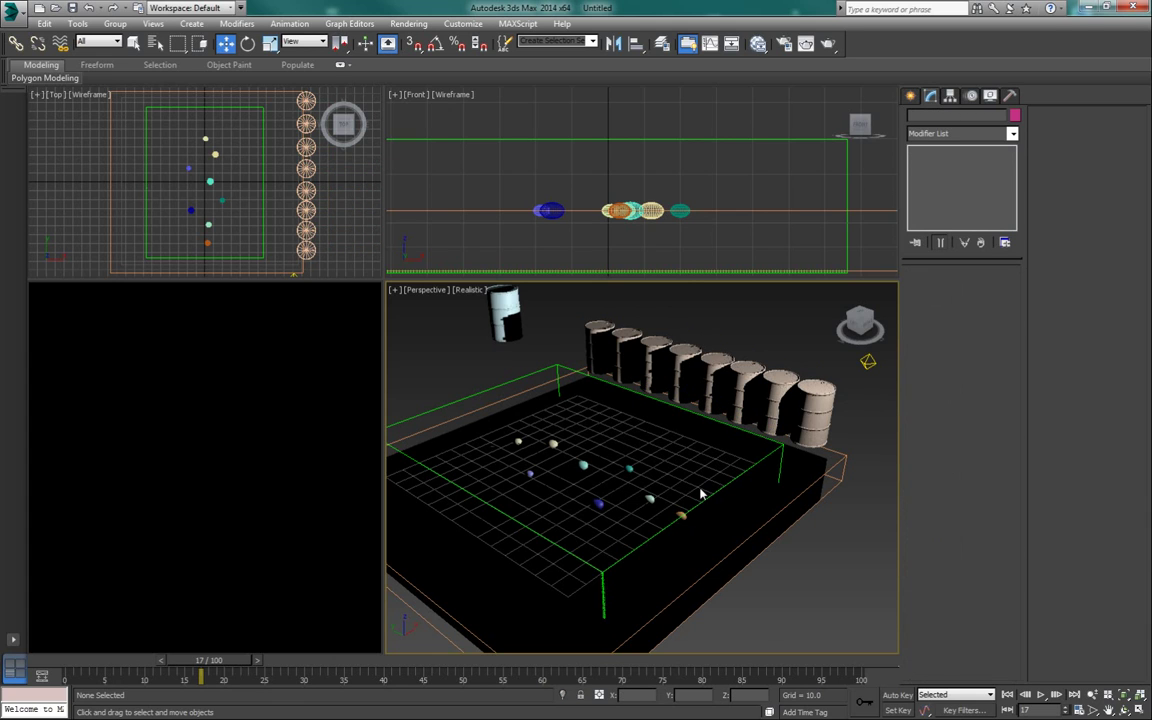
left_click(600, 340)
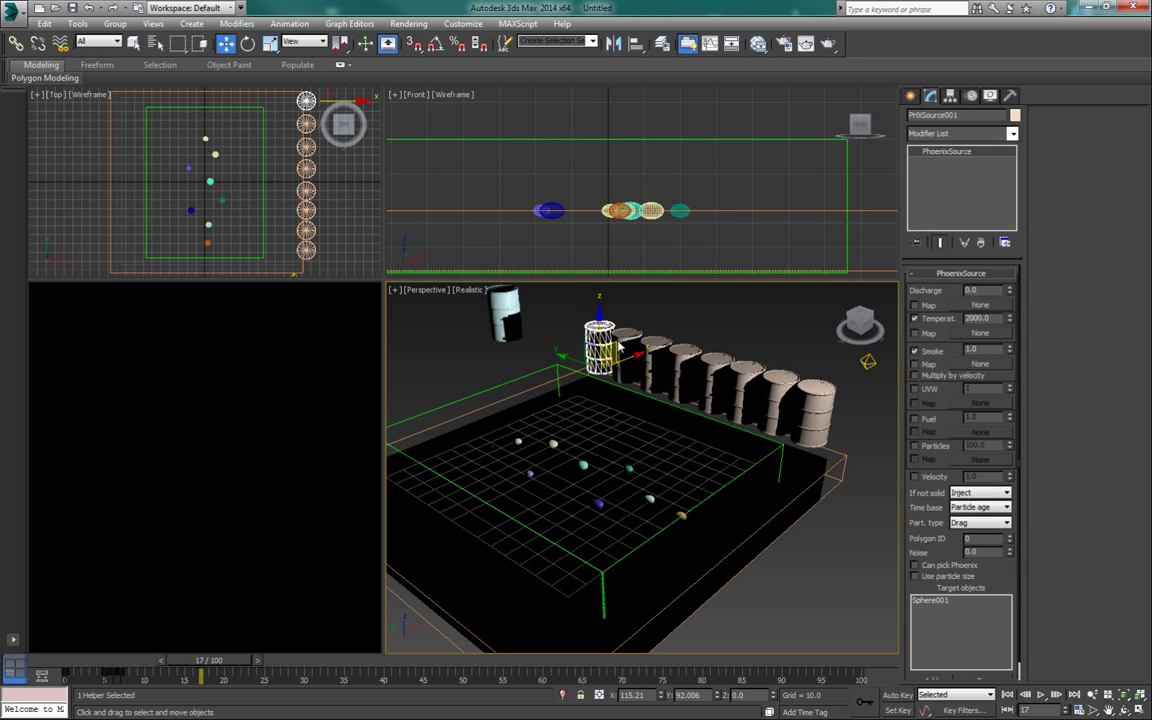
- Return to frame 0 and add Sphere002 to the PhoenixFD001 simulator's interaction exclude list
left_click(546, 381)
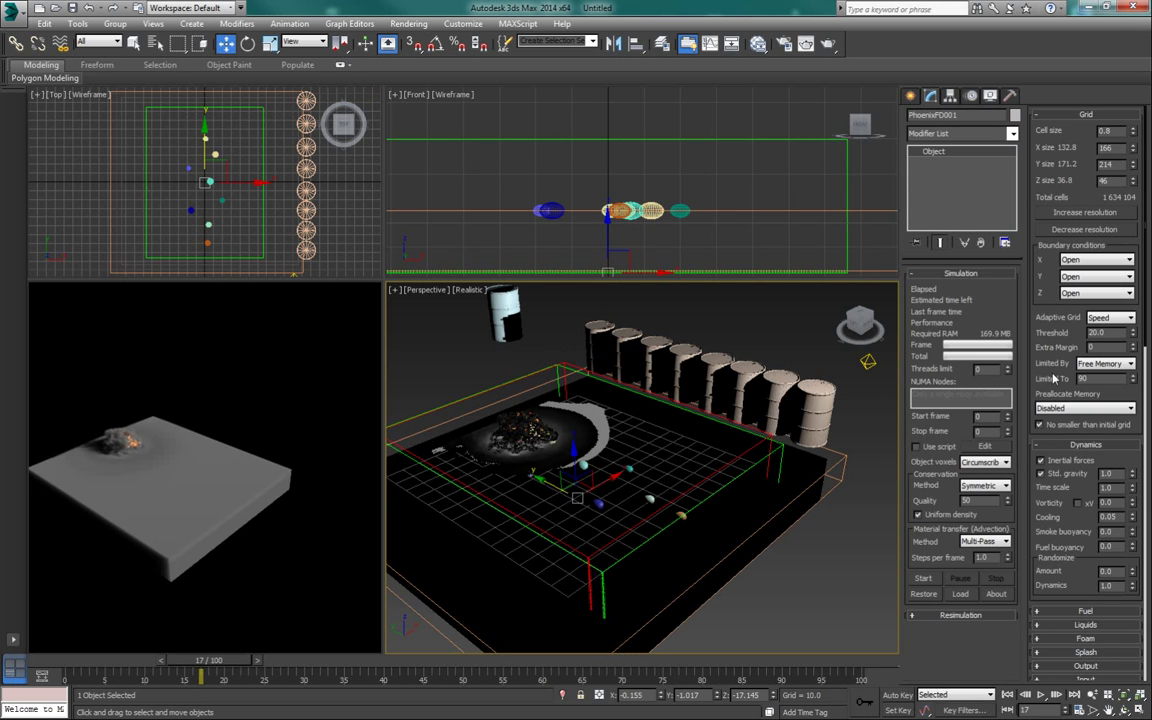
scroll(1067, 476, "down", 4)
left_click(1090, 557)
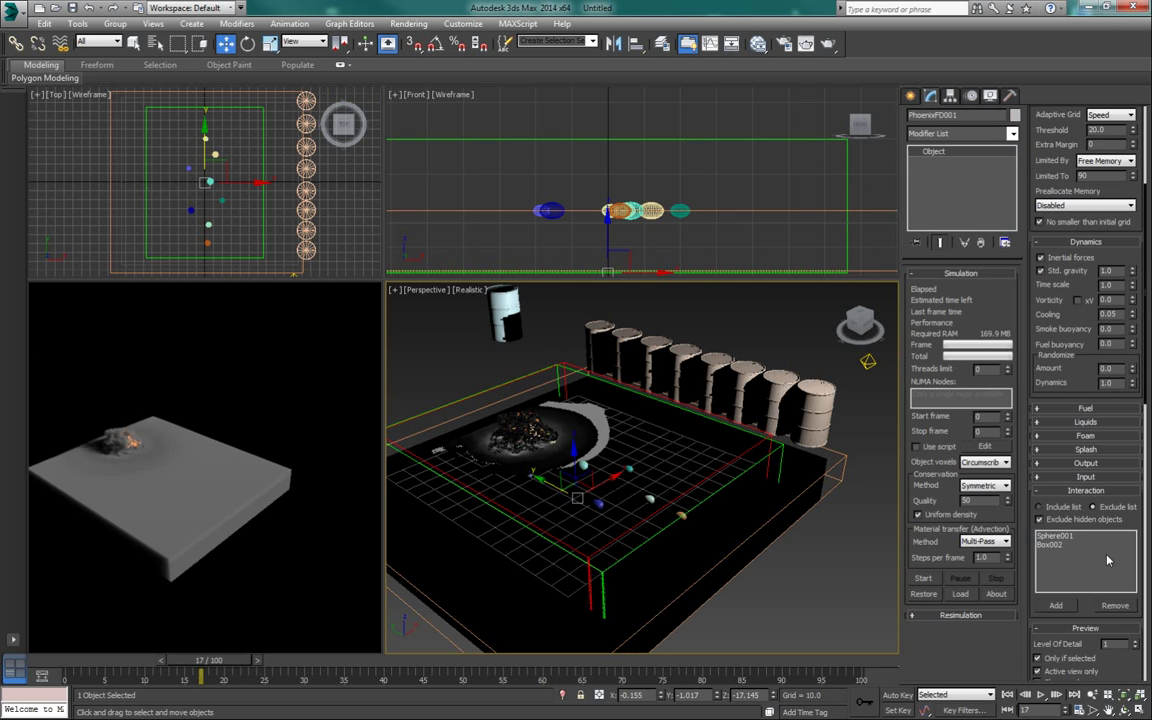
left_click(1056, 606)
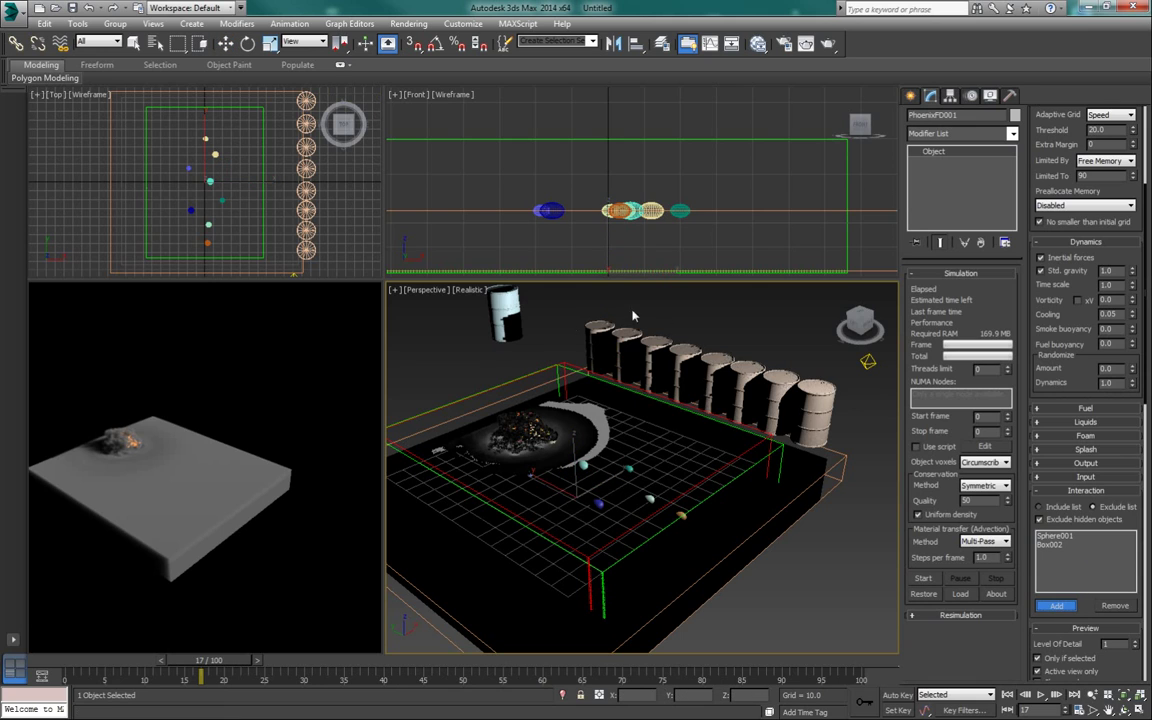
left_click(72, 662)
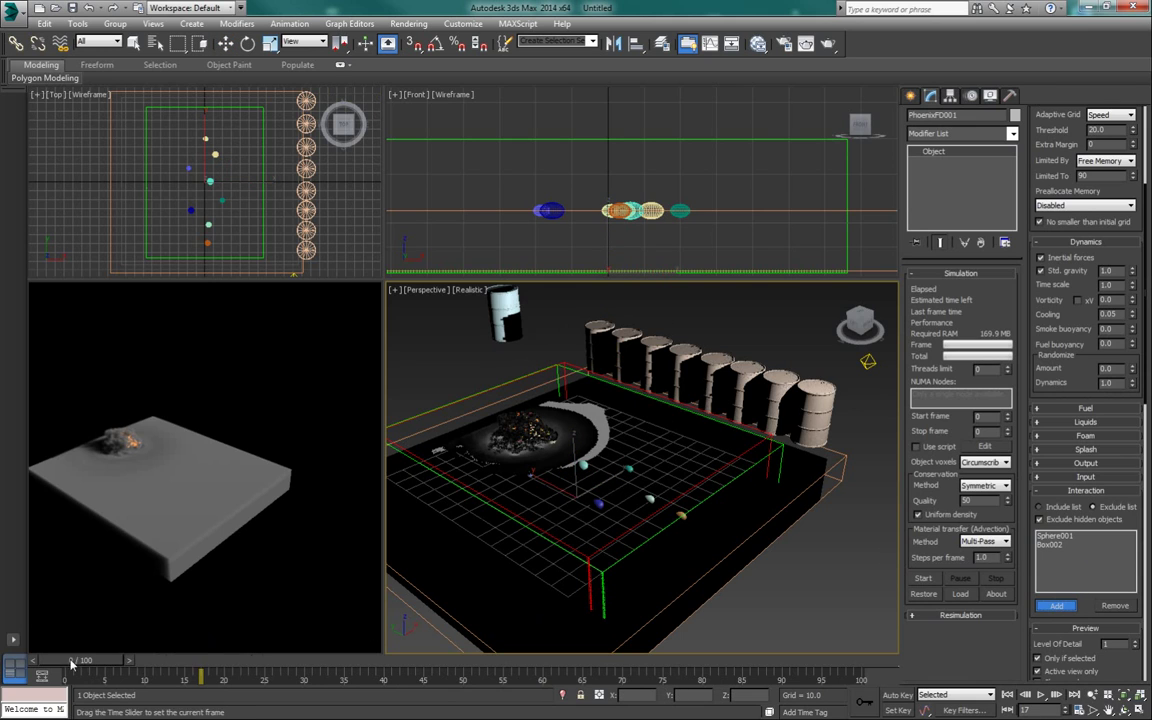
left_click(551, 452)
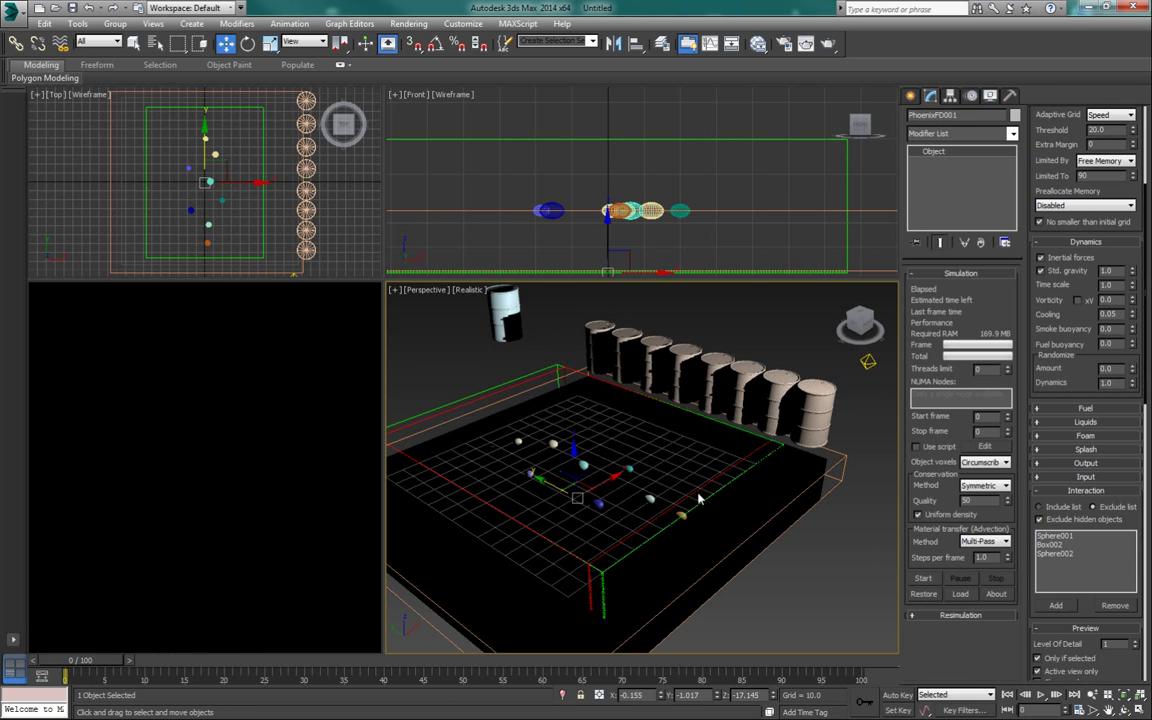
- Add Sphere003, Sphere004, Sphere005 and Sphere006 to the simulator's interaction exclude list
left_click(1056, 606)
left_click(519, 441)
left_click(1062, 610)
left_click(583, 467)
left_click(1066, 609)
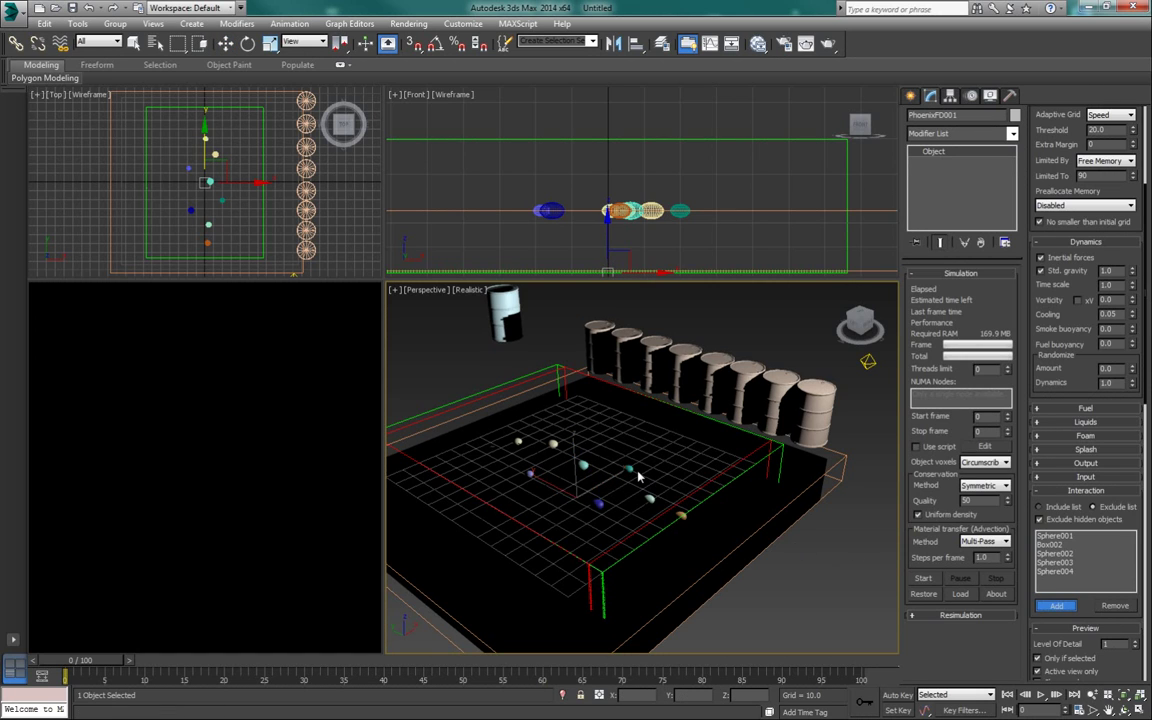
left_click(597, 503)
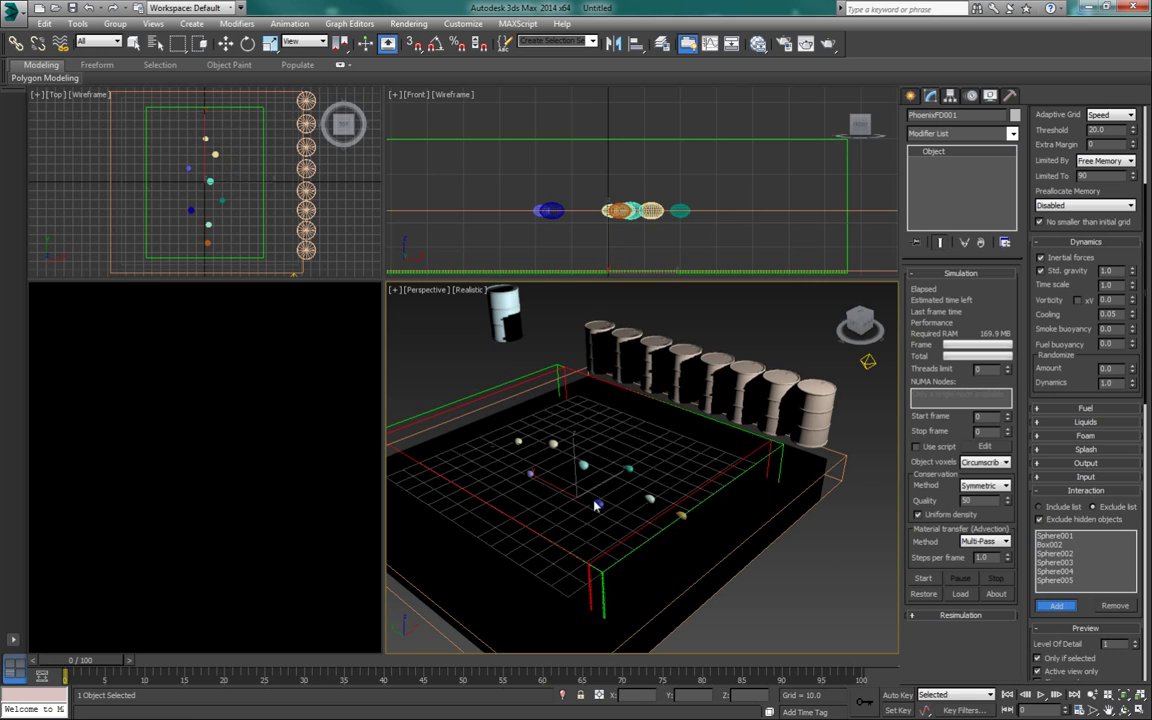
left_click(595, 505)
- Add Sphere007 and Sphere008 to the interaction exclude list, check the list and collapse the Interaction settings
left_click(1056, 605)
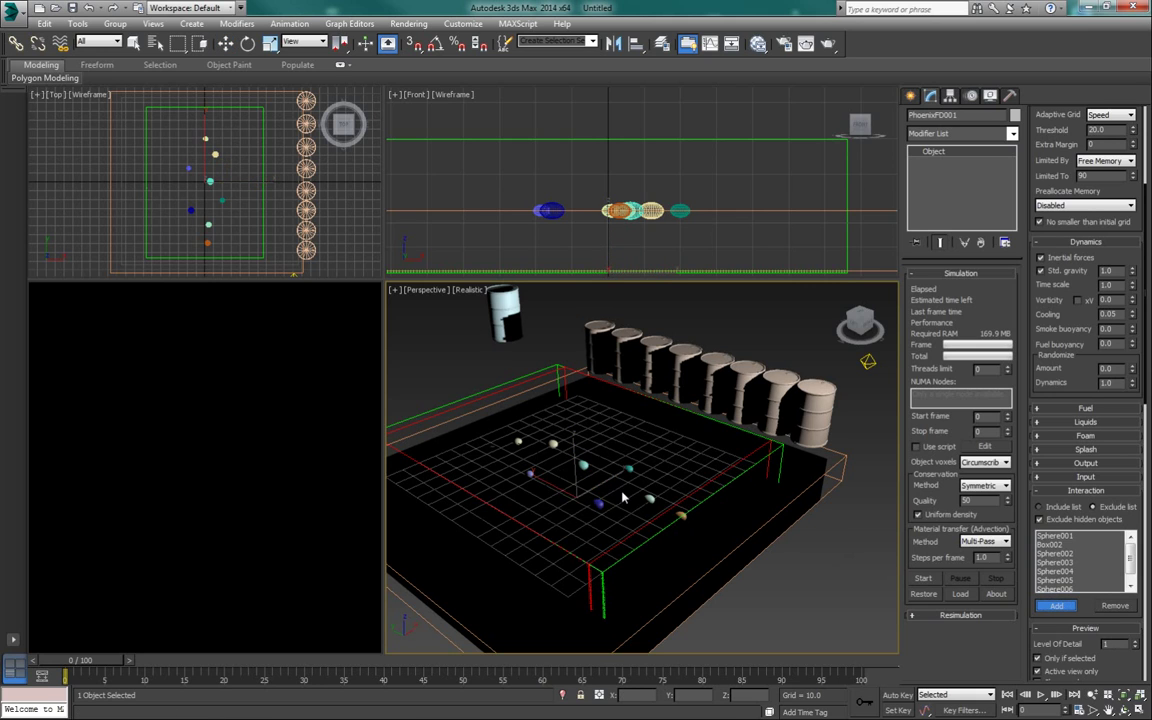
left_click(651, 503)
left_click(1056, 605)
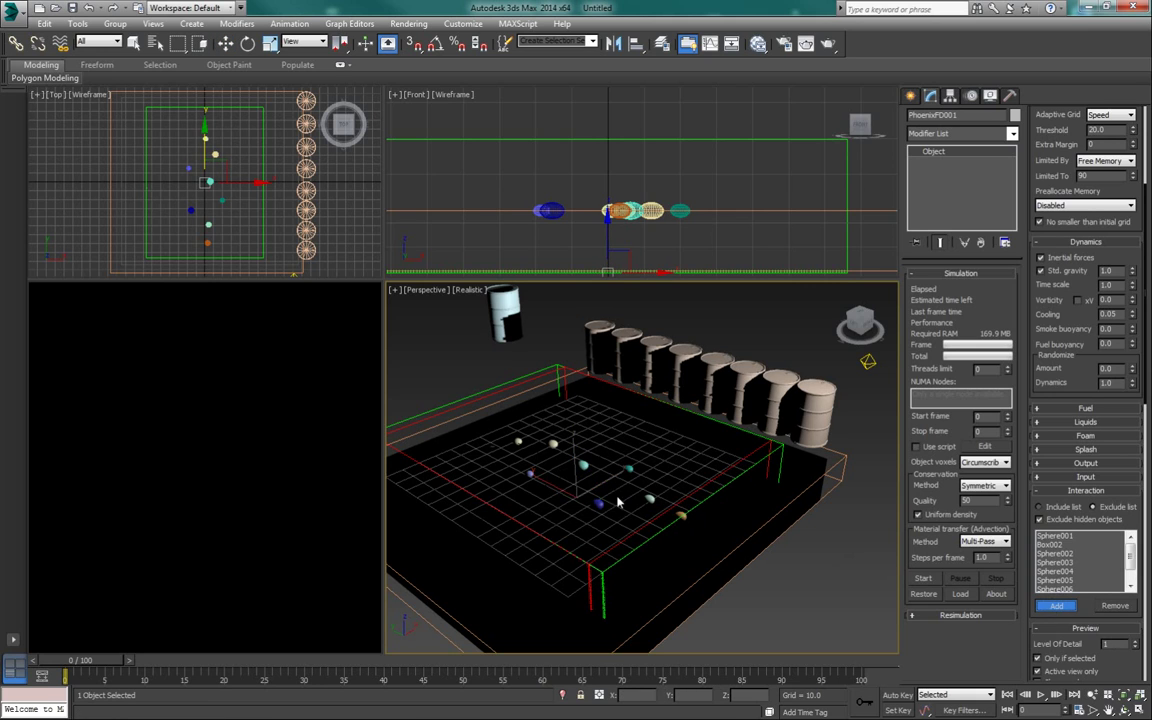
left_click(681, 514)
left_click_drag(1127, 566, 1133, 590)
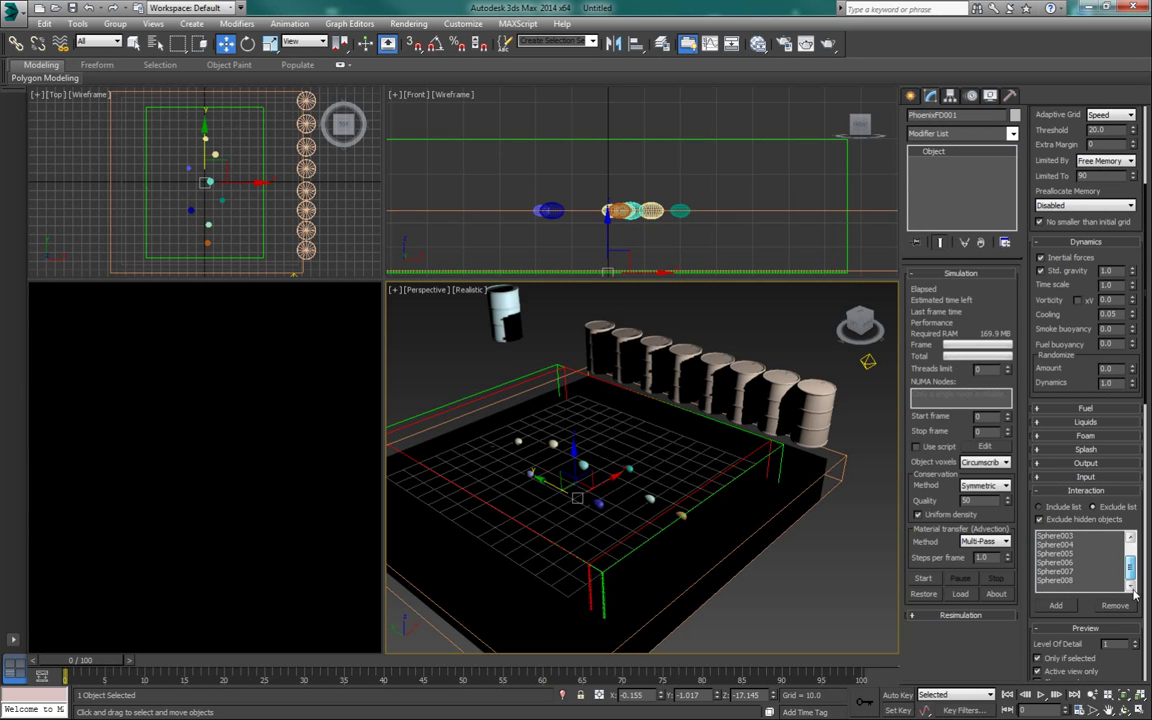
left_click(1086, 490)
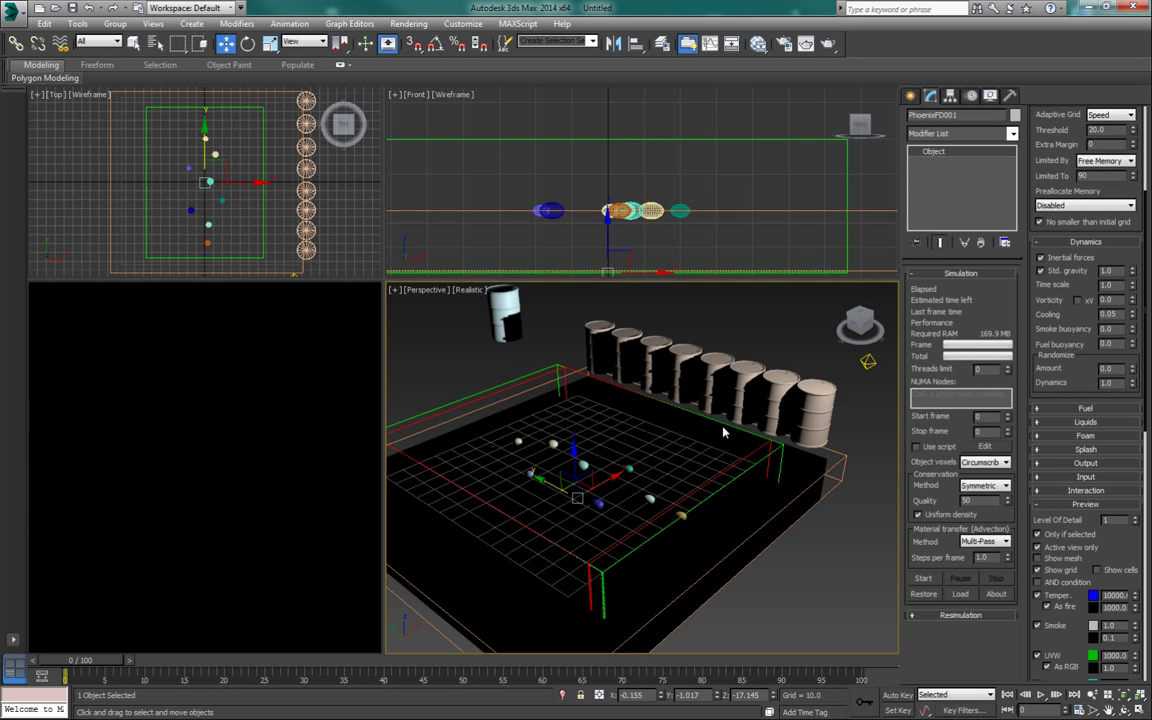
- Examine the settings and keyframe timing of the first three barrel sources
left_click(600, 353)
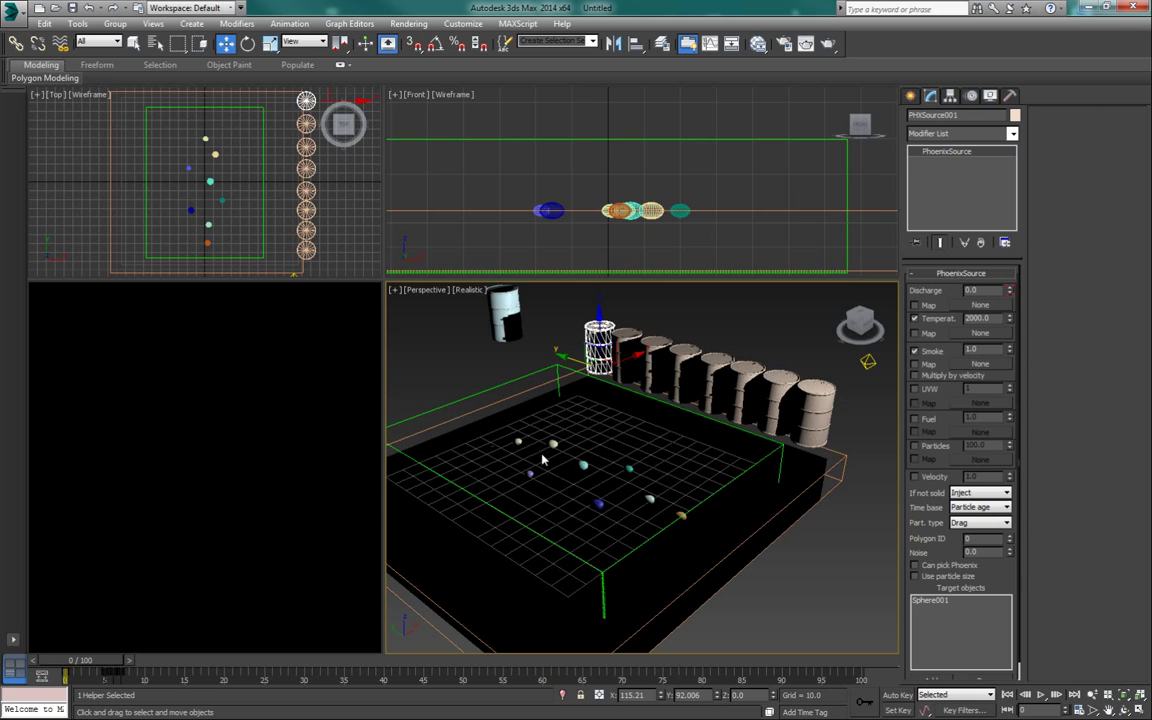
left_click(627, 352)
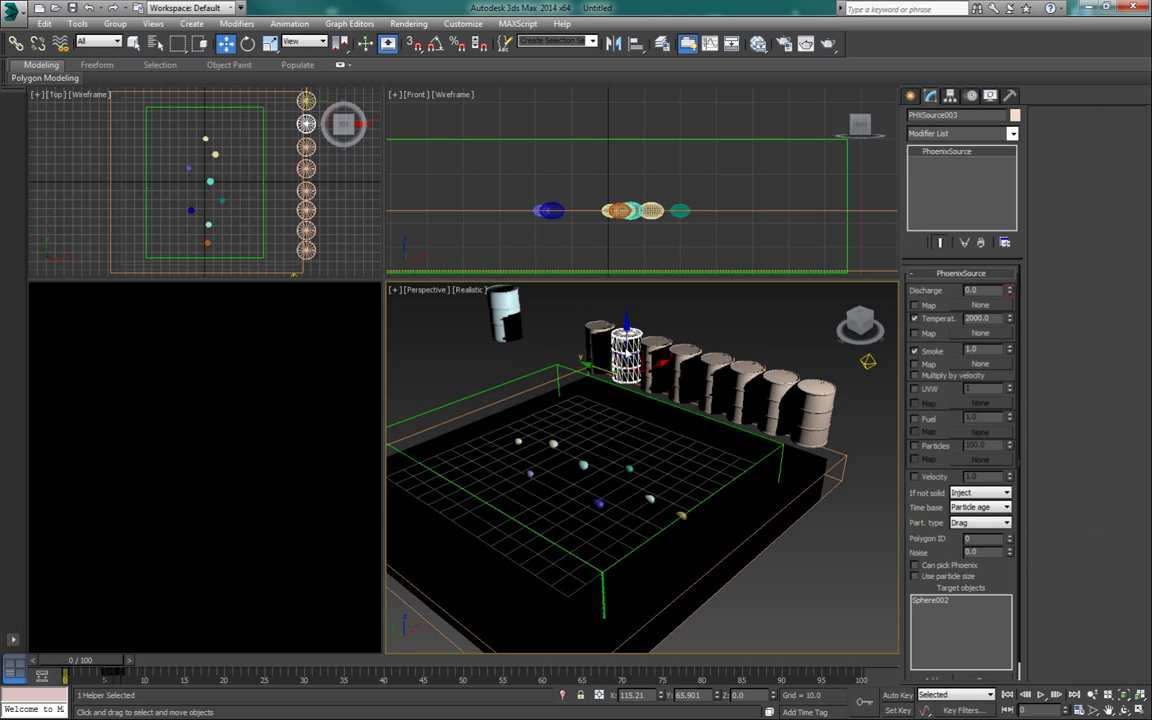
left_click(598, 345)
left_click(628, 346)
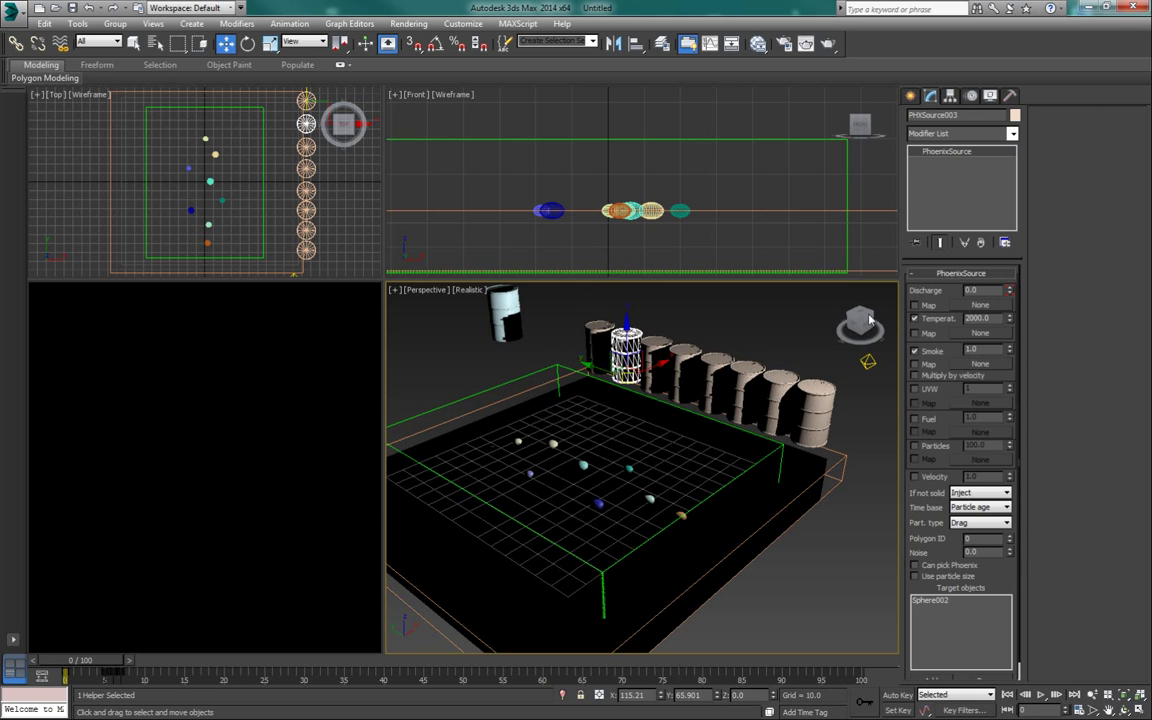
left_click(658, 351)
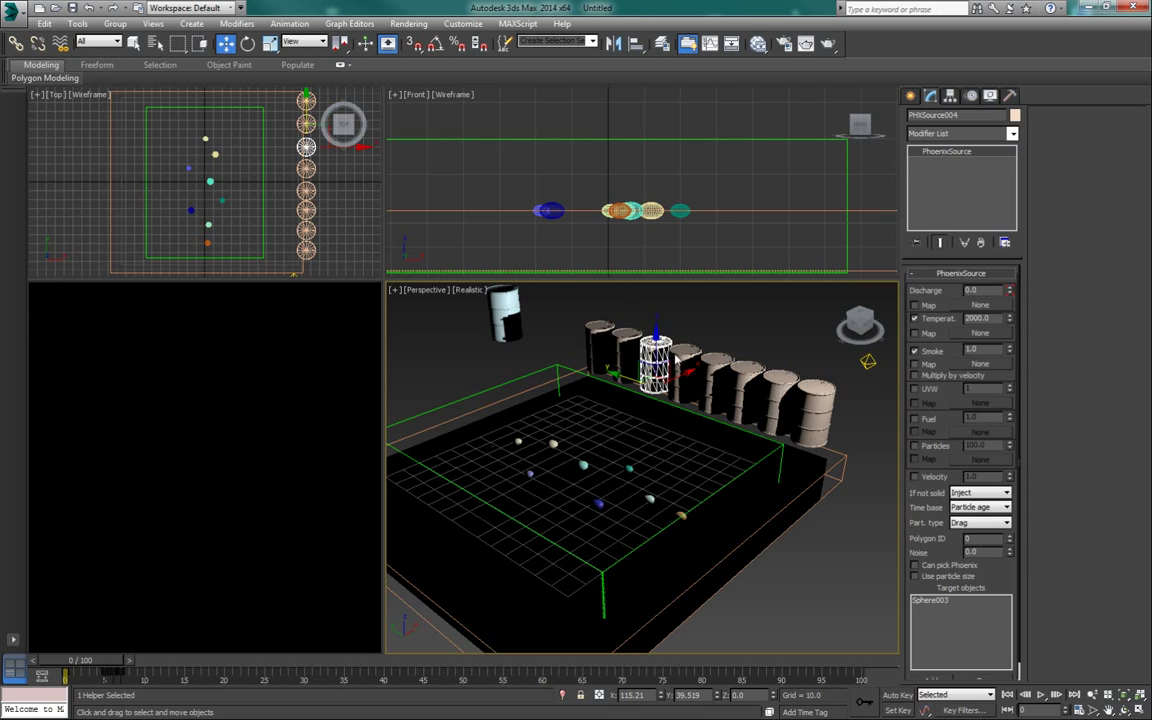
left_click(626, 350)
- Delay PHXSource003's explosion keyframes and move PHXSource004's explosion keyframes to start at about frame 28
mouse_move(120, 661)
left_mouse_down()
mouse_move(156, 662)
mouse_move(104, 661)
left_mouse_up()
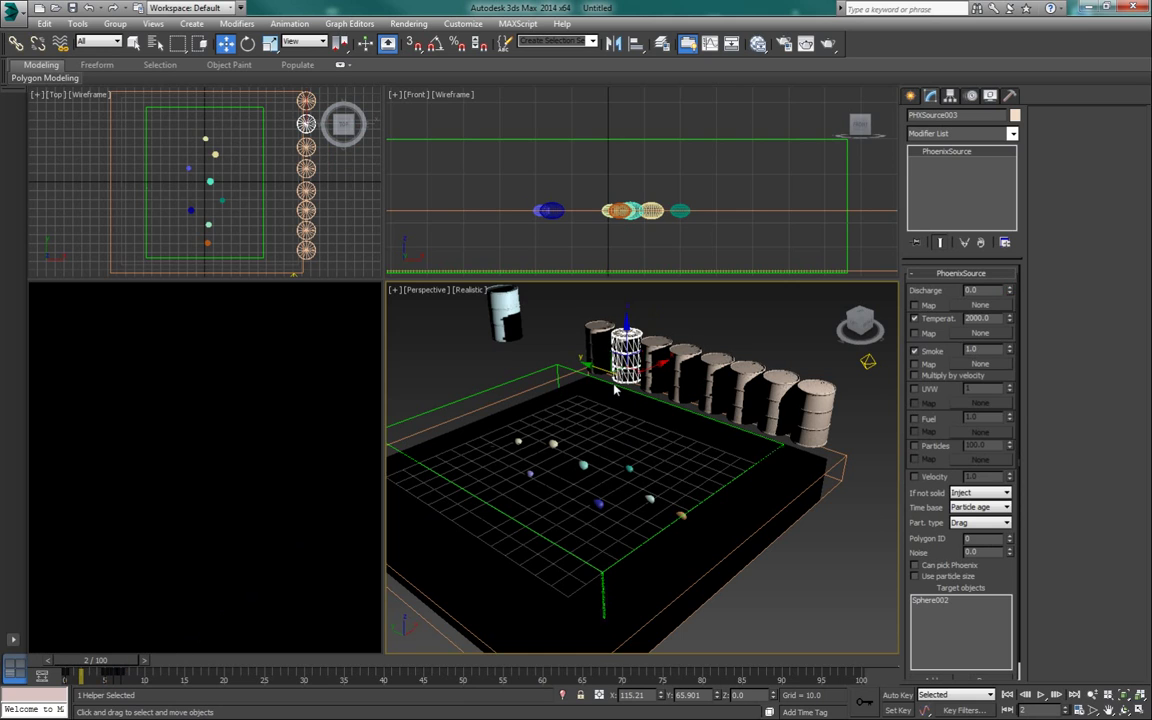
left_click_drag(104, 676, 201, 678)
left_click(661, 356)
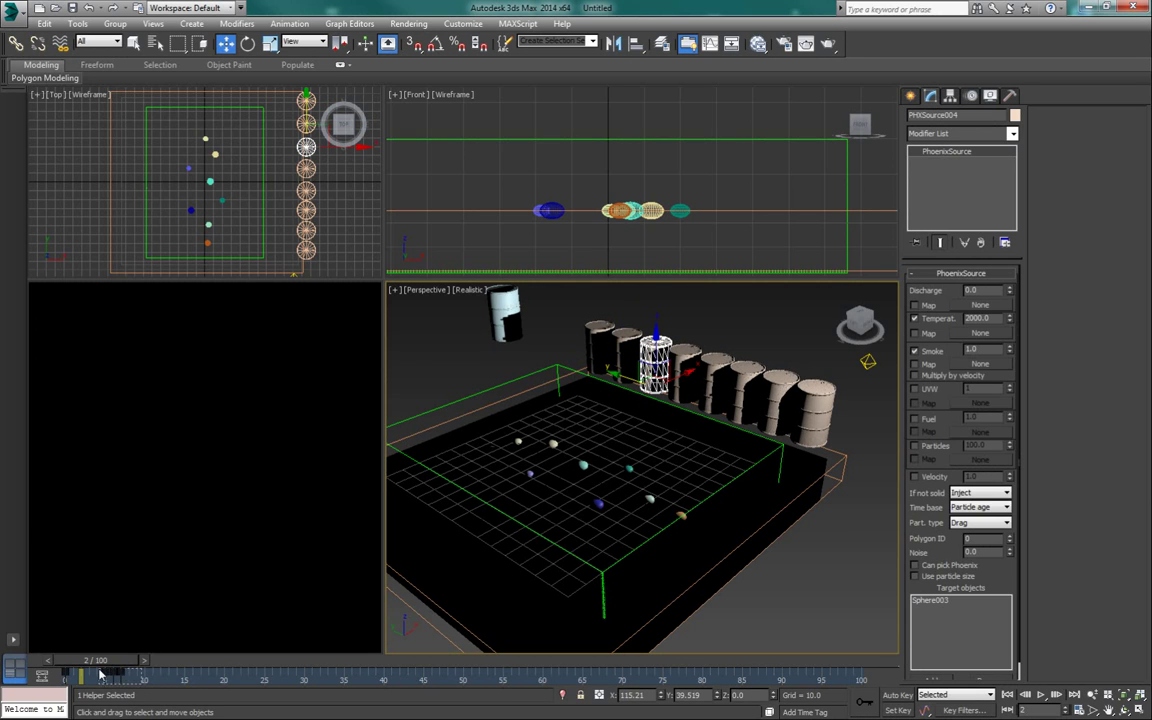
left_click_drag(102, 676, 290, 676)
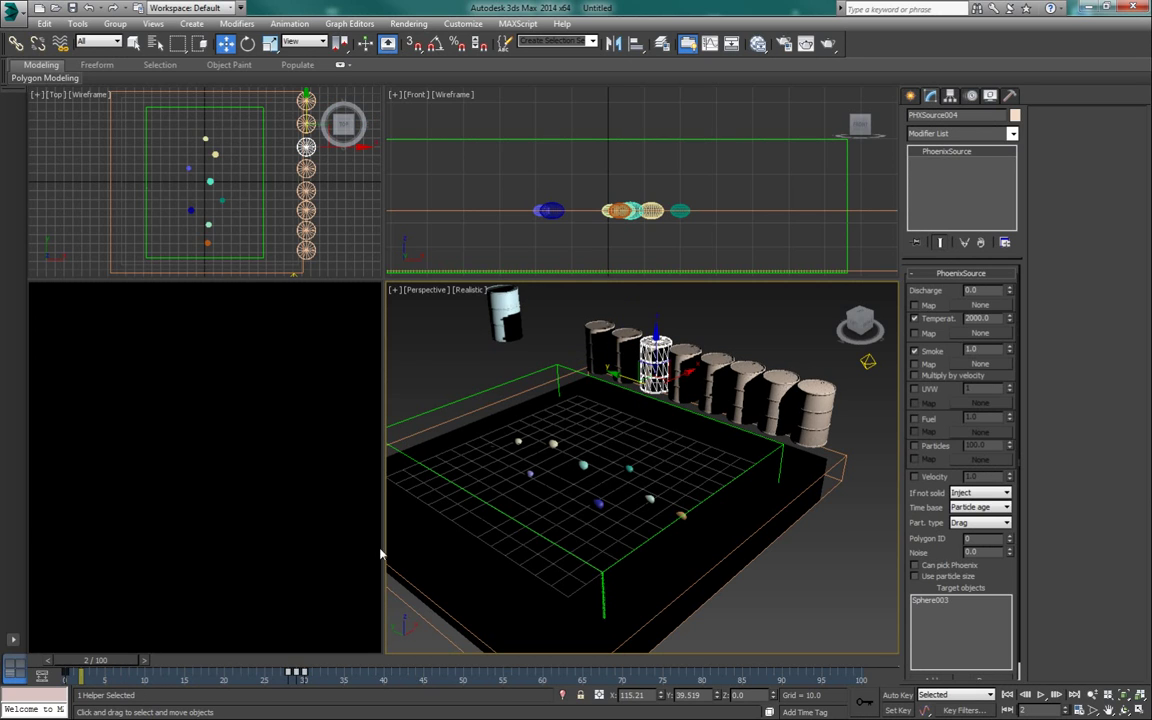
- Move PHXSource005's explosion keyframes to start at about frame 42 and PHXSource006's at about frame 51
left_click(688, 368)
left_click_drag(146, 679, 245, 676)
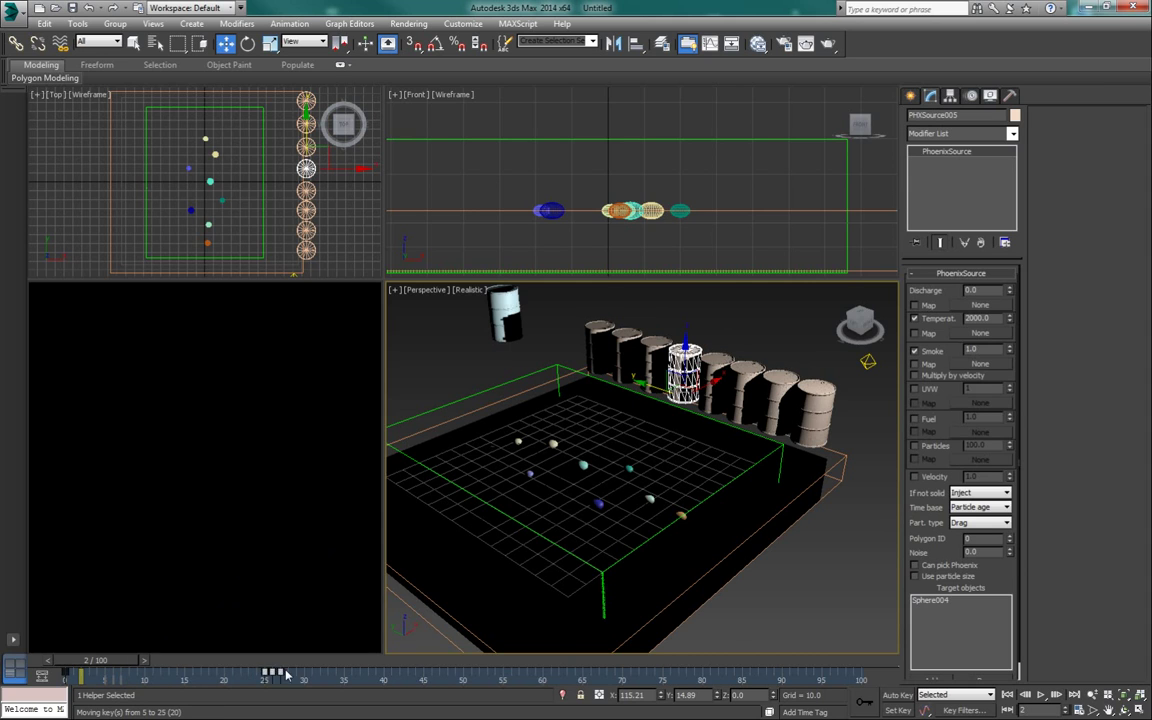
left_click_drag(399, 682, 400, 681)
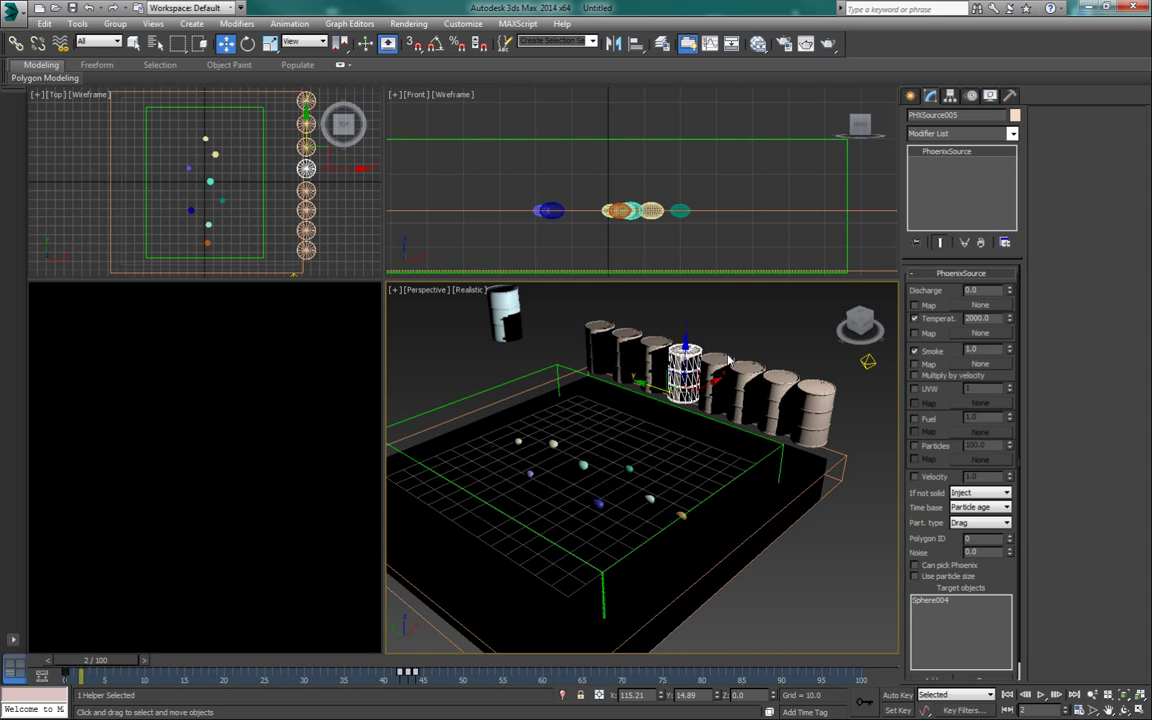
left_click(716, 380)
mouse_move(138, 681)
left_mouse_down()
mouse_move(98, 674)
mouse_move(117, 674)
left_mouse_up()
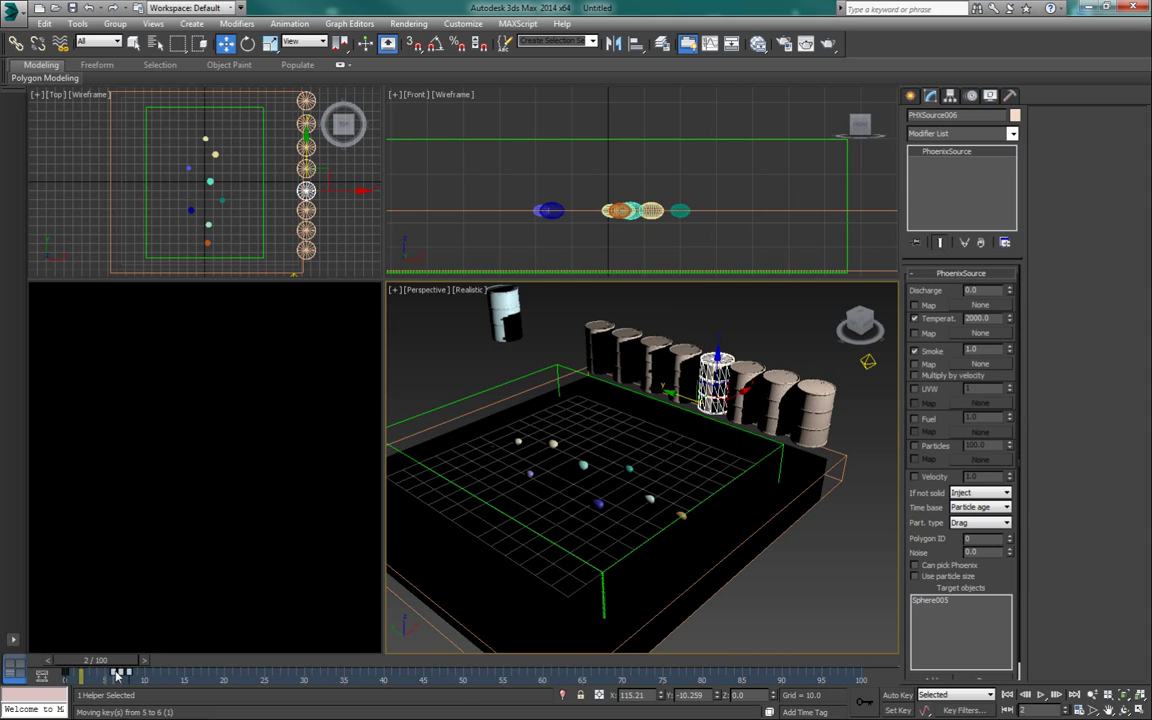
left_click(755, 385)
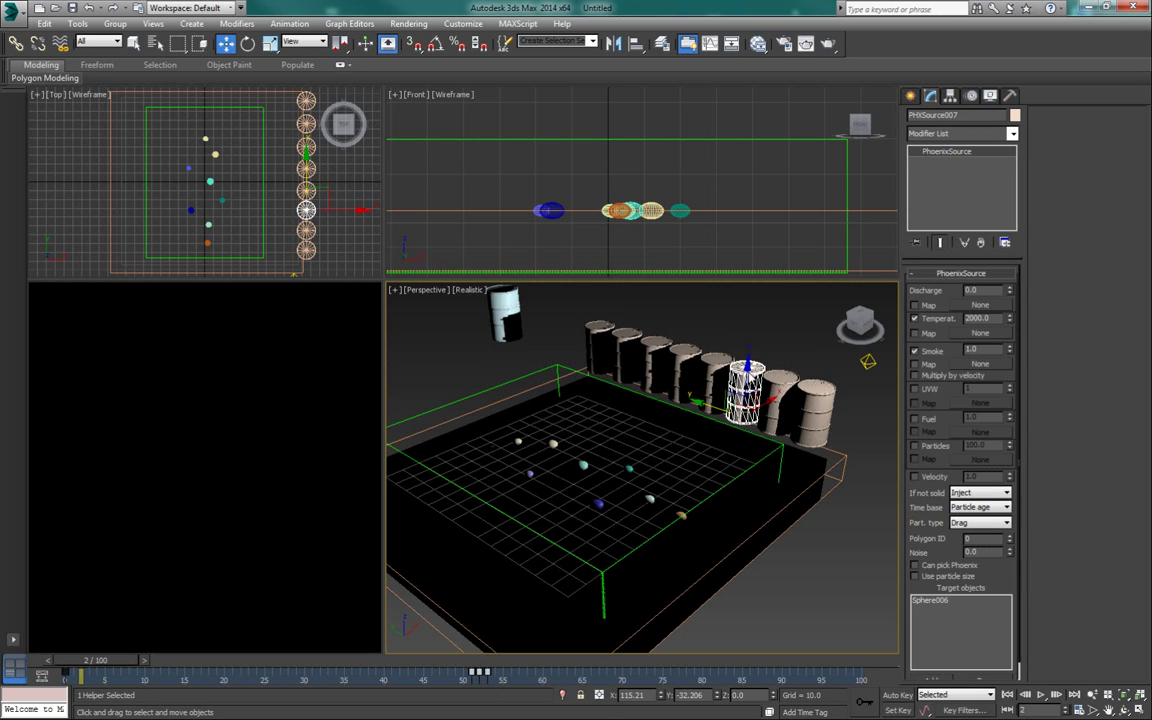
left_click(689, 364)
left_click(713, 366)
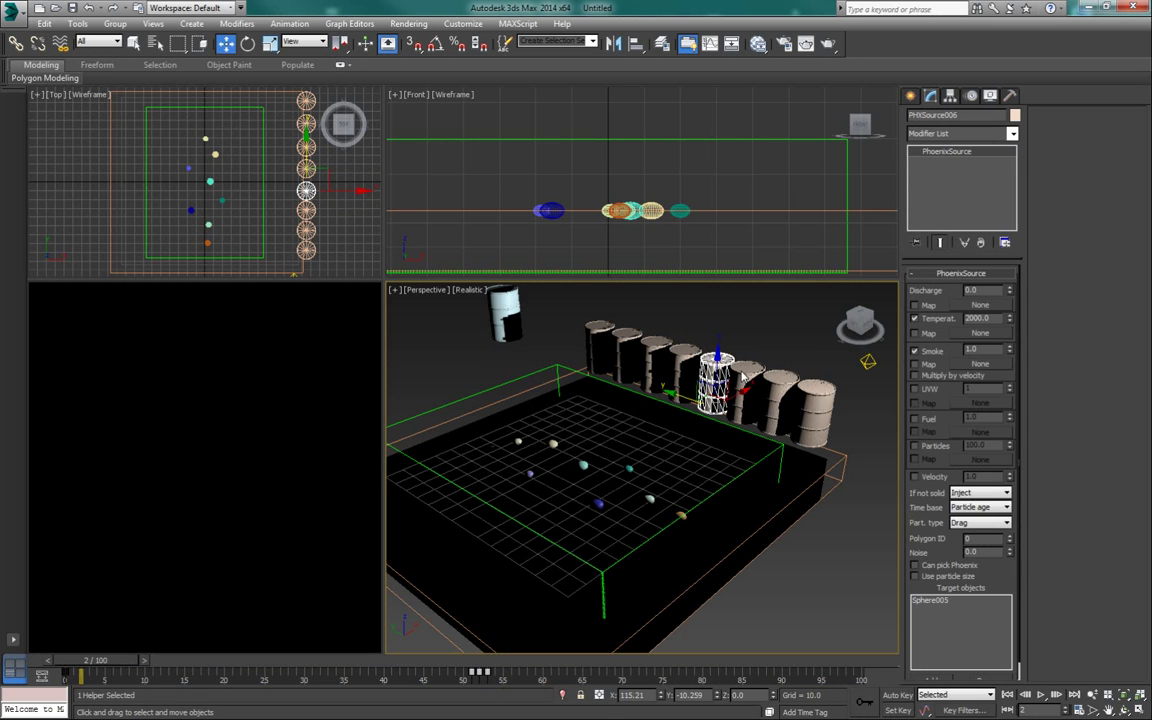
- Move the explosion keyframes of PHXSource007, PHXSource008 and PHXSource009 to start at about frames 64, 79 and 91
left_click(742, 378)
left_click_drag(108, 677, 578, 677)
left_click(793, 395)
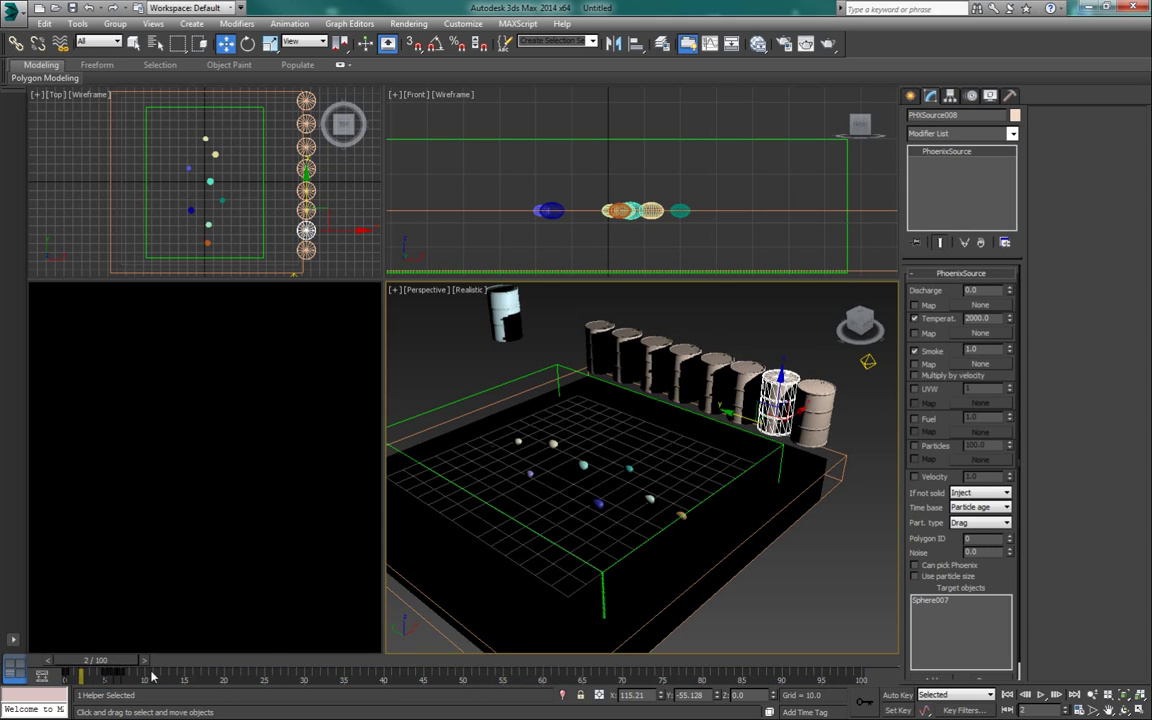
left_click_drag(104, 677, 697, 677)
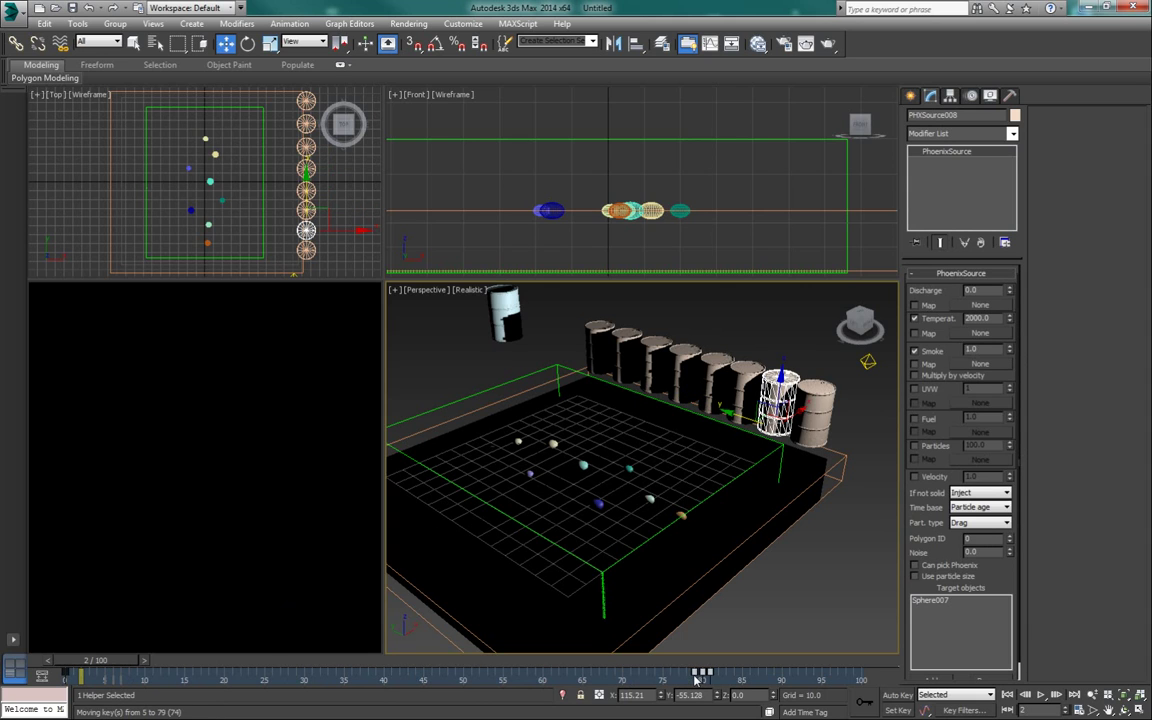
left_click(826, 394)
left_click_drag(147, 677, 797, 679)
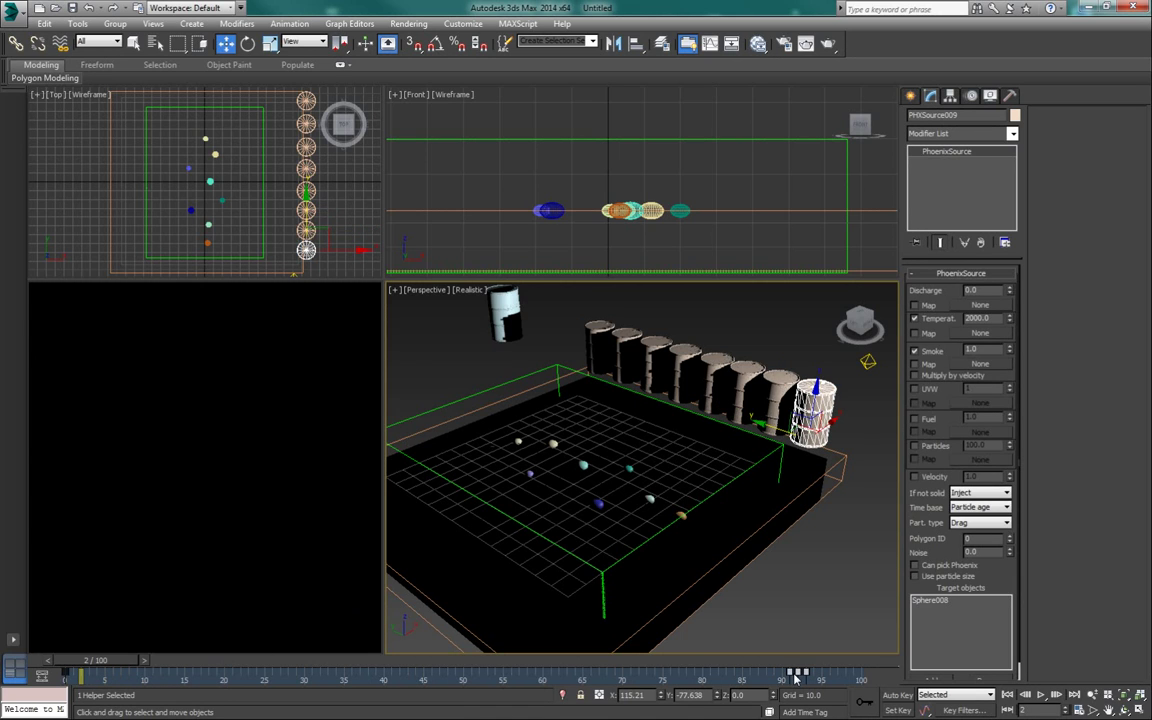
- Lower the PhoenixFD001 simulator's grid resolution to a cell size of 1.953 and run the simulation
left_click(551, 375)
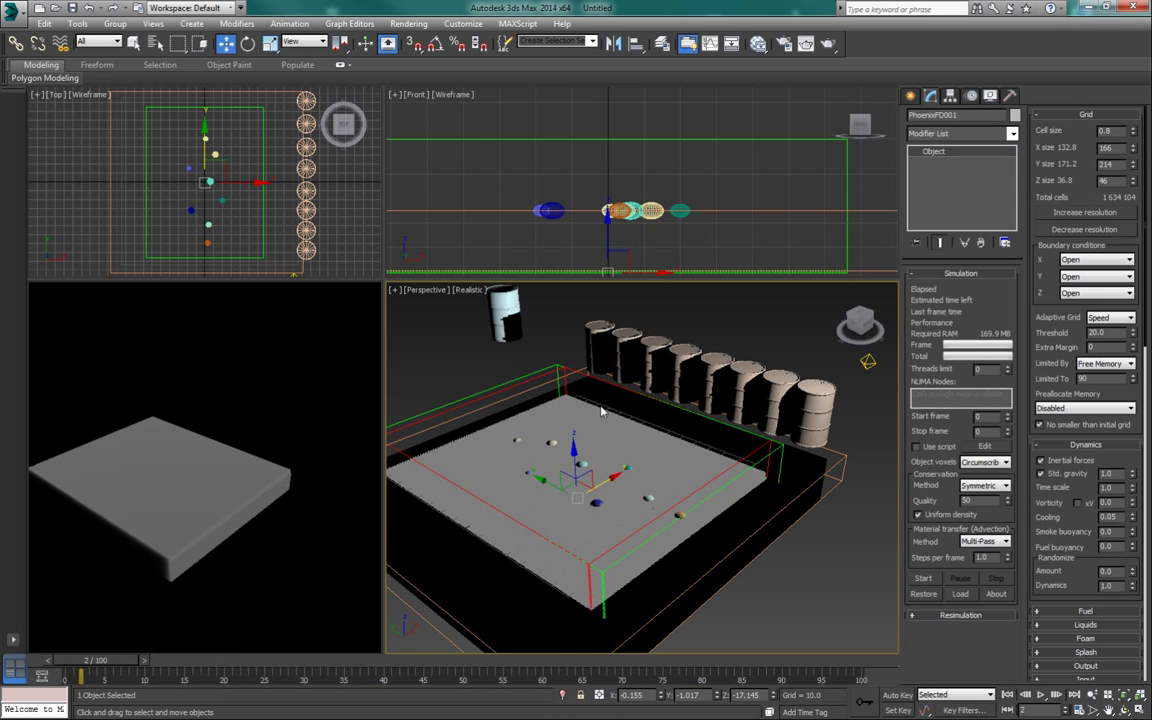
key("q")
left_click(1088, 230)
left_click(1088, 230)
left_click(1088, 230)
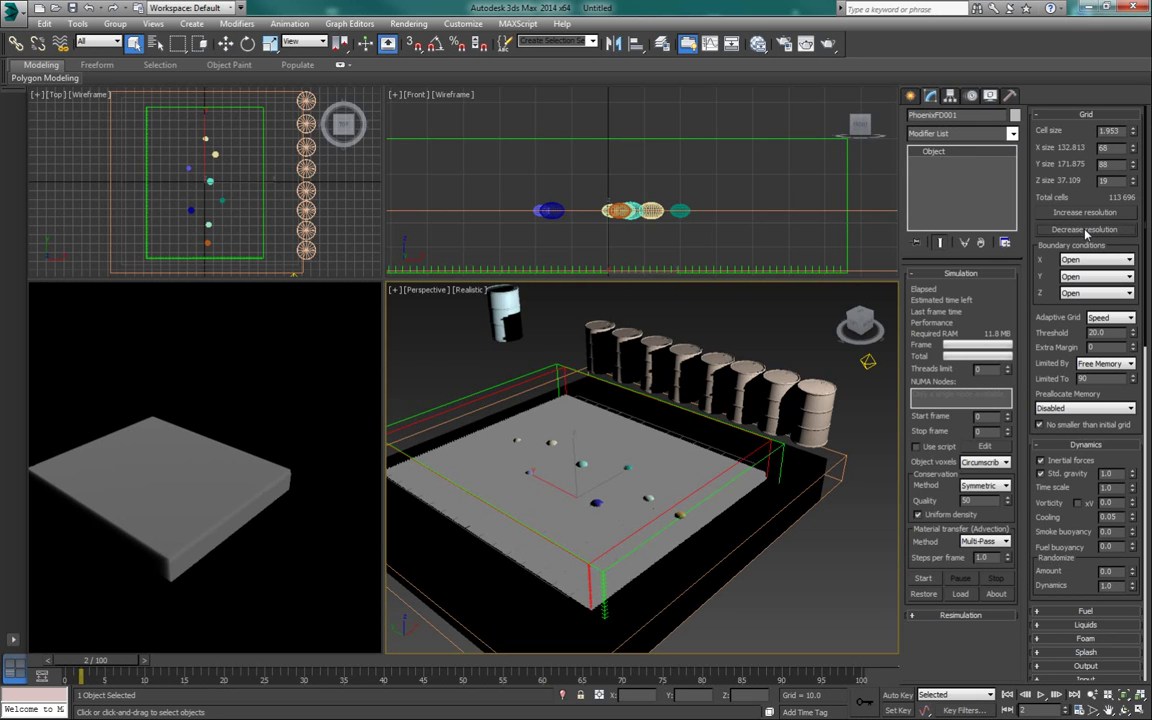
left_click(922, 579)
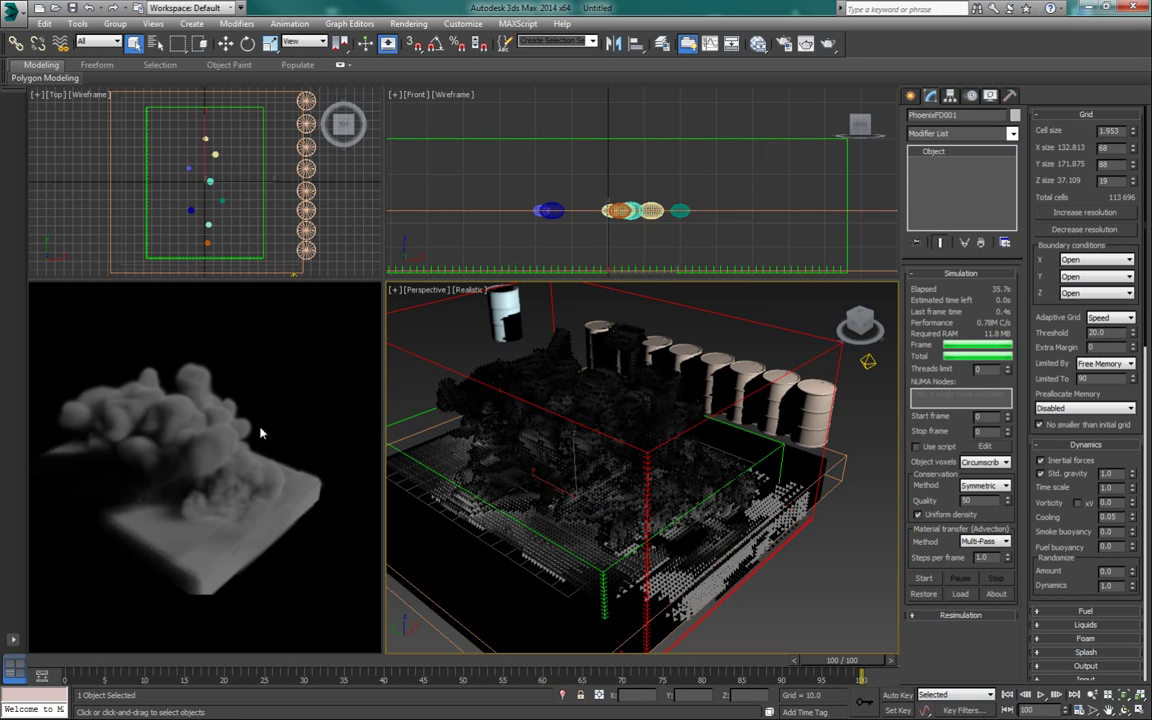
- Play the simulated explosions from frame 0 to review their staggered timing, and stop playback
left_click(1007, 694)
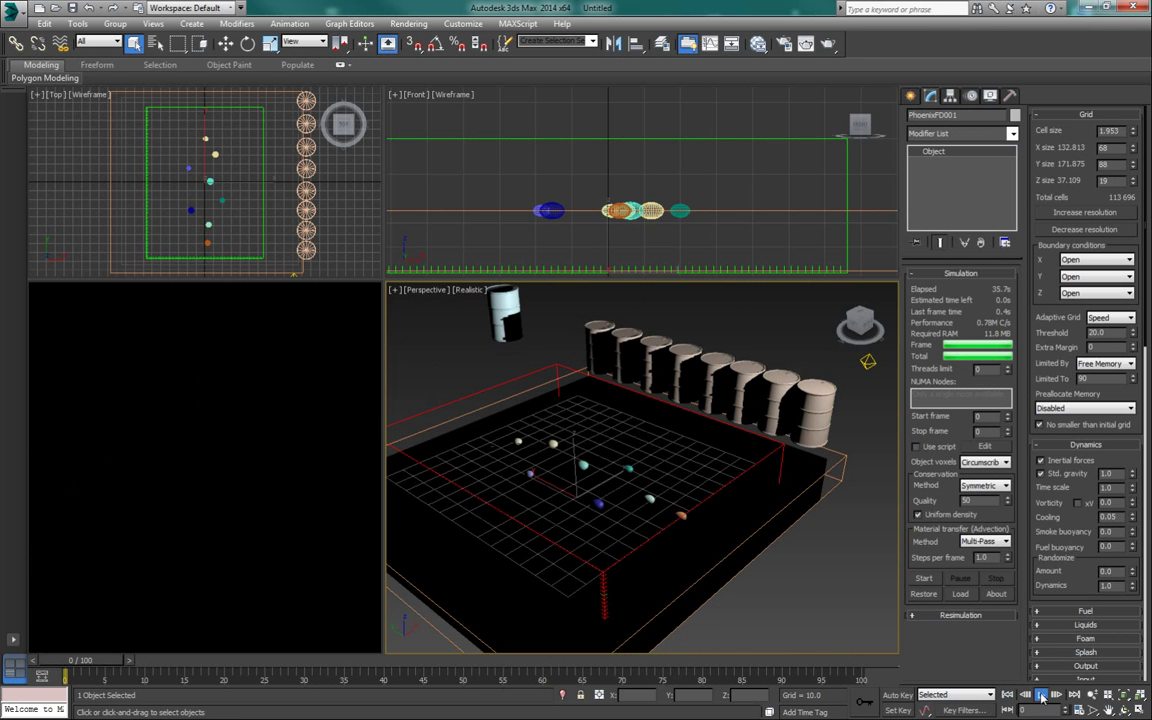
left_click(1041, 694)
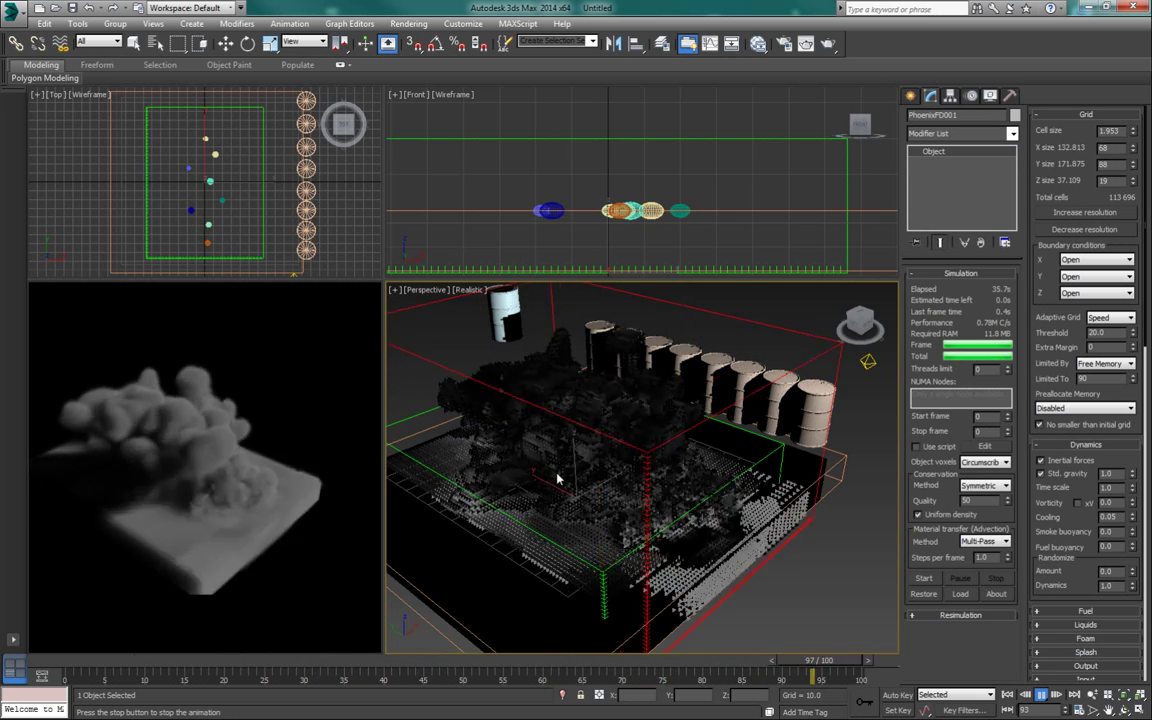
left_click(1041, 694)
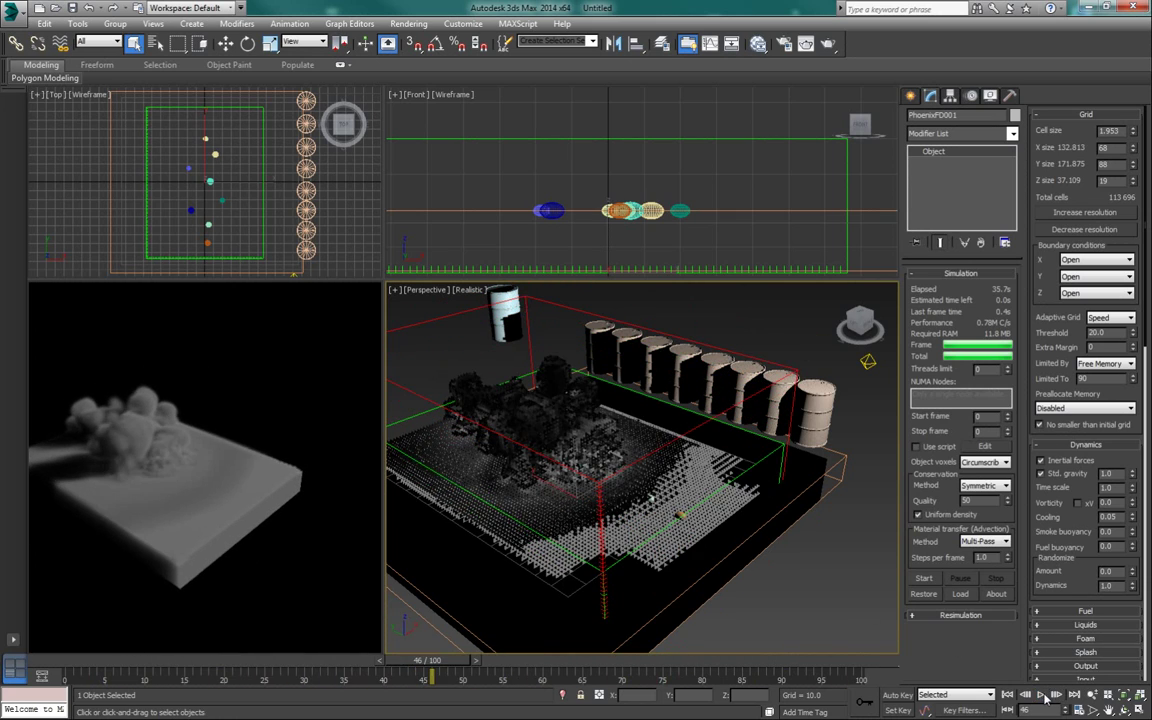
- Set the animation's end time to frame 120 and run the simulation again
left_click(1078, 709)
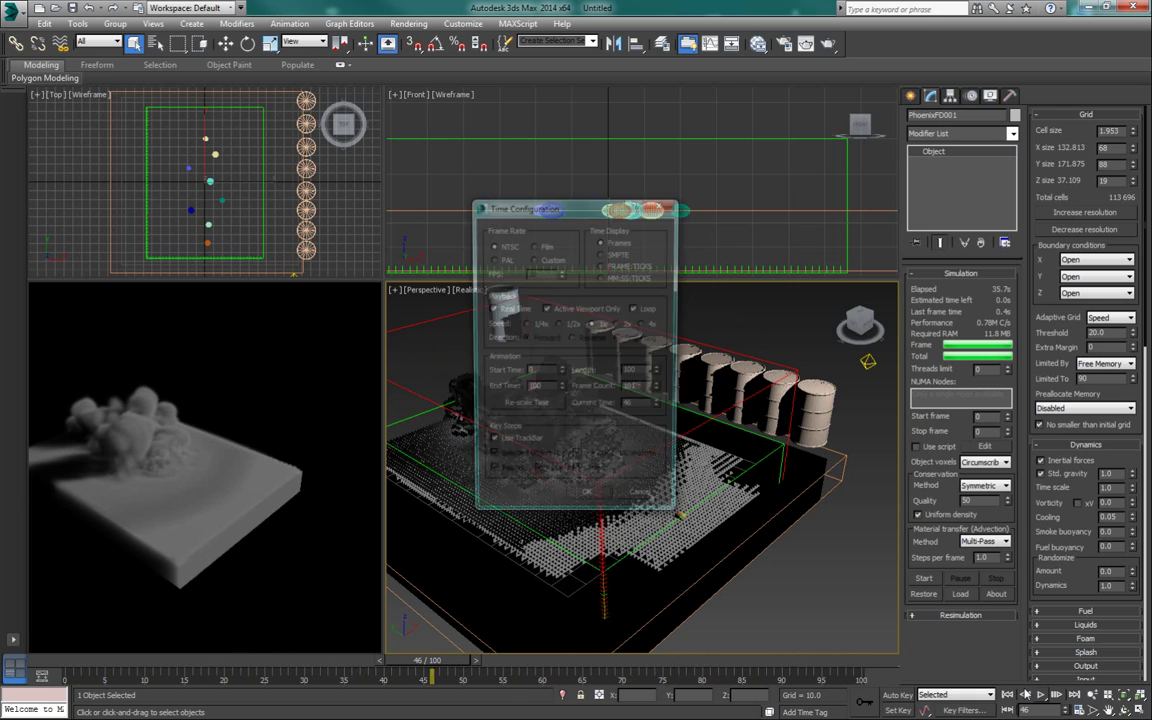
double_click(535, 389)
type("120")
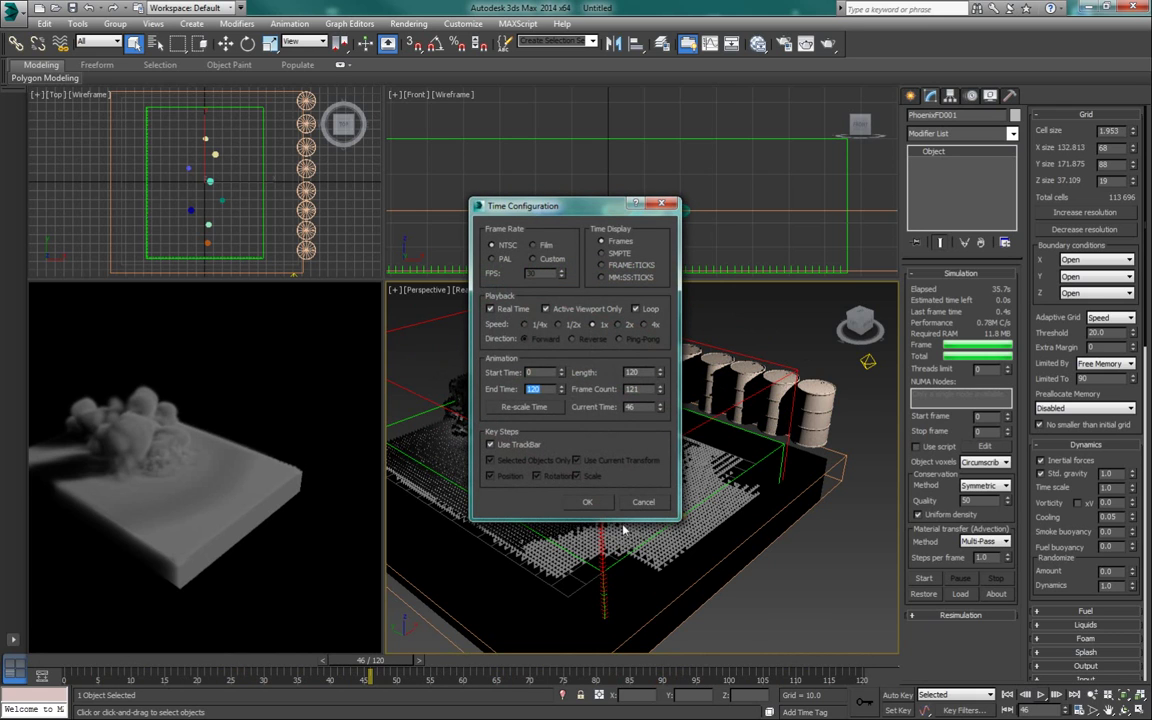
left_click(587, 501)
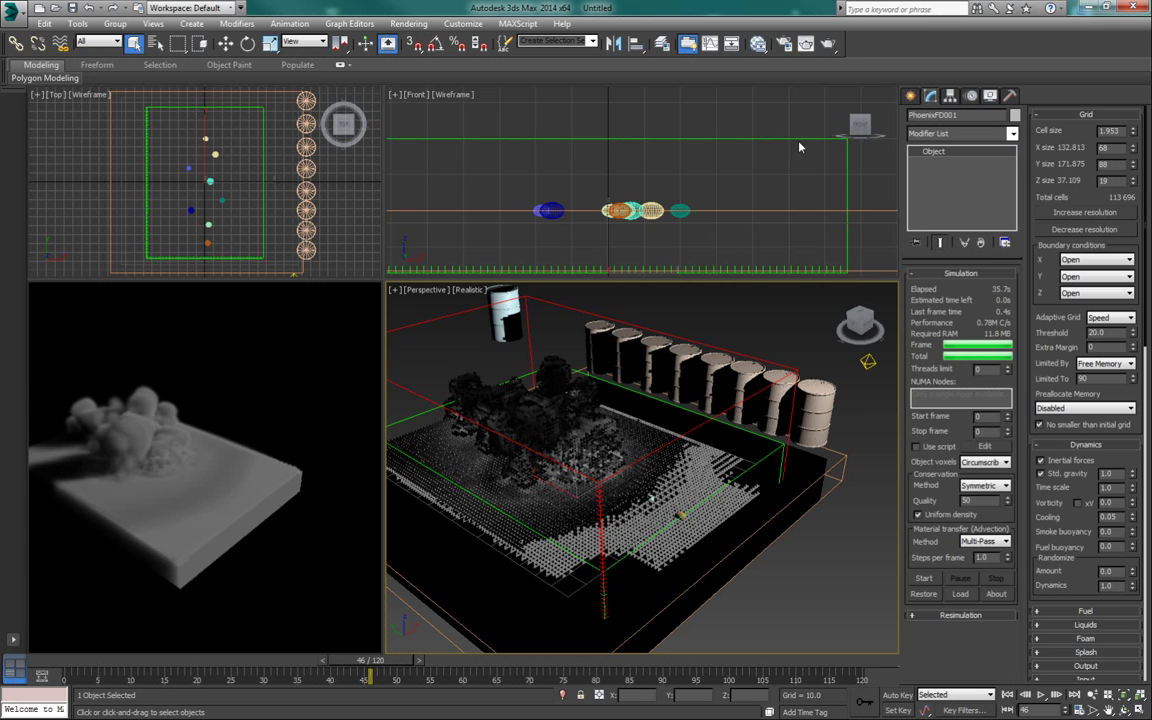
left_click(923, 578)
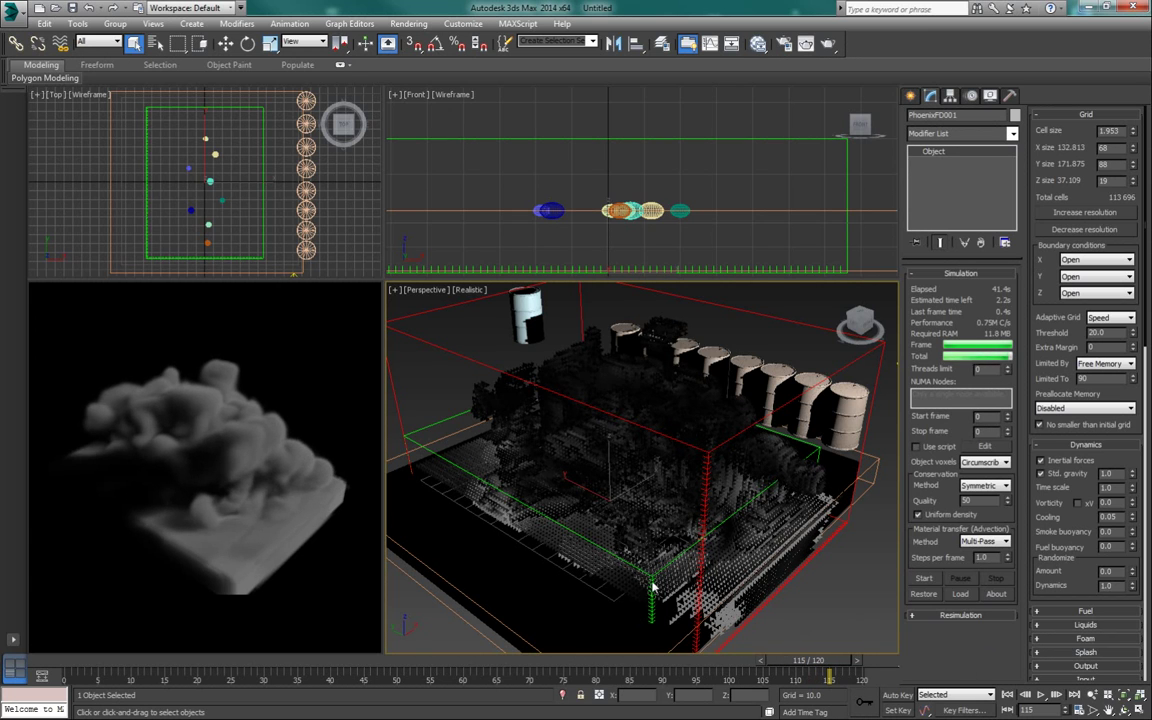
- Enlarge the PhoenixFD001 simulator grid's Y size to 96 cells
left_click(473, 446)
left_click(483, 411)
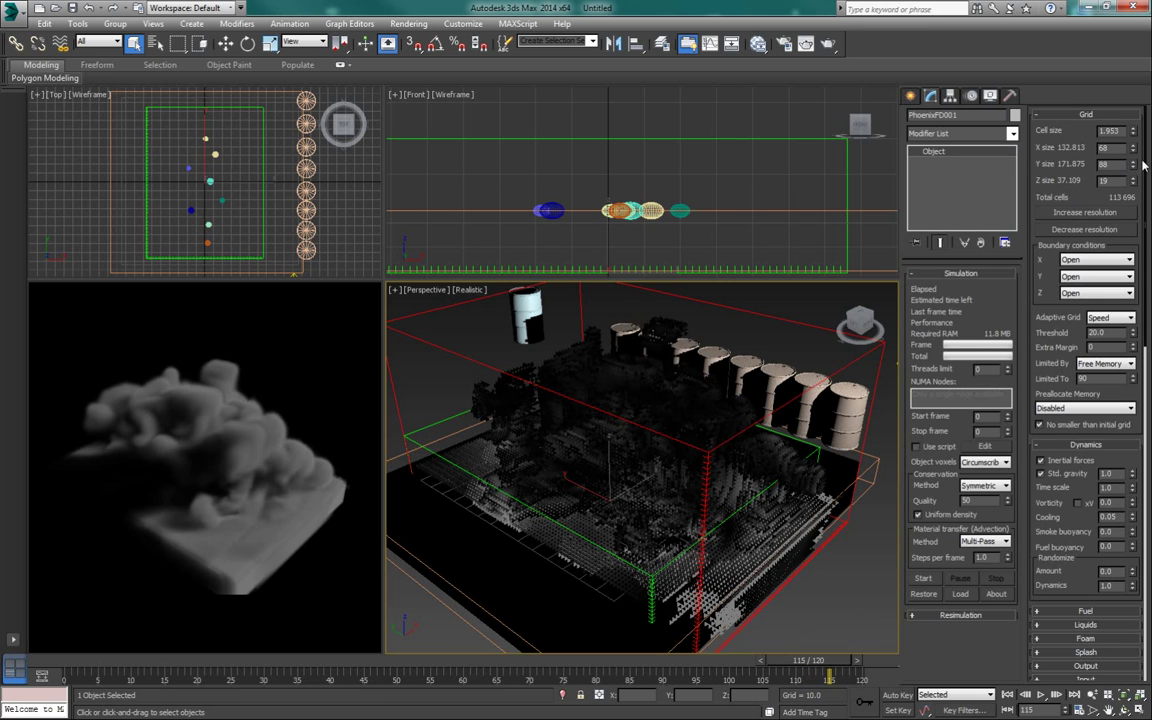
left_click_drag(1136, 163, 1136, 162)
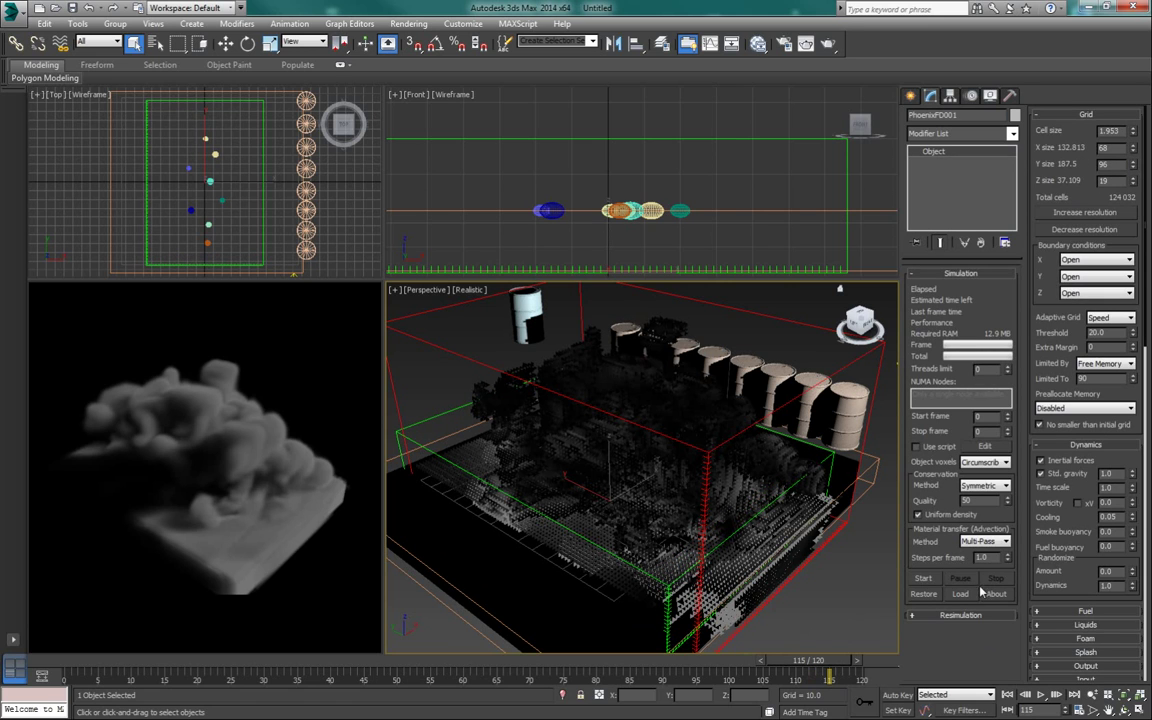
- Replay the cached low-resolution simulation from the first frame and stop playback
left_click(1007, 696)
left_click(1042, 696)
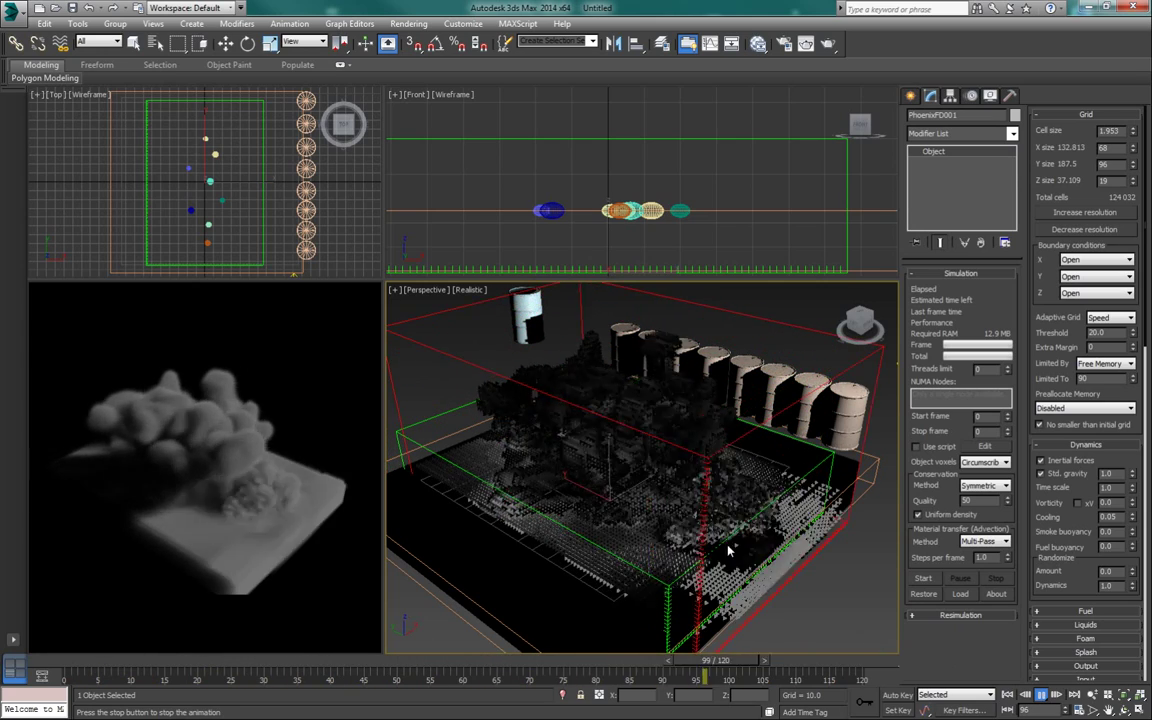
left_click(1041, 694)
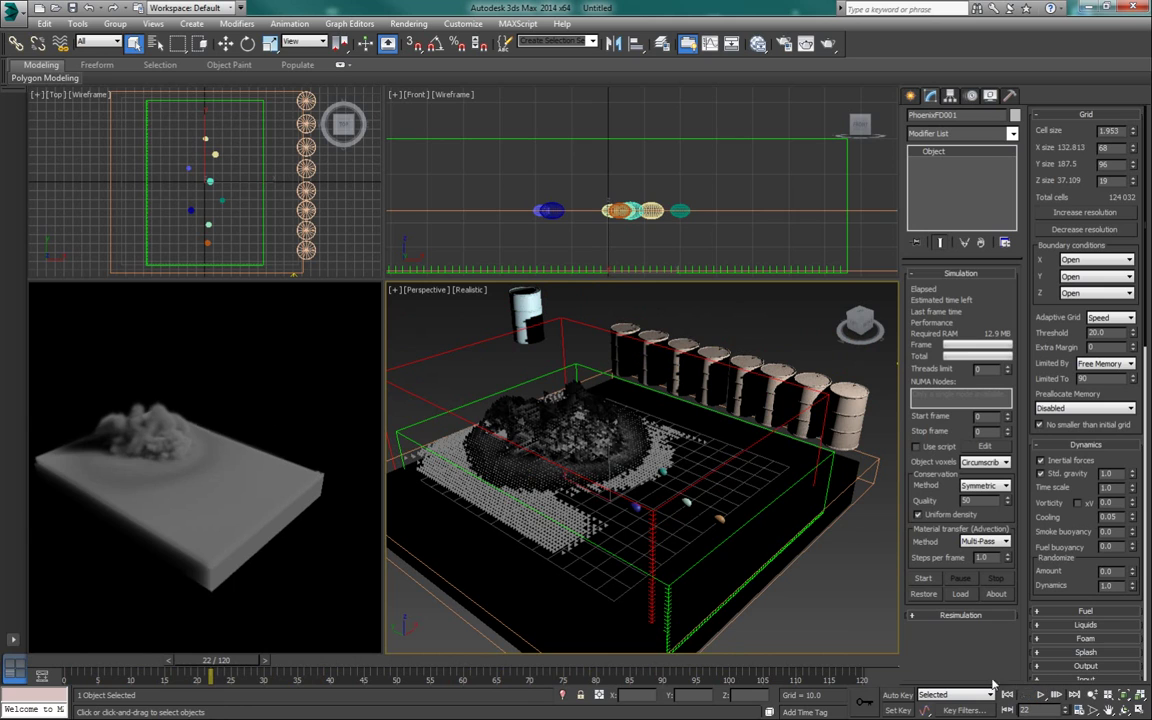
- Increase the simulator's grid resolution to a cell size of 0.64 and start the simulation
left_click(1089, 213)
left_click(1089, 213)
left_click(1089, 213)
left_click(1090, 214)
left_click(1090, 214)
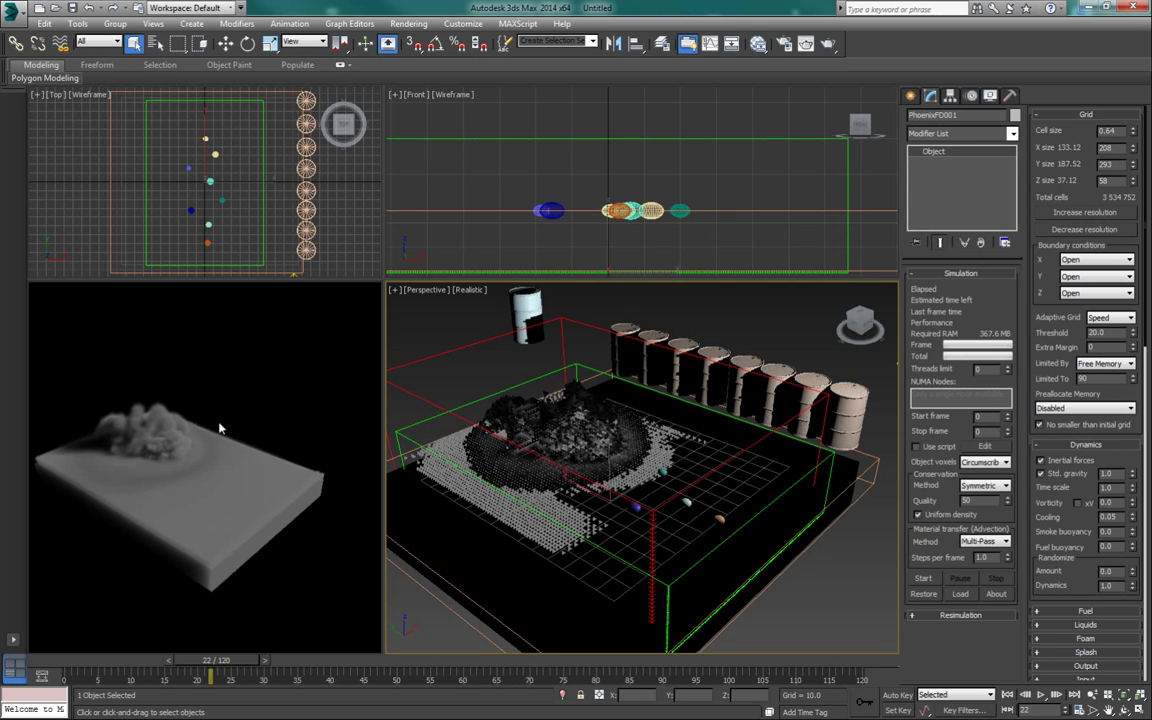
left_click(921, 578)
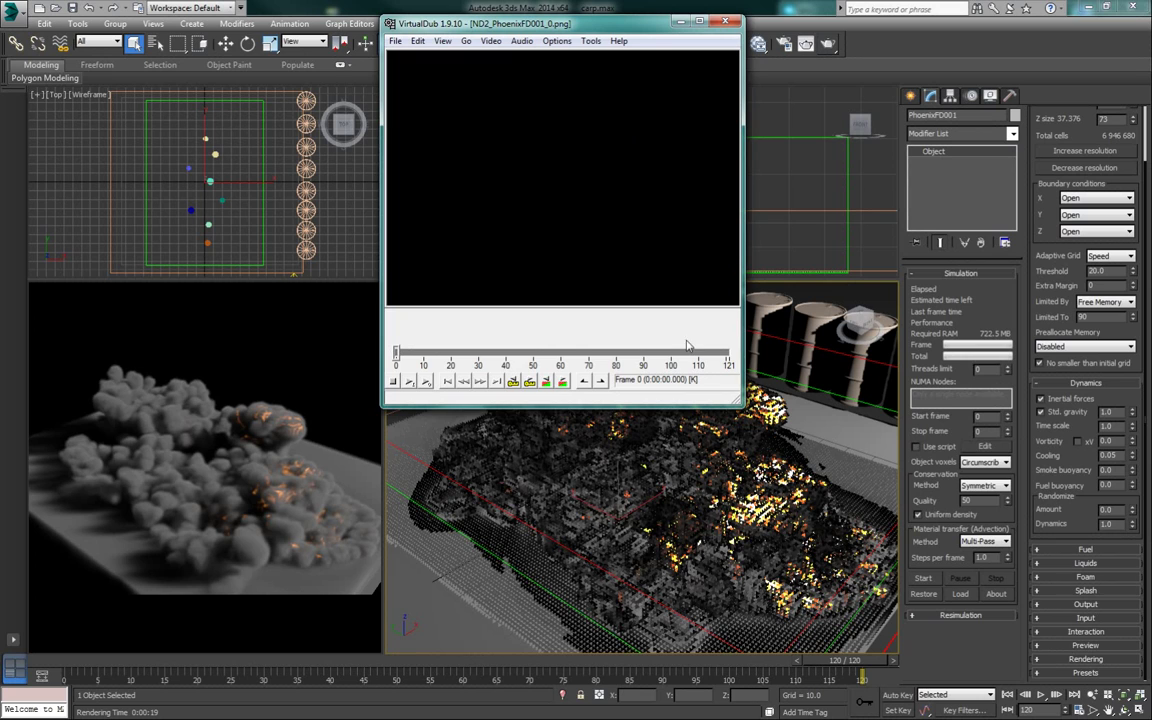
- Play the preview image sequence in VirtualDub, switch to 3ds Max and examine the simulator's GPU preview saving options
left_click(425, 382)
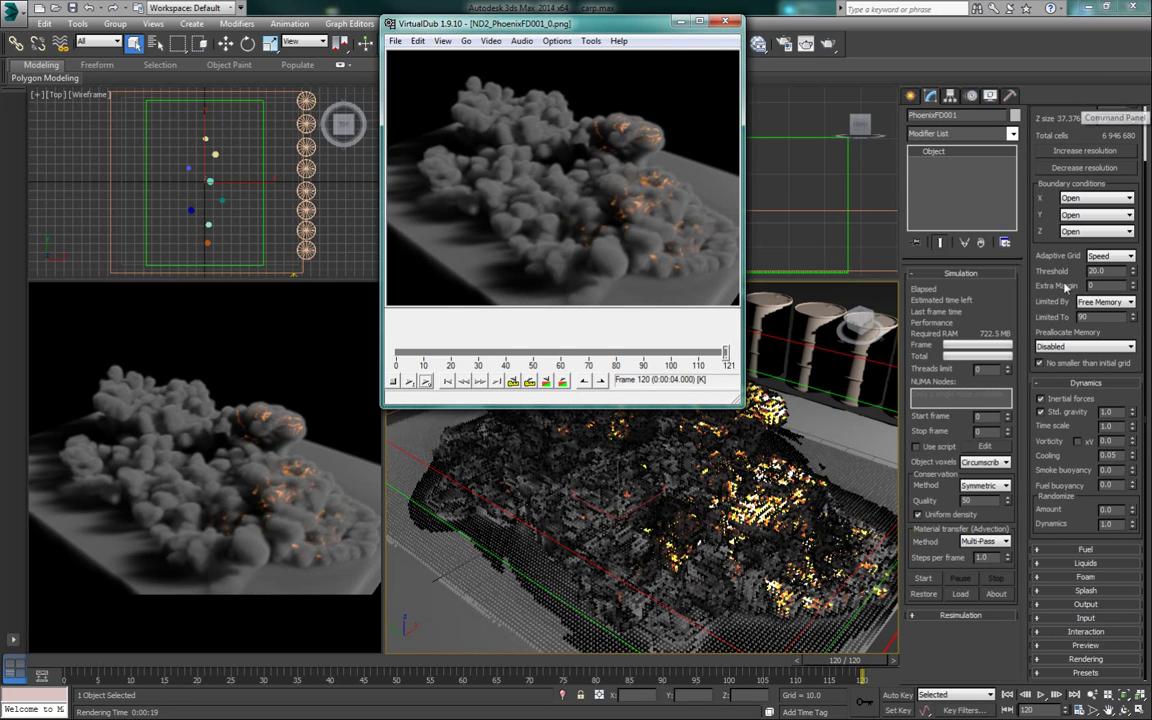
left_click(1066, 505)
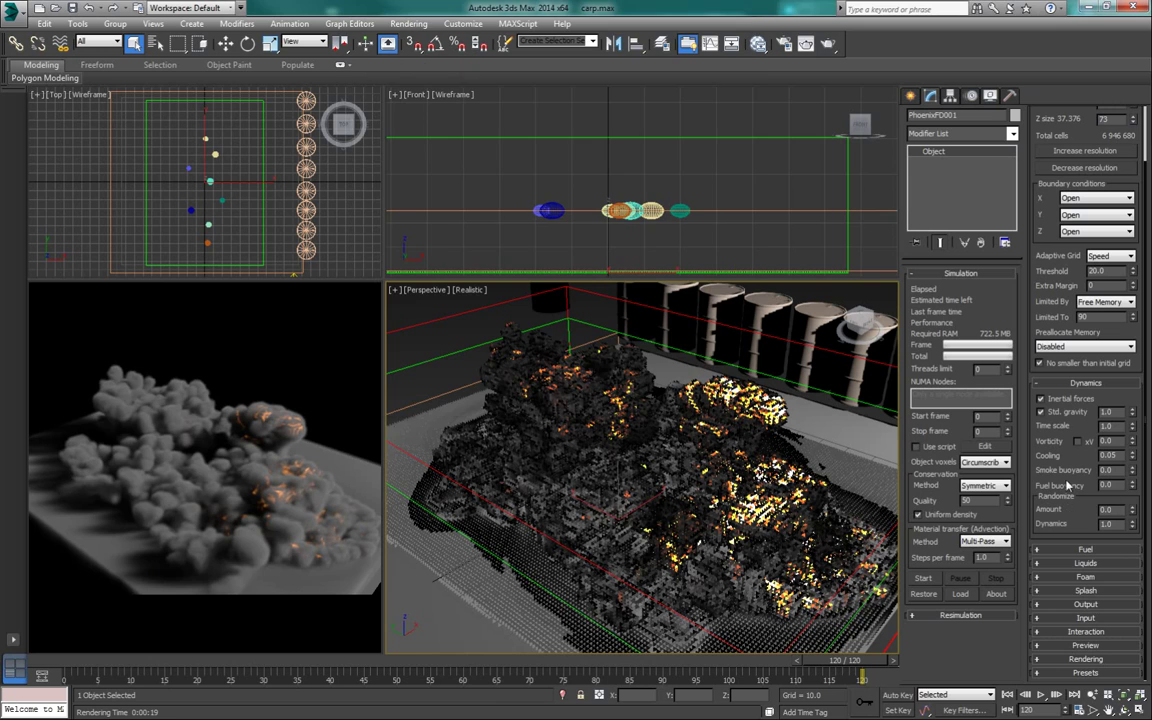
left_click(1083, 646)
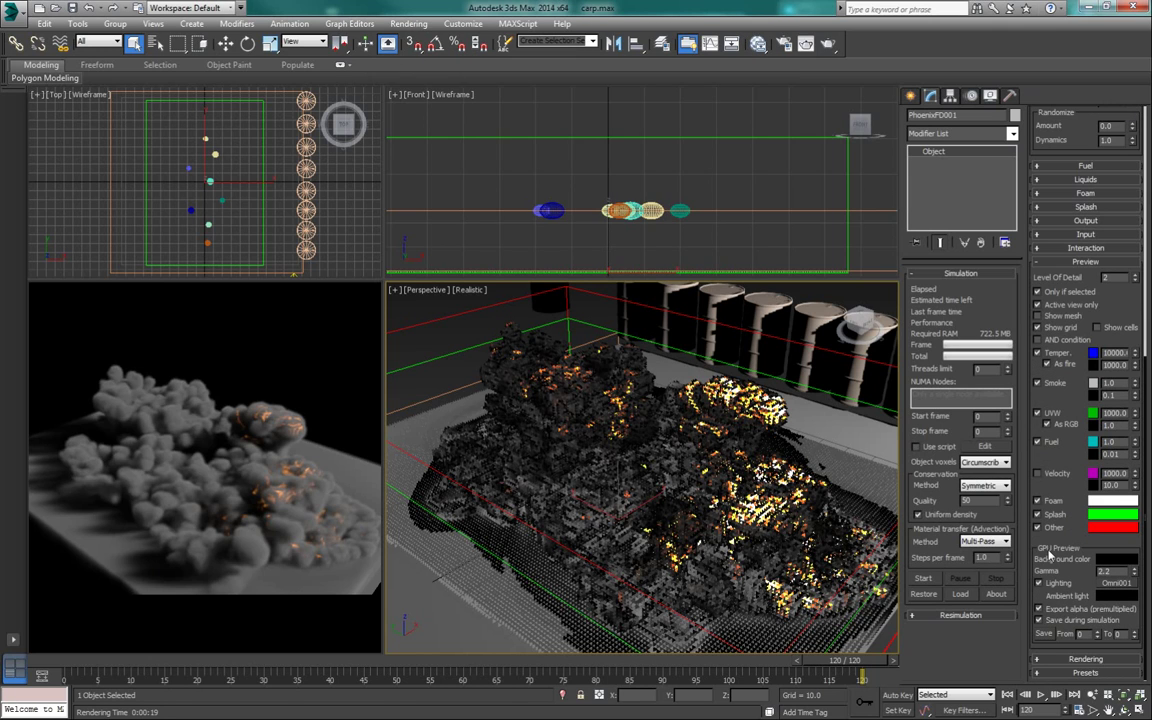
left_click(1061, 621)
- Switch to VirtualDub, rewind the ND2_PhoenixFD001_0.png sequence to the first frame and play it repeatedly
key("alt+Tab")
left_click(447, 383)
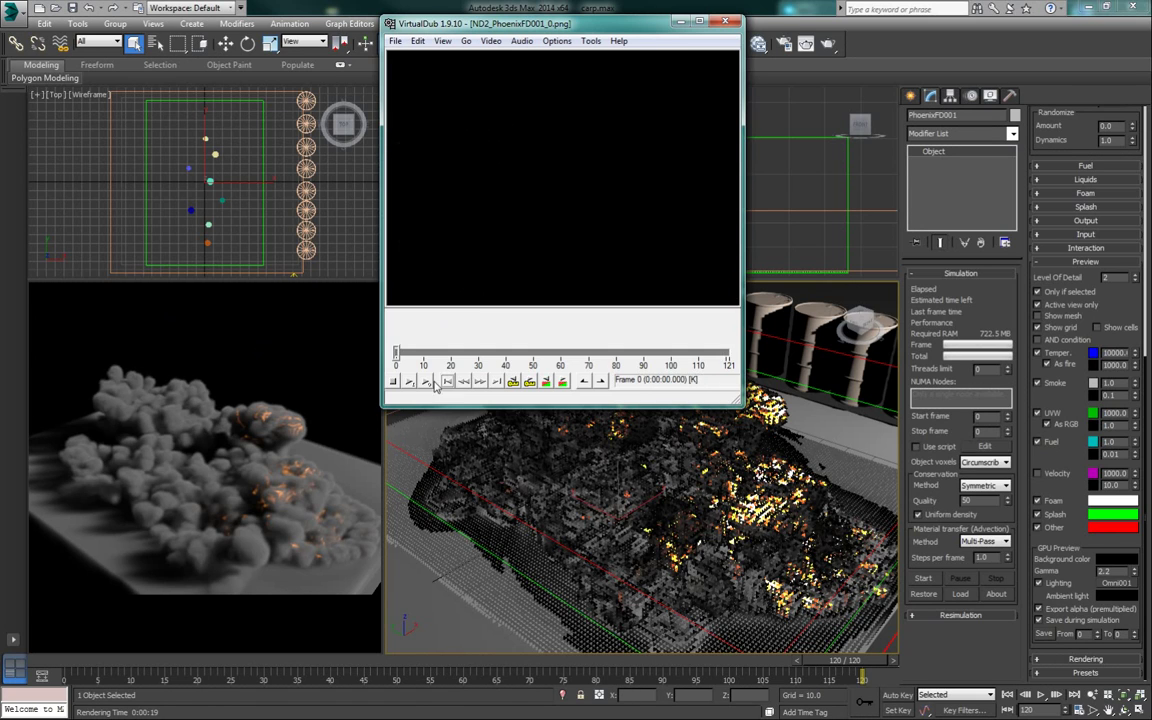
left_click(427, 382)
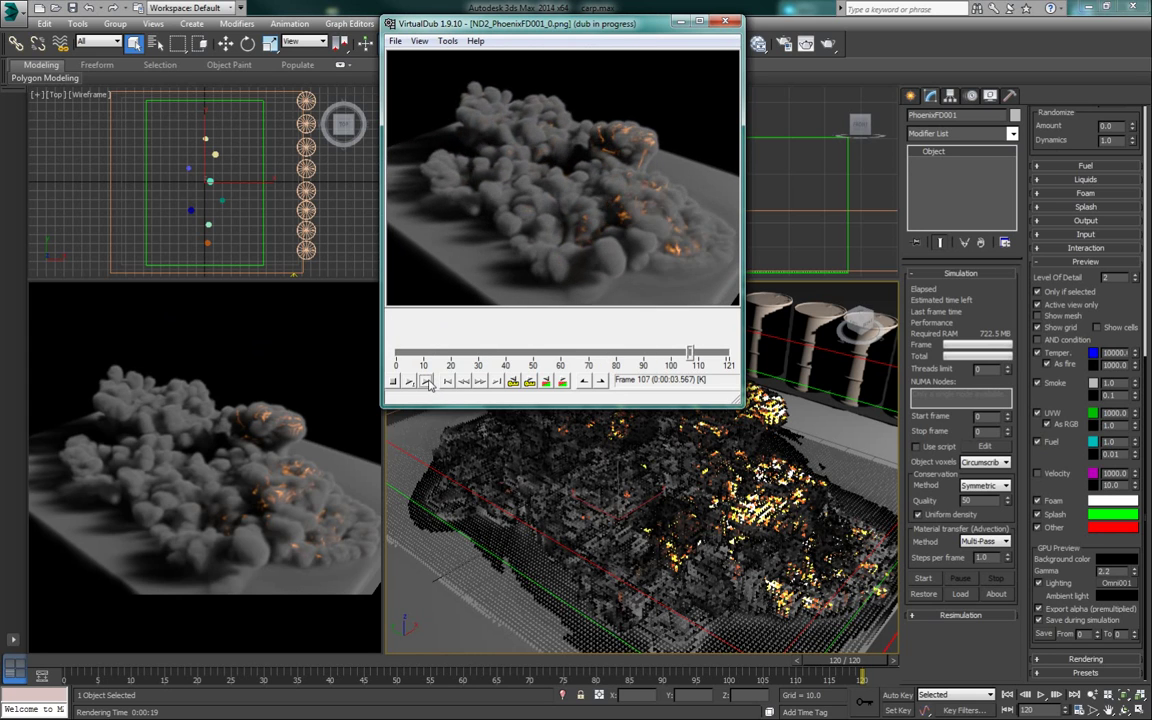
left_click(427, 382)
left_click(427, 382)
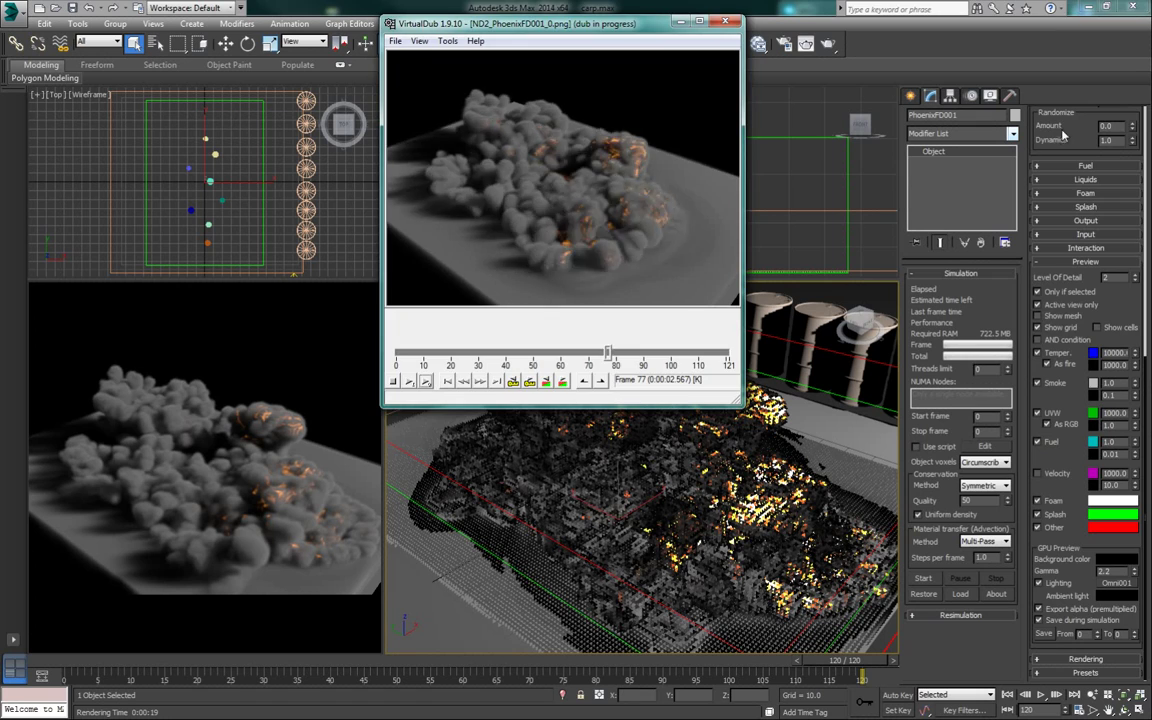
- Switch to 3ds Max and examine the grid's cell size and resolution settings for the PhoenixFD001 simulator
left_click(1062, 135)
scroll(1064, 145, "up", 10)
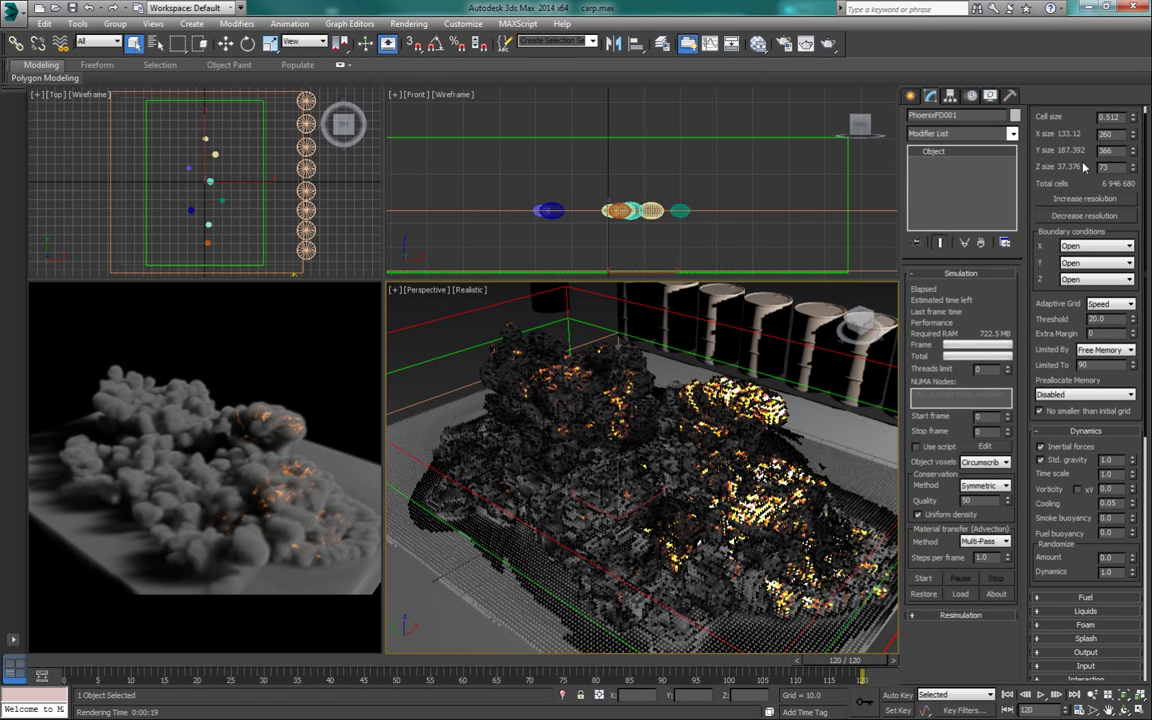
scroll(1077, 193, "up", 1)
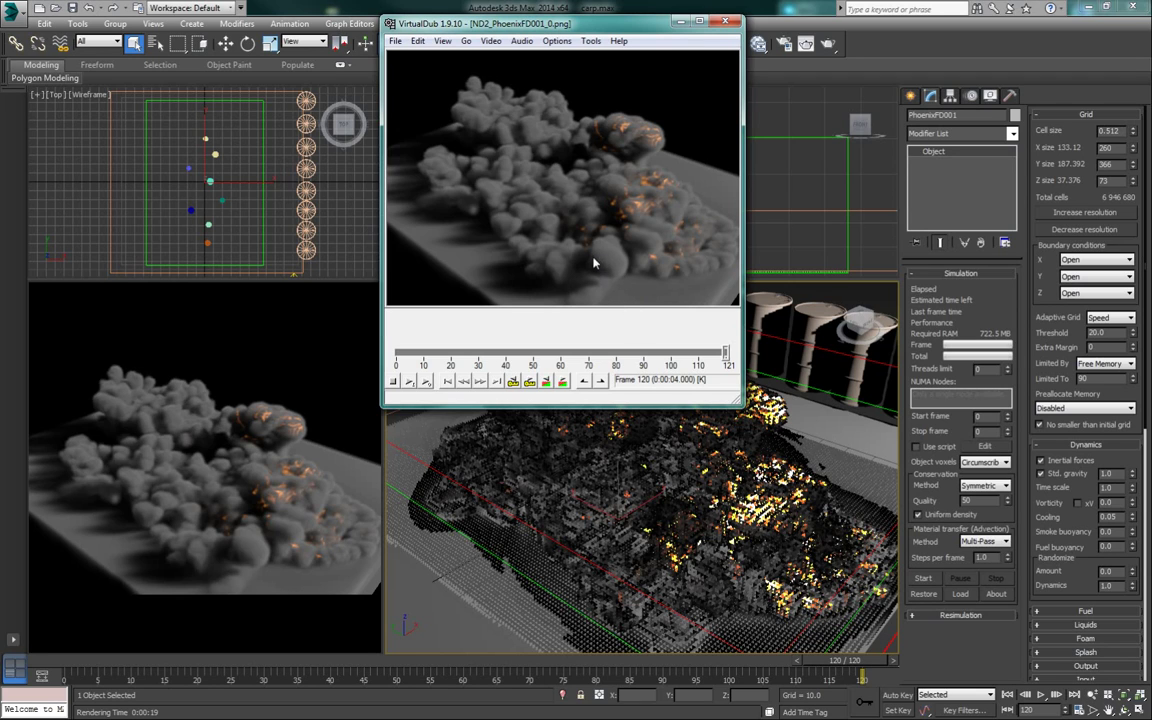
- Switch to 3ds Max and set the PhoenixFD001 simulator's Vorticity to 0.05 and its Randomize Amount to 0.15
left_click(899, 38)
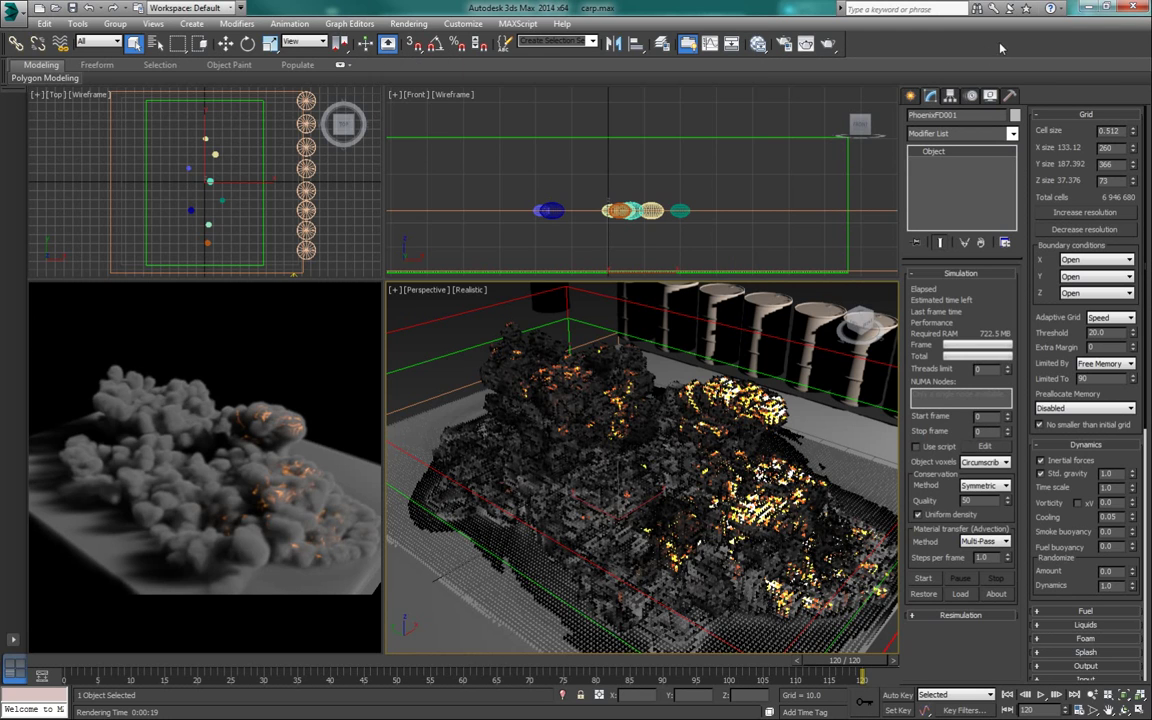
scroll(1048, 446, "down", 3)
scroll(1048, 446, "down", 2)
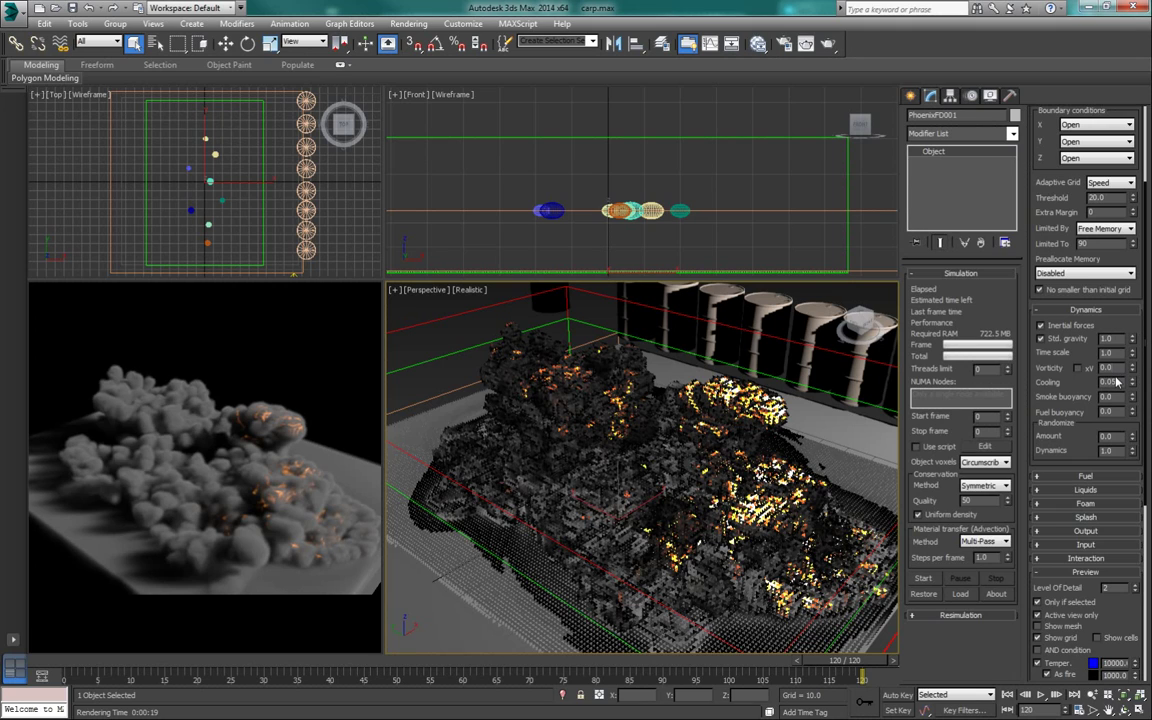
key("Tab")
left_click(1113, 371)
double_click(1109, 440)
type("0.15")
key("Return")
- Scrub the first frames with the Box002 source PHXSource010 selected to examine its Discharge and compare it with the sphere sources' settings
left_click(553, 310)
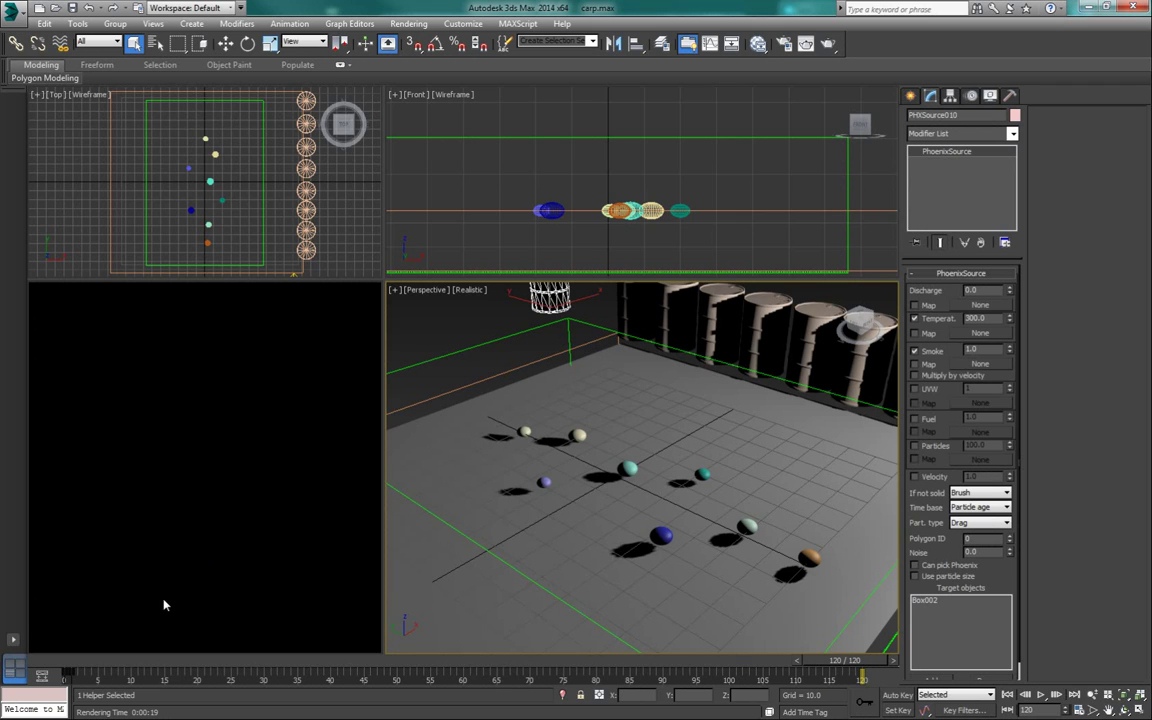
left_click(91, 657)
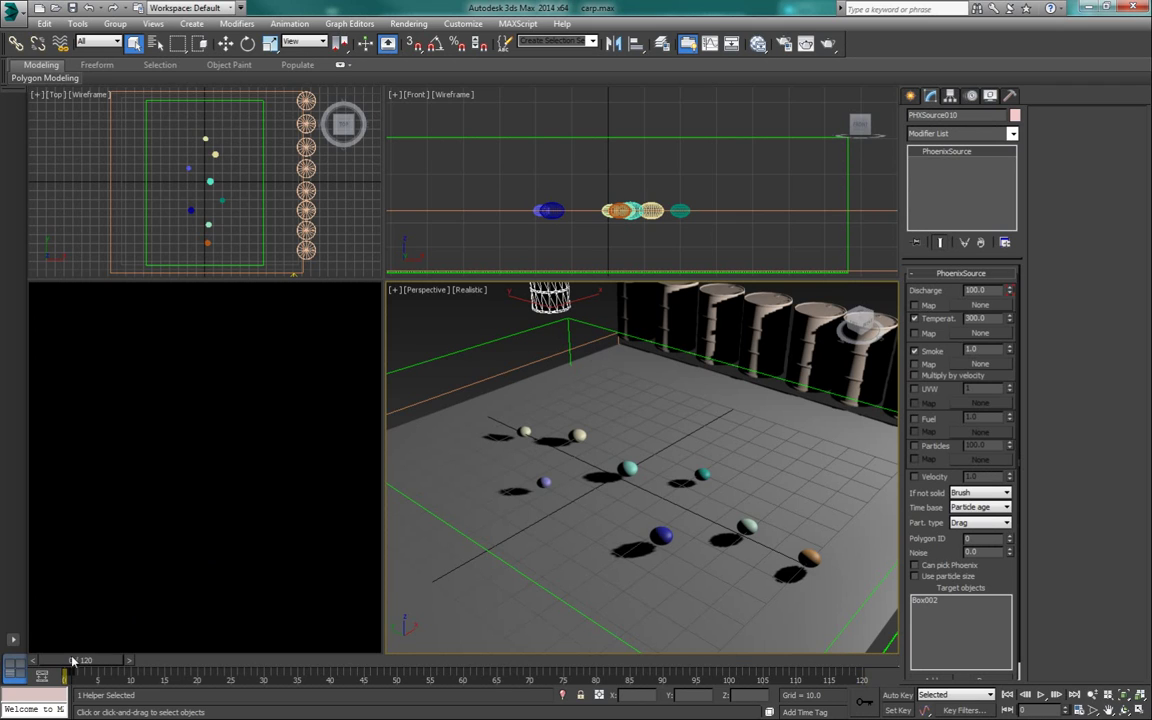
left_click(632, 316)
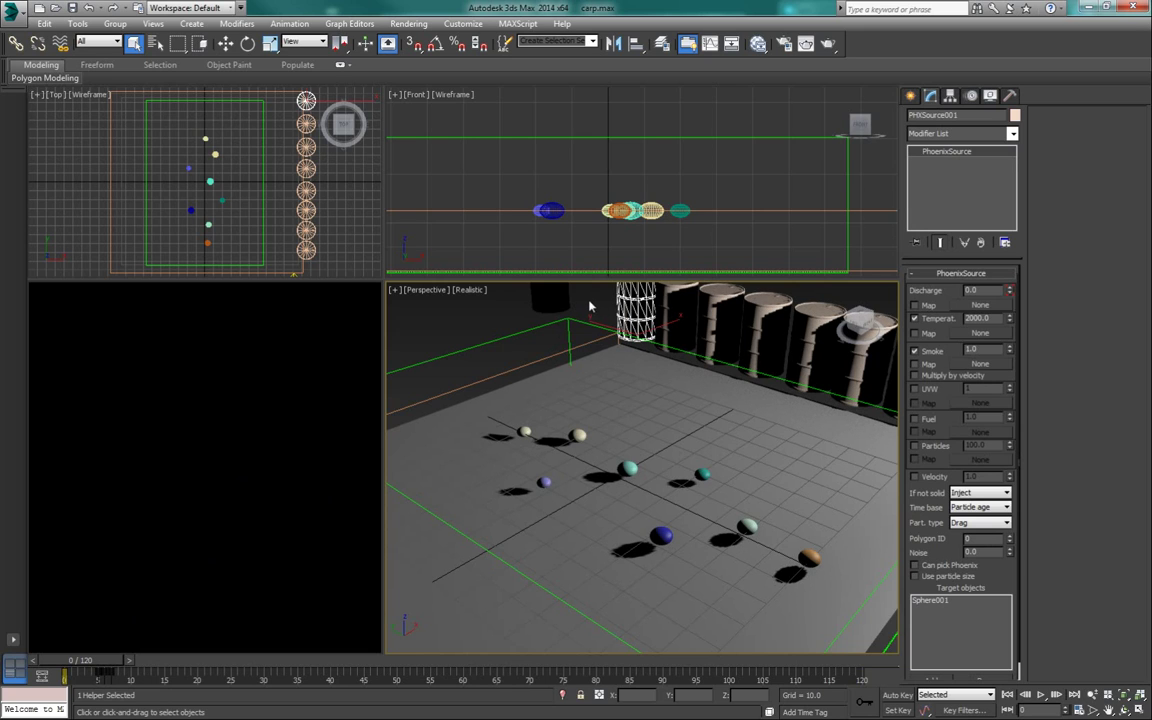
left_click(672, 312)
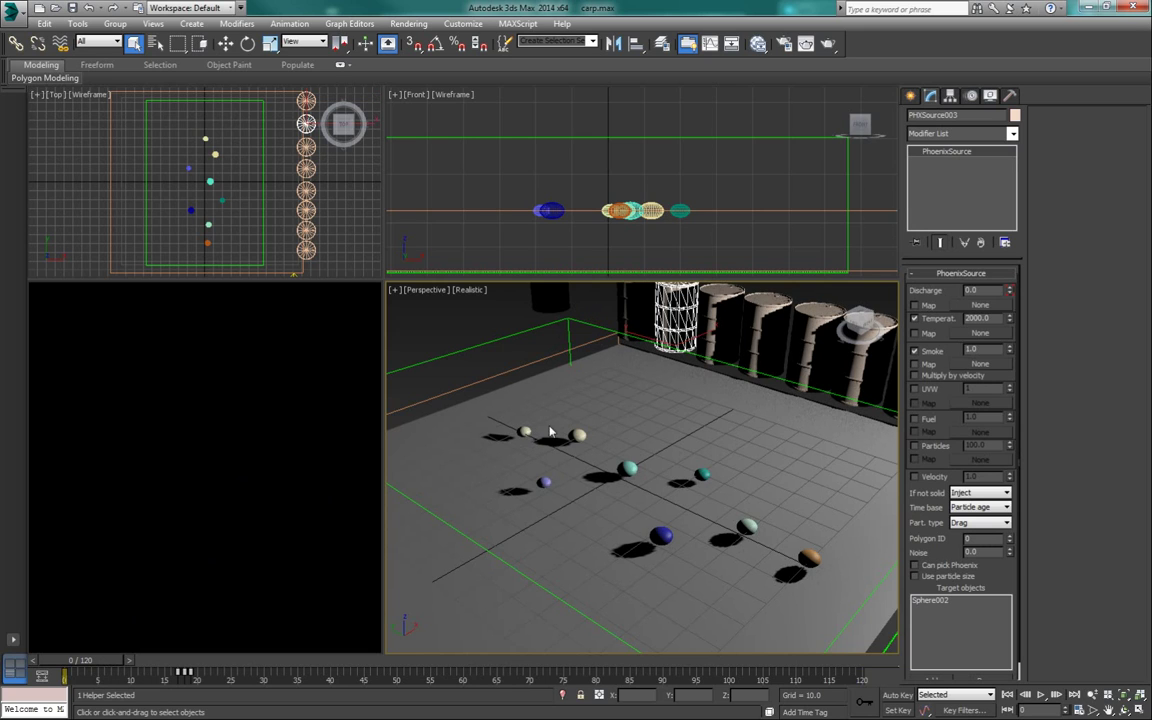
left_click(555, 300)
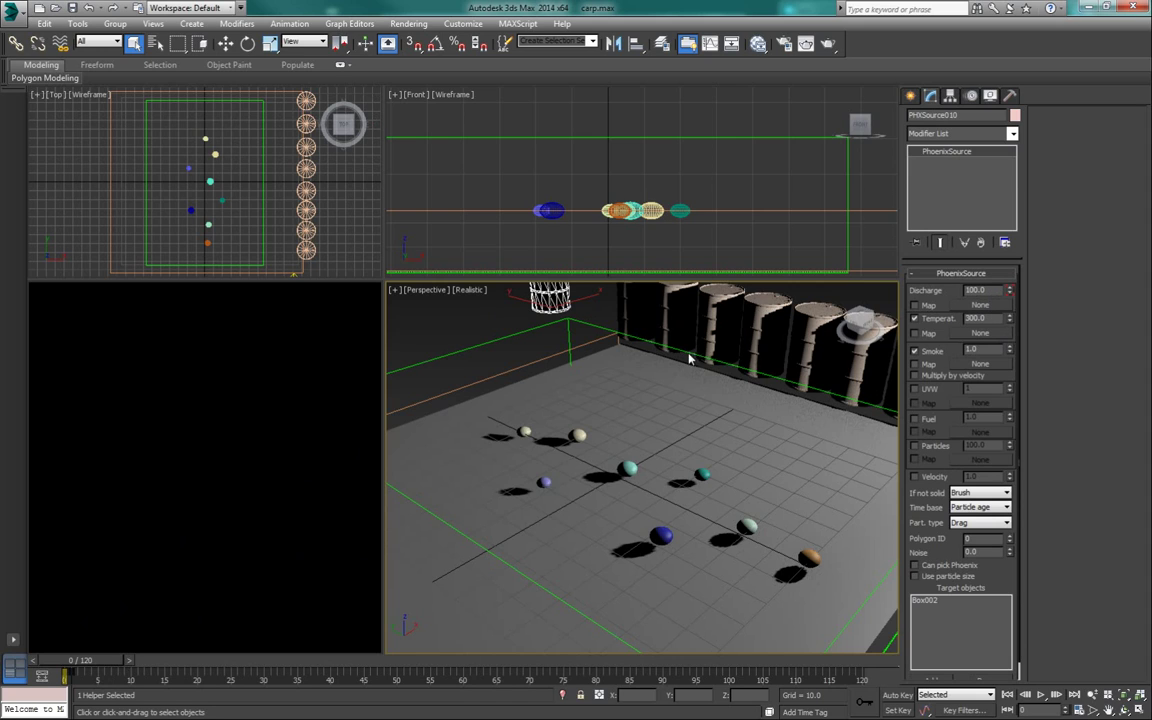
left_click(129, 660)
left_click(138, 661)
left_click_drag(135, 662, 85, 665)
- Compare the PhoenixFD001 simulator, the PHXSource001 and PHXSource010 sources, Sphere002 and the Box002 floor by selecting them in turn
left_click(643, 140)
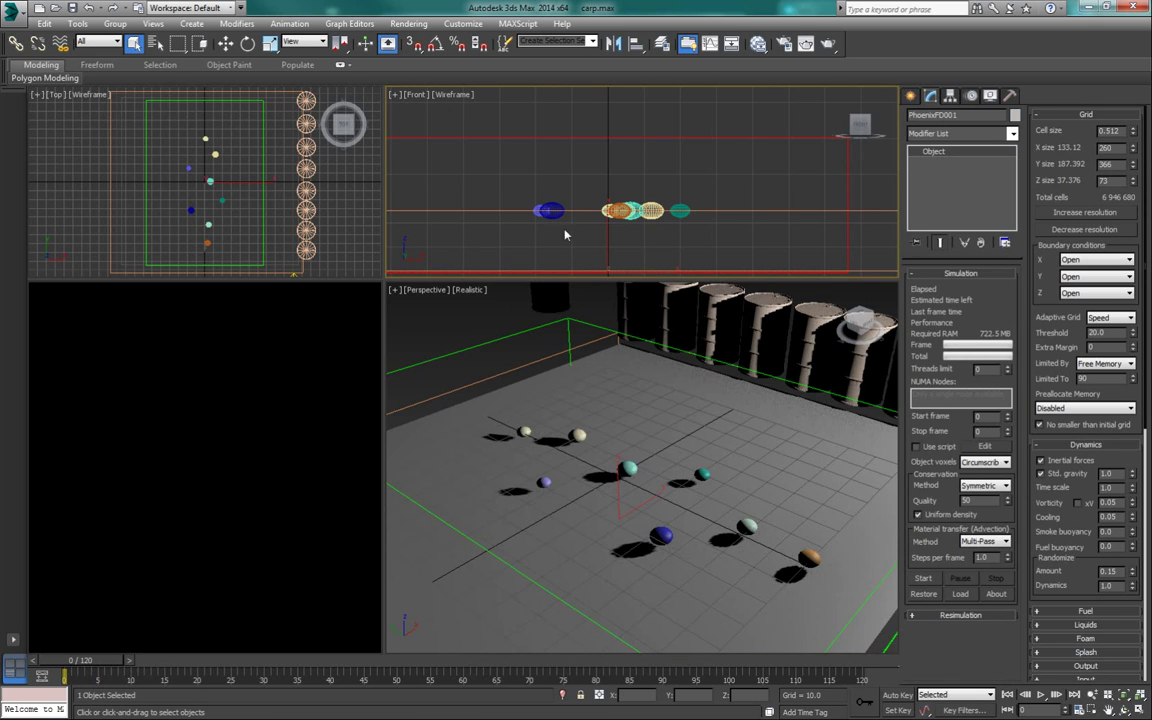
left_click(541, 298)
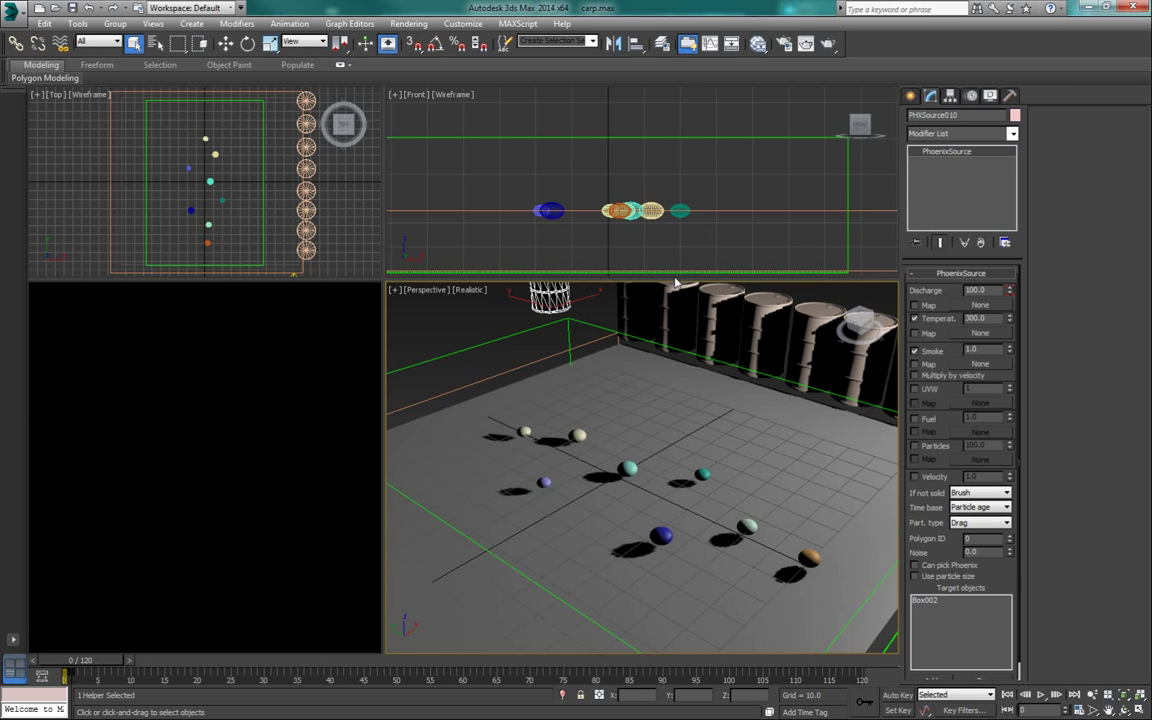
left_click(652, 212)
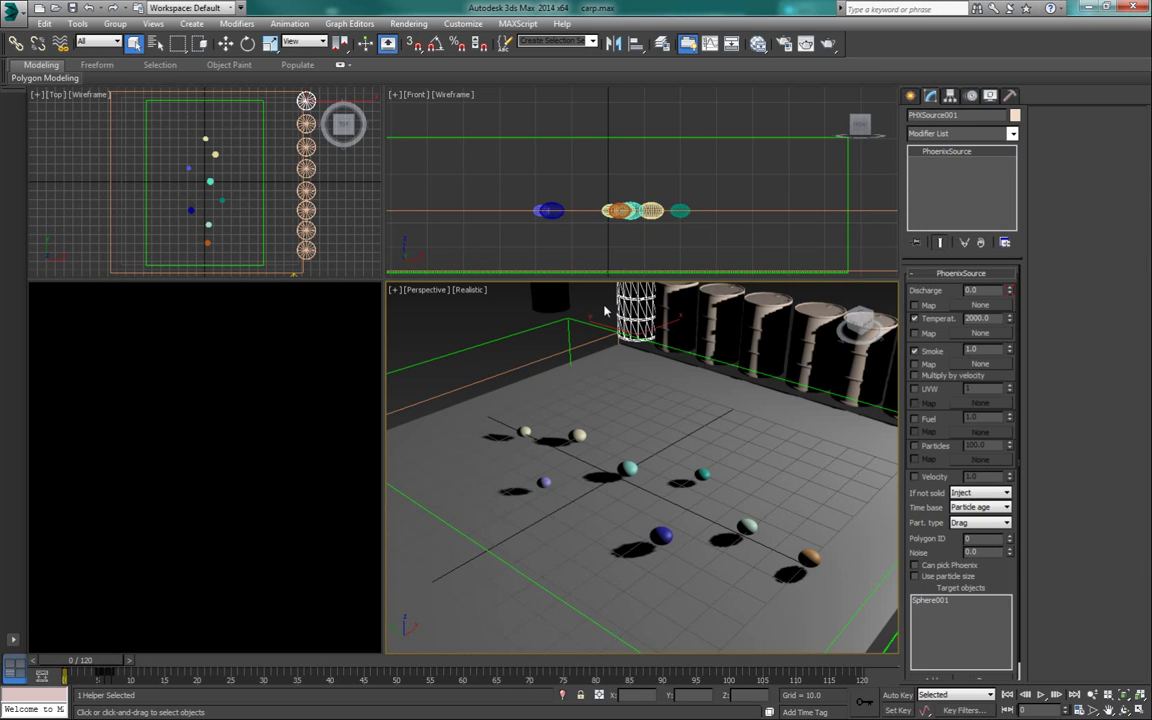
left_click(547, 300)
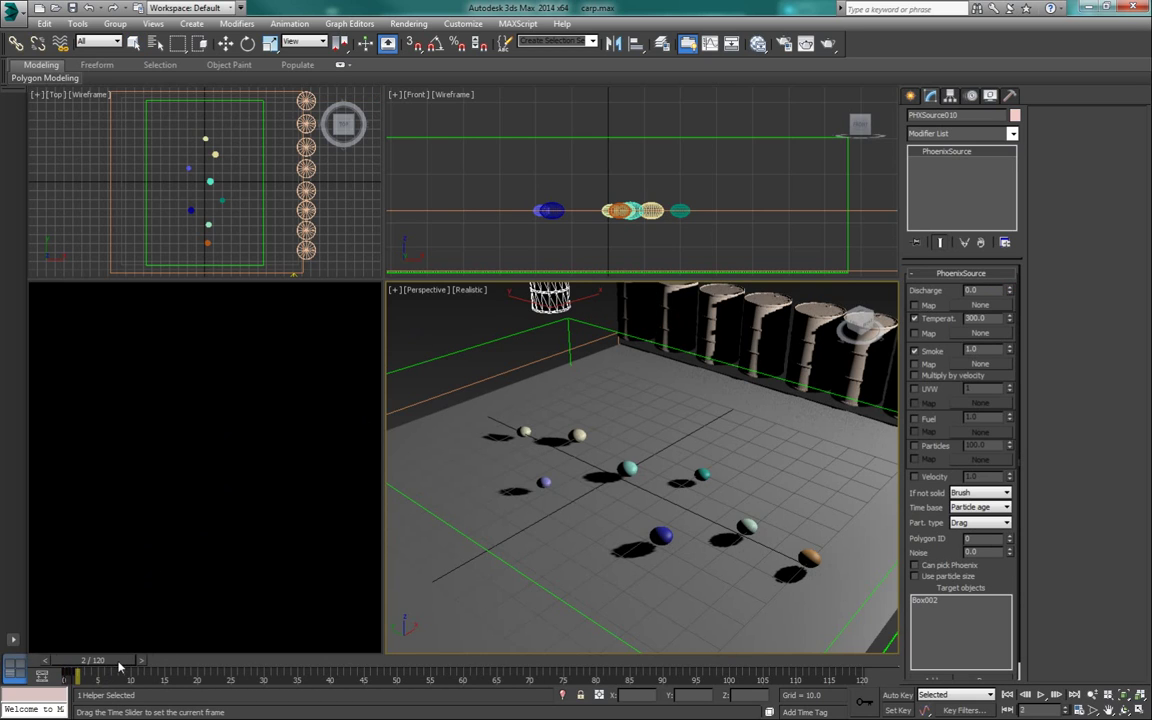
left_click(572, 334)
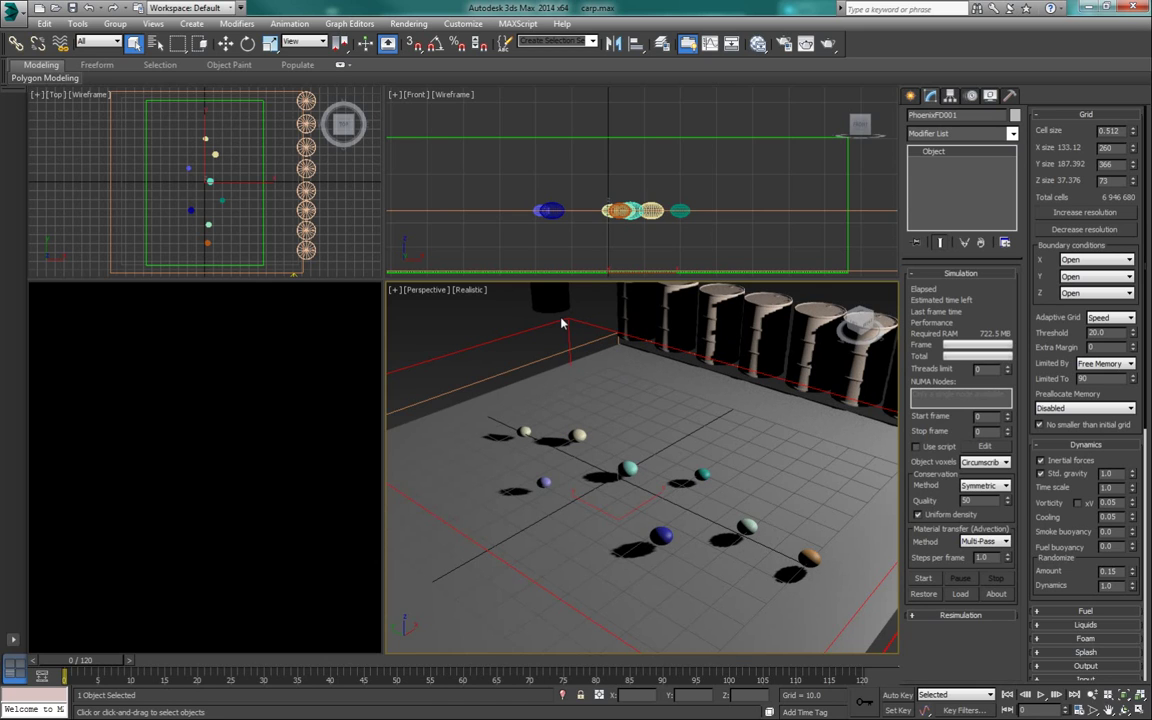
left_click(649, 220)
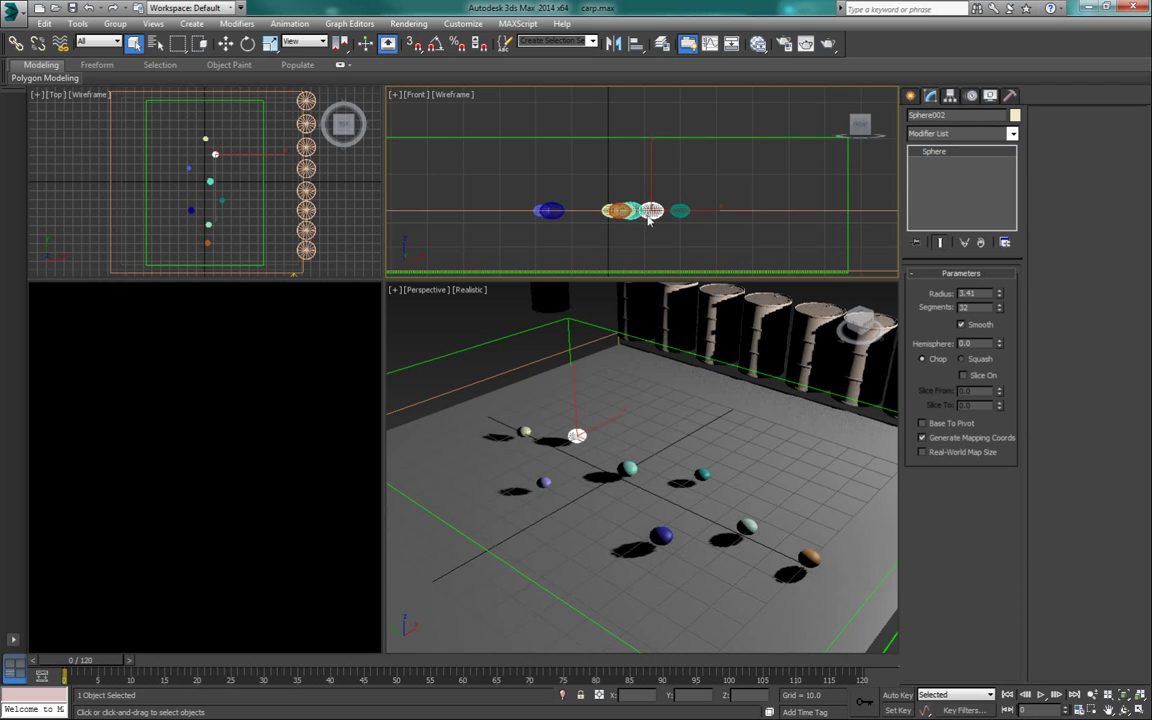
left_click(758, 213)
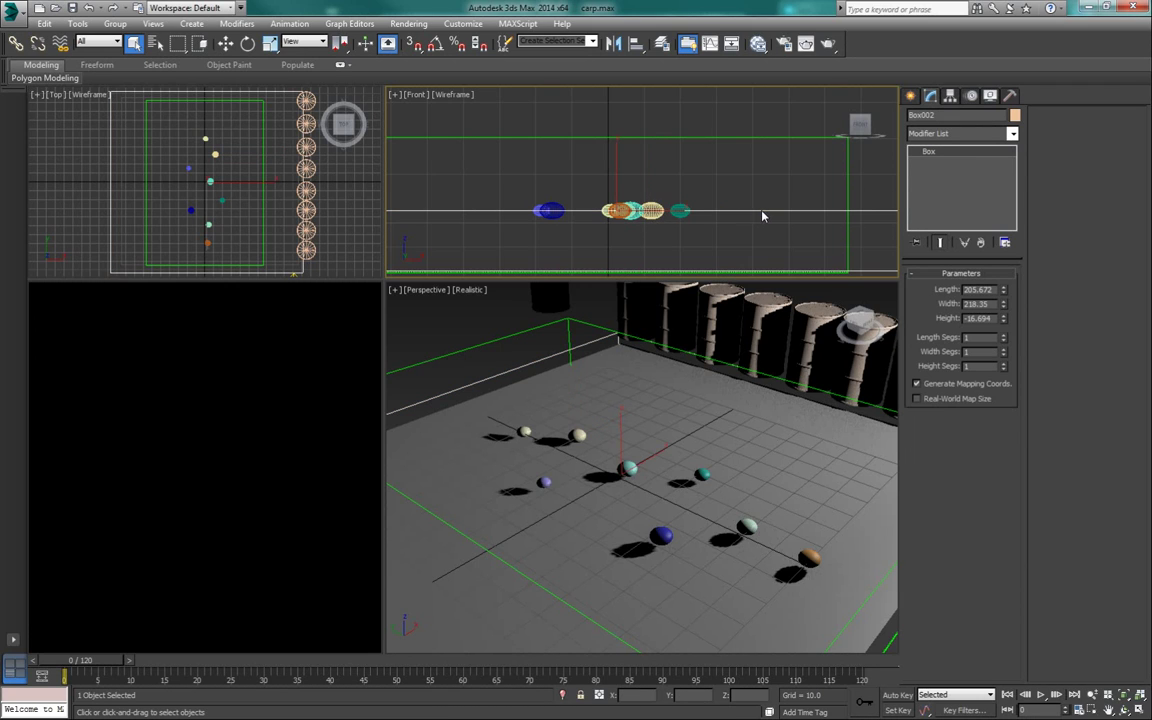
left_click(655, 220)
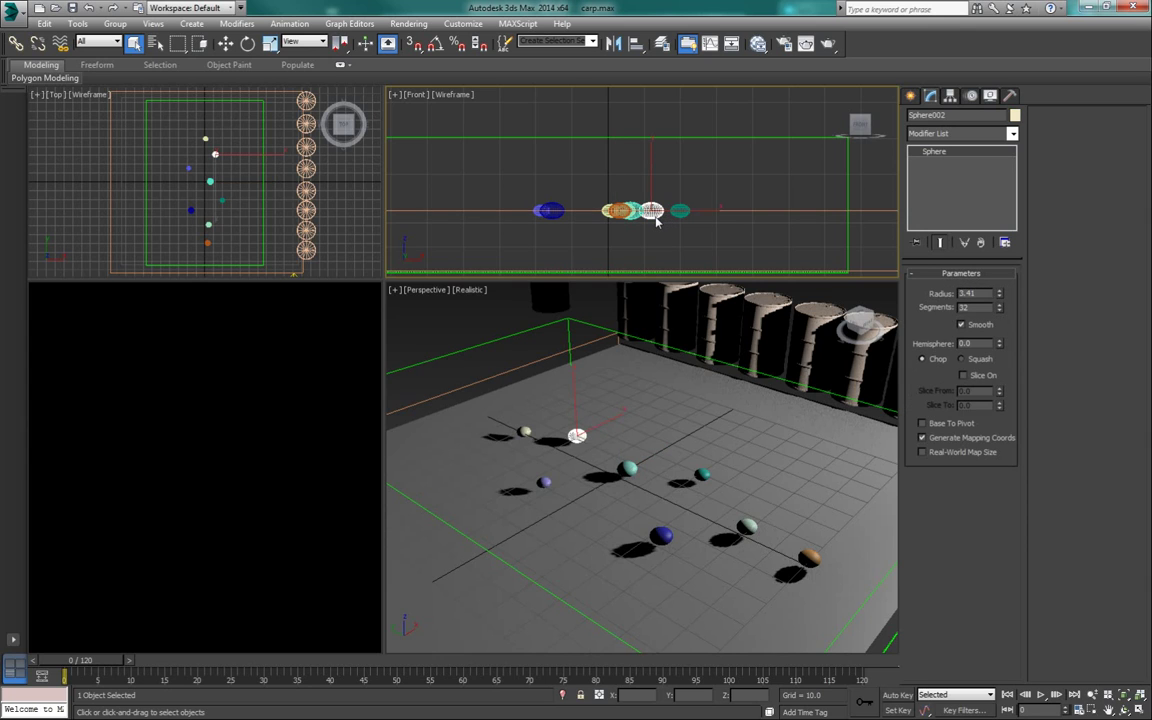
left_click(548, 297)
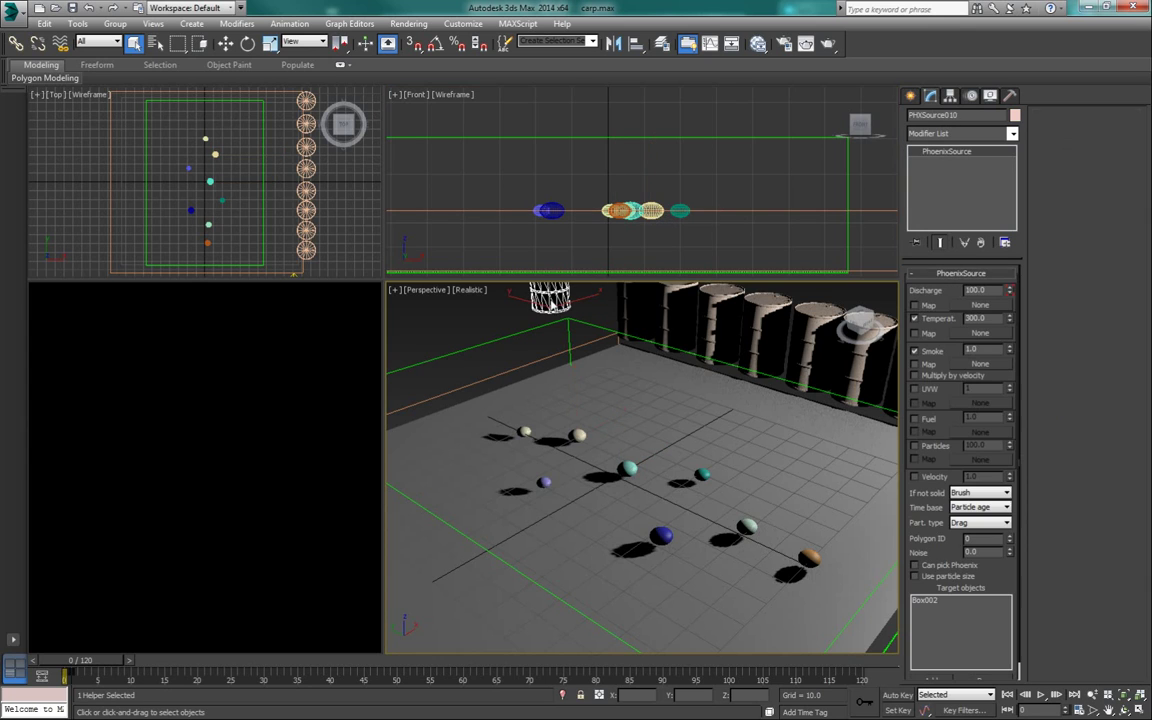
- Select the Box002 floor, reselect its PHXSource010 source and scrub the opening frames to review the Discharge animation
left_click(728, 211)
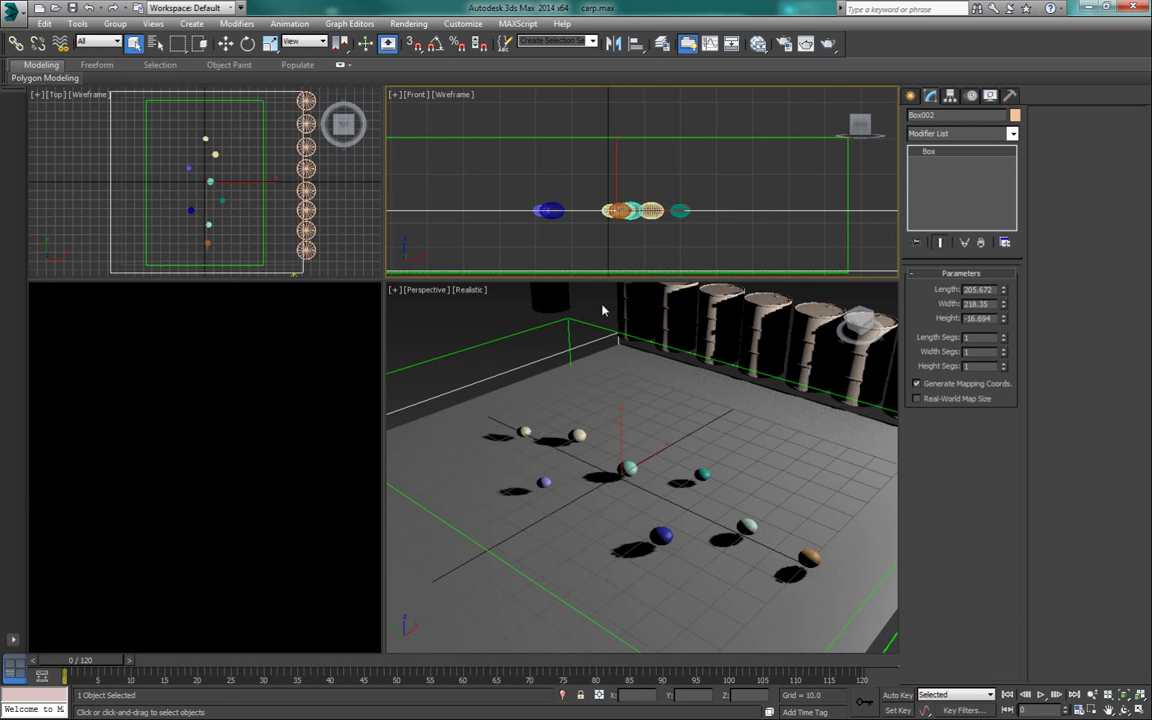
left_click(568, 336)
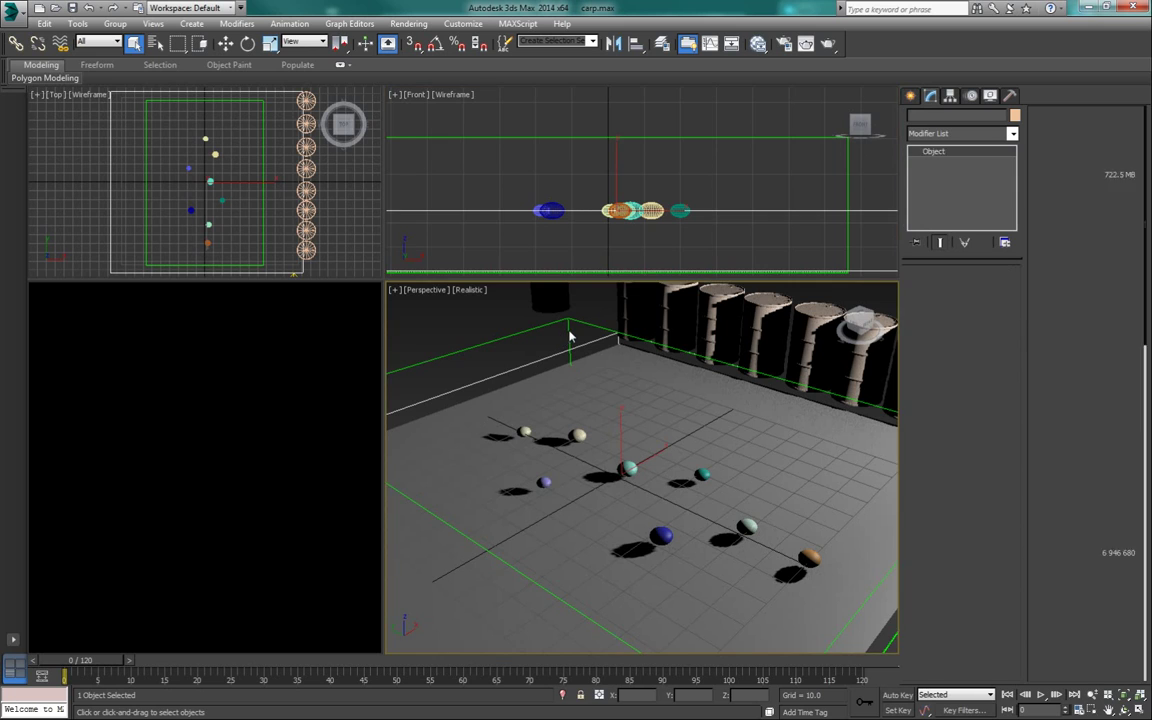
left_click(546, 299)
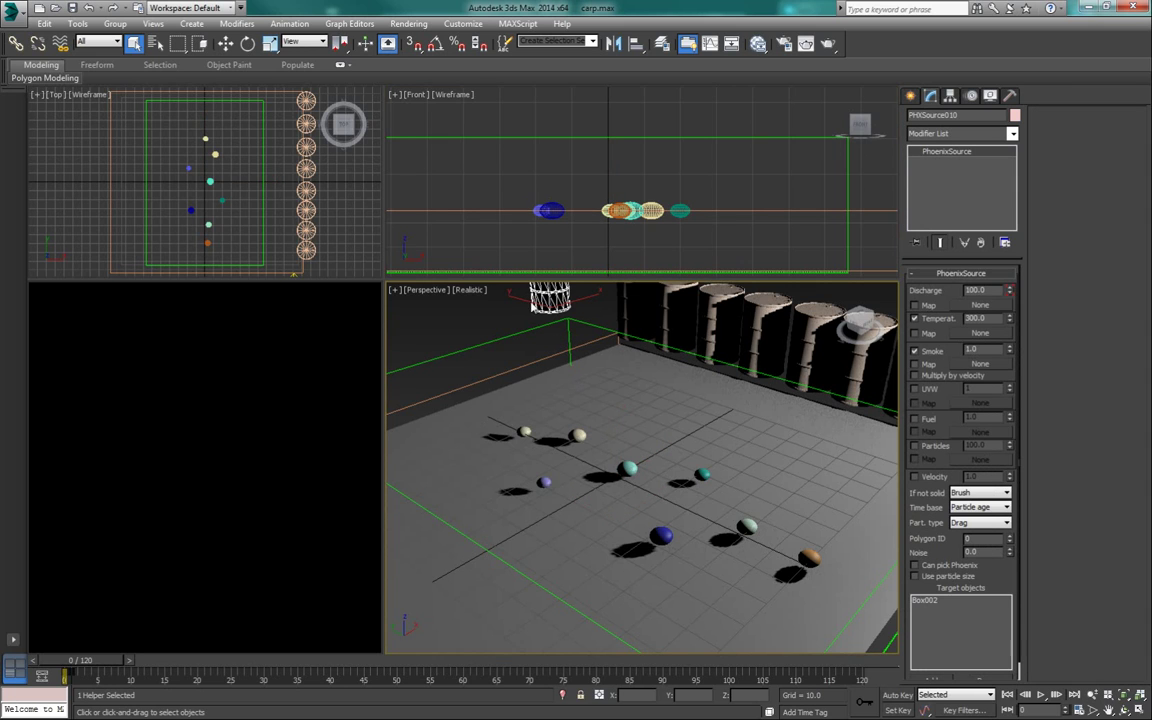
left_click(129, 661)
left_click_drag(120, 662, 108, 661)
- Select the PhoenixFD001 simulator and start the simulation
left_click(566, 337)
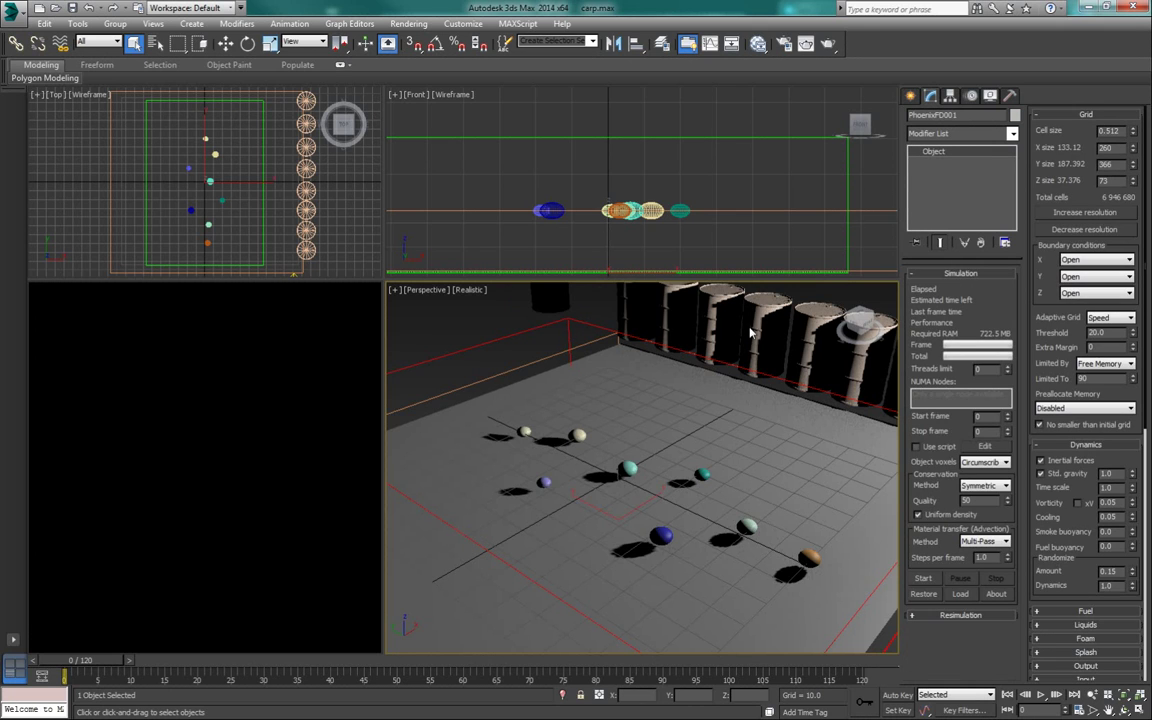
scroll(1052, 489, "down", 2)
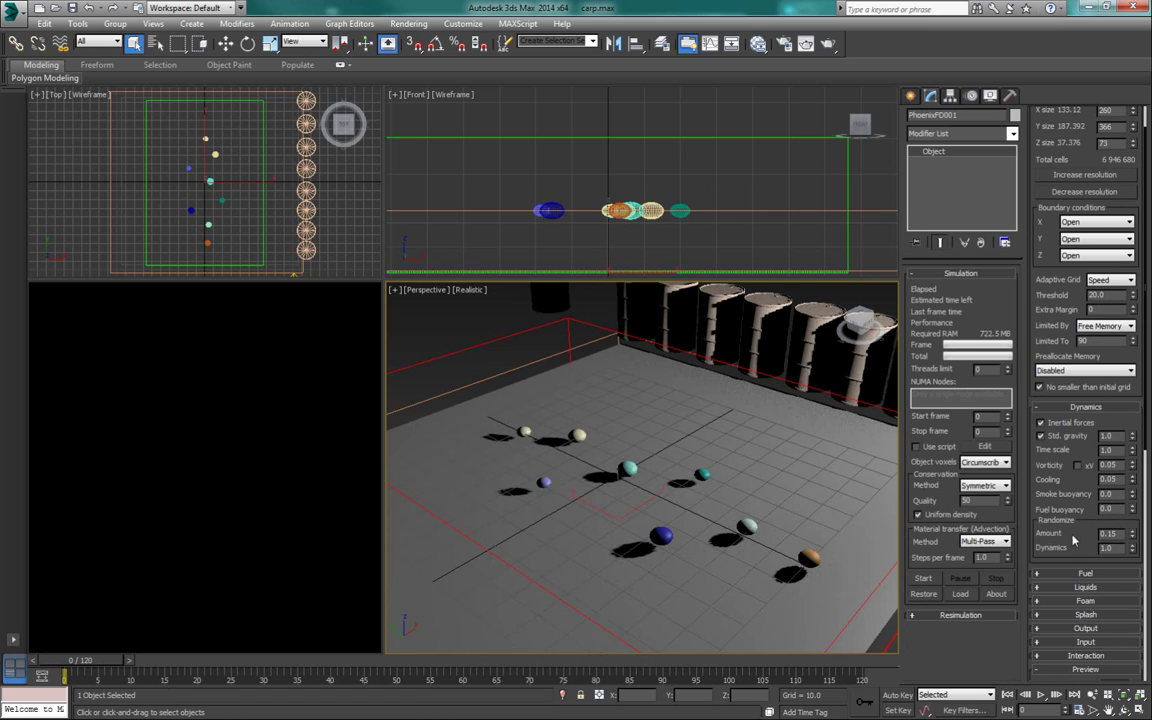
left_click(922, 580)
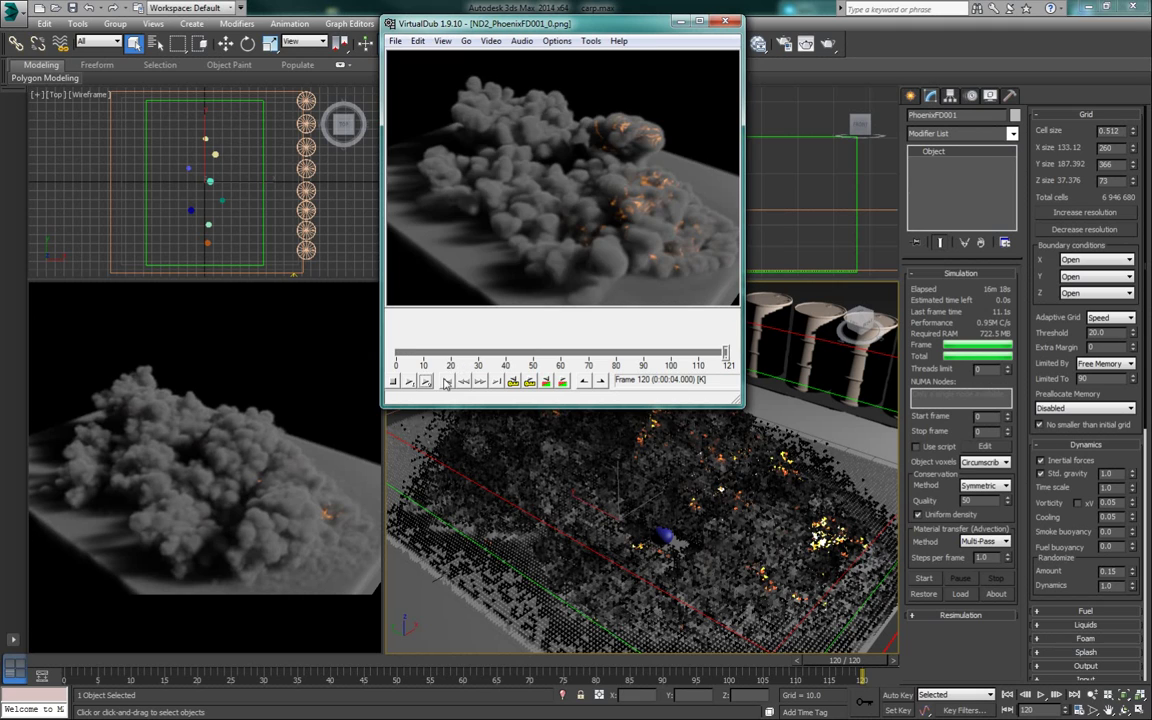
- Play the simulated preview sequence in VirtualDub from the first frame and scrub back to inspect the explosions around frame 30 and near the end
left_click(447, 381)
left_click(426, 382)
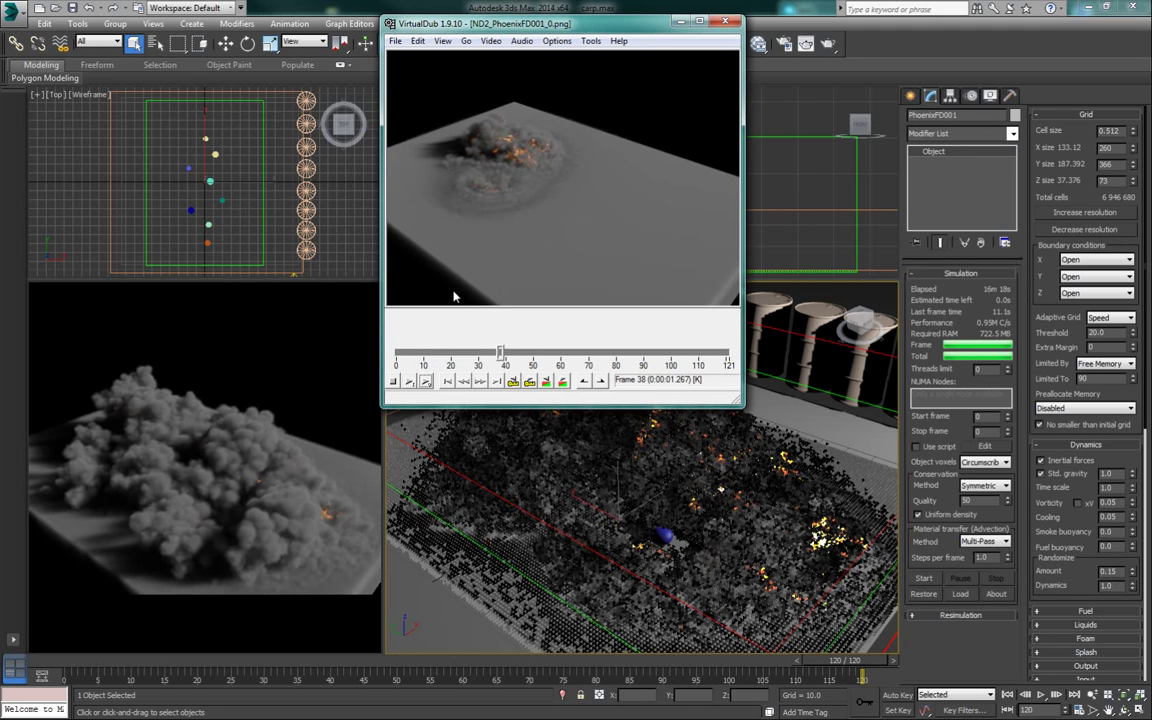
left_click_drag(500, 353, 478, 353)
left_click_drag(580, 26, 326, 26)
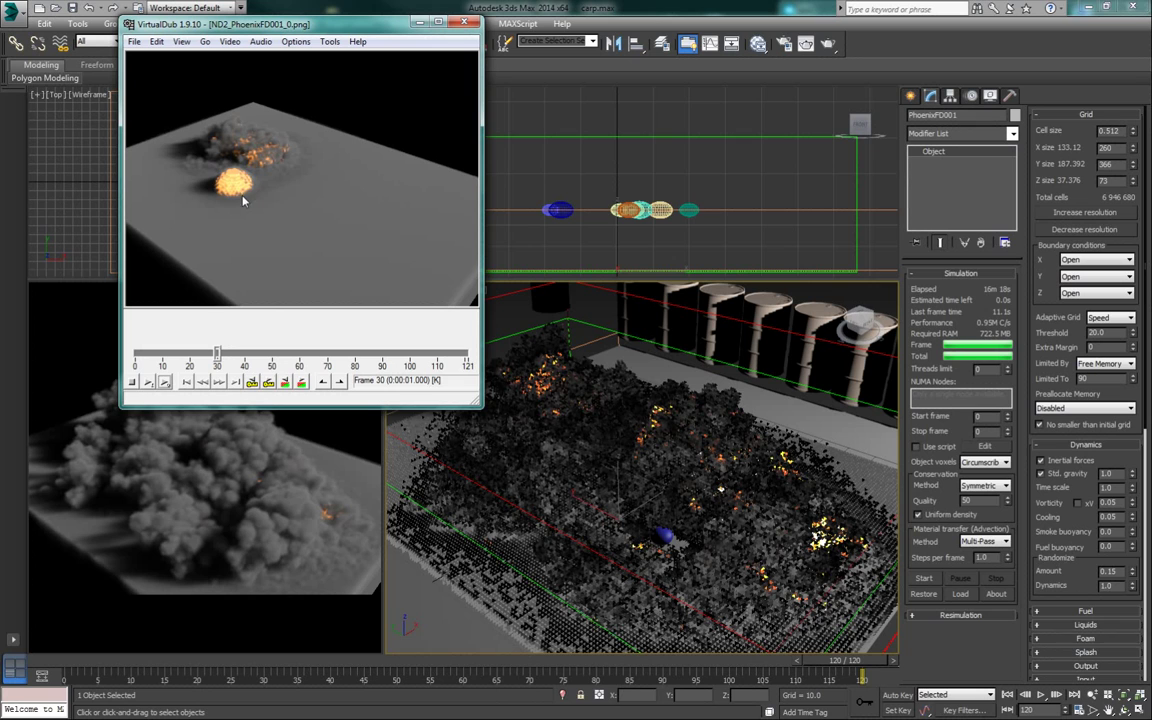
left_click_drag(216, 356, 211, 356)
left_click(166, 384)
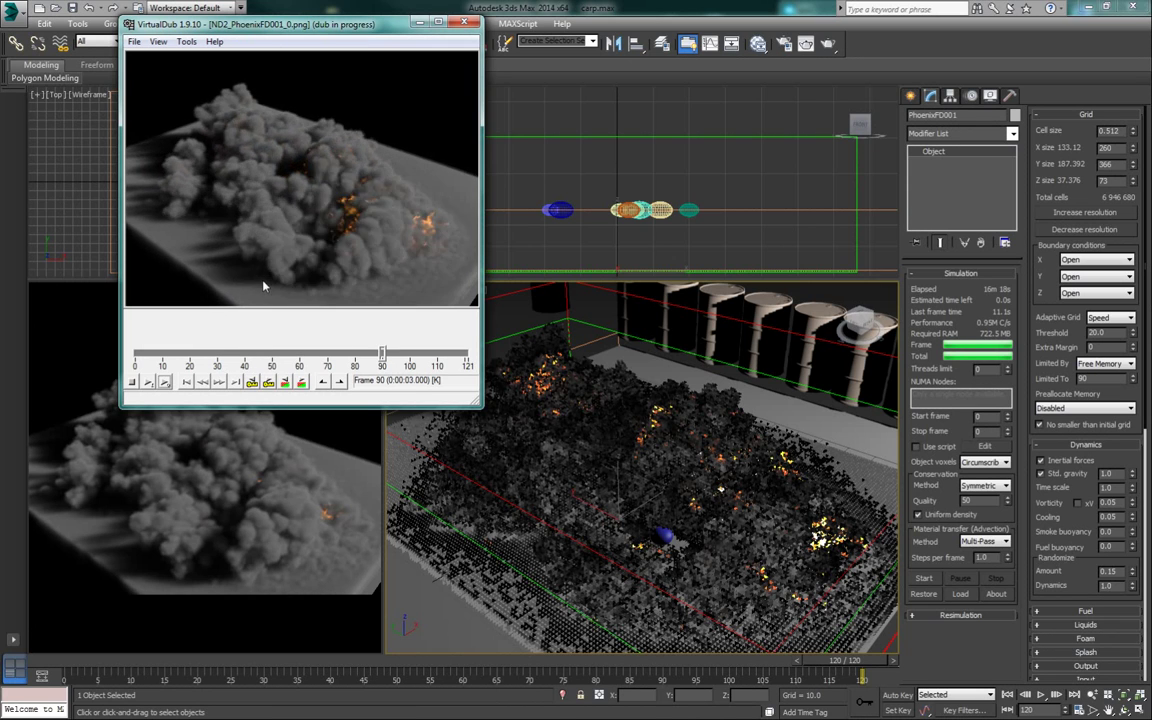
left_click_drag(465, 356, 401, 357)
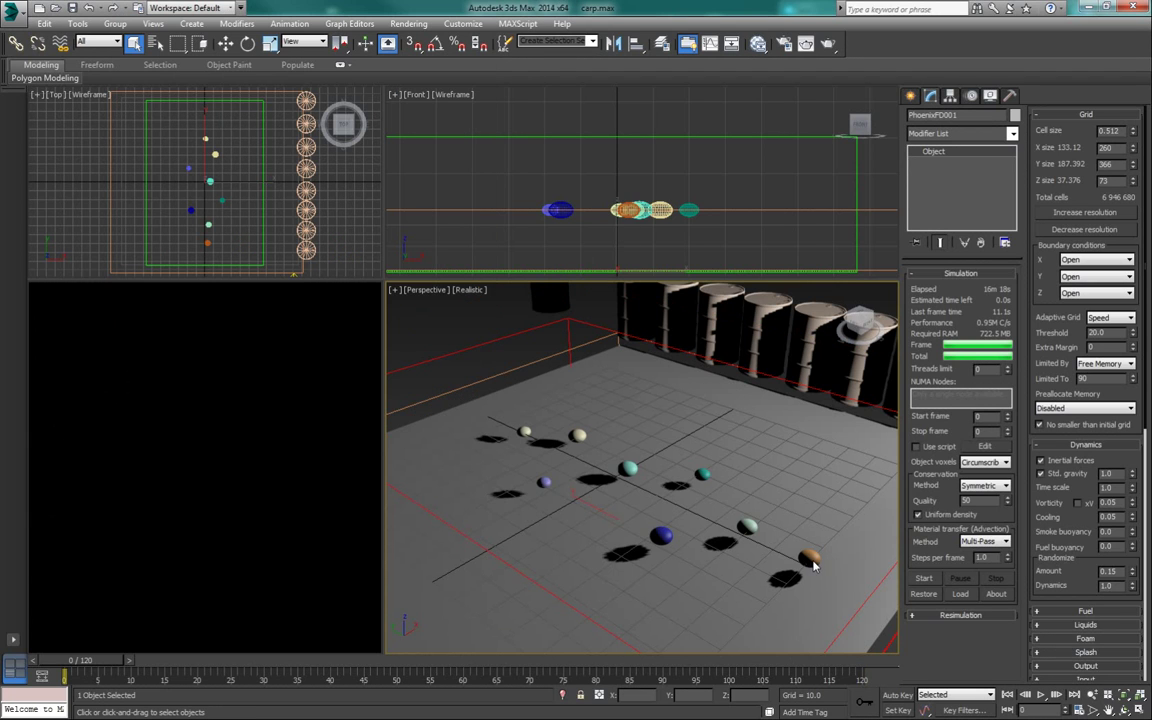
- In 3ds Max, increase the radius of the orange Sphere008 to 3.411 and of the violet Sphere003 to 3.231
left_click(810, 561)
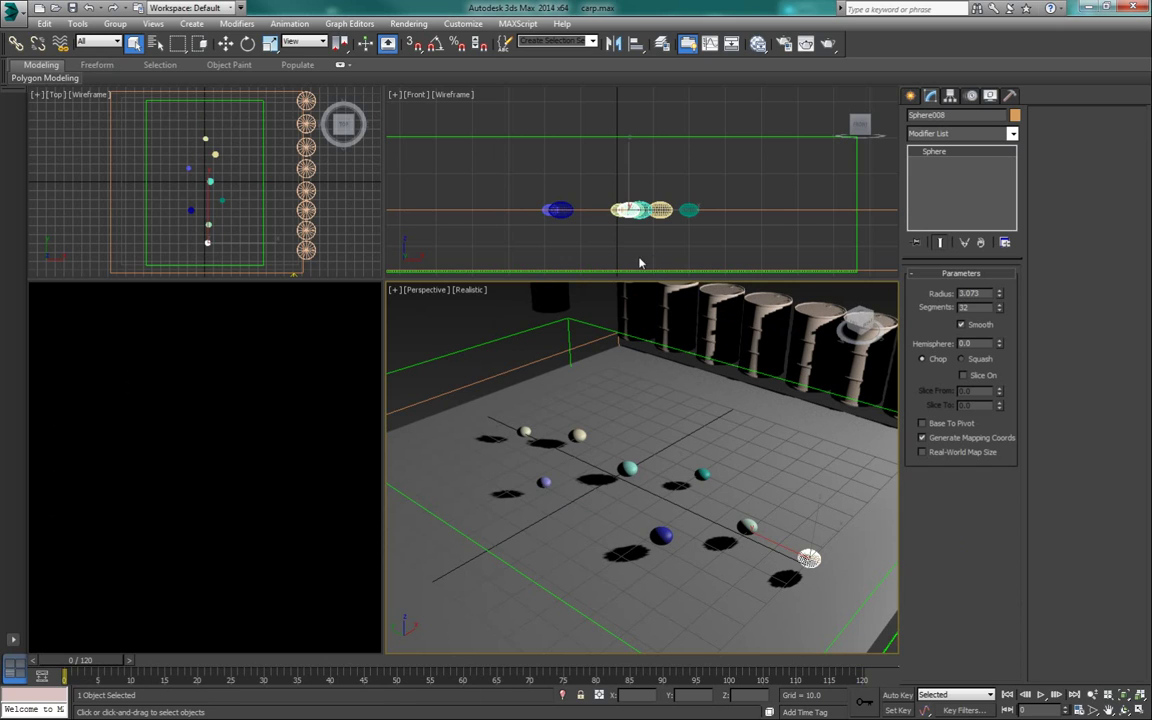
left_click(1000, 292)
left_click(1000, 292)
left_click(1000, 292)
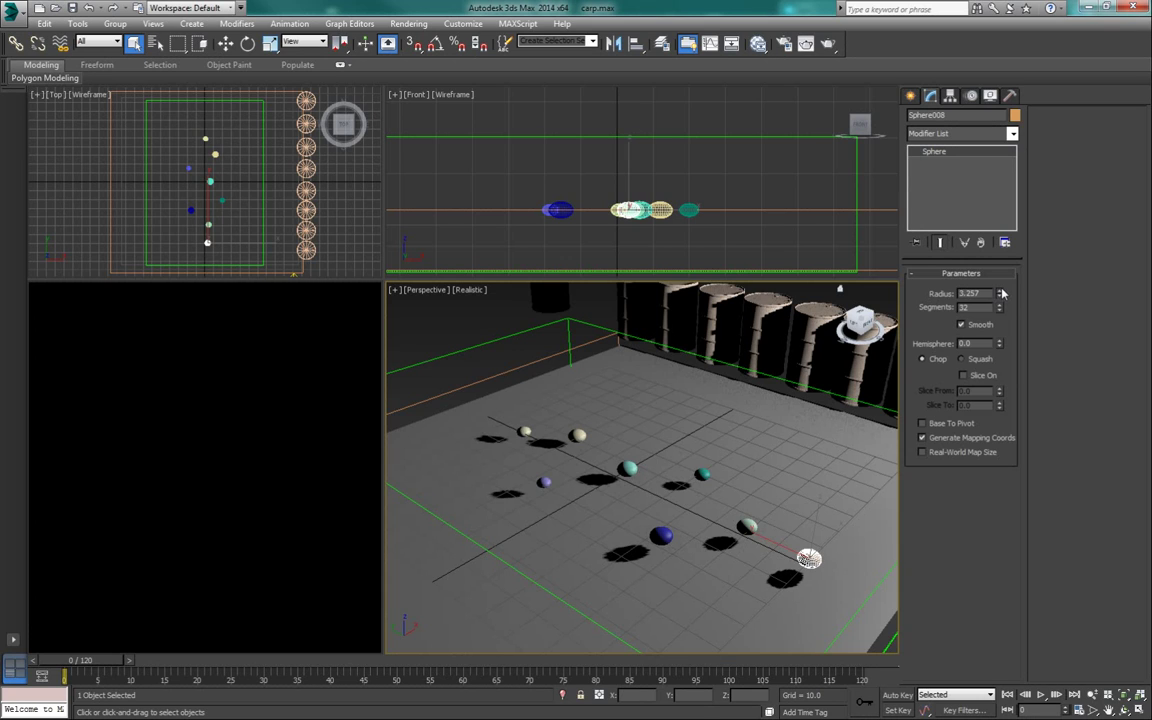
left_click(1000, 292)
left_click(543, 482)
left_click_drag(1000, 295, 1010, 273)
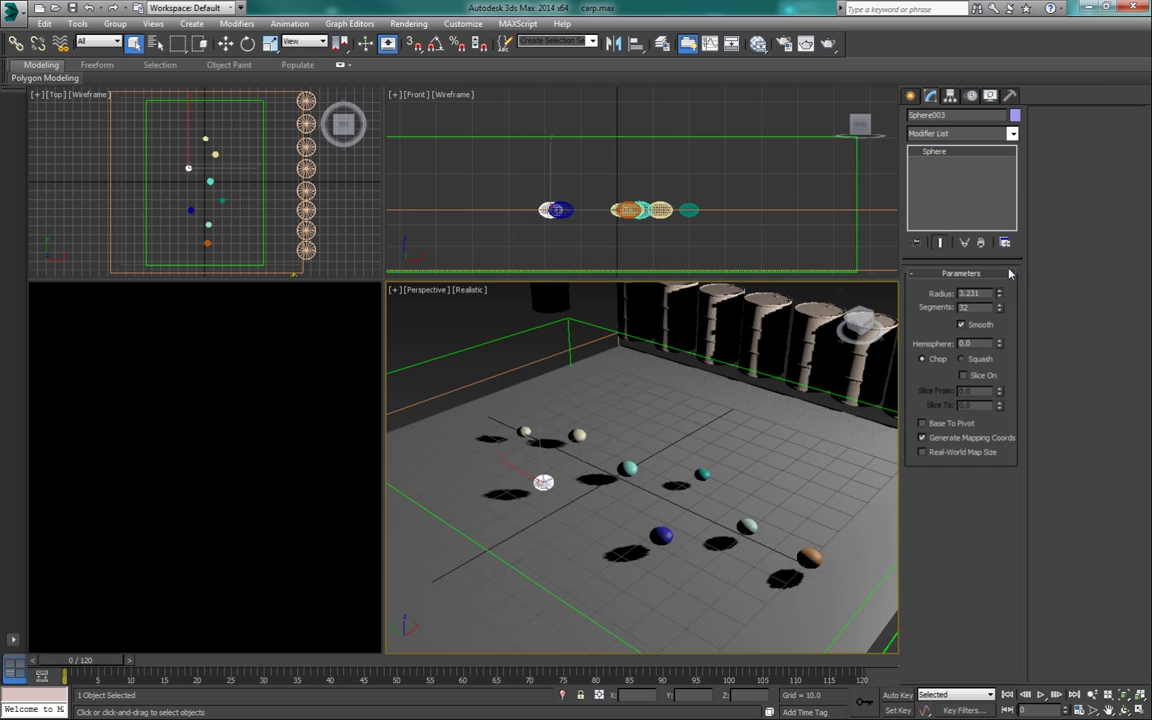
left_click(808, 557)
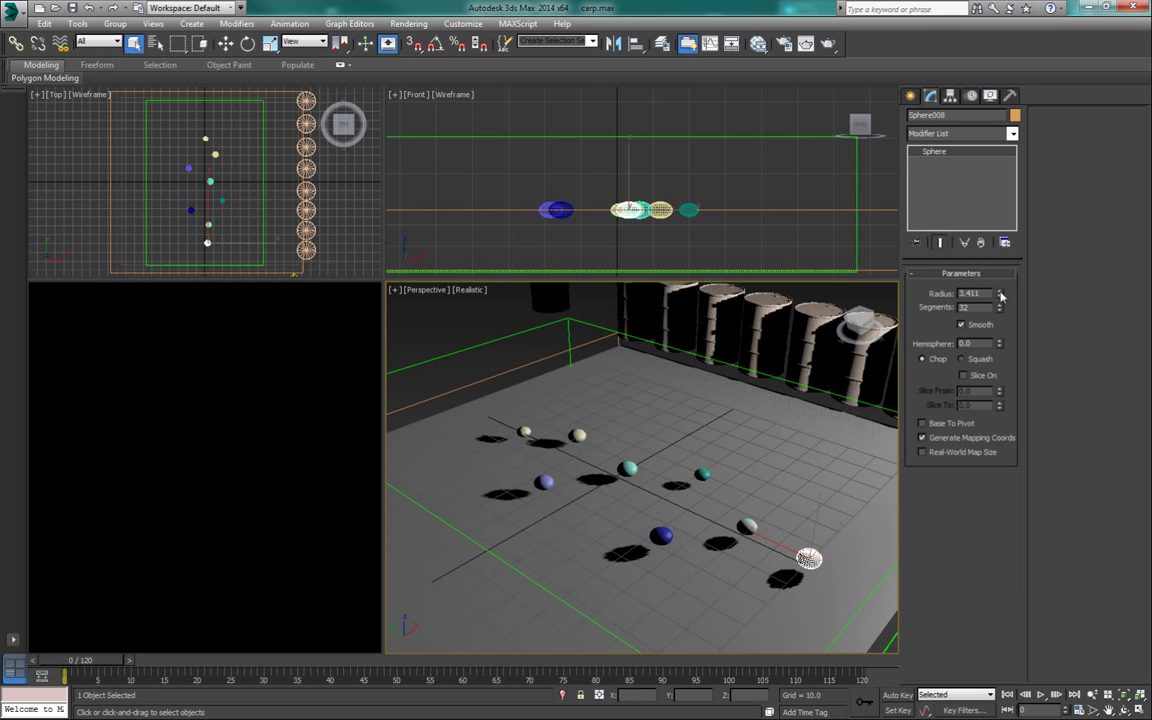
- Run the PhoenixFD001 simulation again with the resized spheres and play the resulting preview sequence in VirtualDub
left_click(569, 327)
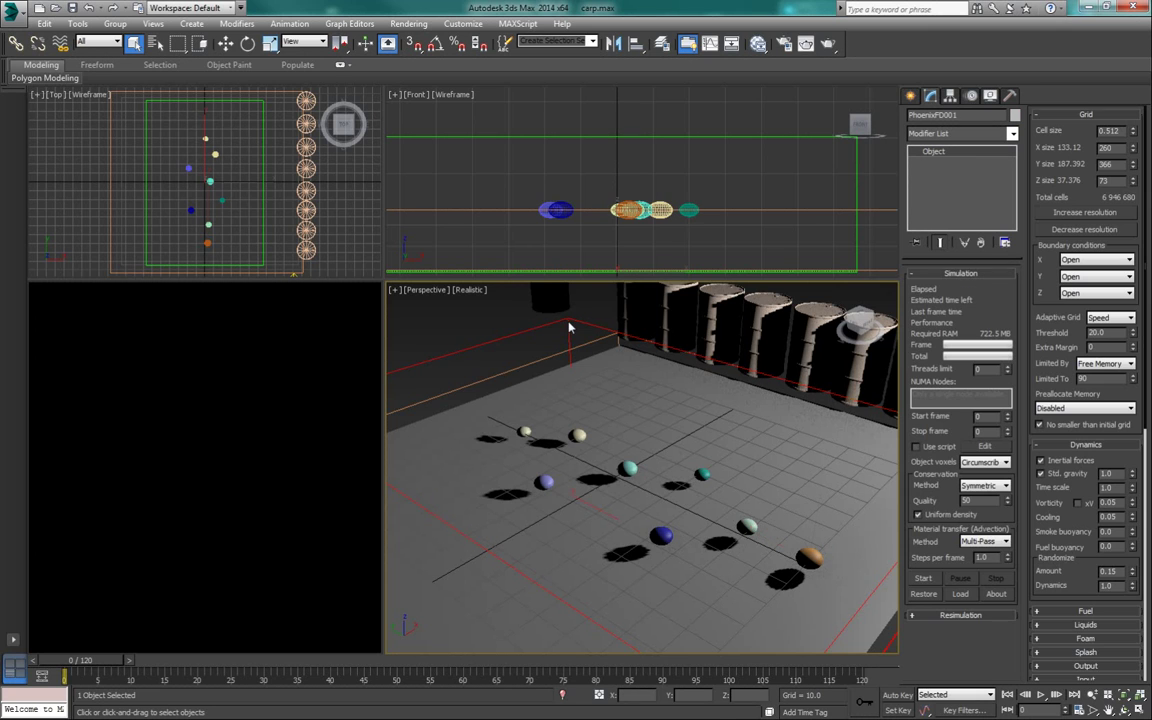
left_click(921, 579)
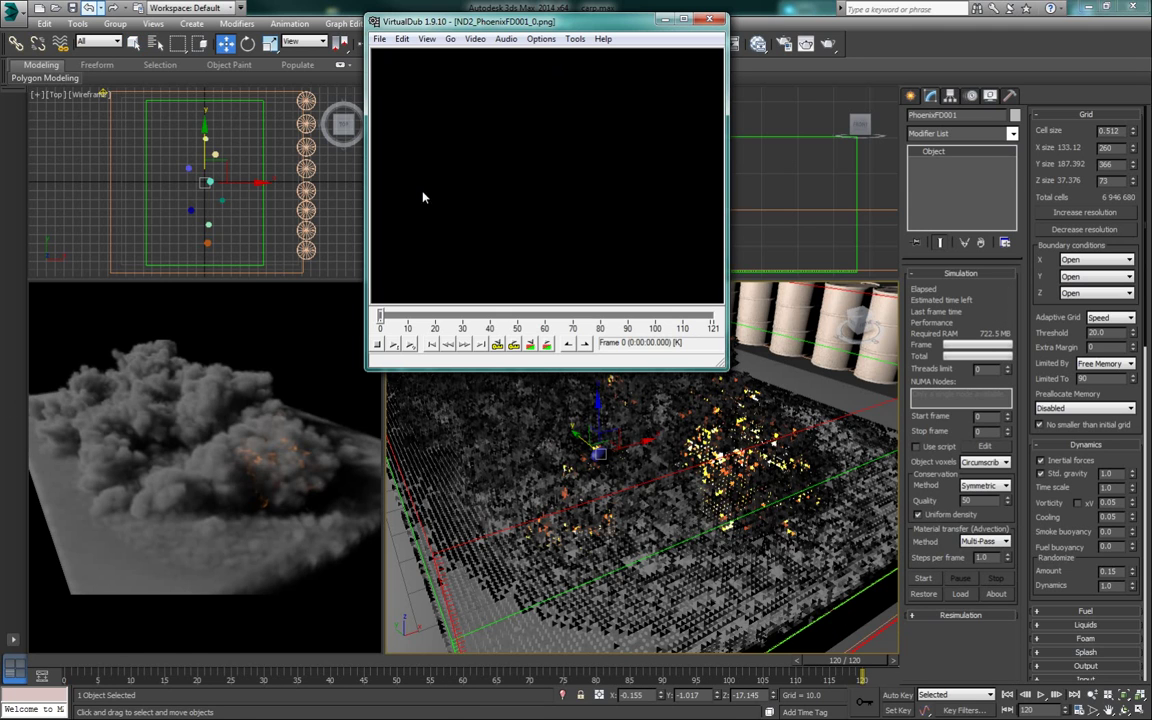
left_click(409, 343)
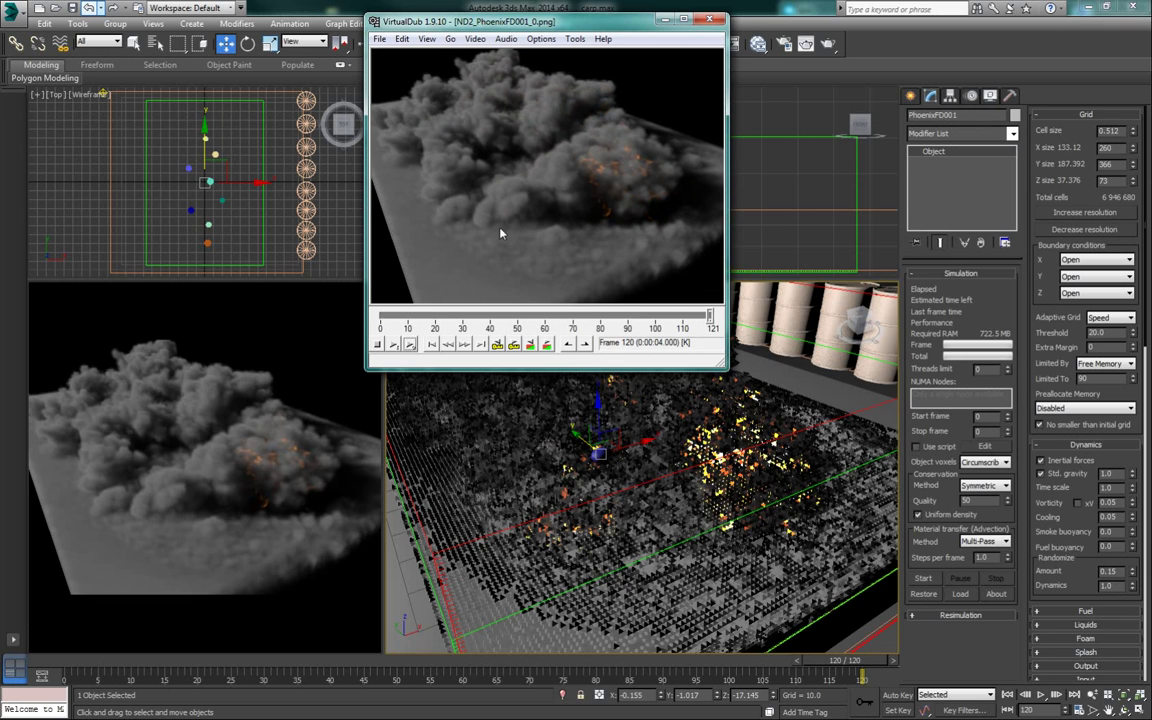
left_click(409, 343)
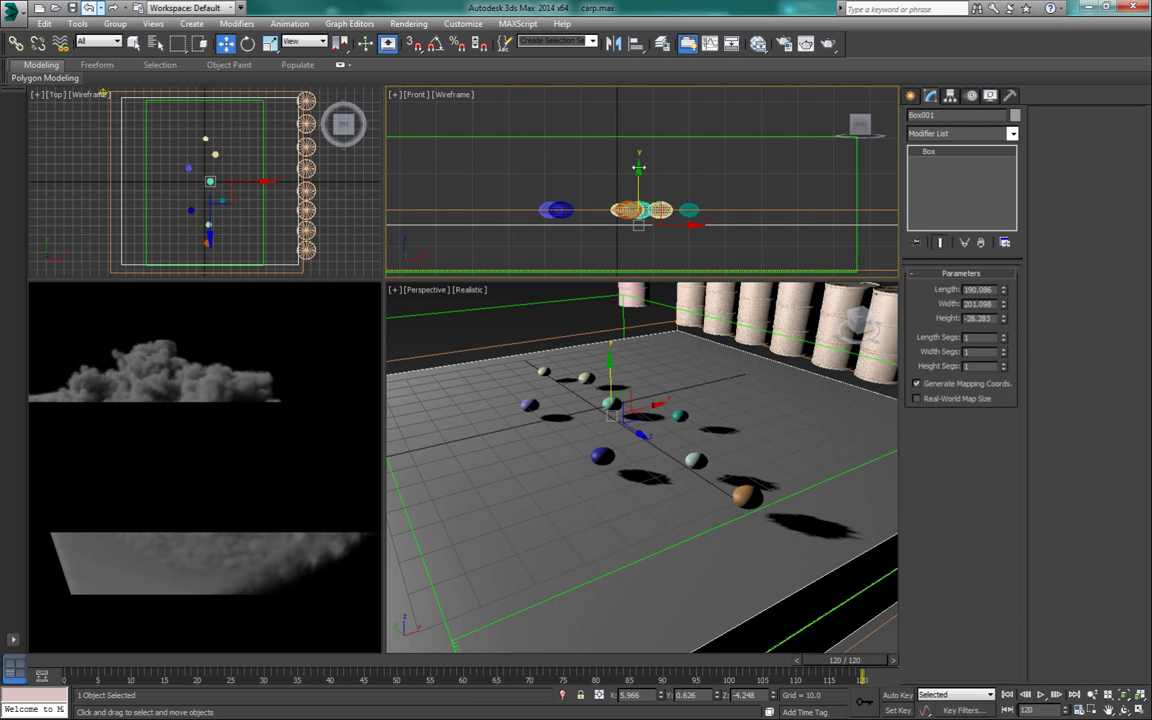
- Try lowering the Box001 slab slightly in the Front view of 3ds Max
left_click_drag(638, 167, 638, 170)
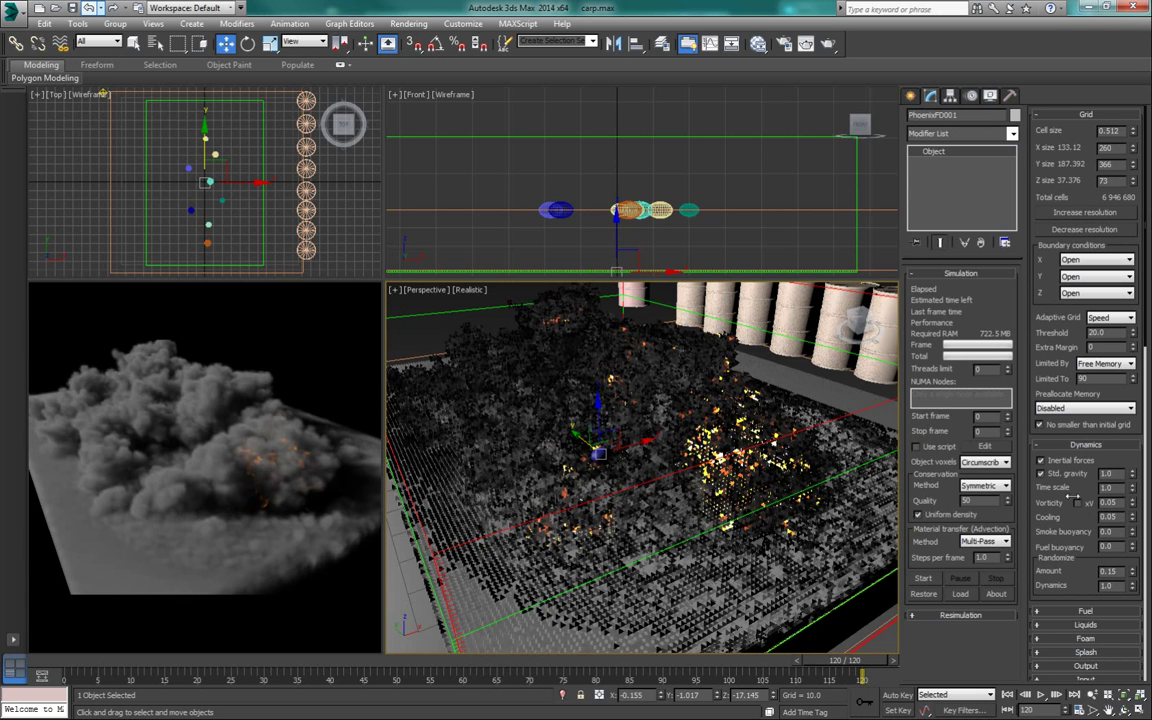
- Set the PhoenixFD001 preview level of detail to 1 and its GPU preview save range from 120 to 120, and start the simulation
scroll(1087, 555, "down", 10)
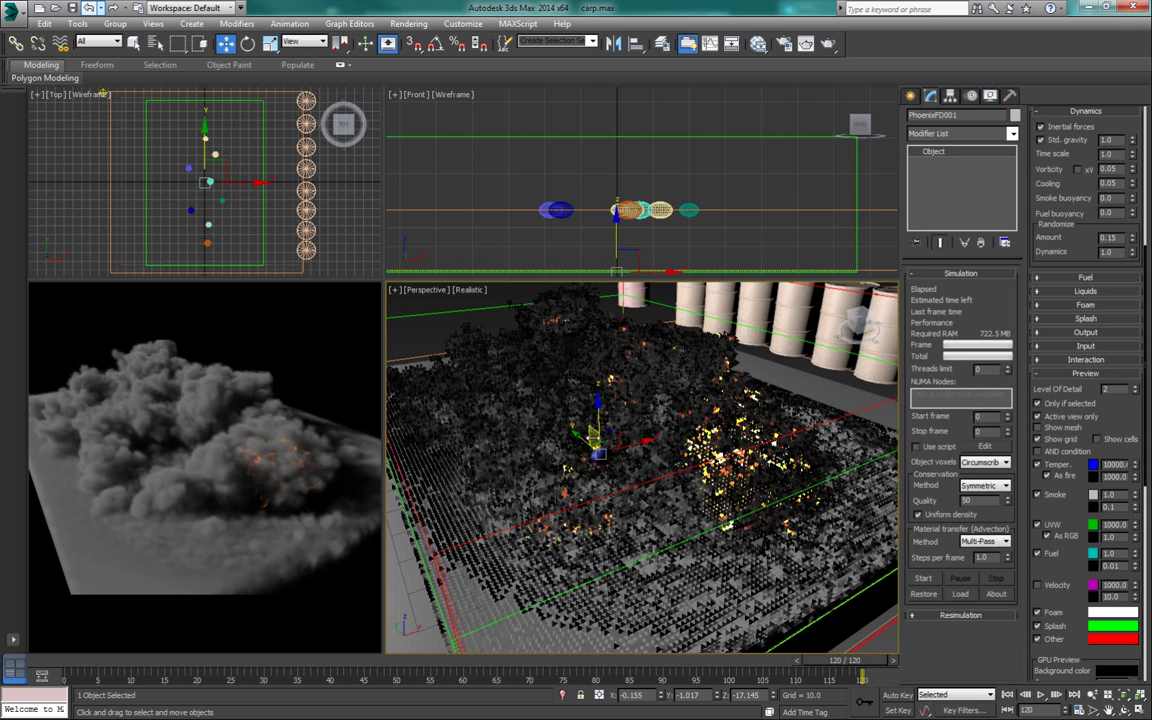
scroll(1070, 560, "down", 4)
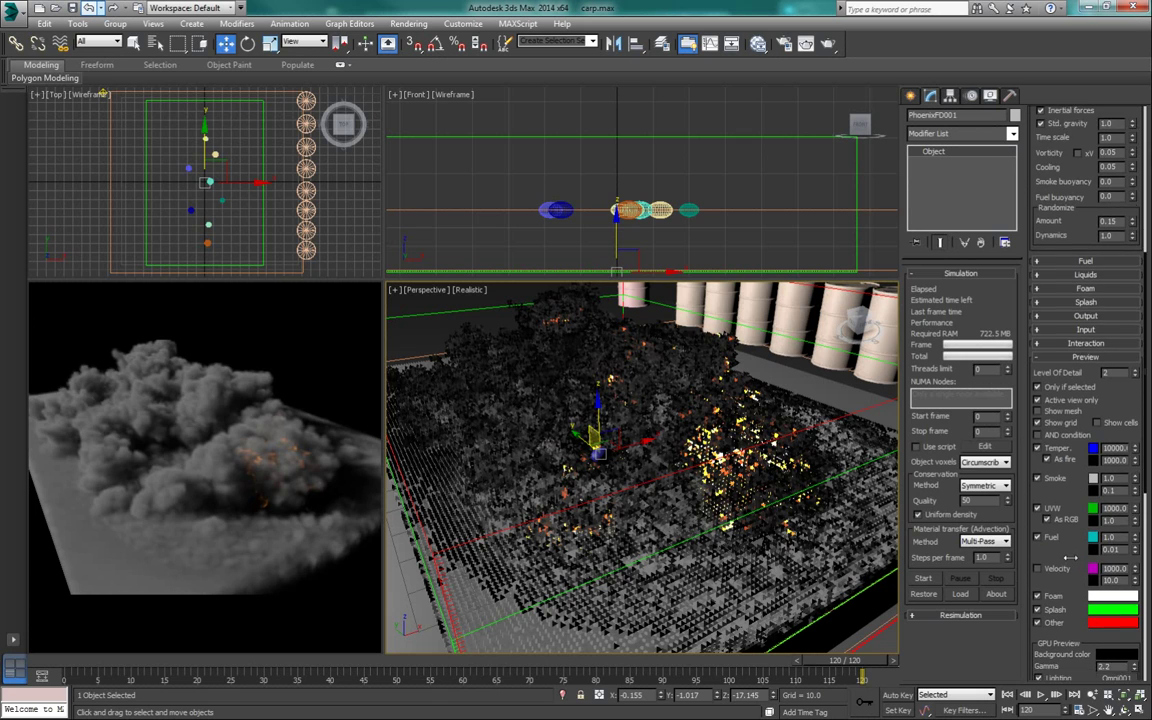
scroll(1070, 560, "down", 3)
scroll(1068, 557, "down", 3)
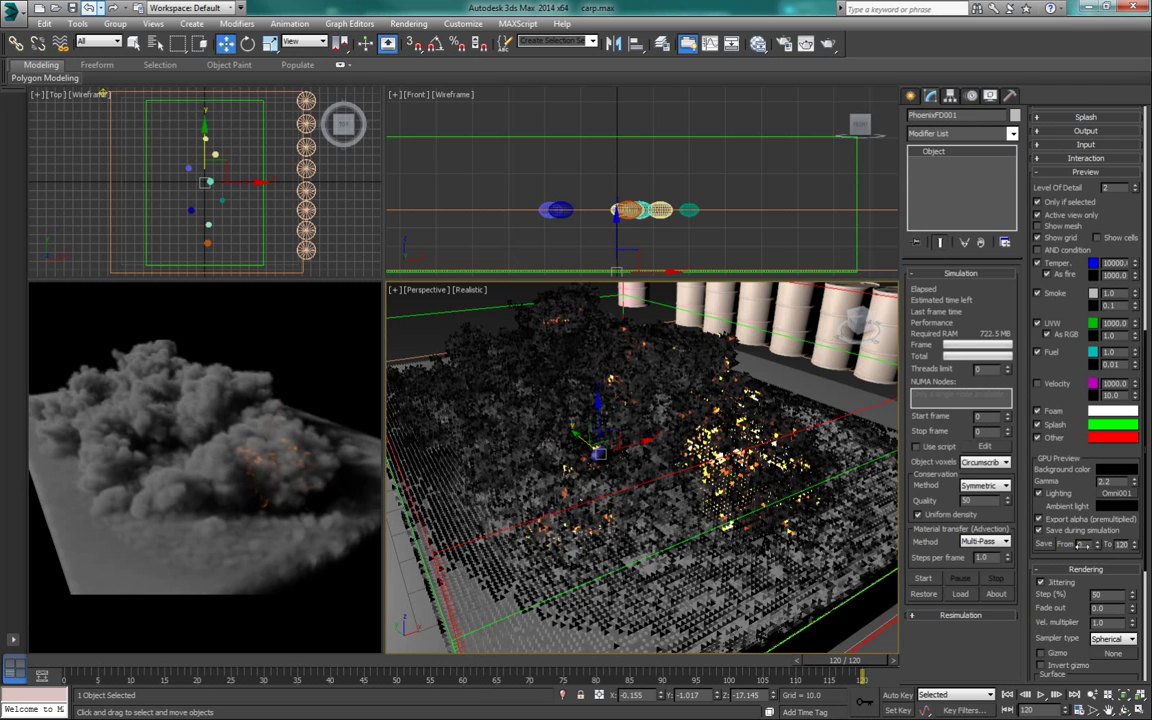
double_click(1080, 544)
double_click(1121, 544)
key("Tab")
left_click(930, 579)
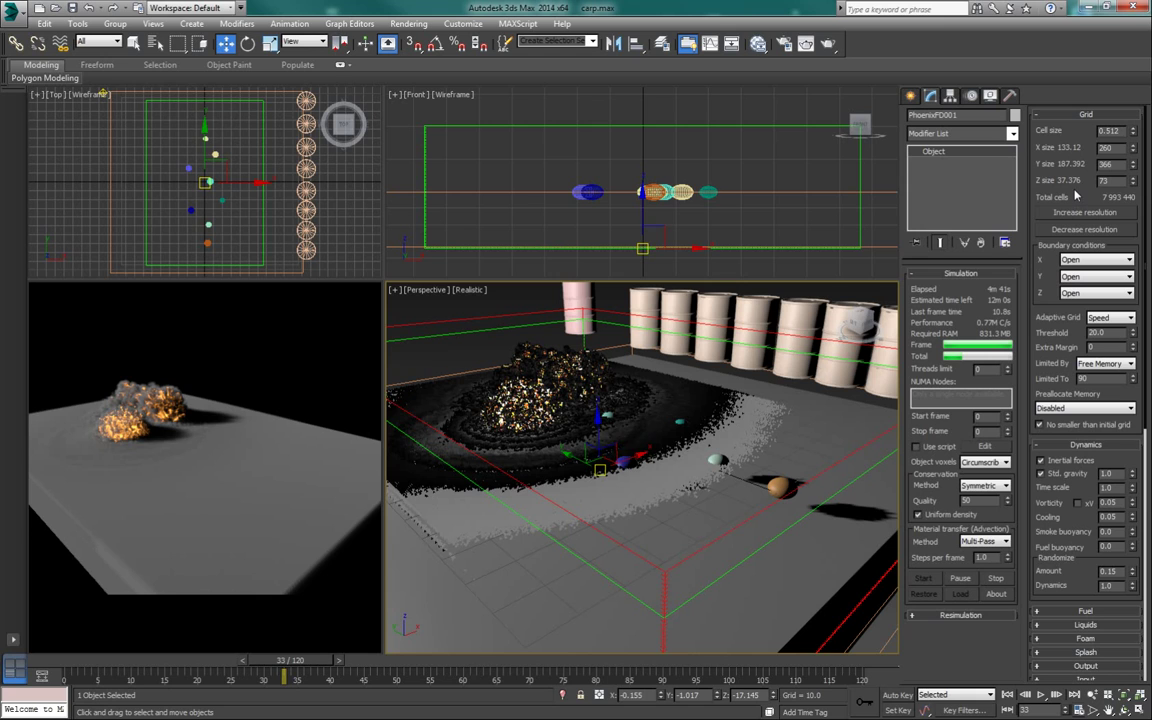
- Open the colors and transparency render parameters of PhoenixFD001 and expand the Fire settings
scroll(1075, 250, "down", 5)
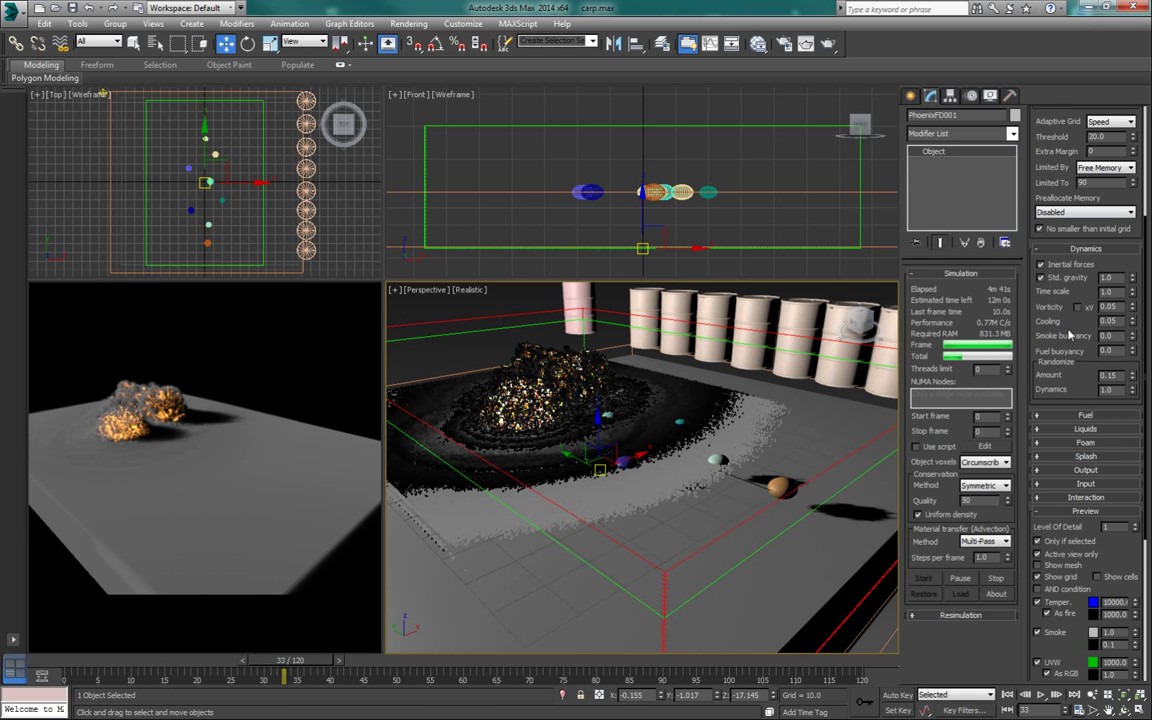
scroll(1095, 519, "down", 2)
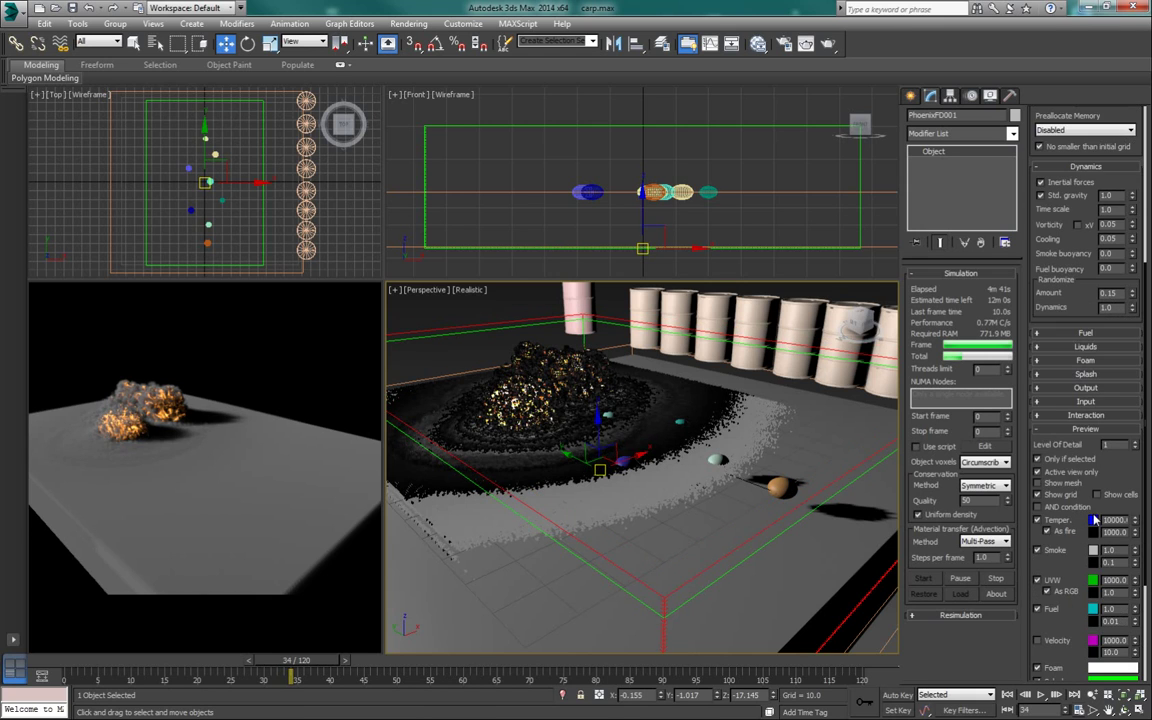
scroll(1098, 580, "down", 4)
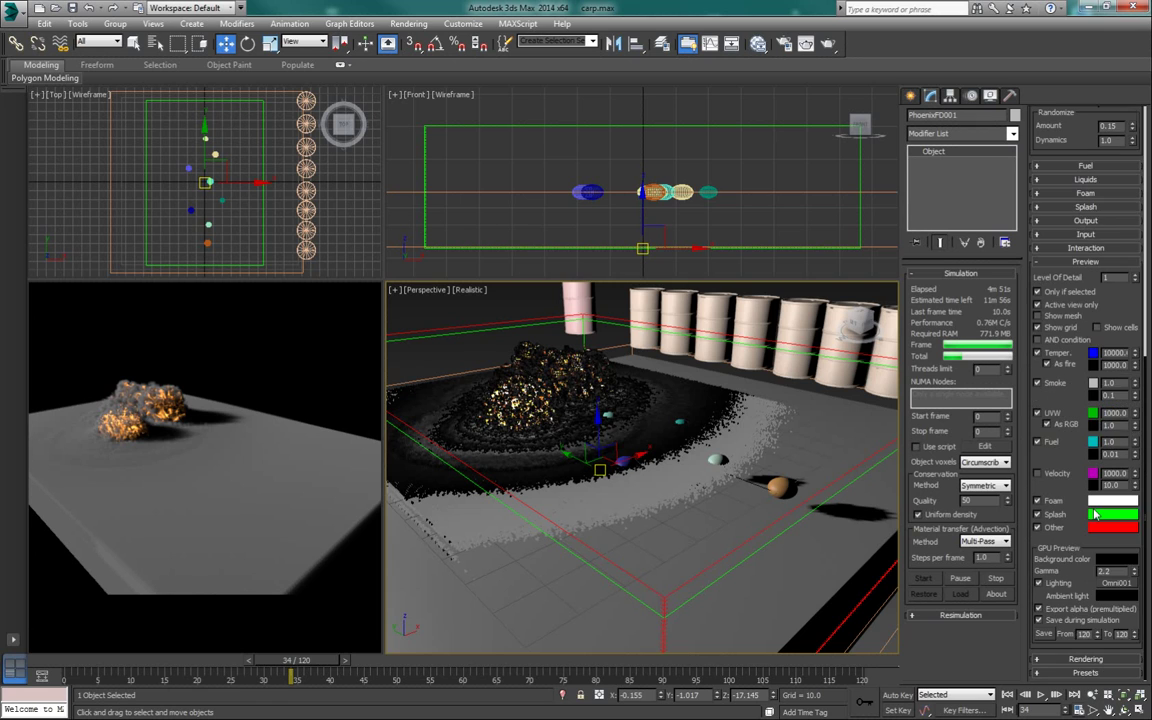
left_click(1100, 661)
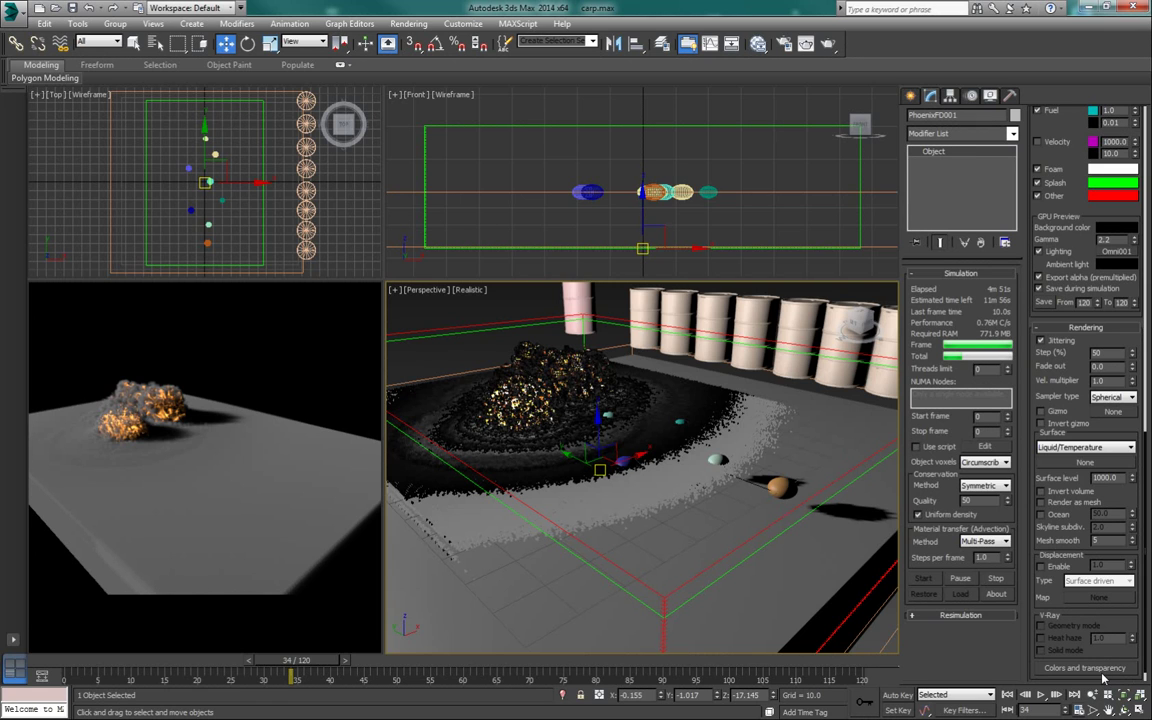
left_click(1100, 668)
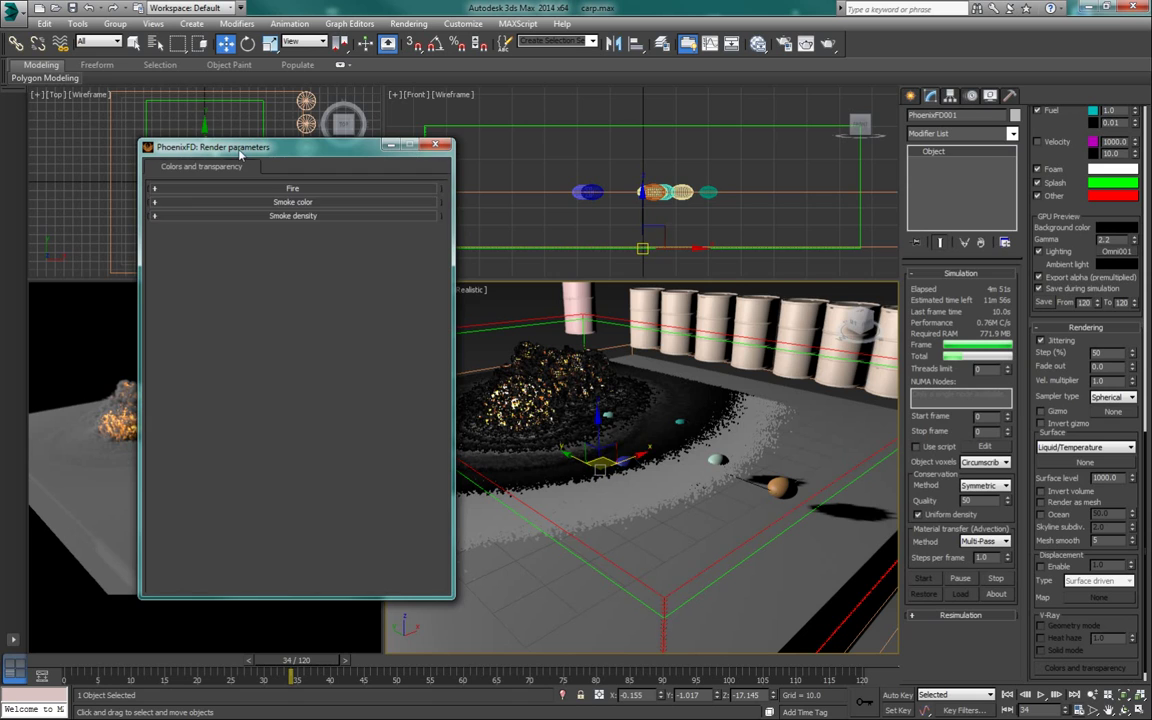
left_click_drag(307, 160, 893, 98)
left_click(910, 136)
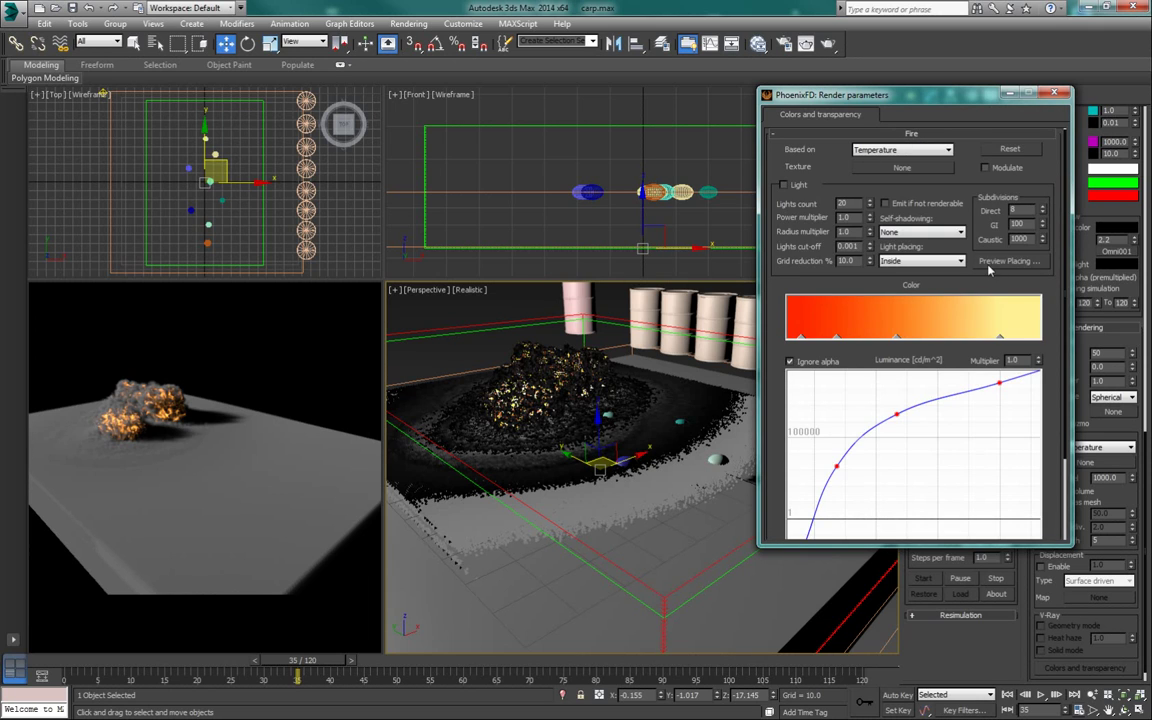
- Examine the Fire color gradient and luminance curve together with the Smoke density settings in the render parameters
scroll(1042, 345, "down", 3)
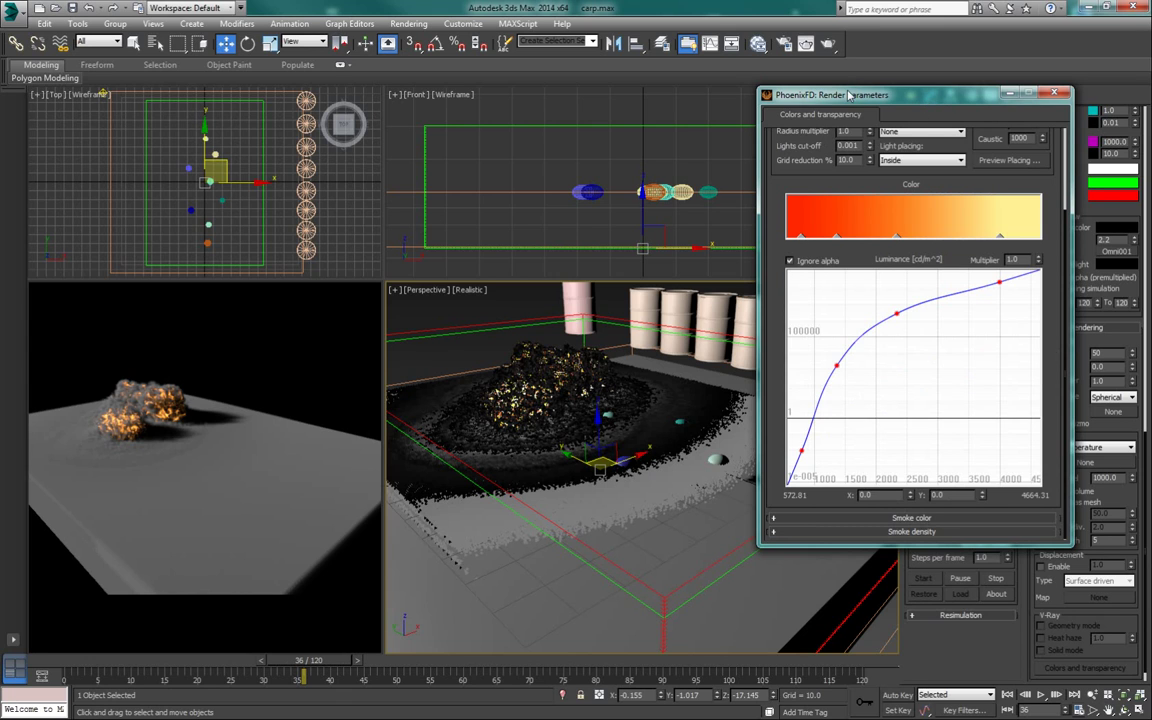
left_click_drag(848, 94, 769, 83)
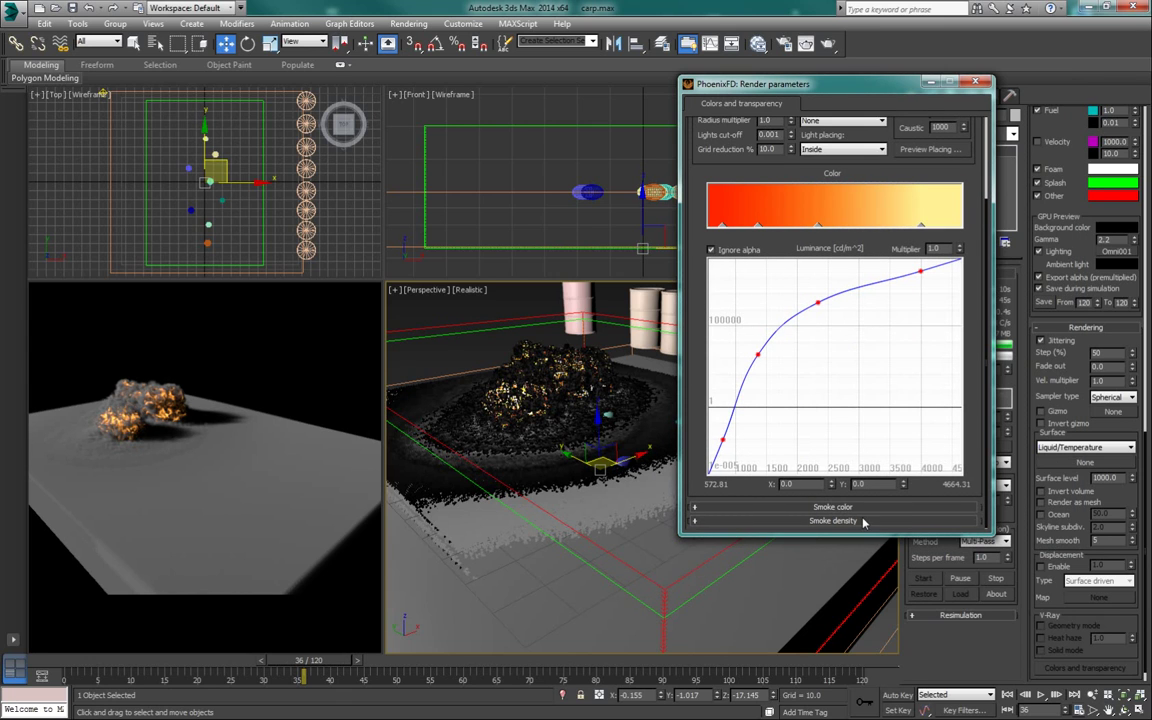
left_click(863, 521)
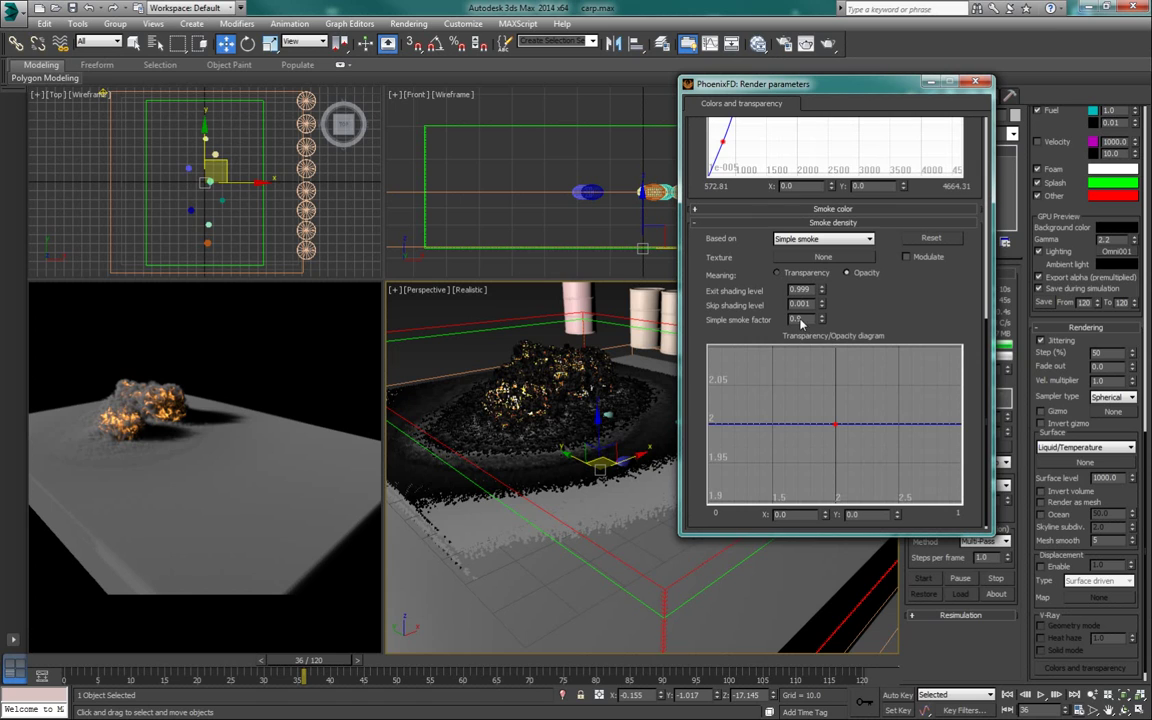
left_click(790, 212)
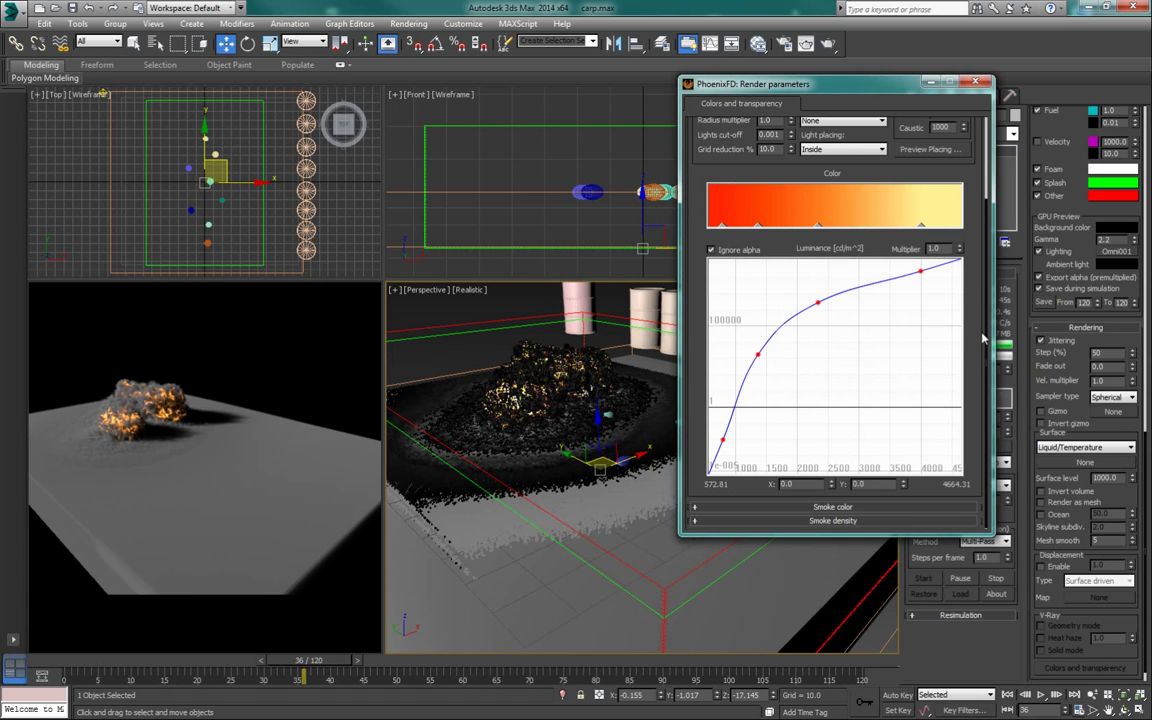
scroll(983, 340, "up", 2)
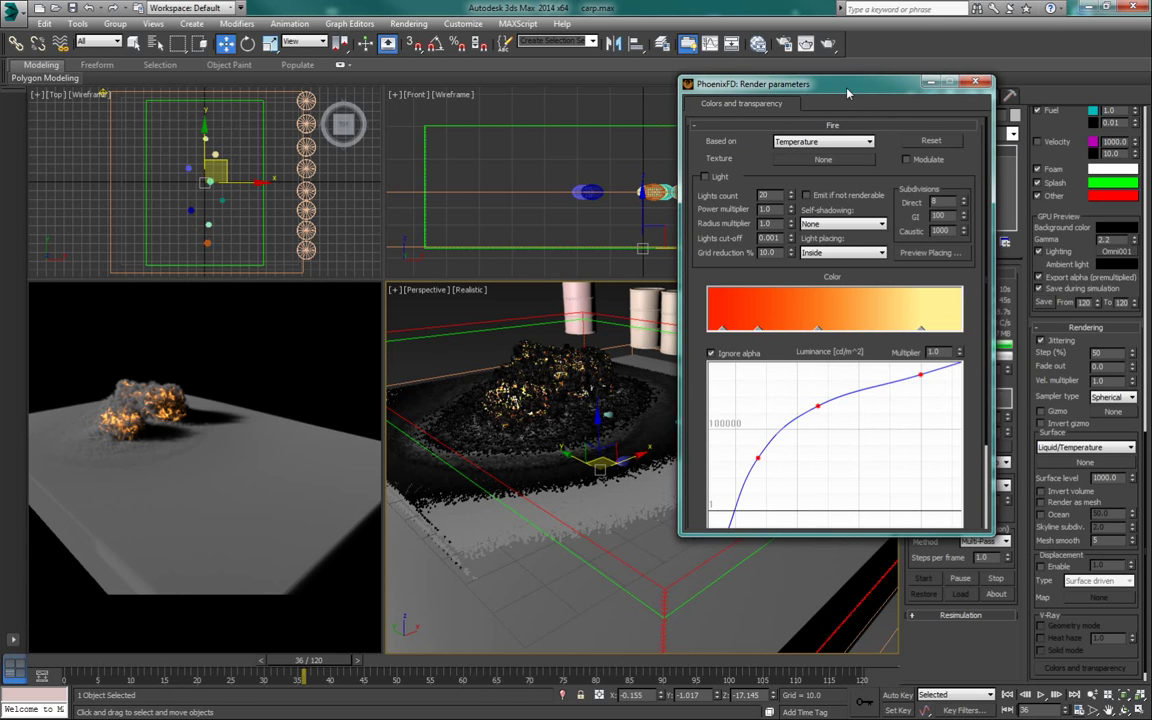
left_click_drag(764, 85, 764, 35)
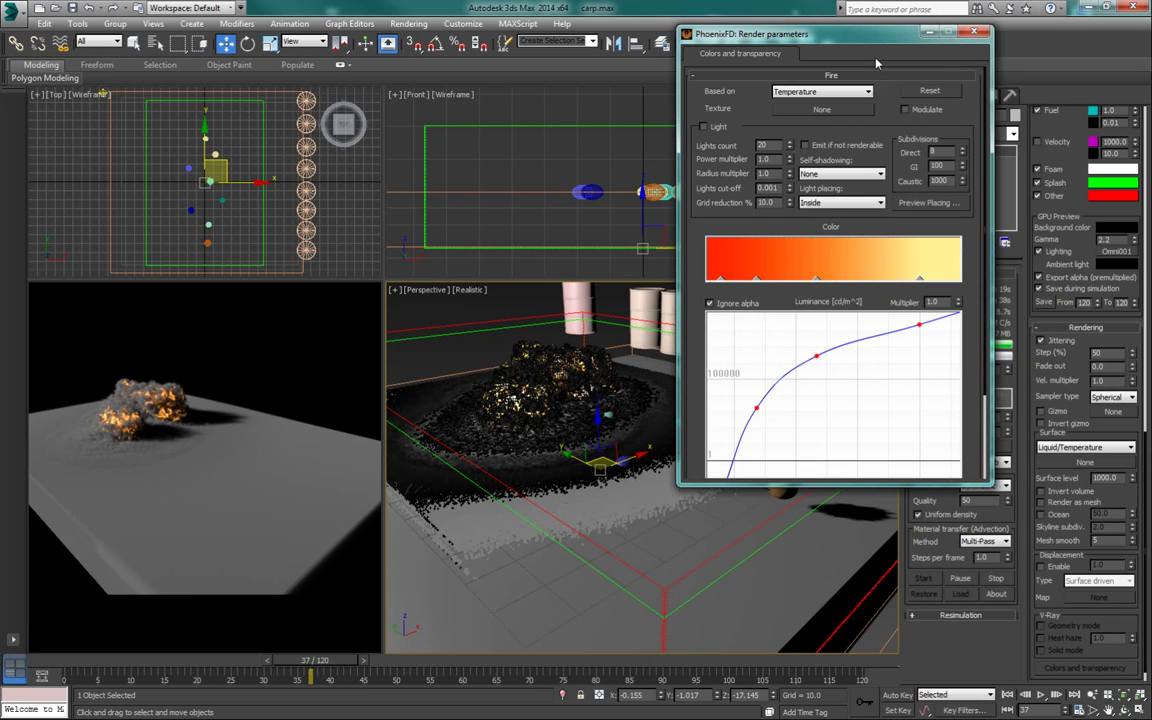
left_click_drag(872, 39, 961, 154)
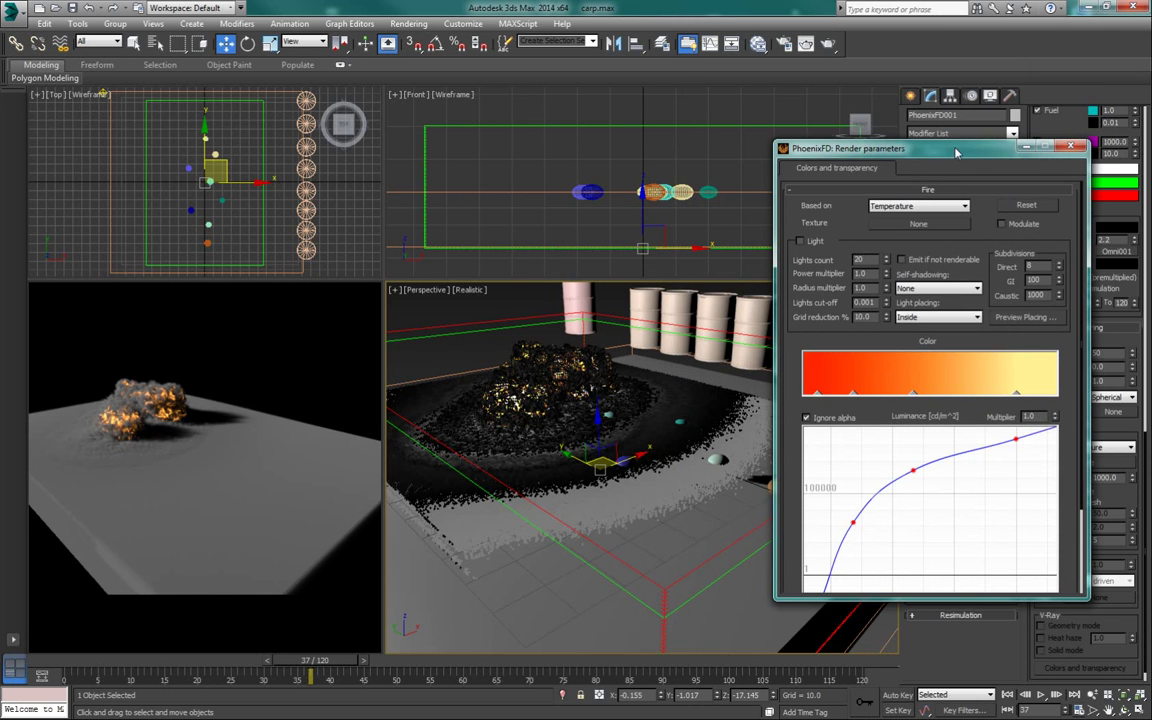
- Render the current frame of the Perspective view and place the rendered image beside the render parameters
left_click(828, 45)
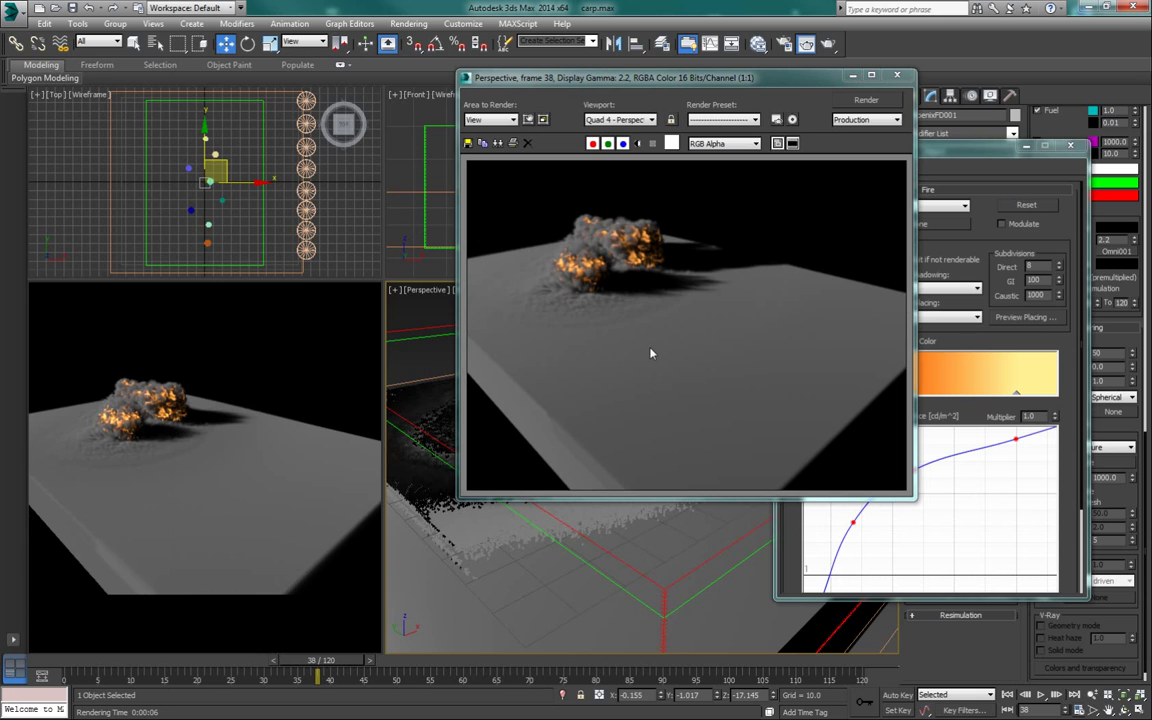
left_click_drag(756, 80, 679, 82)
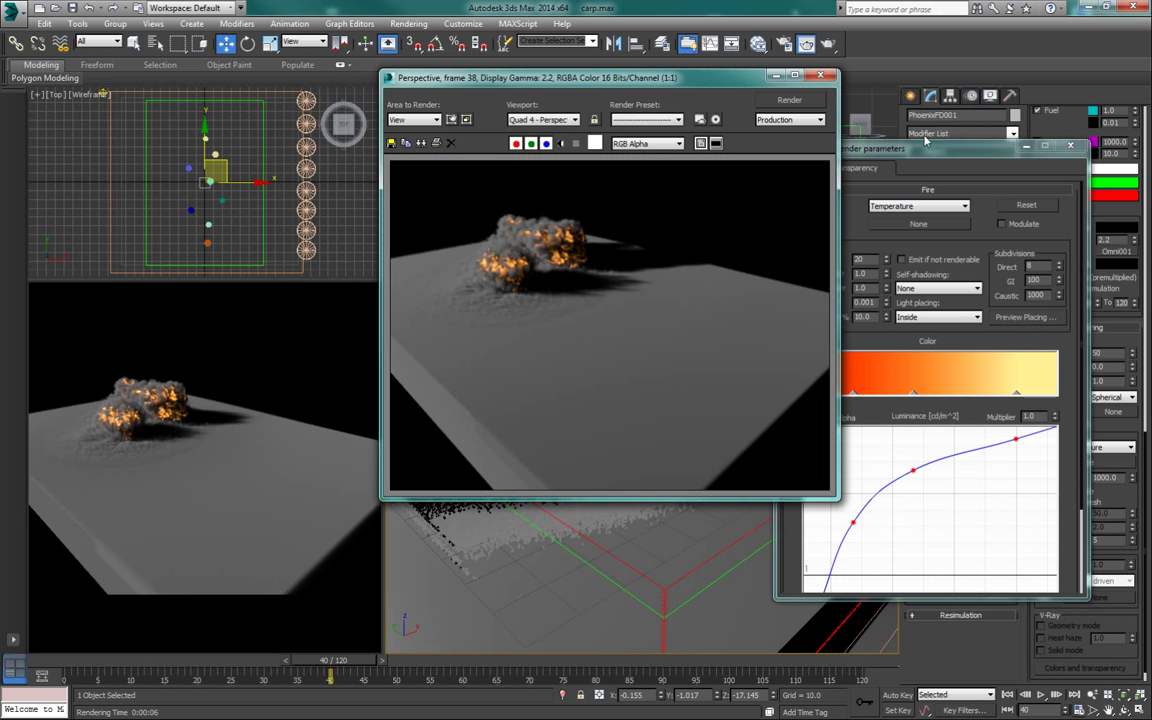
left_click_drag(724, 83, 627, 63)
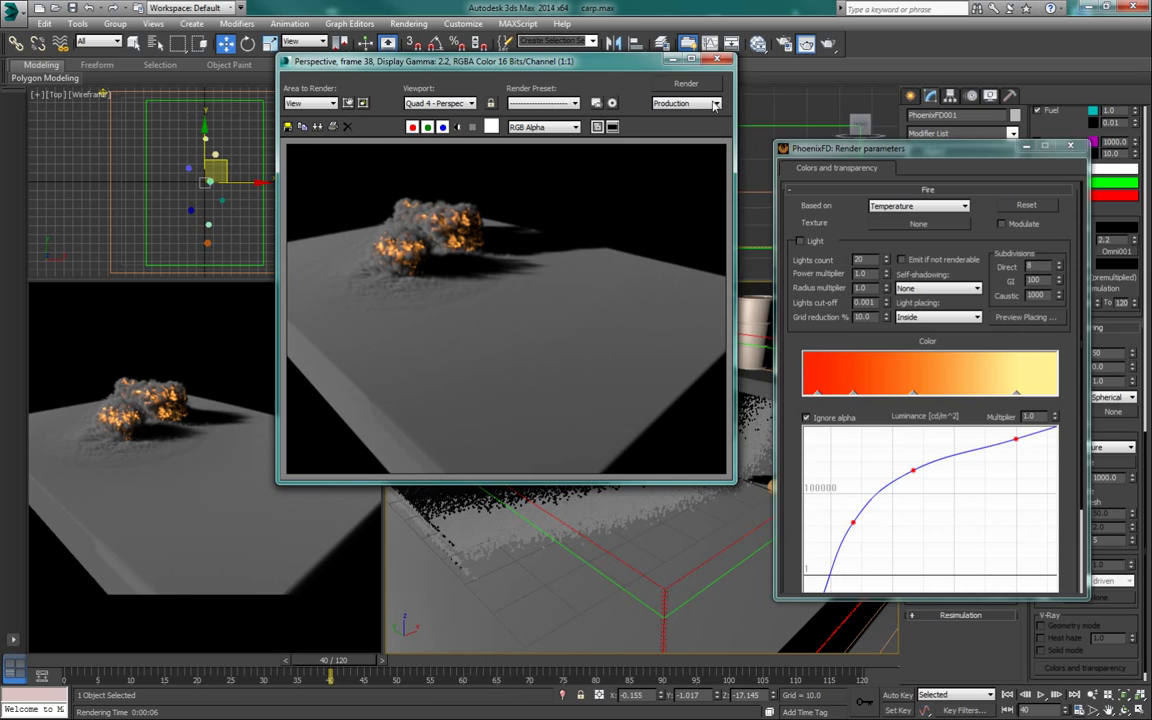
- Enable Light emission in the Fire settings and keep the render parameters beside the rendered image
left_click_drag(779, 145, 765, 111)
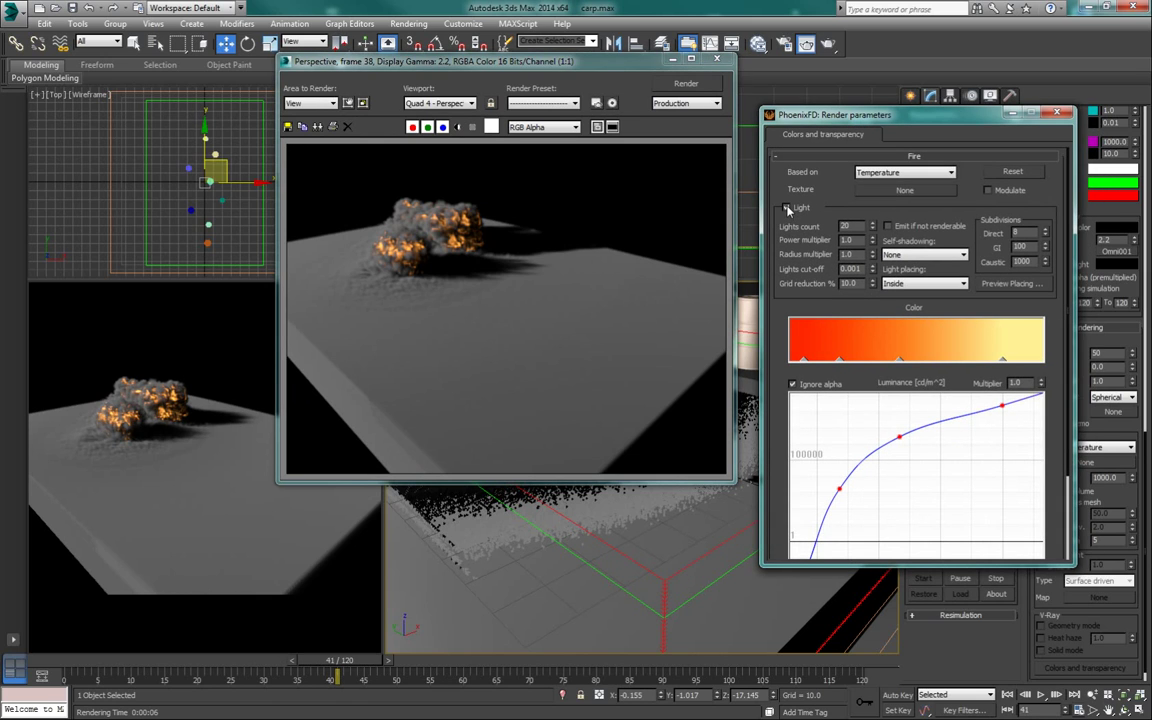
left_click(787, 208)
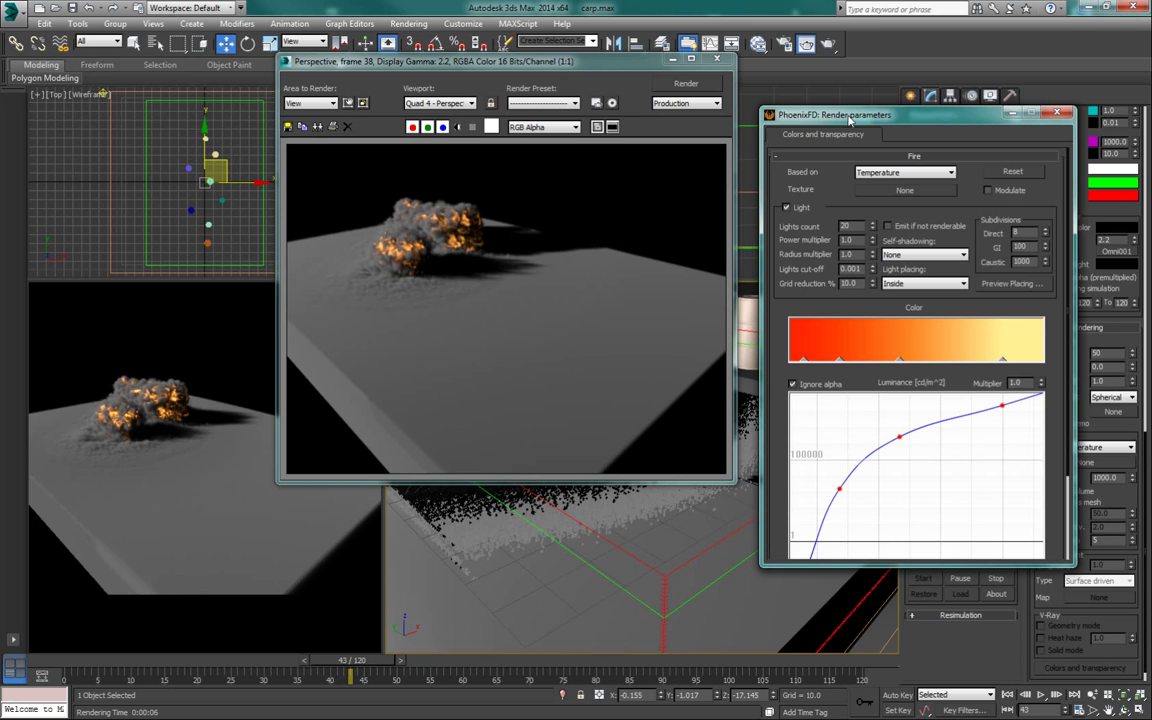
left_click_drag(848, 119, 840, 111)
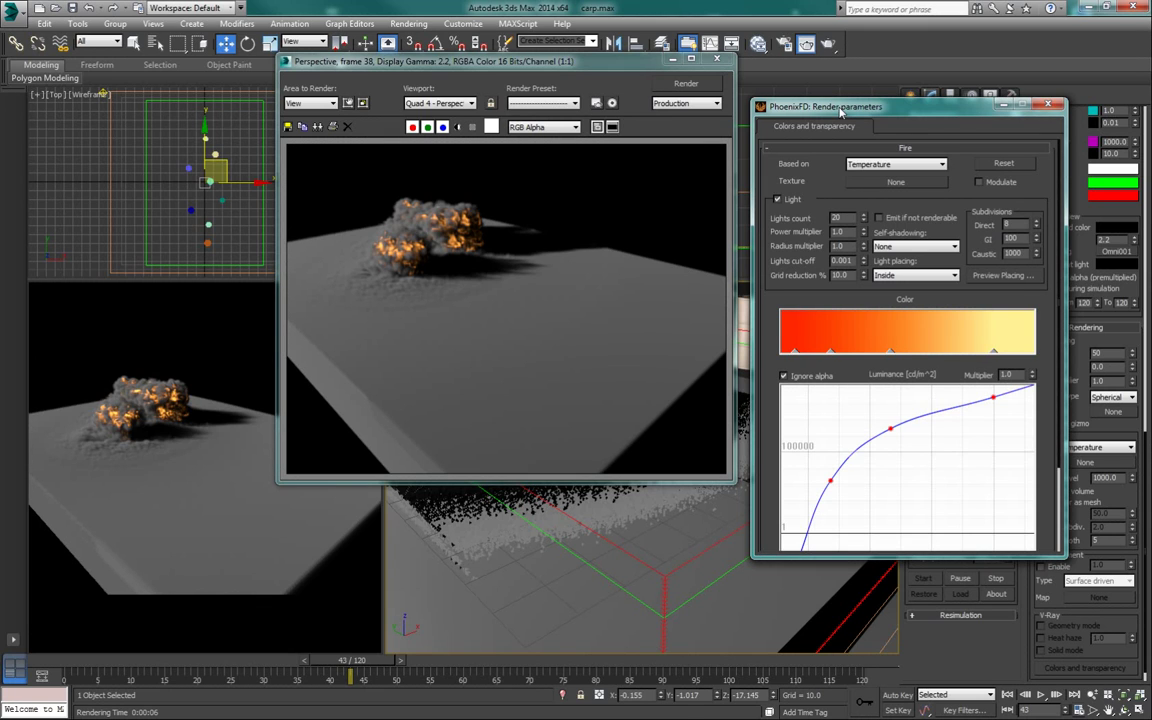
left_click_drag(840, 111, 831, 96)
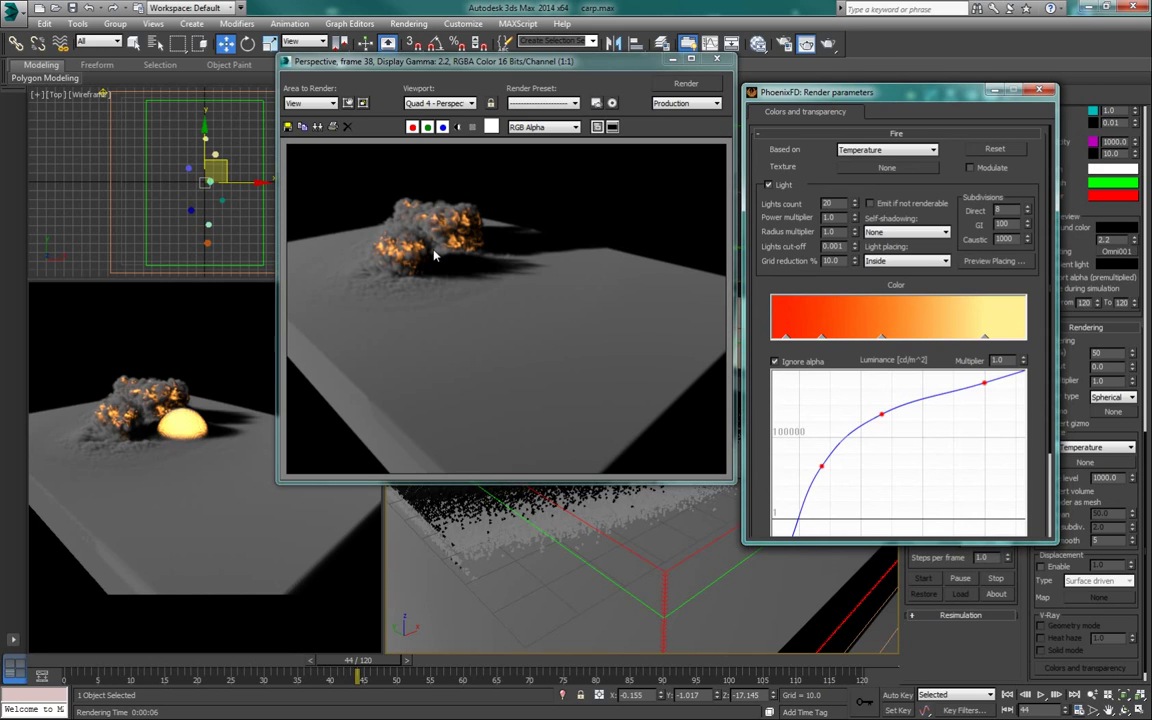
left_click_drag(948, 101, 950, 93)
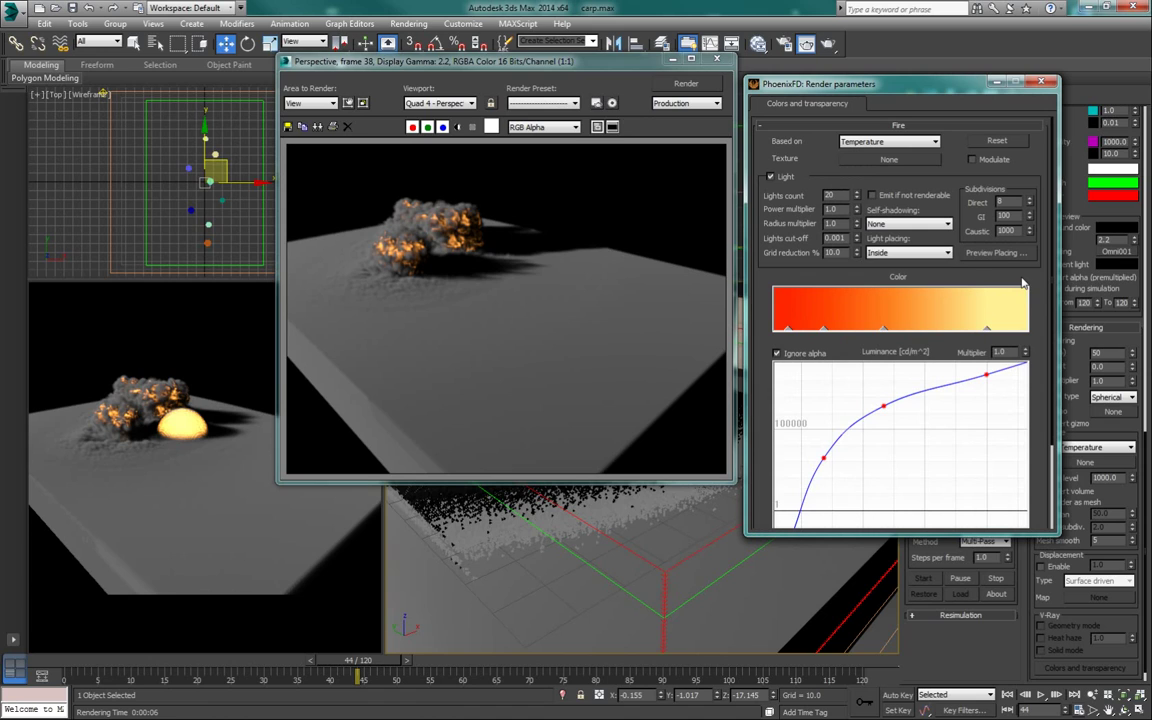
- Try the Simple light placing for the fire and preview where the lights are placed in the Perspective view
left_click(945, 255)
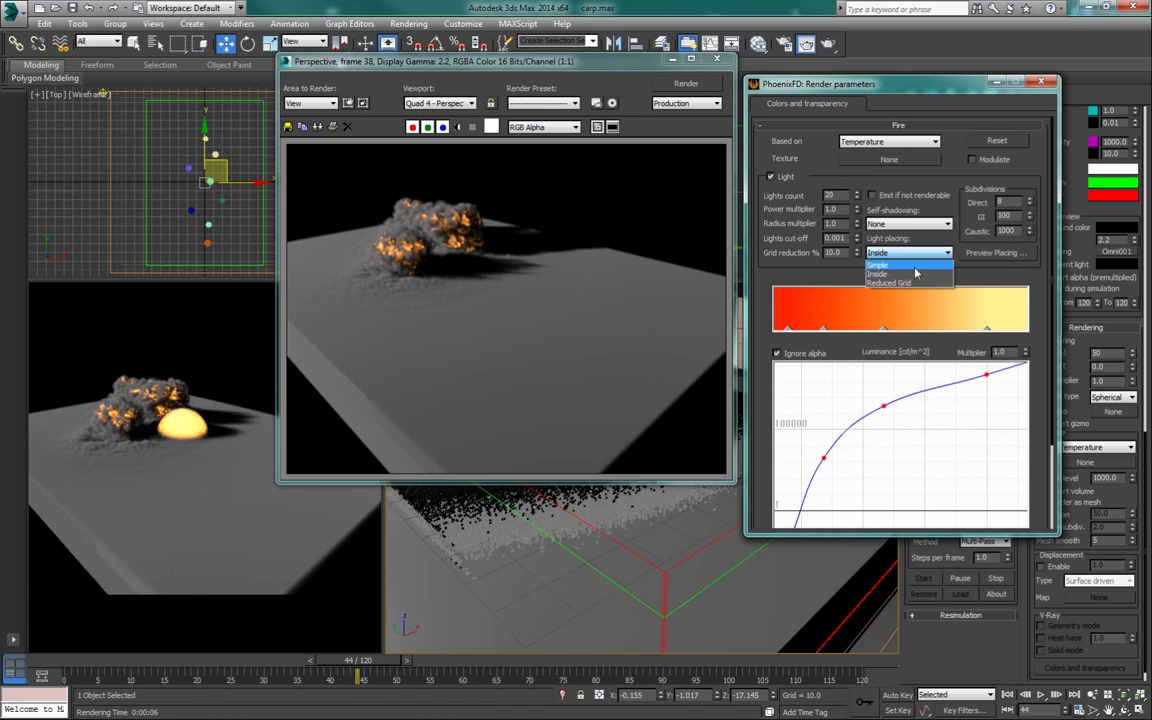
left_click(913, 266)
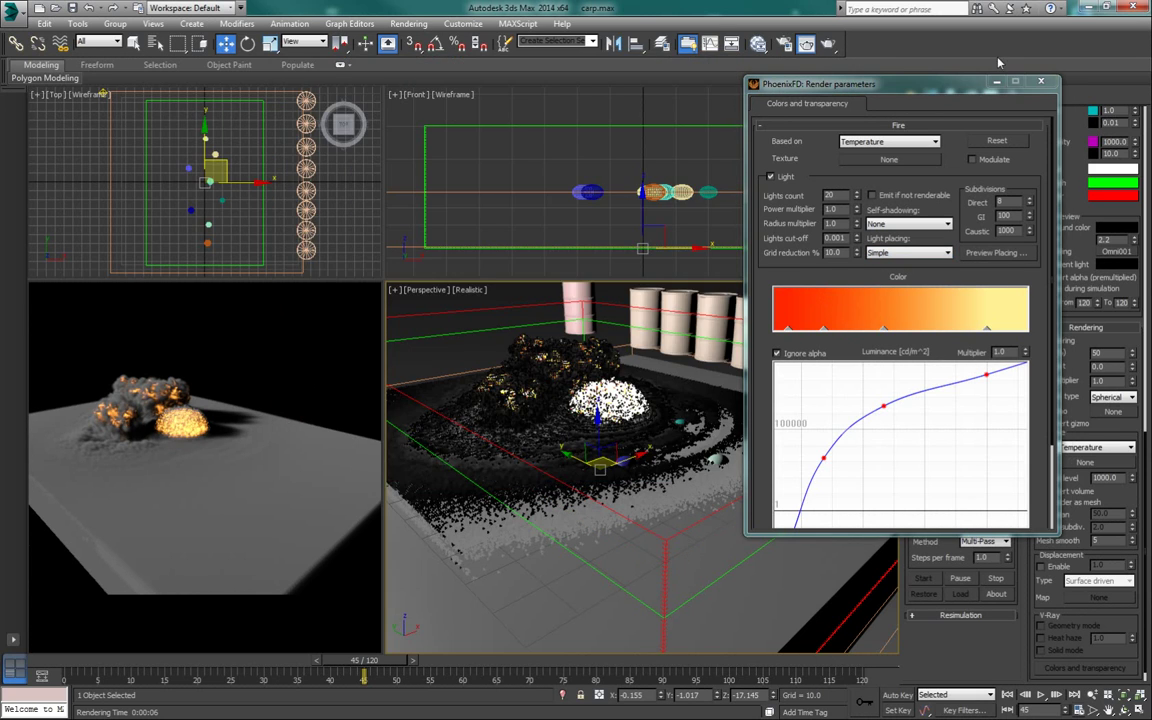
left_click_drag(941, 88, 996, 60)
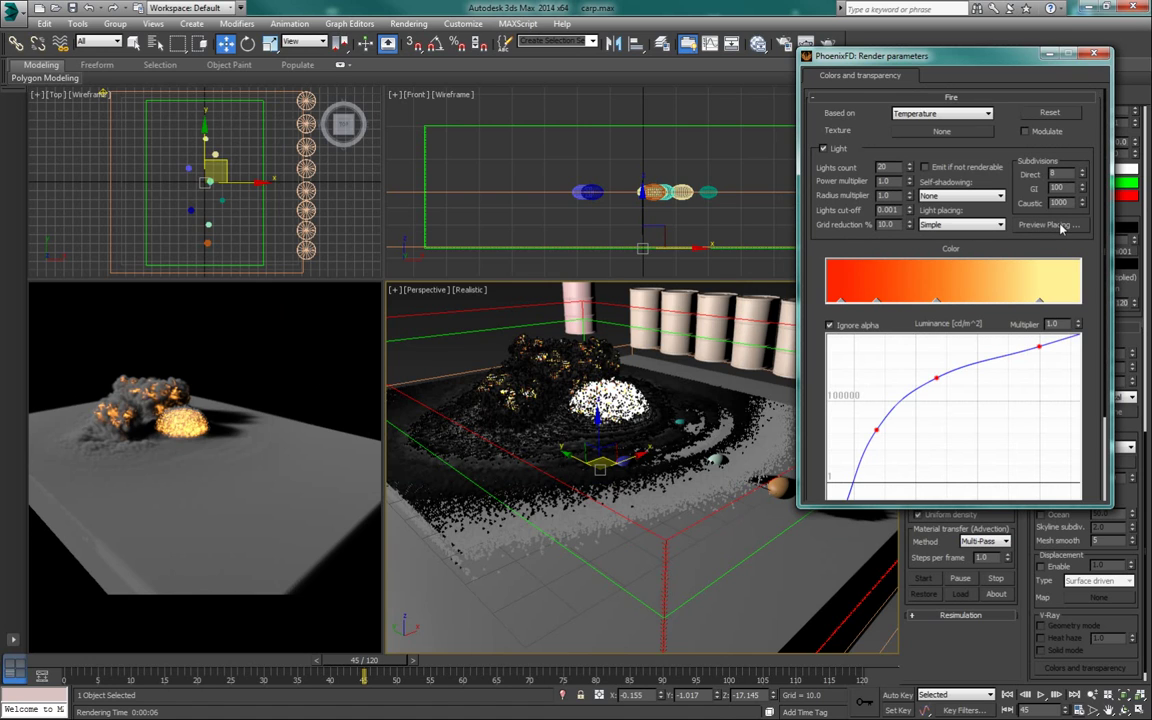
left_click(1060, 225)
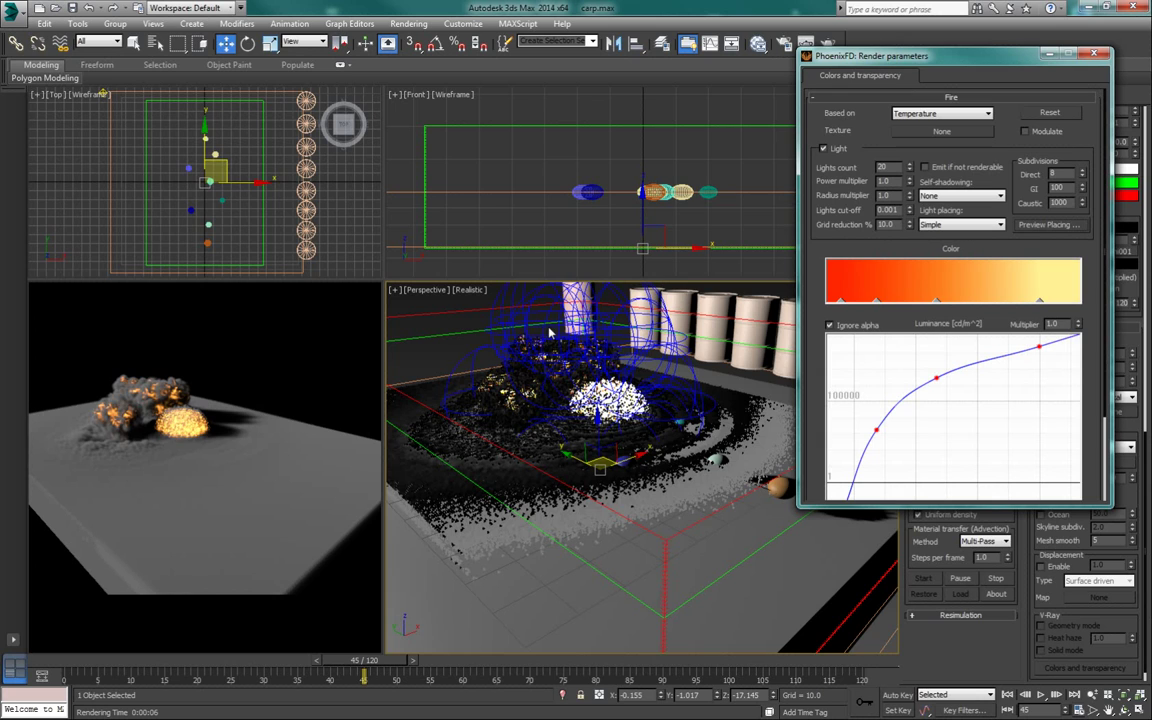
- Try a higher lights count for the fire light
left_click(968, 225)
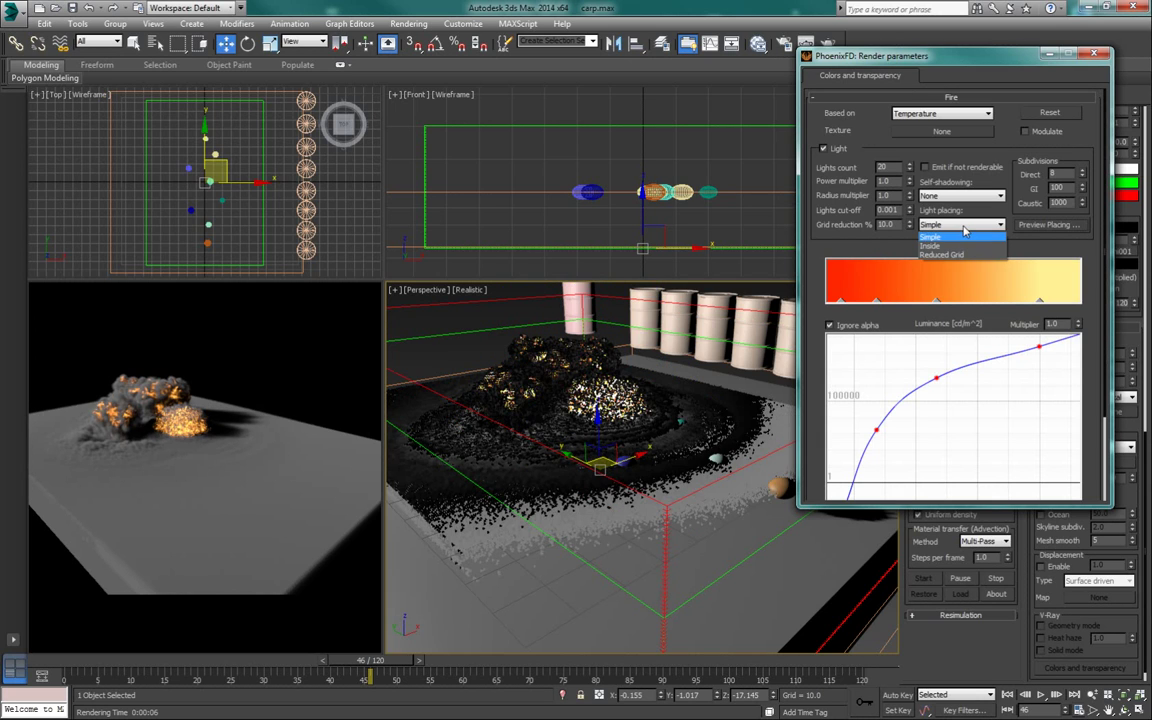
left_click(892, 169)
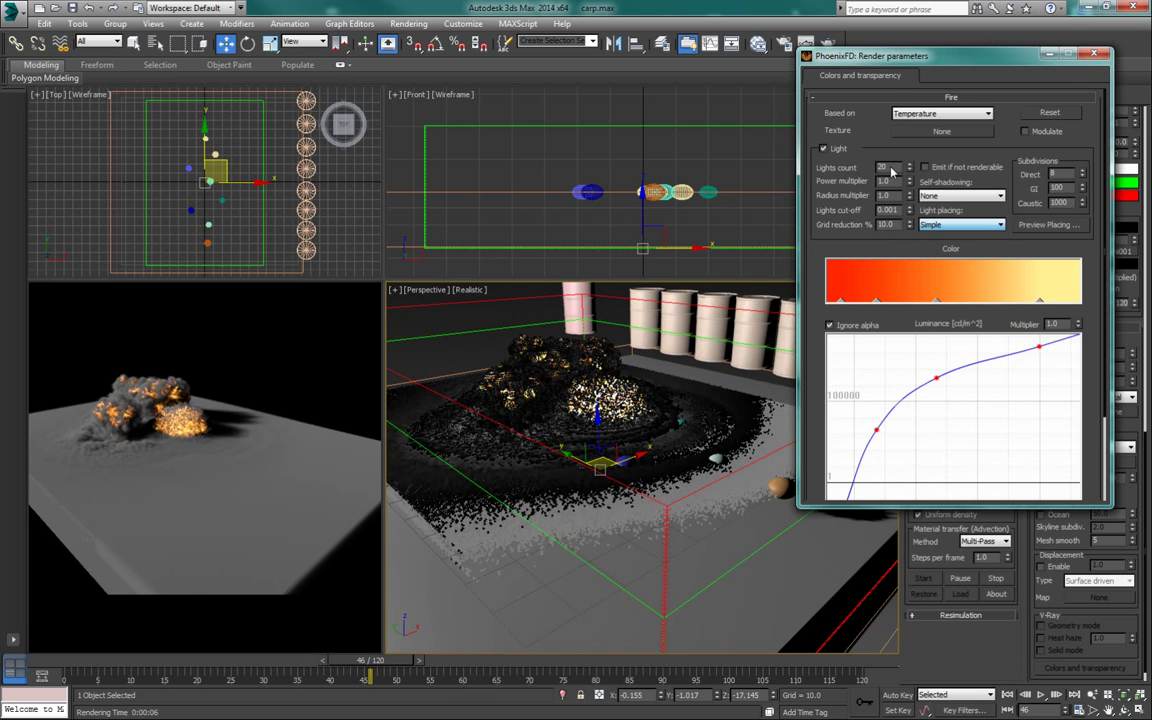
double_click(885, 168)
type("2222")
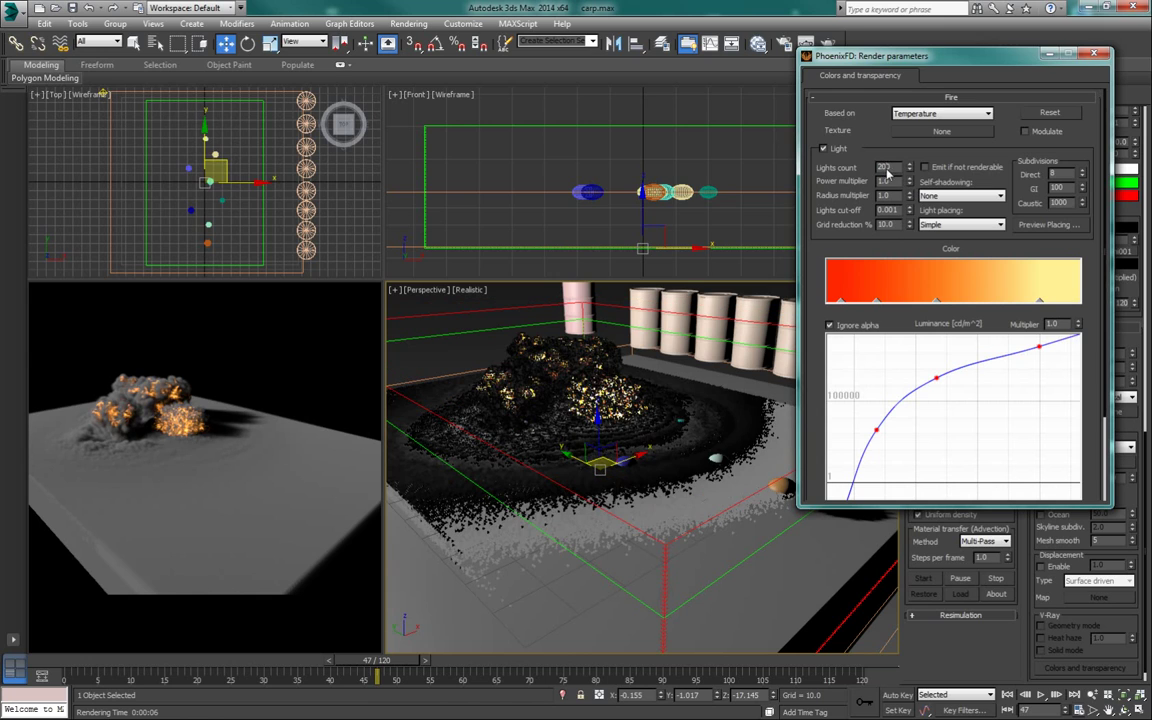
- Set the fire's light placing back to Inside and render the current frame of the Perspective view
left_click(962, 226)
left_click(950, 245)
left_click(829, 44)
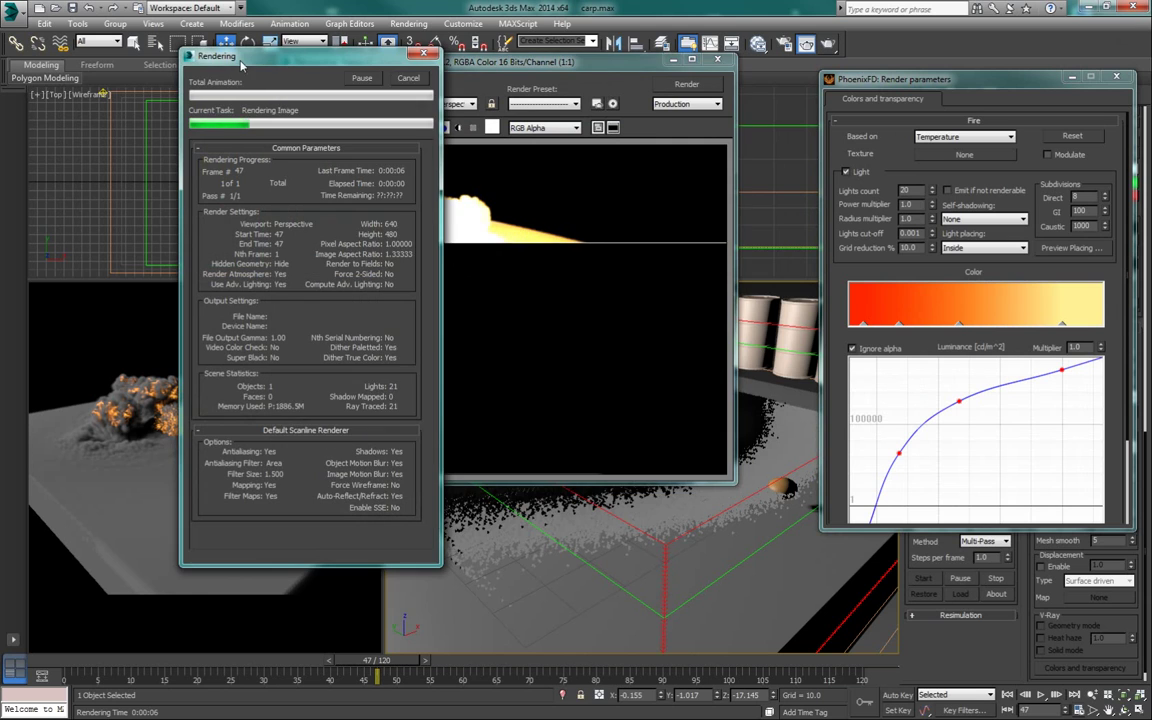
- Close the rendered image and preview the Inside light placement in the Perspective view
left_click(717, 60)
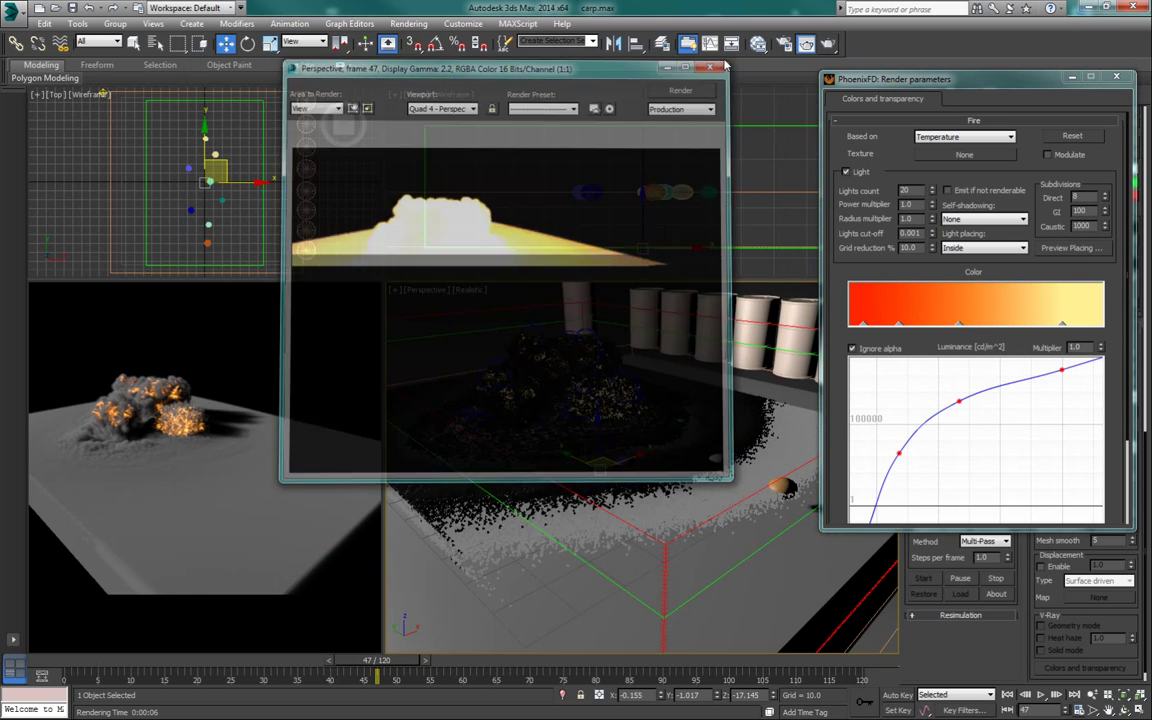
left_click(1064, 250)
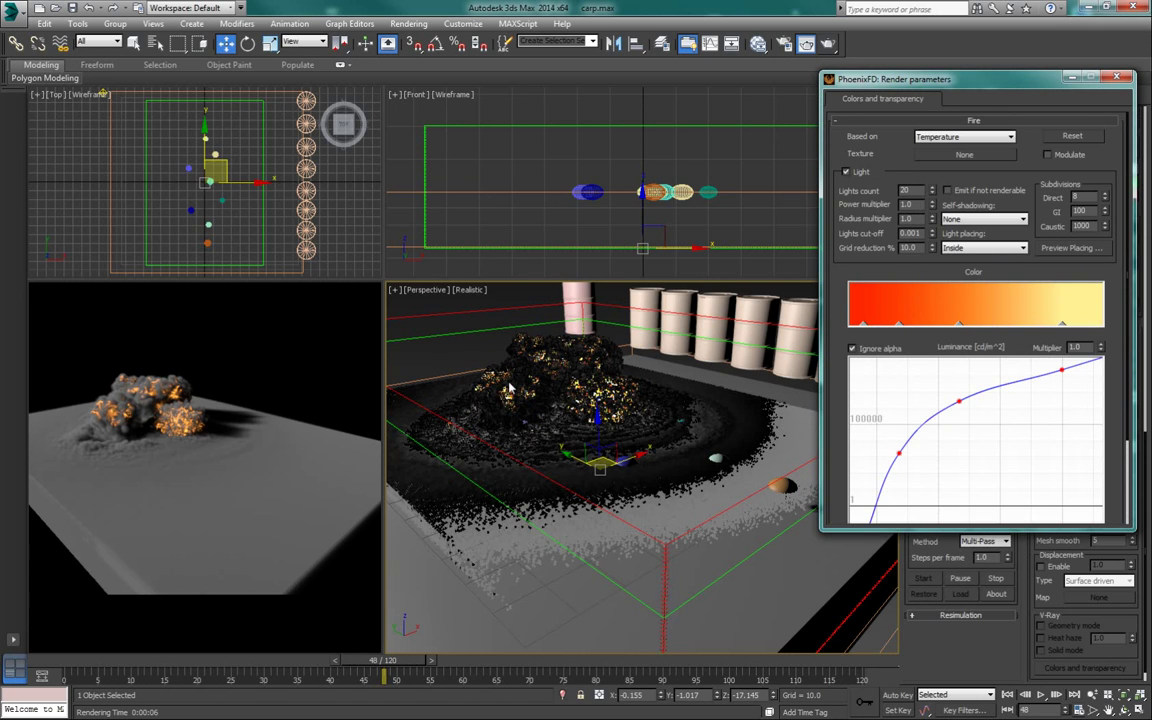
- Try 200 lights for the Inside light placing, preview the placement and set the lights count back to 20
left_click(1066, 250)
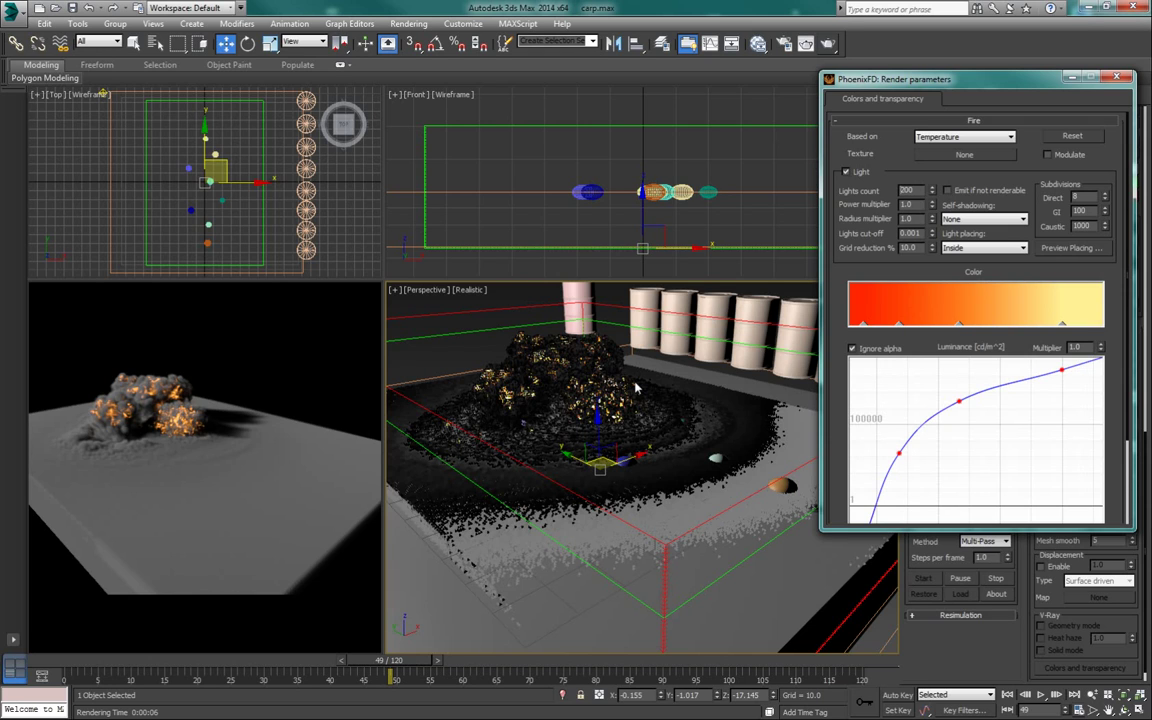
left_click(968, 83)
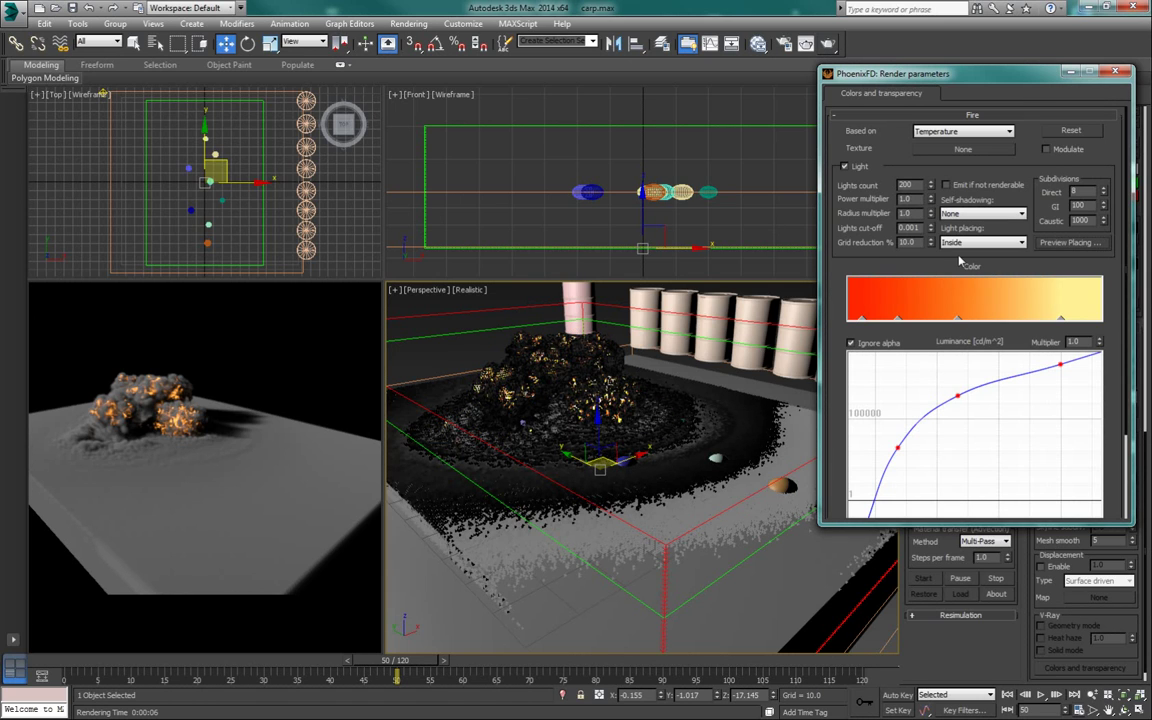
double_click(909, 185)
left_click(909, 185)
key("Return")
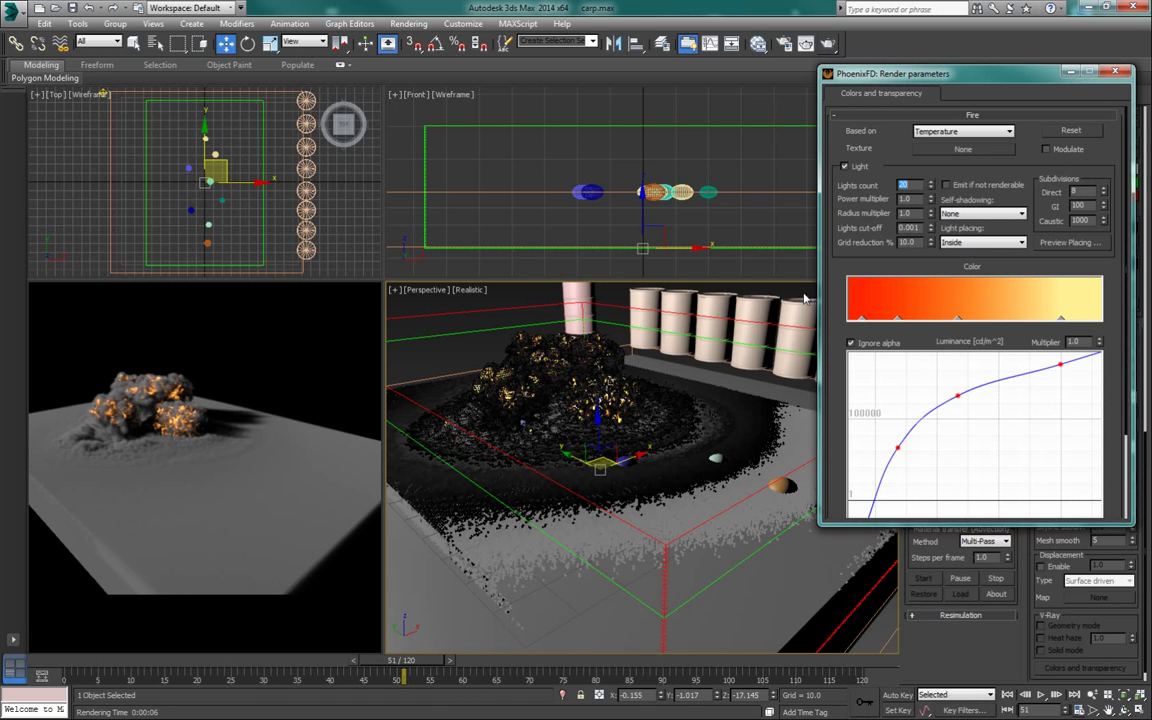
- Change the fire's light placing from Inside to Reduced Grid
left_click(966, 243)
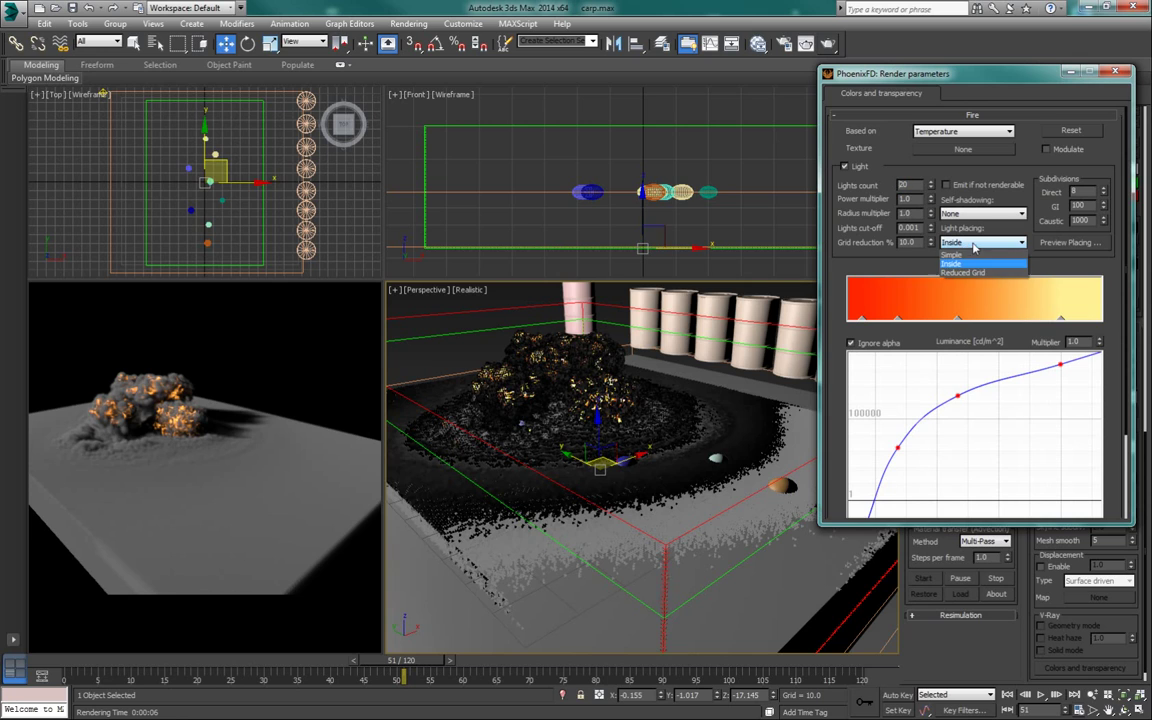
left_click(972, 244)
left_click(979, 246)
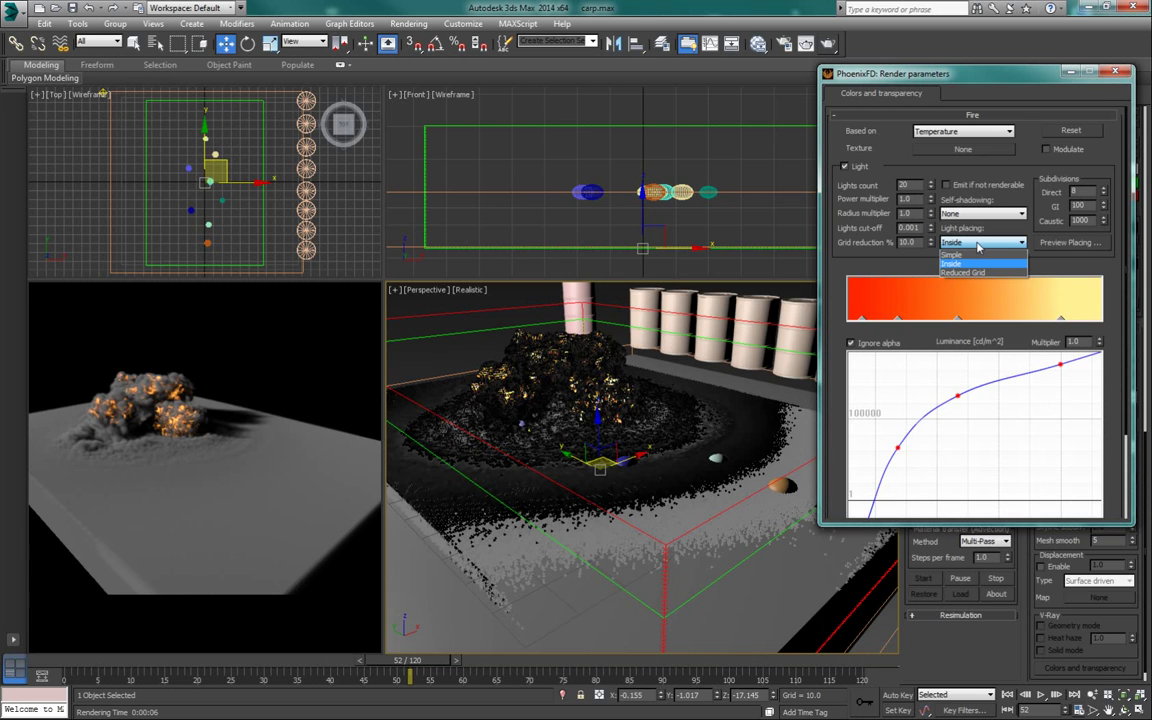
left_click(892, 272)
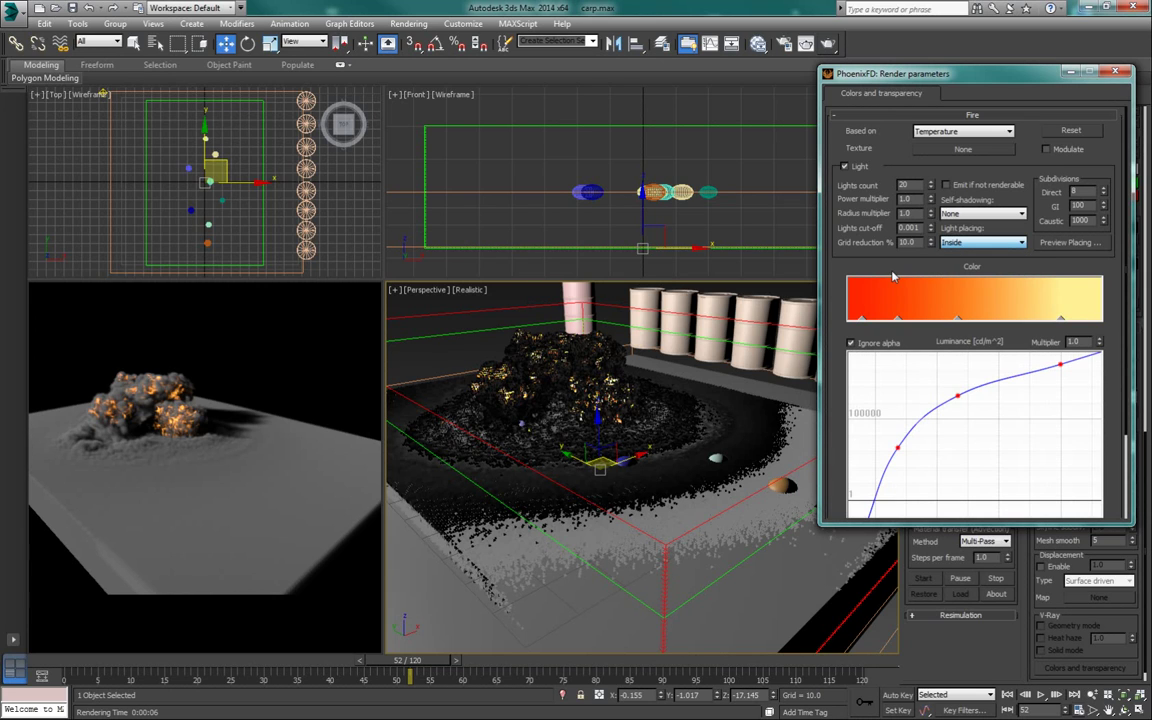
left_click_drag(914, 214, 891, 202)
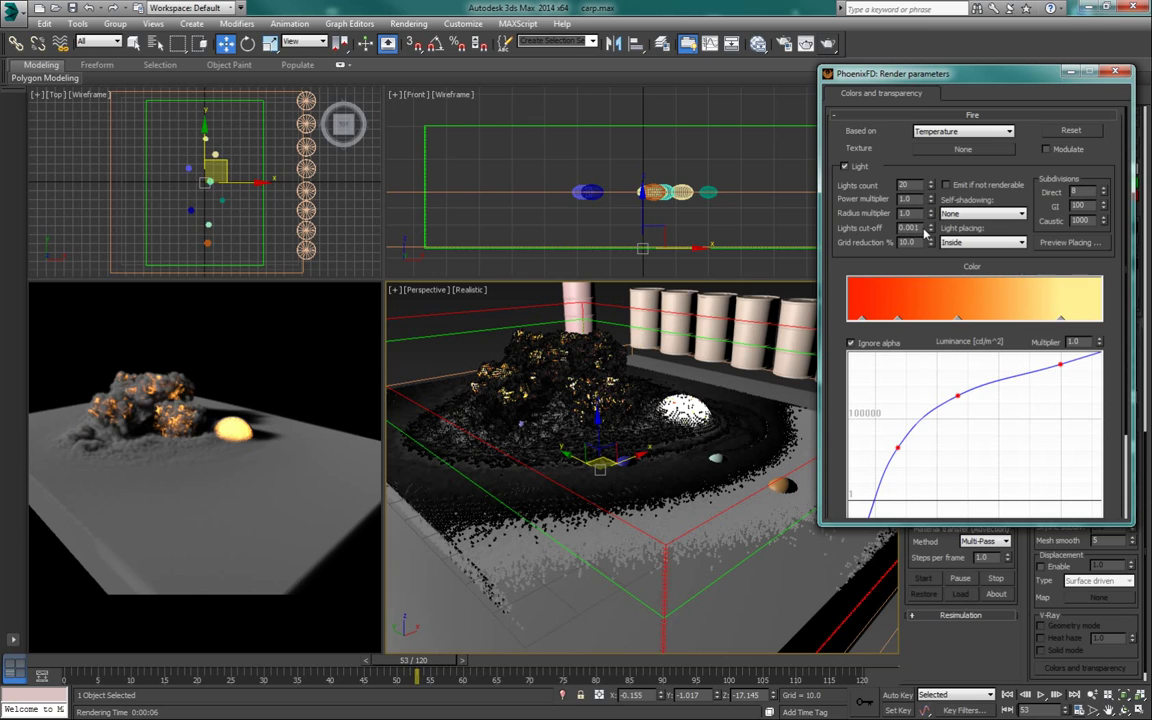
left_click(993, 246)
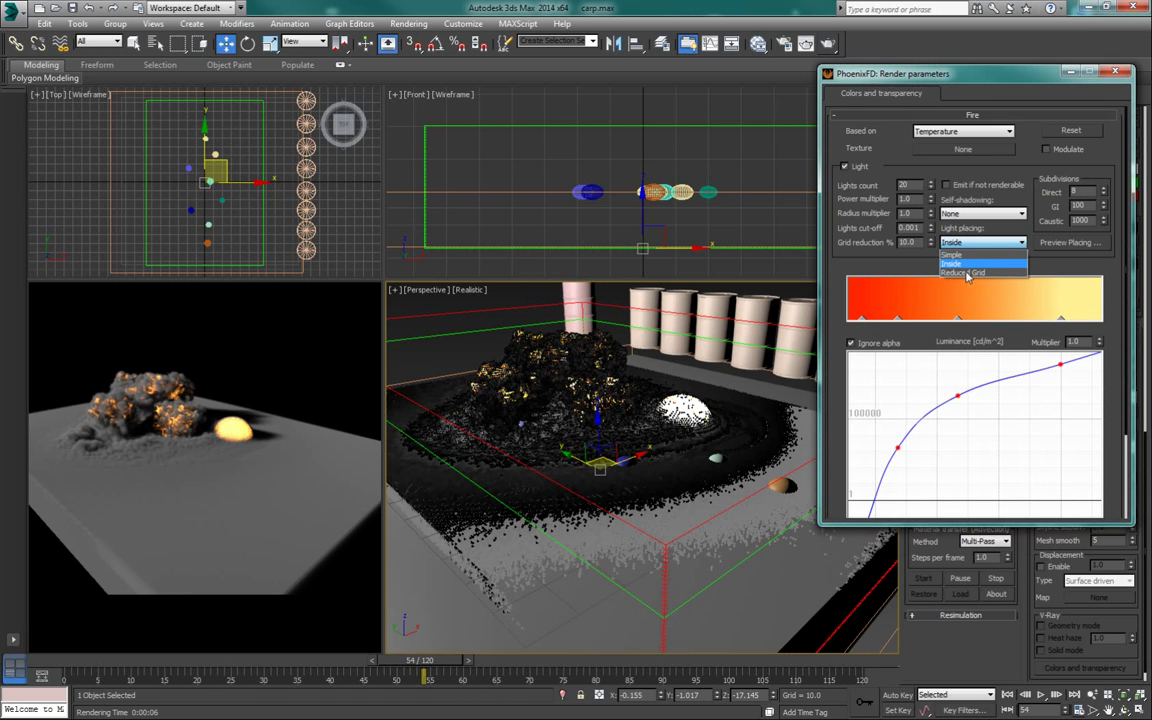
left_click(962, 273)
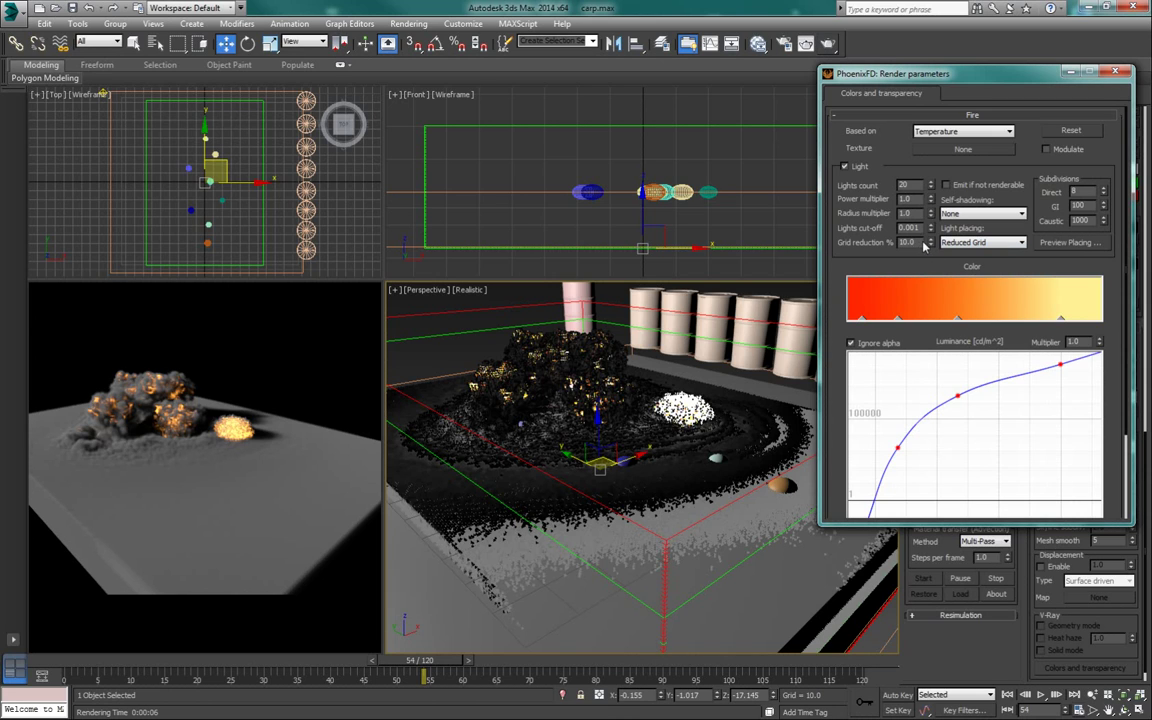
- Try a grid reduction of 100 % for the fire light and close the Render To Texture window
double_click(899, 243)
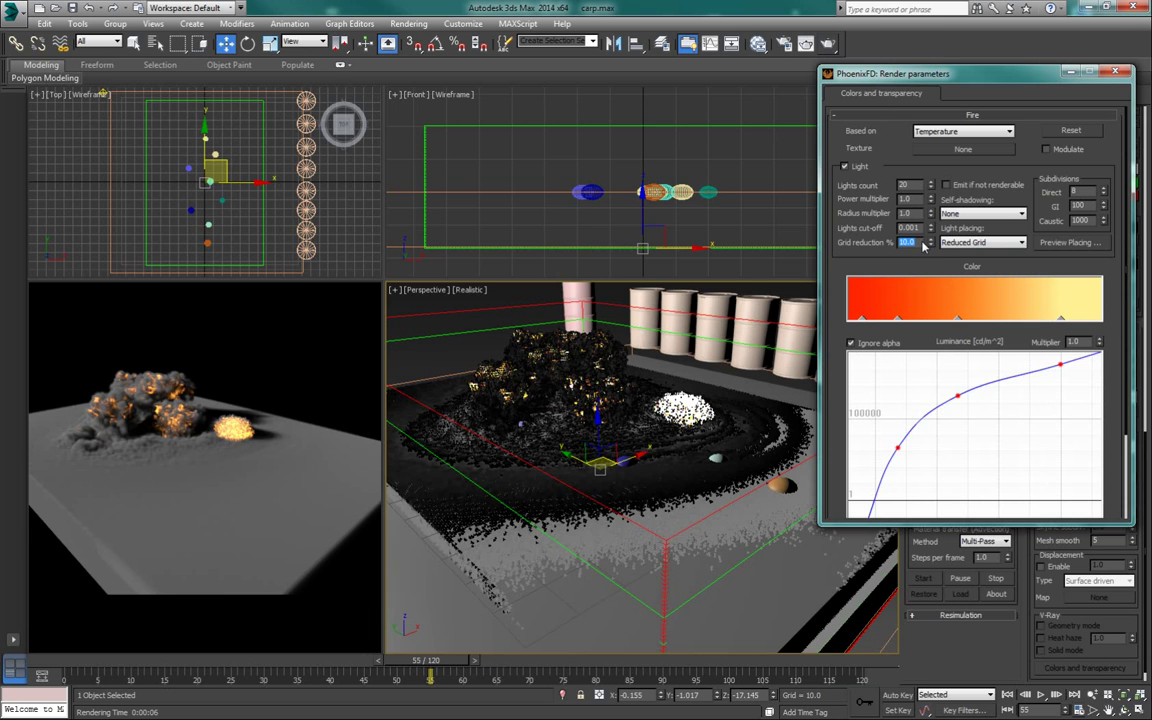
key("Return")
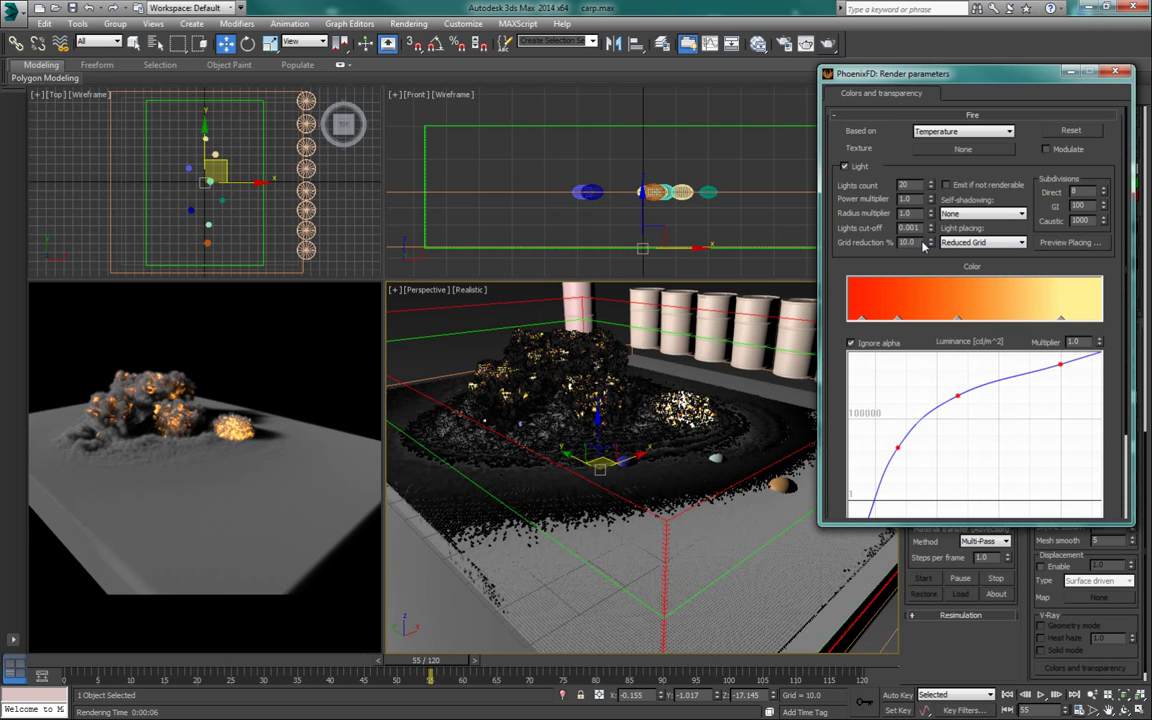
key("0")
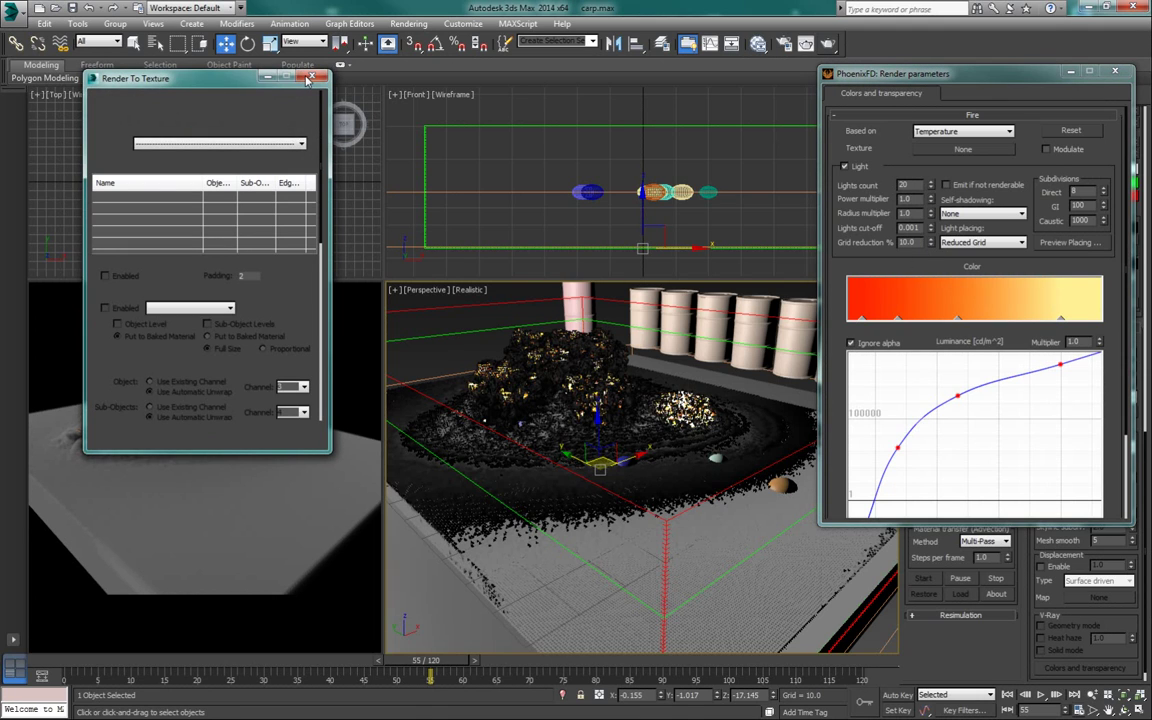
left_click(309, 79)
key("q")
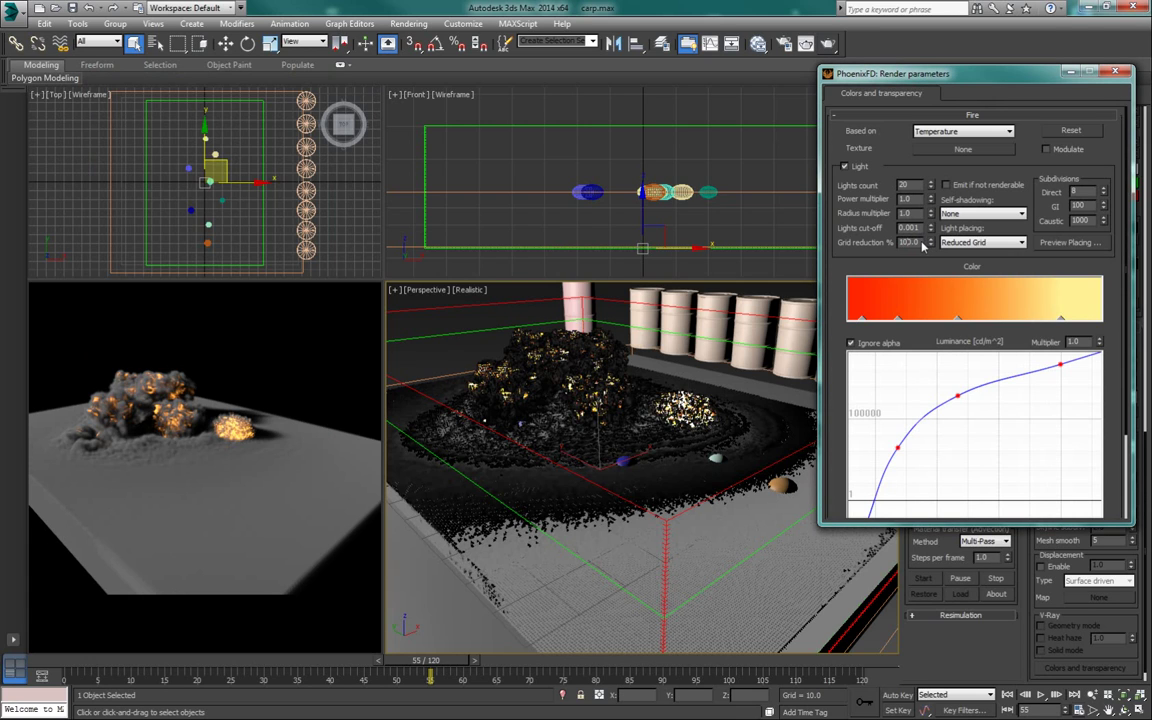
double_click(918, 243)
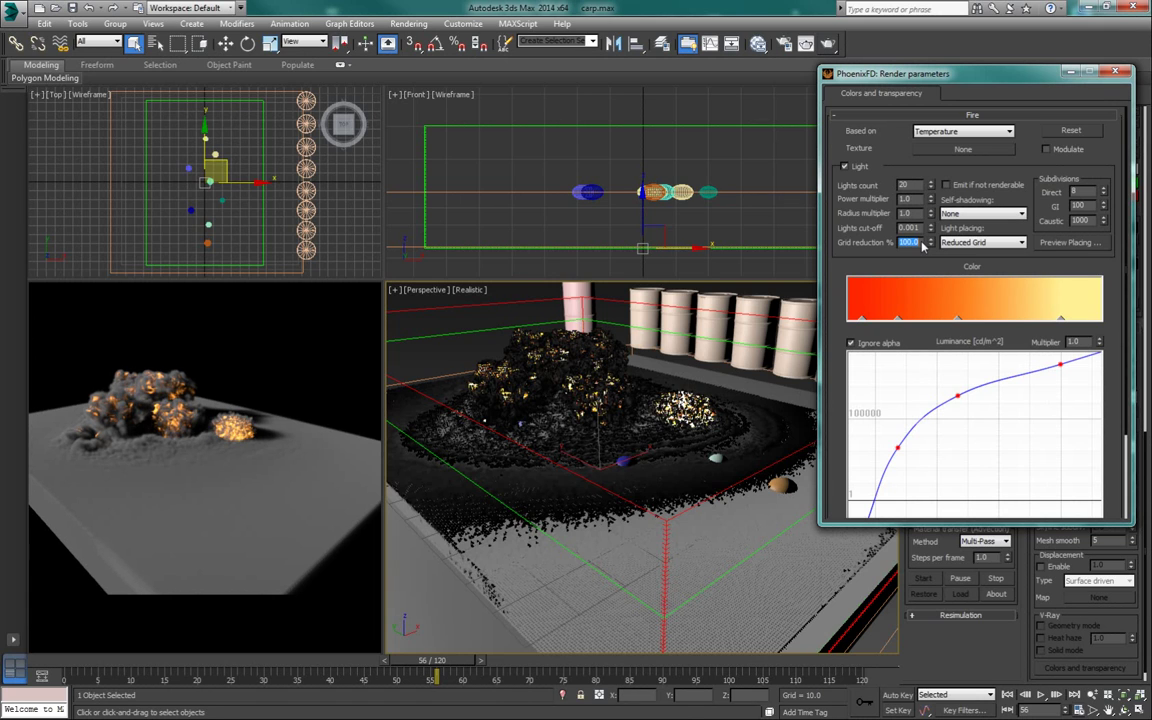
key("Return")
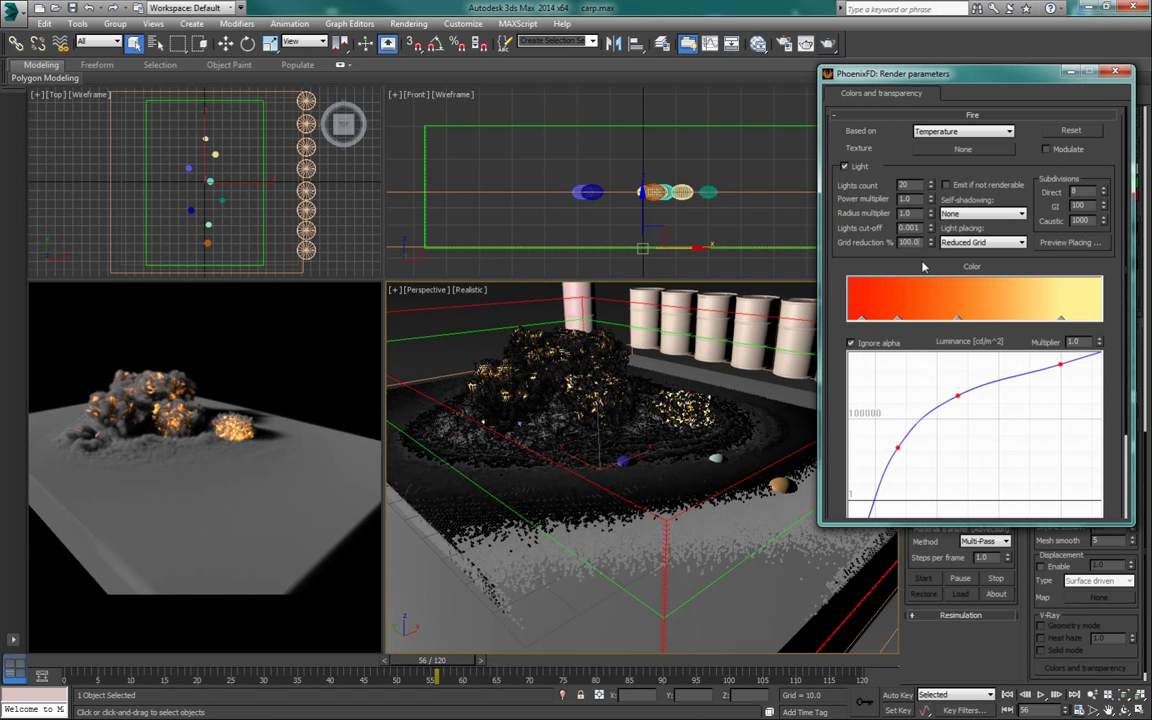
- Set the grid reduction back to 10 % and preview the Reduced Grid light placement in the Perspective view
double_click(909, 243)
type("12")
key("Return")
left_click(930, 246)
left_click(930, 246)
left_click(1074, 243)
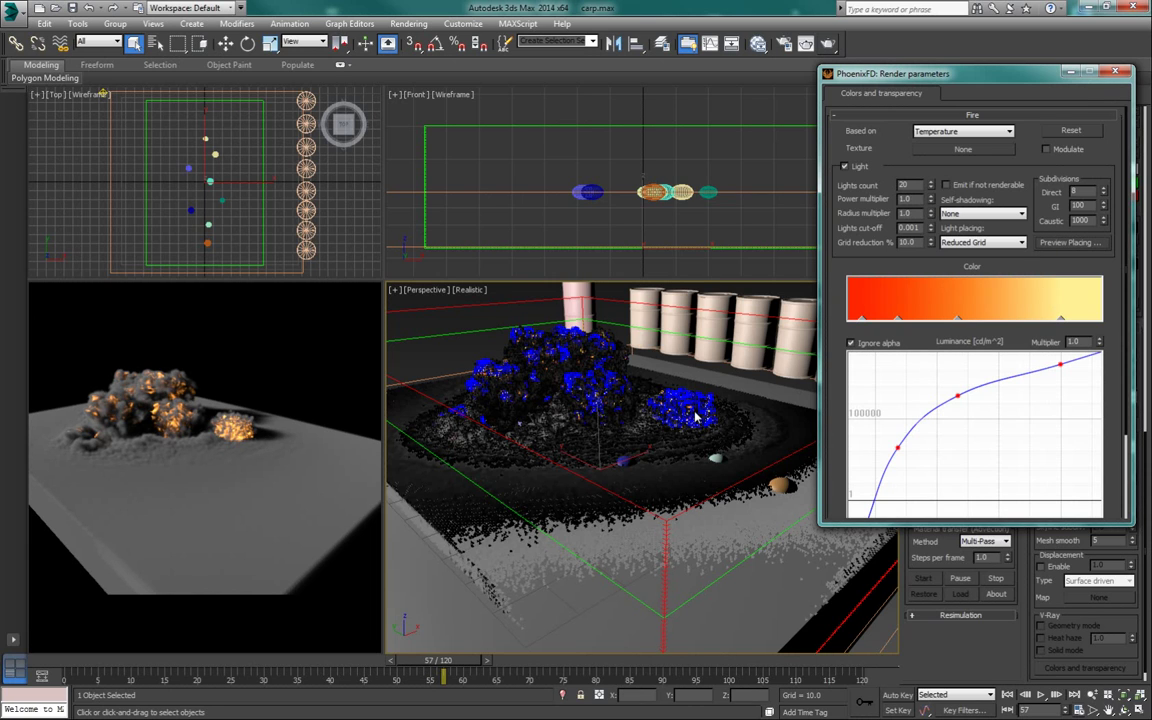
- Try a grid reduction of 1 % and preview where the lights are placed in the Perspective view
left_click(908, 243)
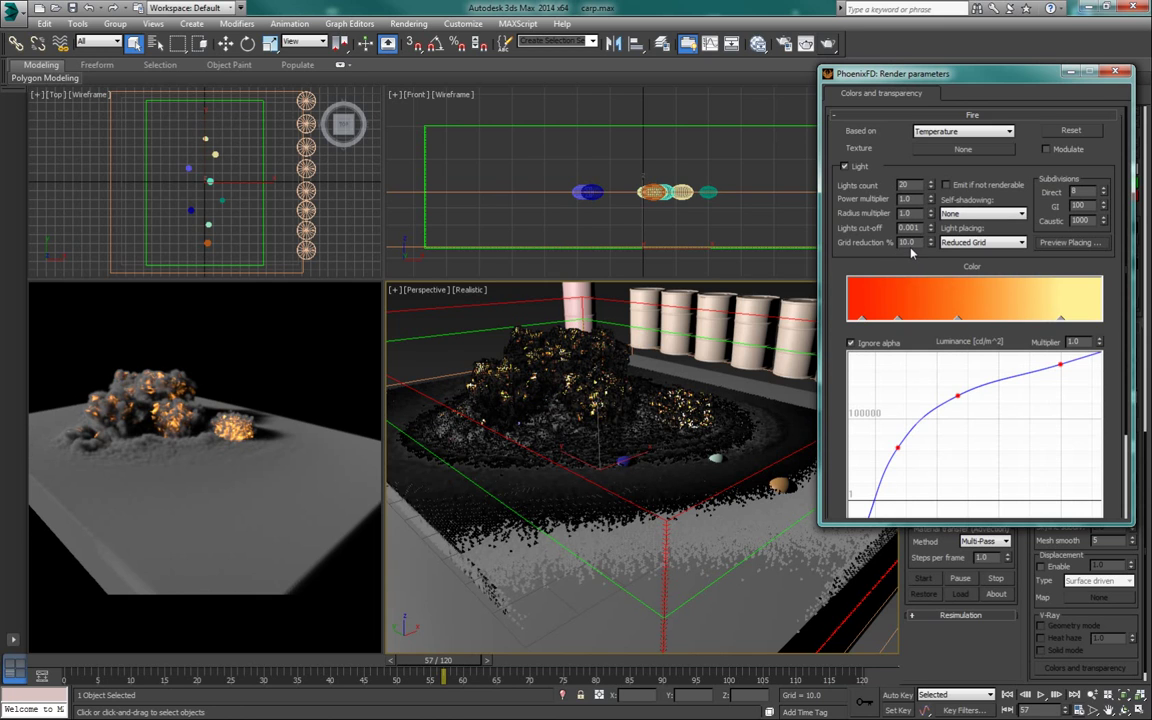
key("BackSpace")
key("Return")
left_click(1069, 245)
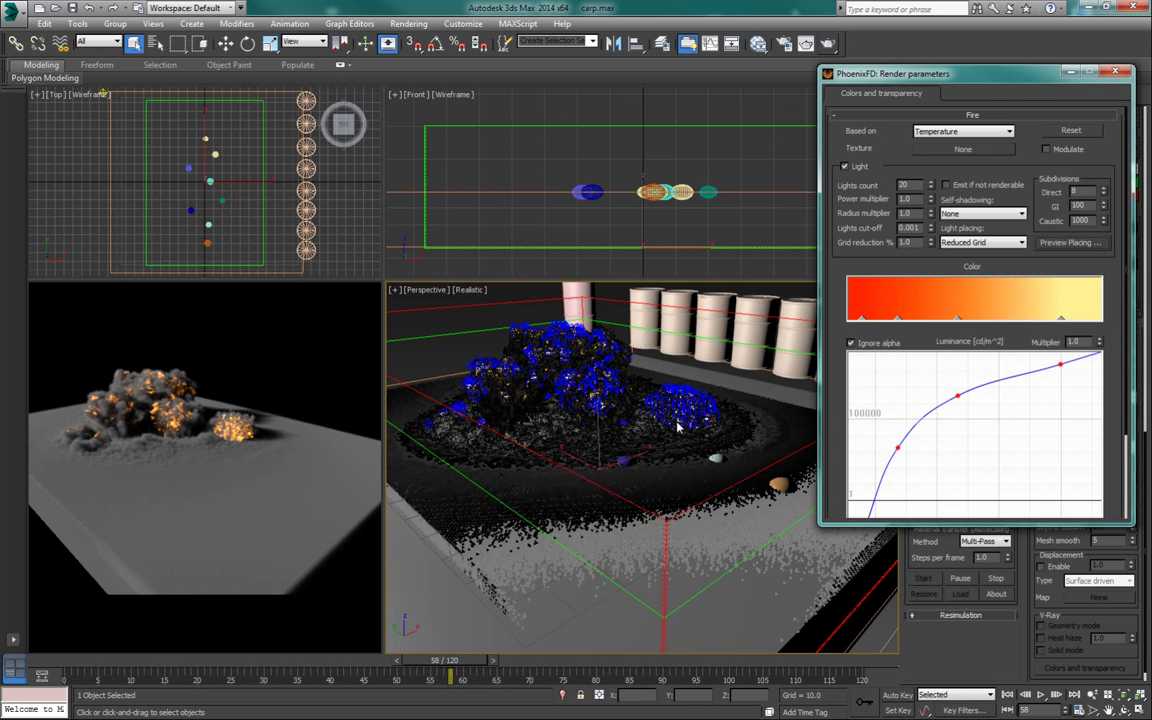
- Keep Reduced Grid as the fire's light placing and return the grid reduction to 10 %
left_click(978, 243)
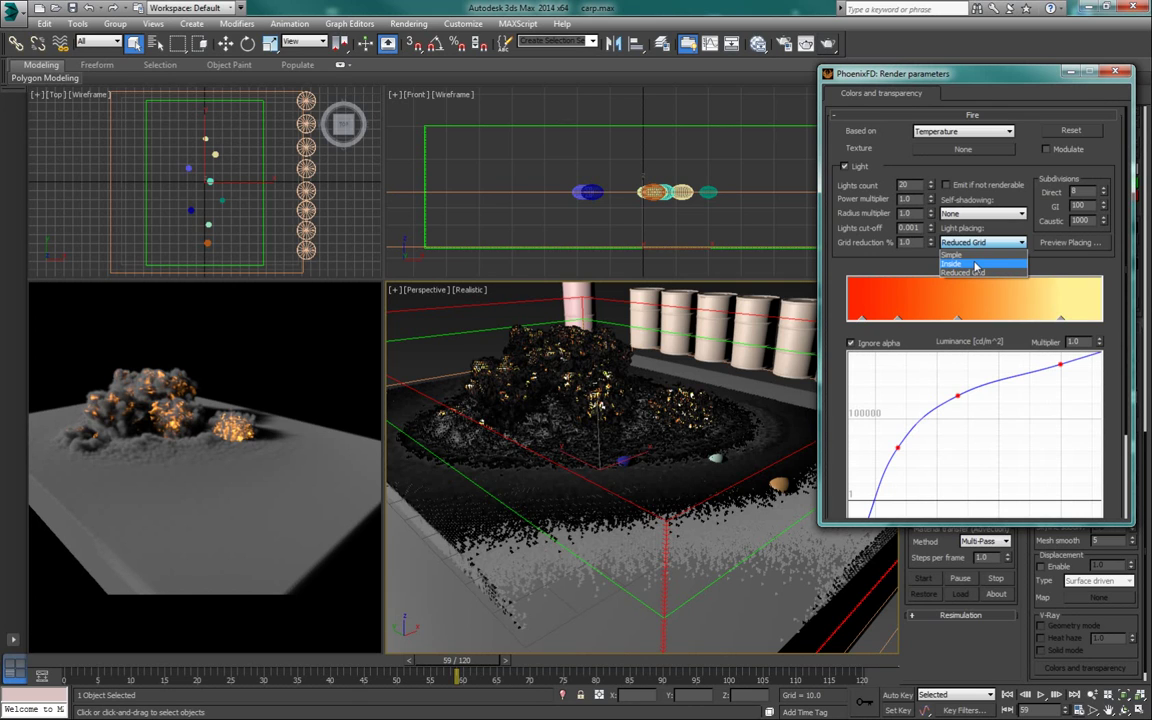
left_click(995, 273)
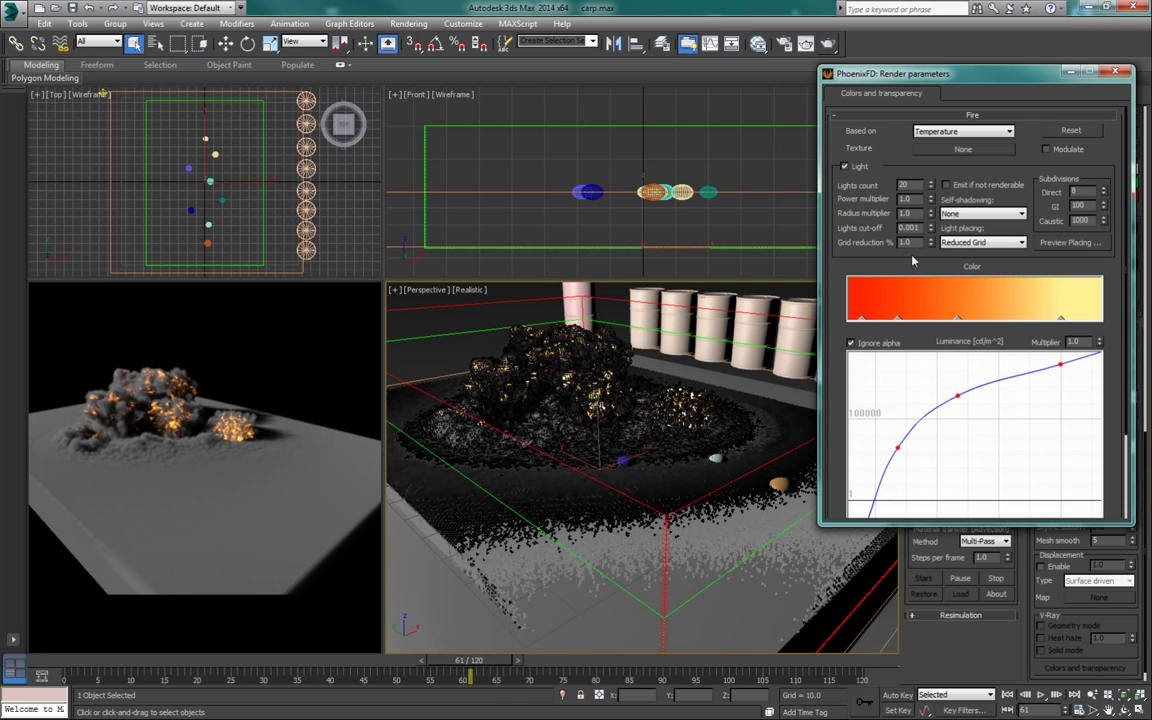
type("10")
key("Return")
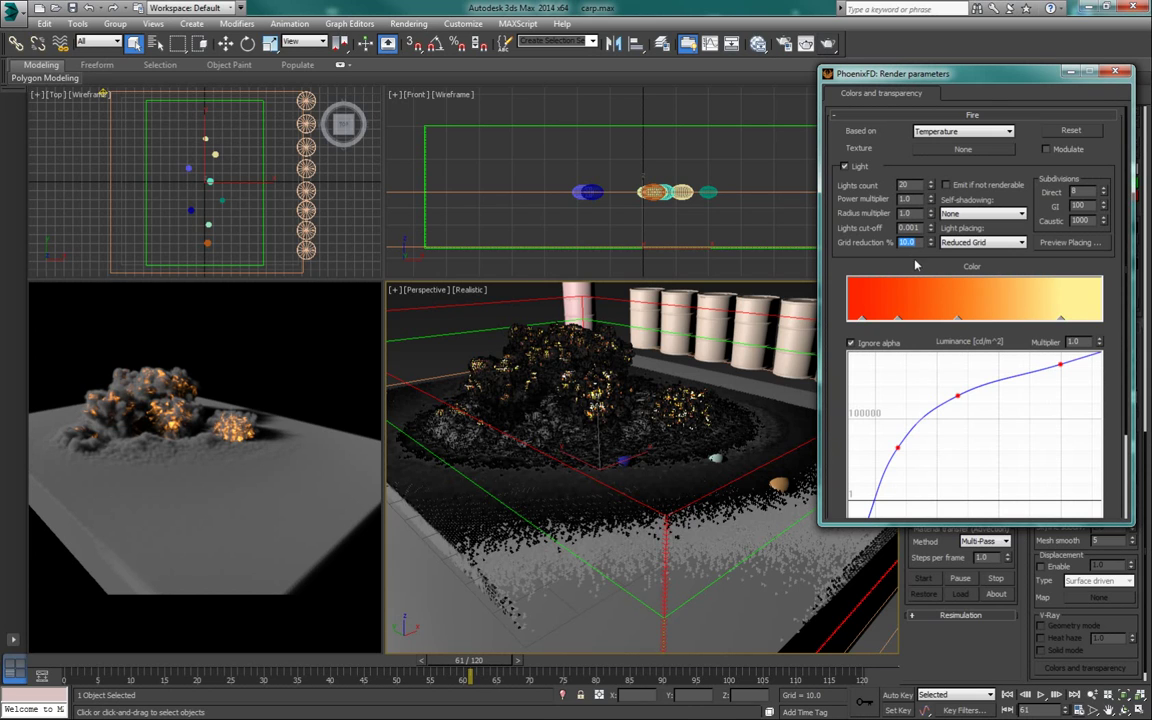
- Set the fire light's self-shadowing to Grid-based and render the current frame of the Perspective view
left_click(1116, 292)
scroll(1116, 292, "down", 1)
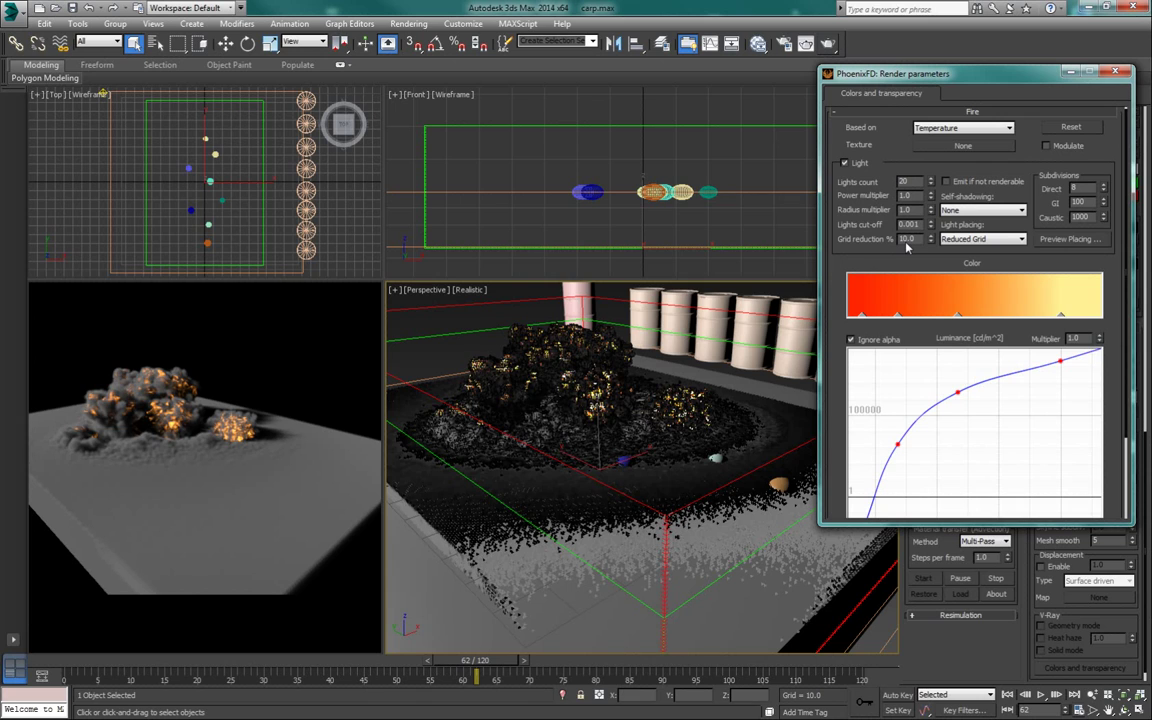
left_click(994, 214)
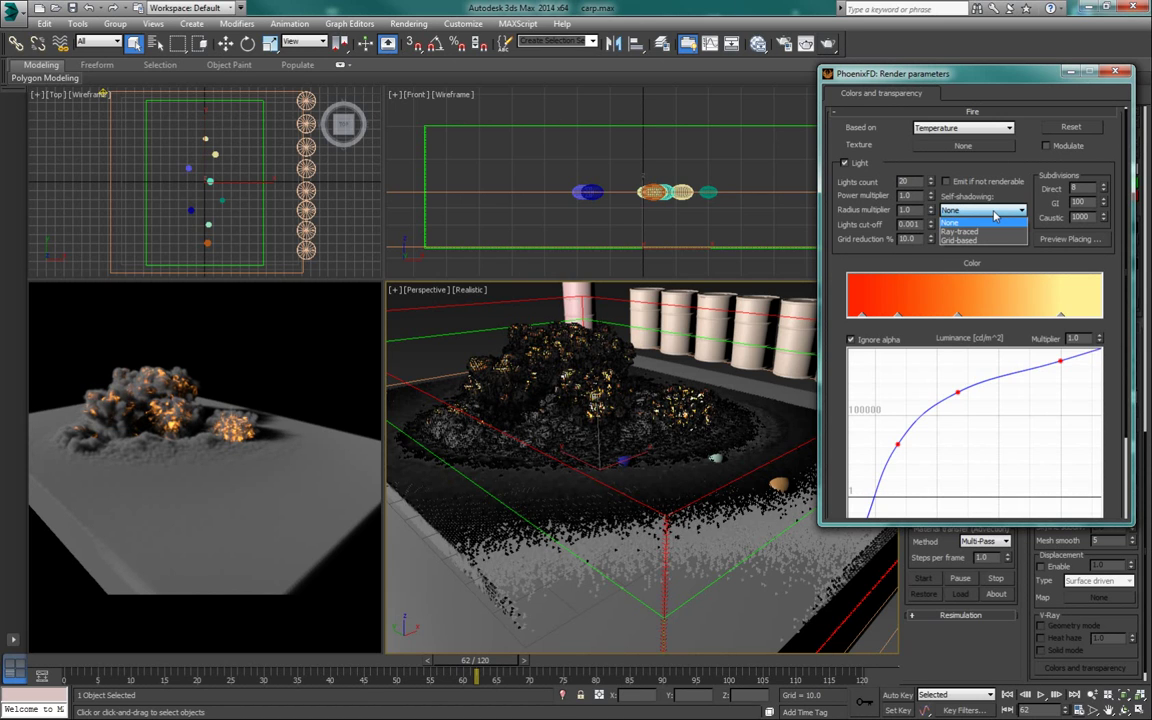
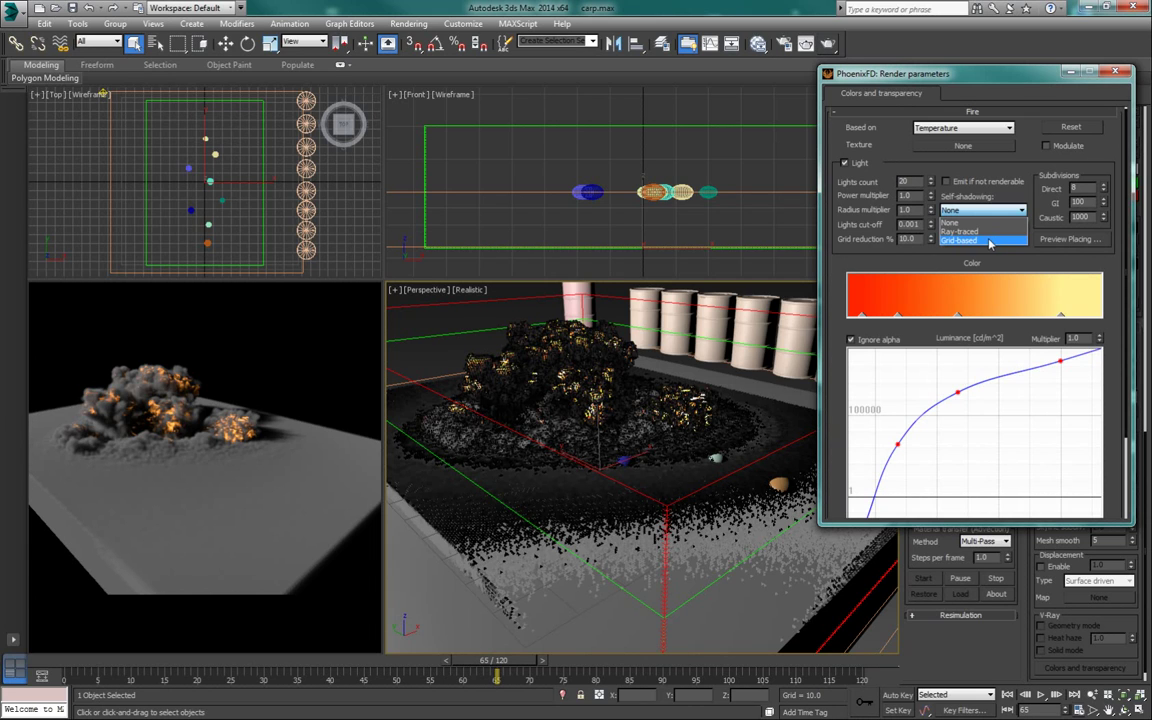
left_click(989, 242)
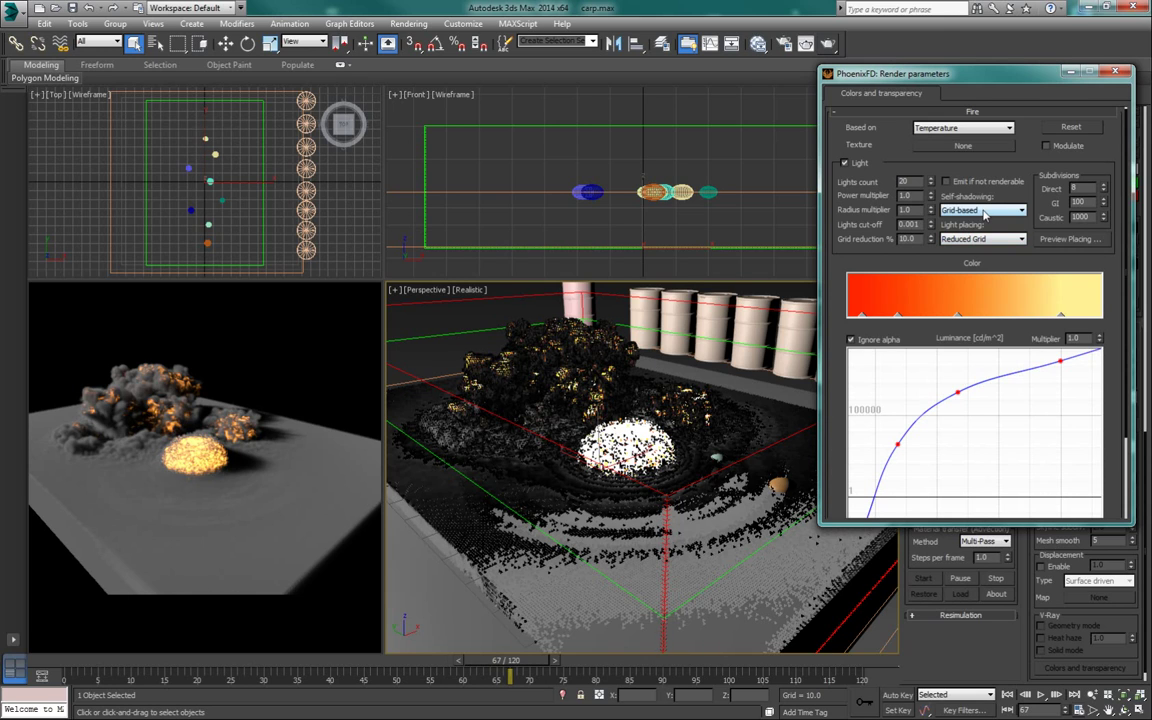
left_click(829, 44)
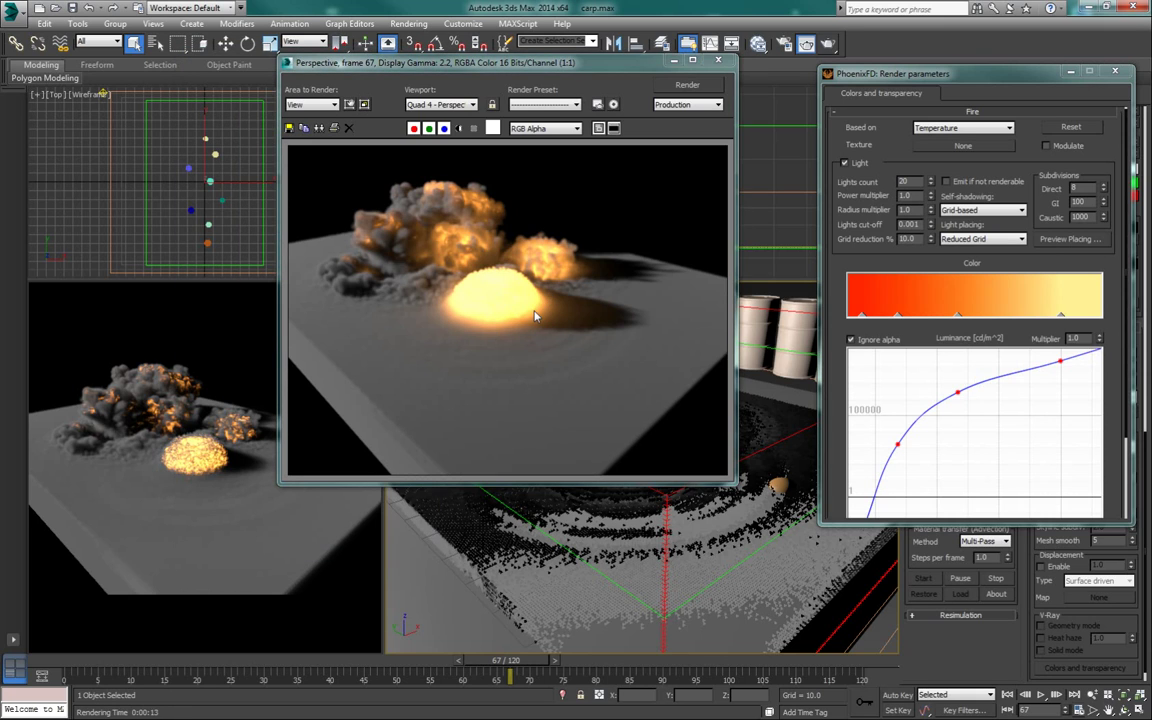
- Raise the two highest-temperature points of the fire luminance curve together, bringing the last one to about 1.09 billion
key("period")
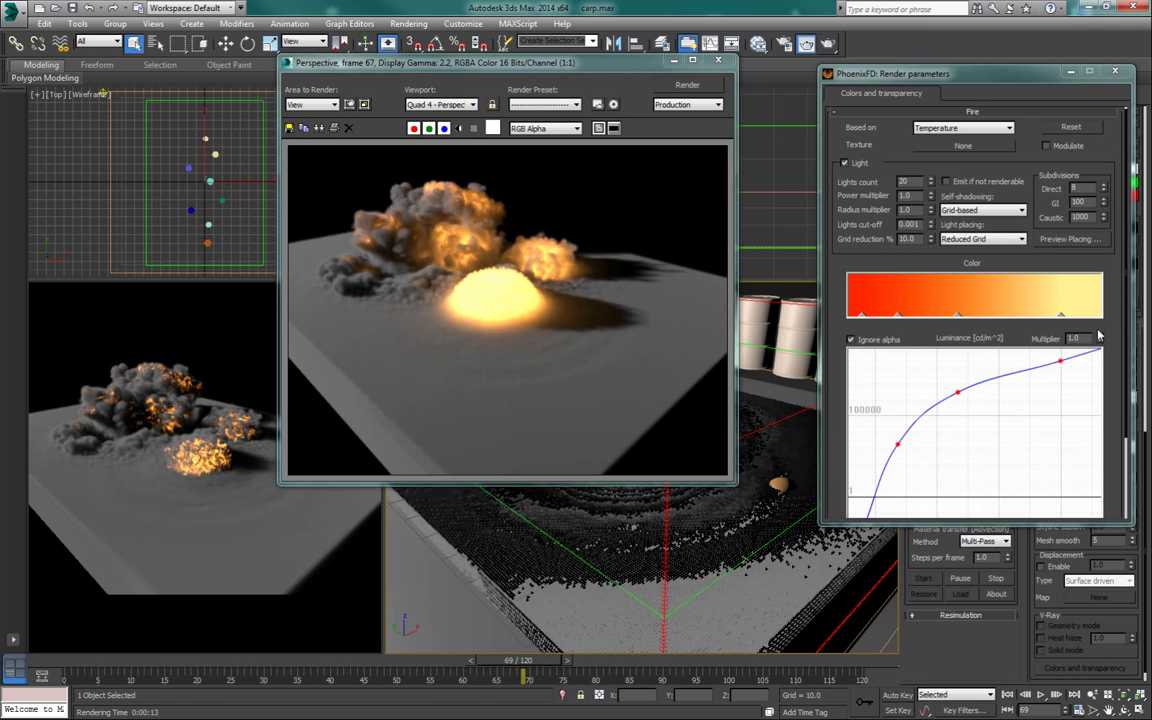
scroll(1100, 330, "down", 3)
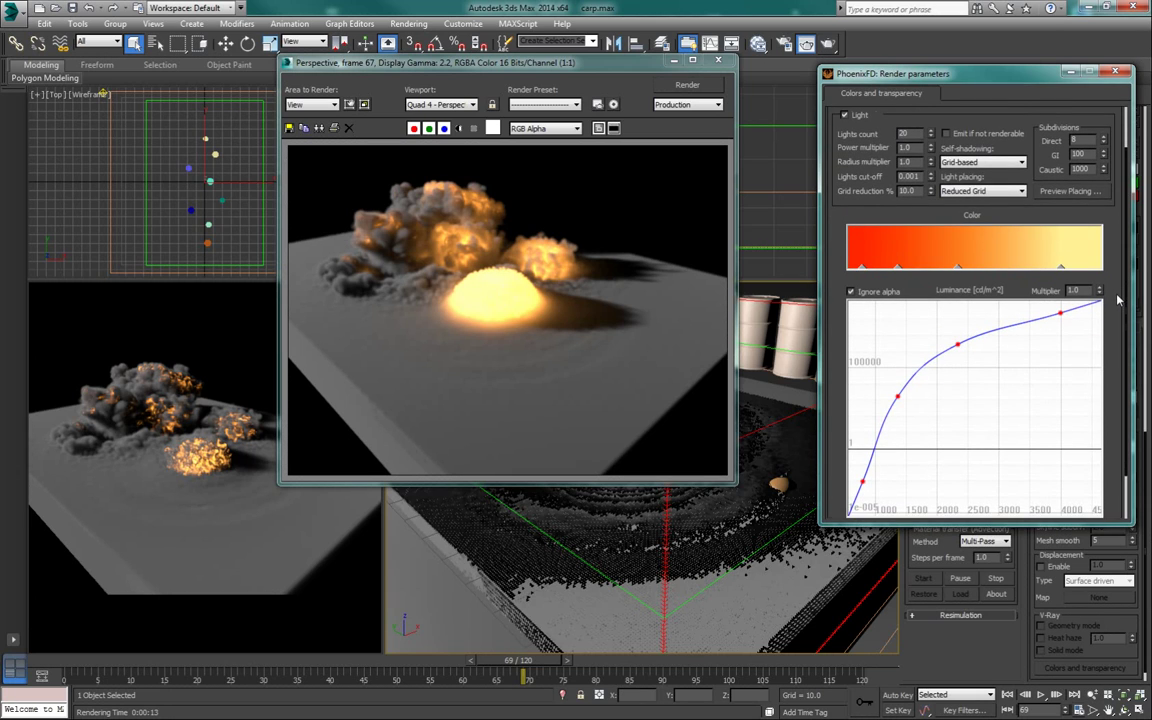
scroll(1115, 300, "down", 1)
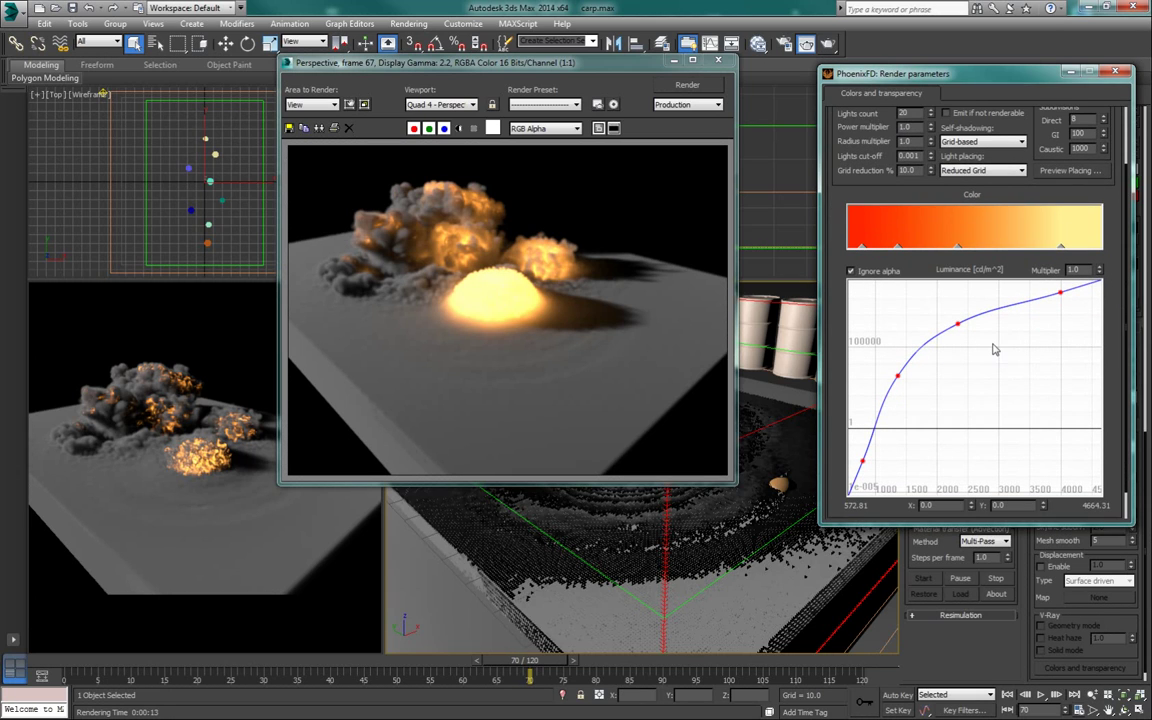
scroll(988, 357, "down", 1)
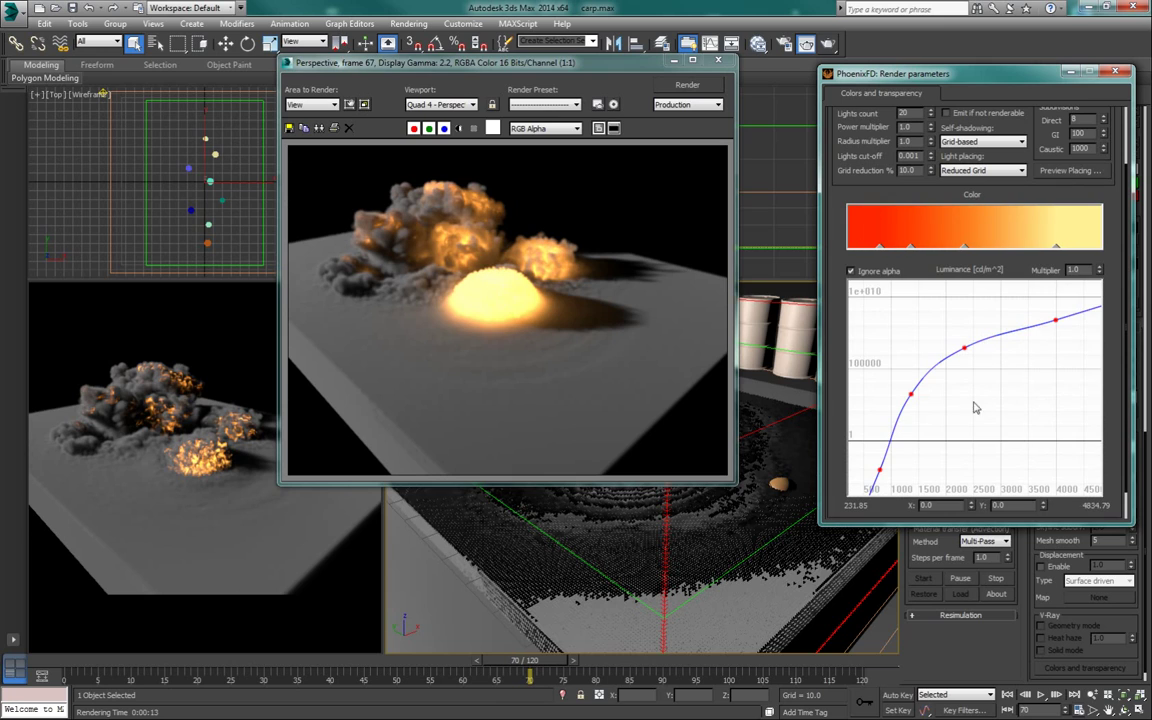
scroll(965, 405, "down", 3)
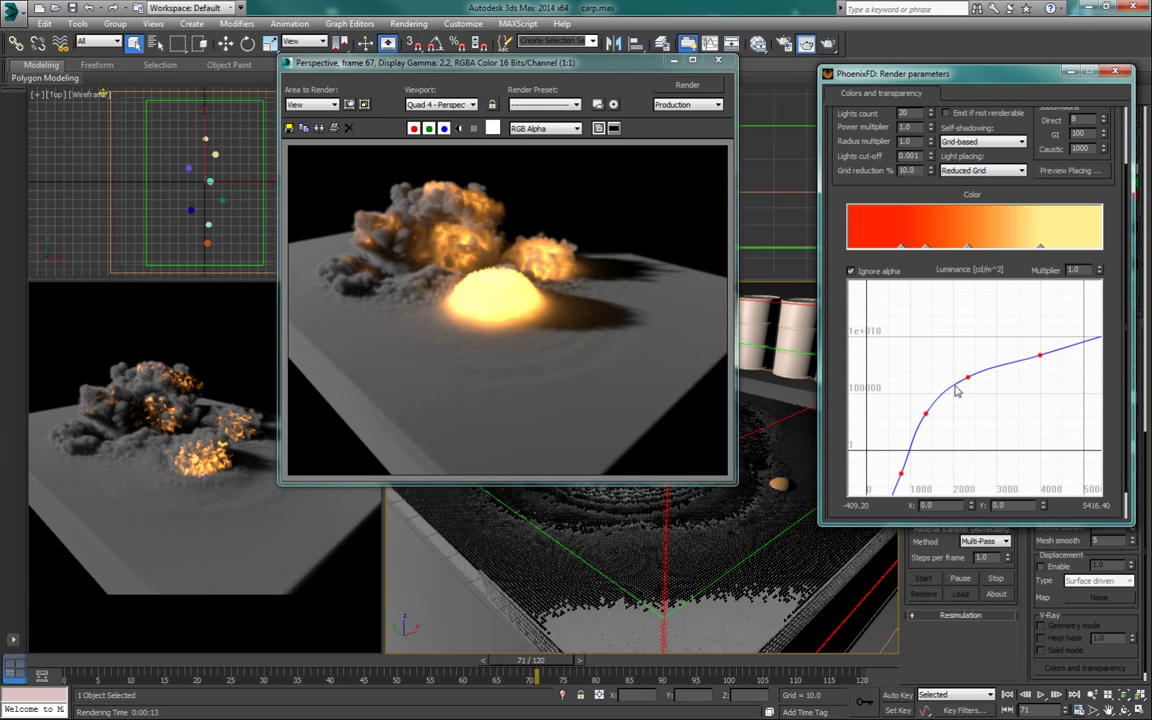
left_click_drag(952, 340, 1060, 400)
left_click(949, 345)
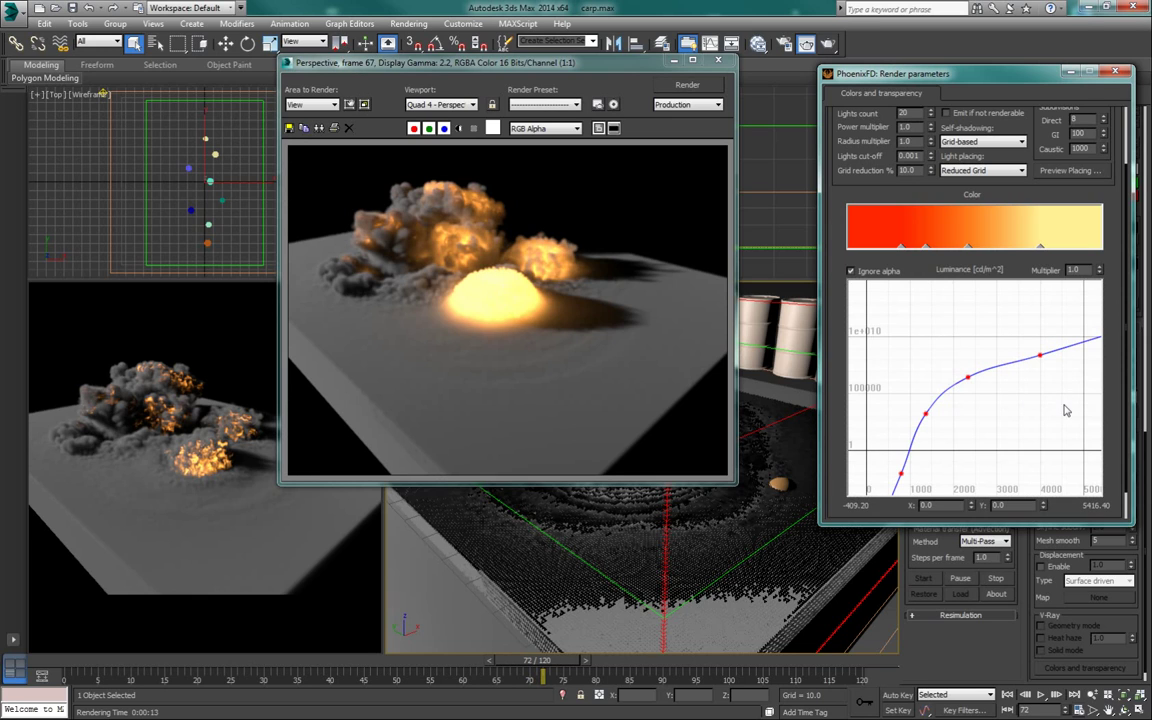
left_click_drag(945, 330, 1065, 416)
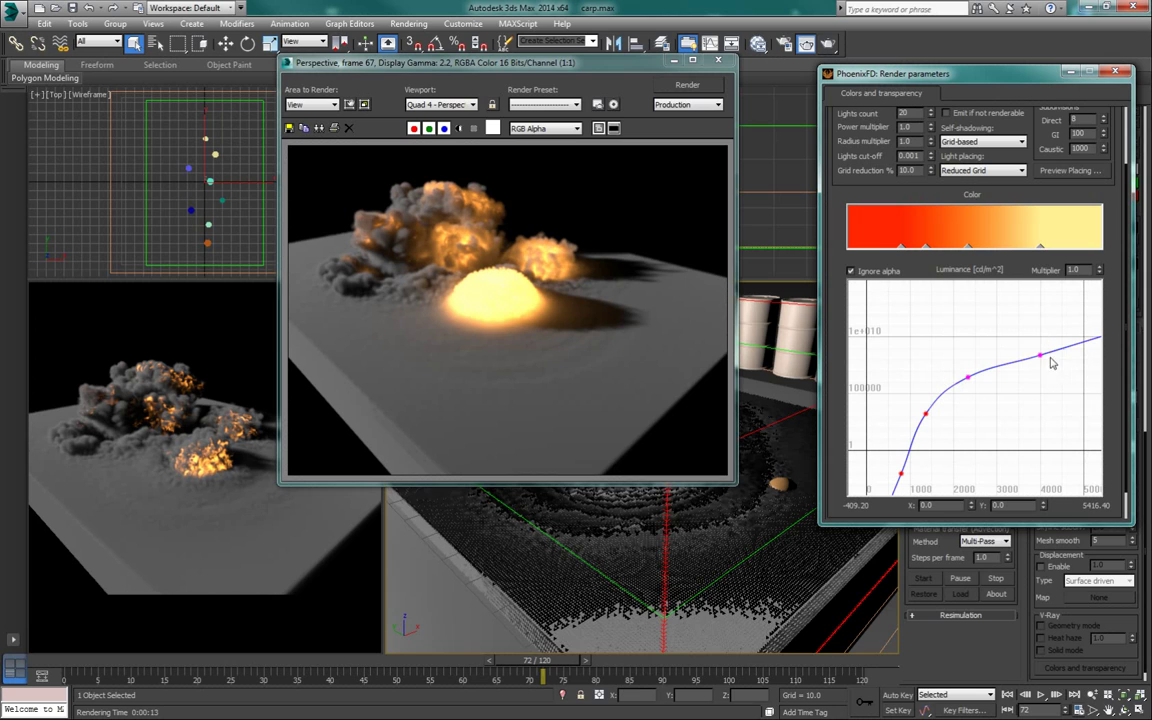
left_click_drag(1041, 357, 1042, 341)
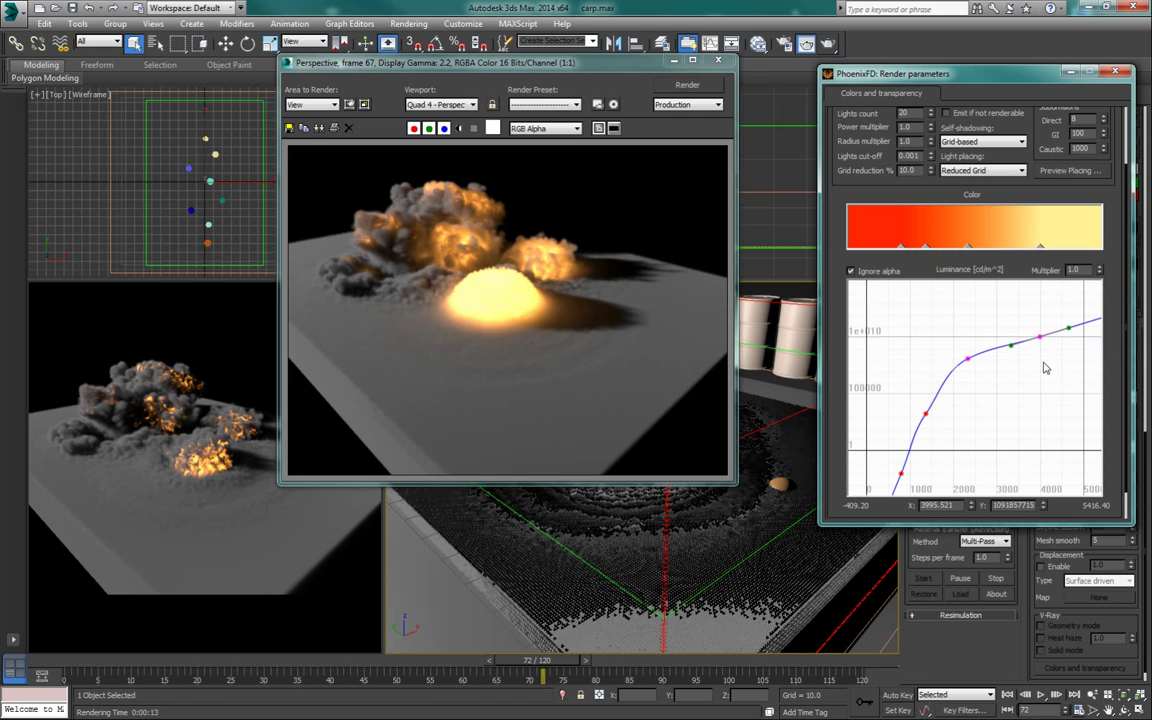
left_click(1043, 368)
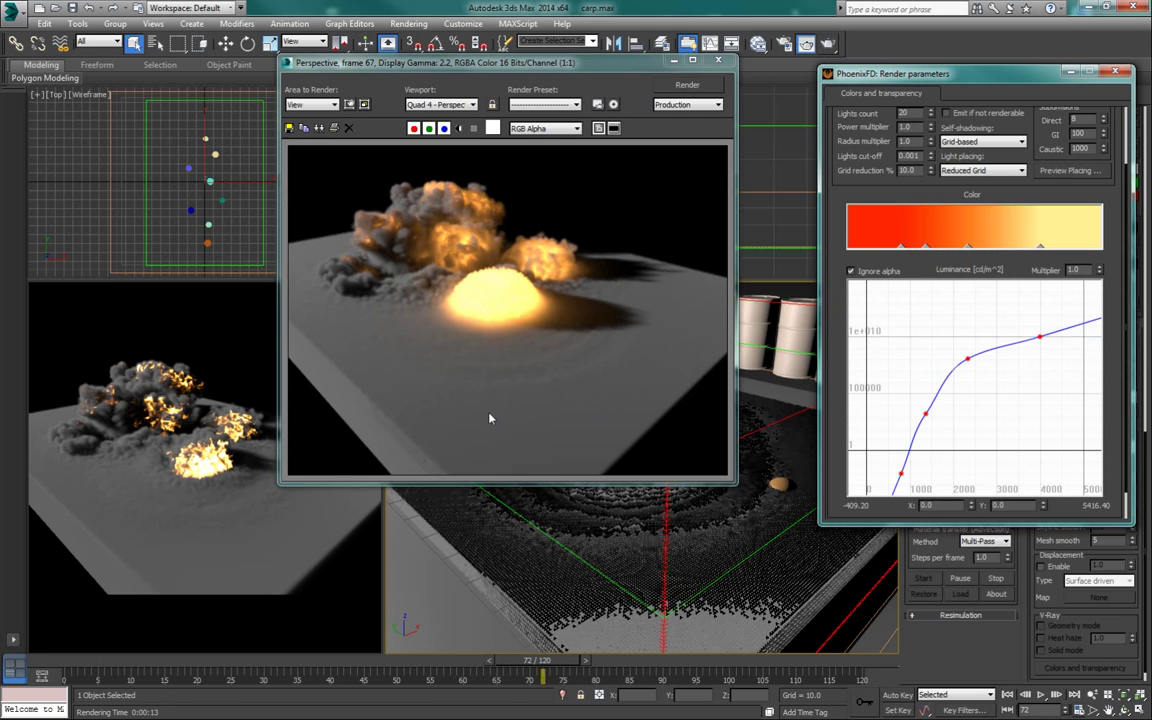
- Render the current frame of the Perspective view with the raised fire luminance curve
key(".")
left_click_drag(1110, 270, 1115, 295)
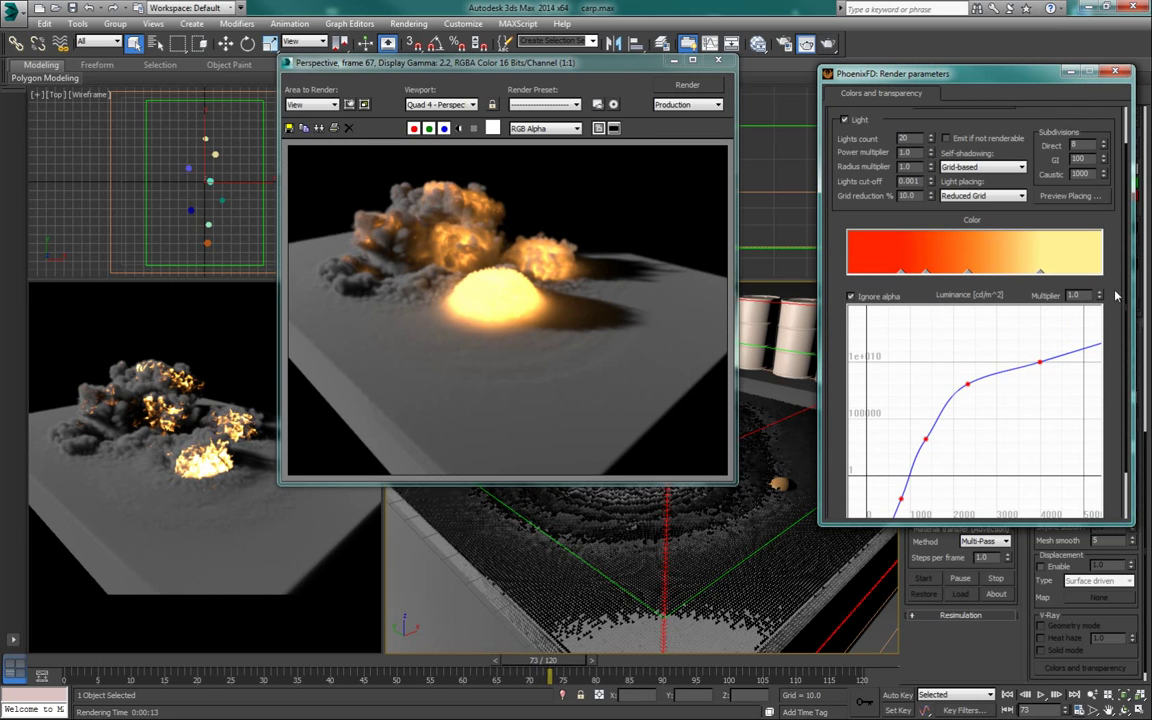
scroll(905, 420, "up", 2)
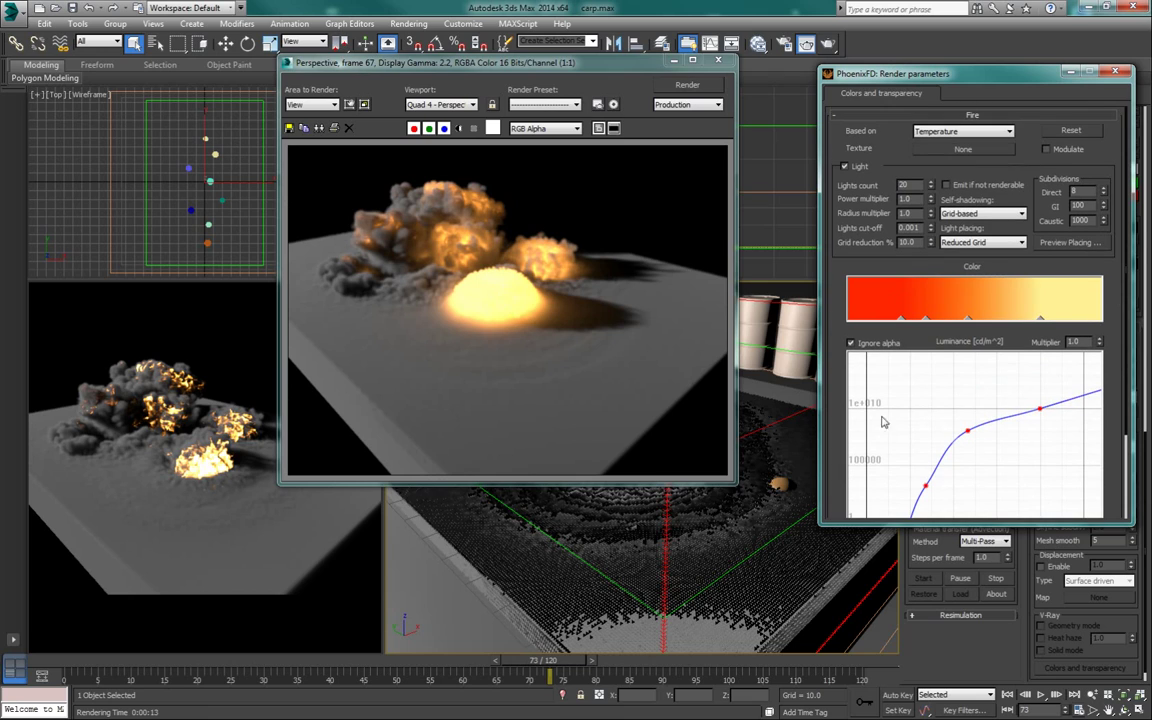
scroll(1000, 340, "down", 1)
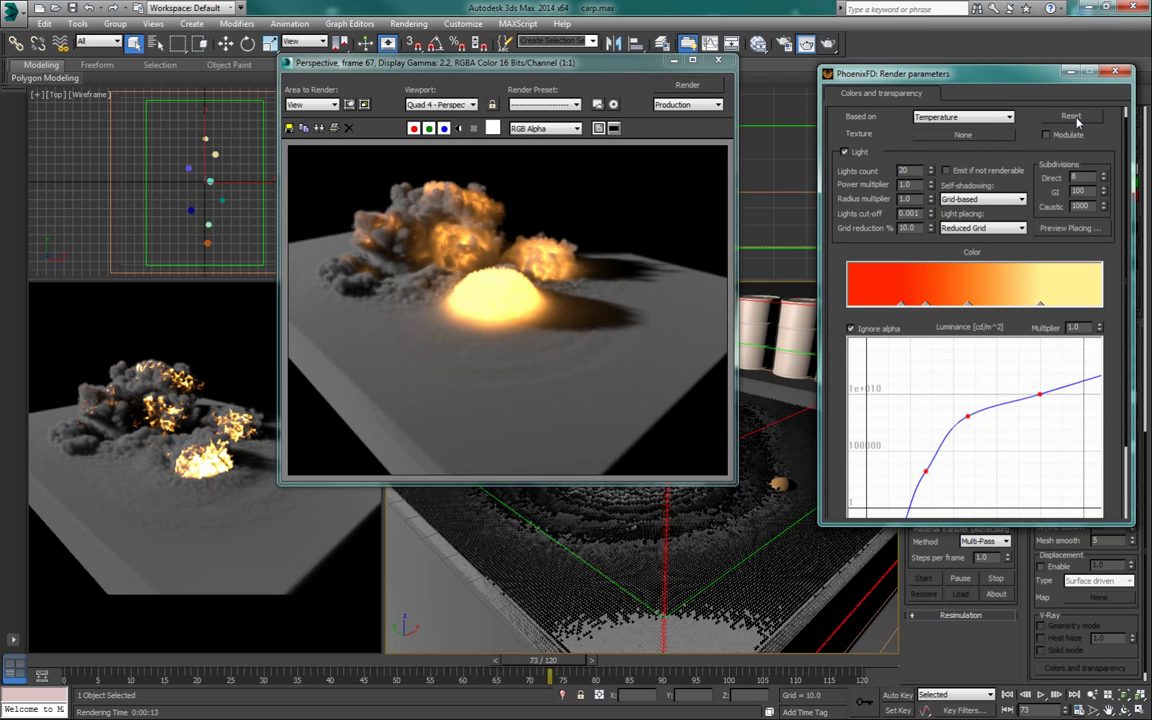
left_click(703, 86)
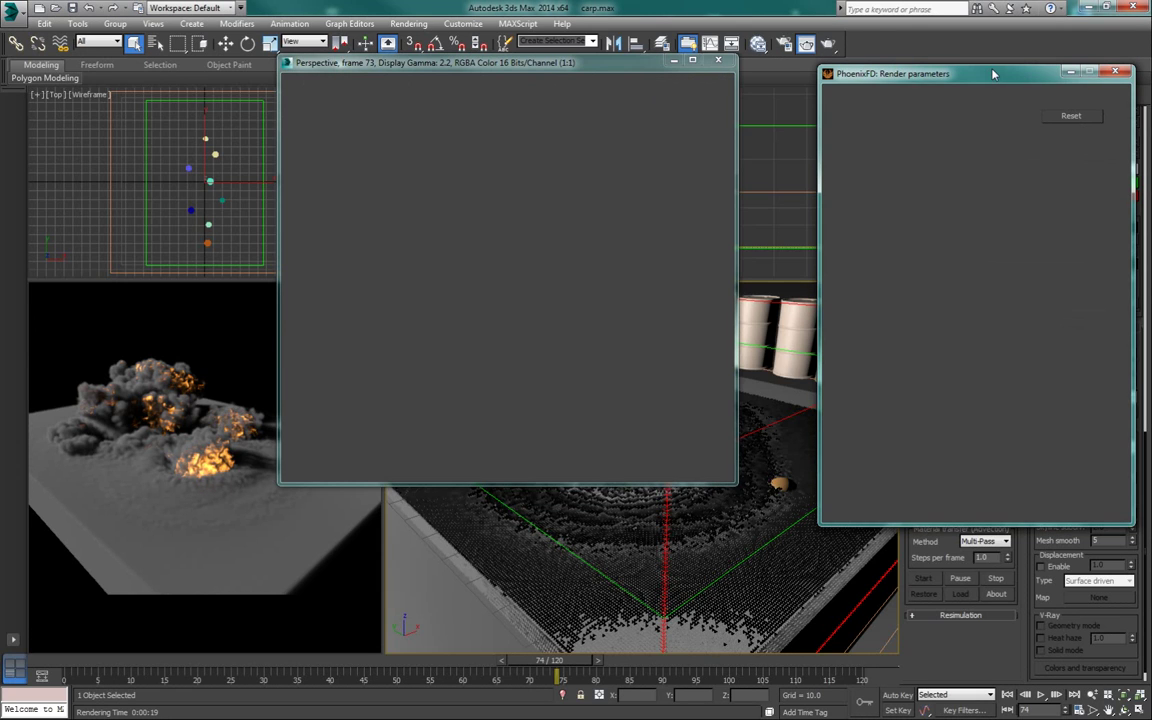
- Reset the fire settings, enable the fire light again, and set self-shadowing to Grid-based and light placing to Reduced Grid
left_click_drag(993, 73, 955, 68)
left_click(807, 147)
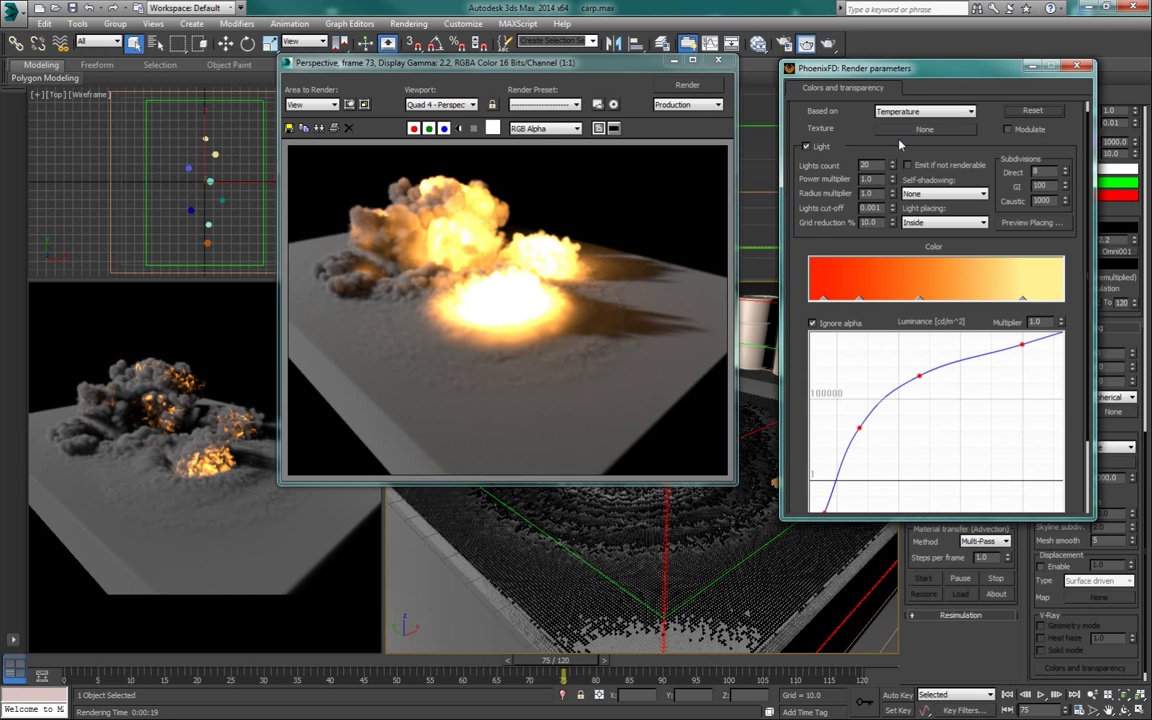
left_click(929, 194)
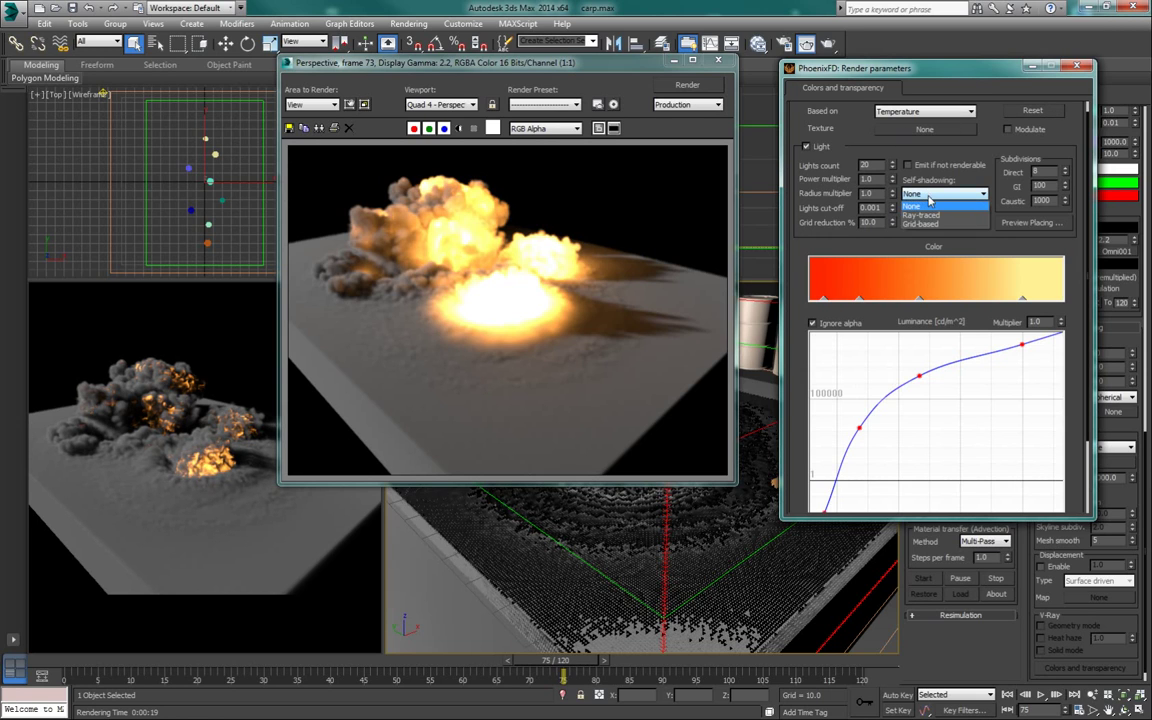
left_click(930, 224)
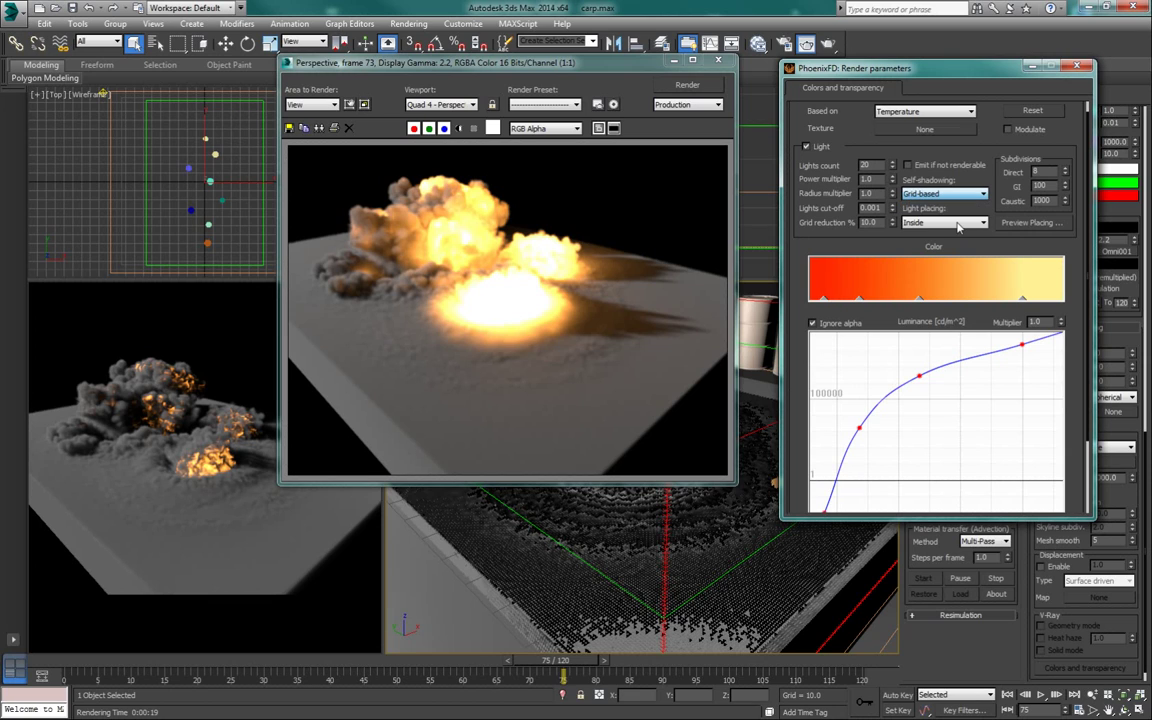
left_click(930, 224)
left_click(930, 237)
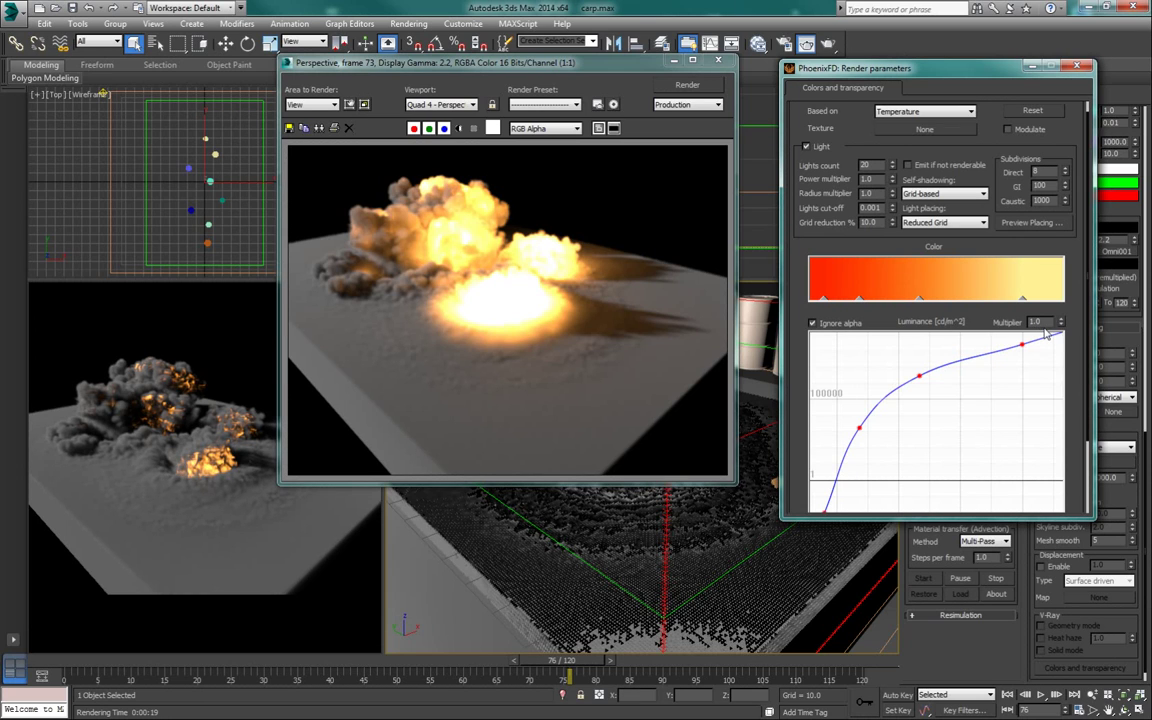
- Set the fire luminance multiplier to 10 and render the current frame of the Perspective view
type("0")
key("Return")
left_click(700, 88)
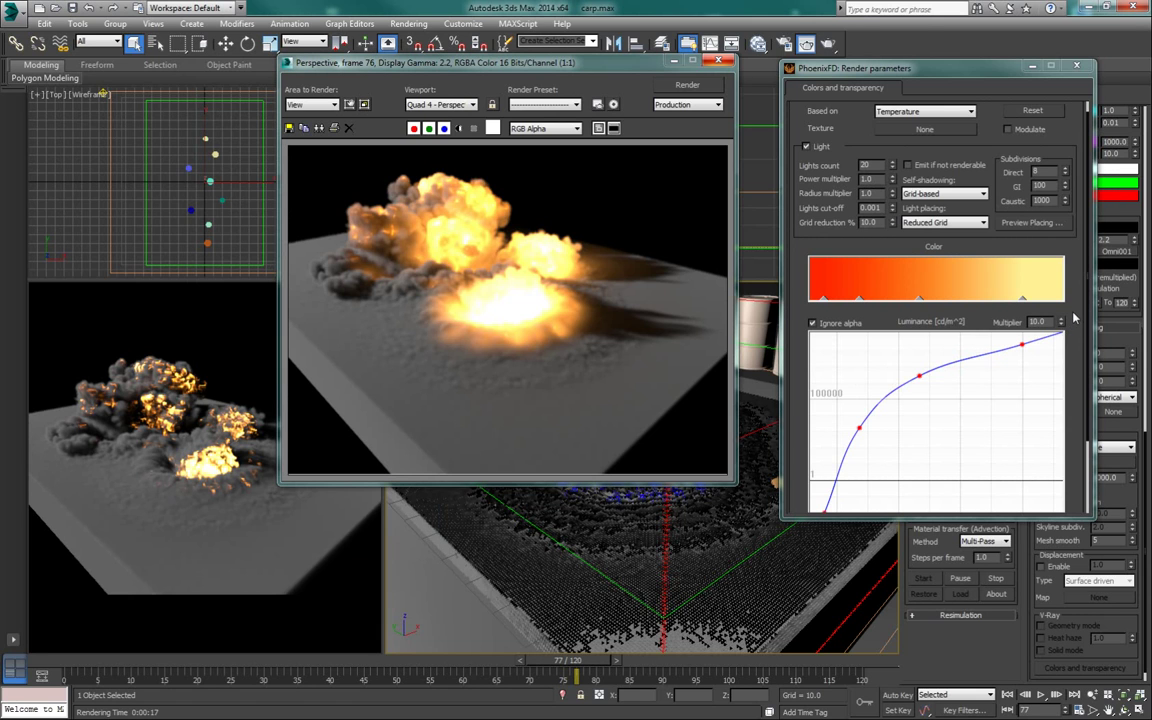
- Change the simple smoke color to a dark reddish brown (red 58, green 39, blue 37) and render the current frame
scroll(1077, 298, "down", 2)
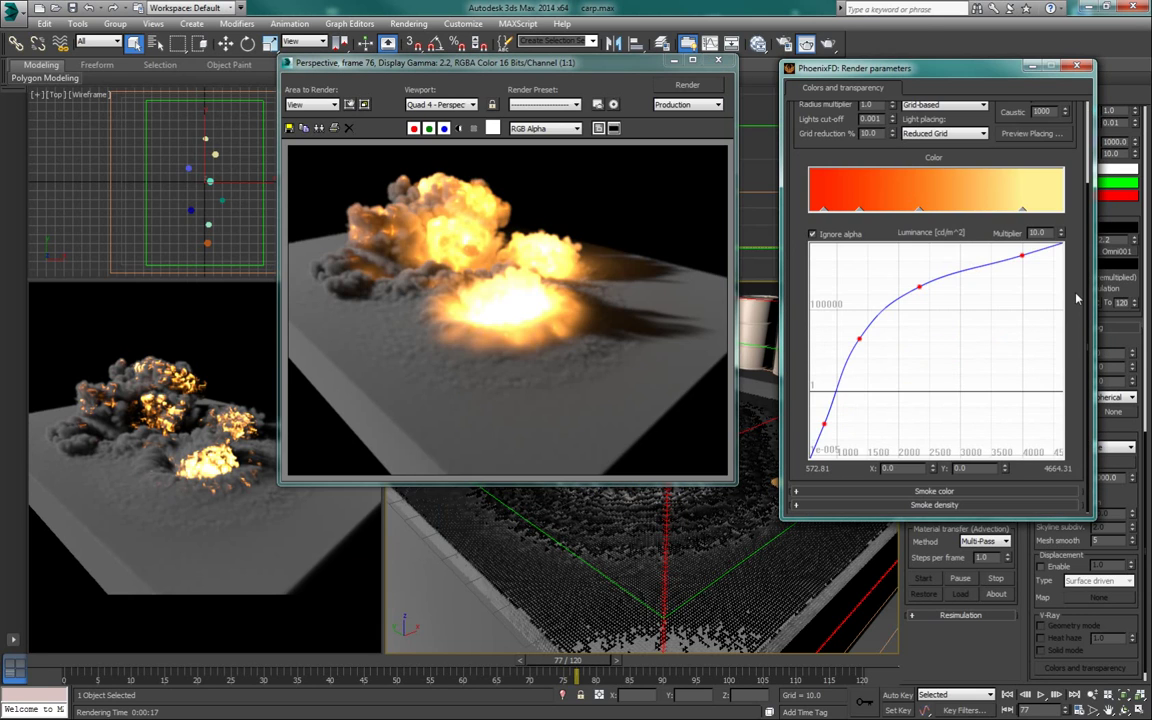
left_click(926, 492)
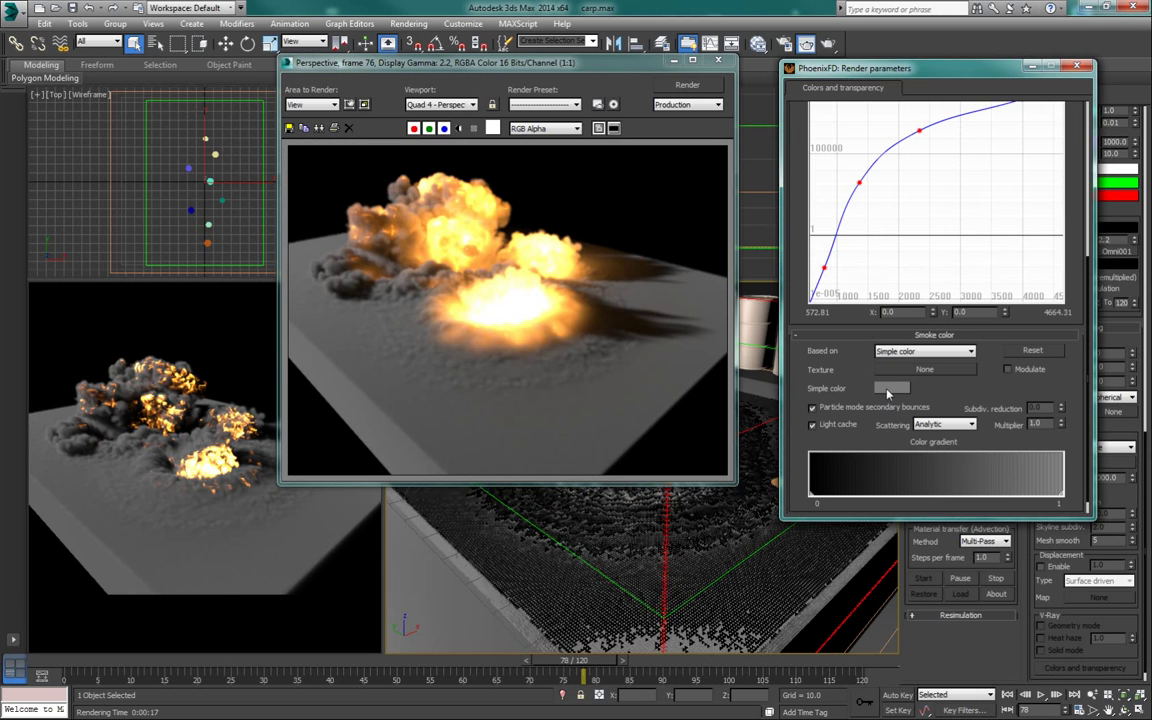
left_click(889, 389)
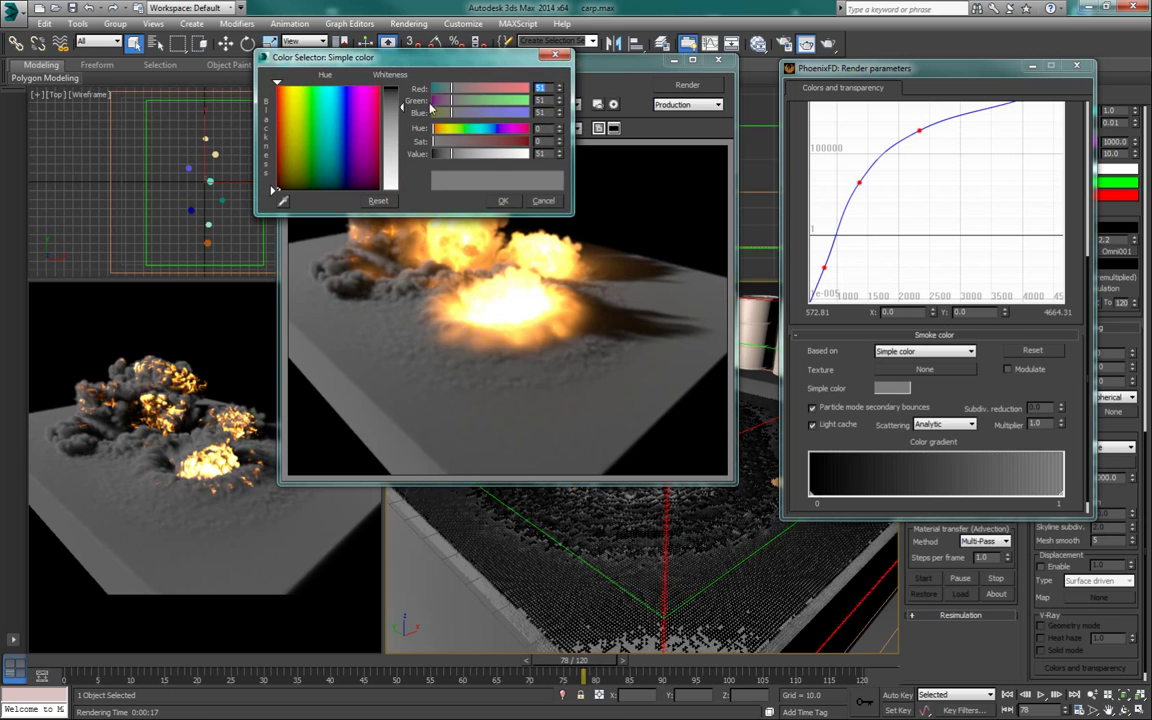
left_click(279, 181)
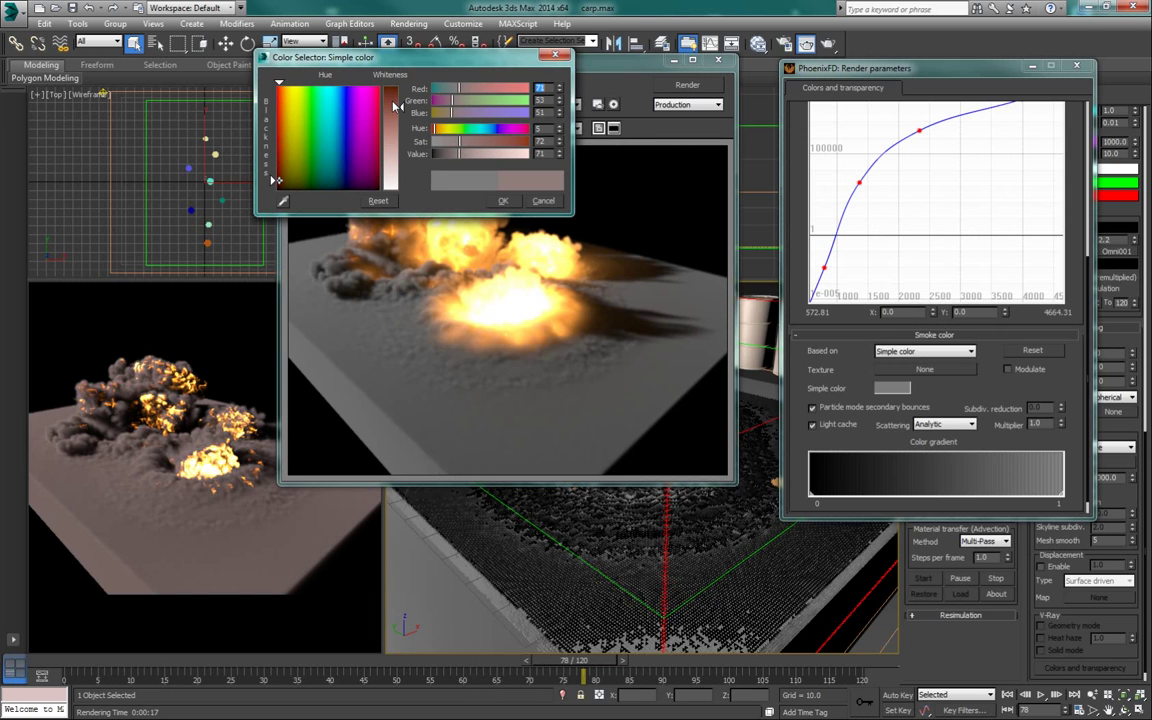
left_click_drag(397, 106, 394, 109)
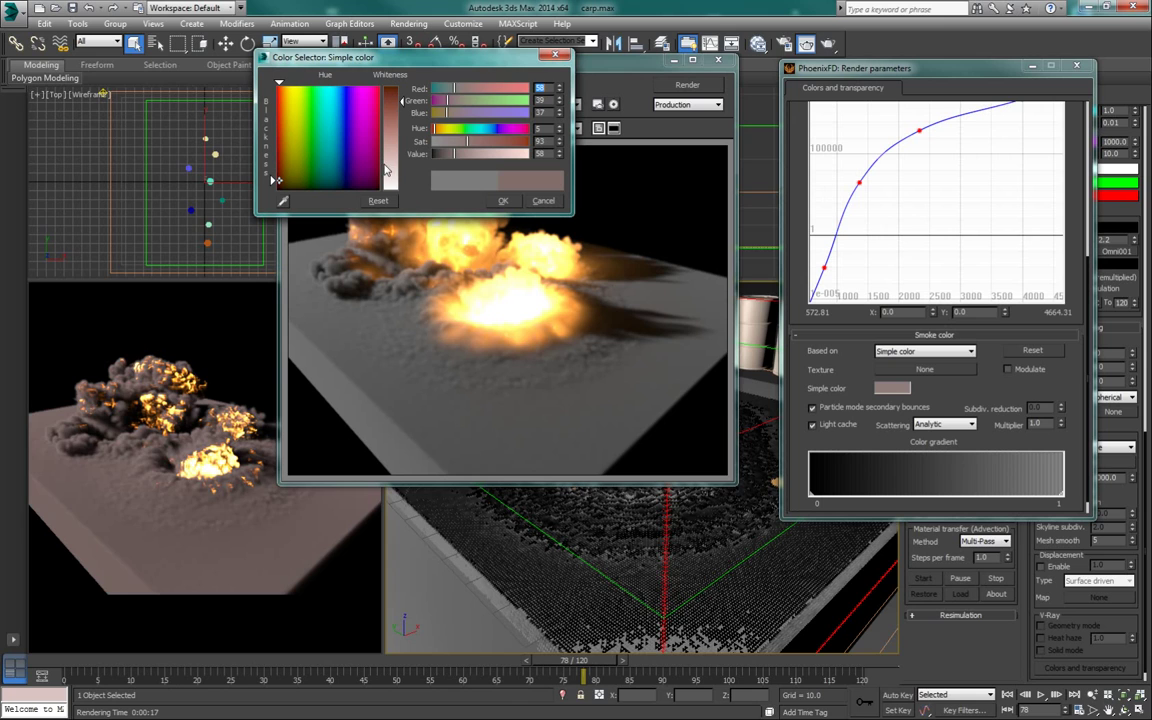
left_click(503, 203)
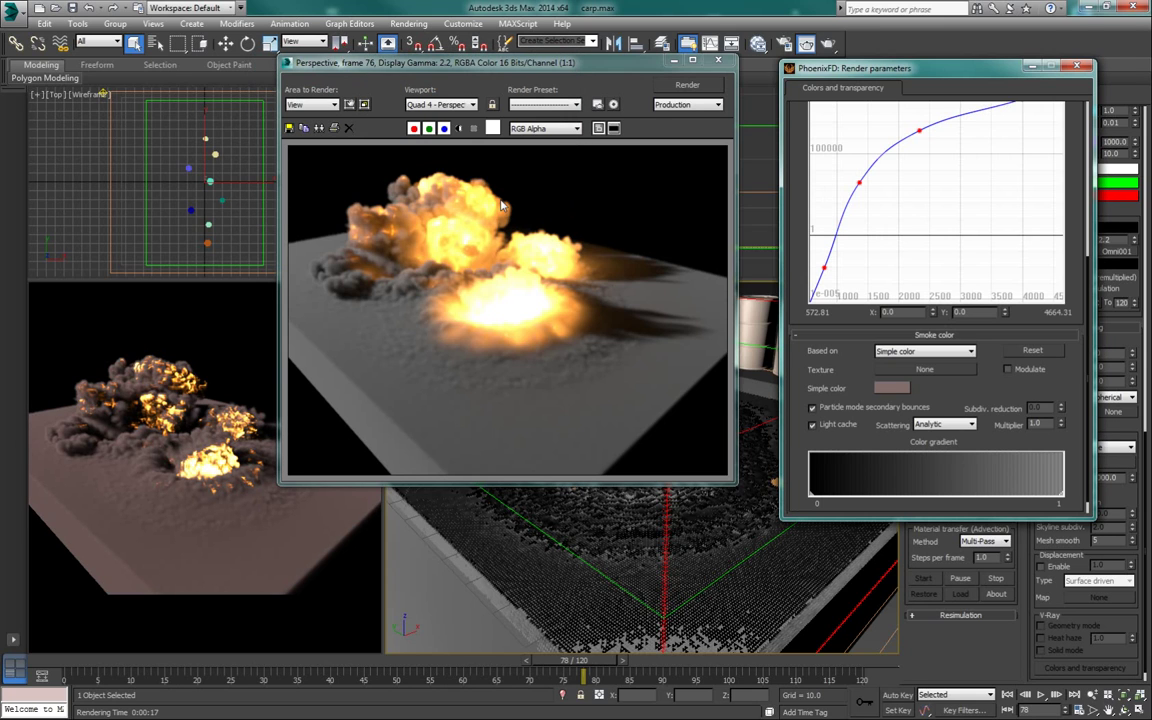
left_click(695, 89)
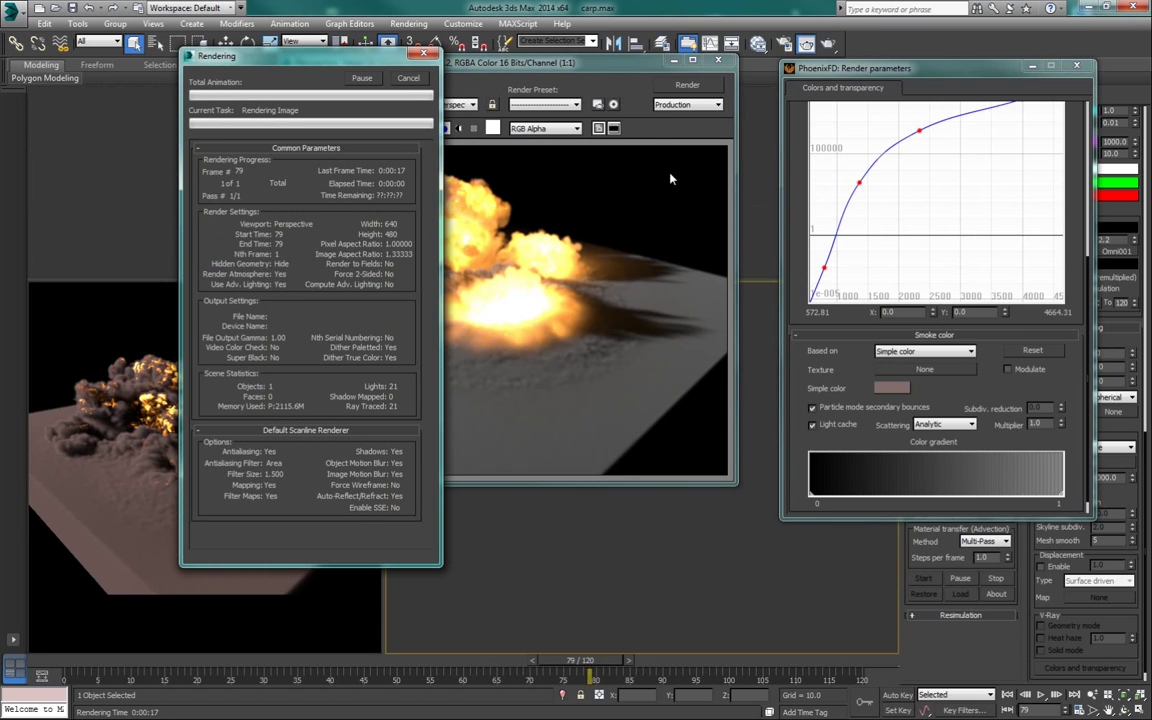
left_click(632, 72)
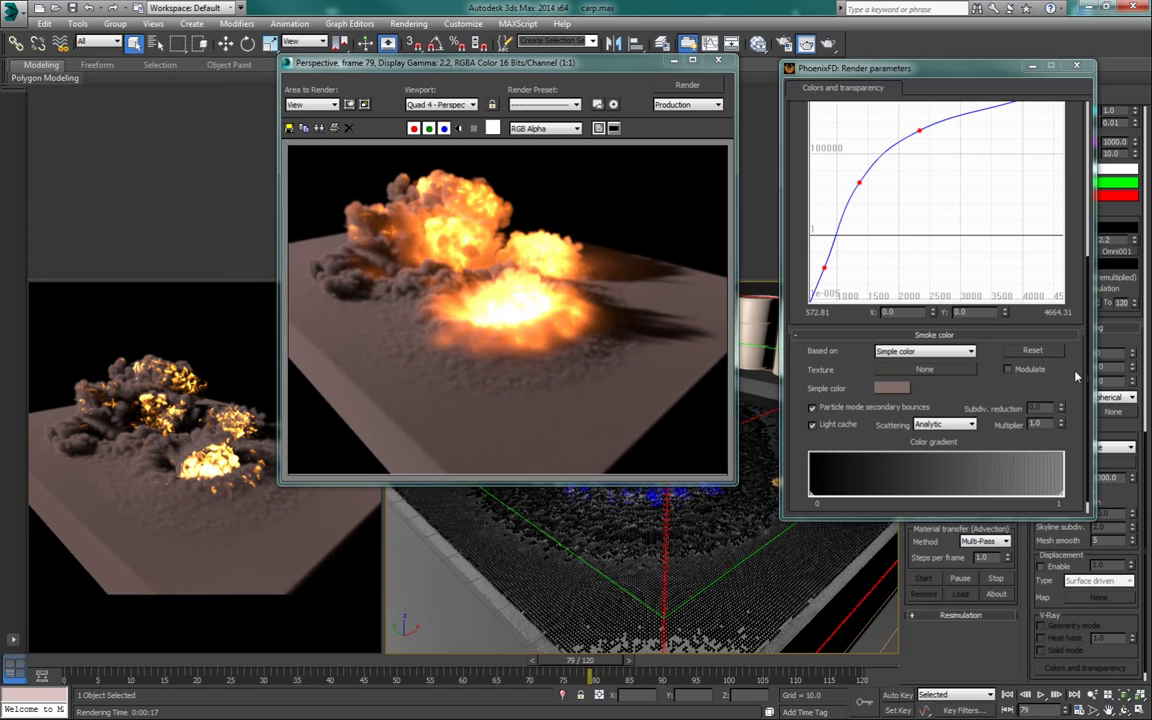
- Try the smoke color's scattering modes Disabled and Analytic+shadows
scroll(1076, 381, "down", 1)
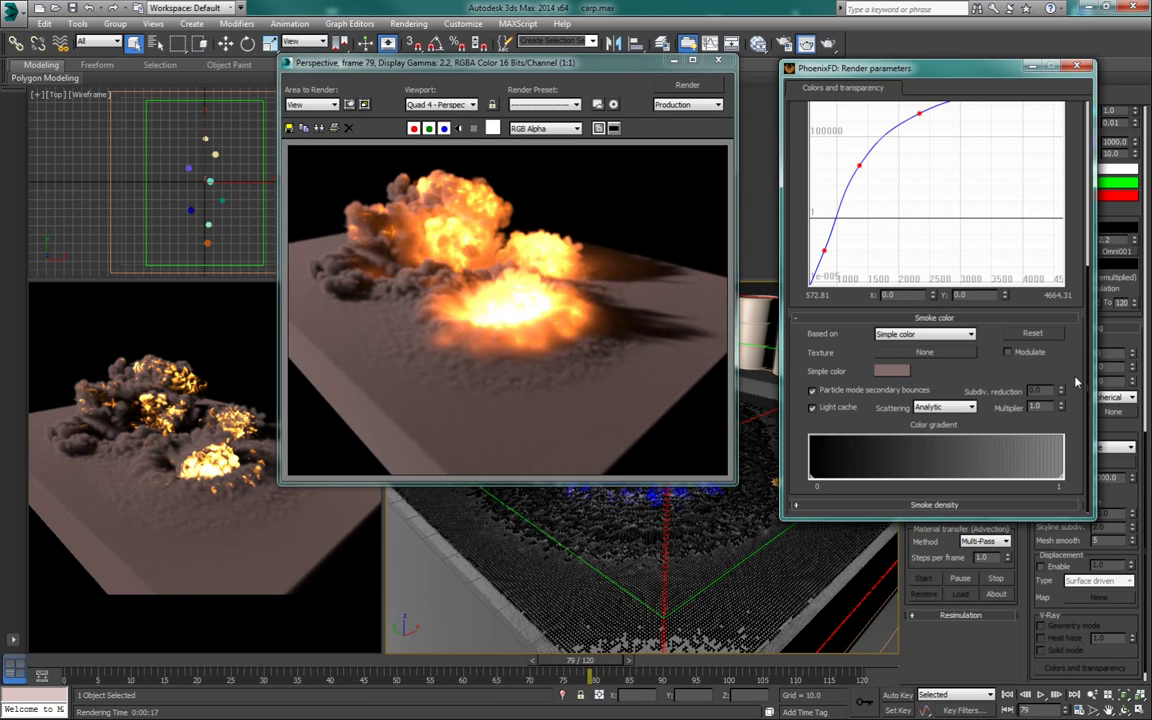
left_click(953, 410)
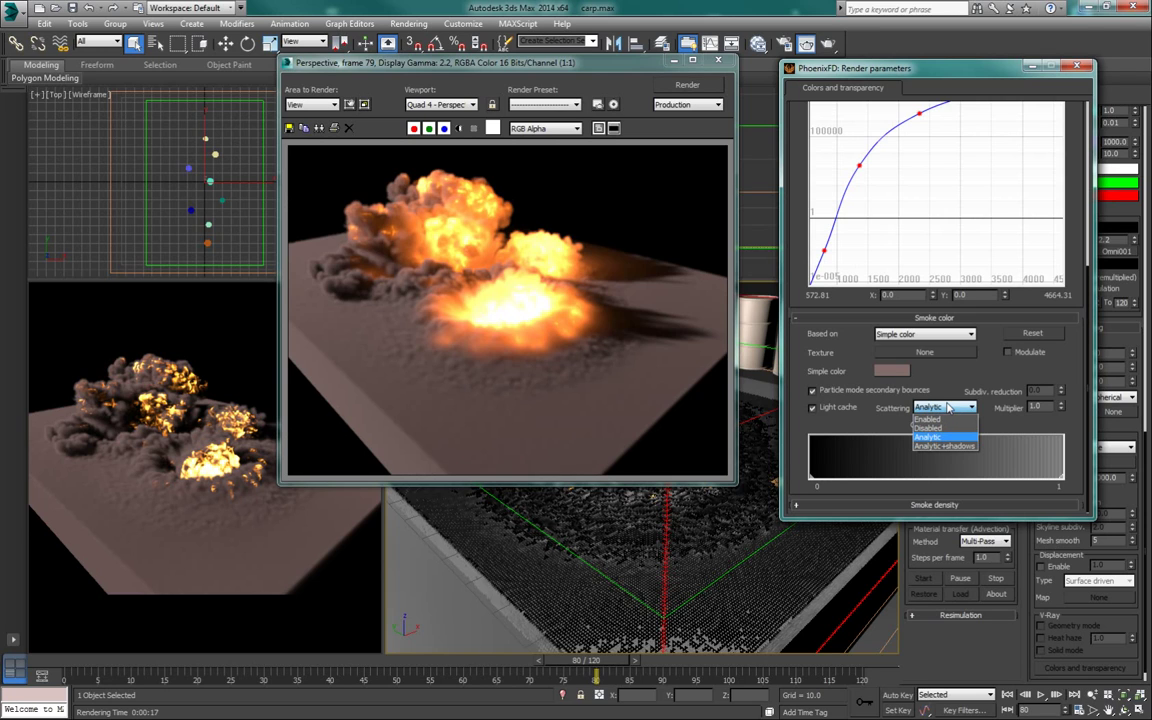
left_click(942, 428)
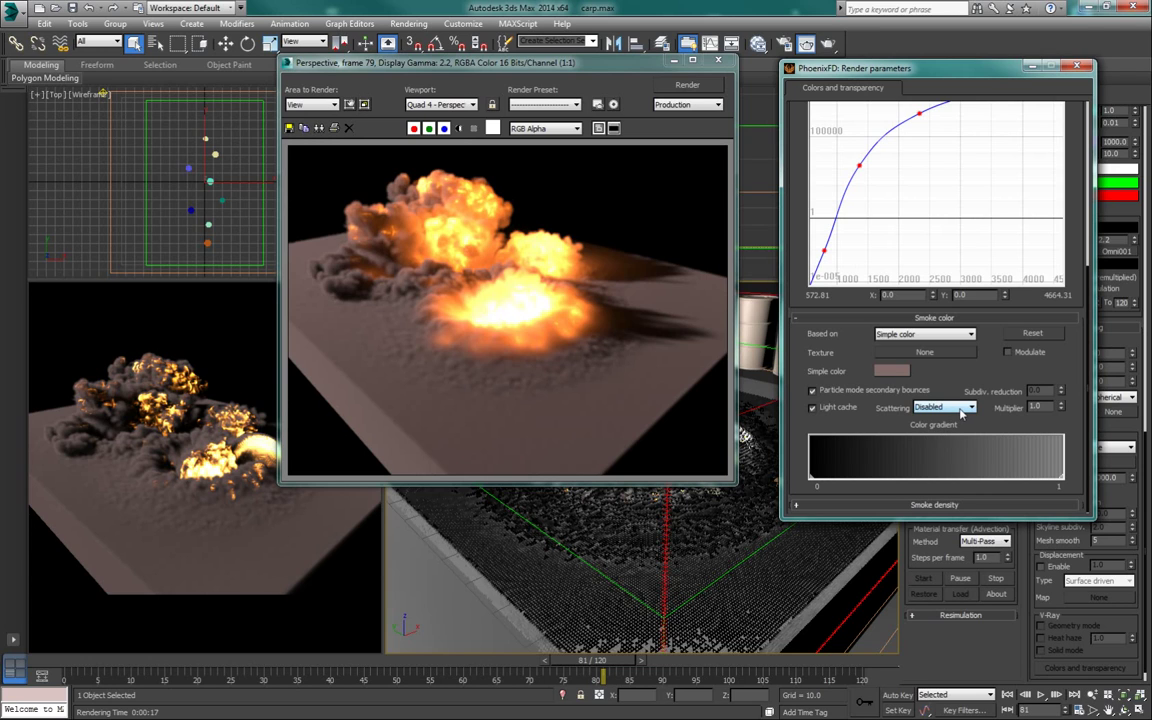
left_click(962, 410)
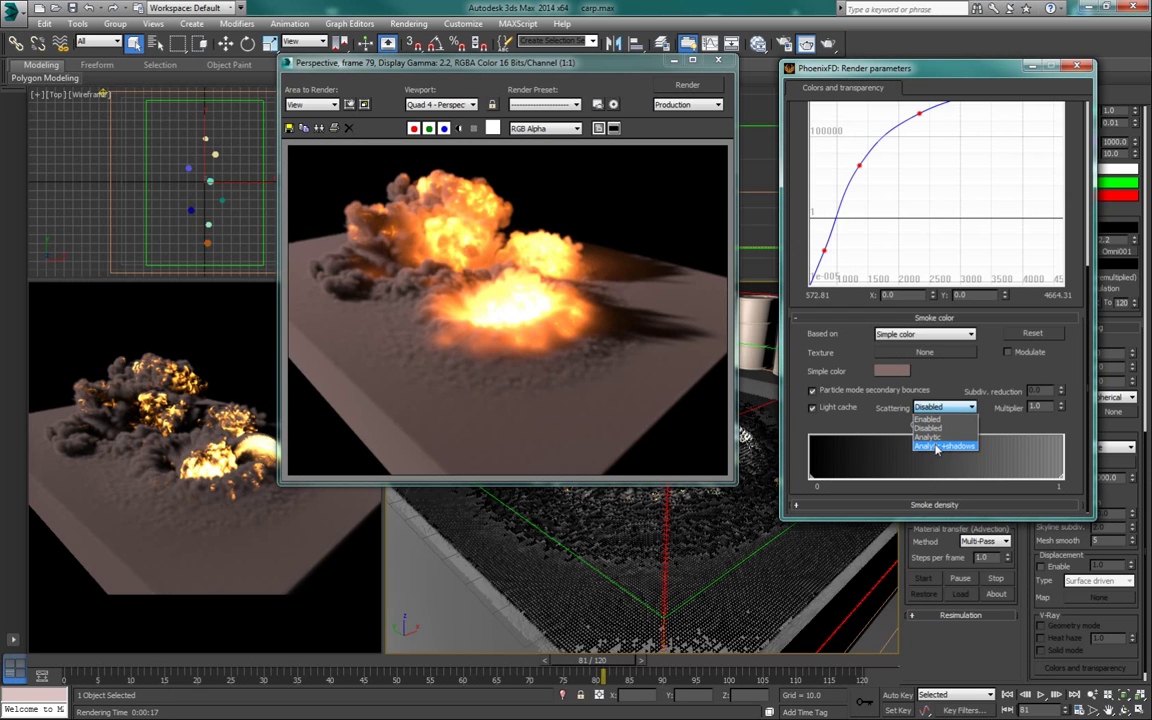
left_click(937, 447)
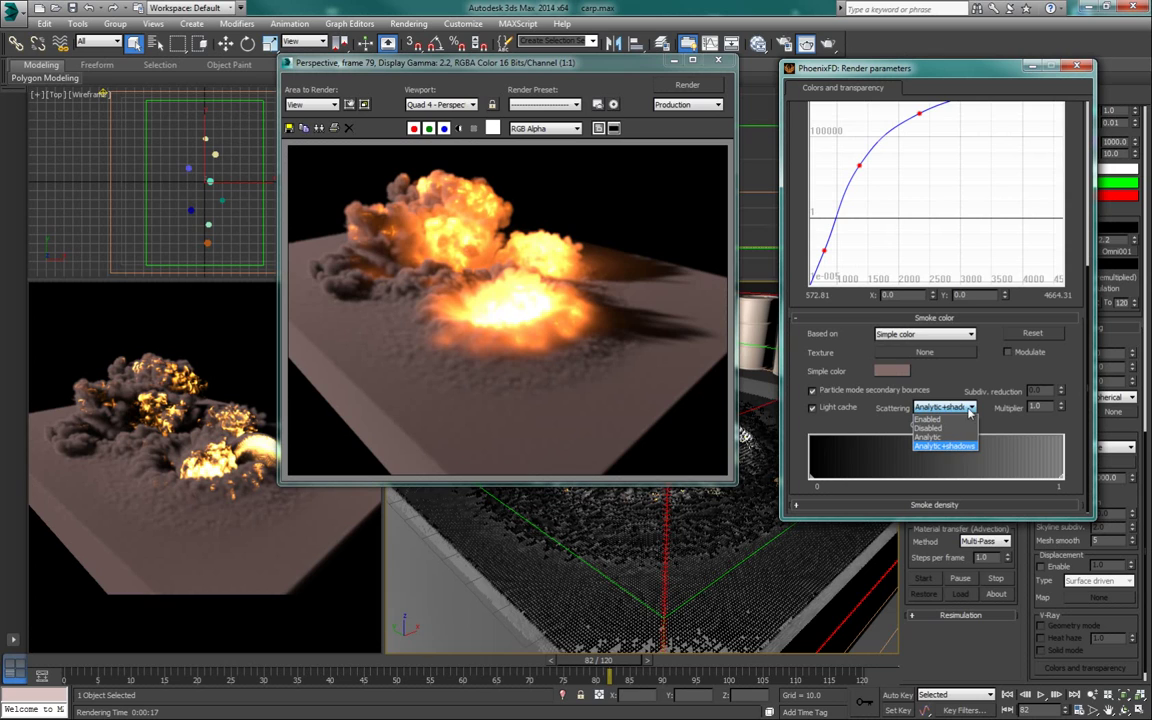
left_click(969, 409)
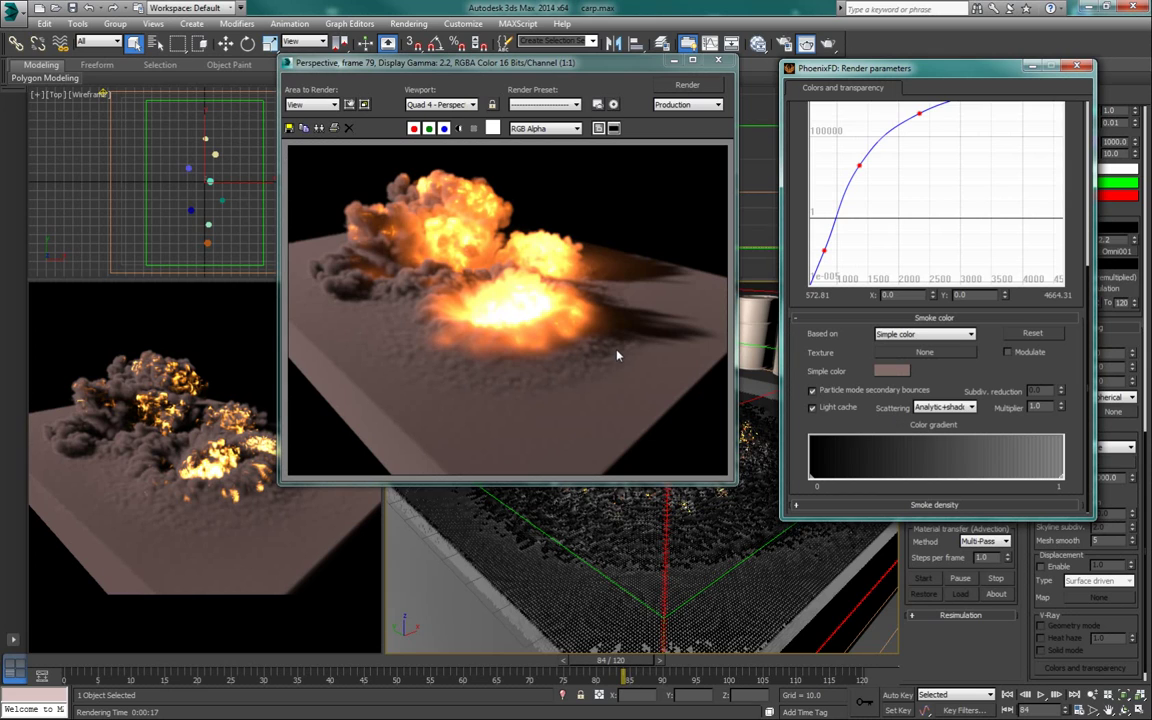
- Try the smoke with scattering disabled and render the current frame of the Perspective view
left_click(944, 408)
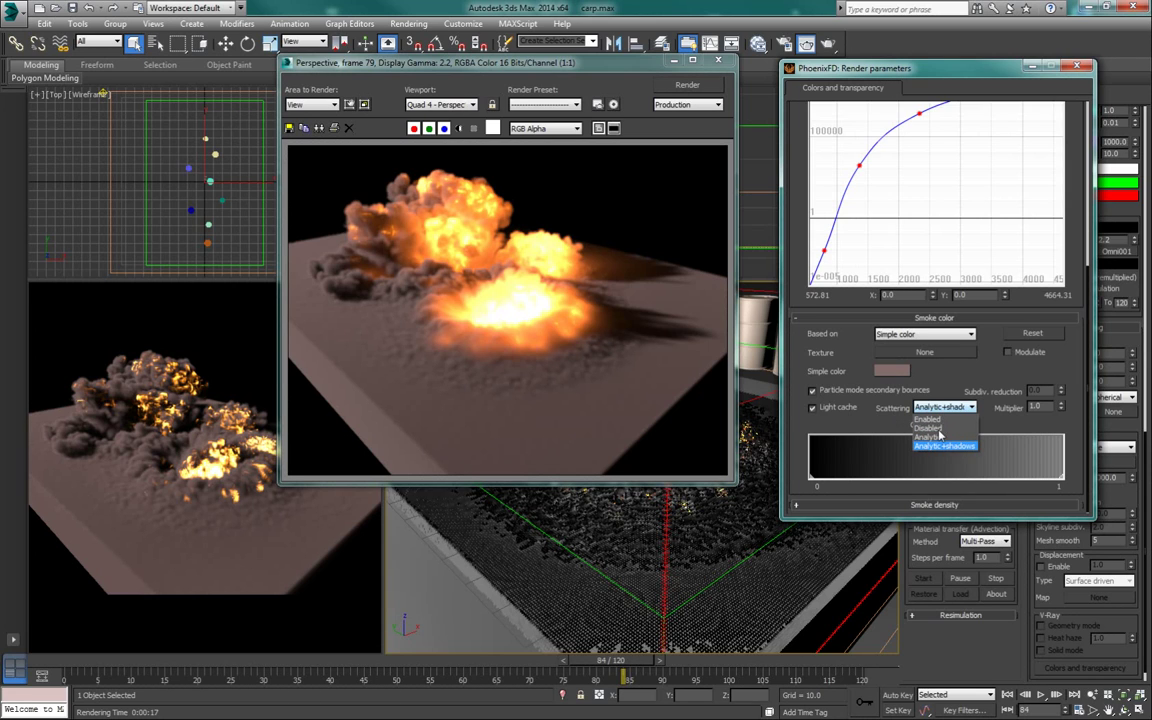
left_click(932, 418)
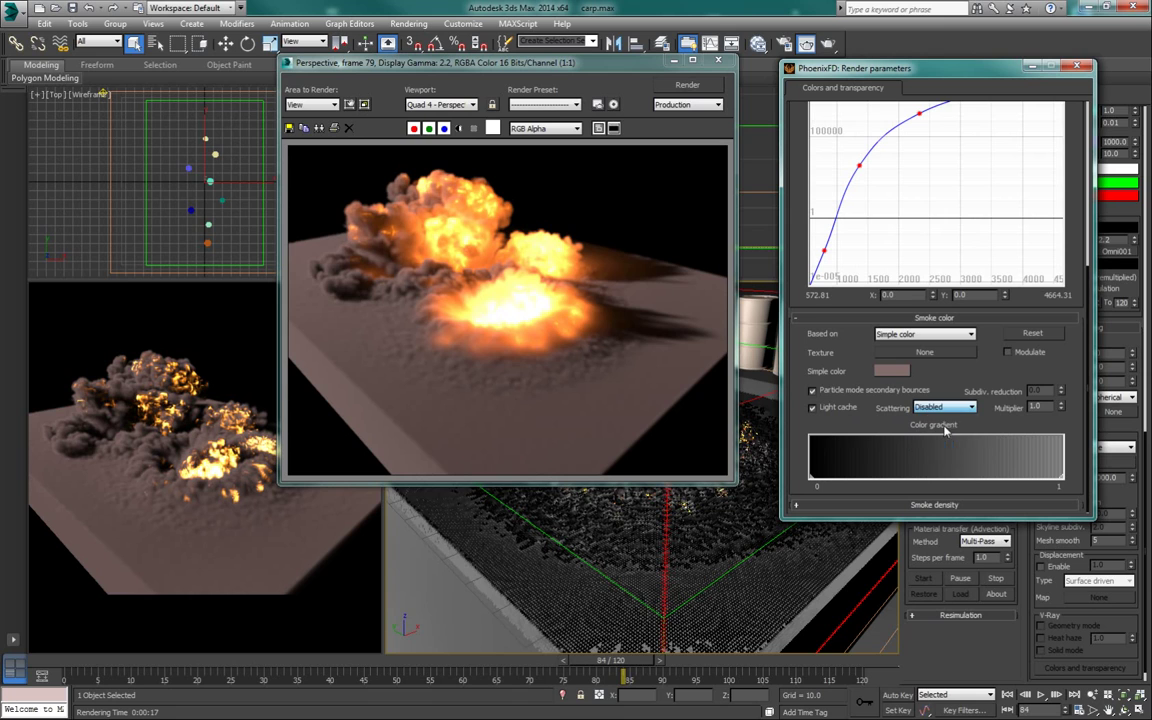
left_click(686, 85)
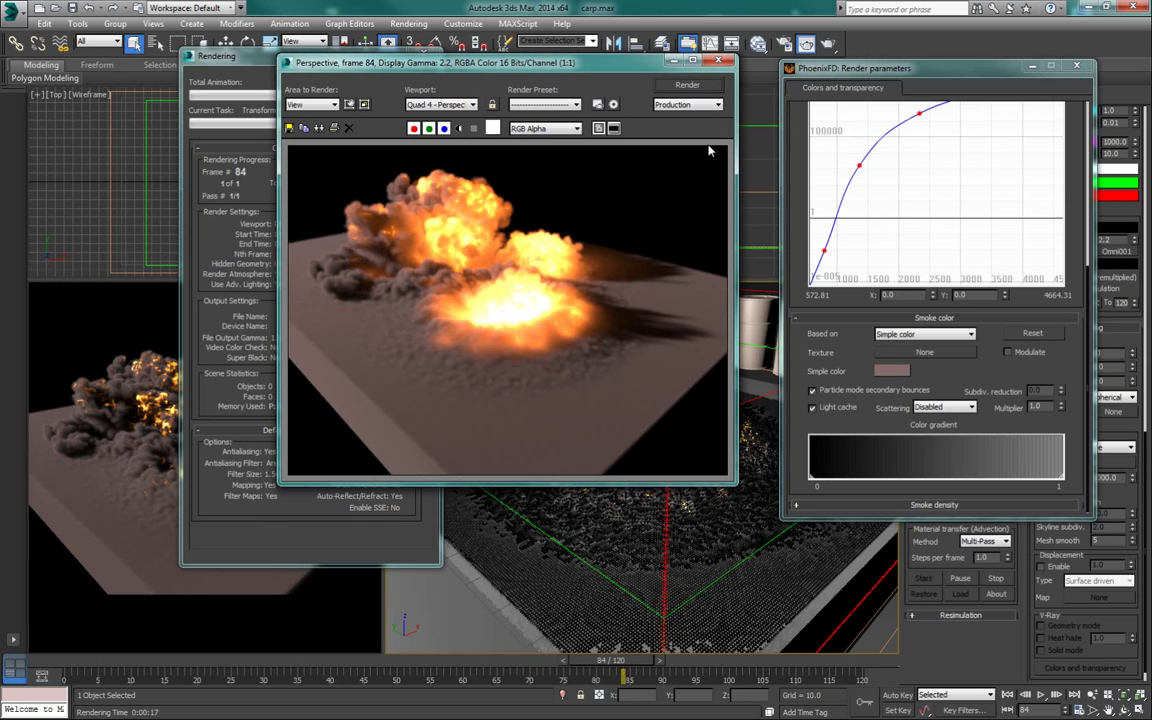
key("shift+q")
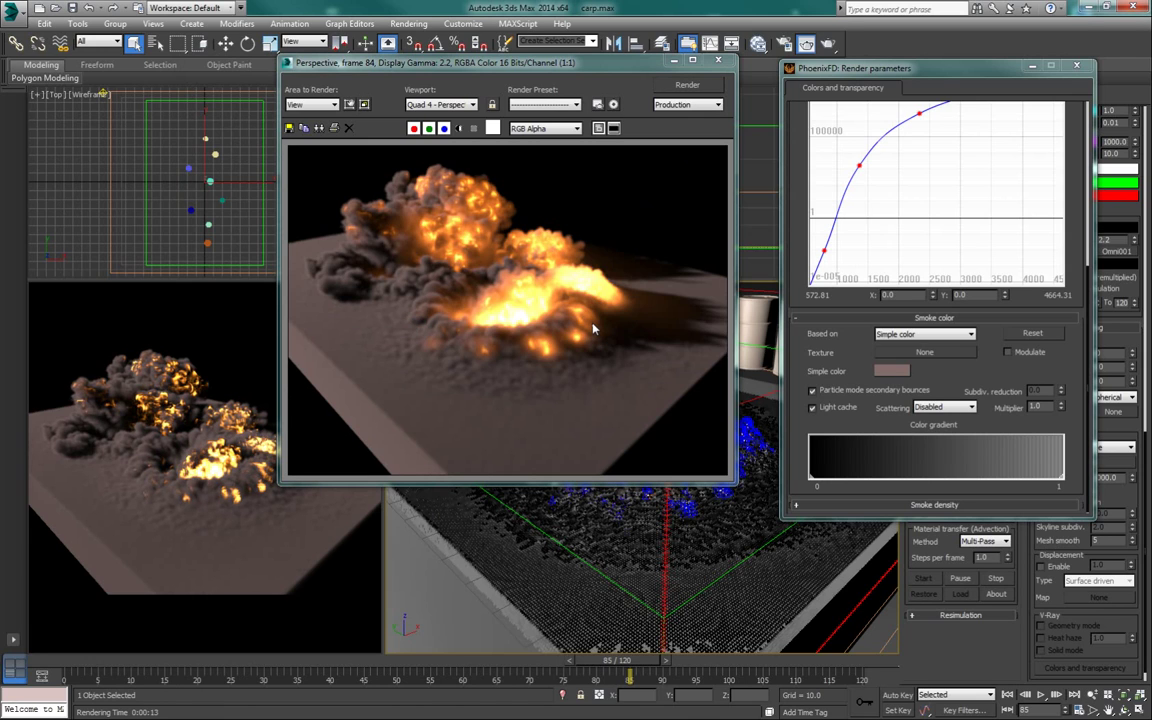
- Return the smoke color's scattering mode to Analytic
left_click(944, 407)
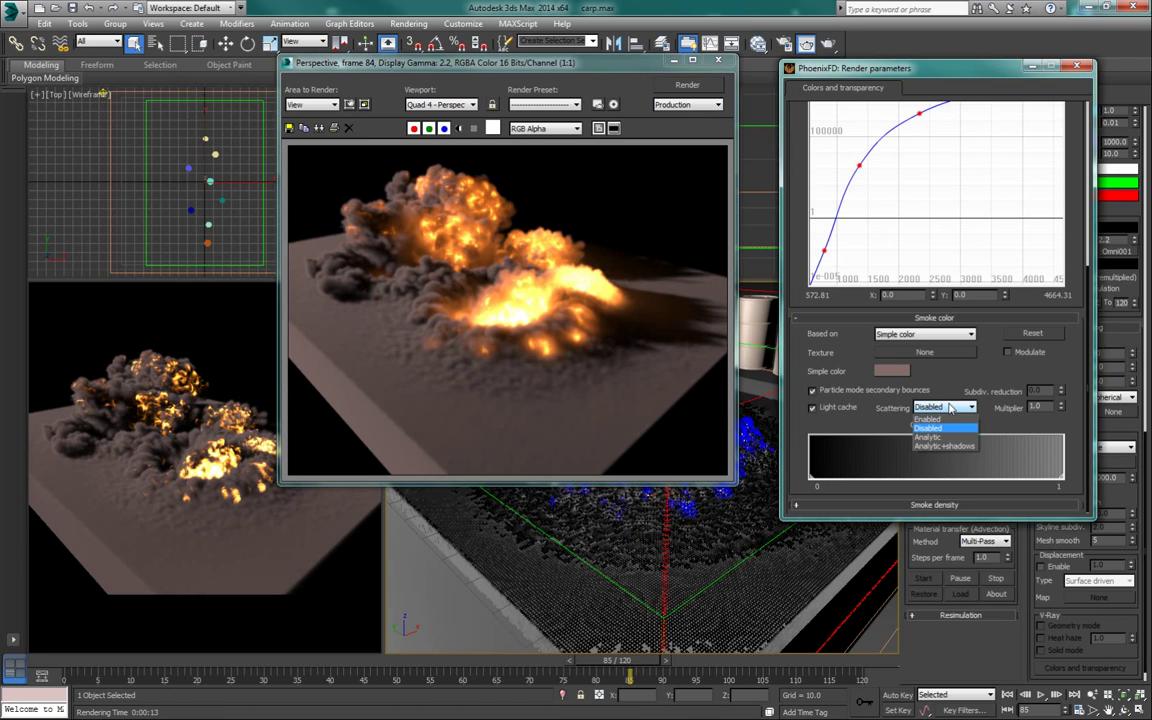
left_click(940, 437)
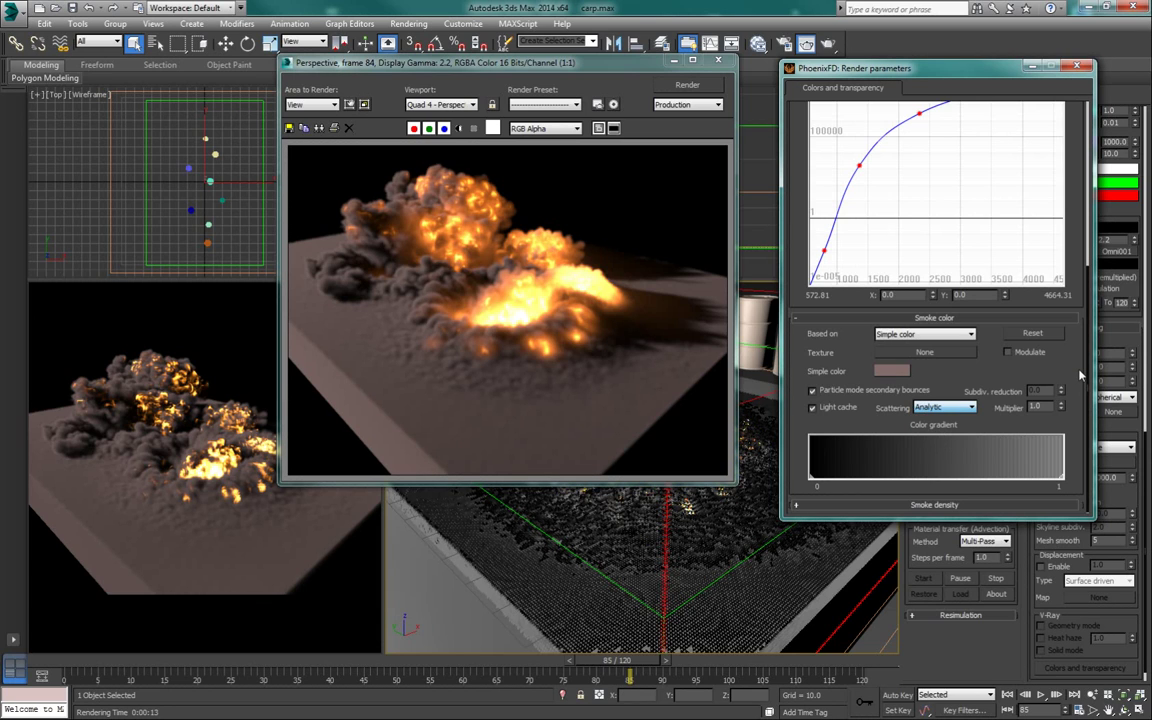
scroll(1080, 376, "up", 3)
scroll(1080, 379, "up", 1)
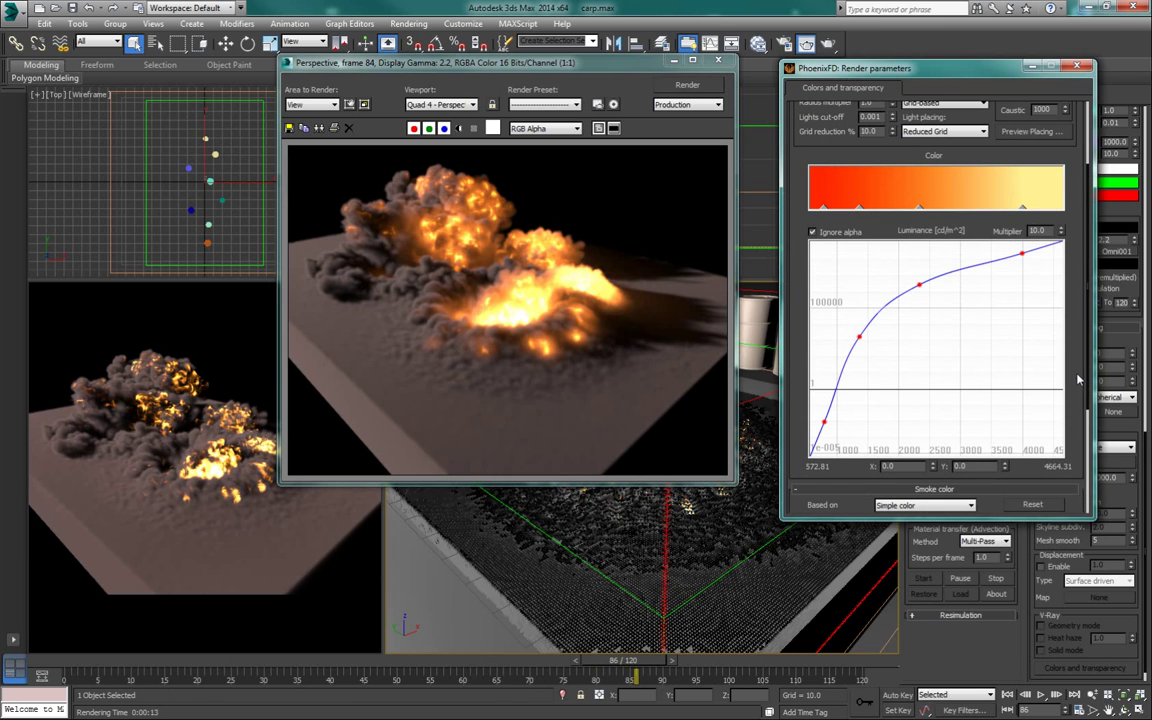
scroll(1079, 379, "up", 2)
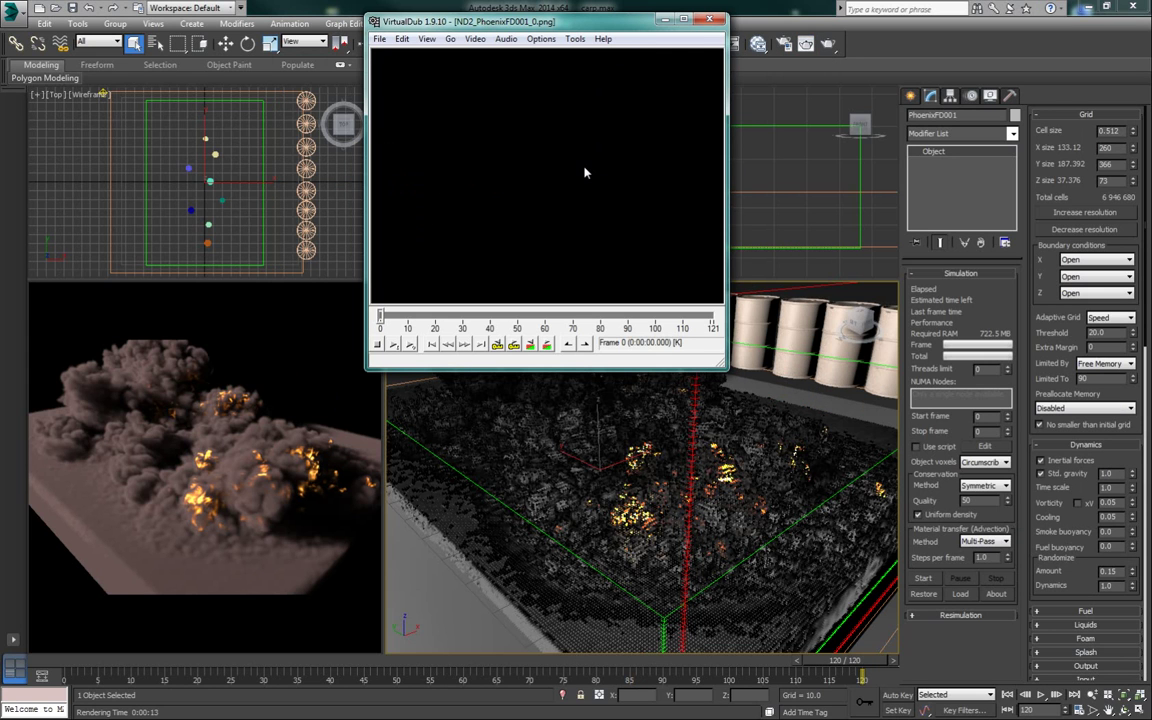
- Play the explosion preview sequence in VirtualDub, inspect frame 74, and return to the first frame
left_click(410, 344)
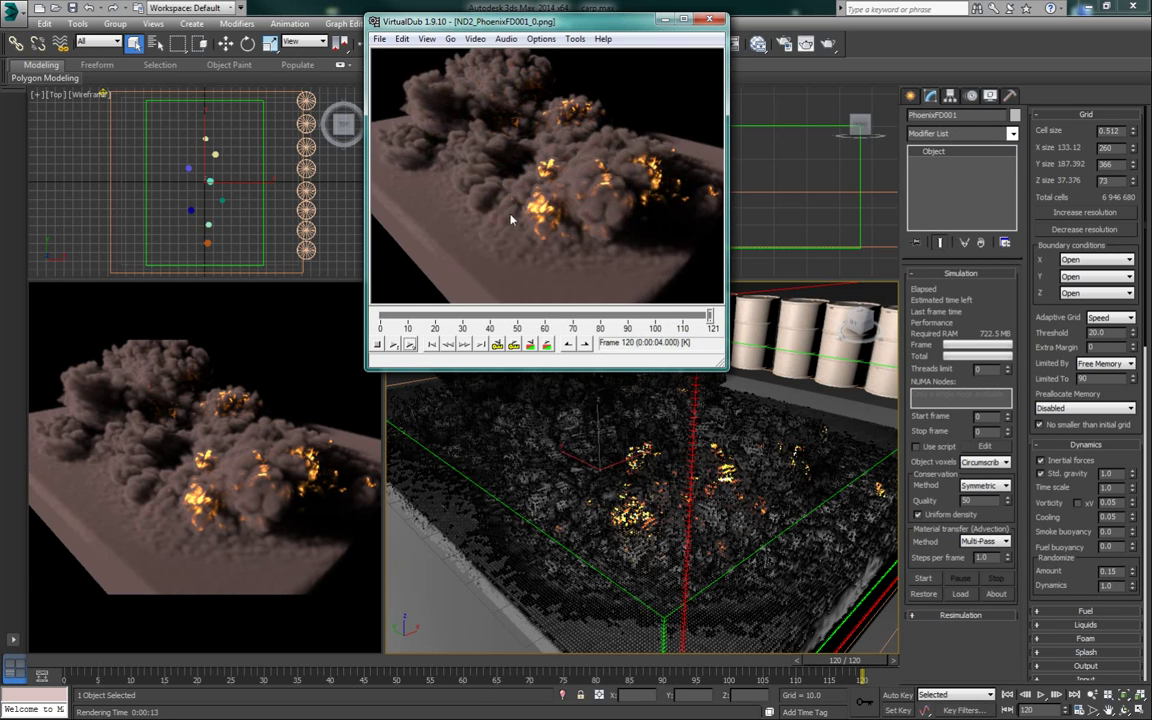
left_click_drag(711, 316, 585, 318)
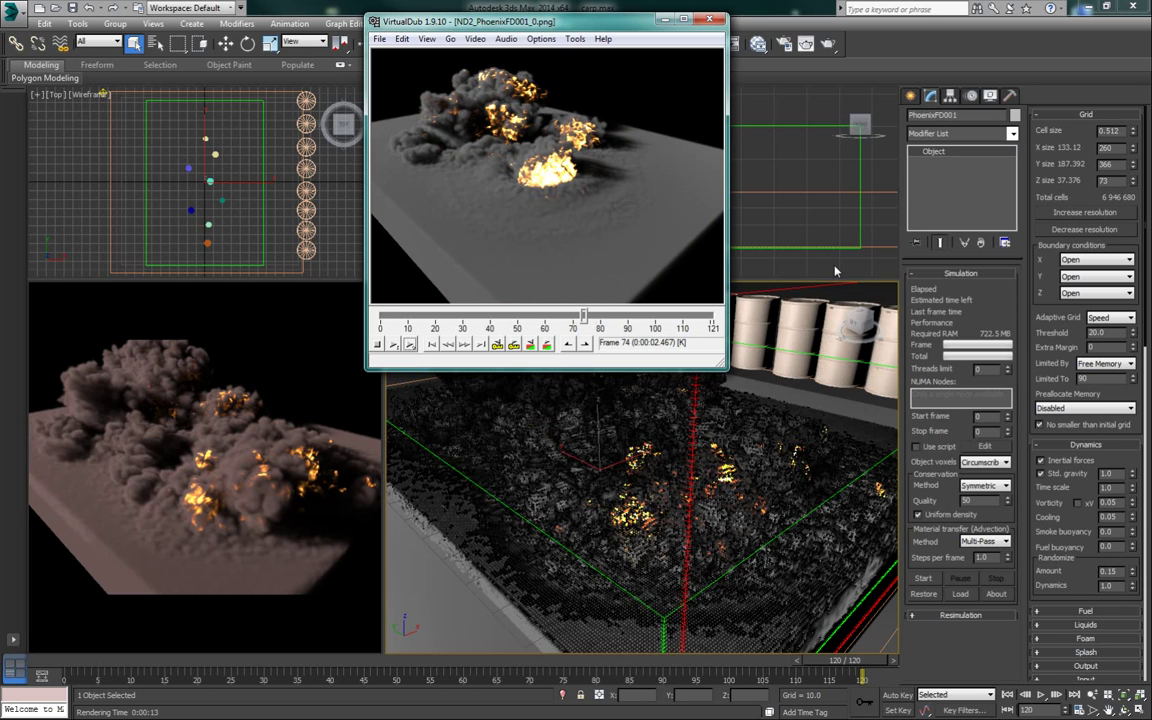
left_click(431, 344)
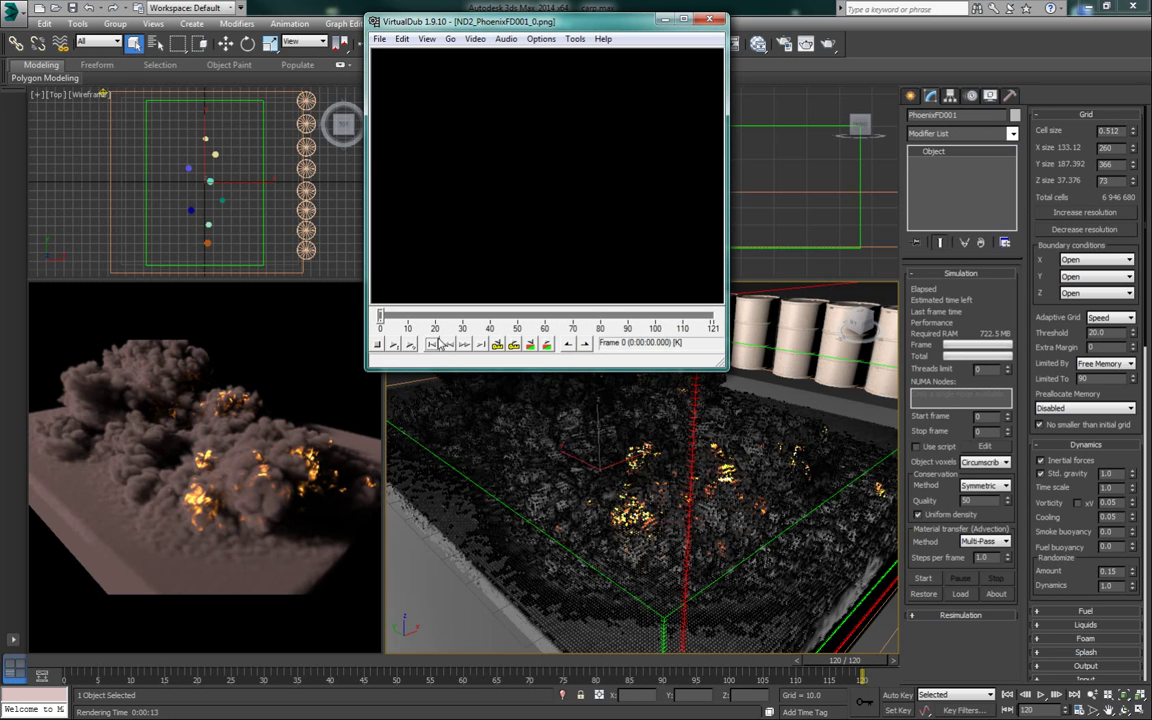
- Set the simulator's GPU preview save range to start at frame 0, with frame 120 as its end
left_click(1063, 532)
scroll(1064, 532, "down", 12)
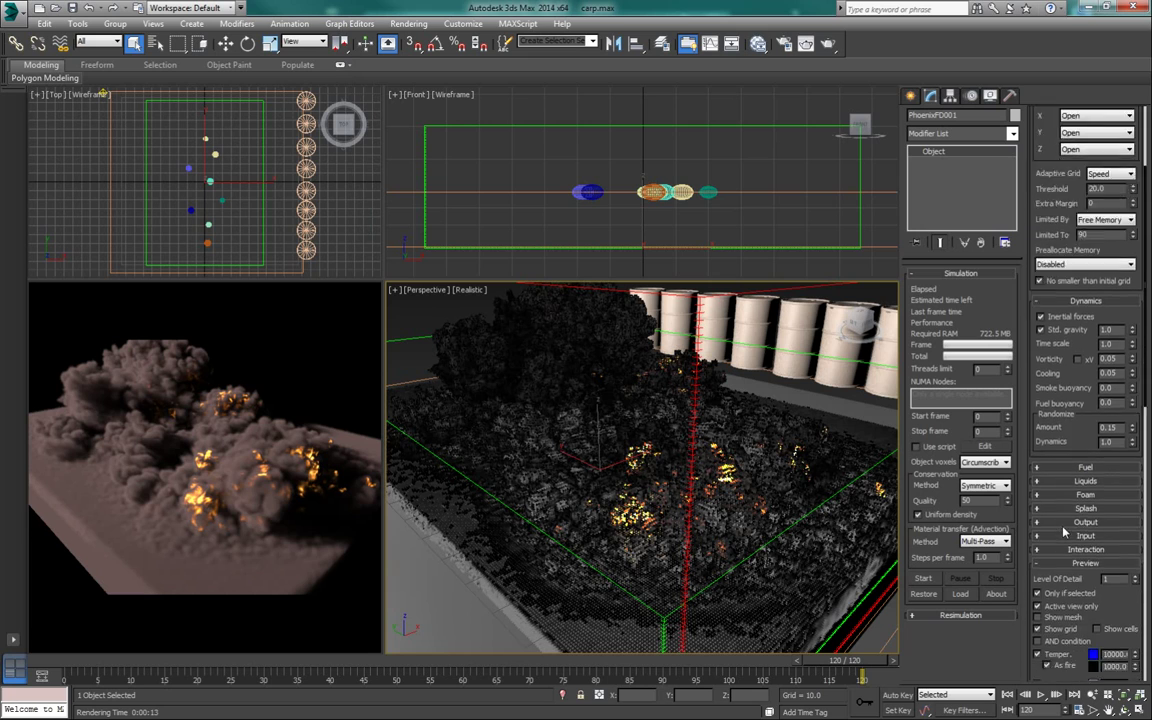
scroll(1063, 532, "down", 4)
scroll(1063, 532, "up", 2)
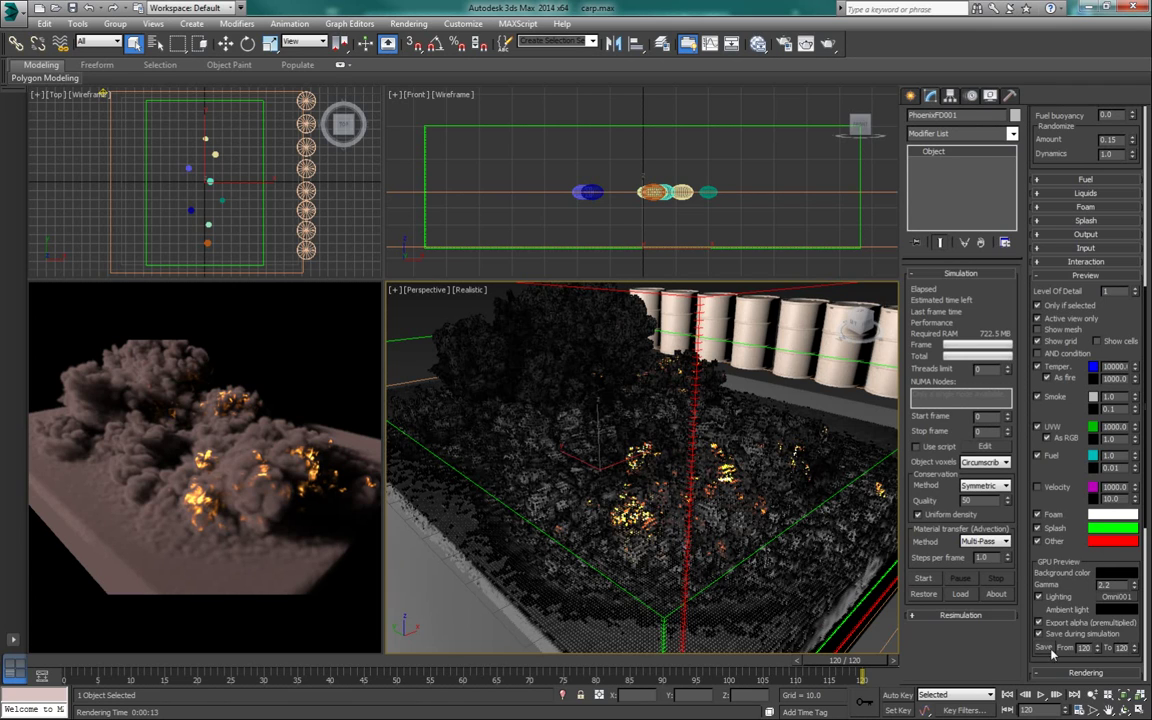
left_click_drag(1091, 649, 1010, 584)
type("0")
- Play the PhoenixFD001 preview sequence twice in VirtualDub, then return to 3ds Max
left_click(411, 345)
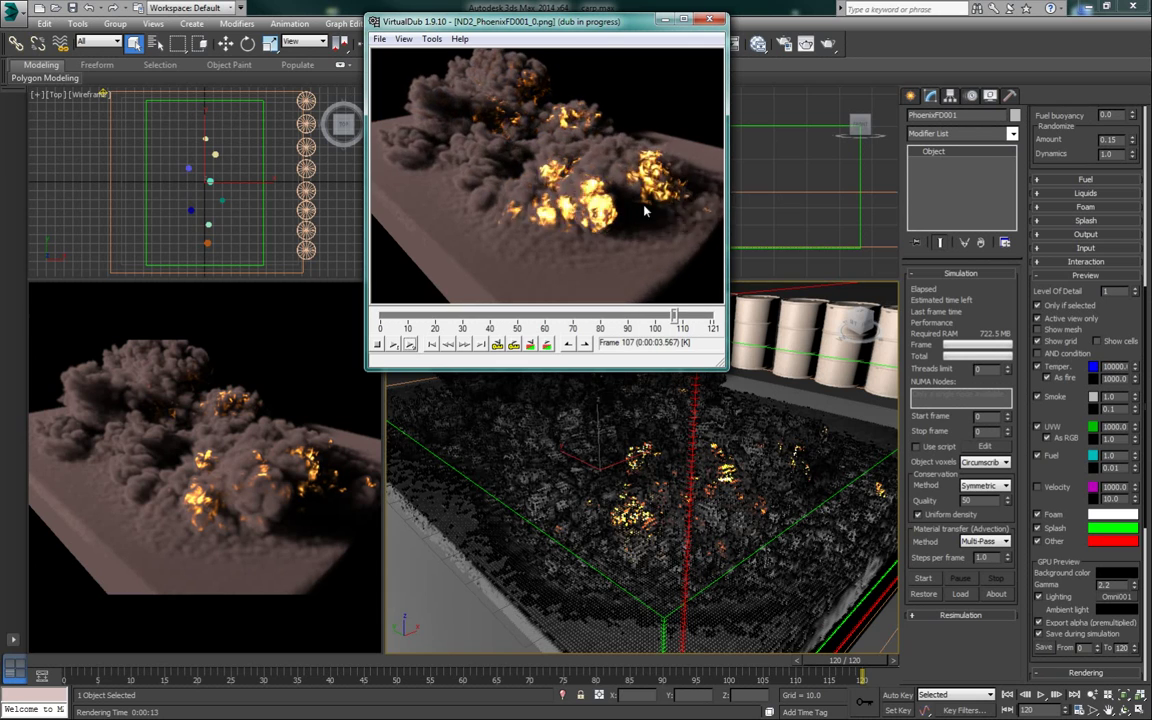
left_click(430, 345)
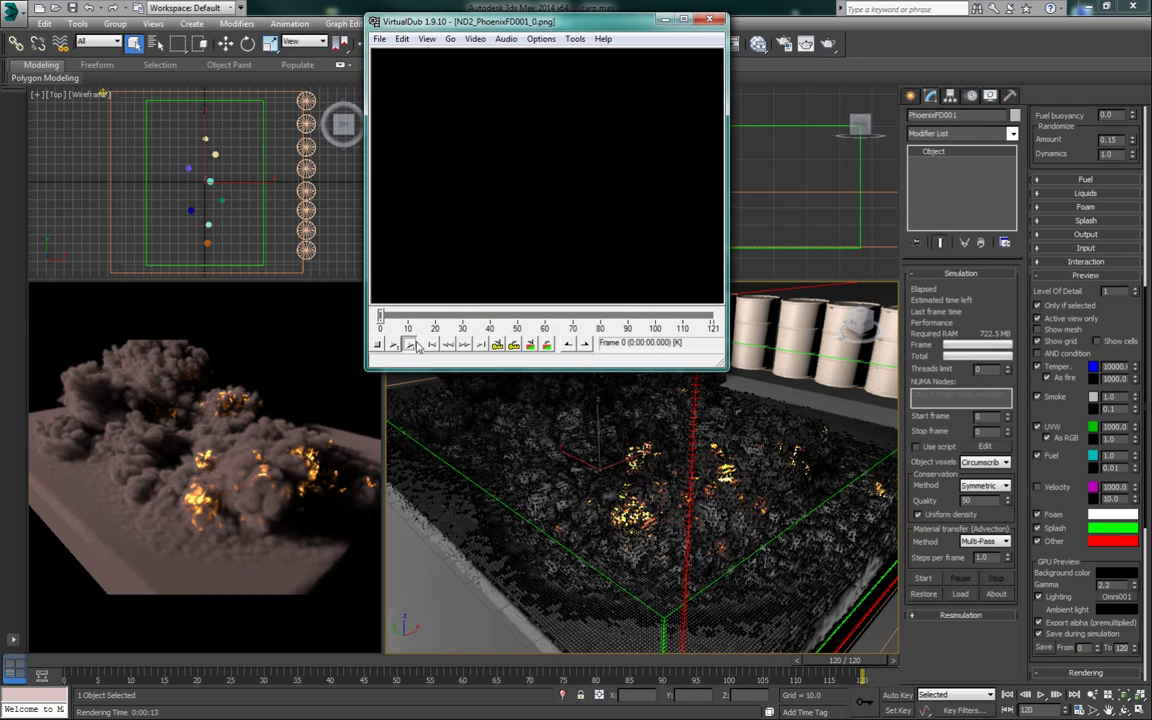
left_click(416, 346)
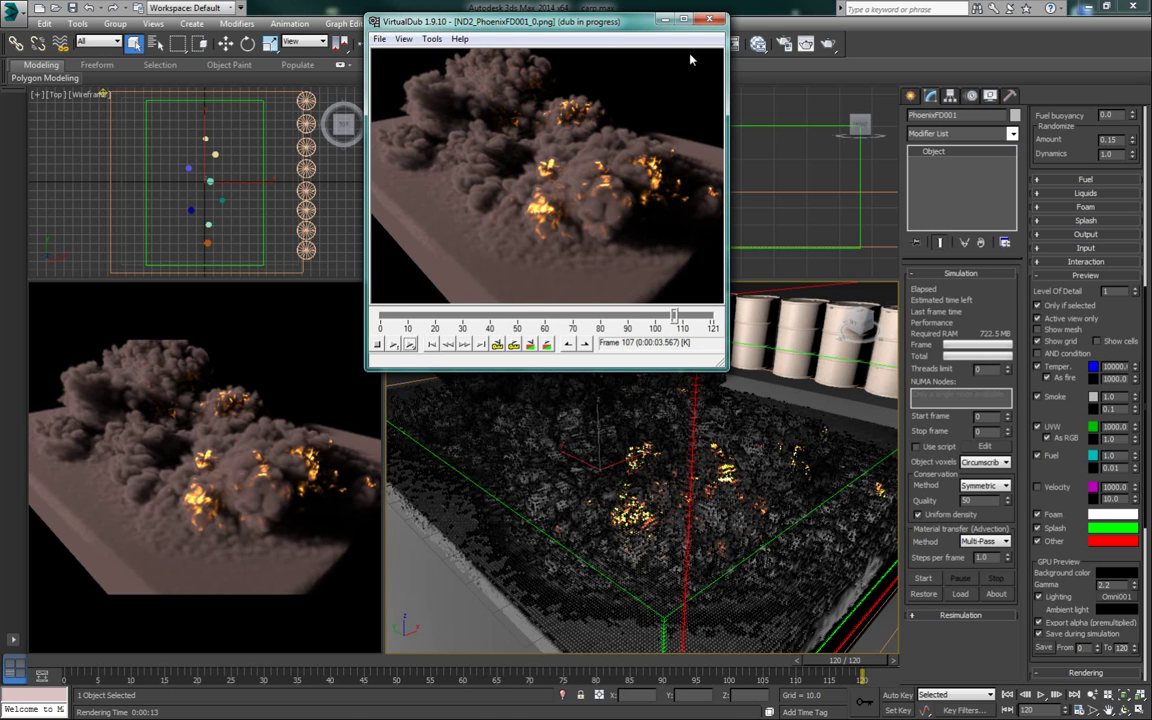
left_click(666, 21)
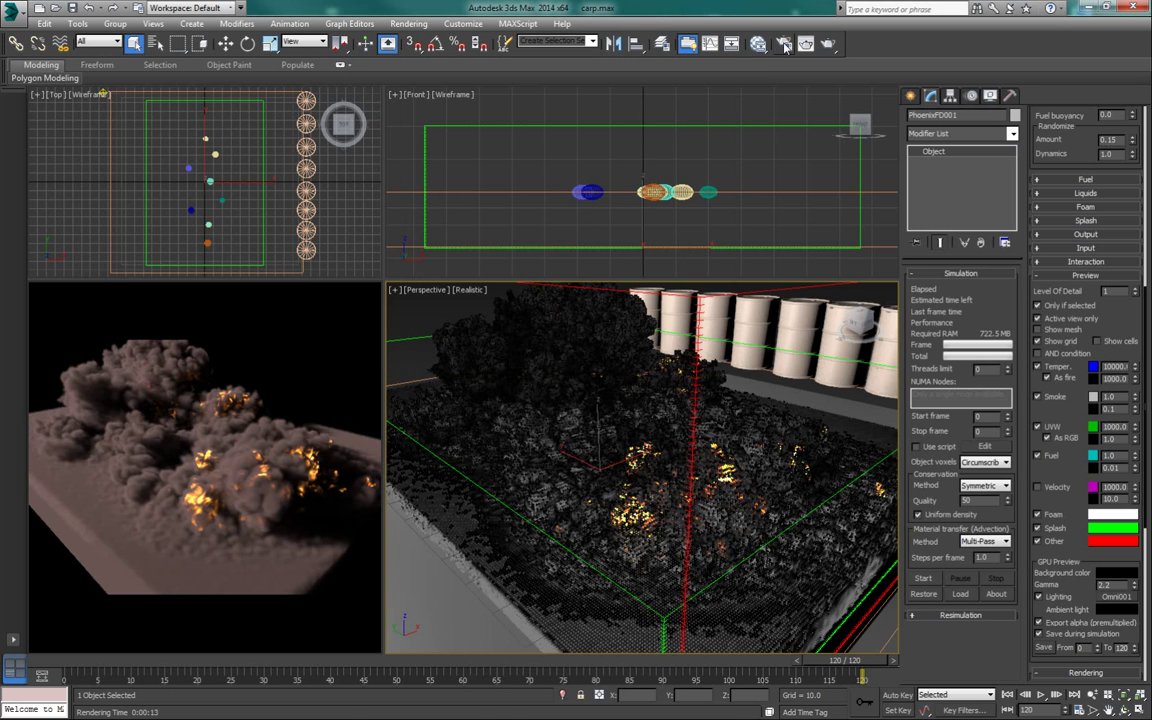
- Set the render setup's time output to the active time segment, frames 0 to 120
key("F10")
left_click_drag(762, 57, 377, 70)
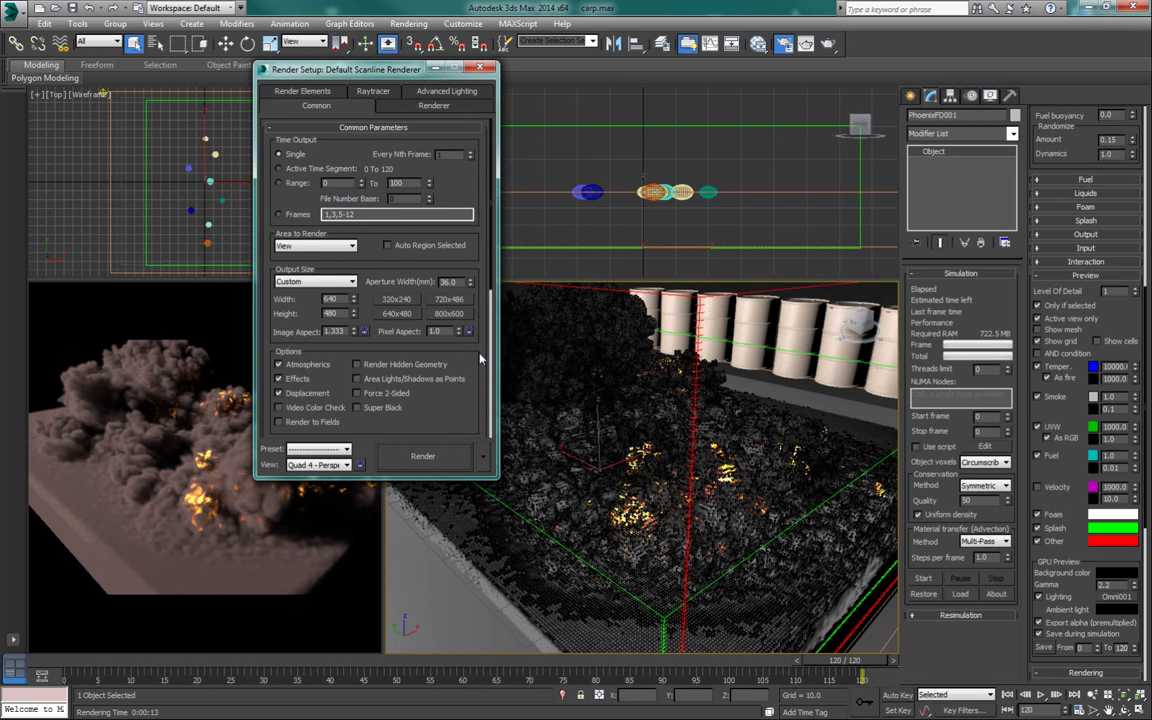
scroll(1078, 152, "up", 10)
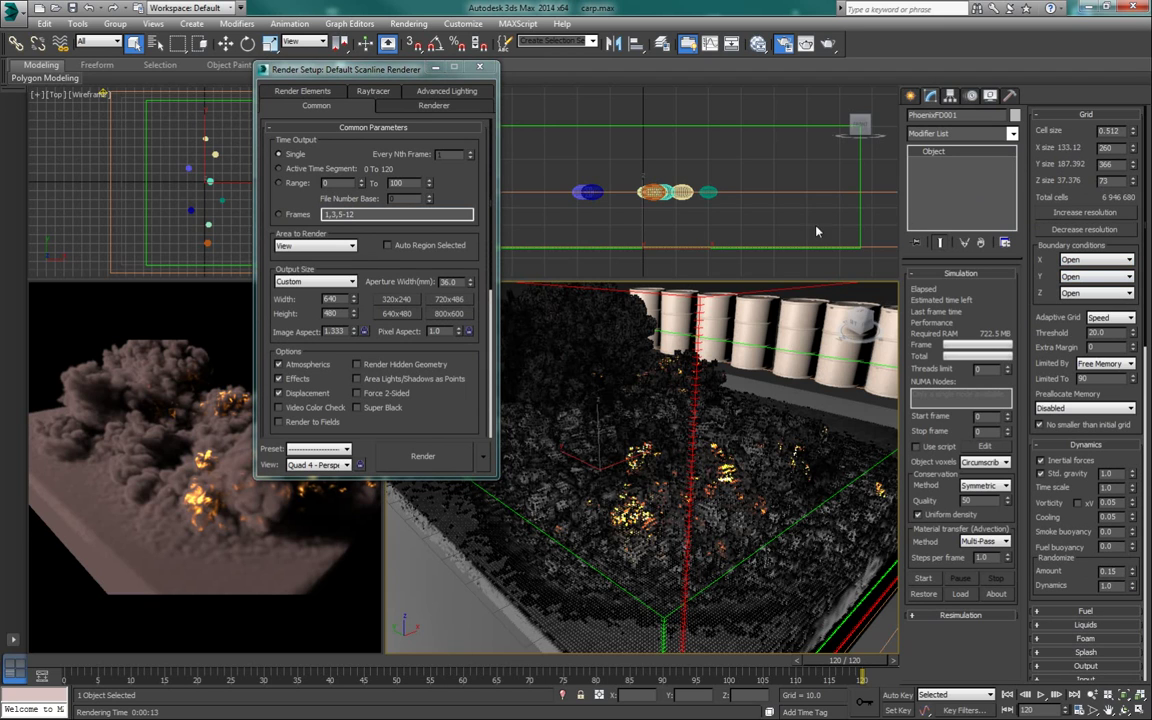
scroll(474, 421, "down", 5)
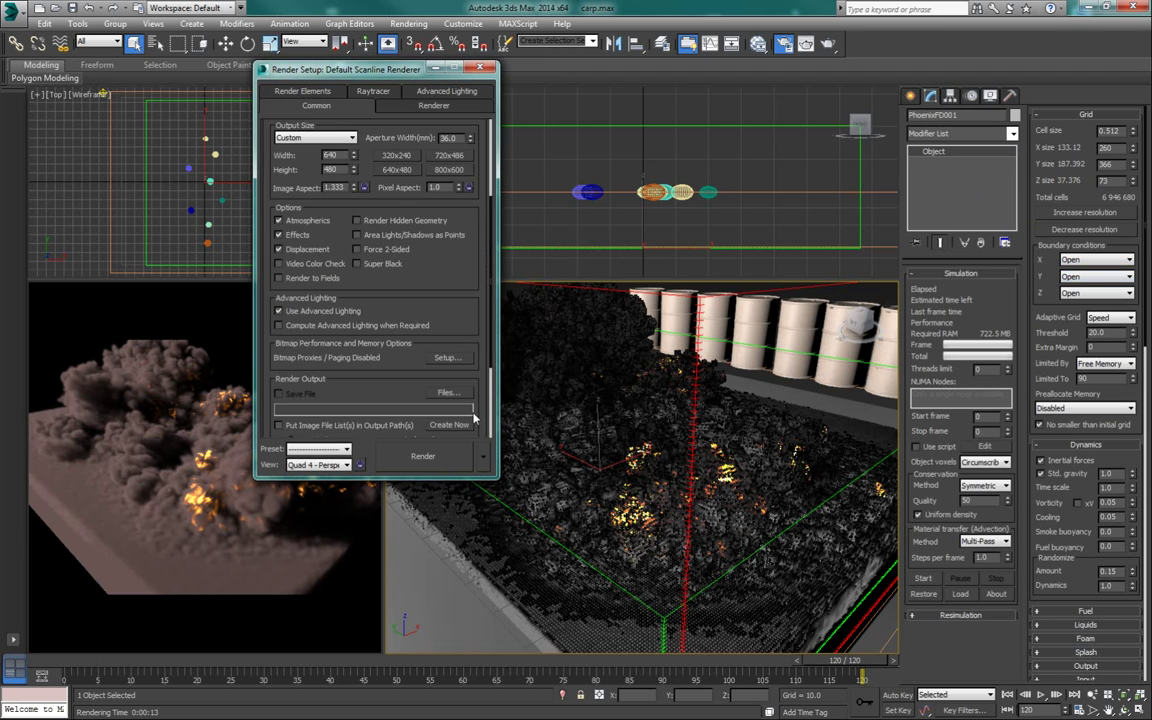
scroll(483, 370, "up", 5)
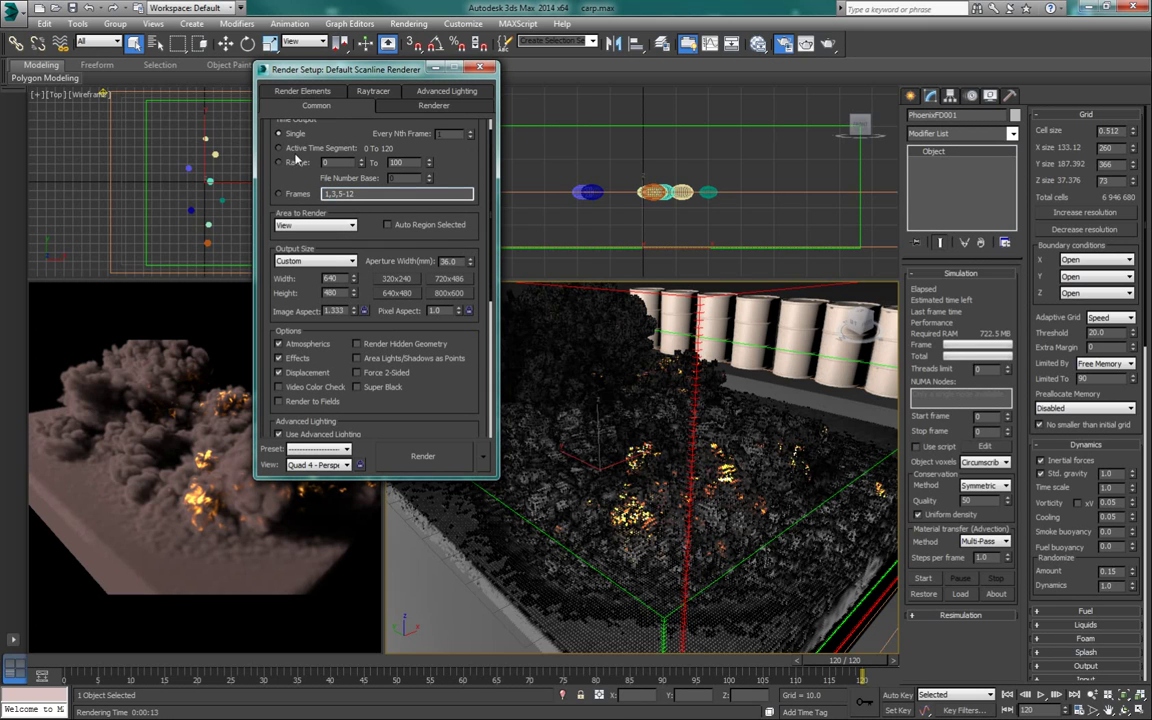
scroll(471, 180, "up", 2)
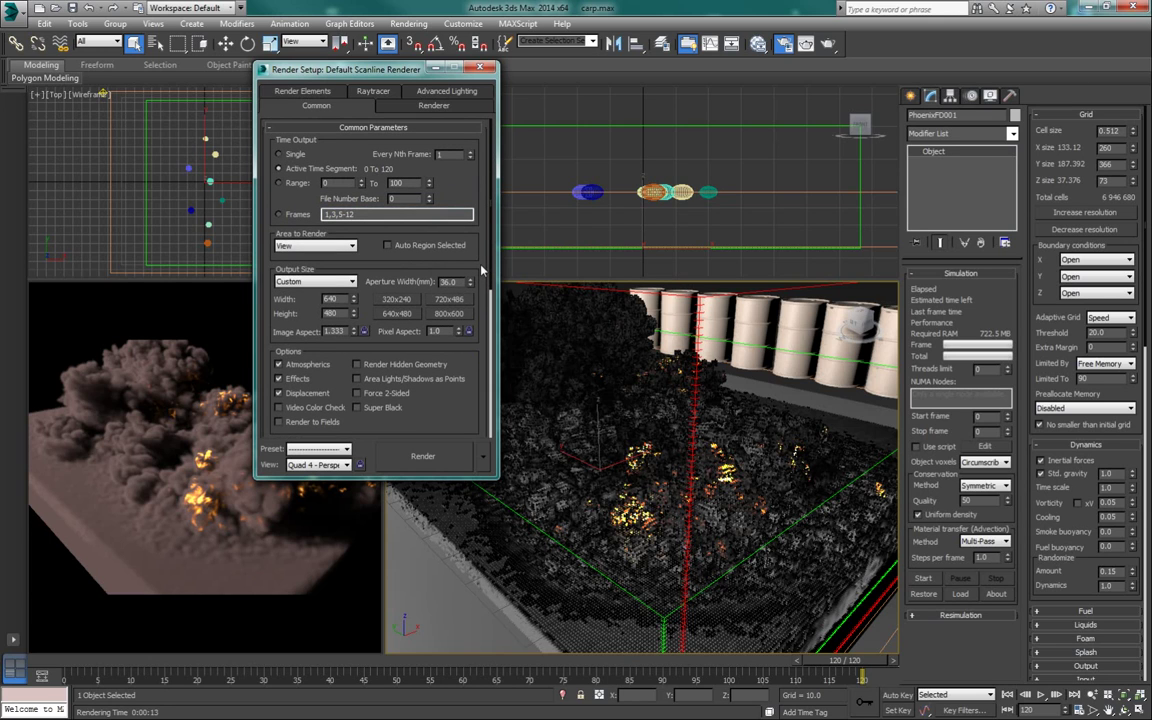
- Select all eight explosion spheres and review the rendering control options in their object properties
left_click_drag(553, 168, 729, 187)
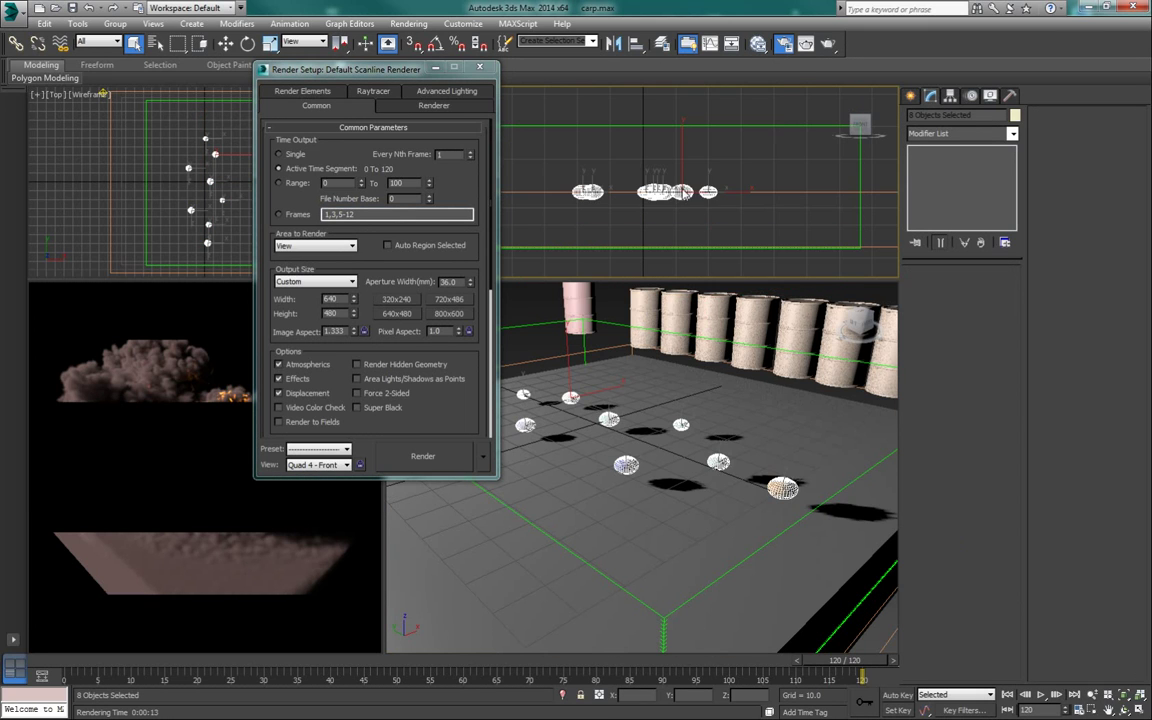
right_click(680, 184)
left_click(715, 267)
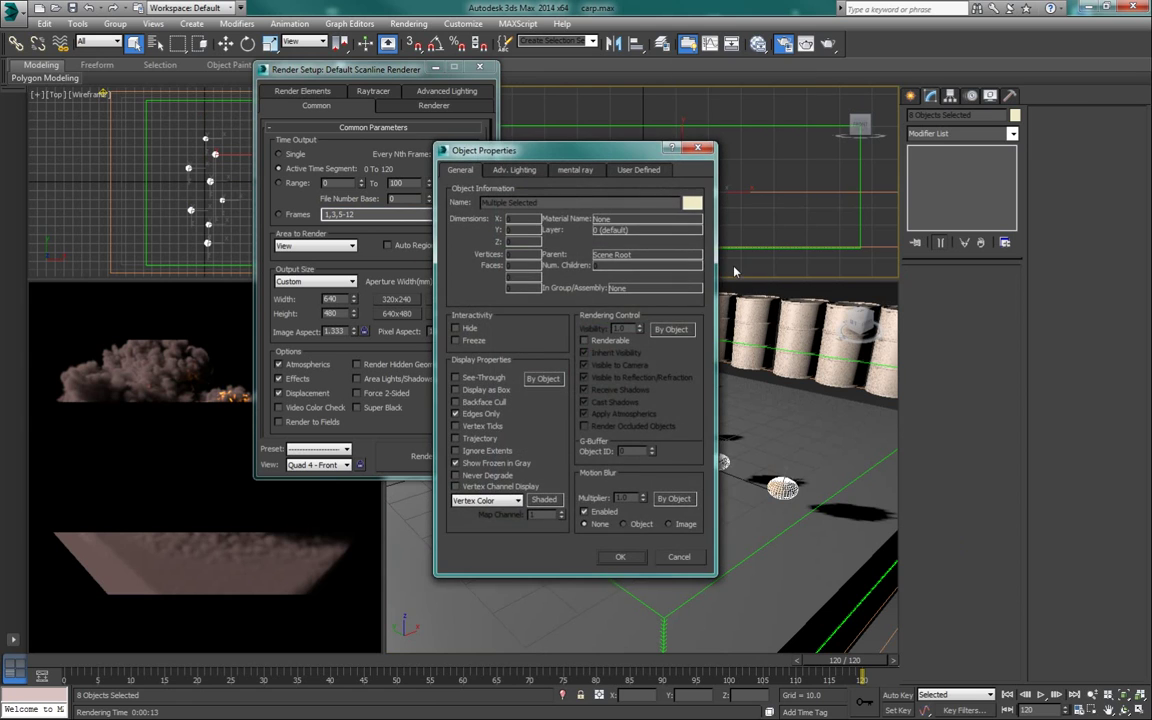
left_click_drag(627, 157, 397, 191)
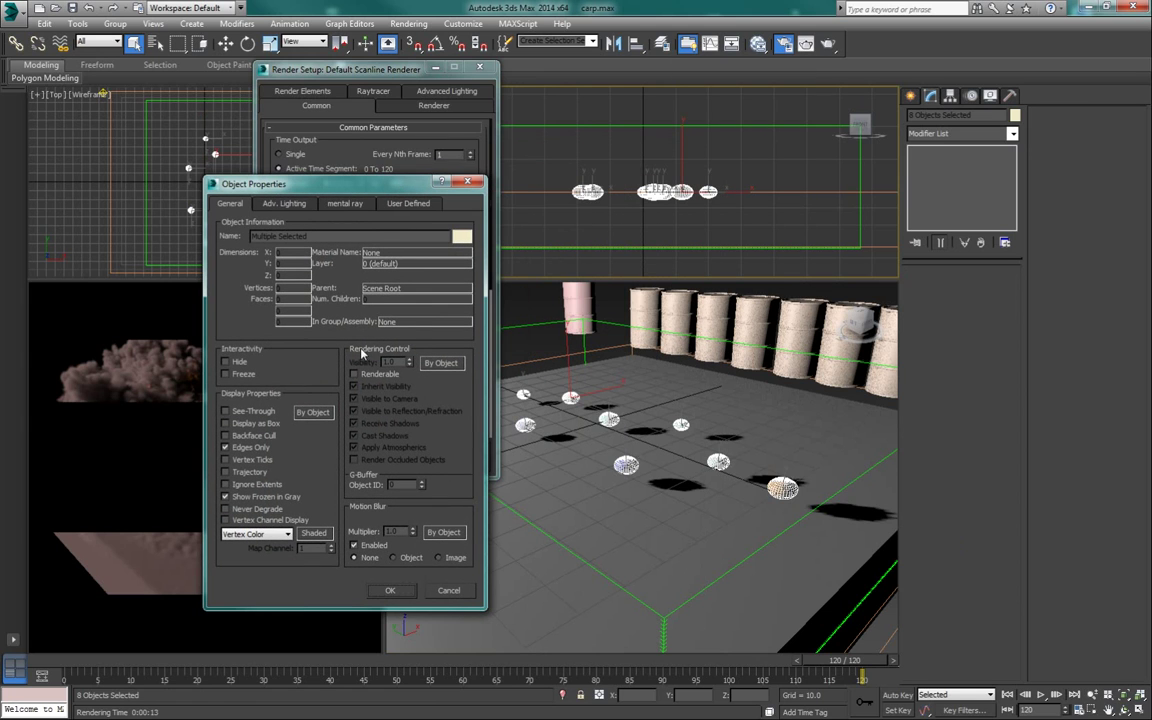
left_click(392, 591)
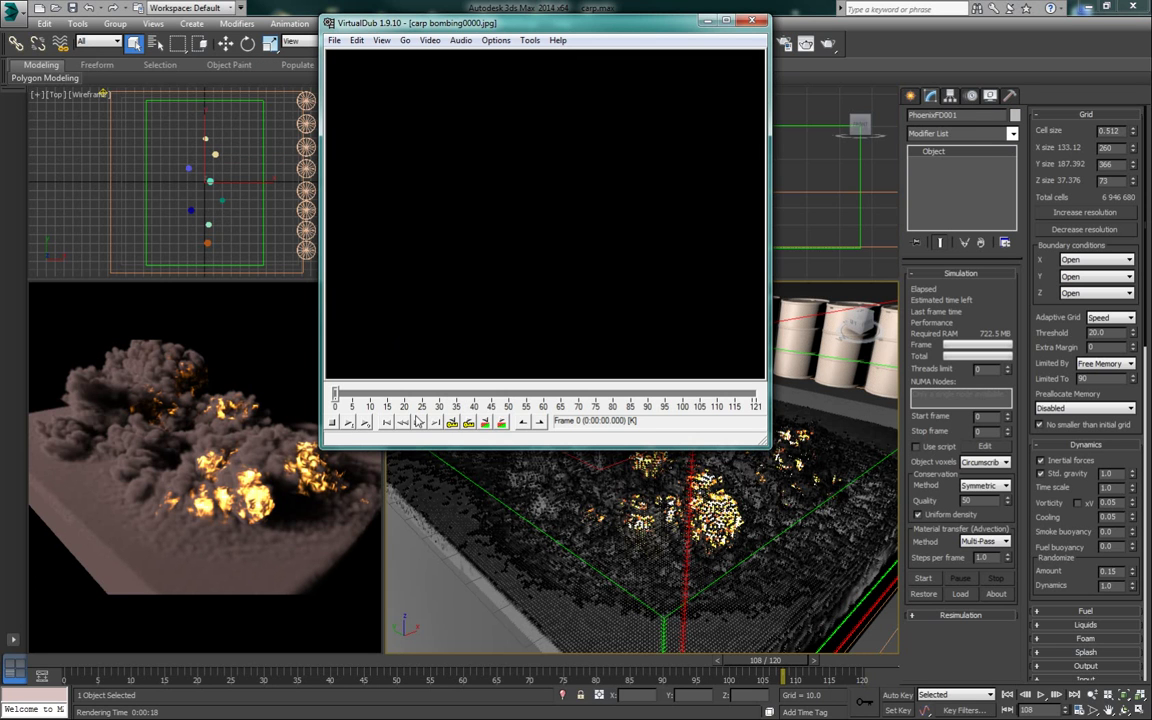
- Play the rendered carp bombing image sequence in VirtualDub
left_click(364, 424)
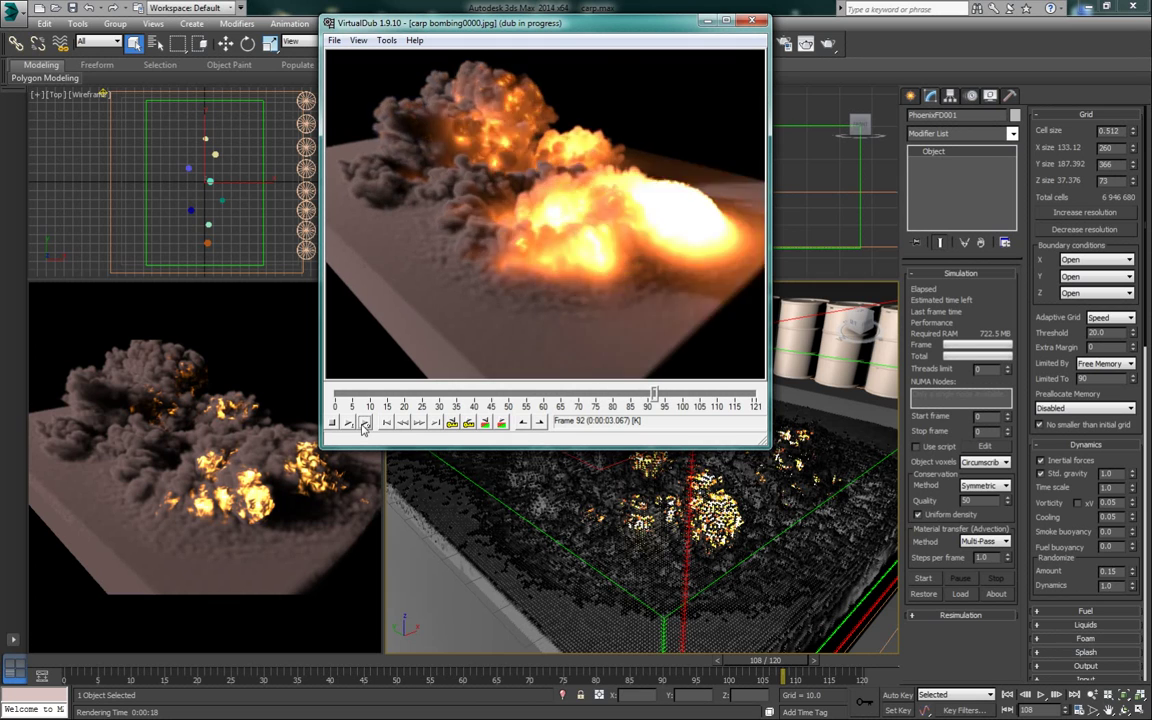
left_click(364, 424)
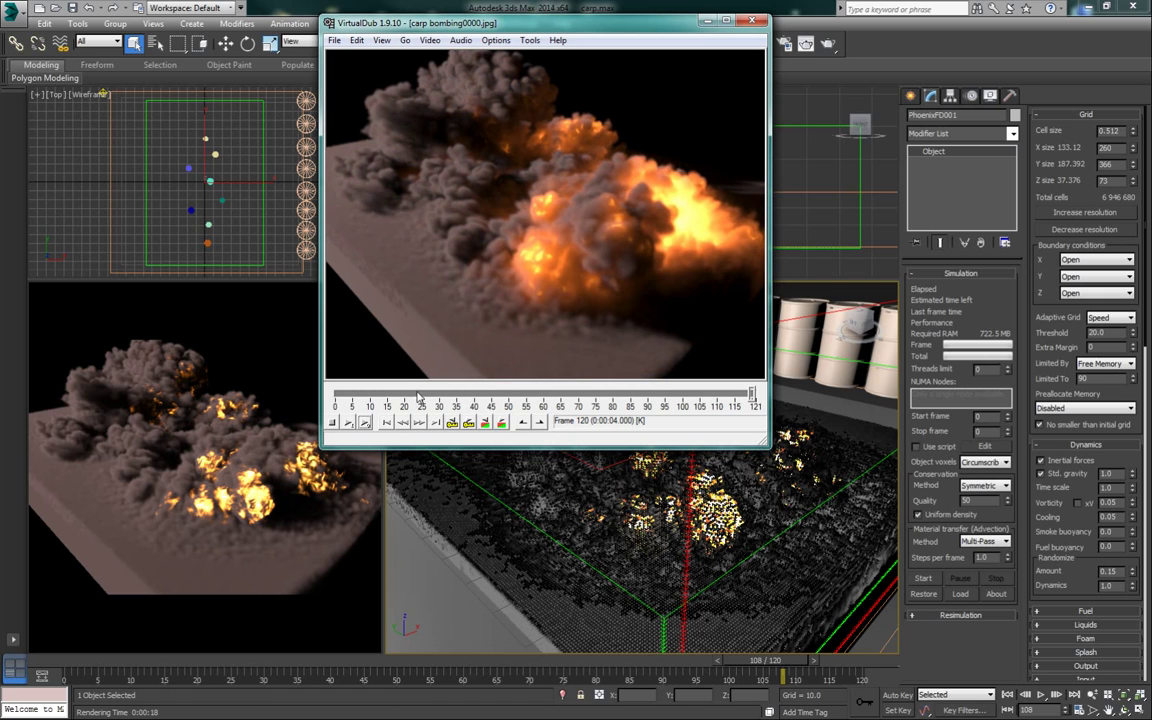
left_click(366, 424)
- Set the PhoenixFD simulator's Cooling to 0.1 in its dynamics settings
left_click(1045, 525)
scroll(1108, 503, "down", 1)
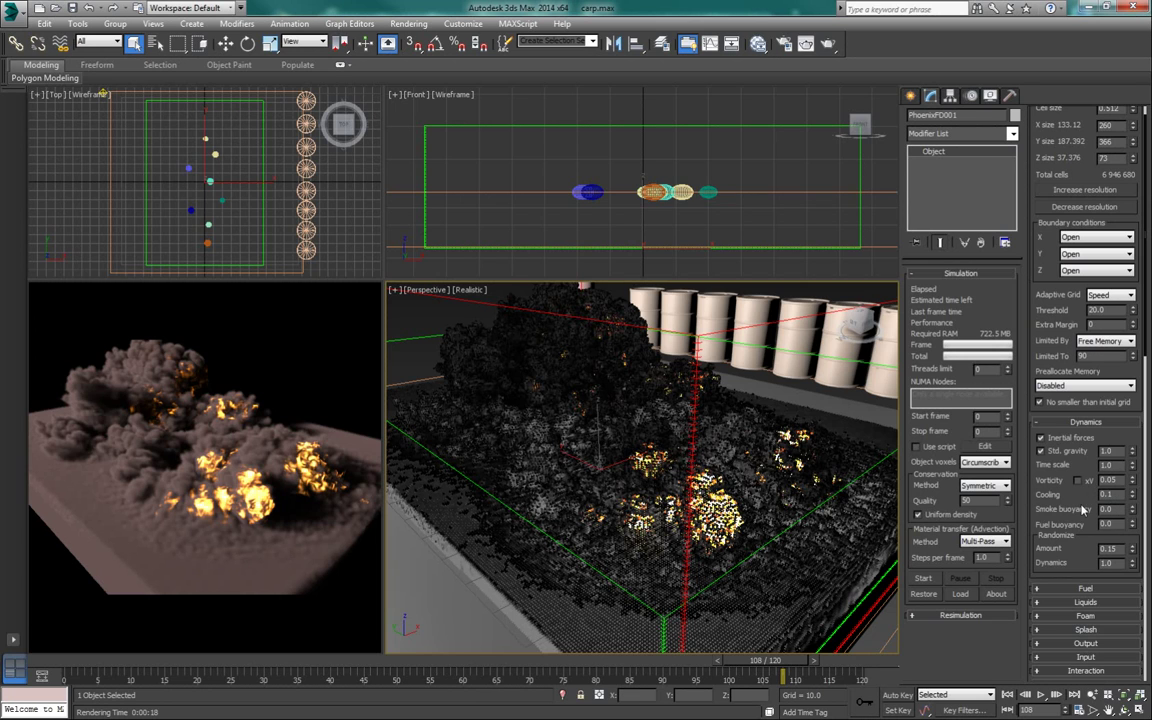
- Replay the rendered carp bombing sequence from the first frame several times in VirtualDub, then return to 3ds Max
key("alt+Tab")
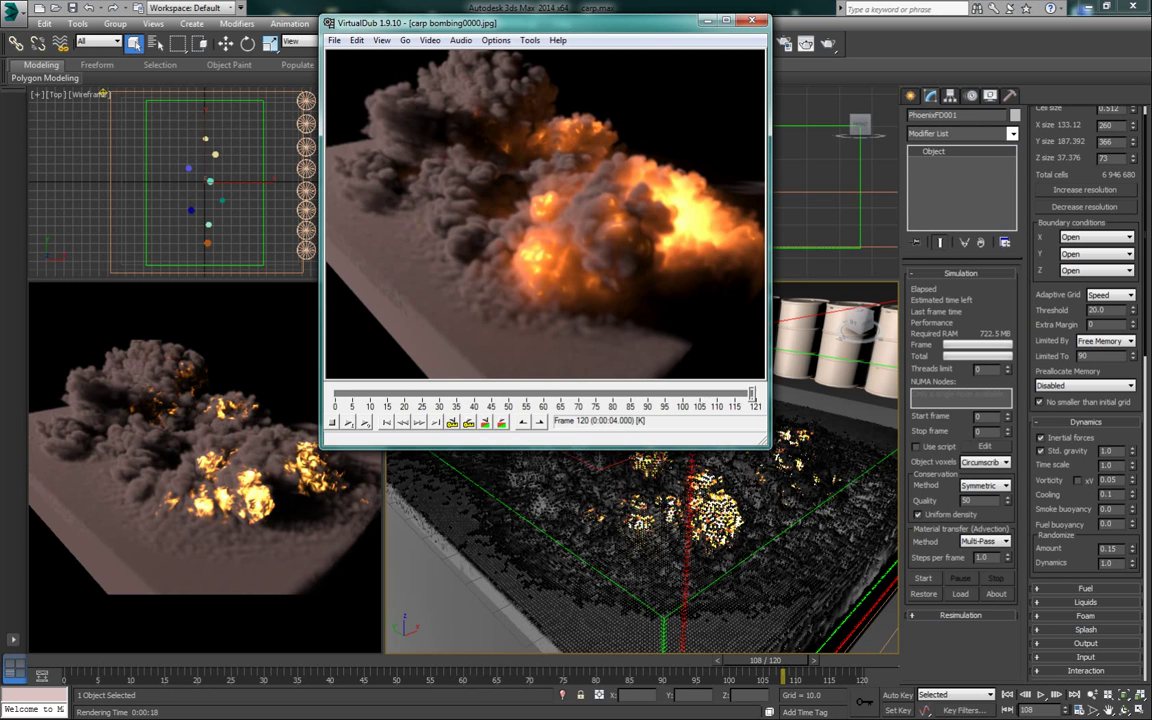
left_click(365, 422)
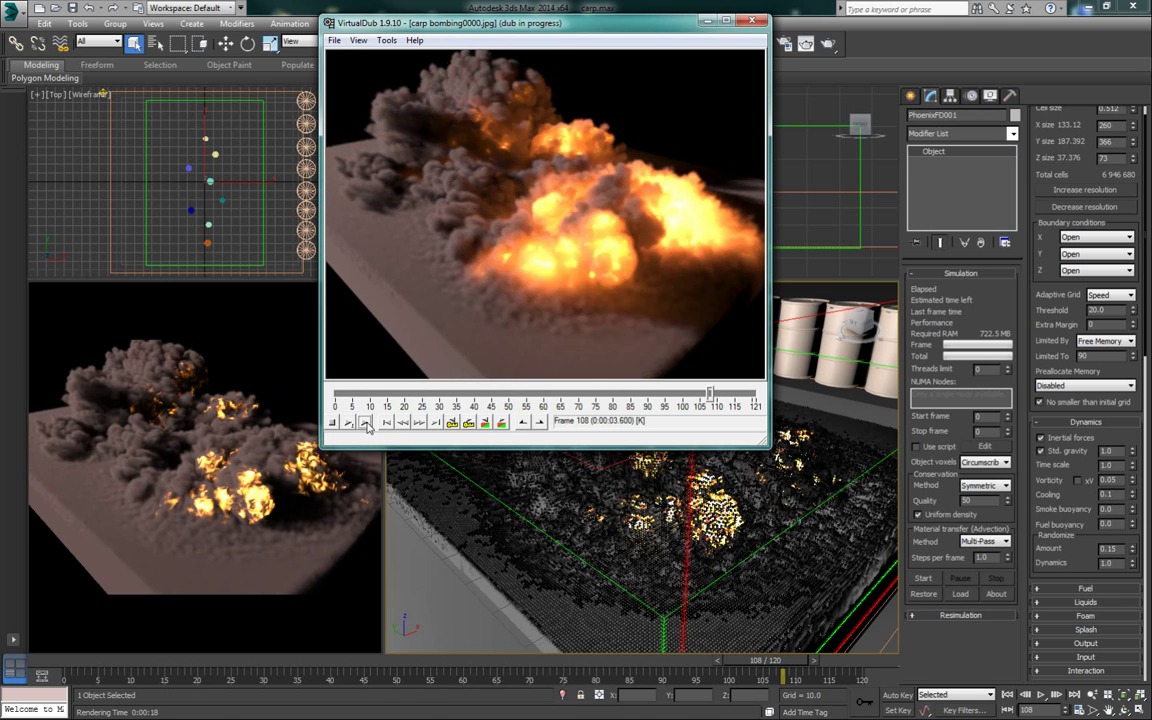
left_click(386, 423)
left_click(365, 422)
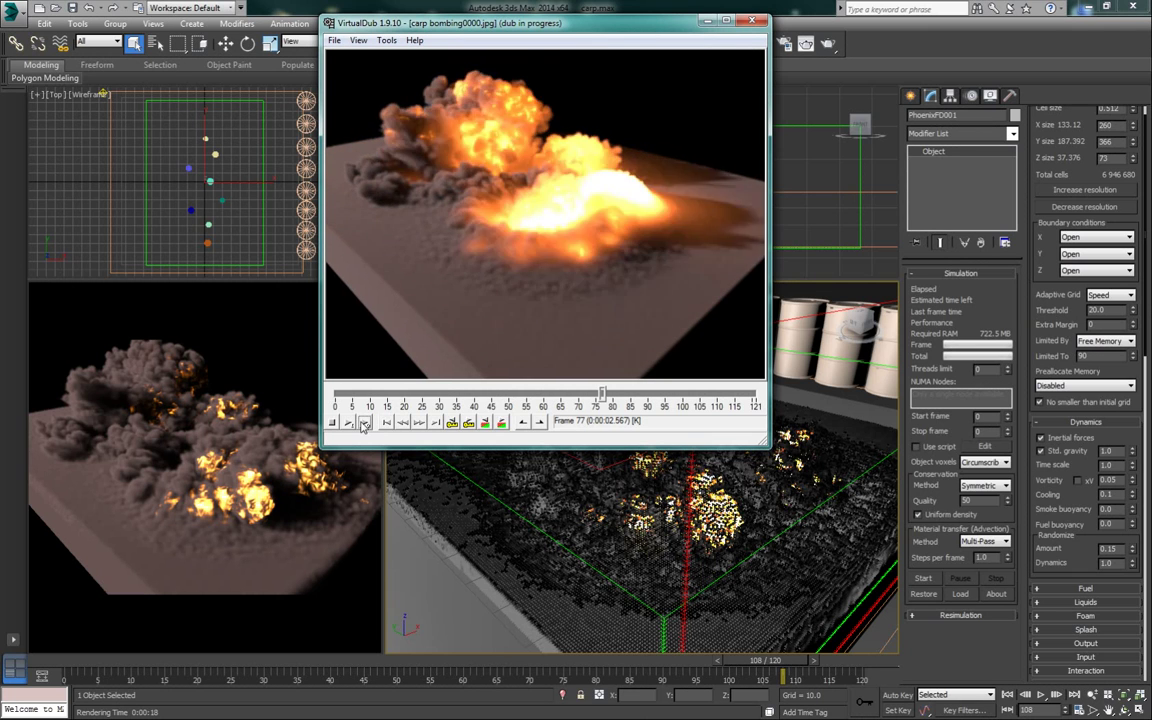
left_click(384, 423)
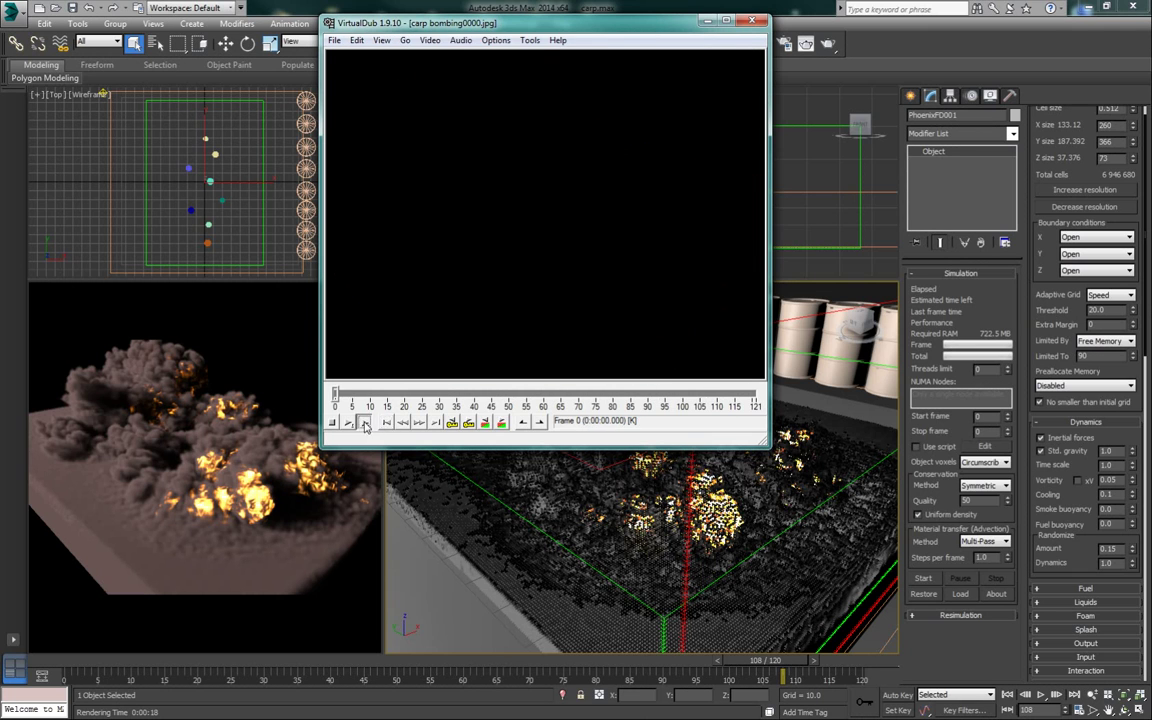
left_click(365, 422)
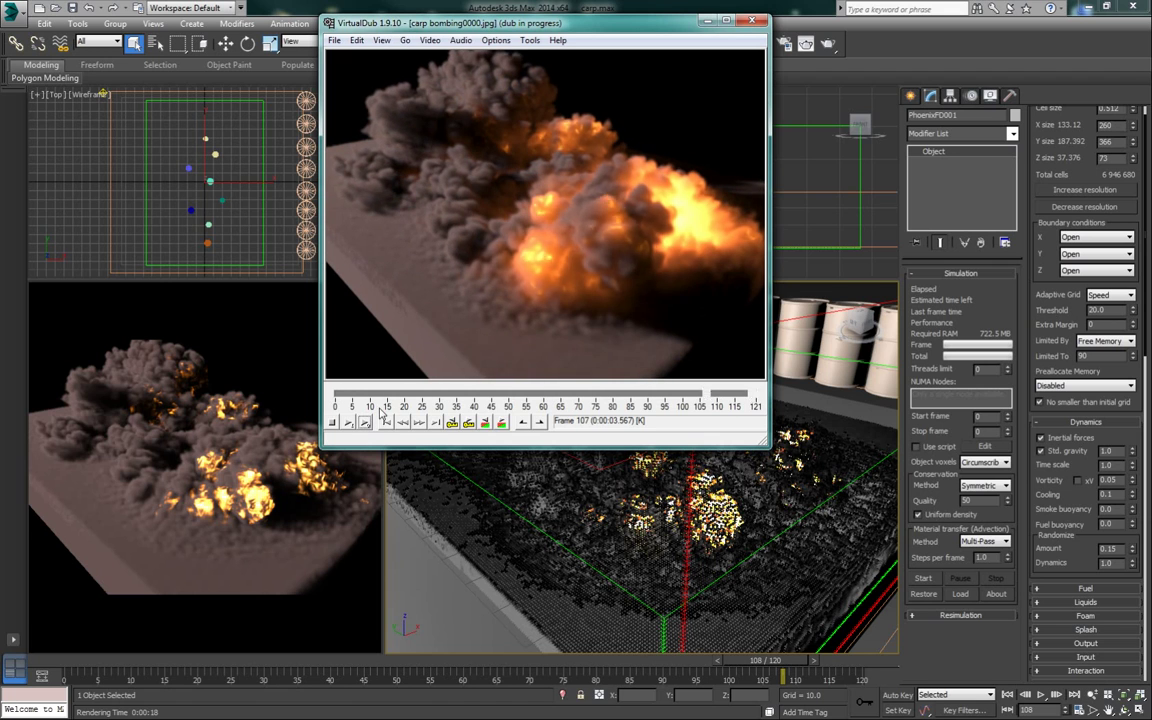
left_click(870, 24)
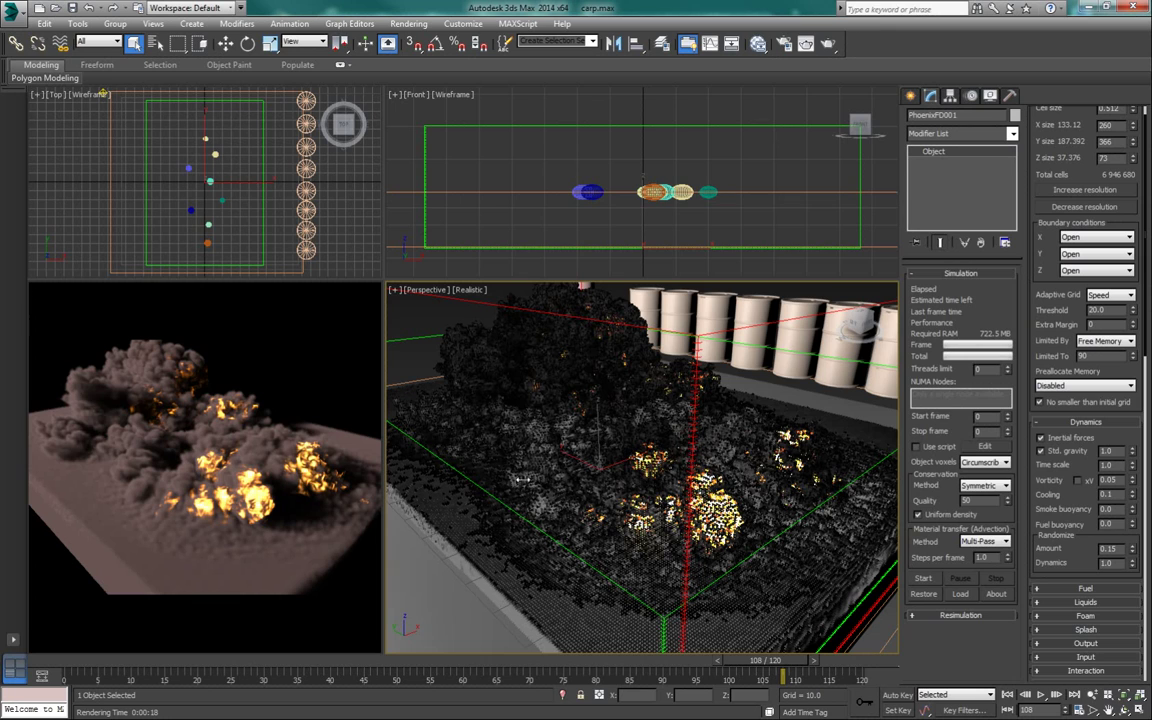
- Go to frame 0 and enlarge the radius of Sphere002 to about 3.61
left_click(68, 661)
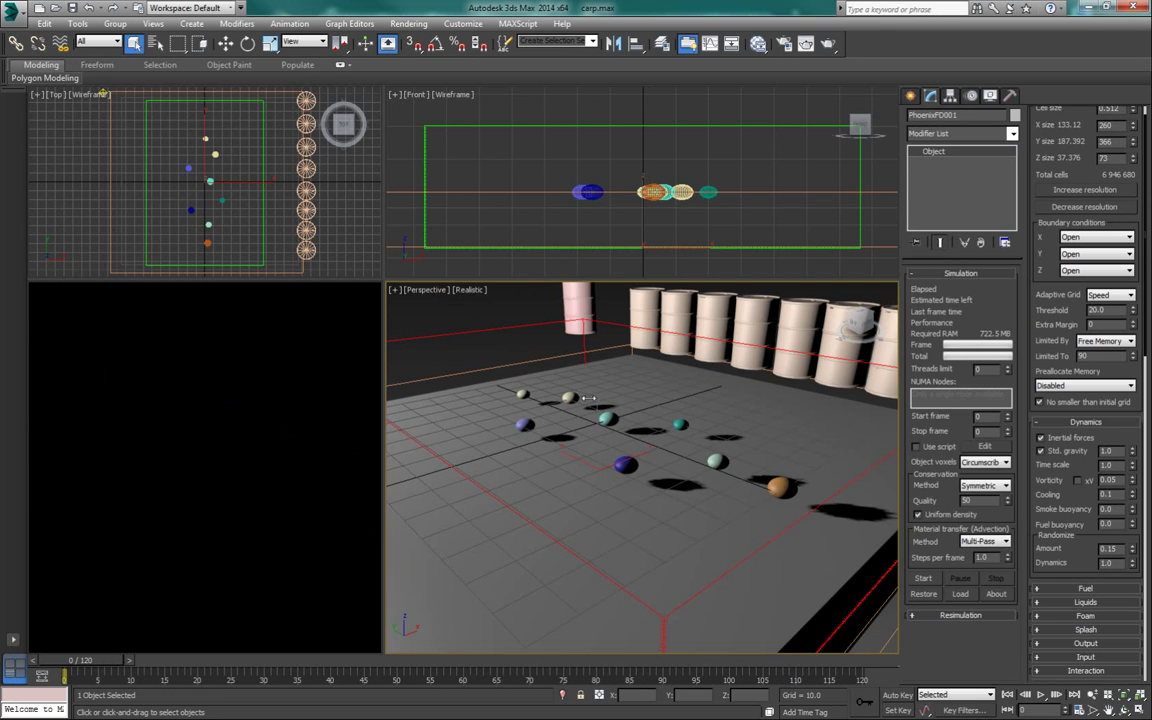
left_click(570, 397)
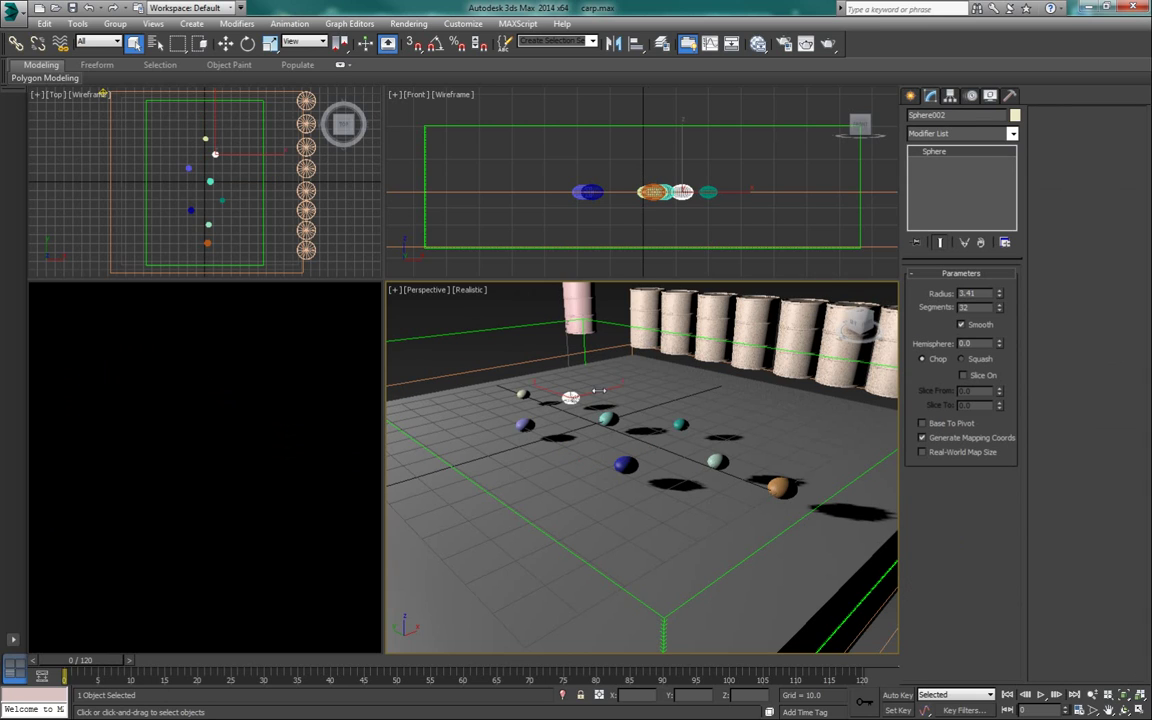
left_click_drag(997, 293, 1000, 292)
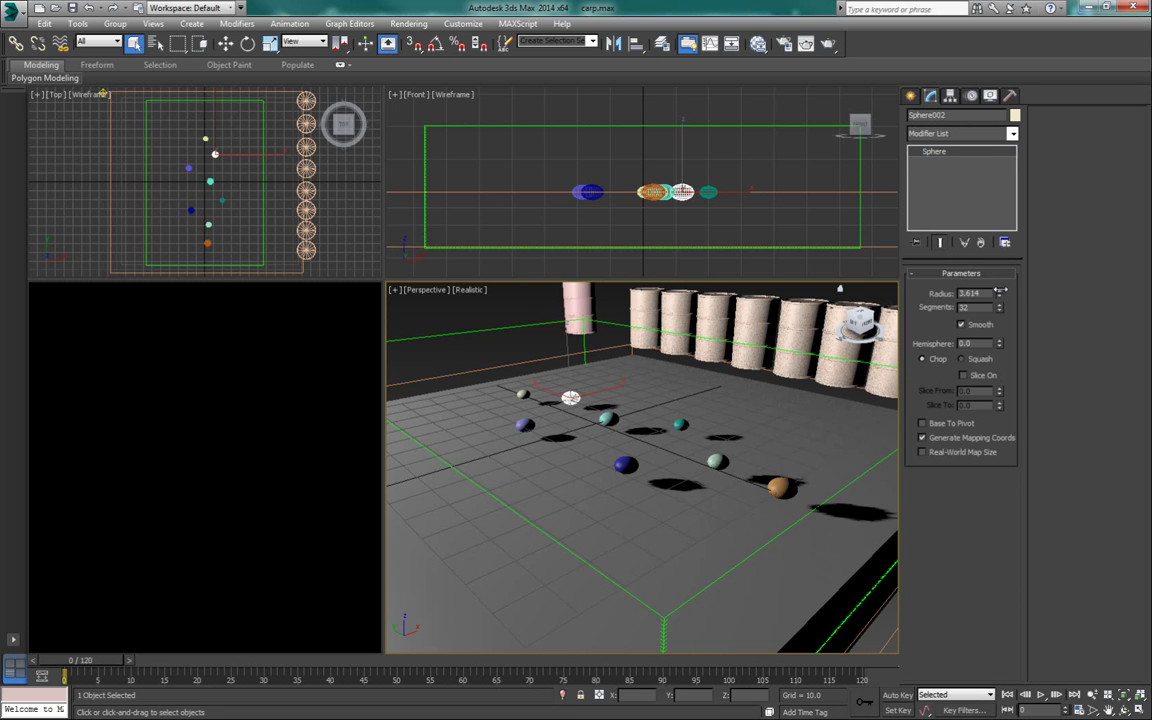
- Enlarge the radius of the light purple Sphere003 to about 3.98, undoing the extra adjustment
left_click_drag(523, 424, 529, 426)
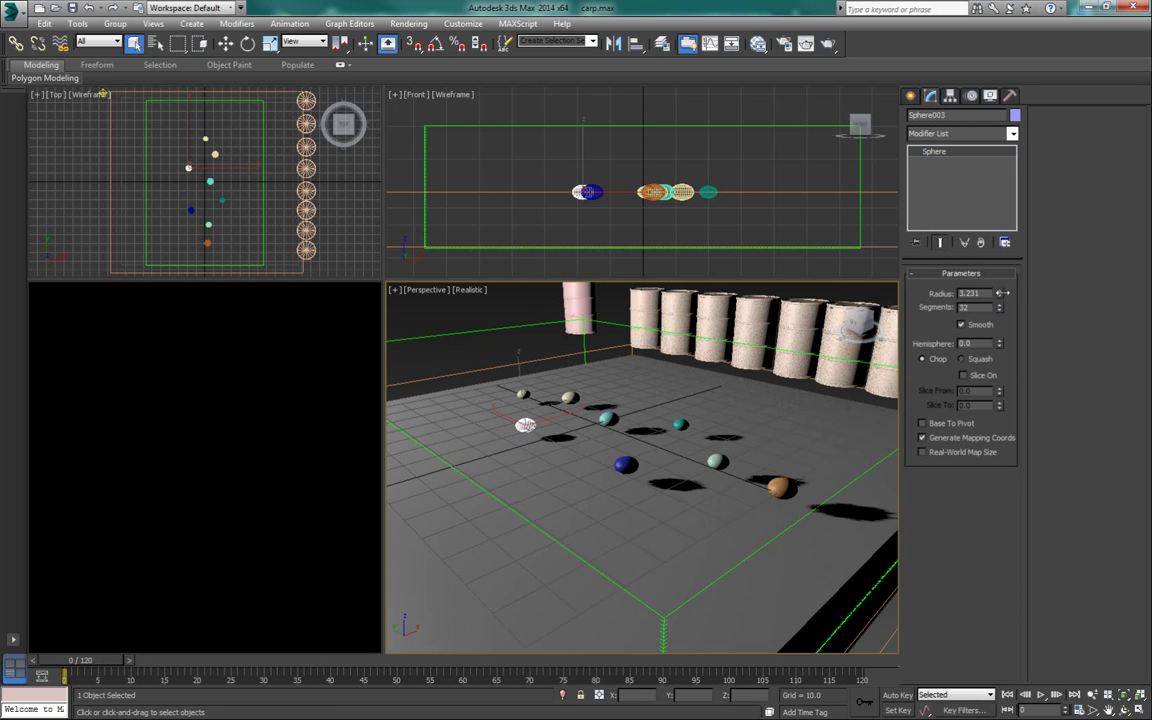
left_click_drag(1000, 293, 1001, 276)
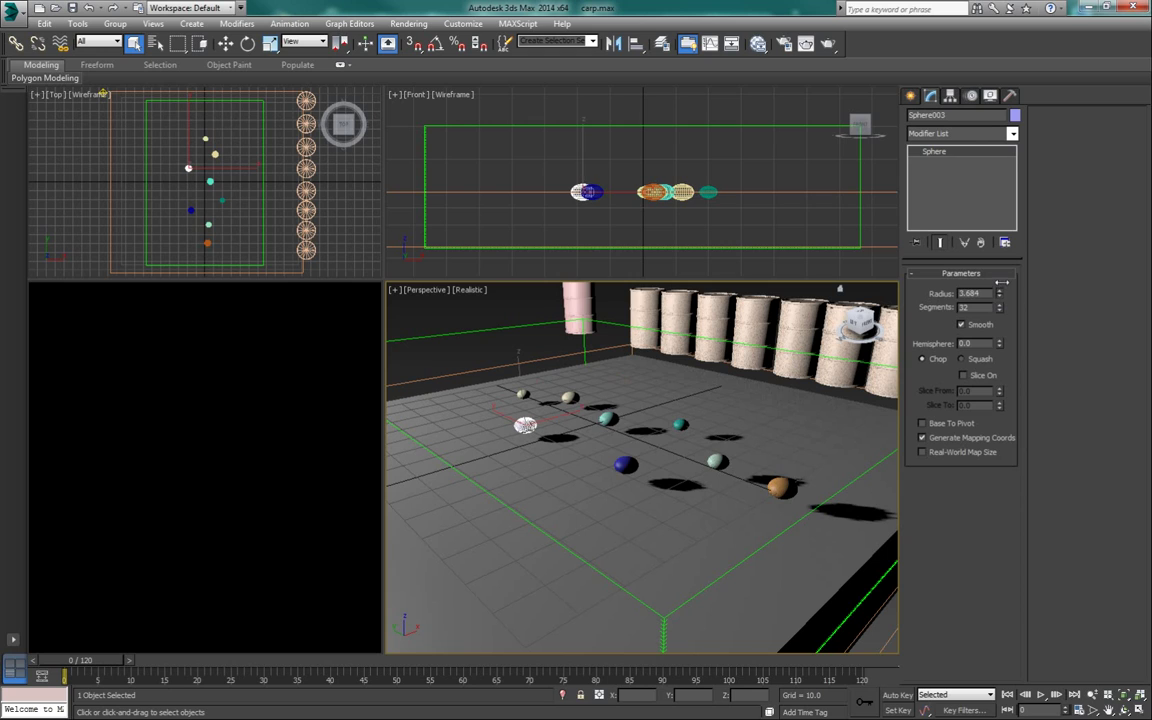
left_click_drag(1001, 275, 1001, 274)
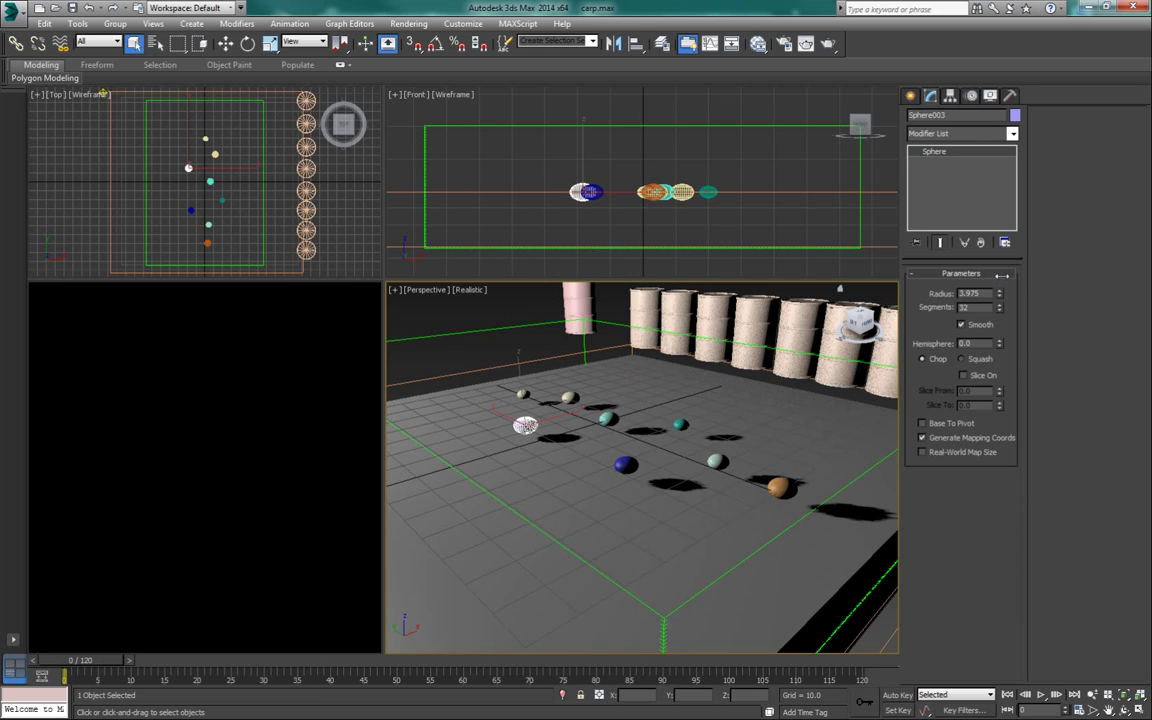
left_click_drag(1001, 289, 1001, 293)
key("ctrl+z")
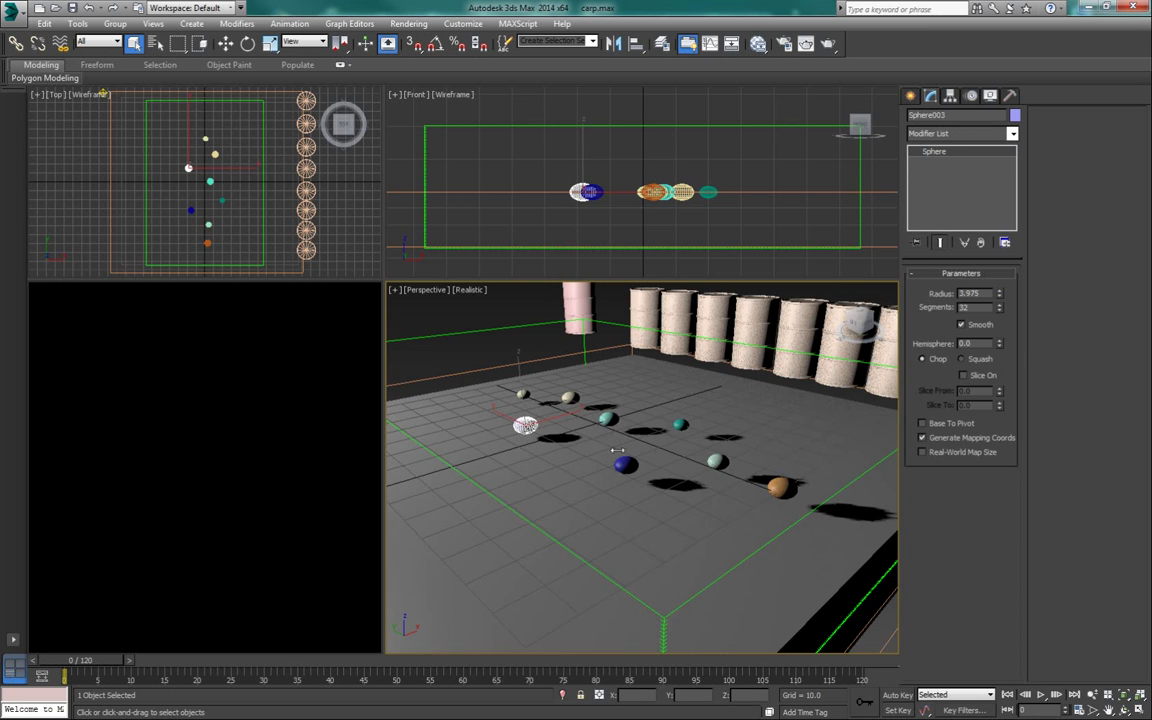
- Enlarge the radius of the teal Sphere005 to about 4.06 and of the pale green Sphere007 to about 3.85
left_click(708, 424)
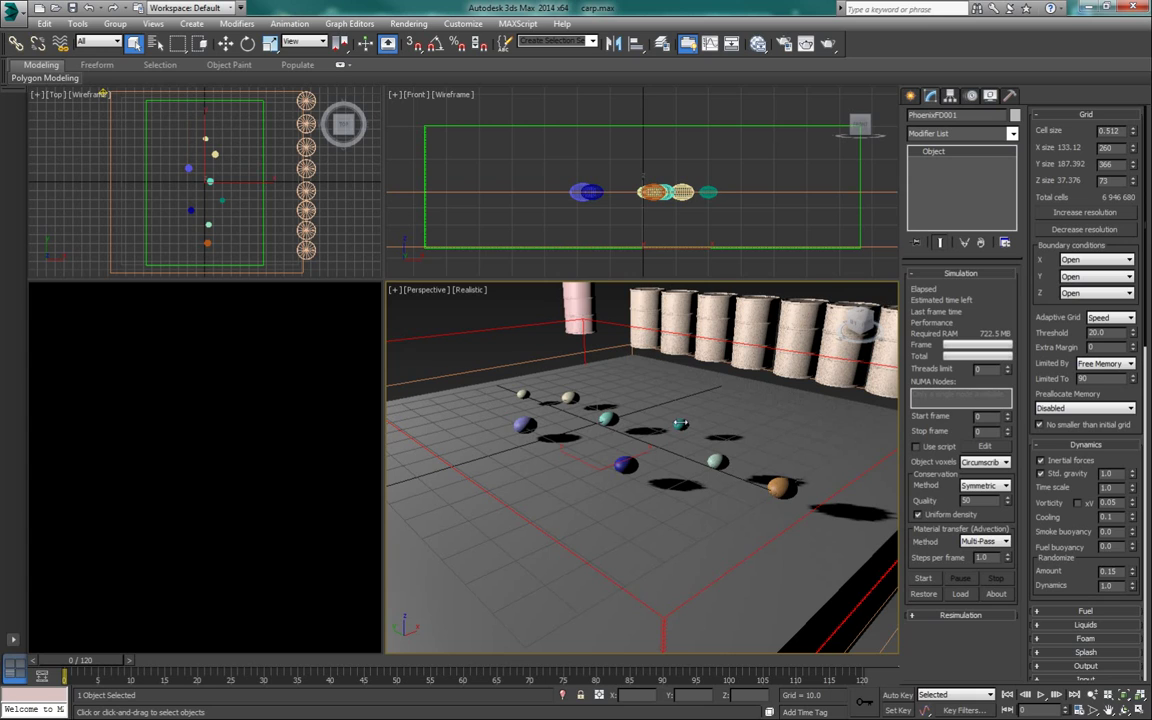
left_click(680, 424)
left_click_drag(998, 293, 1008, 259)
left_click_drag(1009, 260, 1009, 256)
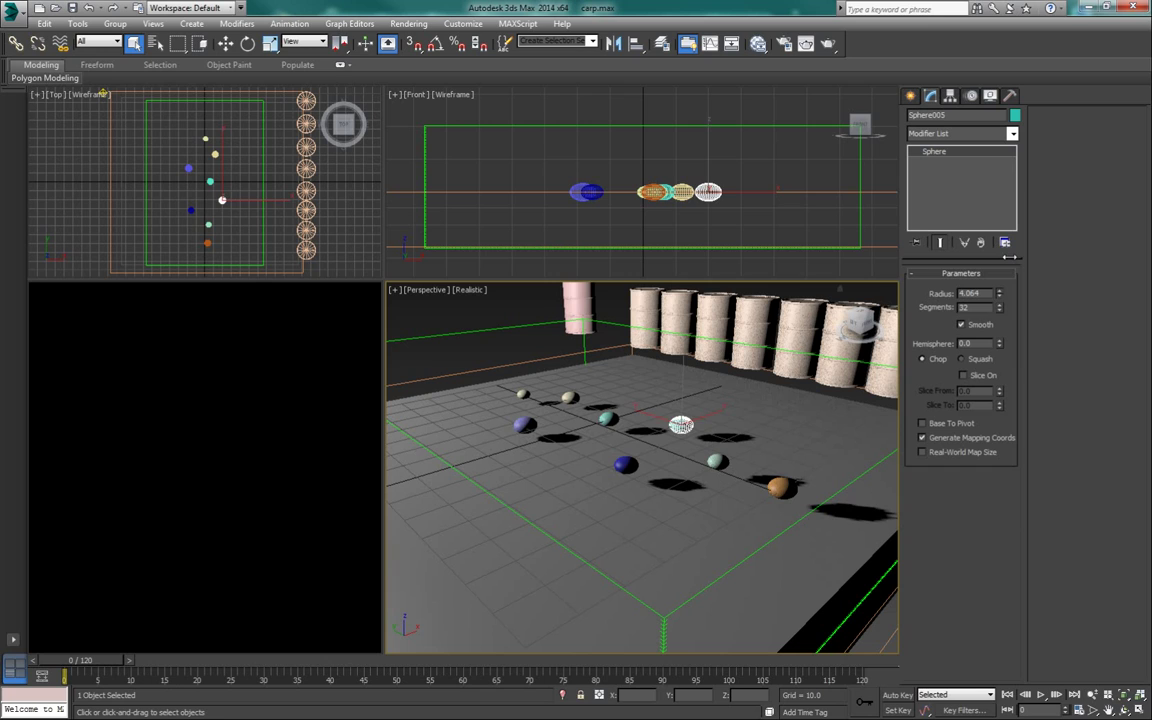
left_click(717, 461)
left_click_drag(1001, 293, 1003, 273)
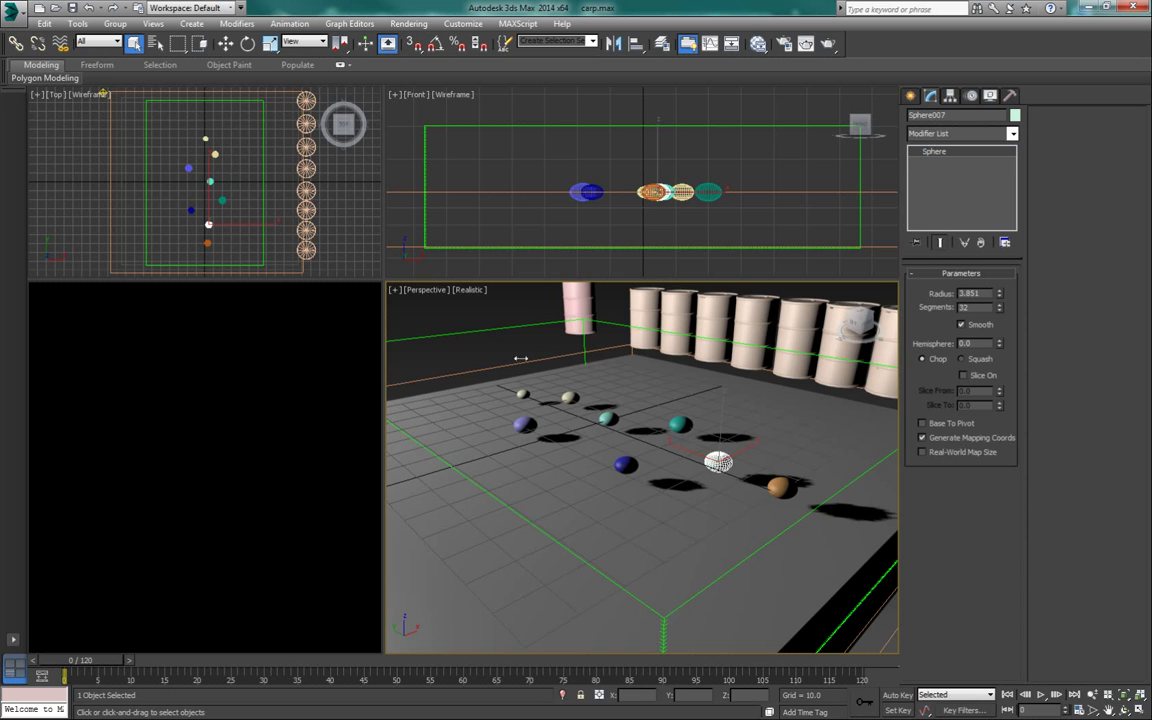
- Shift the keys of PHXSource003 and PHXSource004 forward in time, placing the PHXSource004 keys on frames 34 to 36
left_click(655, 318)
left_click(678, 316)
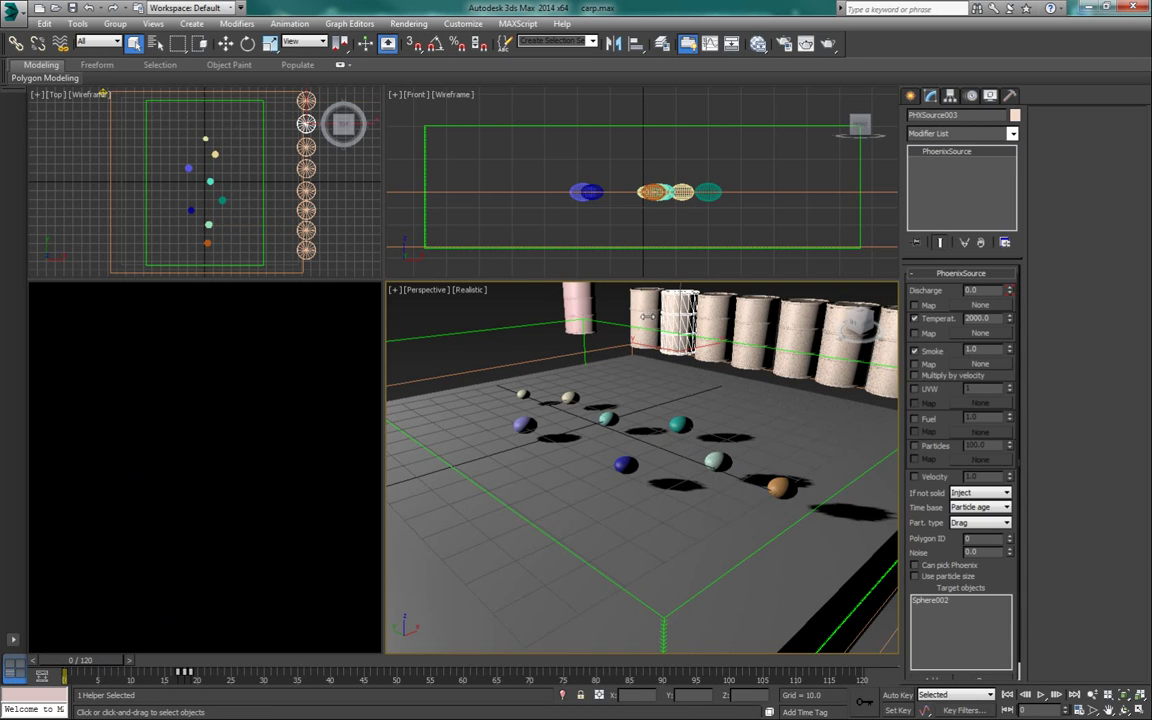
left_click_drag(182, 674, 210, 672)
left_click(712, 318)
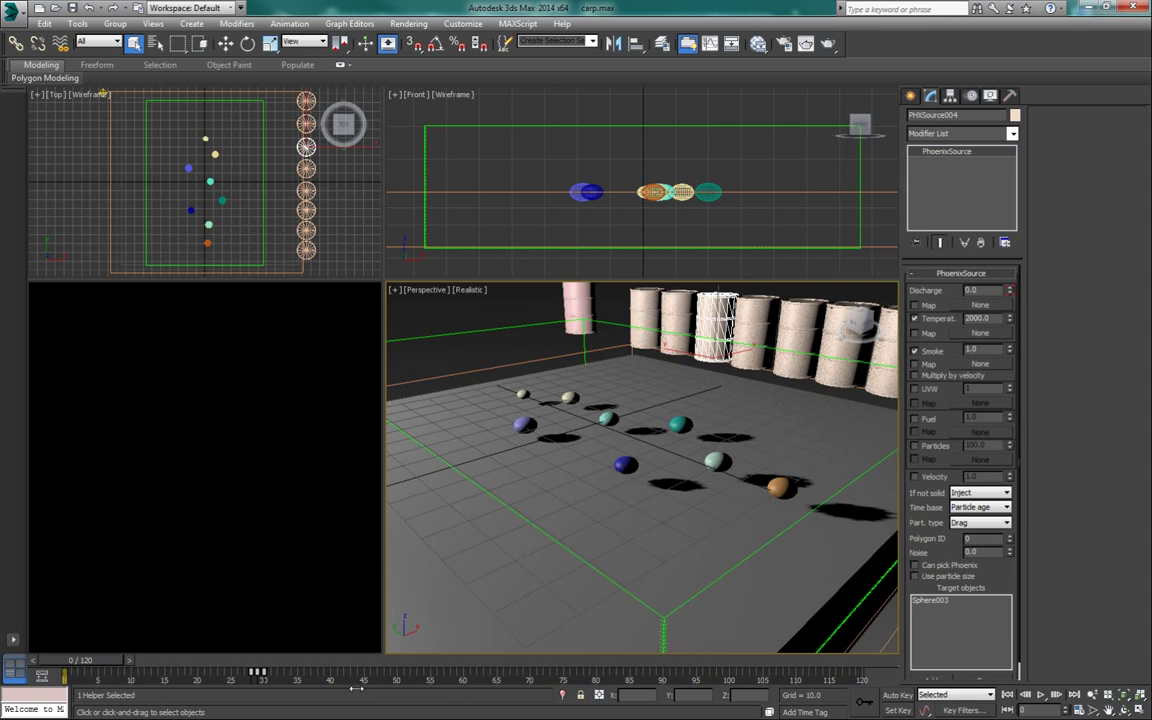
left_click_drag(272, 675, 287, 672)
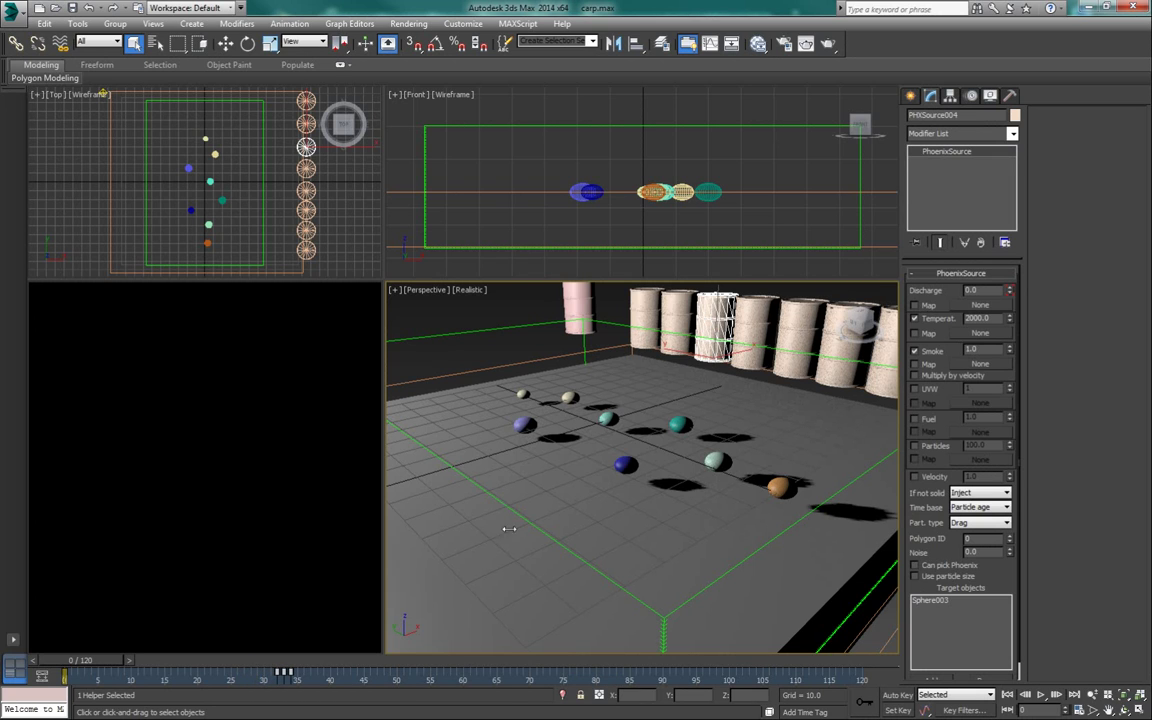
left_click(752, 318)
left_click(705, 323)
left_click(679, 313)
left_click_drag(297, 672, 215, 672)
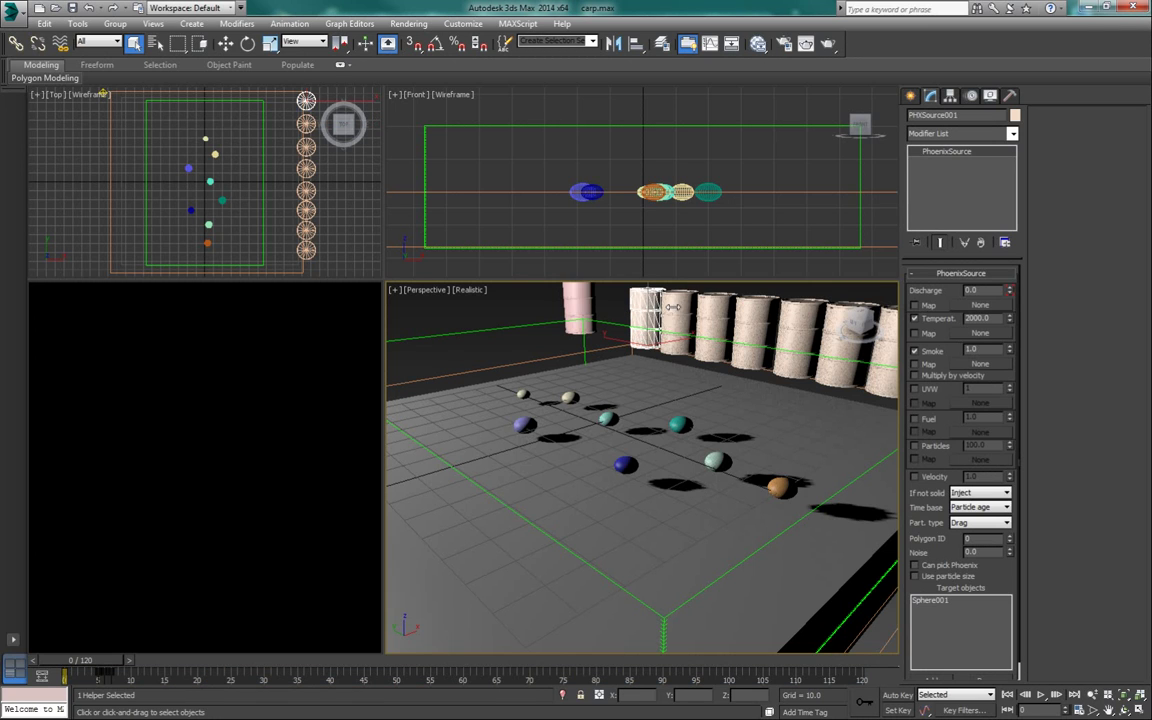
left_click(738, 314)
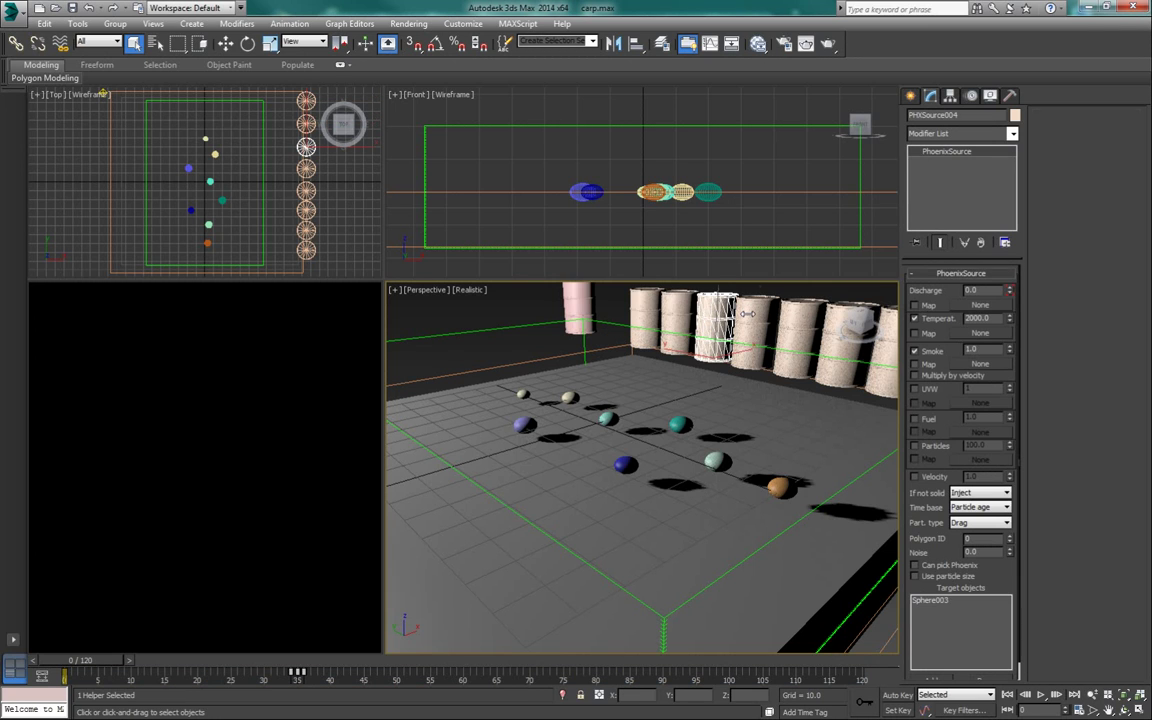
- Check the key timing of PHXSource006, PHXSource007 and PHXSource009, and move the PHXSource003 keys to frames 26 to 28
left_click(765, 322)
left_click(805, 335)
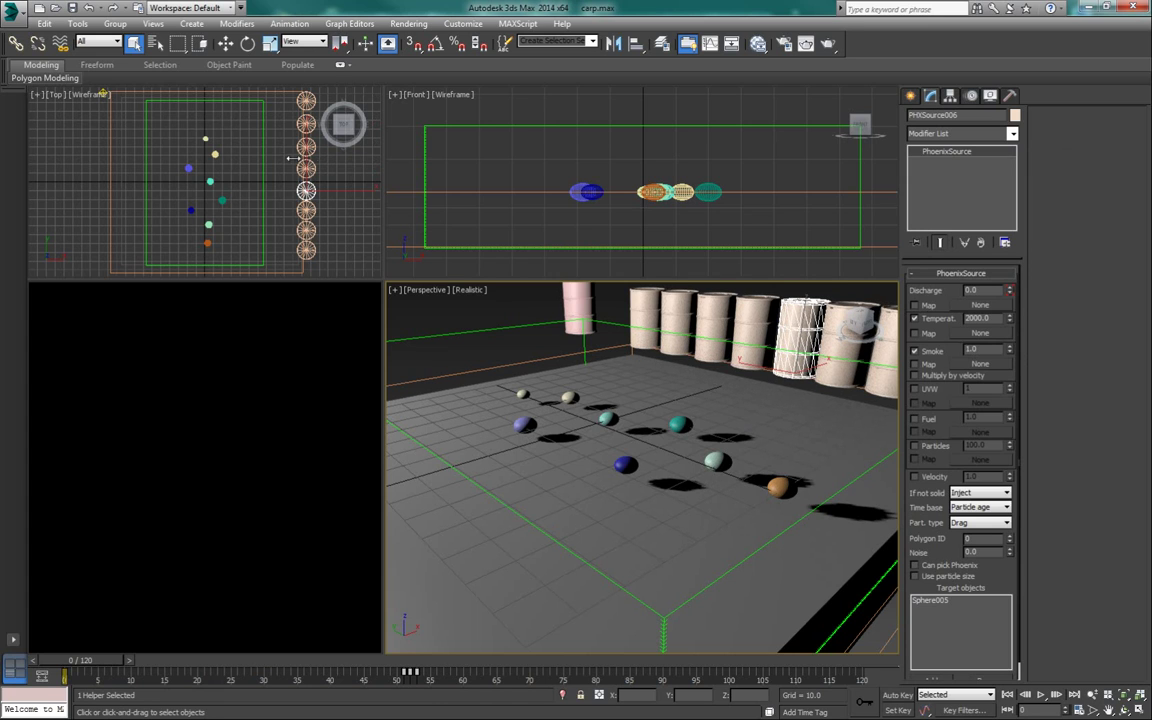
left_click(314, 210)
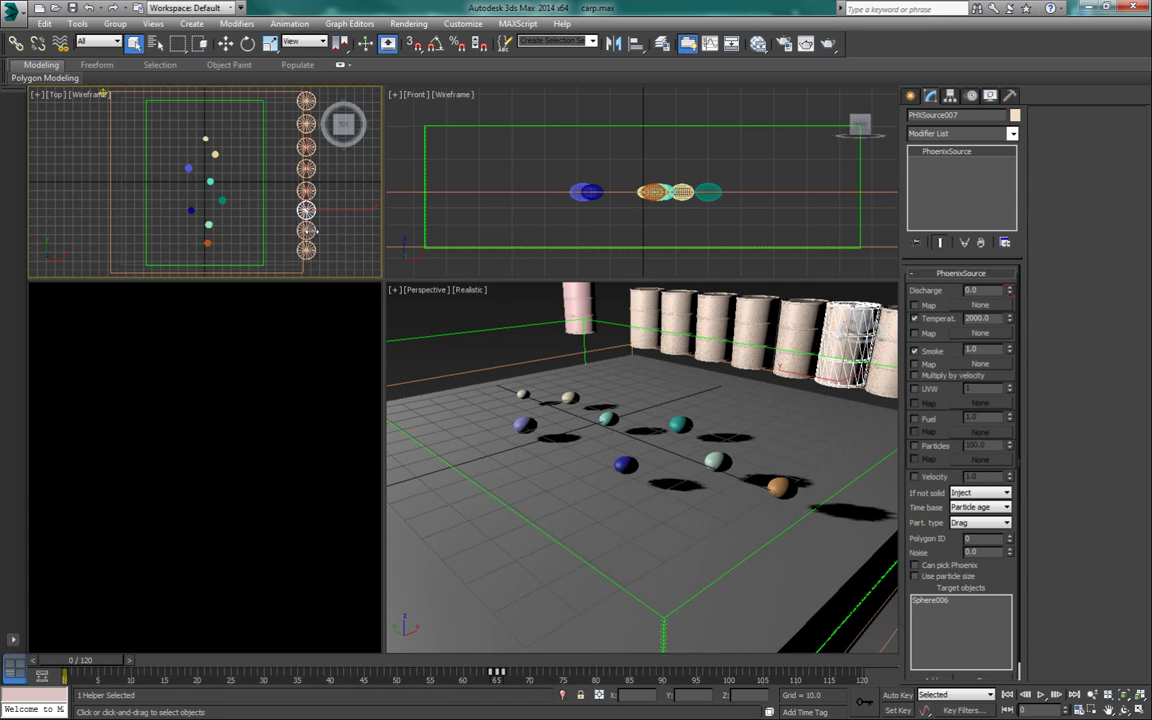
left_click(307, 250)
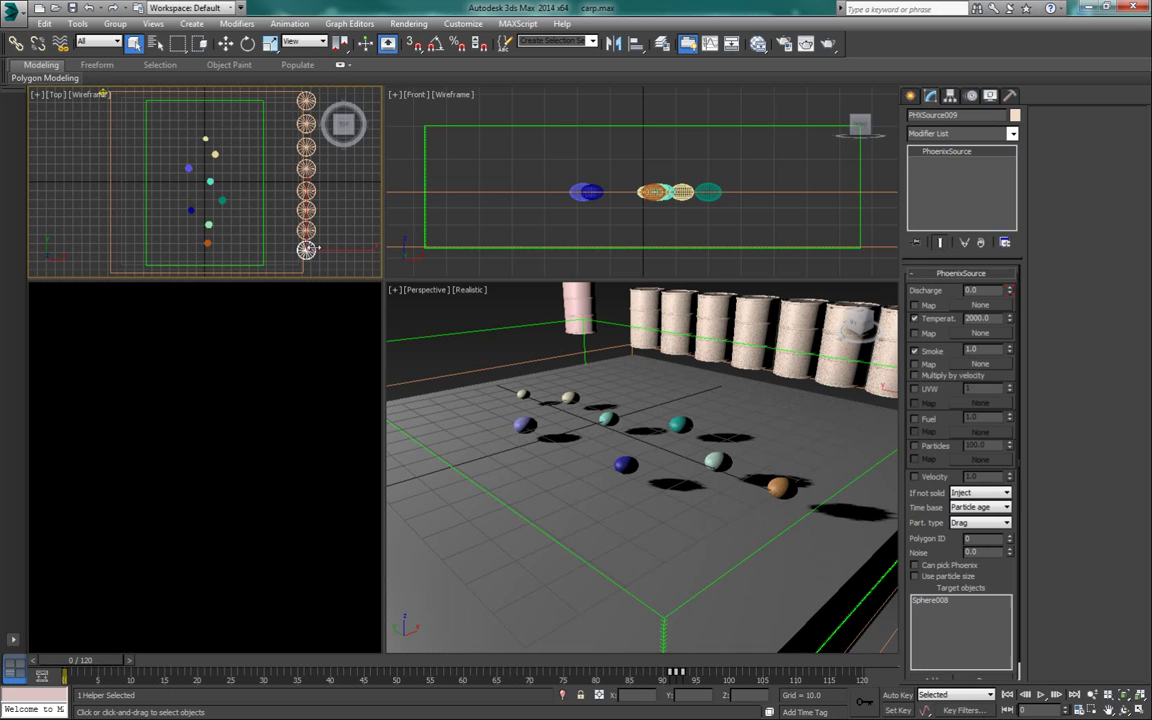
left_click(306, 122)
left_click_drag(229, 678, 246, 671)
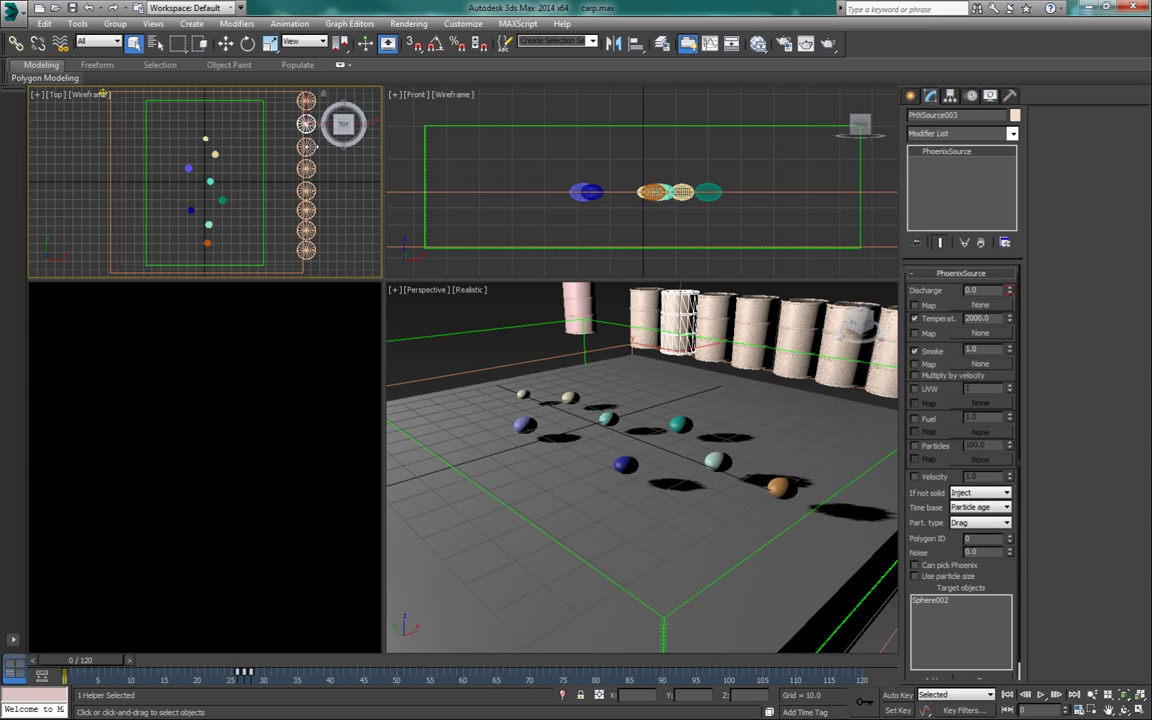
- Move the PHXSource004 keys to frames 37 to 39 and the PHXSource005 keys to frames 47 to 49
left_click(306, 146)
left_click_drag(323, 679, 389, 671)
left_click(306, 168)
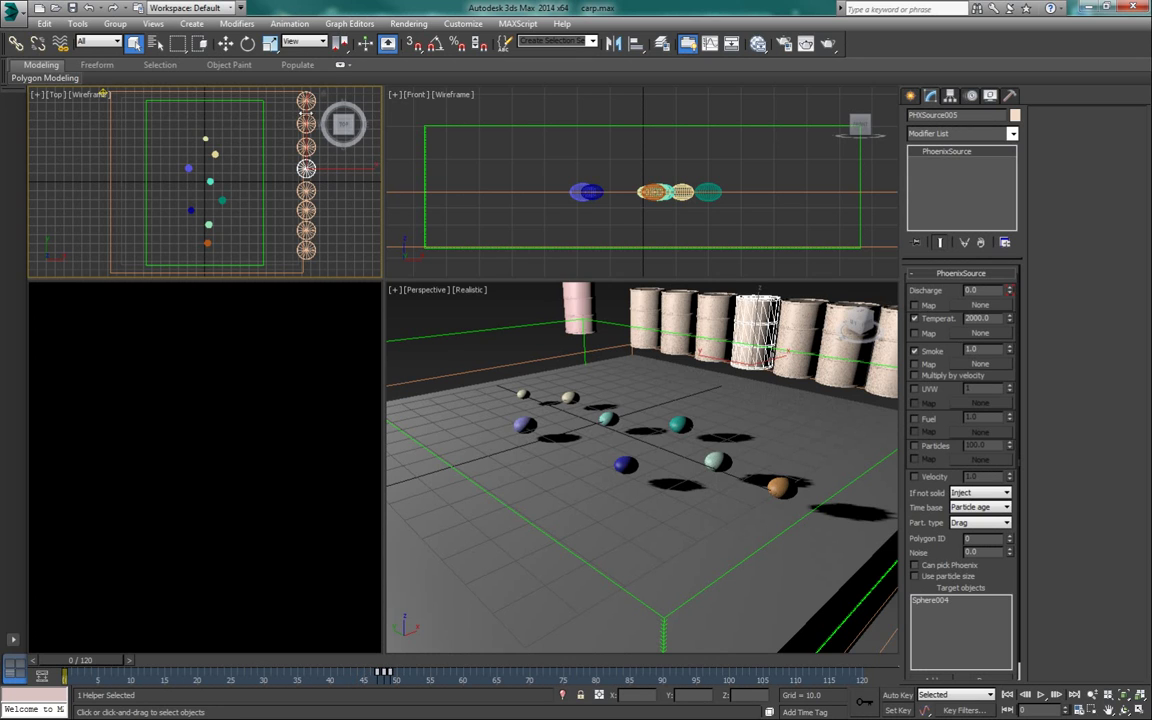
left_click(306, 146)
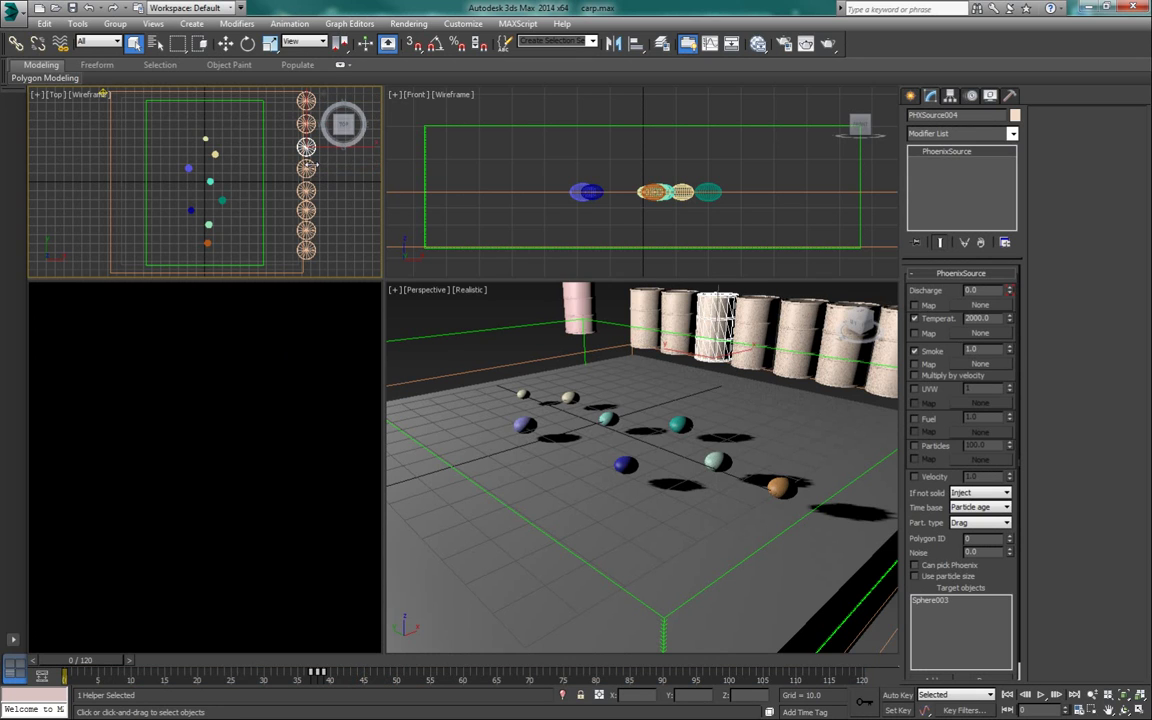
- Compare the key timing of PHXSource005 and PHXSource006, and move the PHXSource006 keys to frames 53 to 55
left_click(306, 168)
left_click(306, 190)
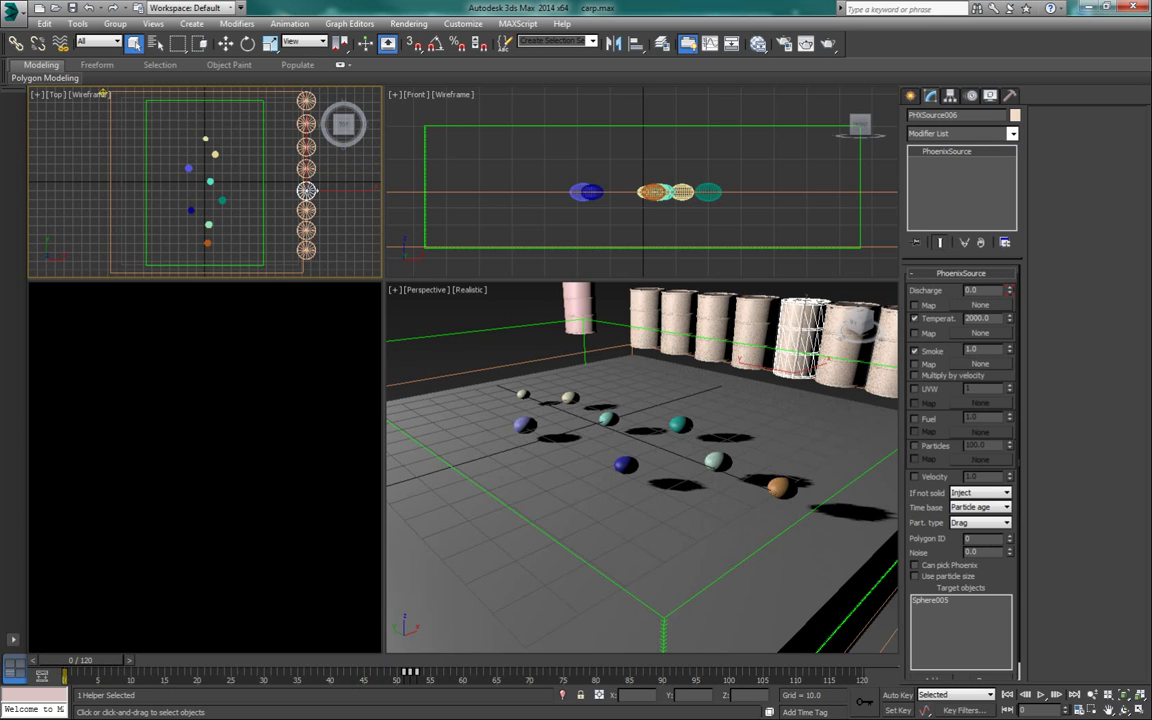
left_click(306, 168)
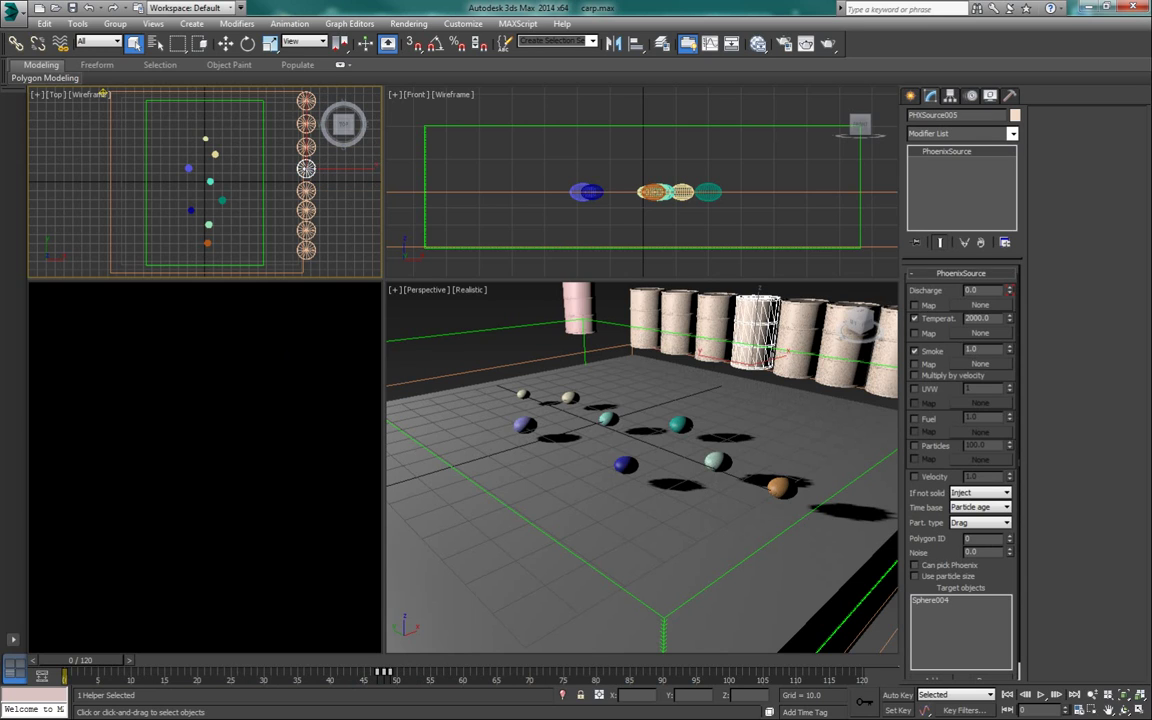
left_click(307, 190)
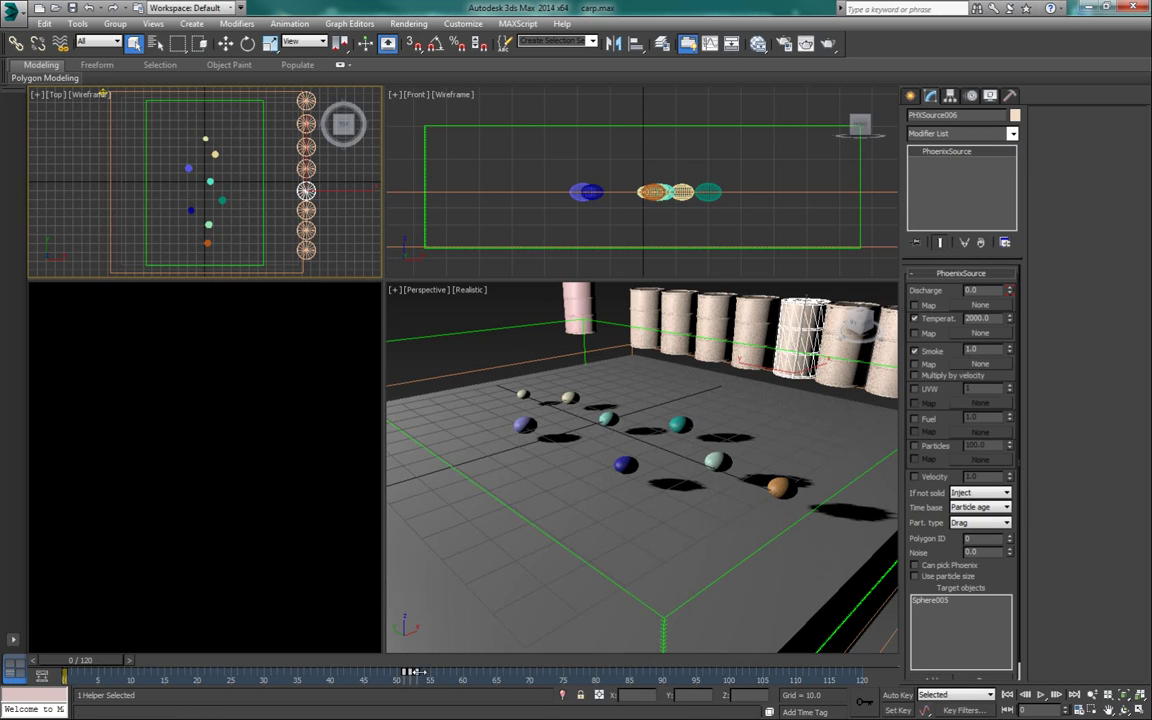
- Compare the key timing of PHXSource007, PHXSource008 and PHXSource009, and shift the PHXSource007 keys a few frames forward
left_click(307, 210)
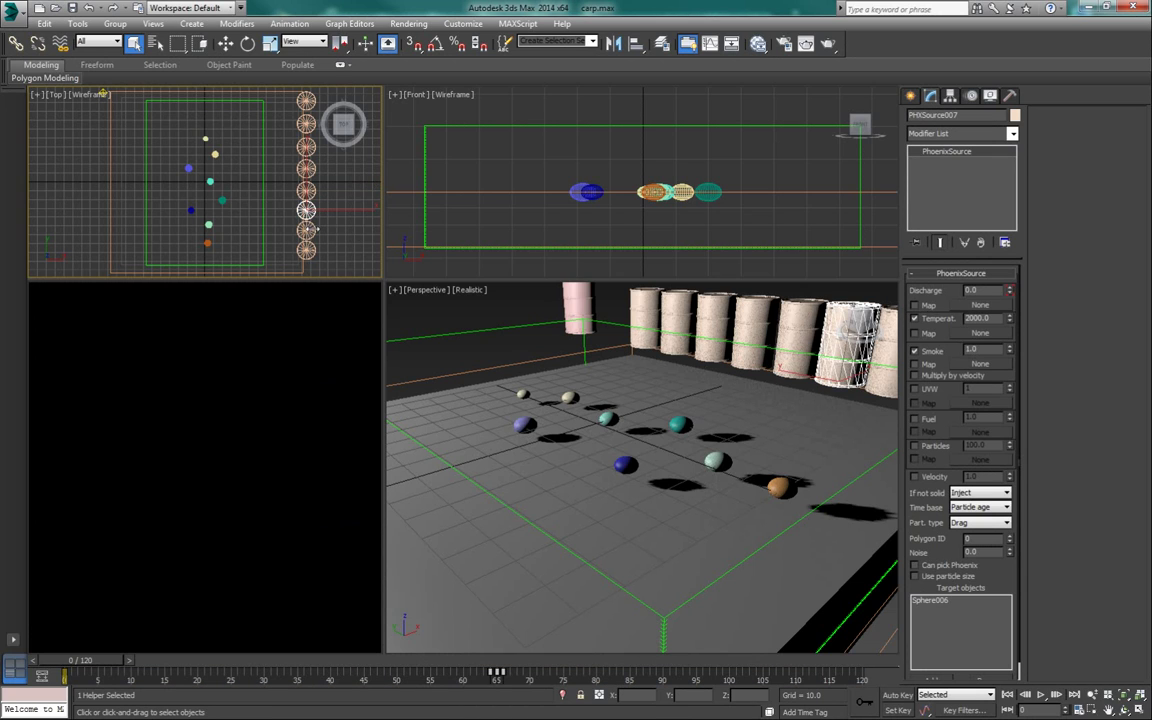
left_click(308, 230)
left_click(308, 250)
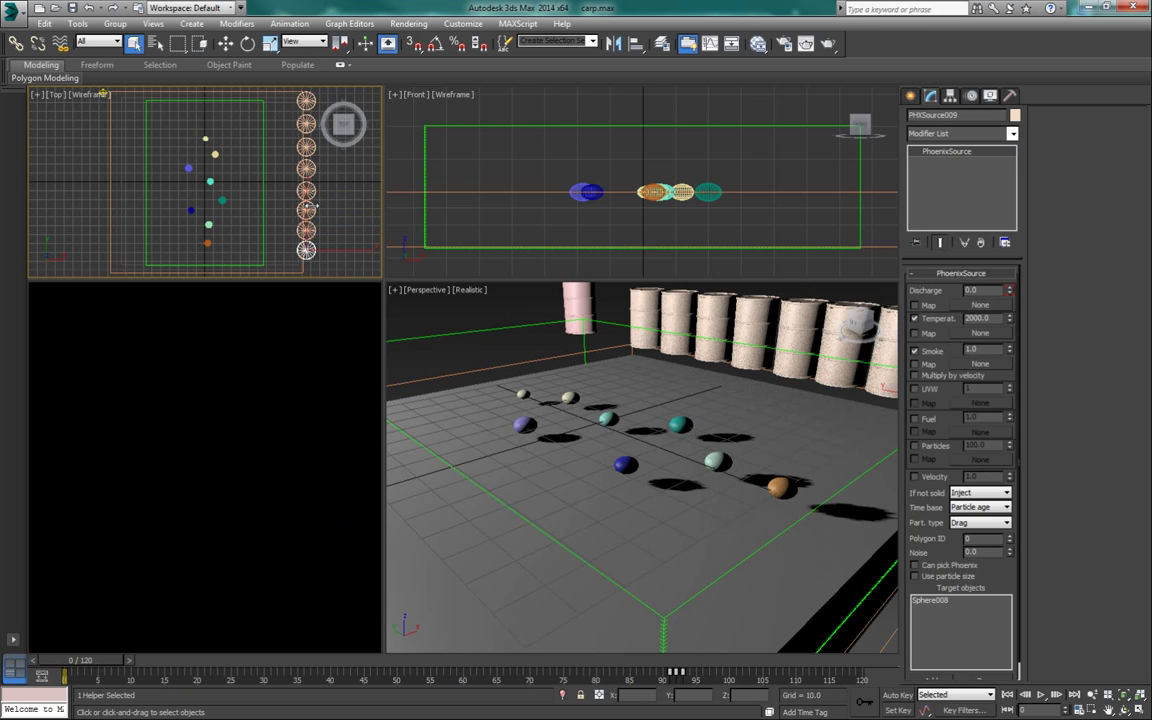
left_click(307, 210)
left_click_drag(497, 672, 536, 672)
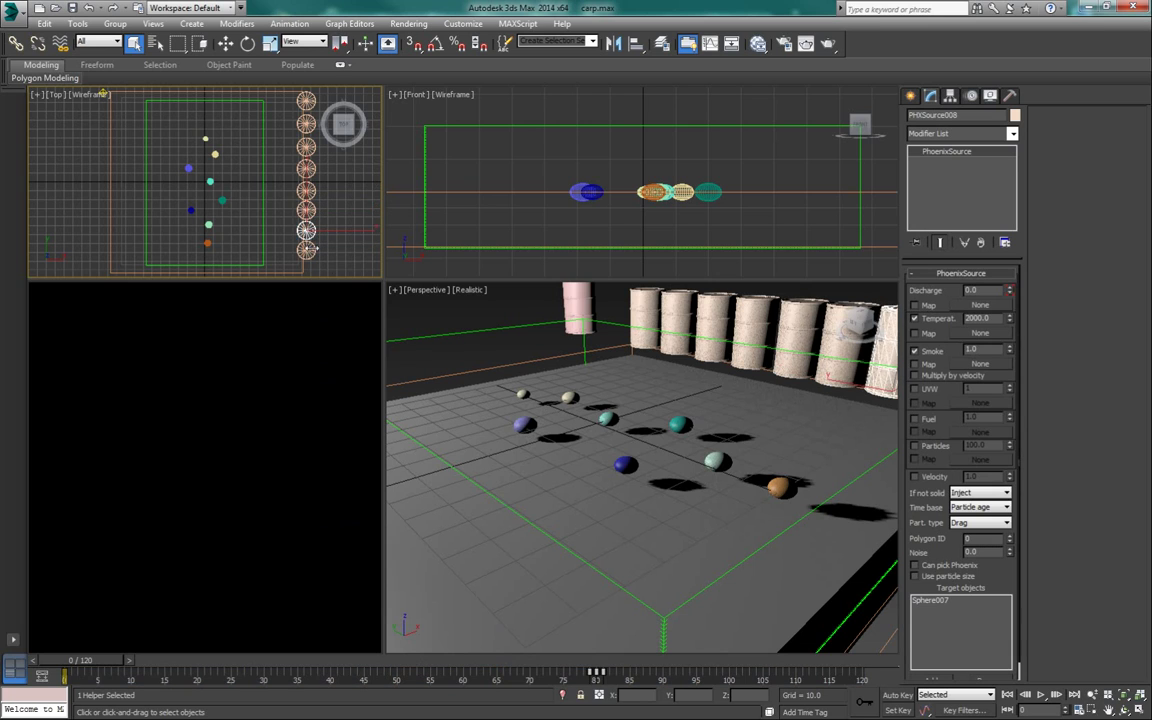
- Go through the PhoenixFD sources one by one to check how their keys are spaced along the timeline
left_click(306, 101)
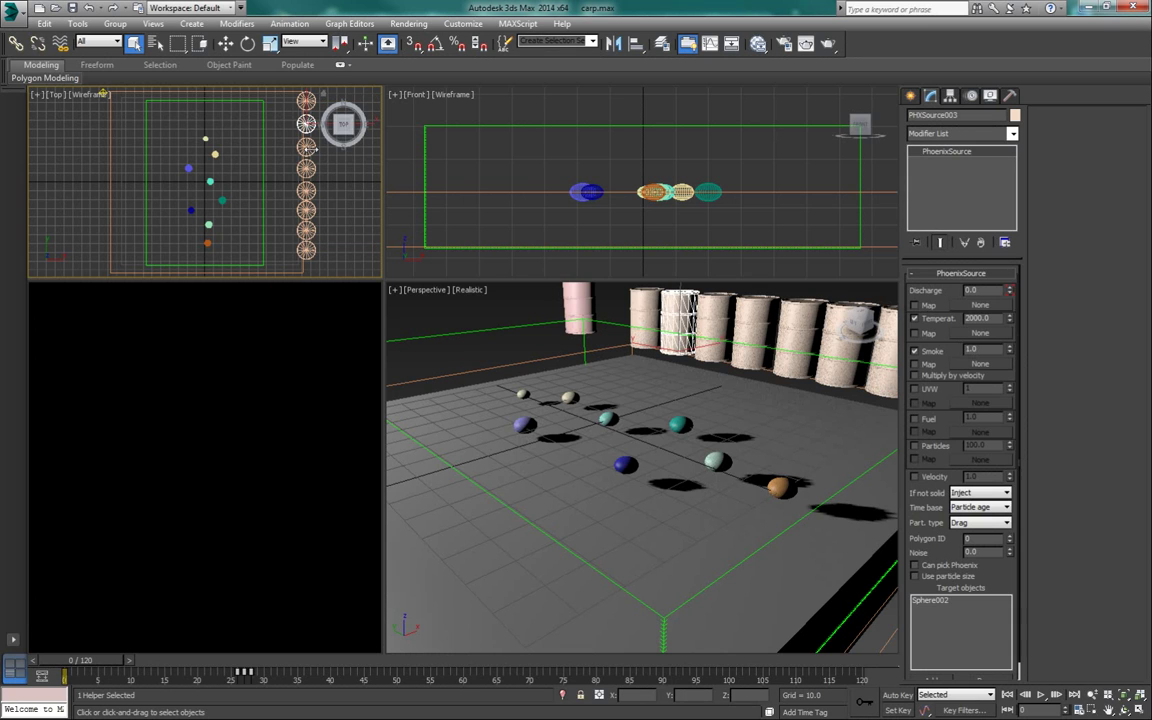
left_click(306, 168)
left_click(313, 189)
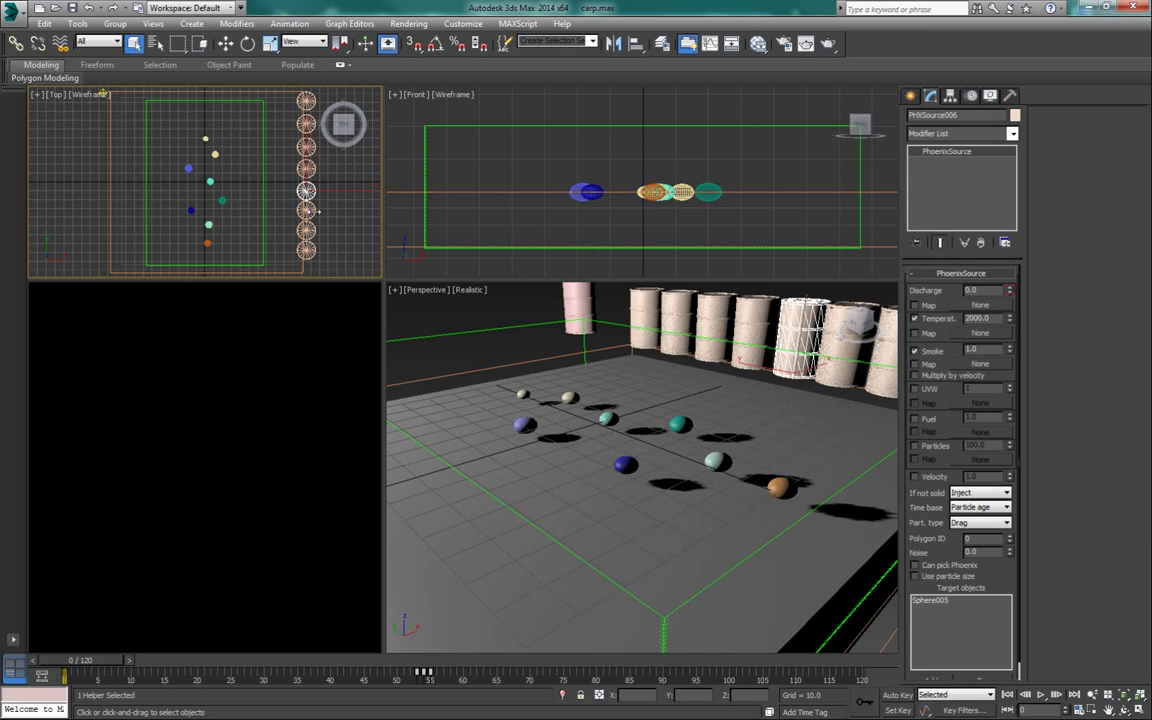
left_click(313, 210)
left_click(313, 230)
left_click(313, 249)
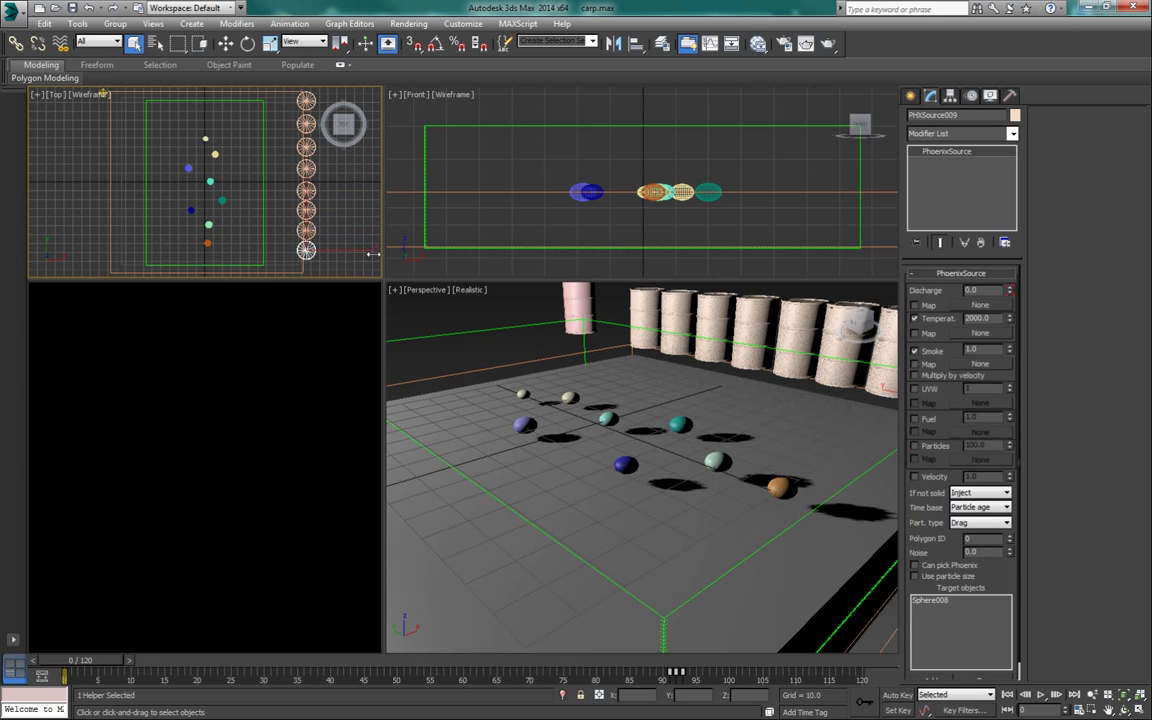
left_click(308, 191)
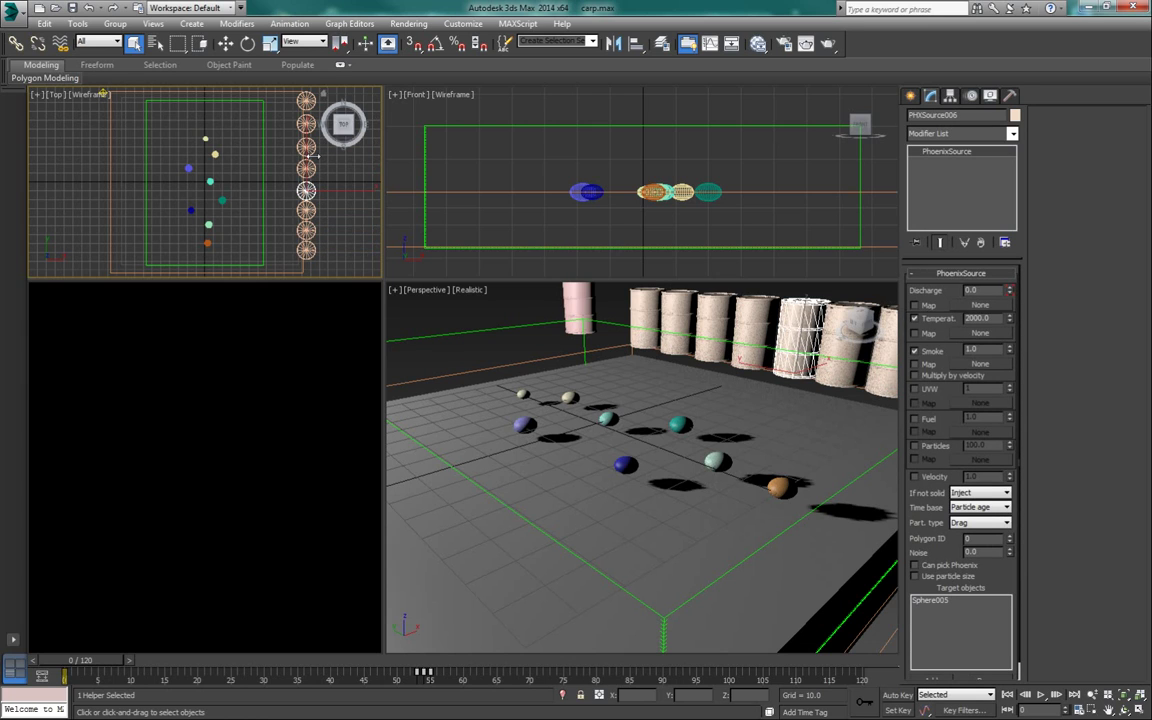
left_click(309, 168)
left_click(309, 190)
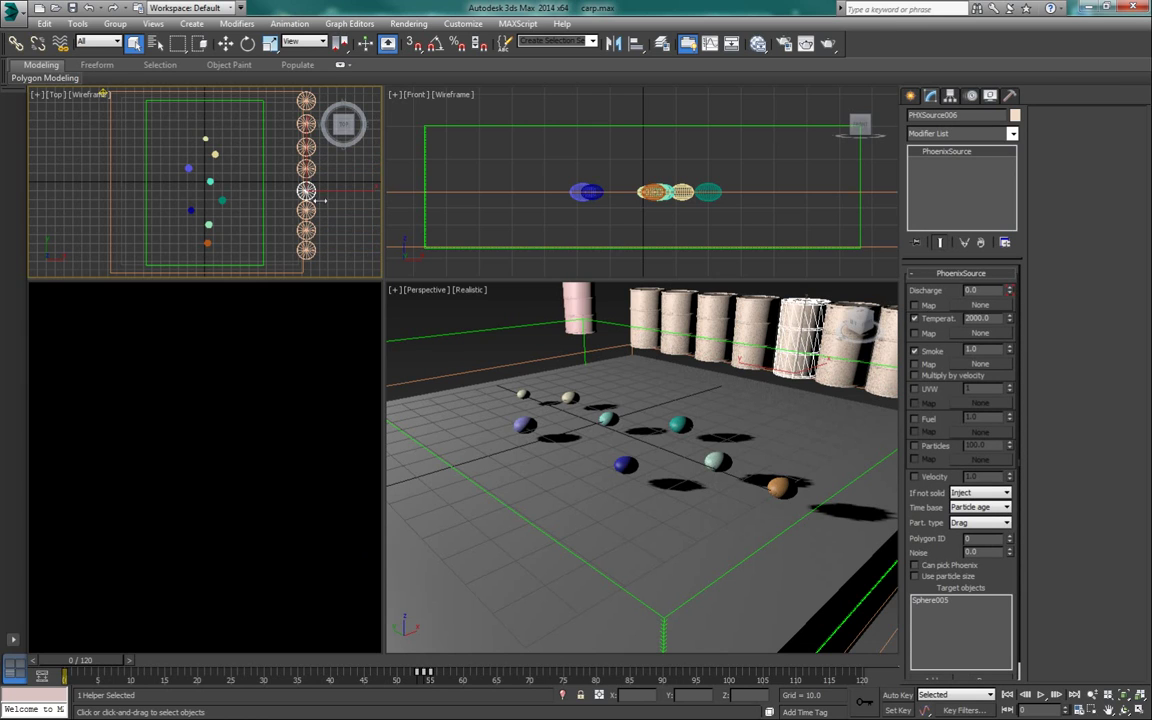
left_click(309, 168)
left_click(309, 189)
- Select the PhoenixFD001 simulator, replay the rendered carp bombing sequence several times in VirtualDub, and return to 3ds Max
left_click(511, 335)
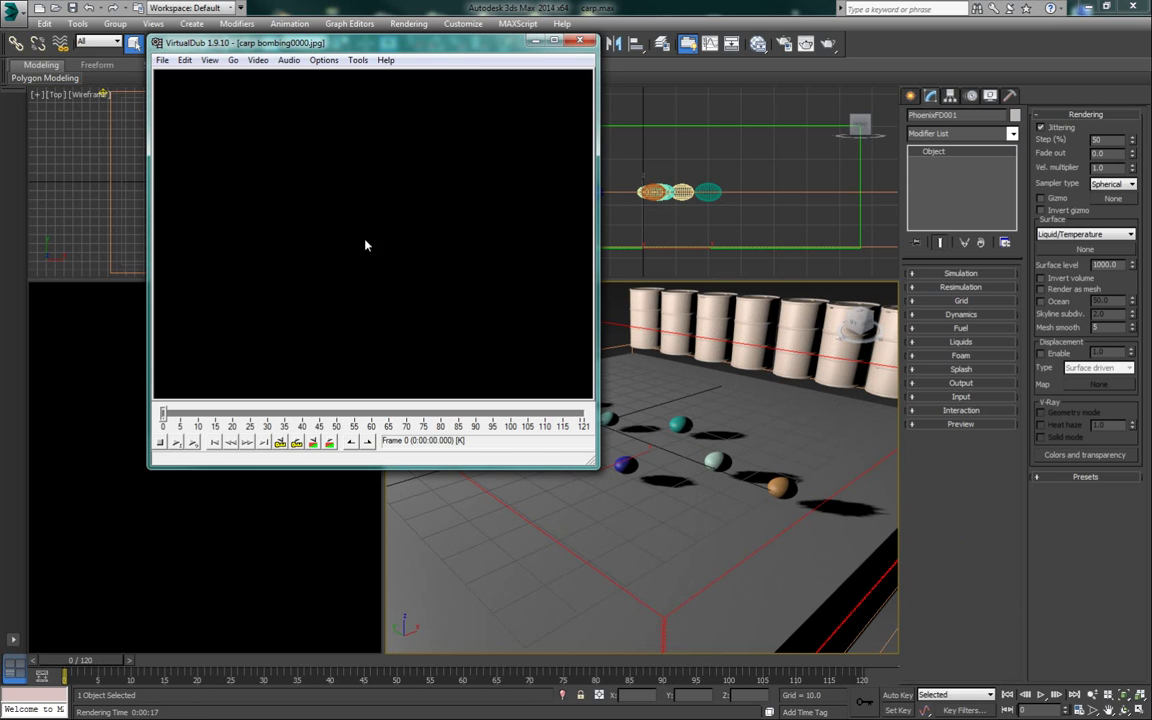
left_click(193, 443)
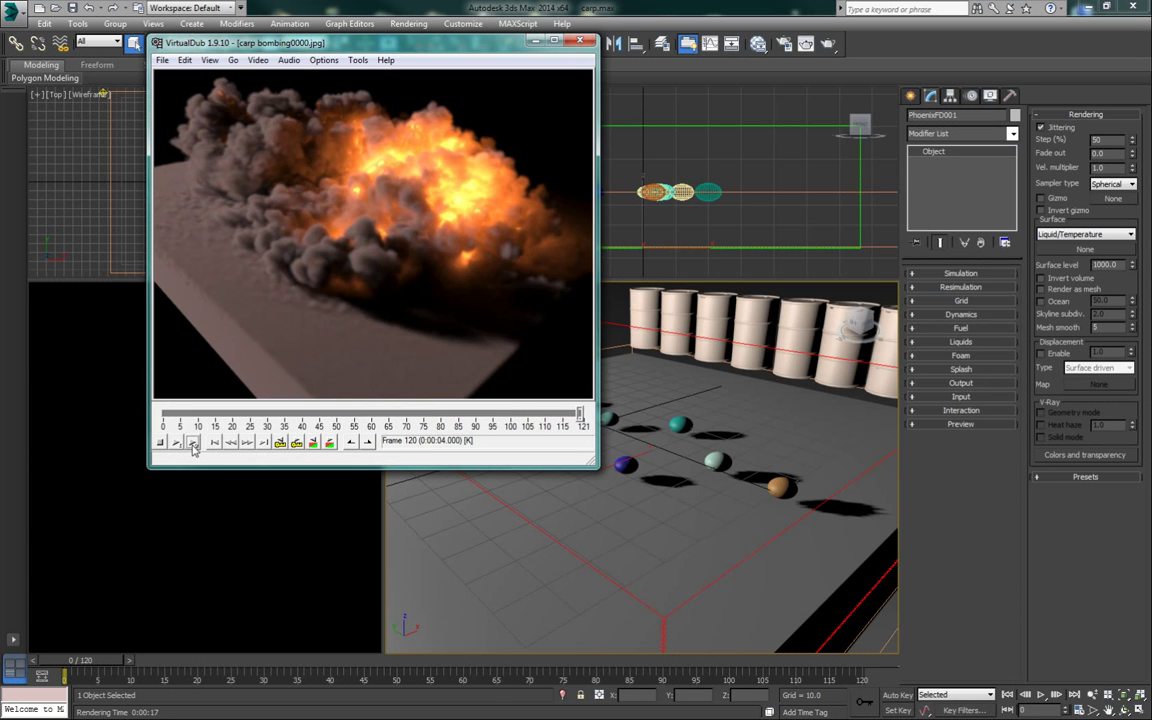
left_click(193, 443)
left_click(193, 443)
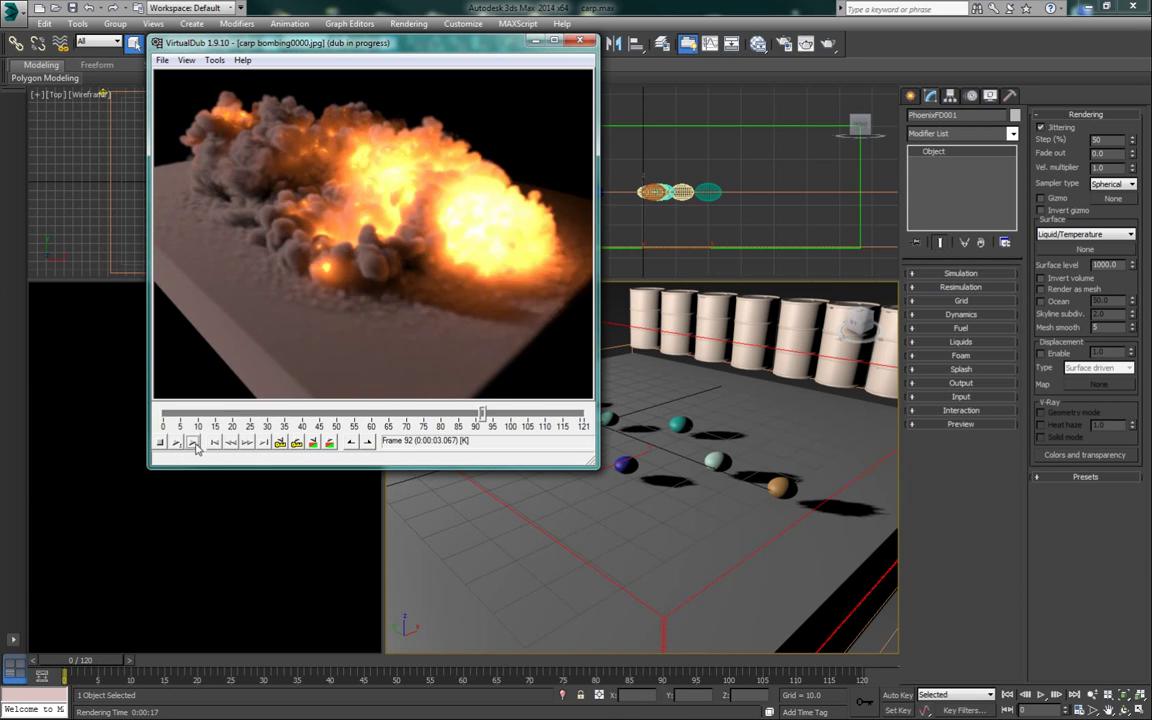
left_click(193, 443)
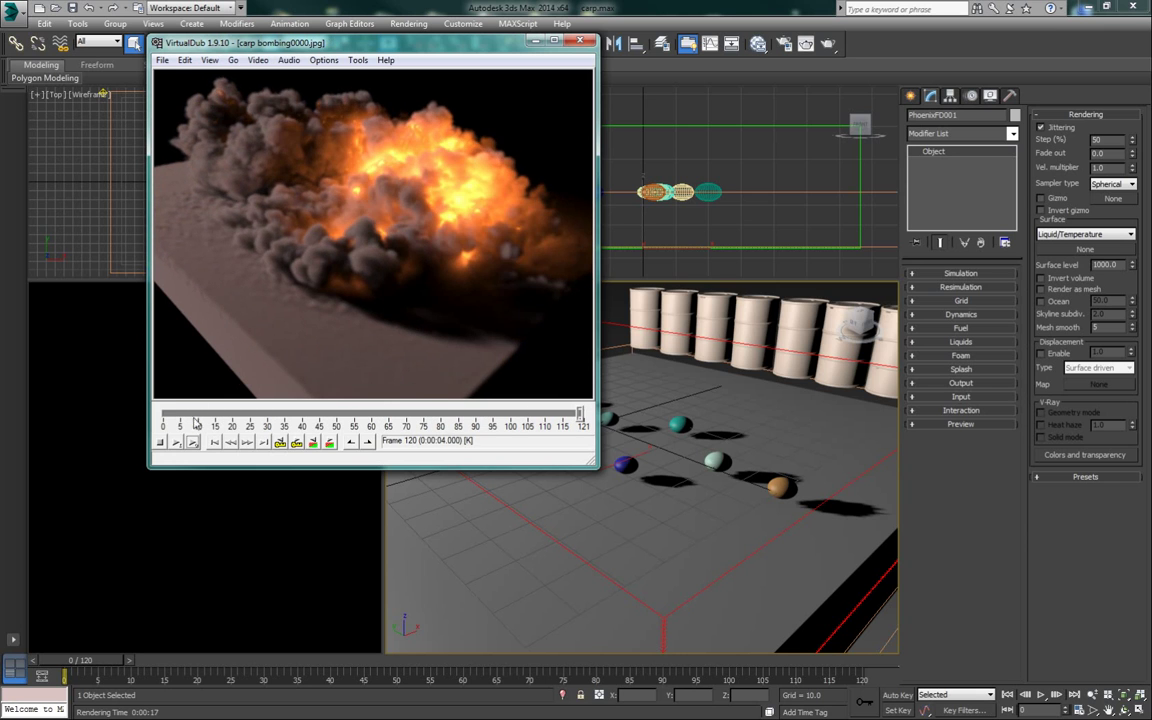
left_click(194, 443)
left_click(535, 41)
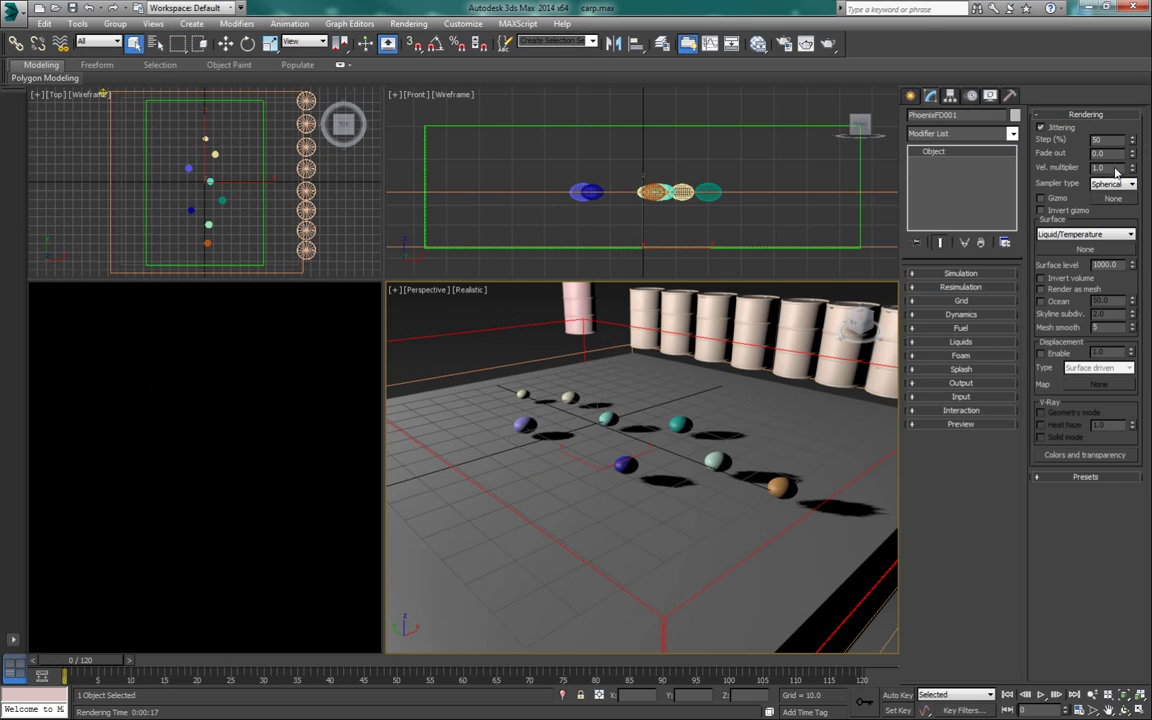
- Increase the grid resolution of the PhoenixFD001 simulator to a cell size of 0.262
left_click(964, 302)
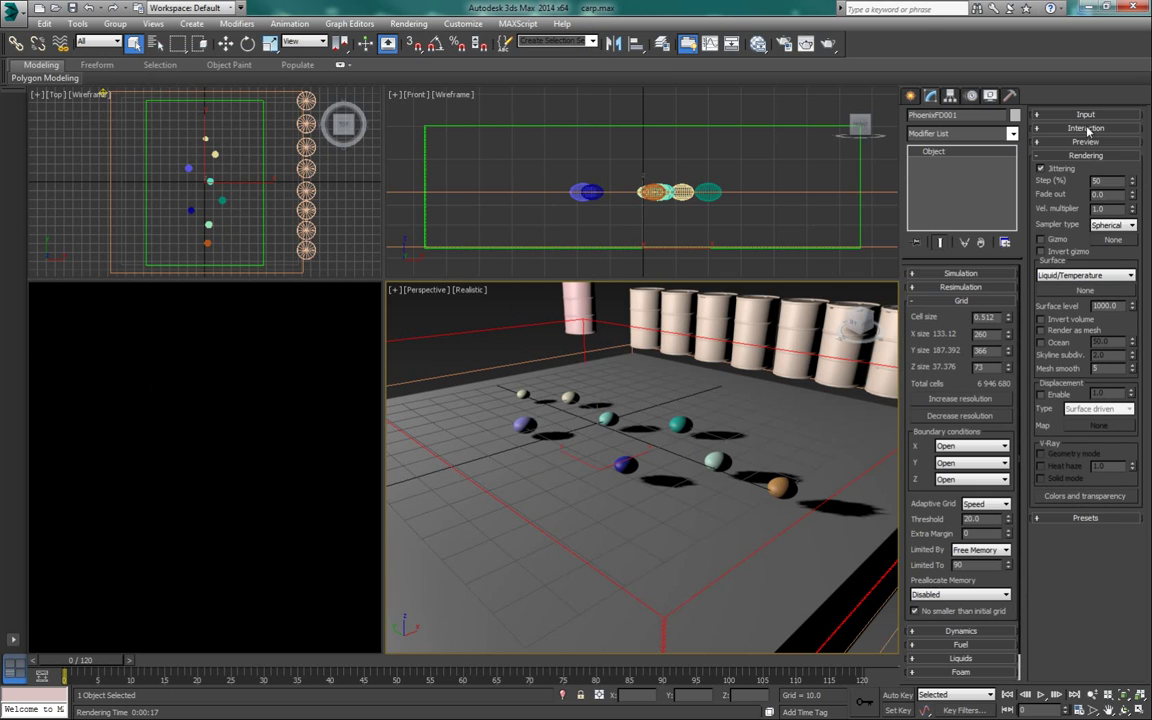
left_click(960, 273)
left_click(1082, 213)
left_click(1080, 213)
left_click(1078, 213)
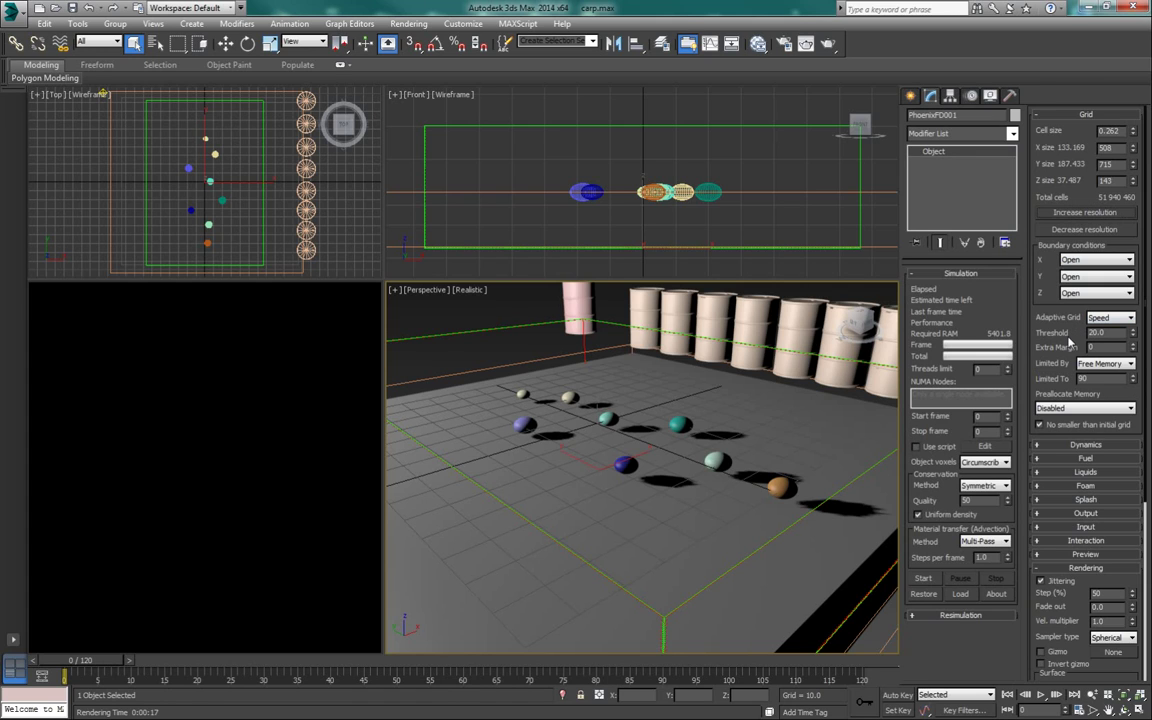
- Expand the PhoenixFD001 preview settings, go to frame 61, and set the preview Level Of Detail to 2
scroll(1066, 345, "down", 5)
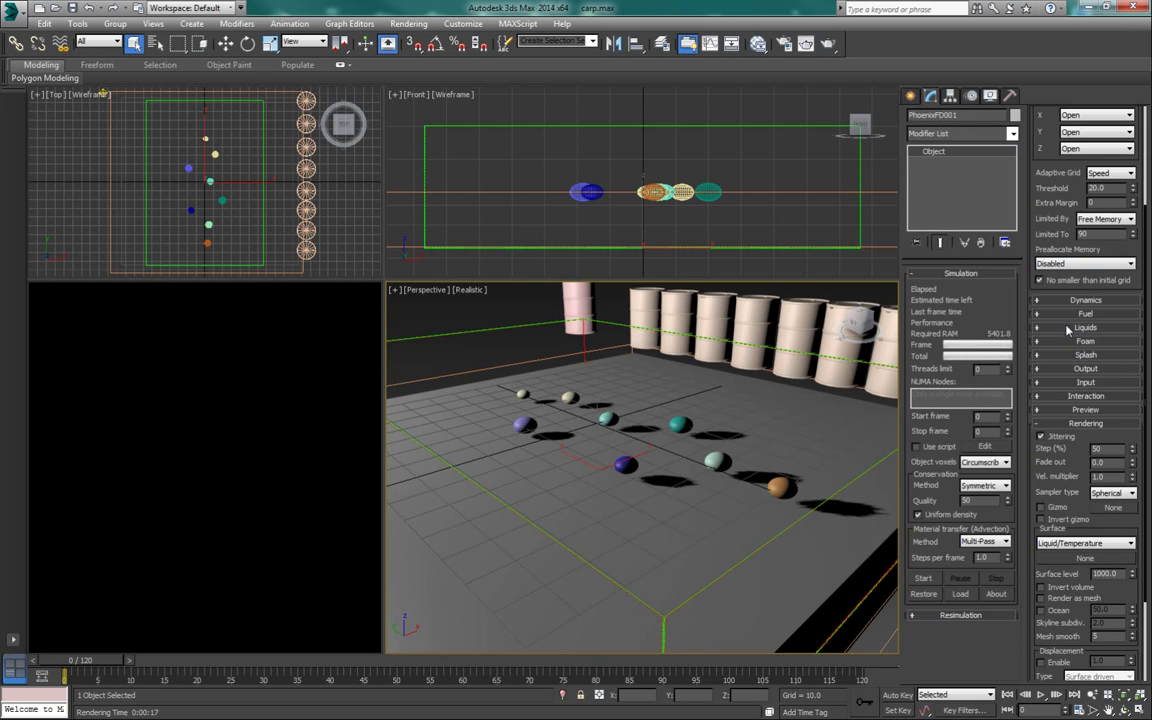
left_click(1068, 409)
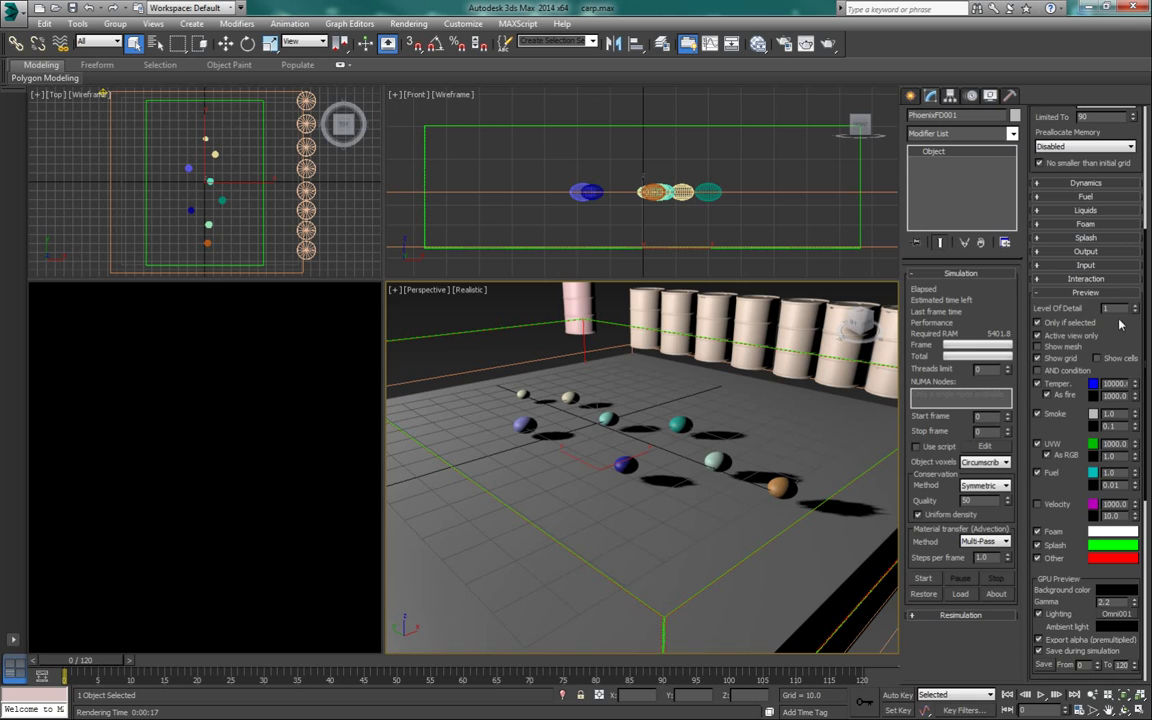
left_click(512, 333)
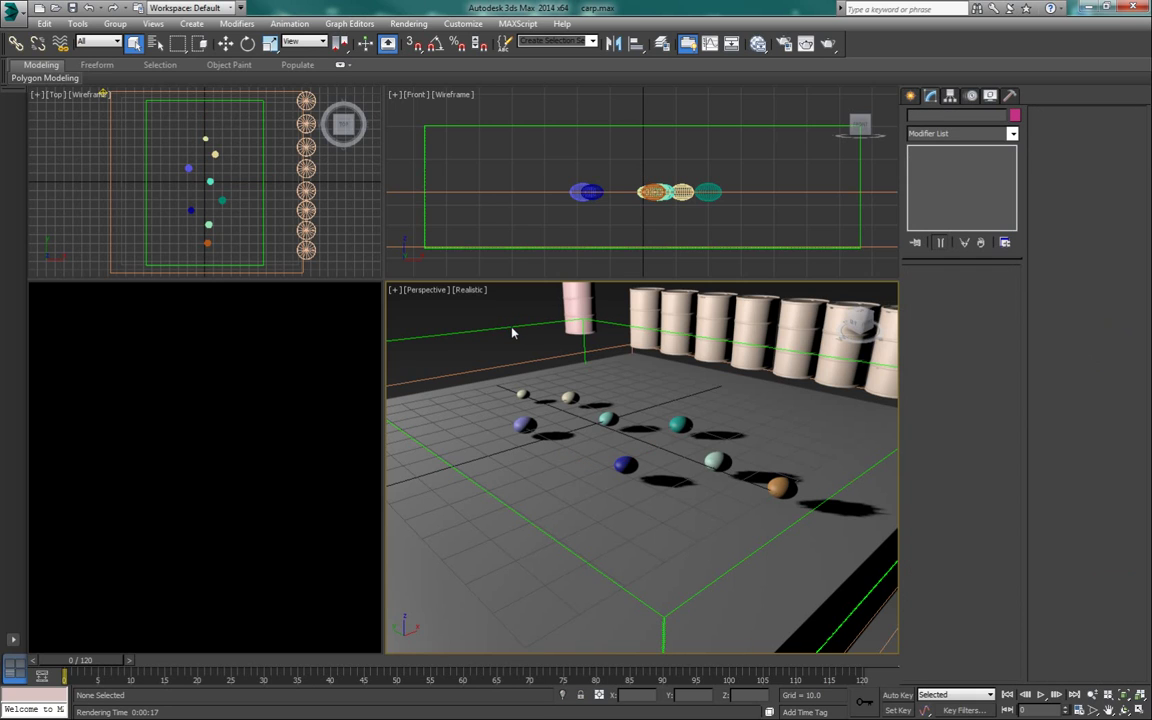
left_click(512, 330)
left_click(501, 662)
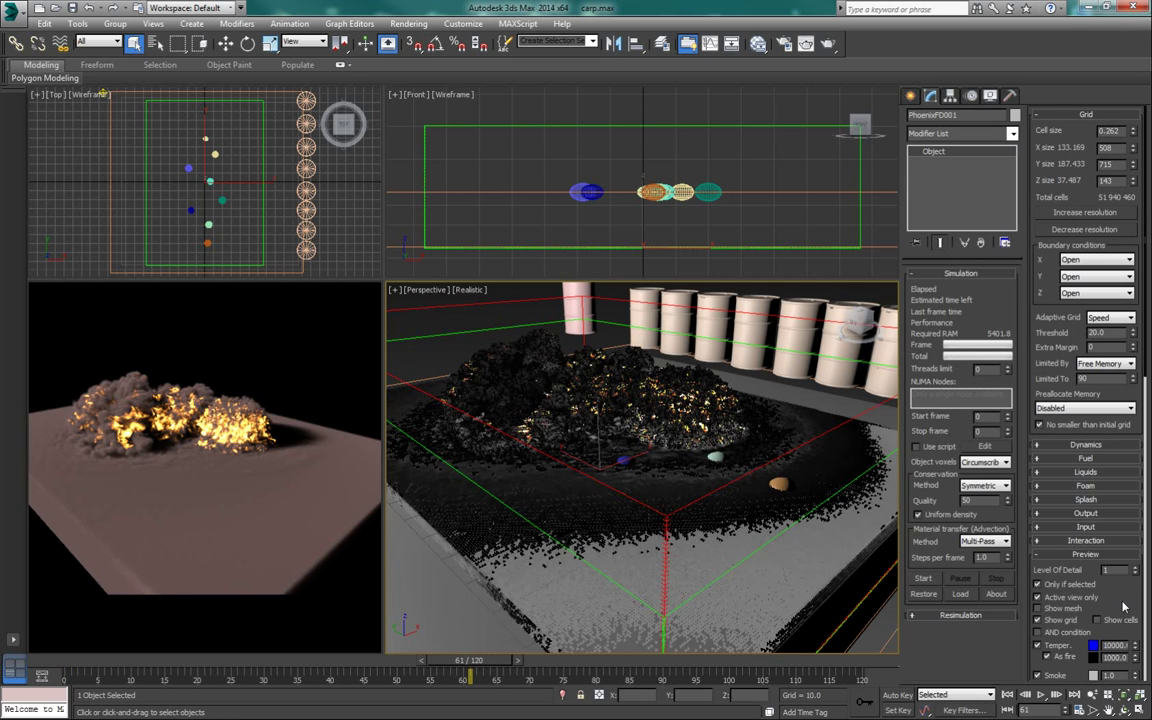
scroll(1122, 606, "down", 3)
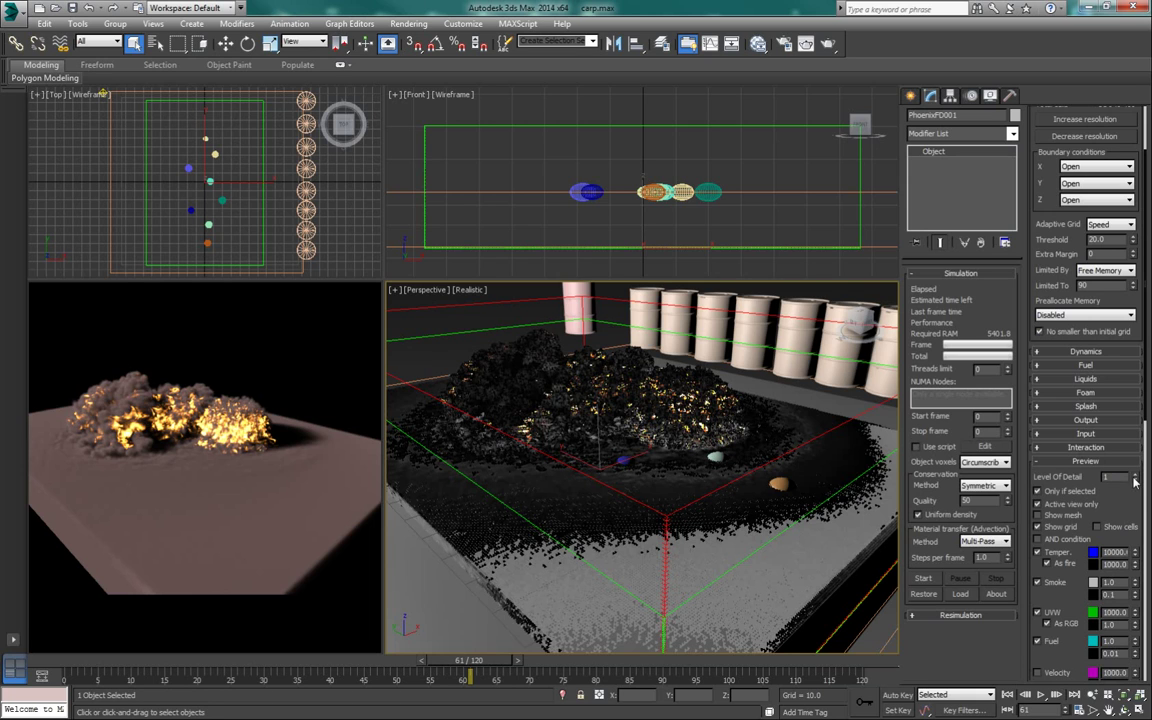
left_click(1135, 478)
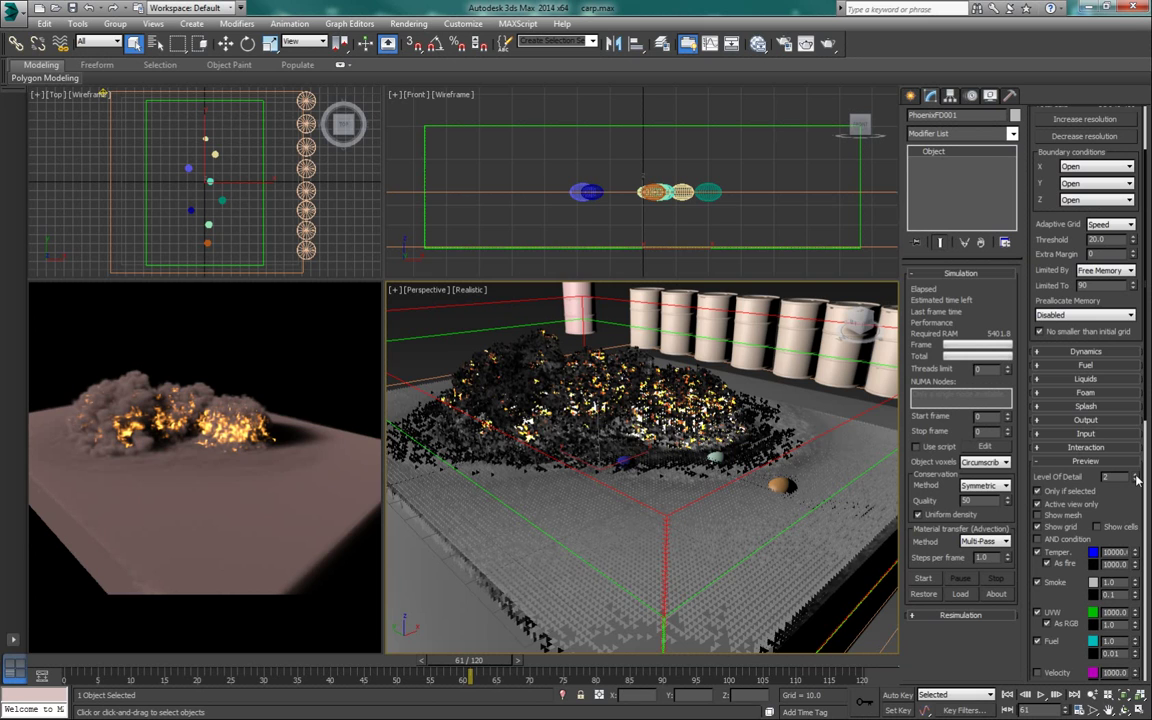
- Raise the preview Level Of Detail of the PhoenixFD001 simulator to 4
left_click(1135, 478)
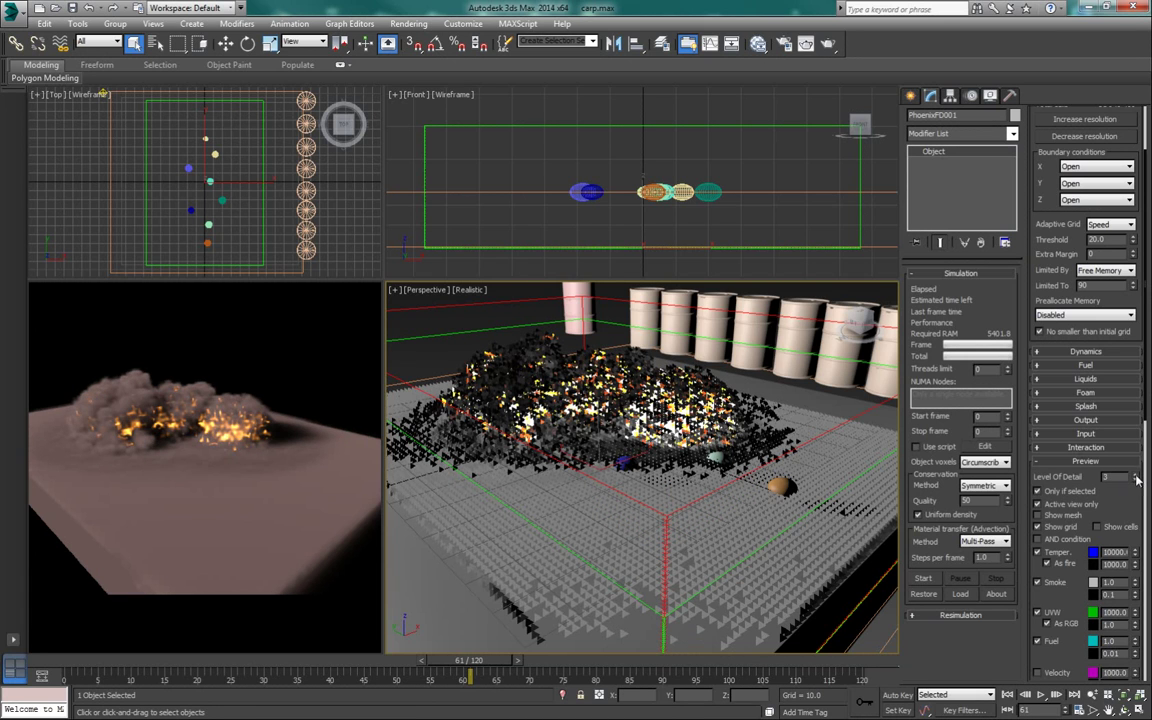
left_click(1135, 478)
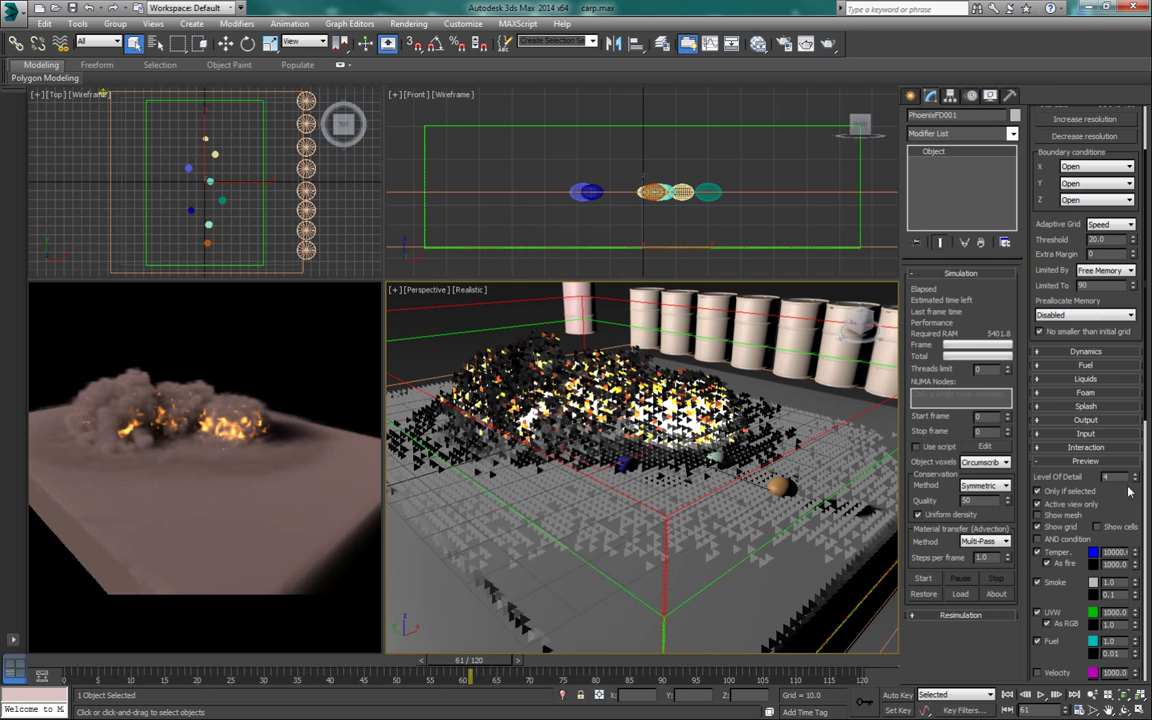
scroll(1125, 485, "down", 2)
scroll(1127, 485, "down", 3)
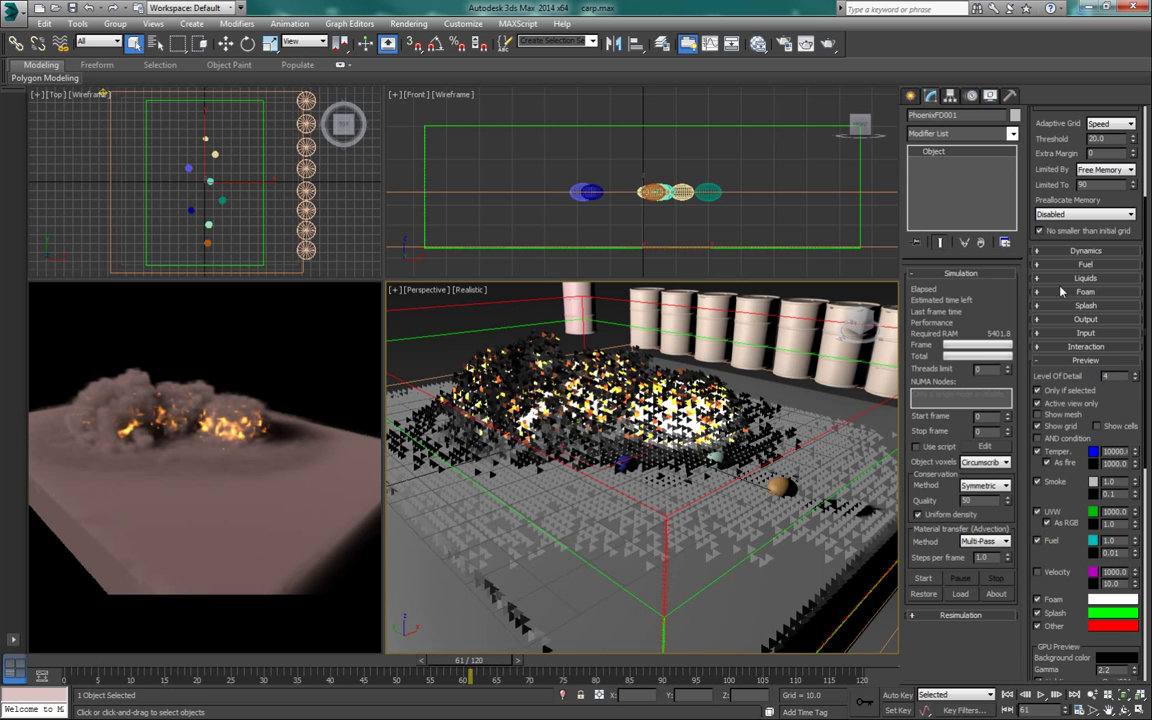
scroll(1066, 185, "down", 1)
- Set the animation end time to 200 frames and start the PhoenixFD001 simulation
left_click(1050, 710)
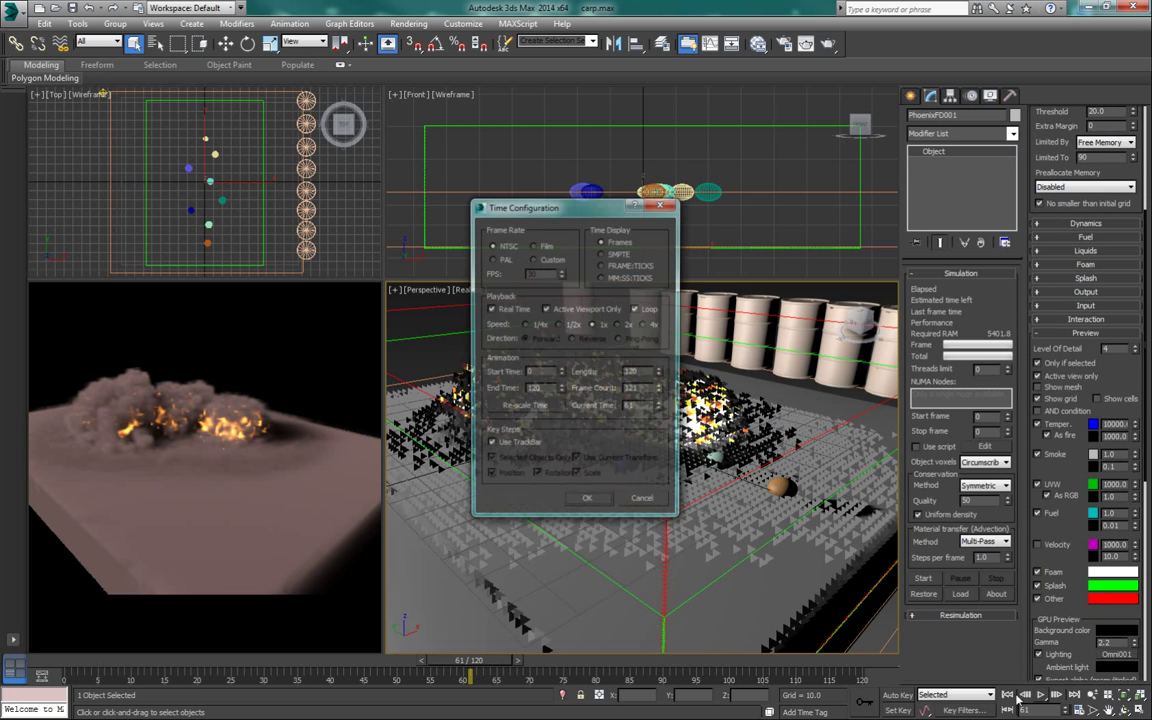
double_click(543, 395)
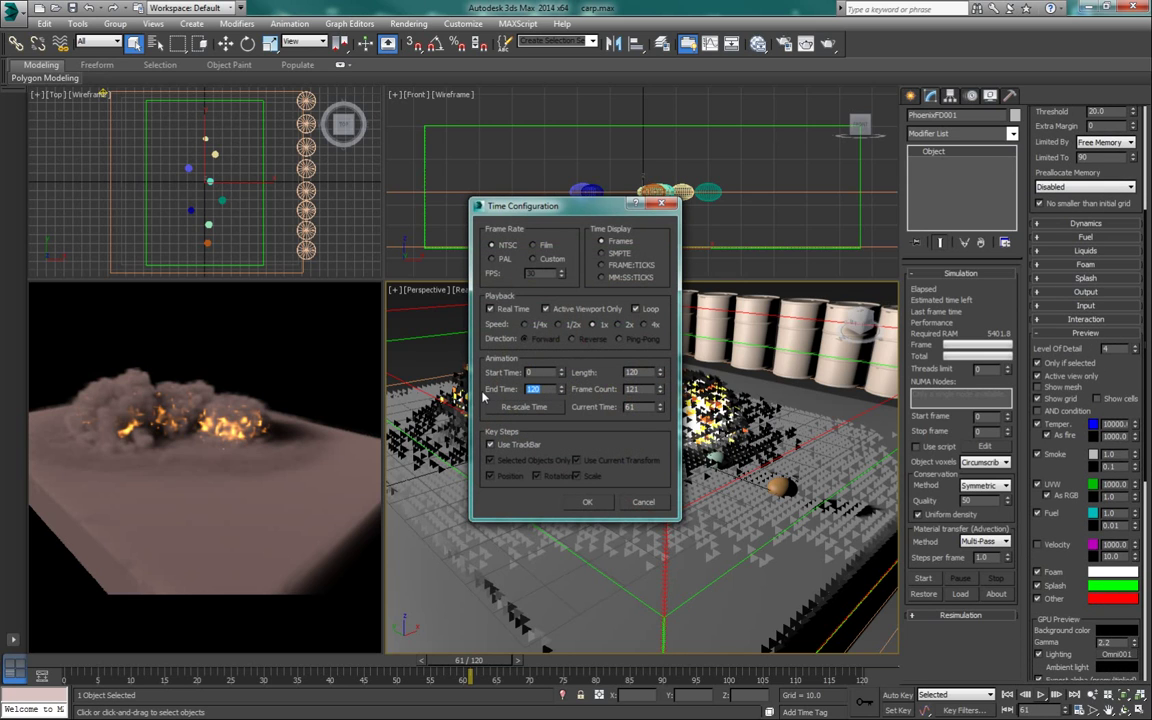
key("Return")
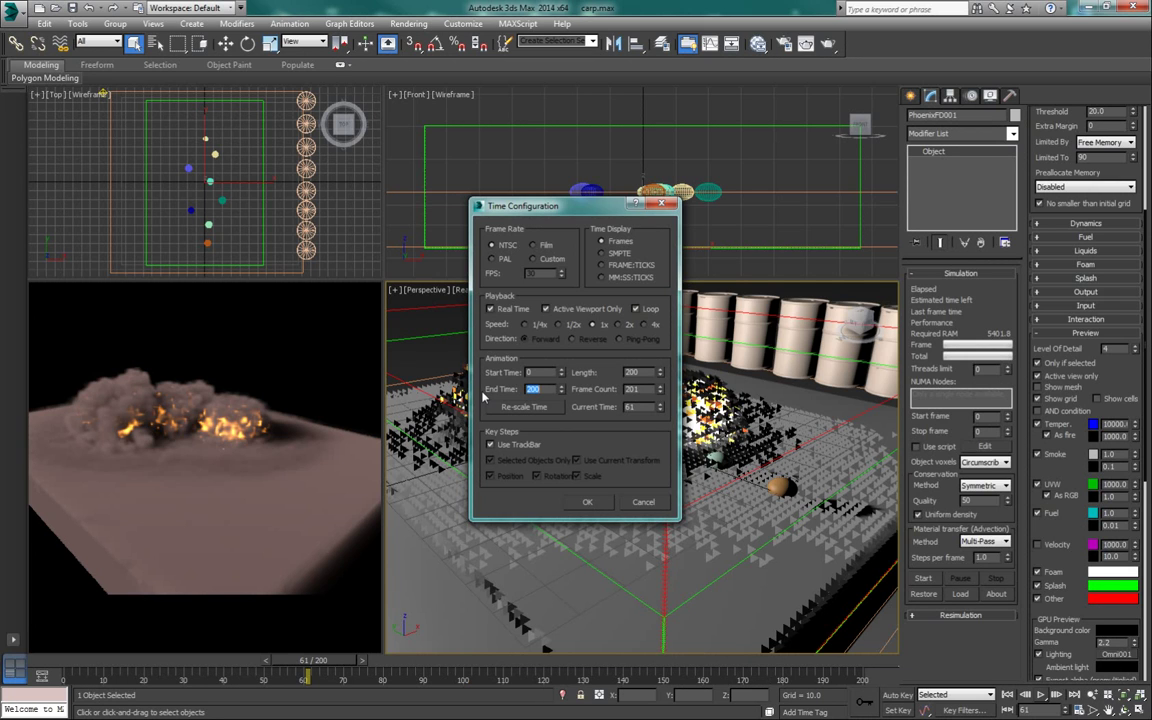
left_click(587, 502)
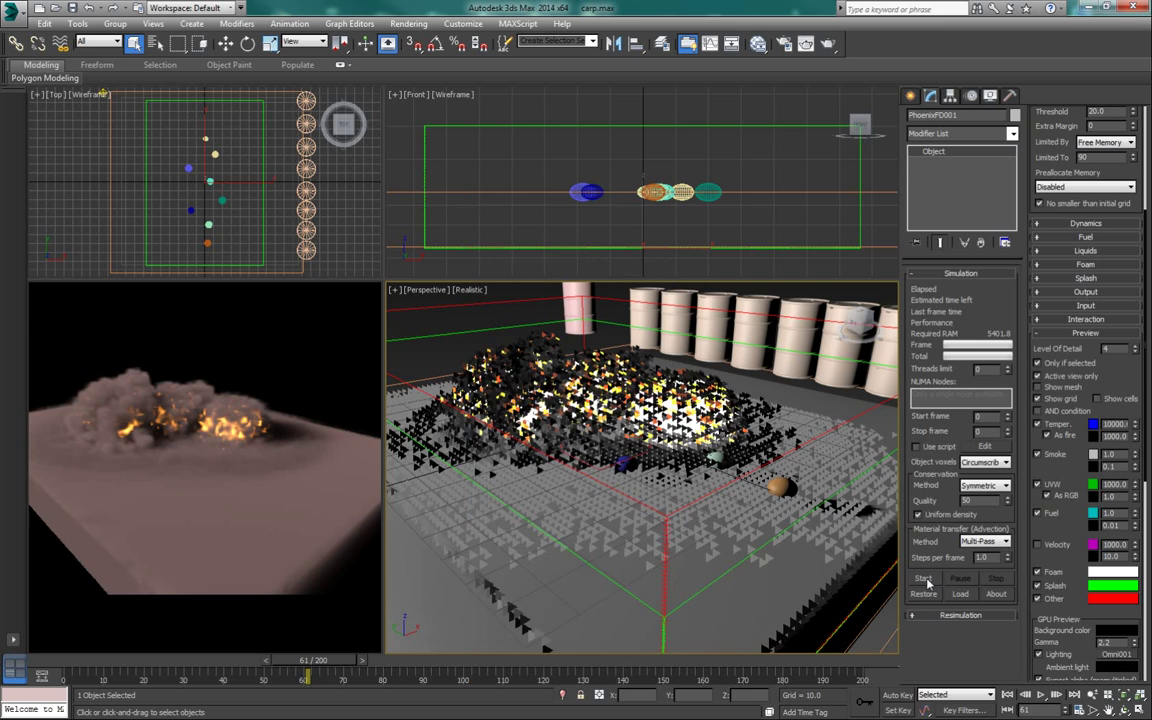
left_click(923, 579)
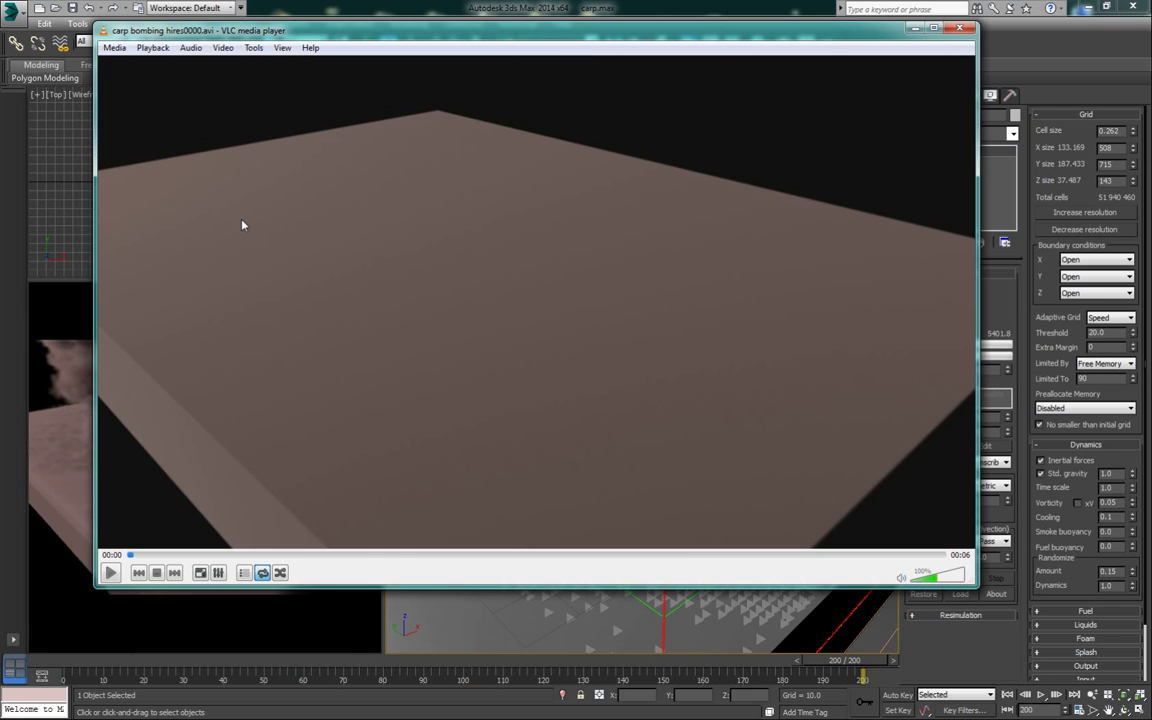
- Play the carp bombing hires0000.avi render in VLC and return to 3ds Max
left_click(111, 572)
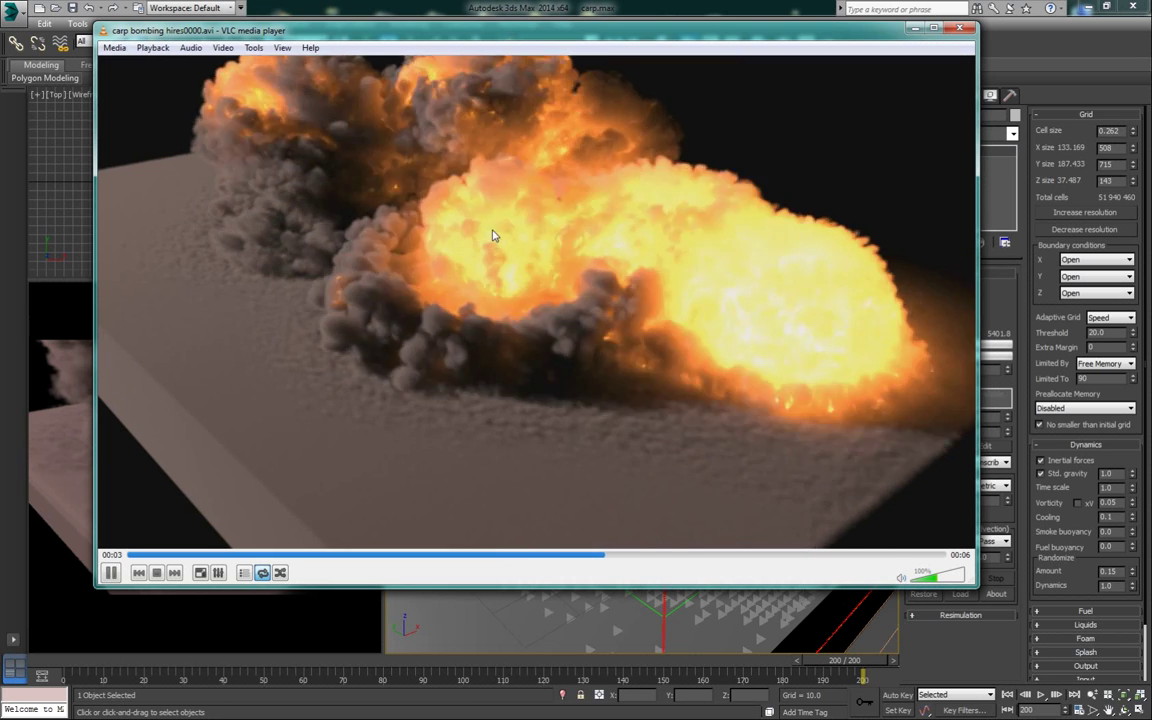
key("space")
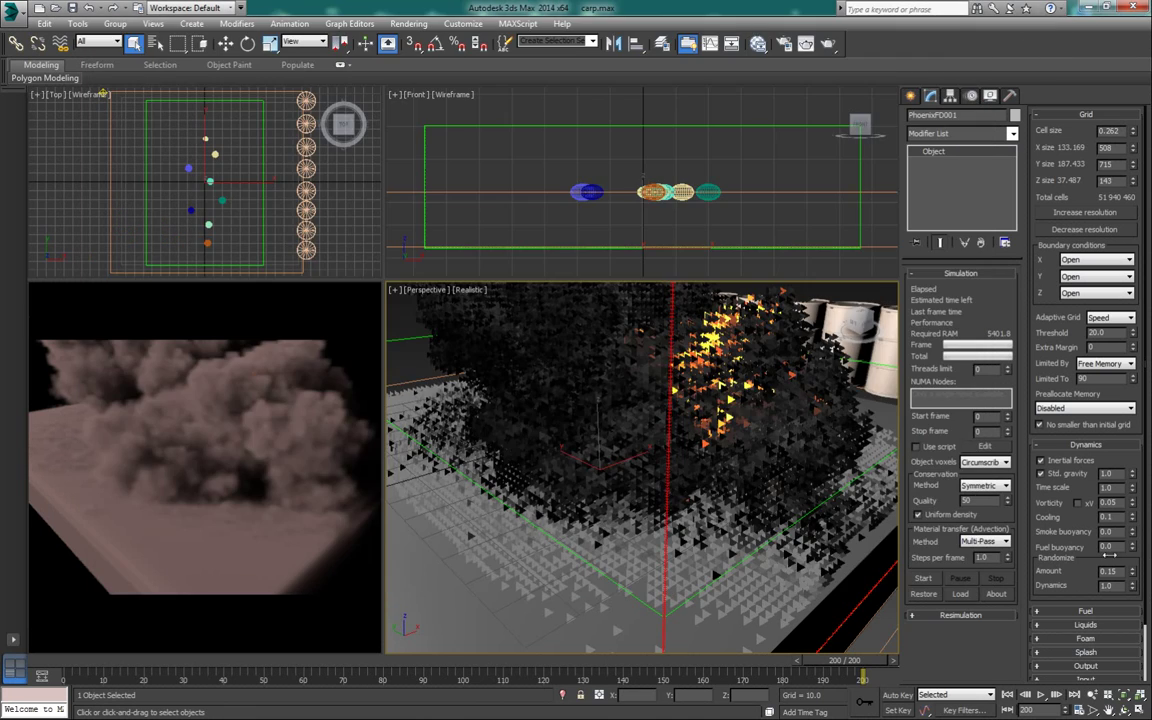
- Inspect the Fire colour gradient, luminance curve and multiplier in the simulator's colors and transparency render parameters
left_click(1047, 660)
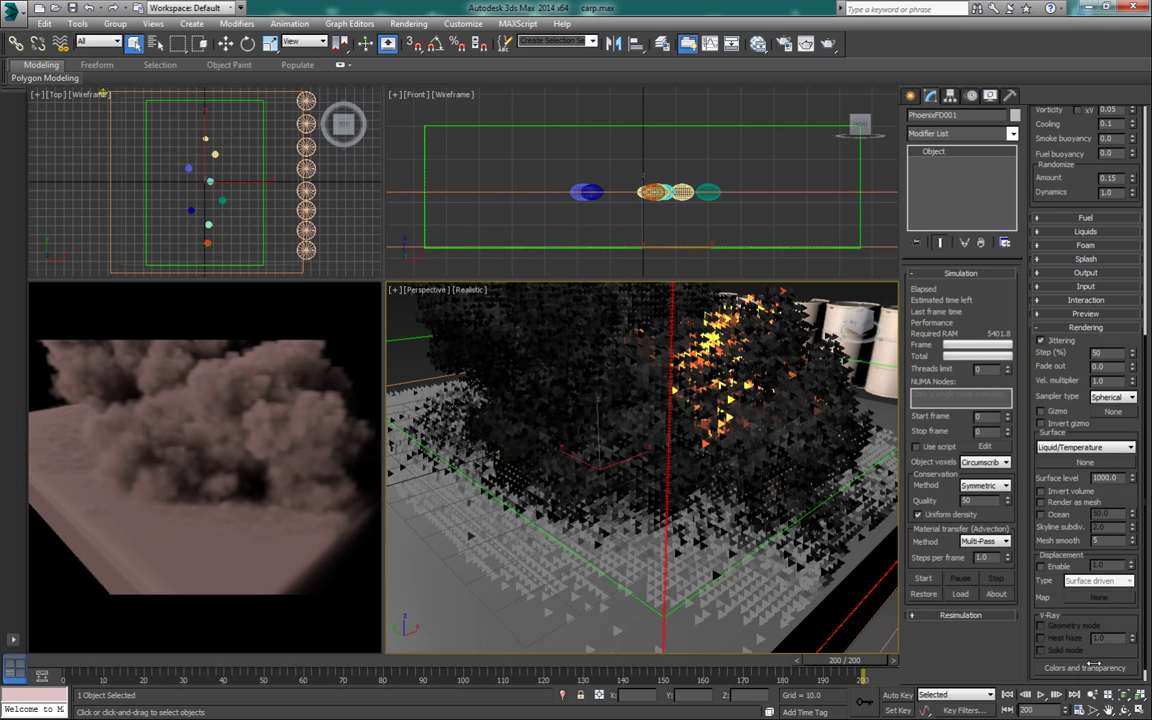
left_click(1045, 667)
left_click(295, 188)
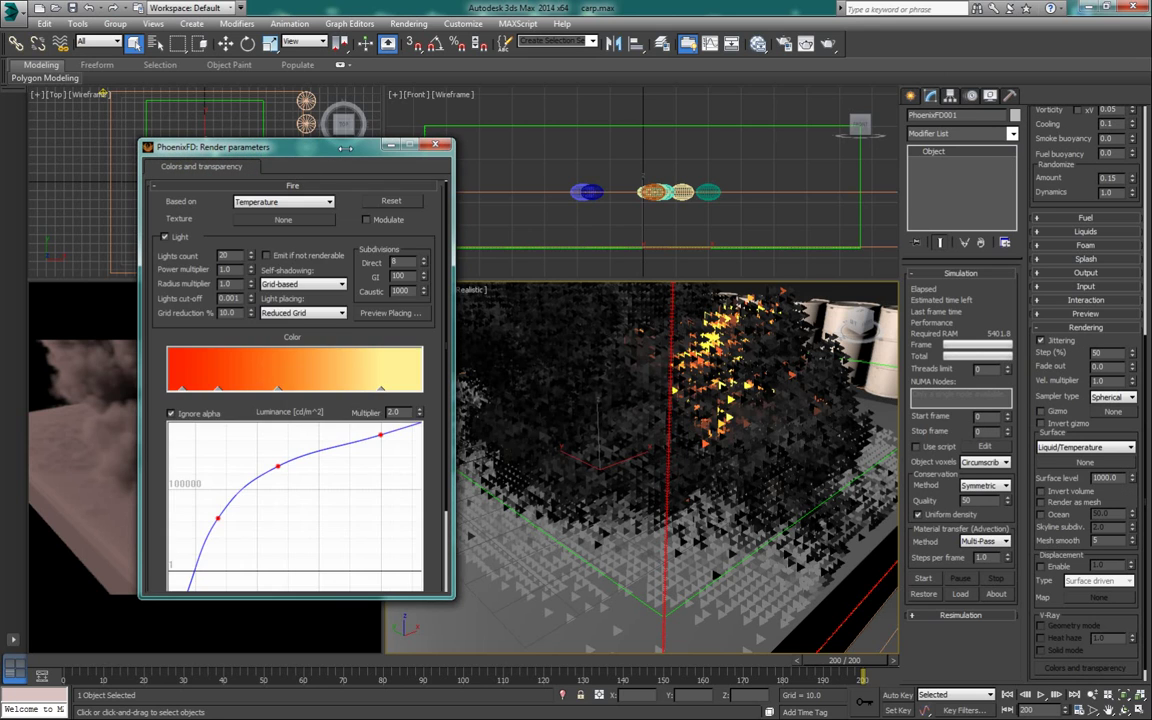
left_click_drag(300, 147, 822, 89)
left_click_drag(923, 355, 906, 355)
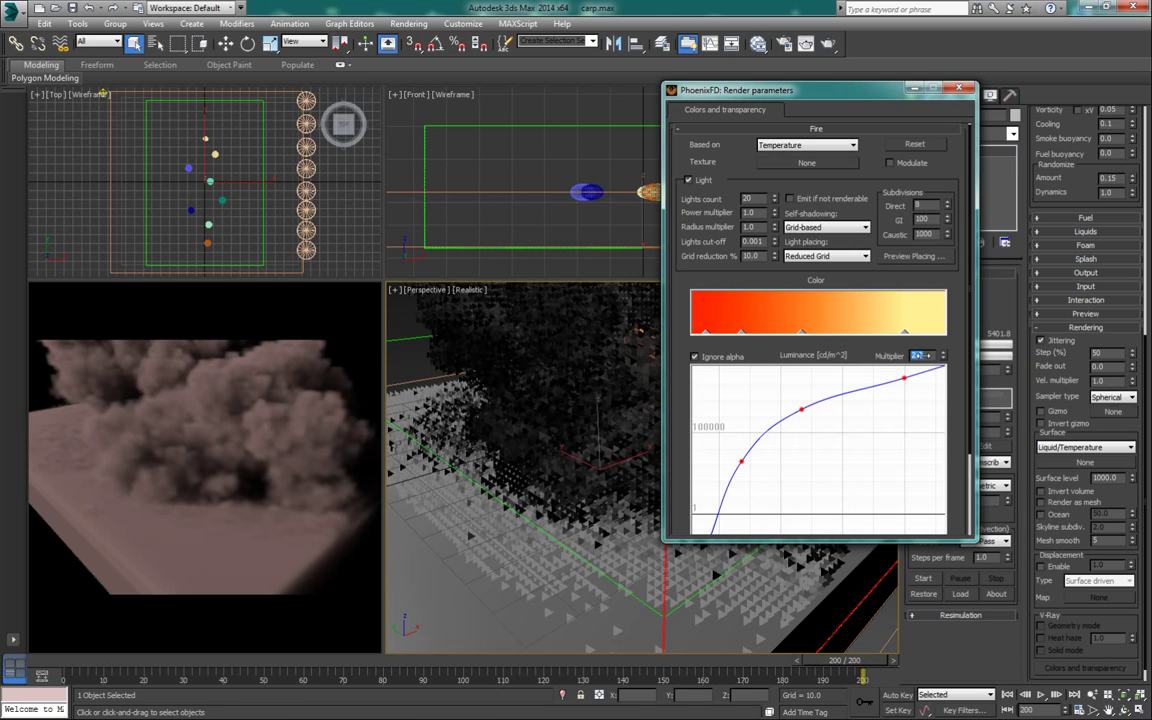
left_click(923, 355)
left_click(965, 88)
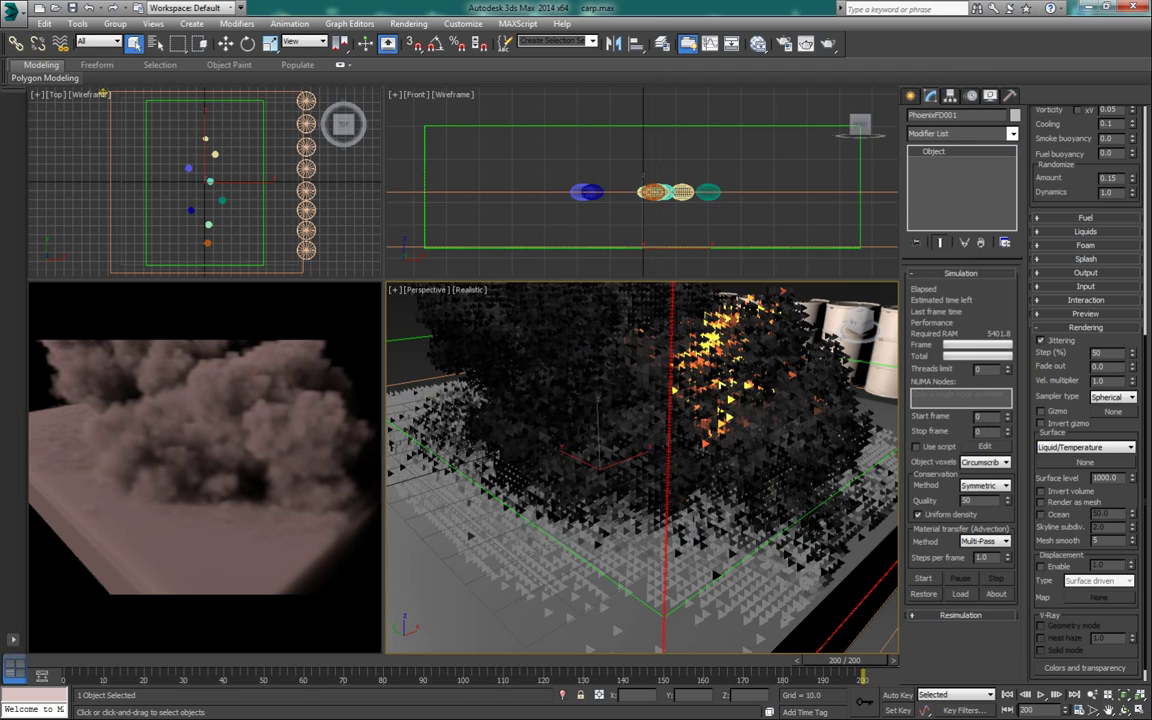
- Examine the render at about 3 seconds in VLC and check the simulator's Randomize Amount in 3ds Max
key("alt+Tab")
left_click(560, 558)
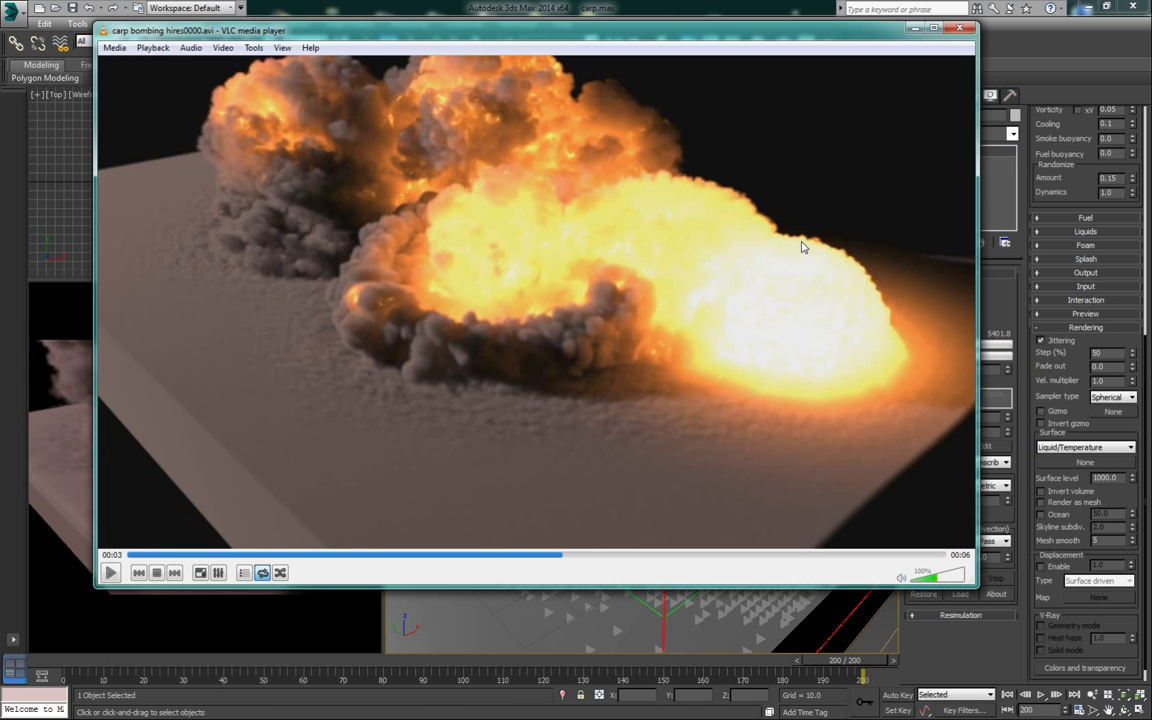
left_click(915, 29)
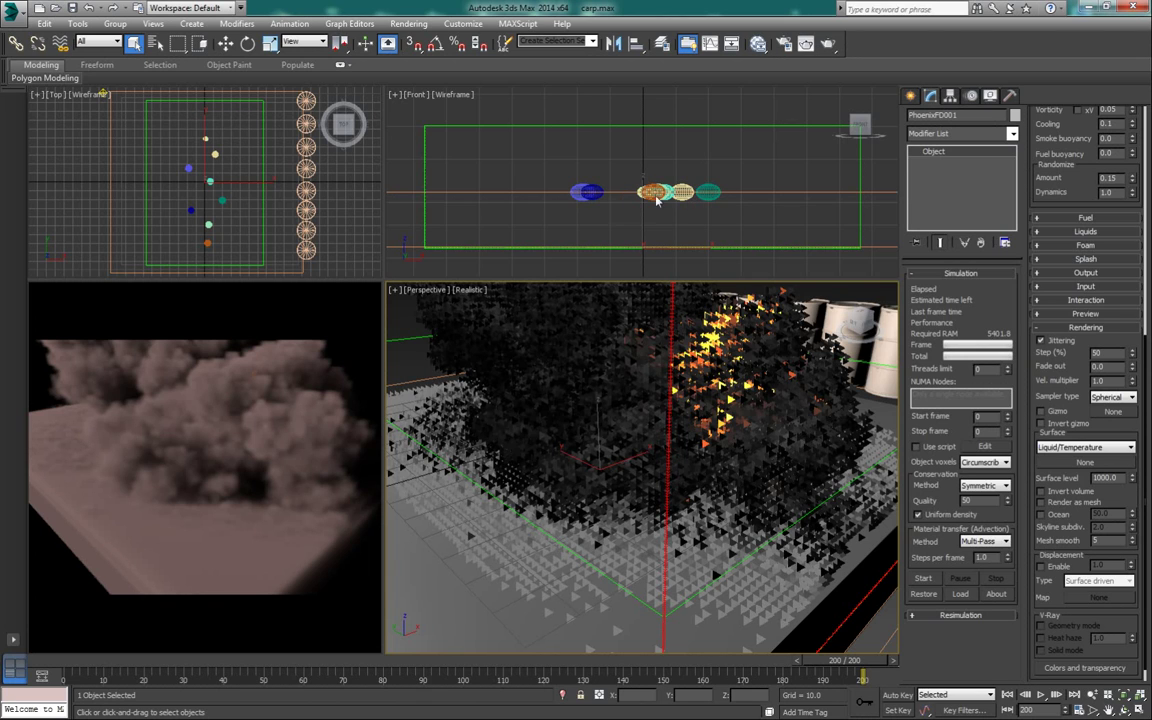
left_click(708, 192)
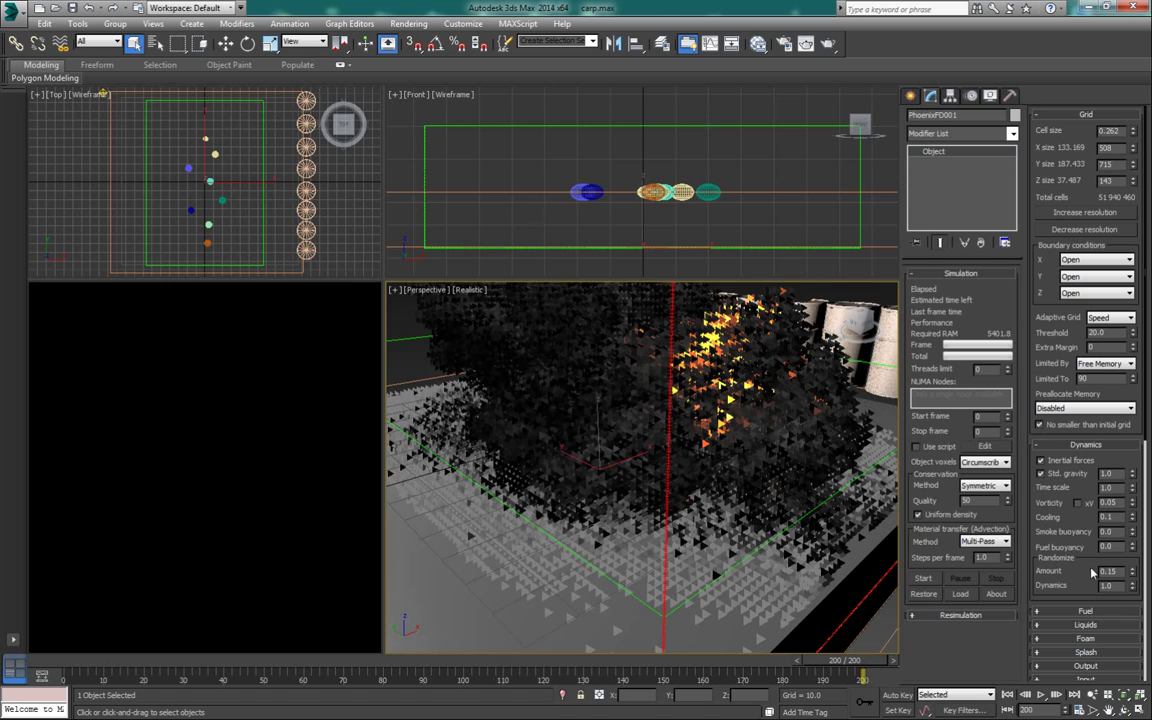
left_click_drag(1107, 572, 1119, 573)
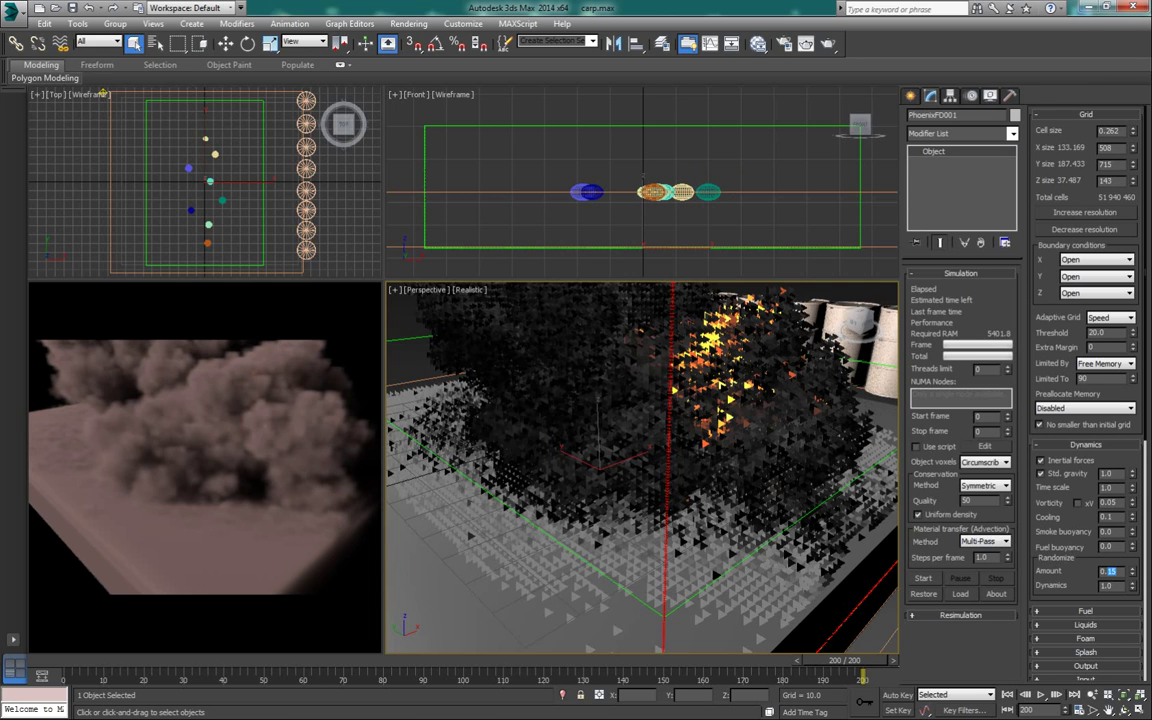
- Review the render at about 5 seconds in VLC and set the simulator's dynamics Cooling to 0.3 in 3ds Max
key("alt+Tab")
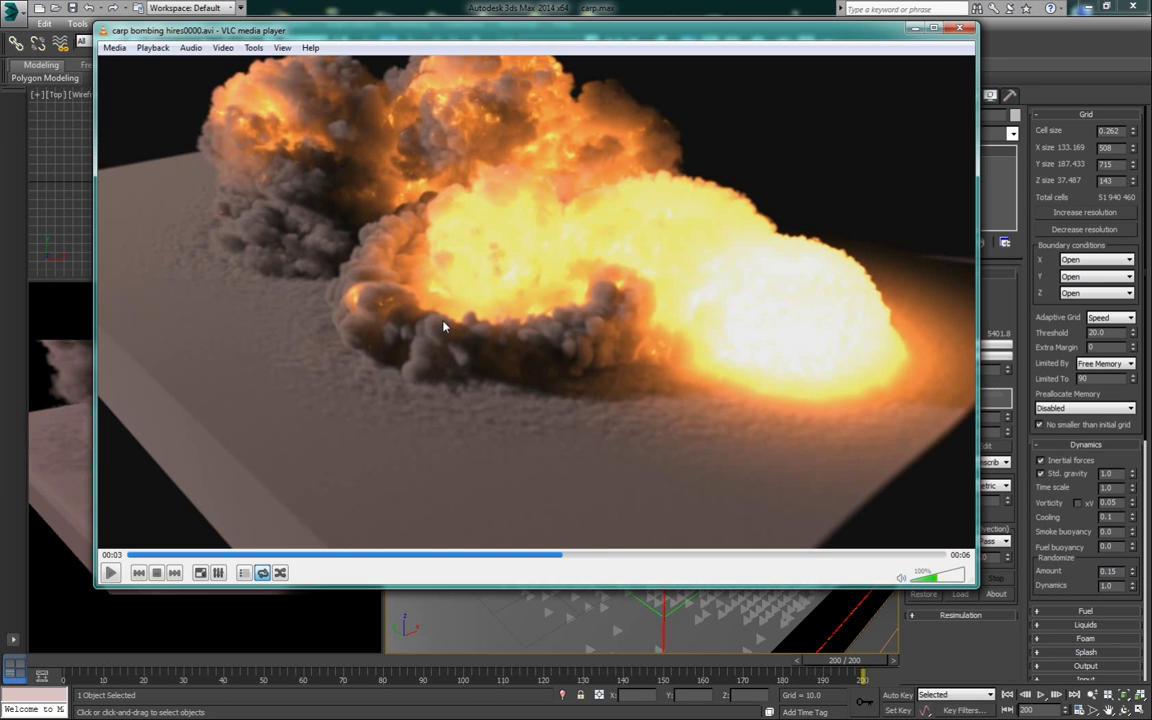
left_click(828, 554)
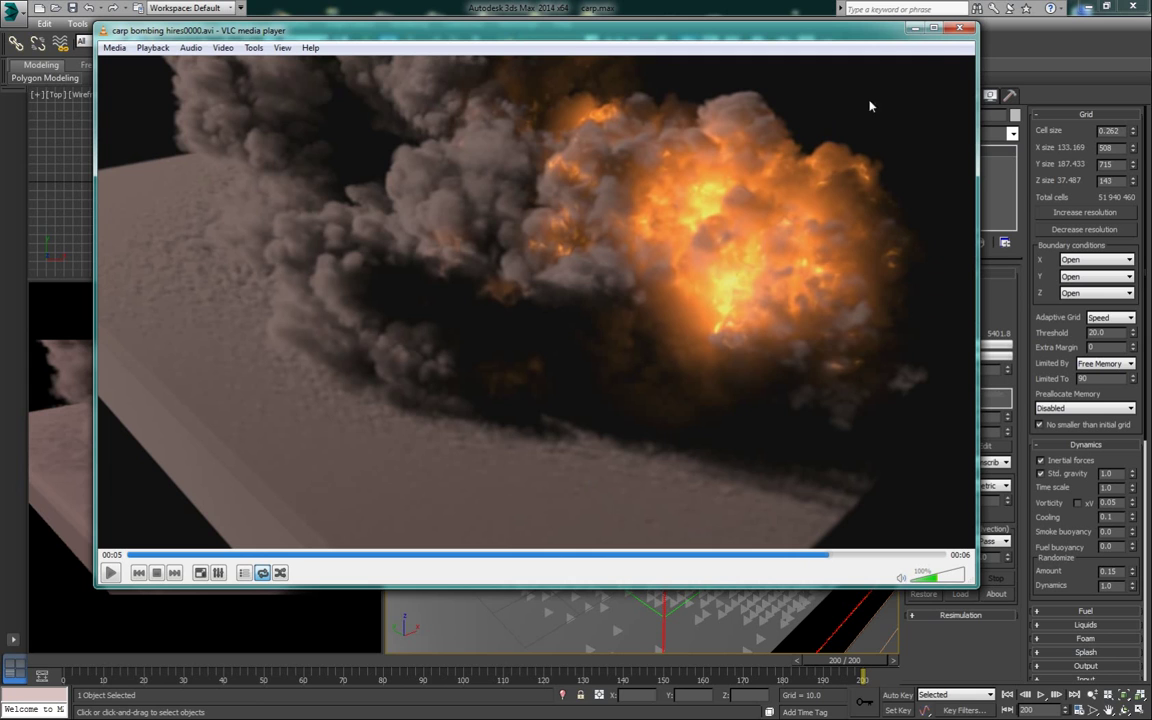
key("alt+Tab")
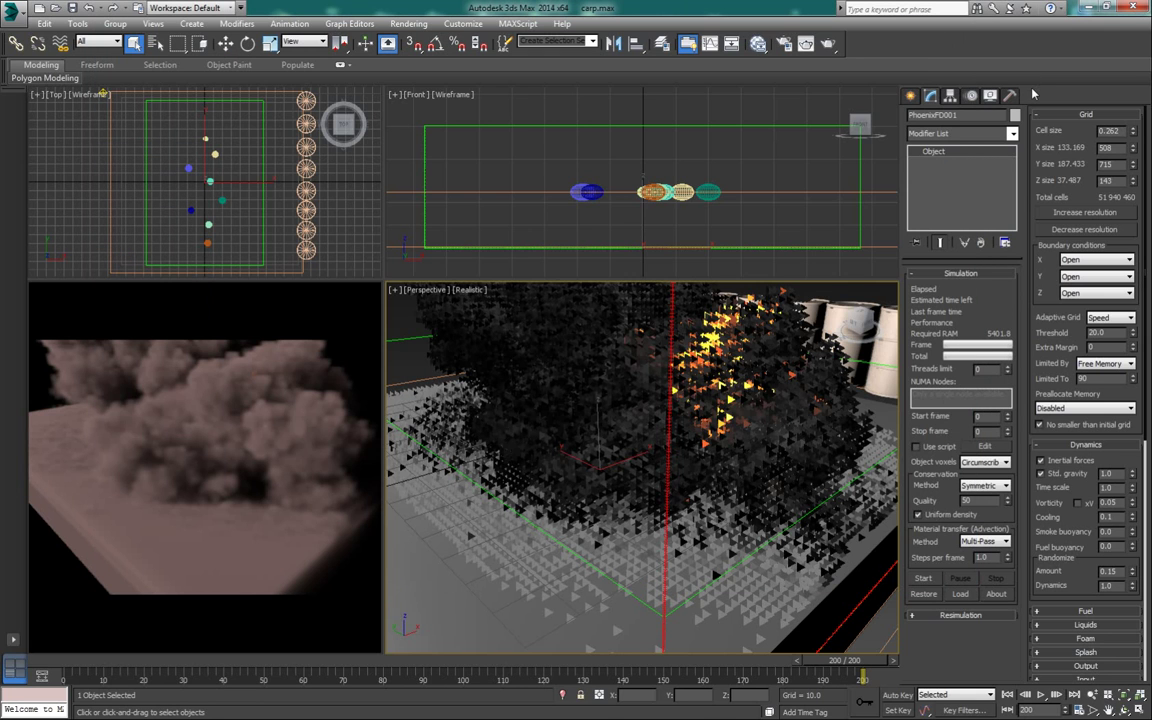
double_click(1110, 518)
double_click(1112, 518)
- Move Sphere003, the outlying teal sphere and Sphere006 inward along X to tighten the chain, placing Sphere006 at about X -2.3
left_click(188, 167)
key("w")
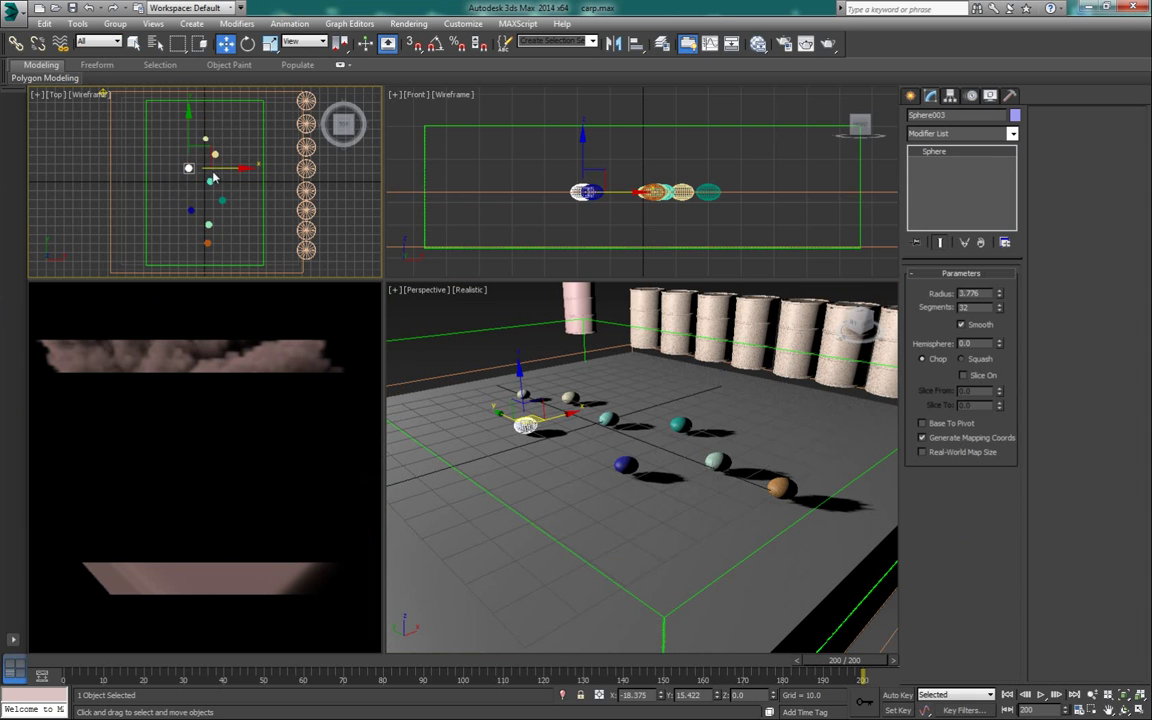
left_click_drag(220, 173, 239, 213)
left_click(222, 200)
left_click(191, 210)
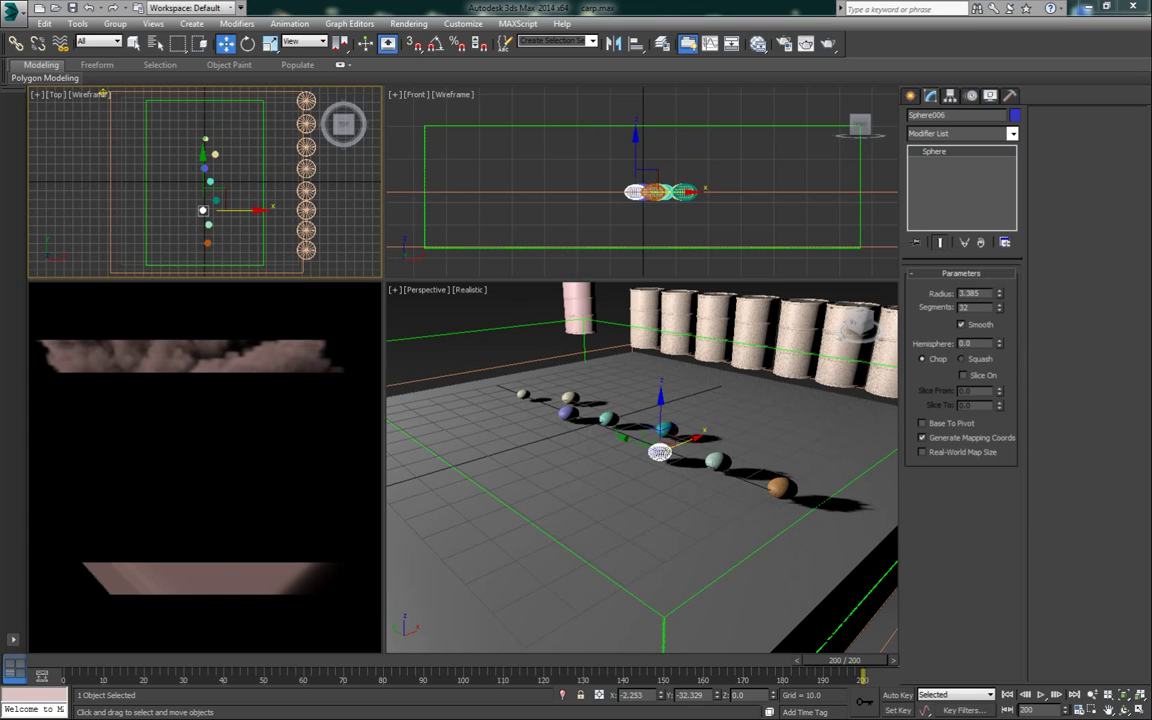
- Scrub the render in VLC to about 2 seconds to study the explosion spacing and return to 3ds Max
key("alt+Tab")
left_click_drag(492, 558, 459, 556)
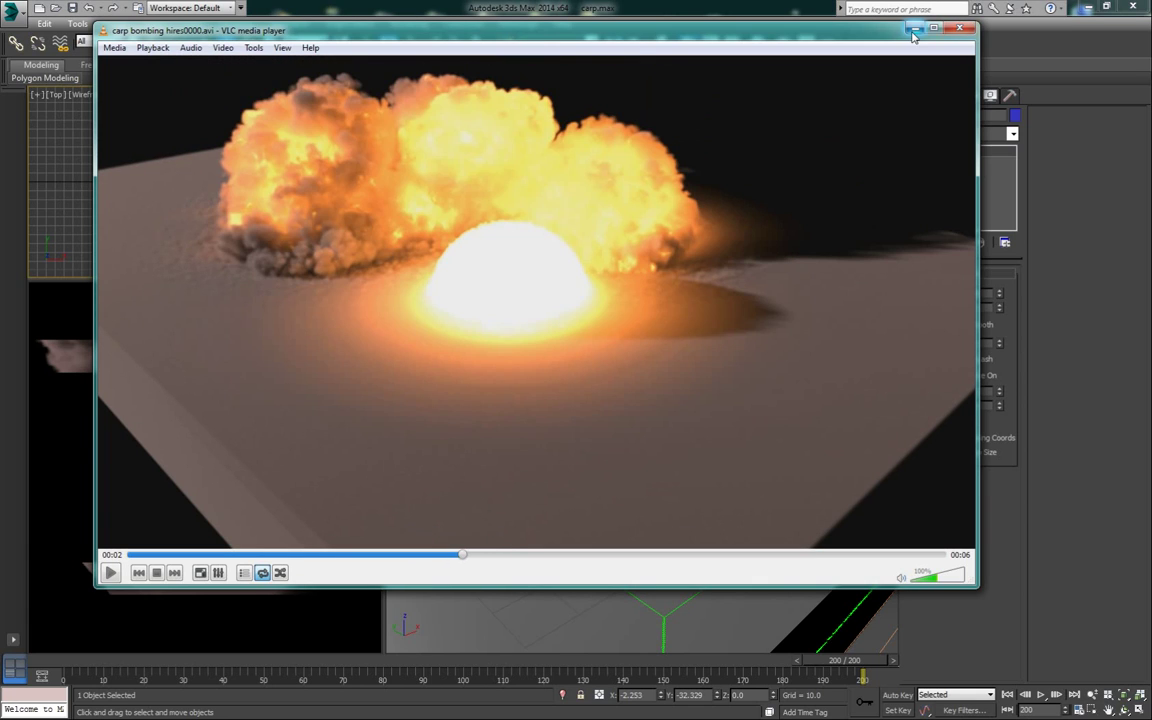
key("alt+Tab")
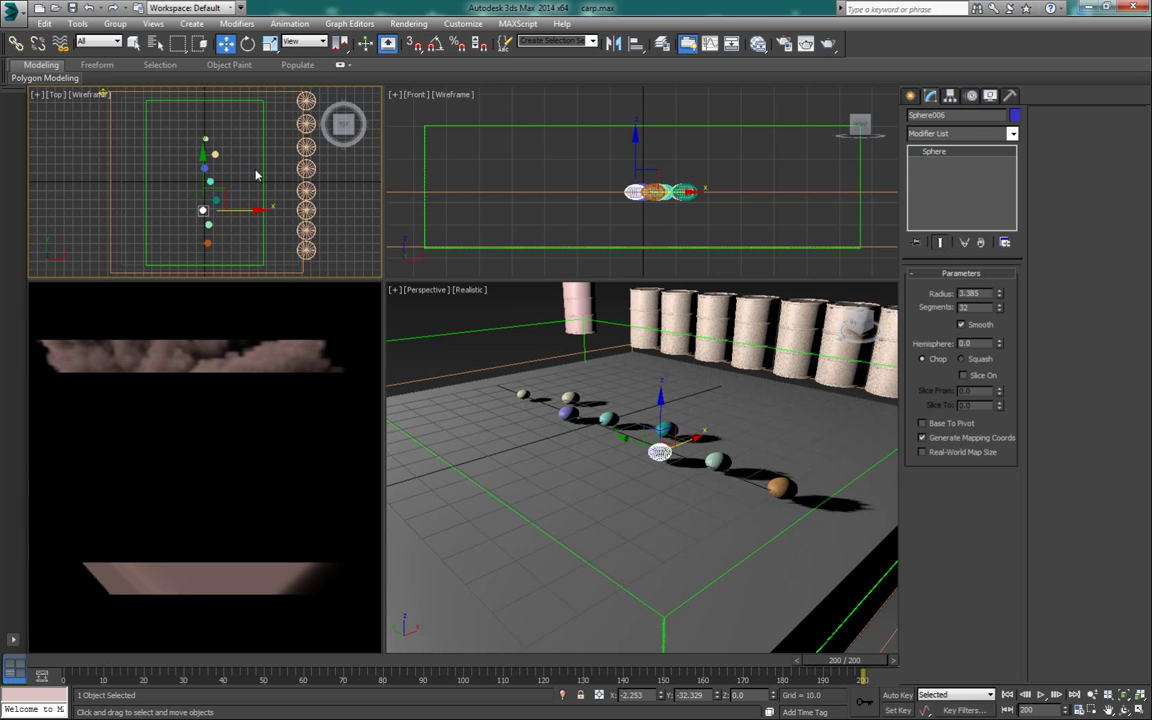
- Select the PhoenixFD001 simulator and start the simulation again
right_click(534, 334)
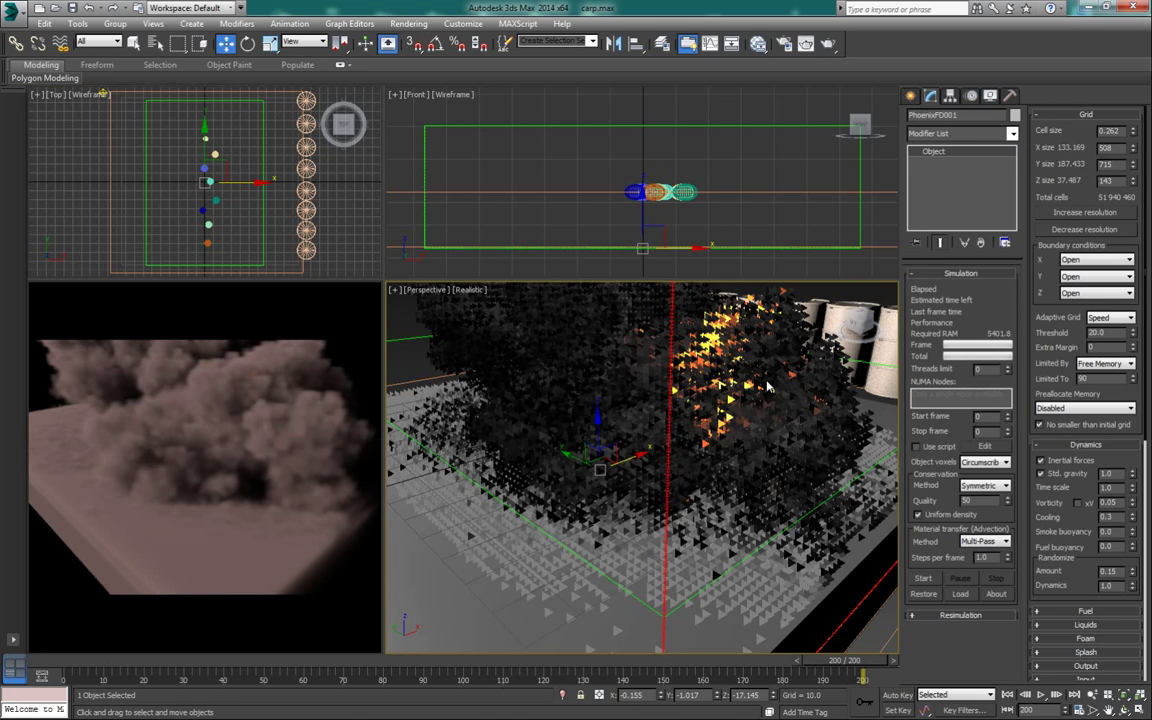
scroll(1060, 505, "down", 2)
scroll(1060, 505, "up", 2)
left_click(934, 581)
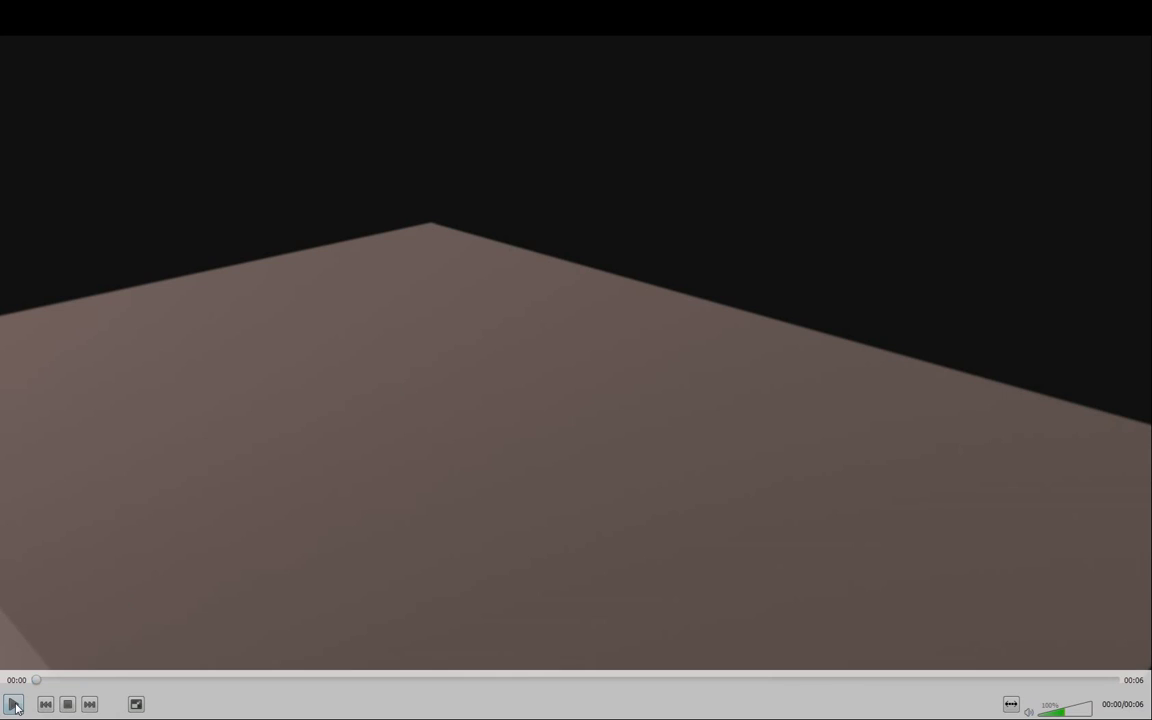
- Play the newly rendered explosion sequence full screen in VLC and pause it near the end
left_click(14, 704)
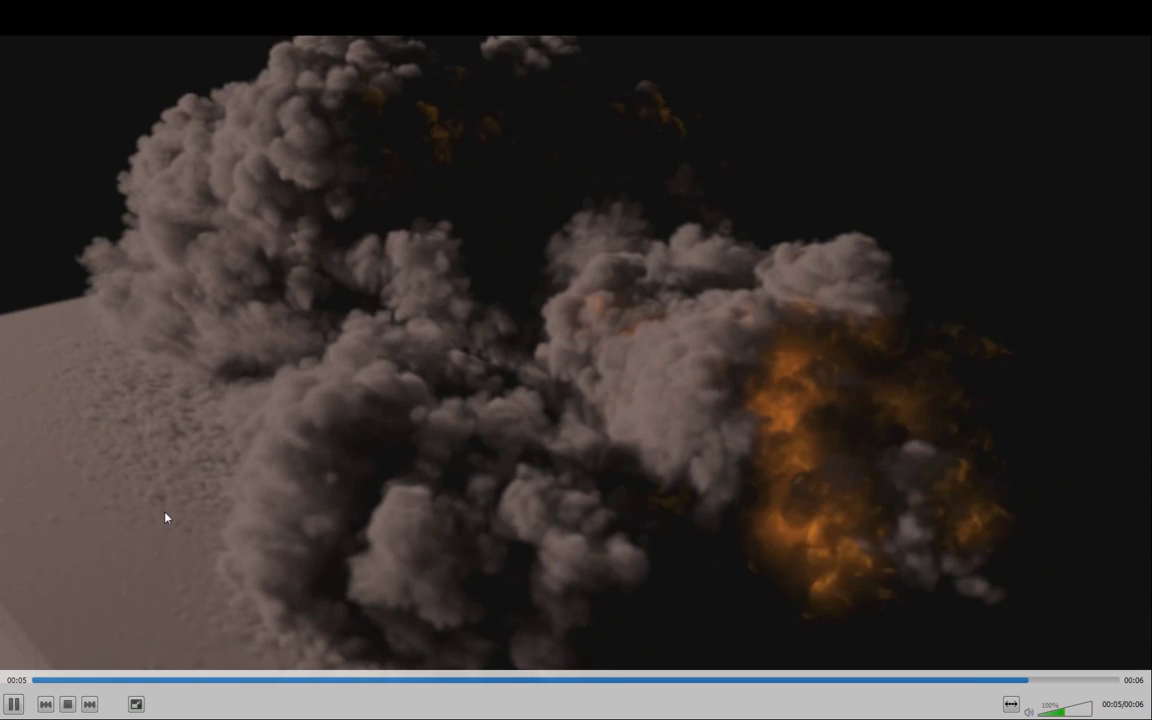
left_click(815, 416)
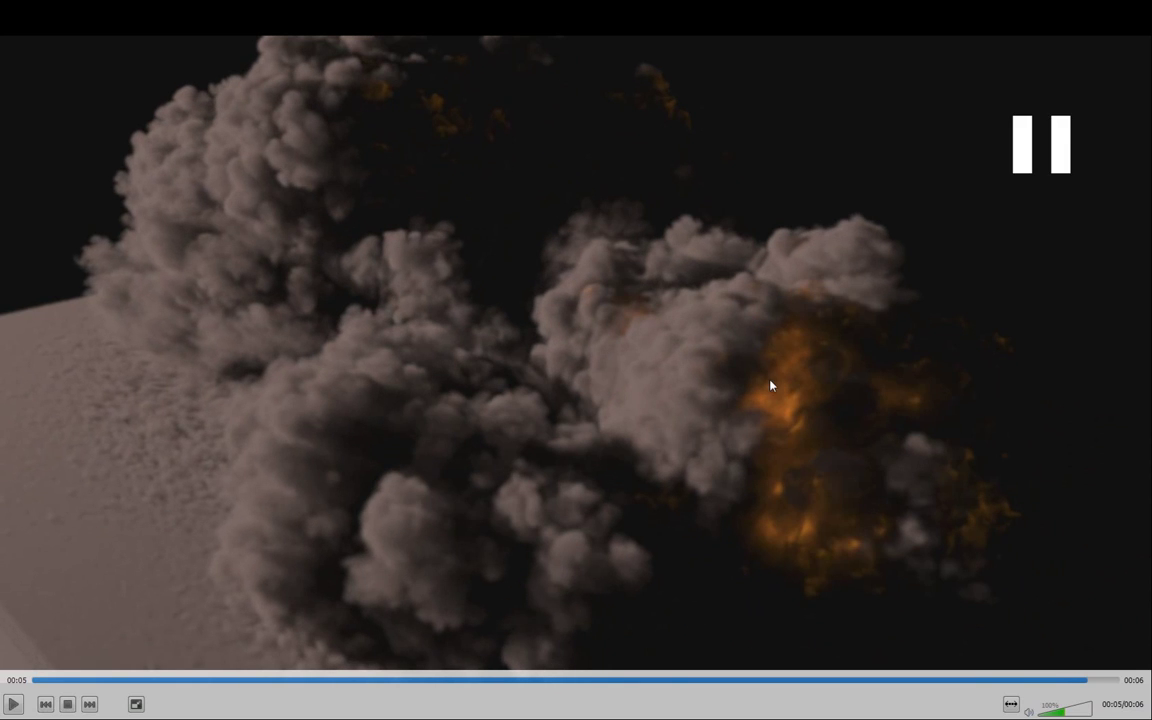